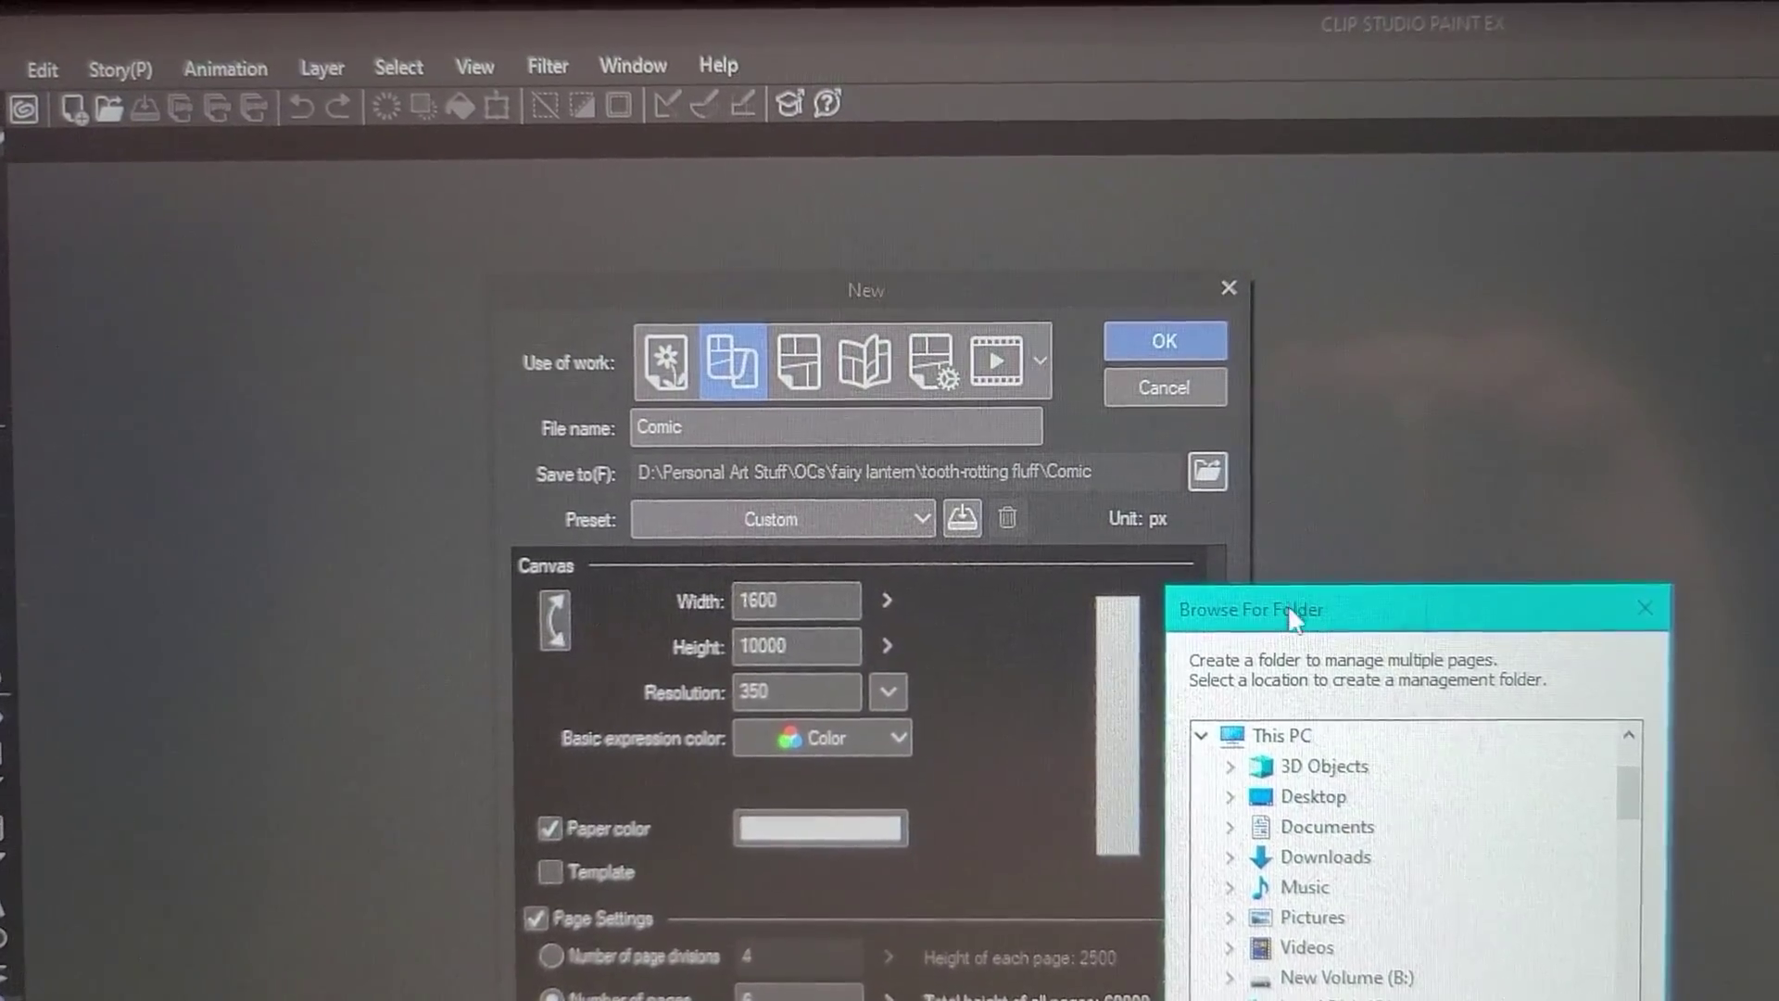
# Set the new comic's save location to the raw files folder under fairy lantern > The Story > Chapter Outlines > EP-00.
pyautogui.moveTo(1287, 593); pyautogui.dragTo(1257, 326)
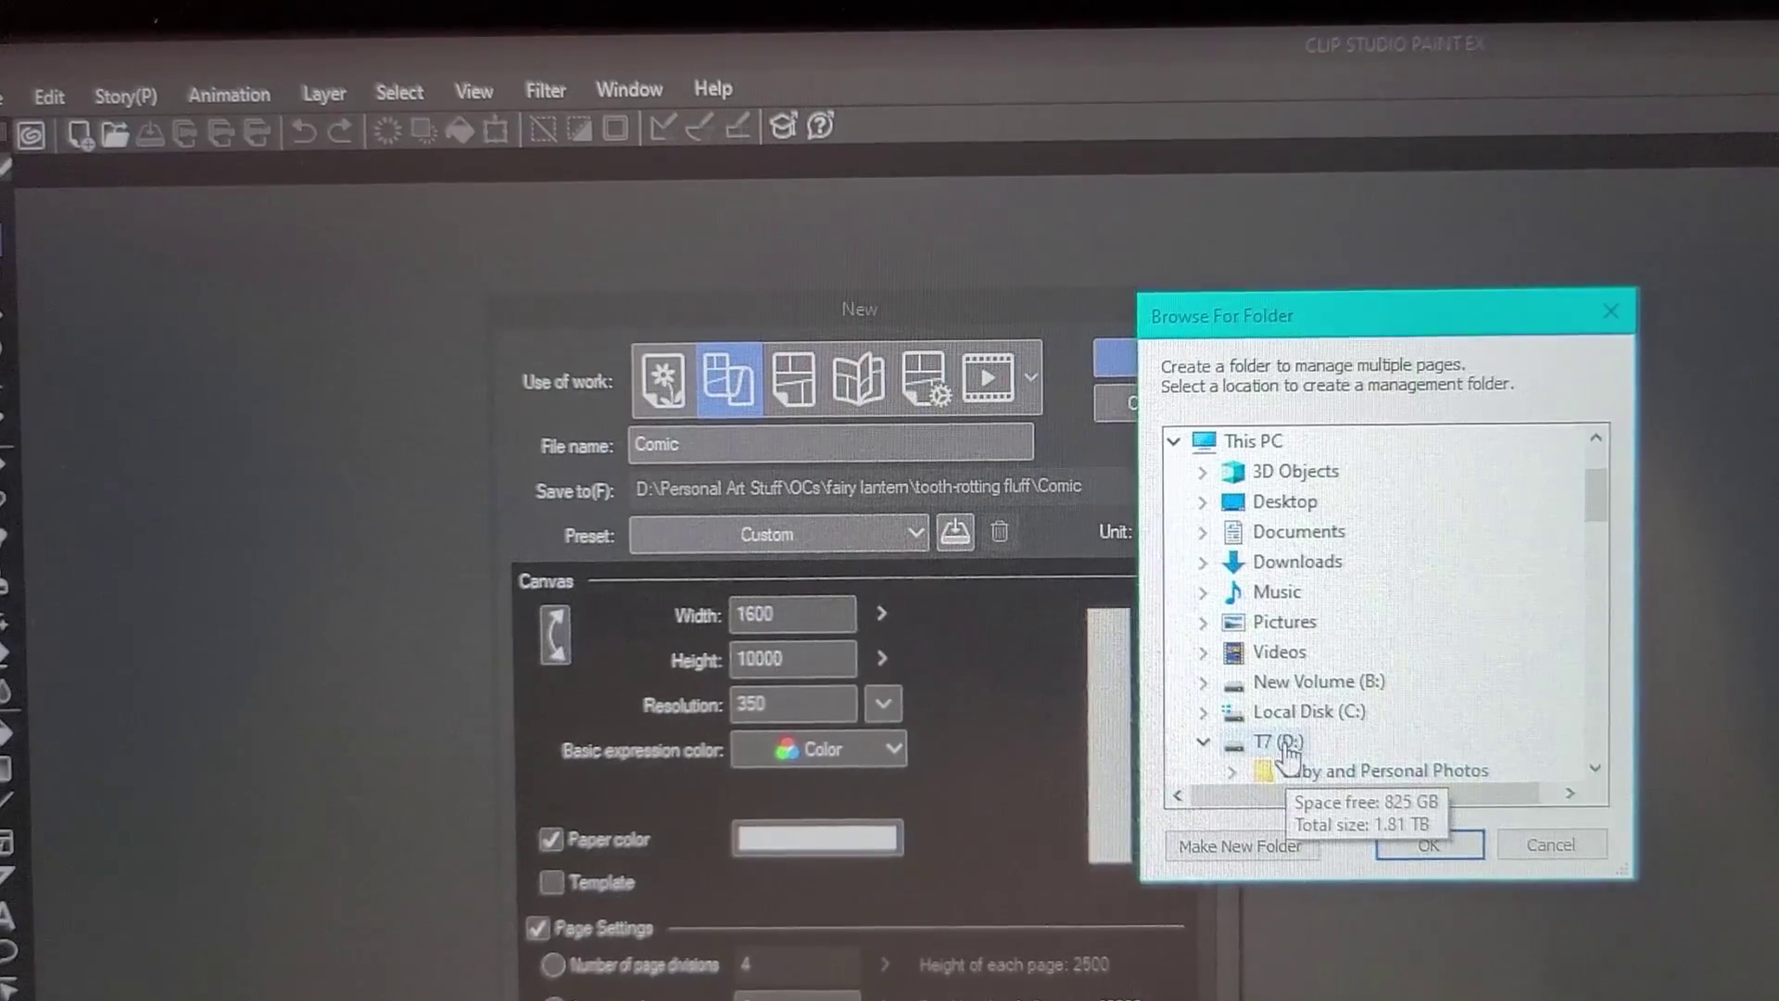
pyautogui.scroll(-2, 1297, 788)
pyautogui.doubleClick(1325, 580)
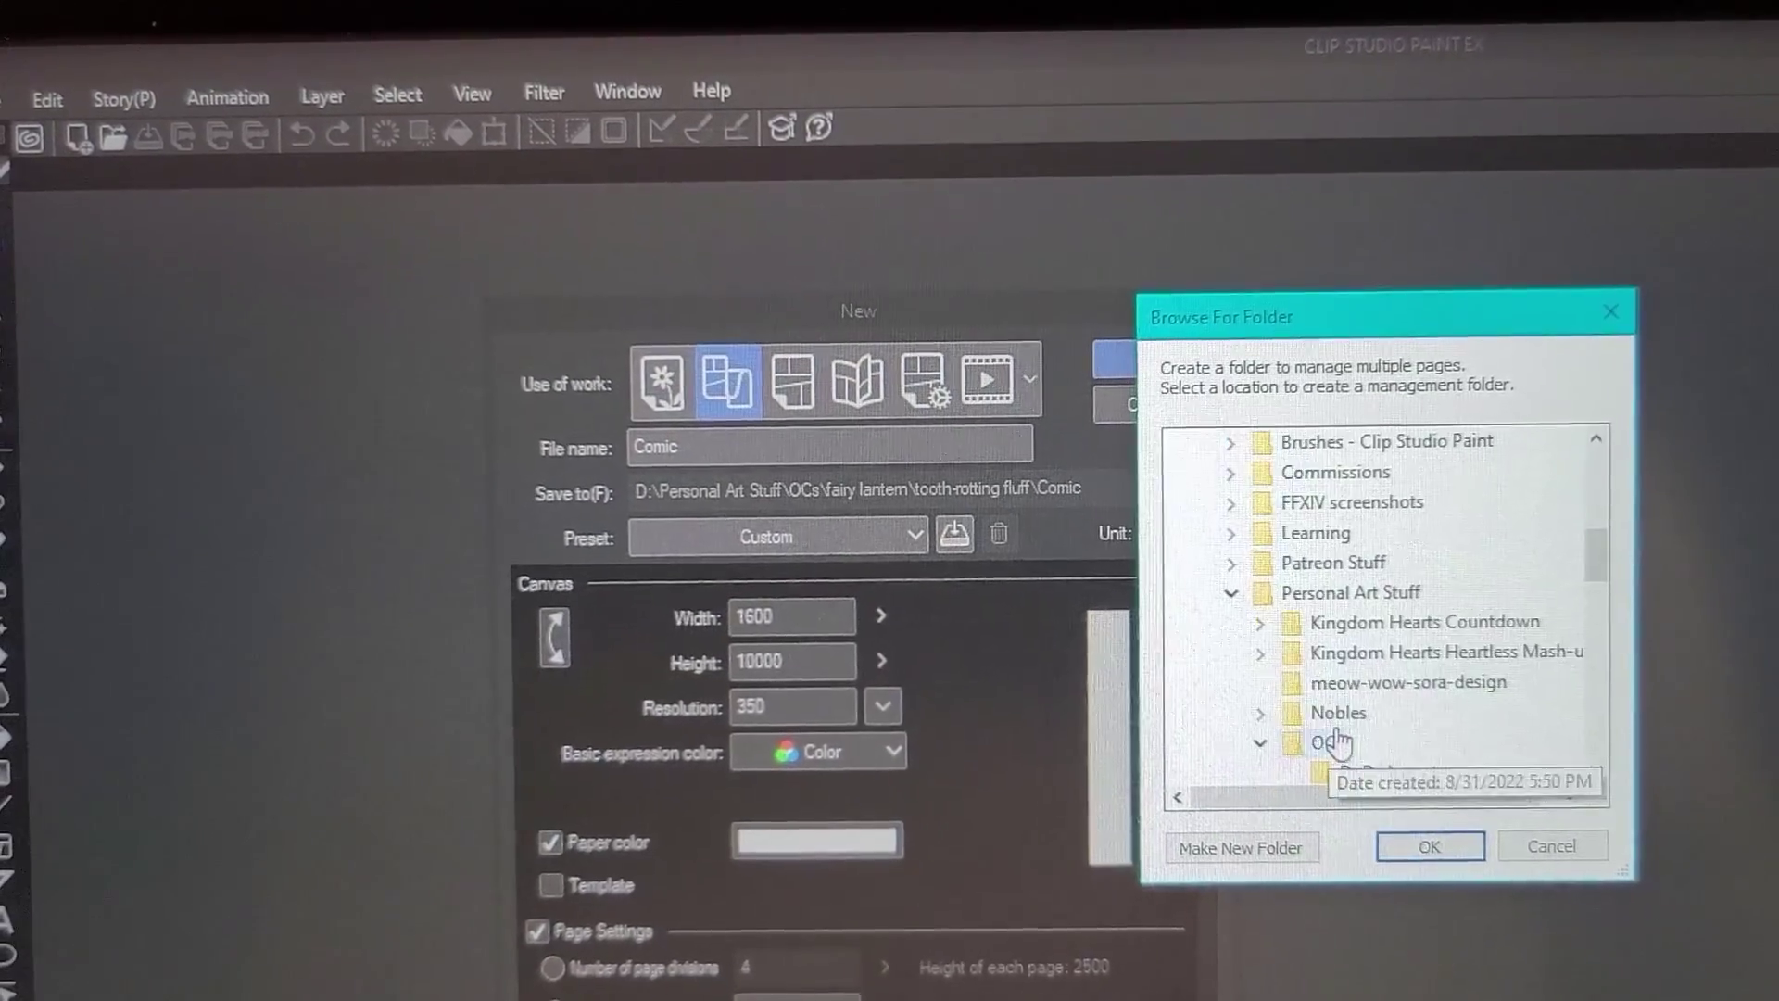
pyautogui.doubleClick(1325, 815)
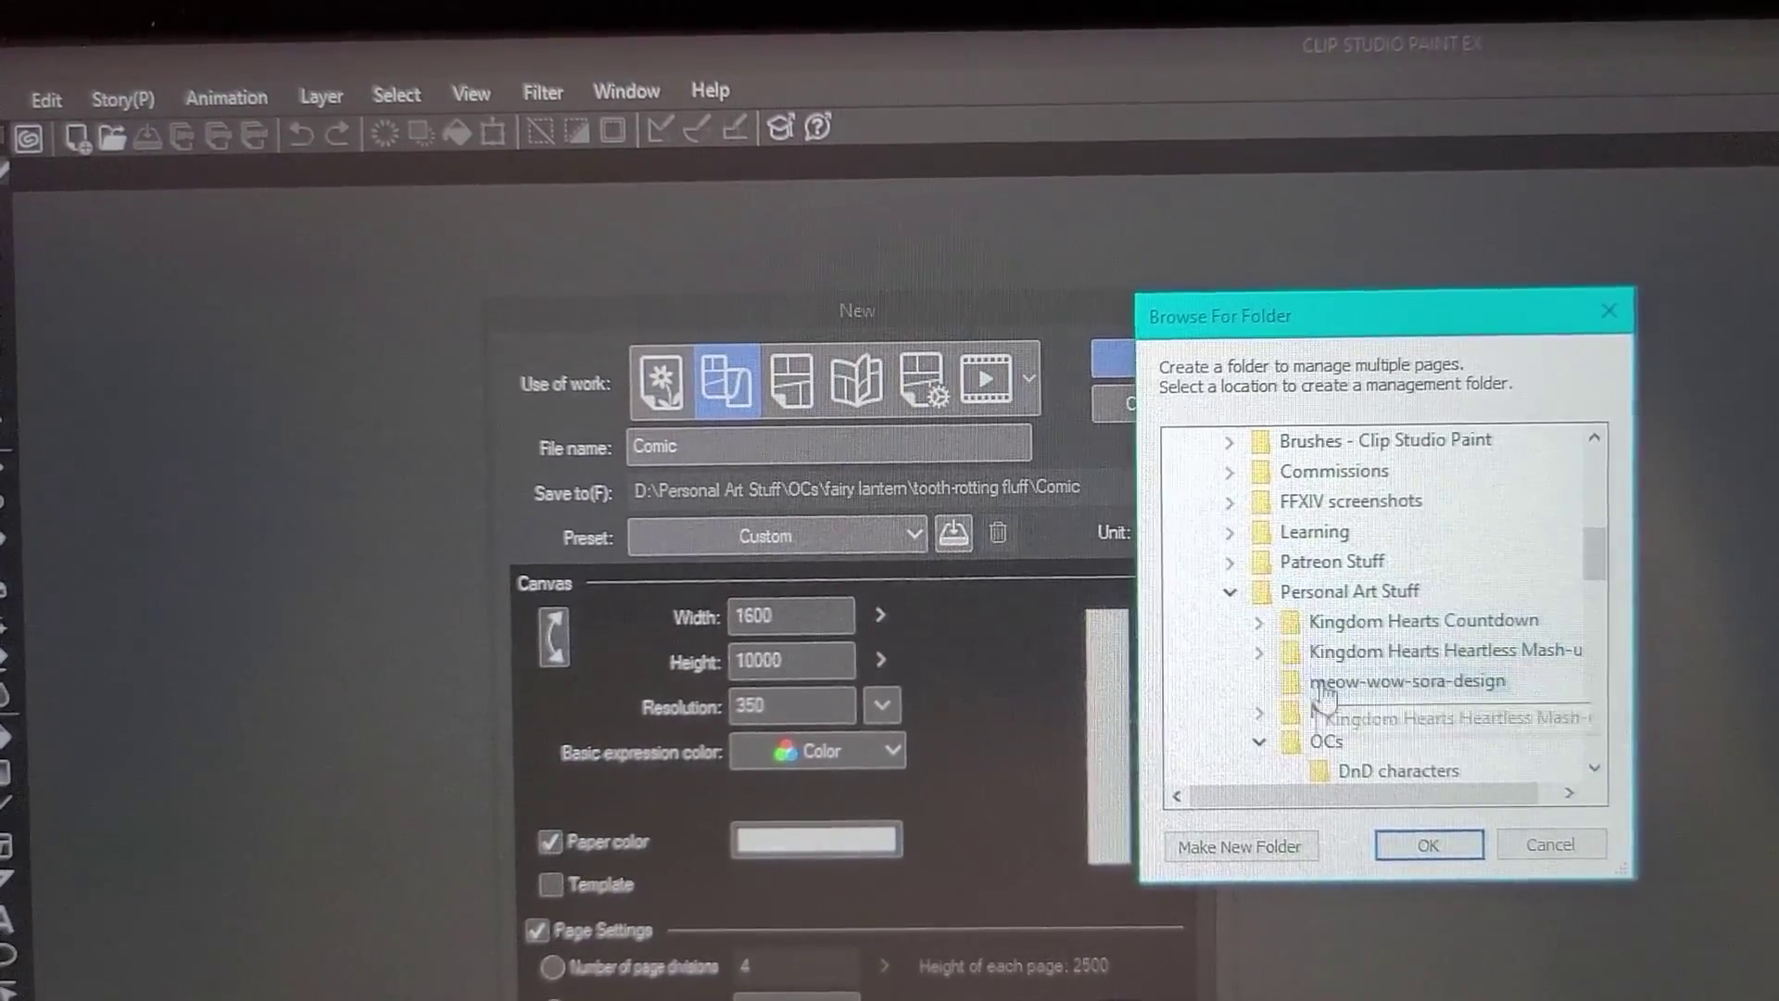
pyautogui.scroll(-2, 1334, 727)
pyautogui.scroll(-2, 1337, 725)
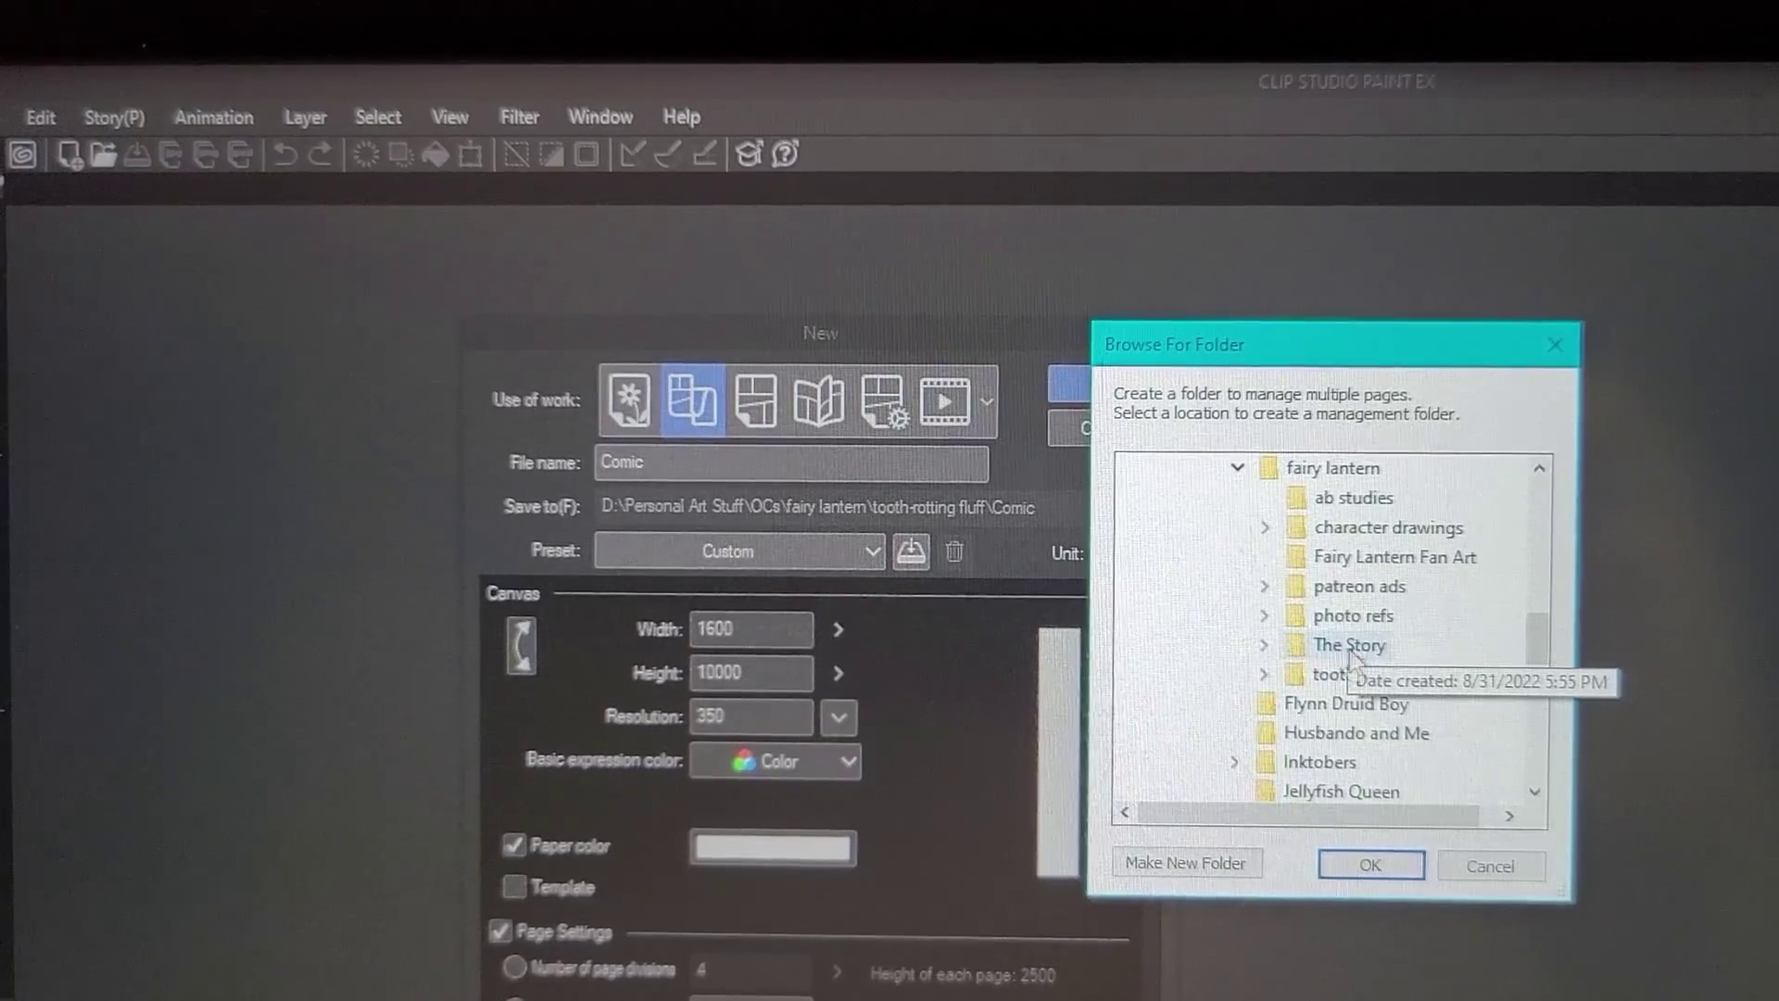
pyautogui.doubleClick(1351, 645)
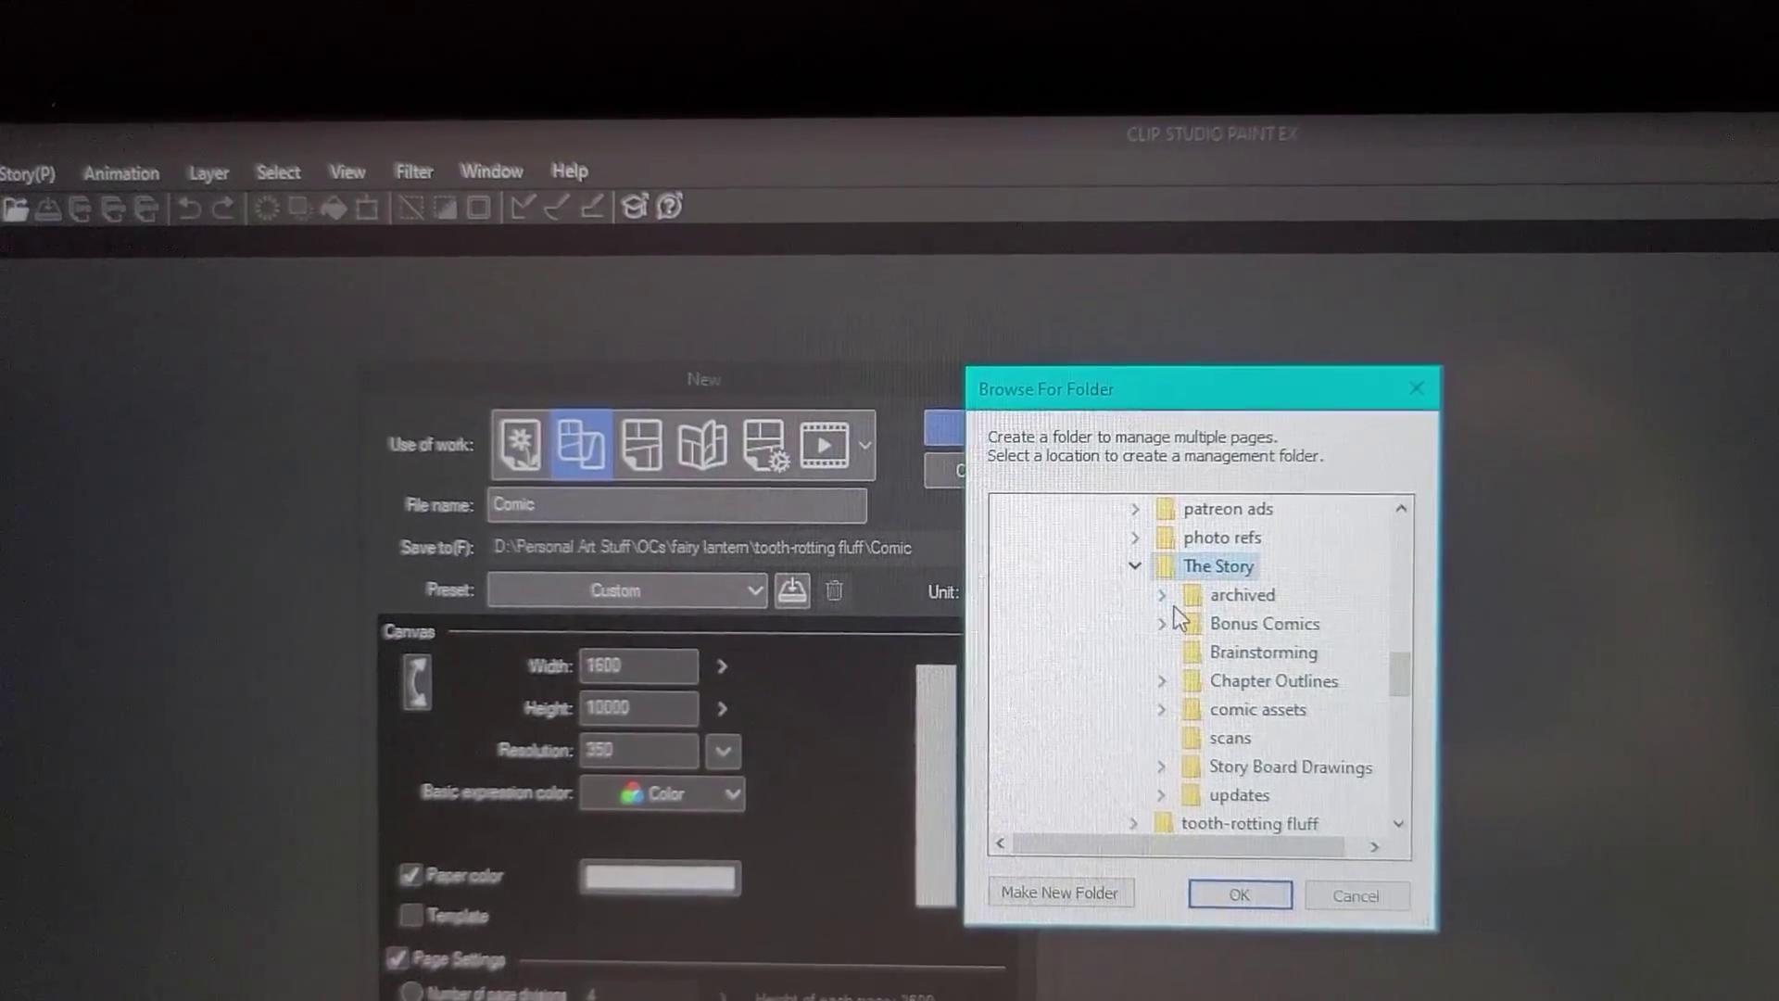
pyautogui.doubleClick(1222, 684)
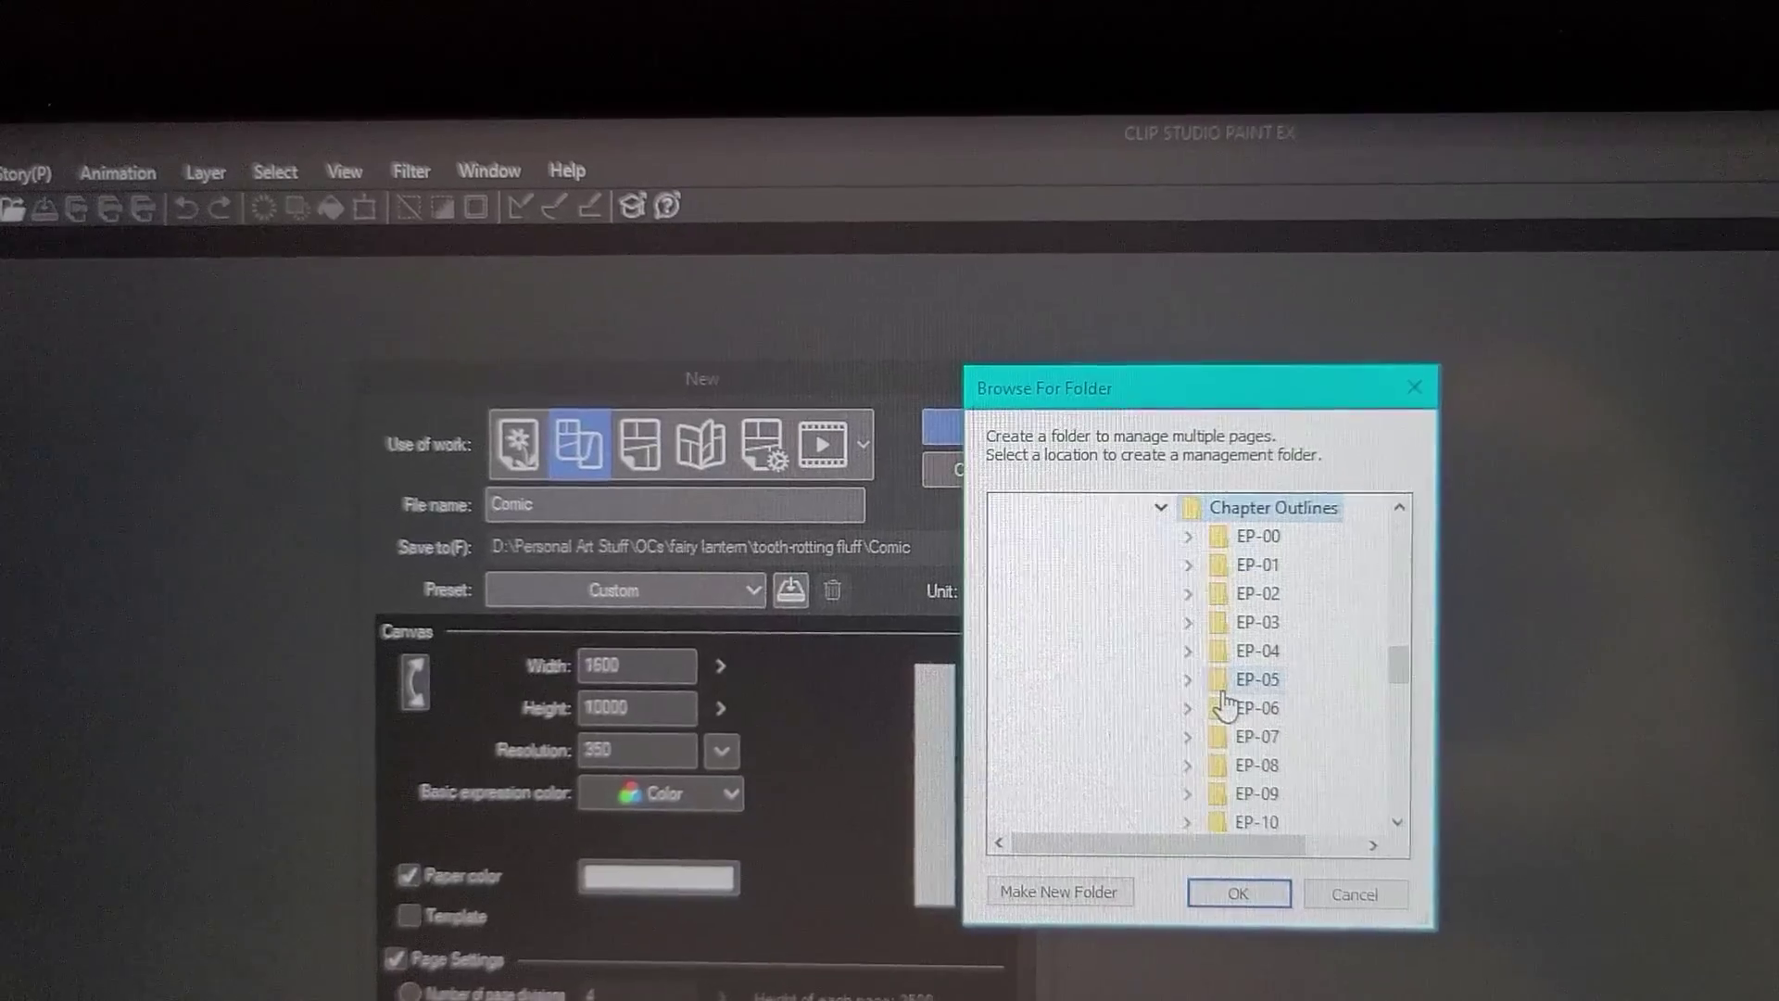
pyautogui.doubleClick(1257, 539)
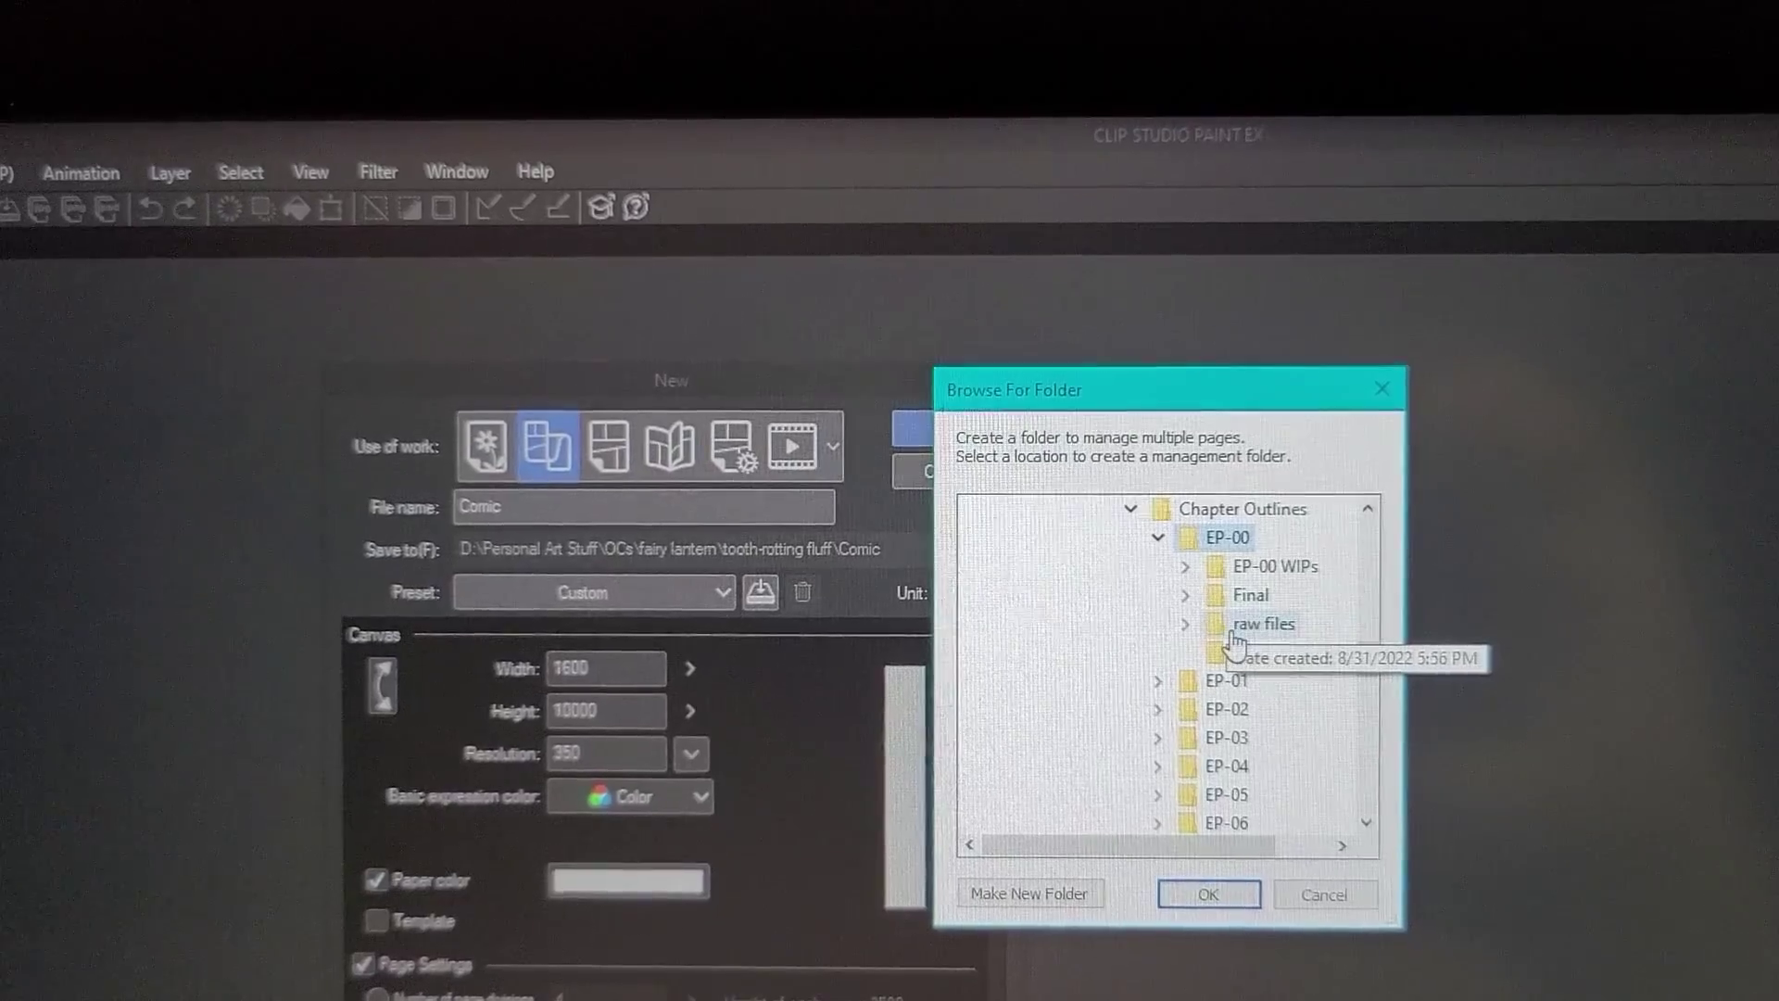
pyautogui.doubleClick(1236, 632)
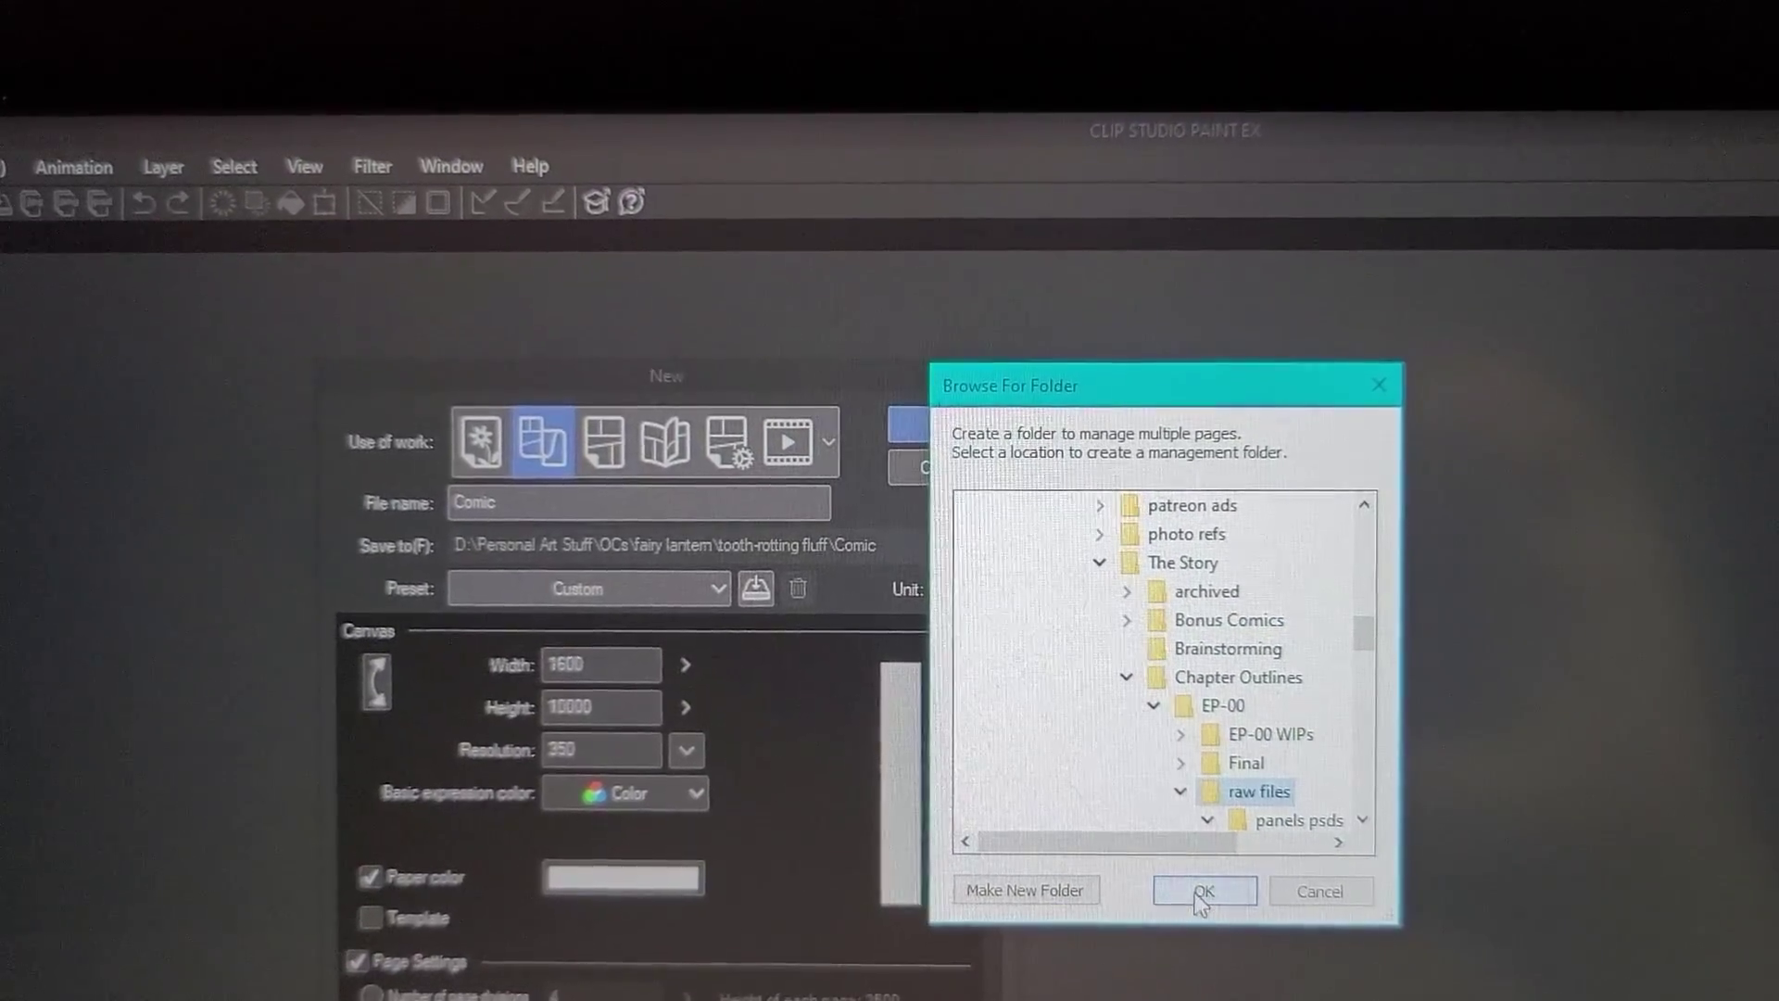
pyautogui.click(1197, 893)
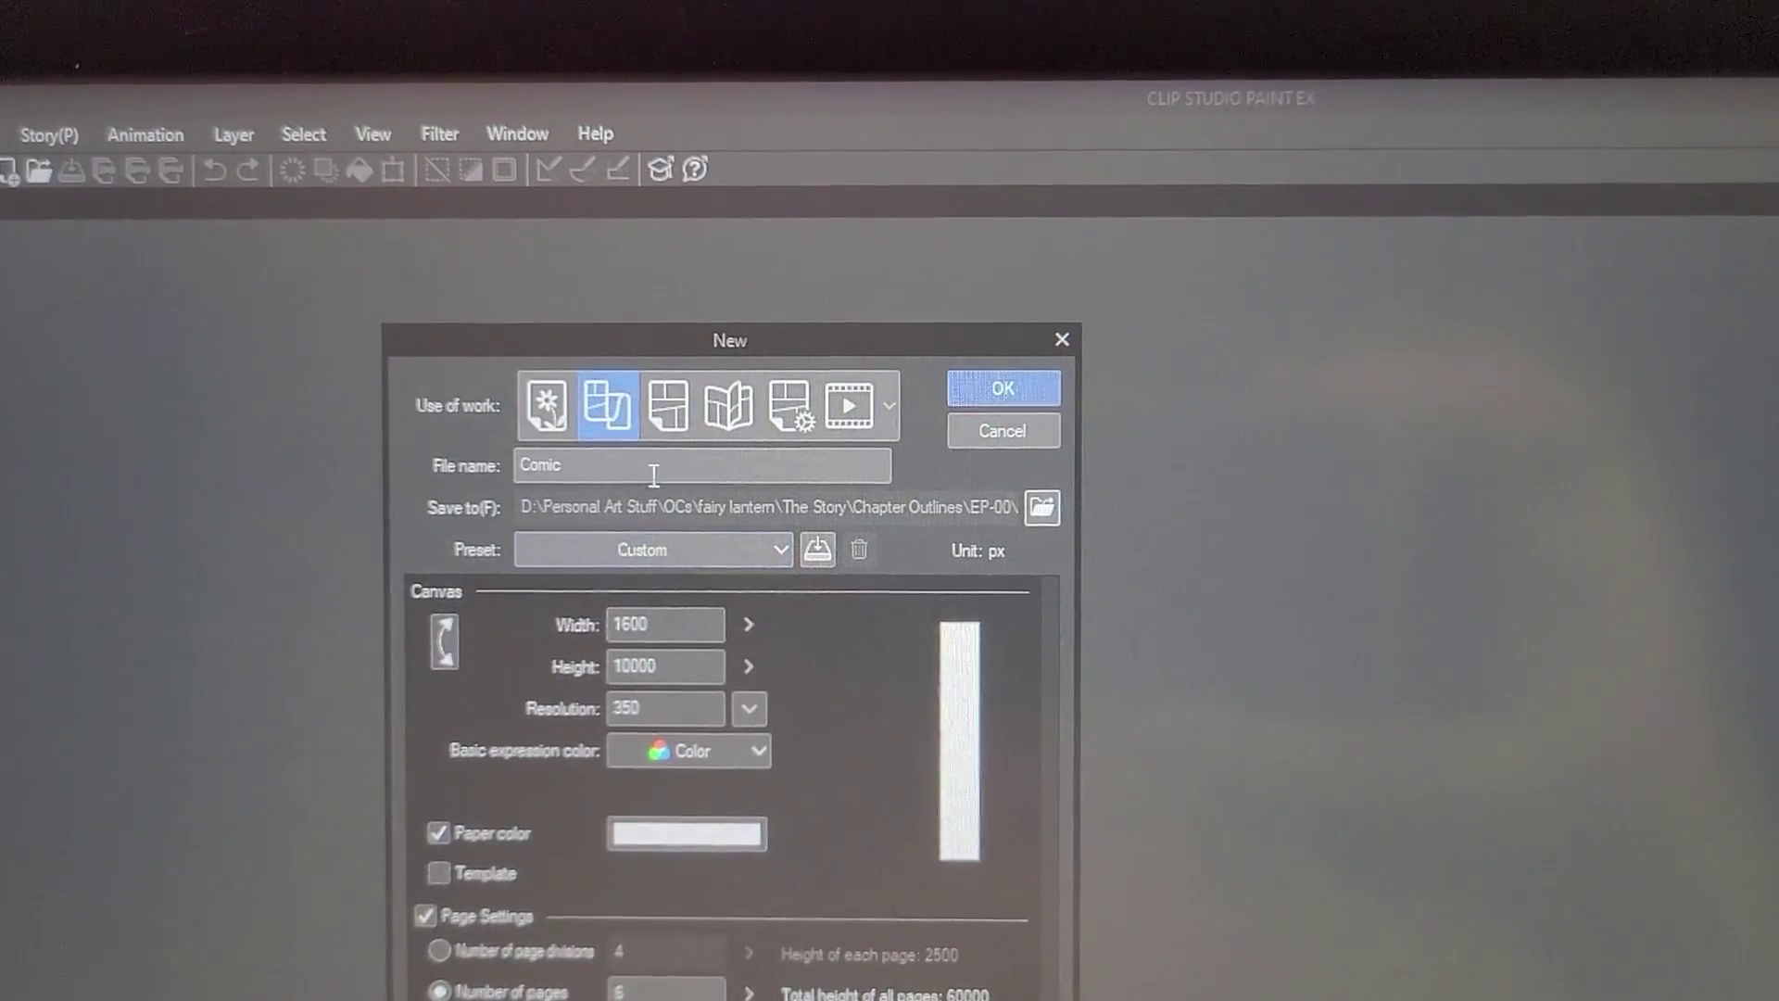
# Replace the file name "Comic" with a new name and open the paper color for editing.
pyautogui.click(653, 472)
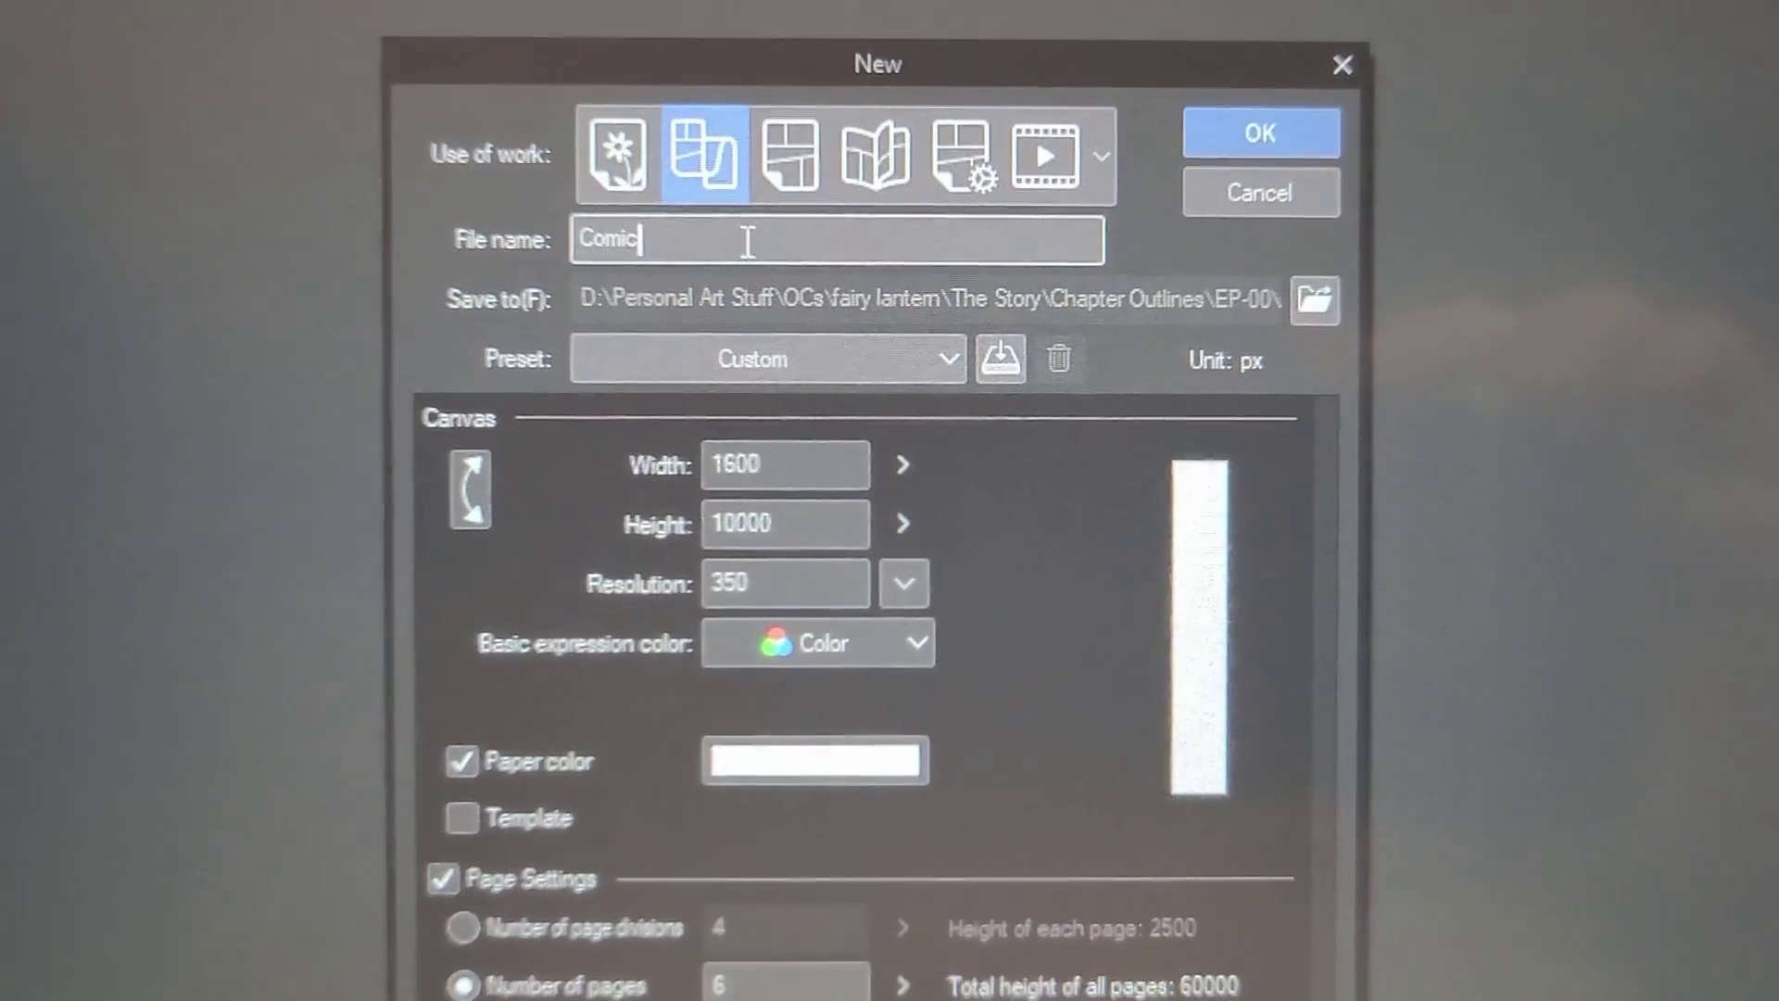
pyautogui.press('BackSpace')
pyautogui.press('BackSpace')
pyautogui.press('BackSpace')
pyautogui.press('BackSpace')
pyautogui.press('BackSpace')
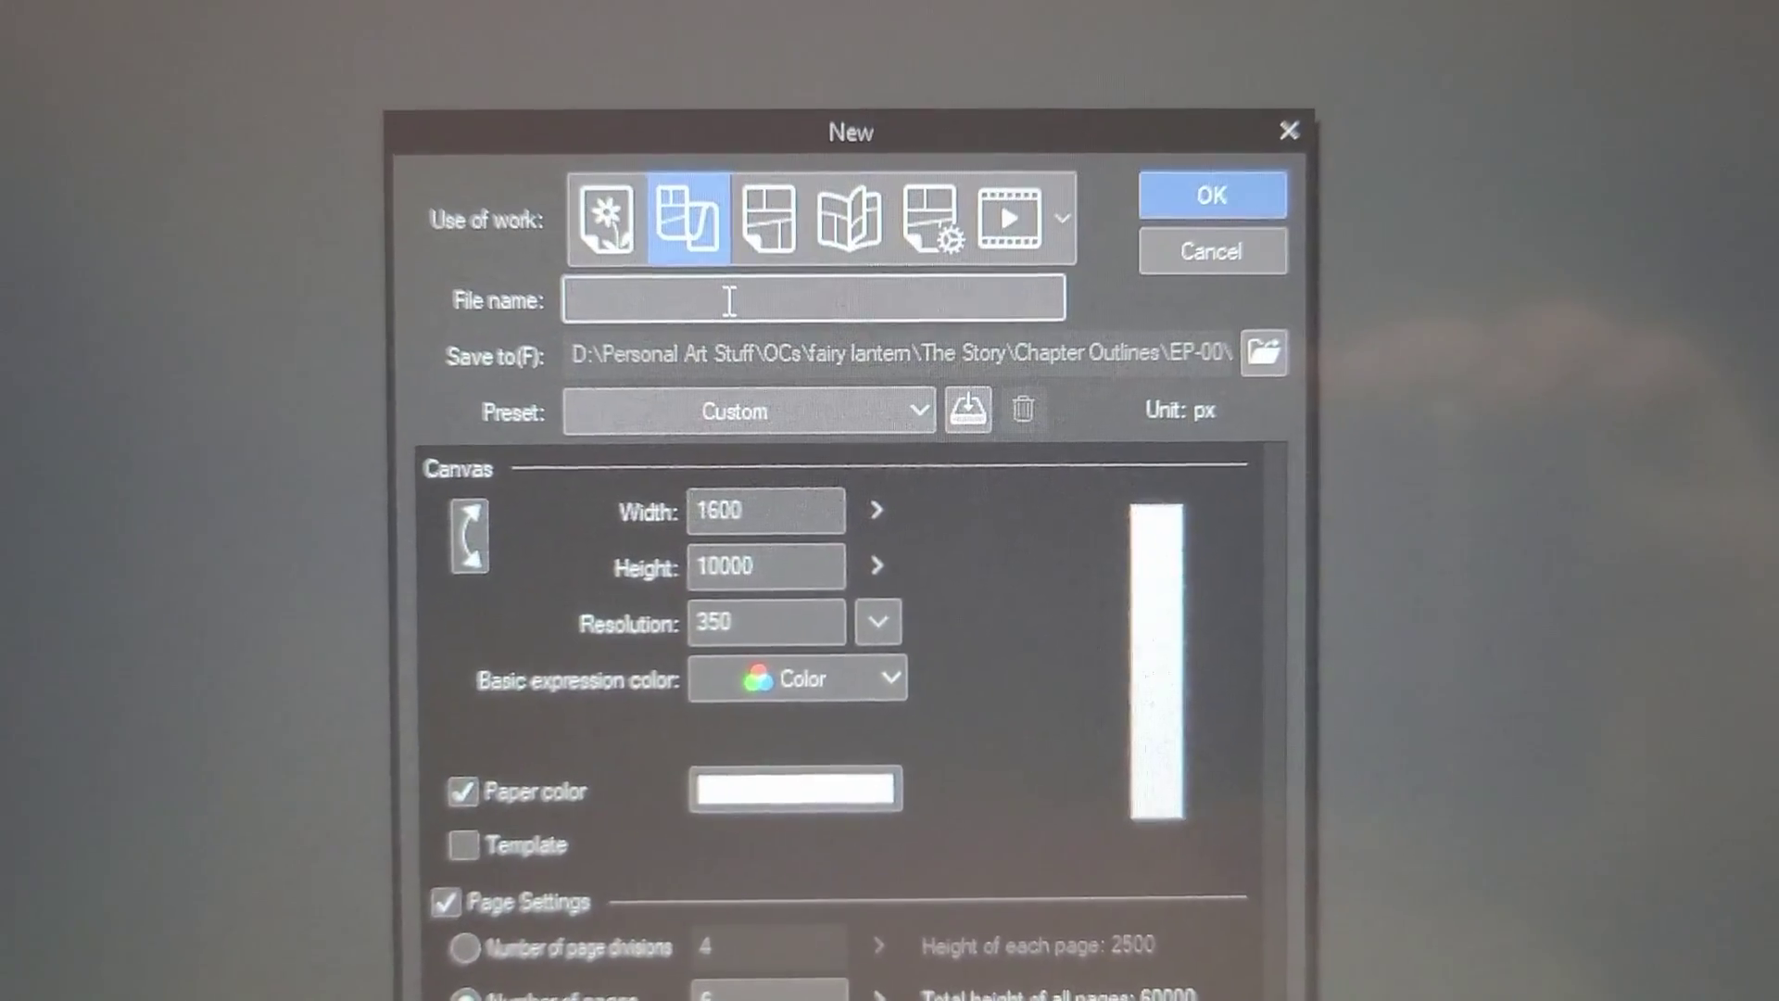
pyautogui.write('p')
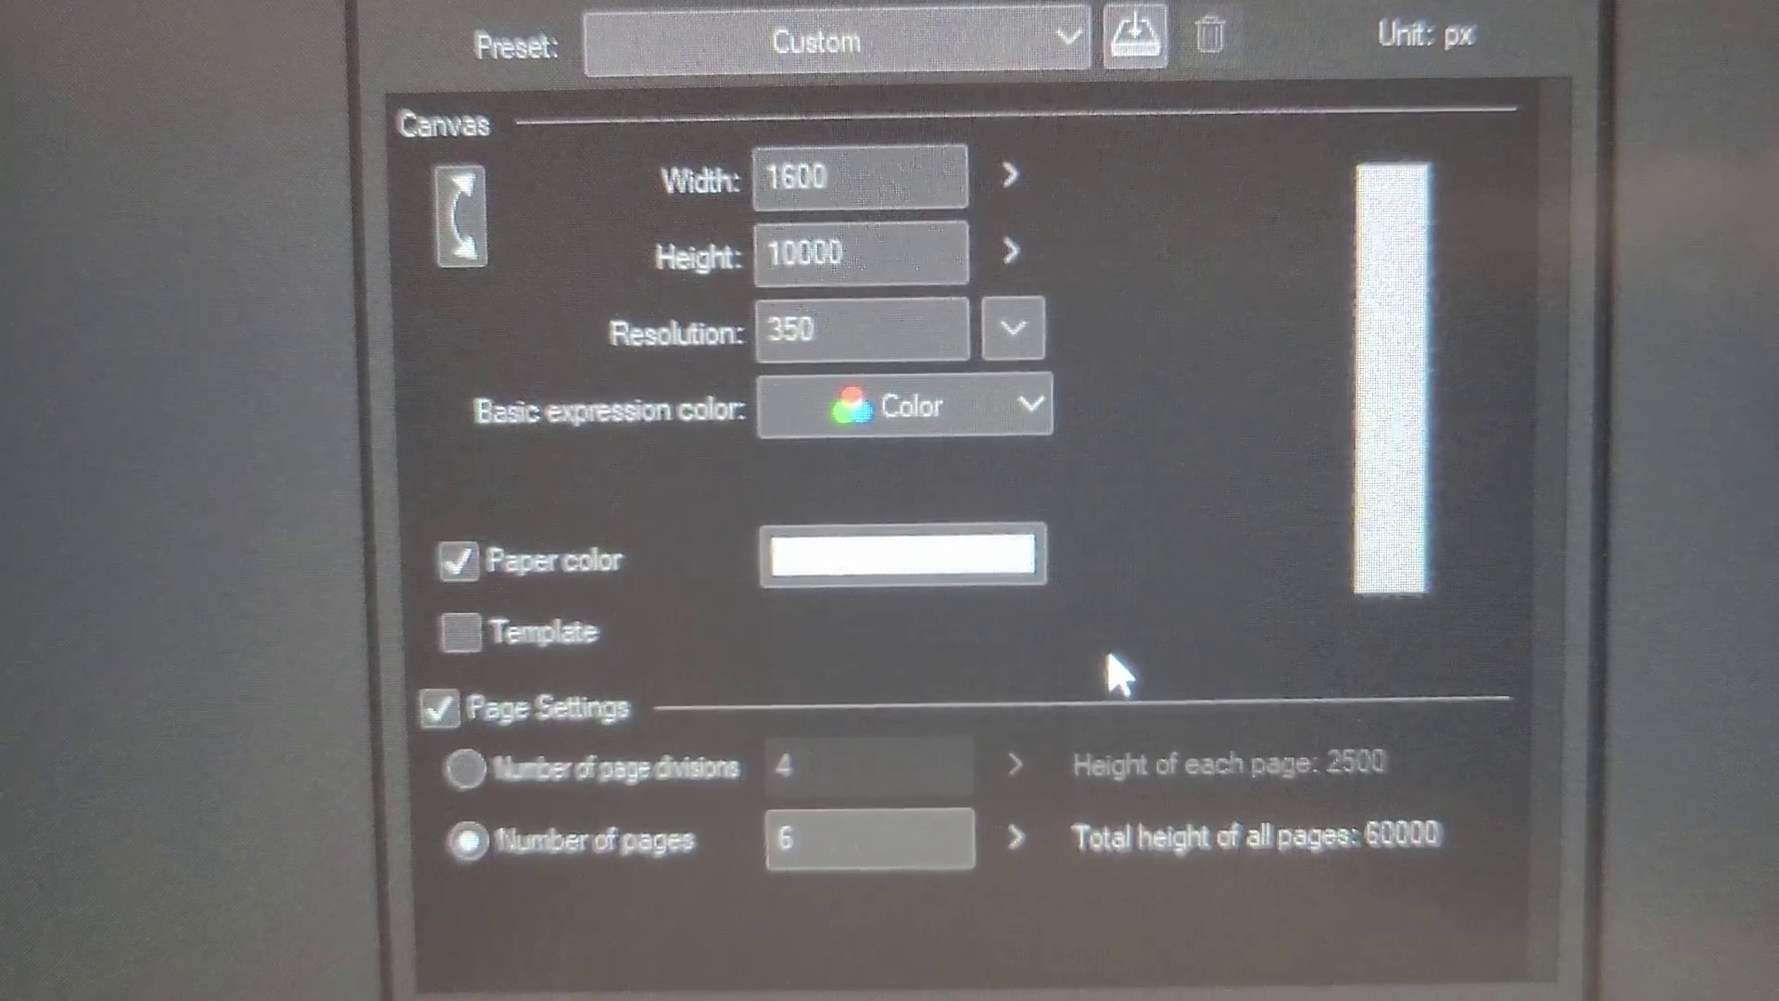
pyautogui.click(885, 575)
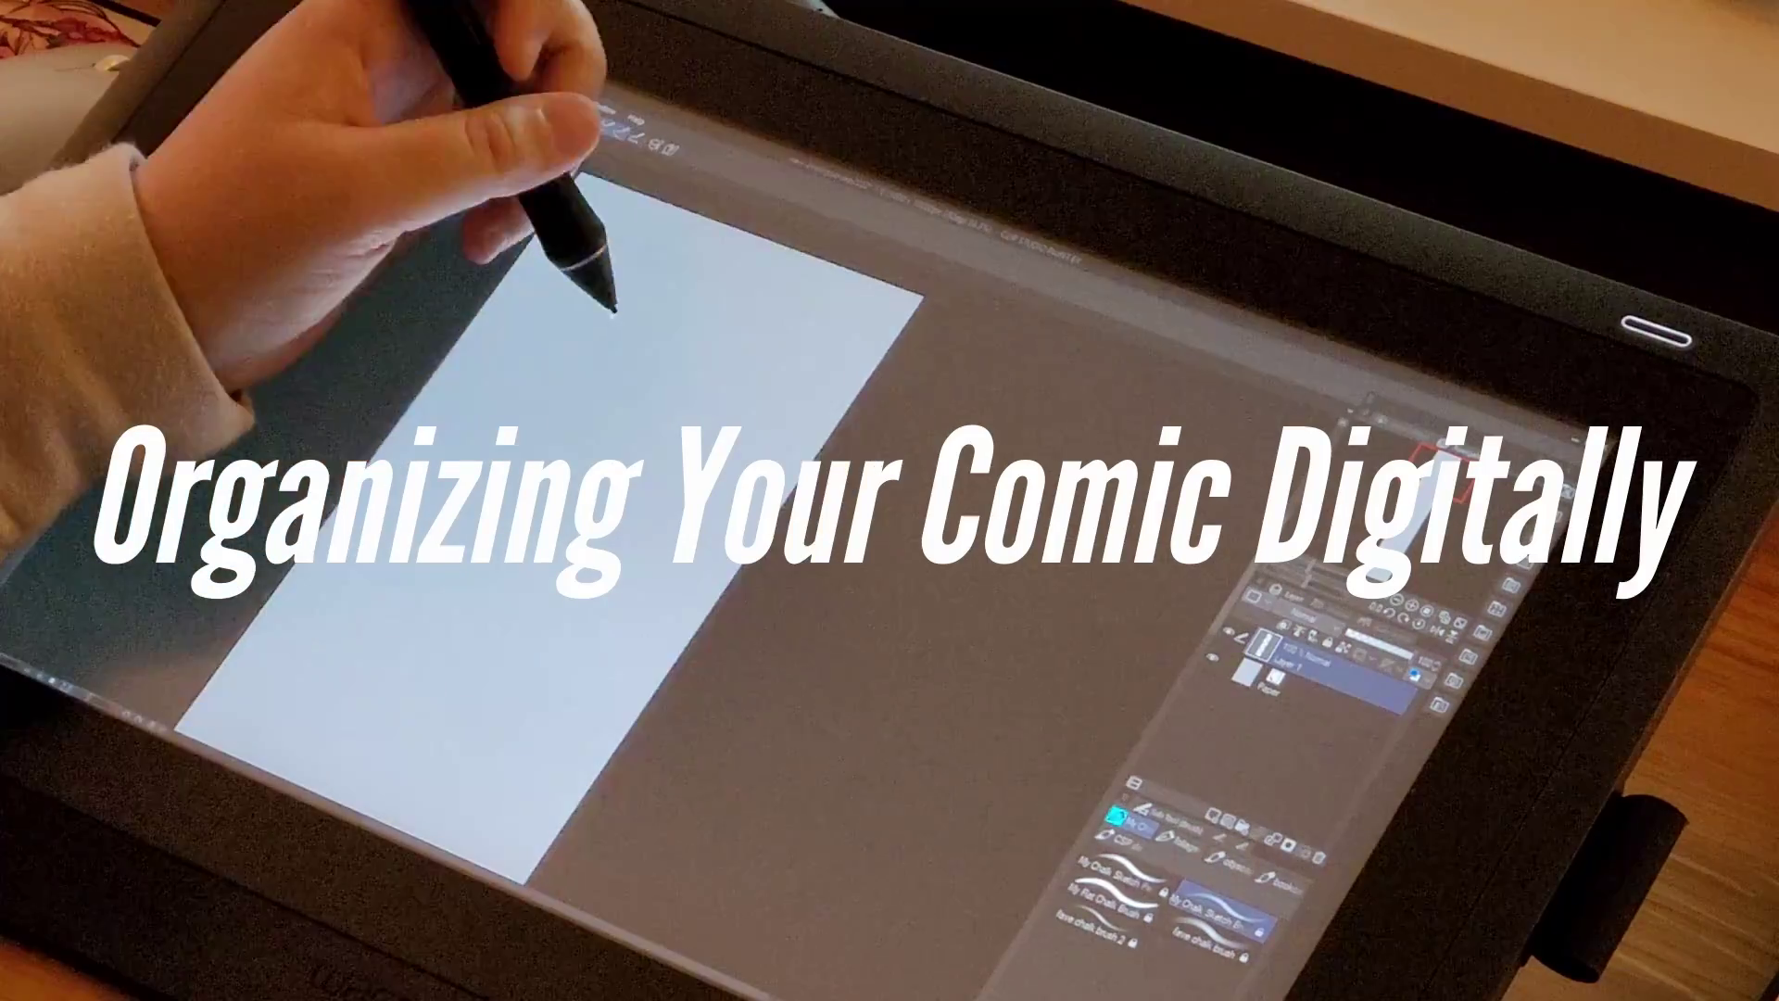
# Sketch rough panel divider lines on the blank comic page and rough in a character's head with hair in a panel.
pyautogui.moveTo(774, 436); pyautogui.dragTo(370, 434)
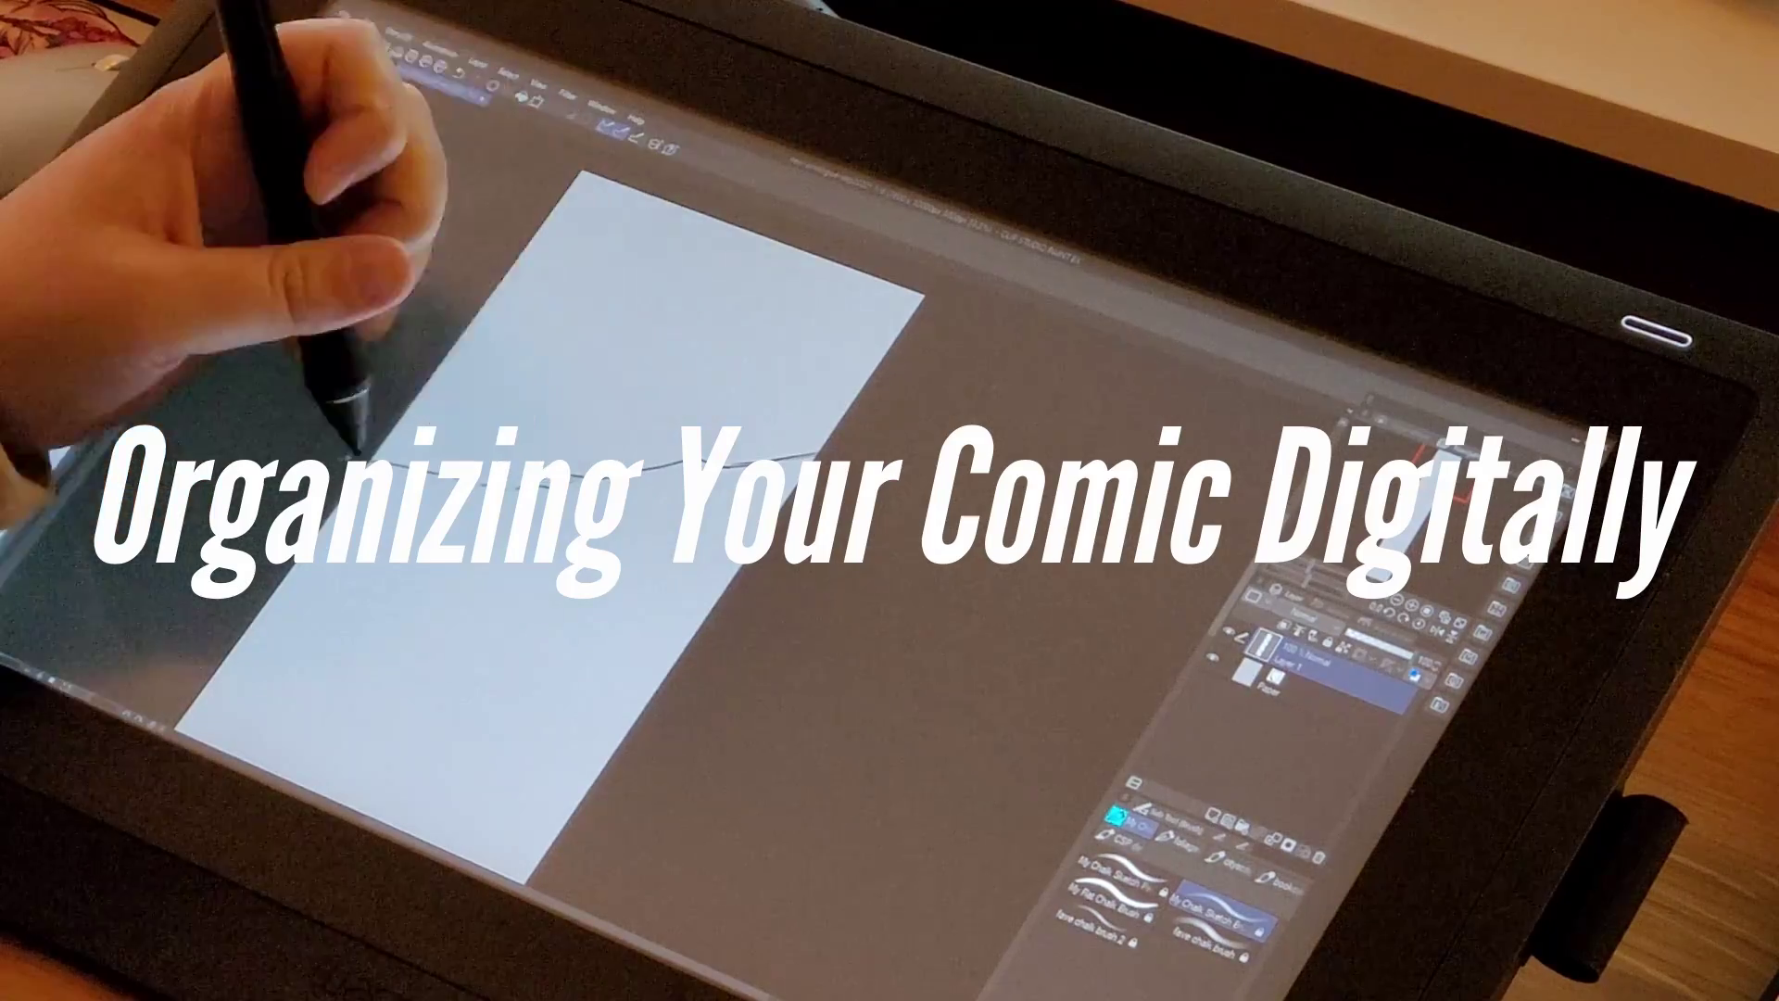
pyautogui.moveTo(607, 482)
pyautogui.mouseDown()
pyautogui.moveTo(556, 435)
pyautogui.moveTo(338, 348)
pyautogui.mouseUp()
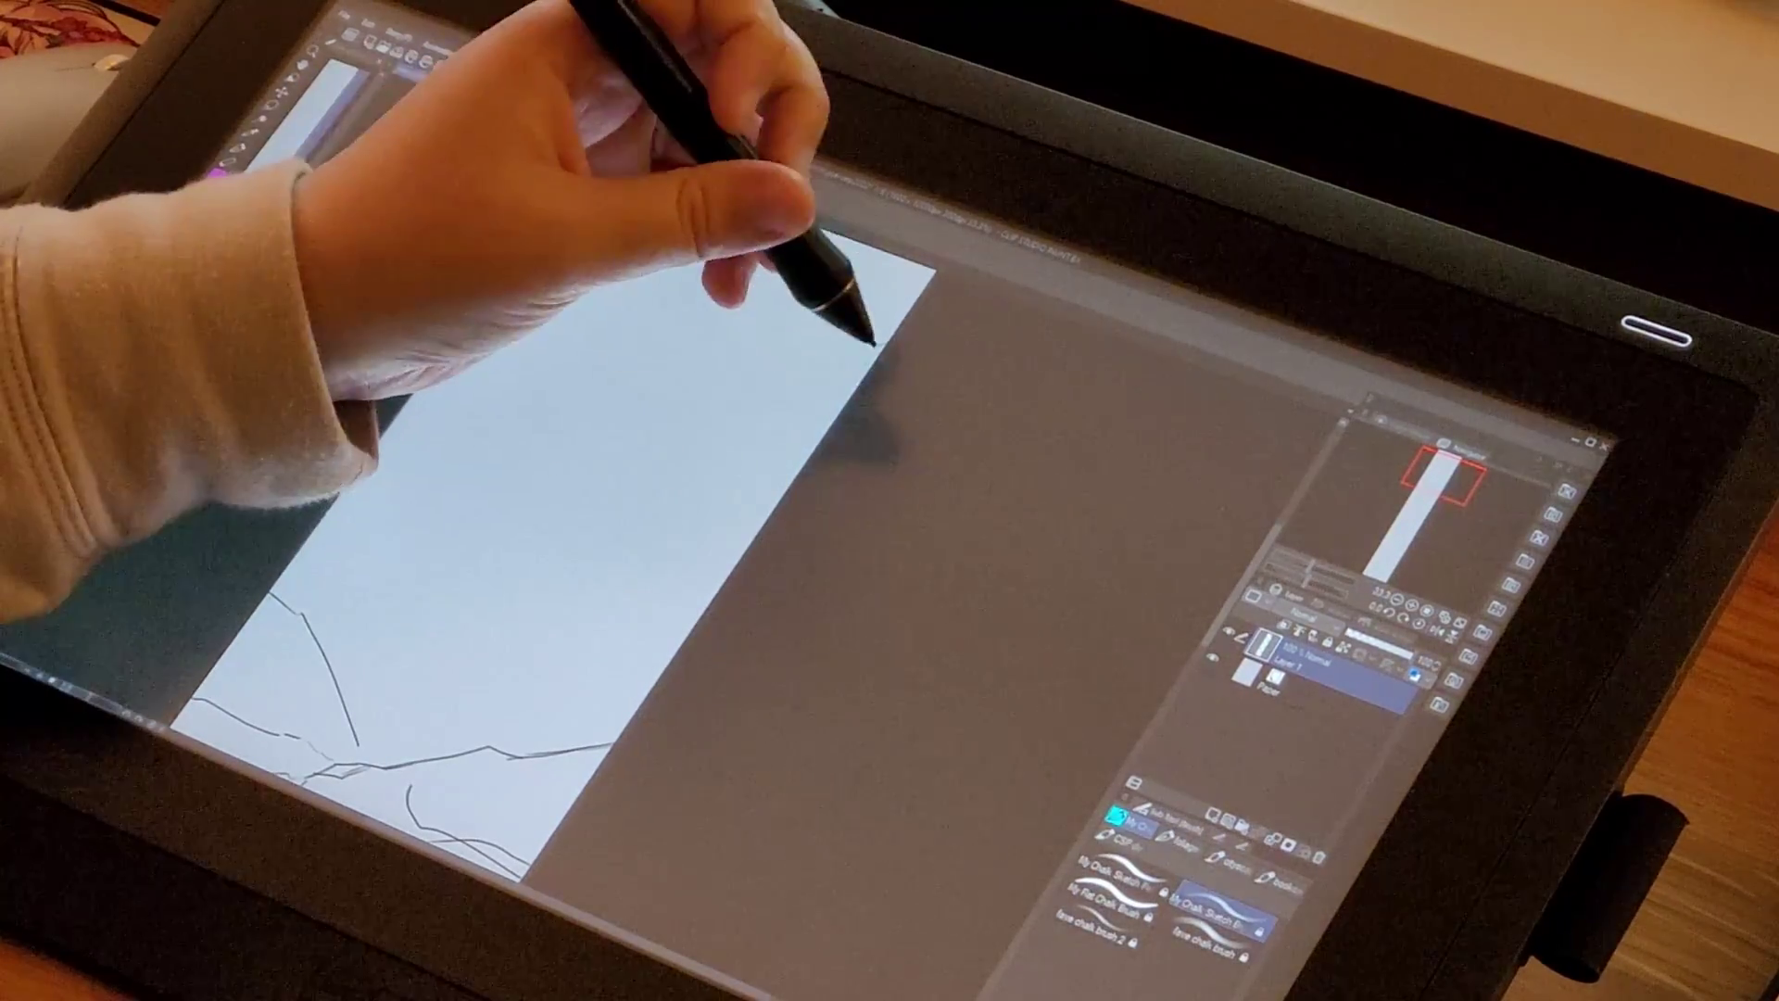
pyautogui.moveTo(865, 330); pyautogui.dragTo(611, 427)
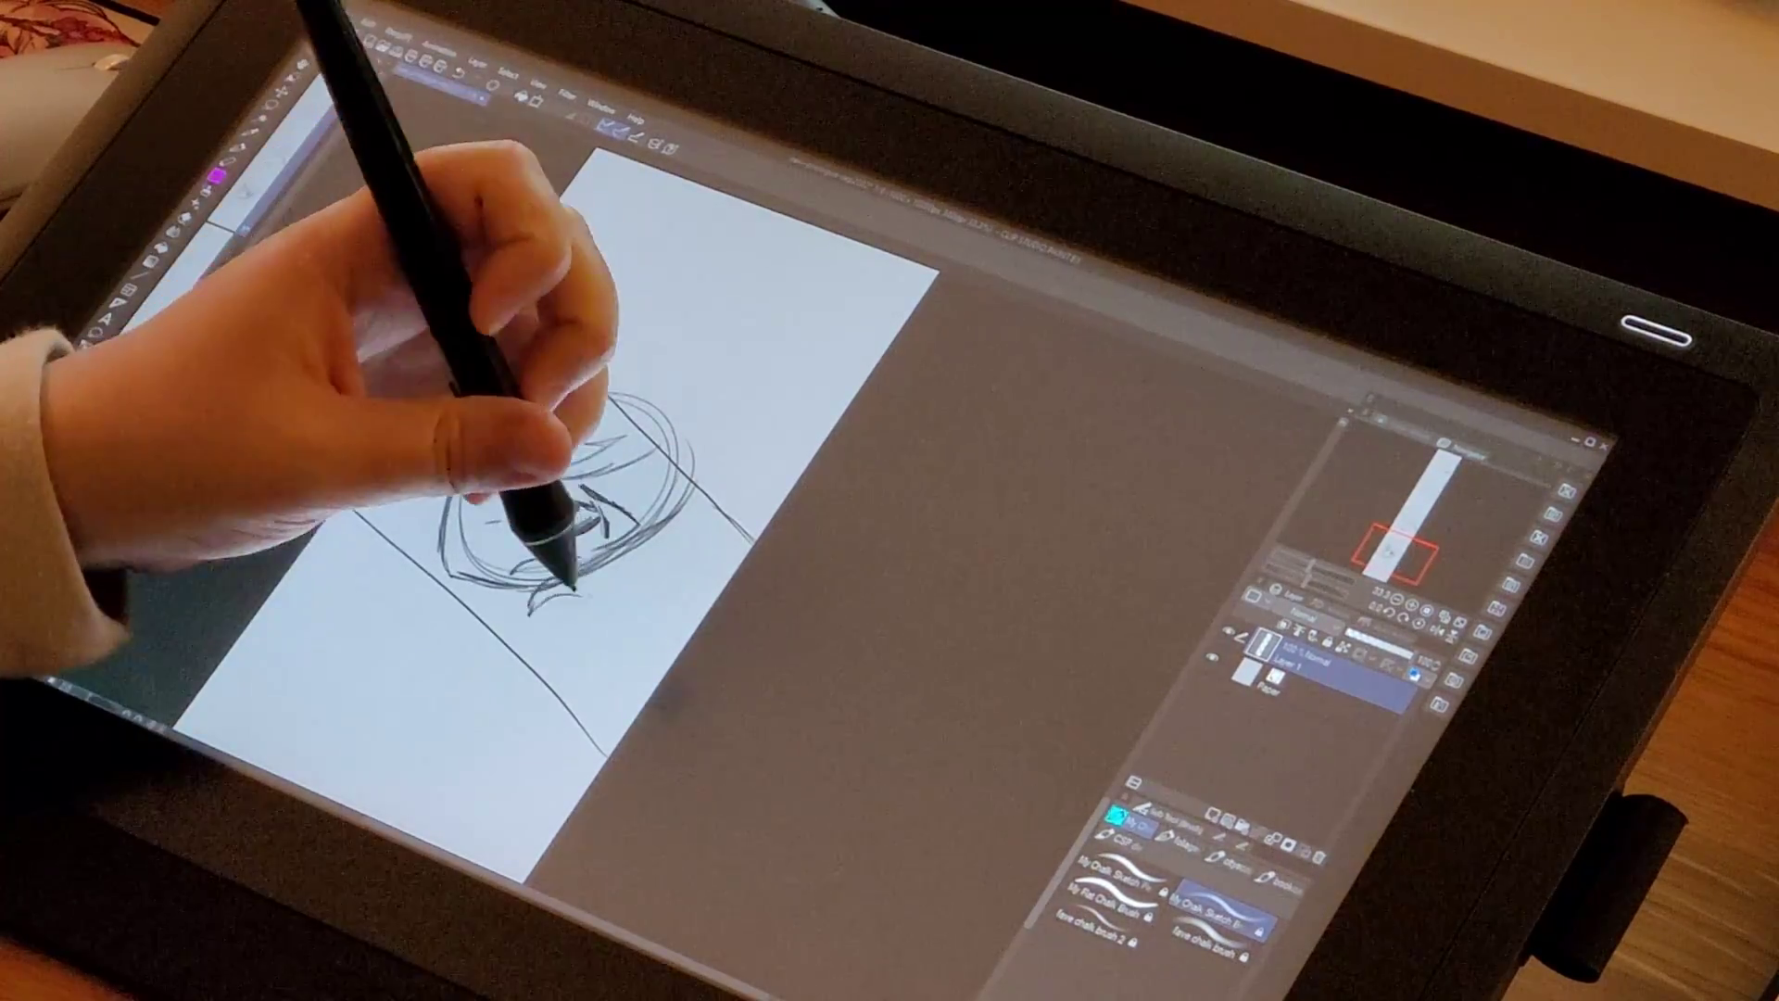
pyautogui.moveTo(649, 623); pyautogui.dragTo(695, 616)
pyautogui.moveTo(732, 483); pyautogui.dragTo(766, 477)
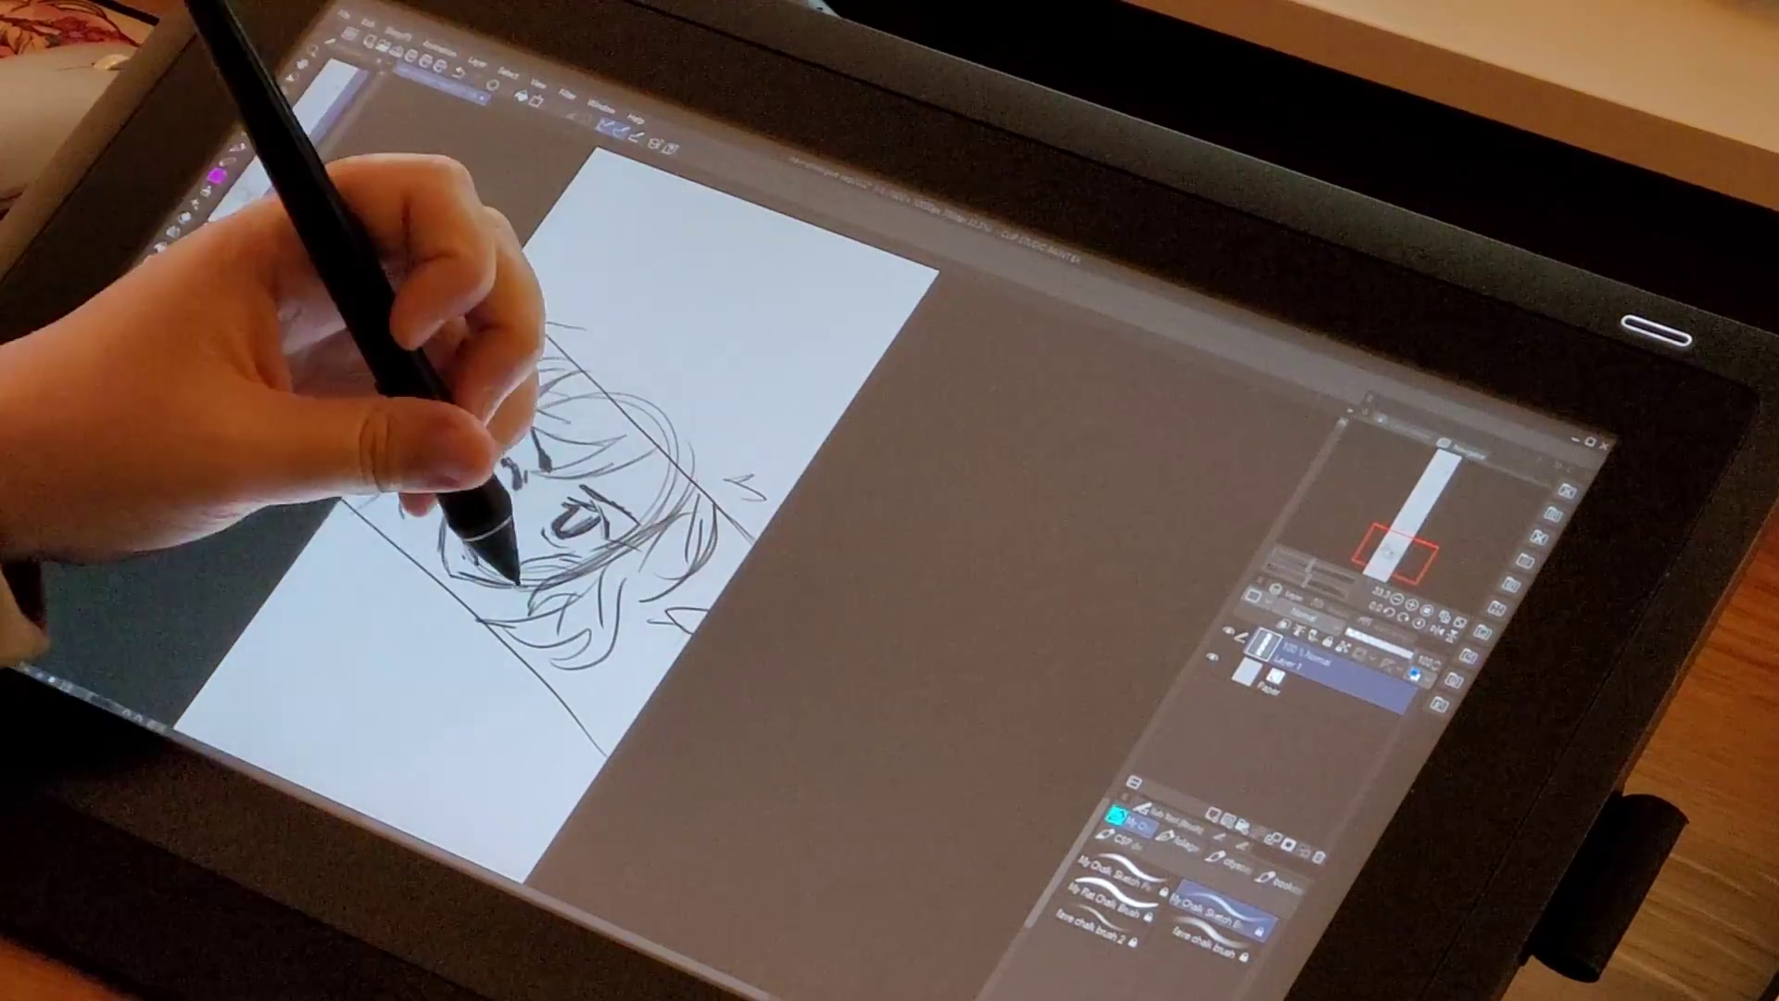
pyautogui.moveTo(479, 695); pyautogui.dragTo(614, 534)
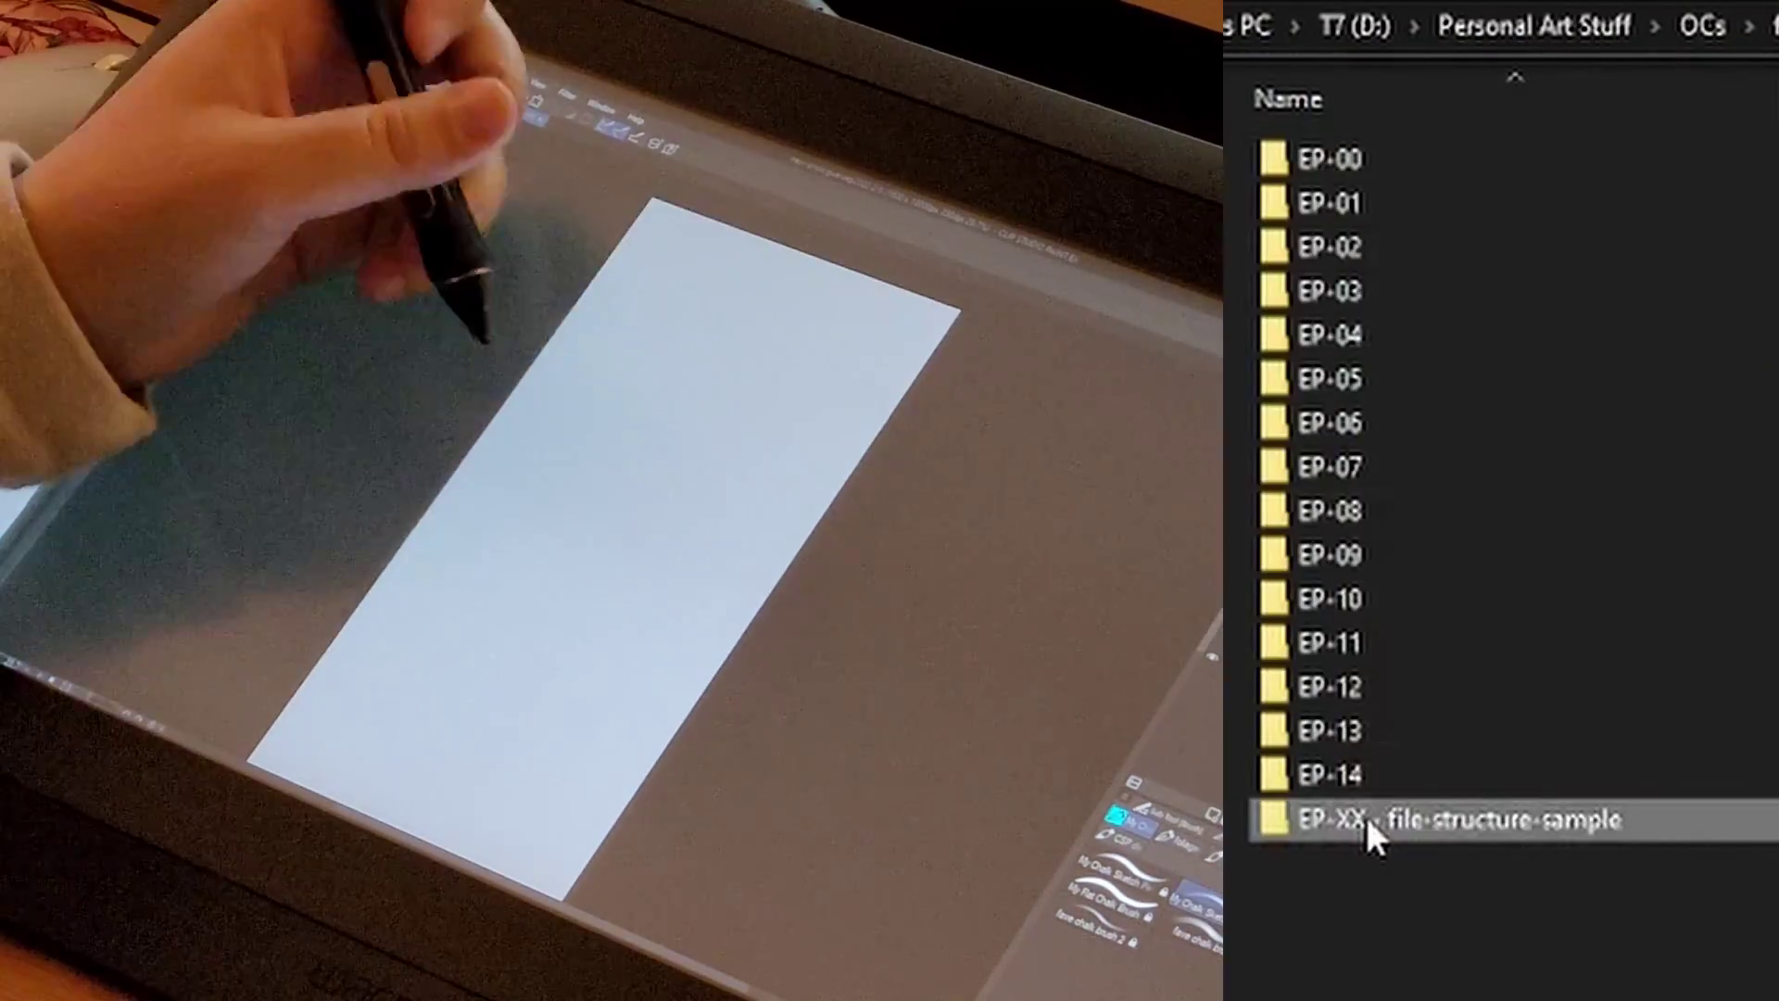
# Open the EP-XX - file-structure-sample folder and examine the details of its WIP, final and raw files subfolders.
pyautogui.doubleClick(1365, 814)
pyautogui.moveTo(755, 333)
pyautogui.mouseDown()
pyautogui.moveTo(685, 433)
pyautogui.moveTo(670, 403)
pyautogui.moveTo(715, 456)
pyautogui.moveTo(596, 472)
pyautogui.moveTo(563, 456)
pyautogui.moveTo(593, 547)
pyautogui.mouseUp()
pyautogui.moveTo(1465, 159)
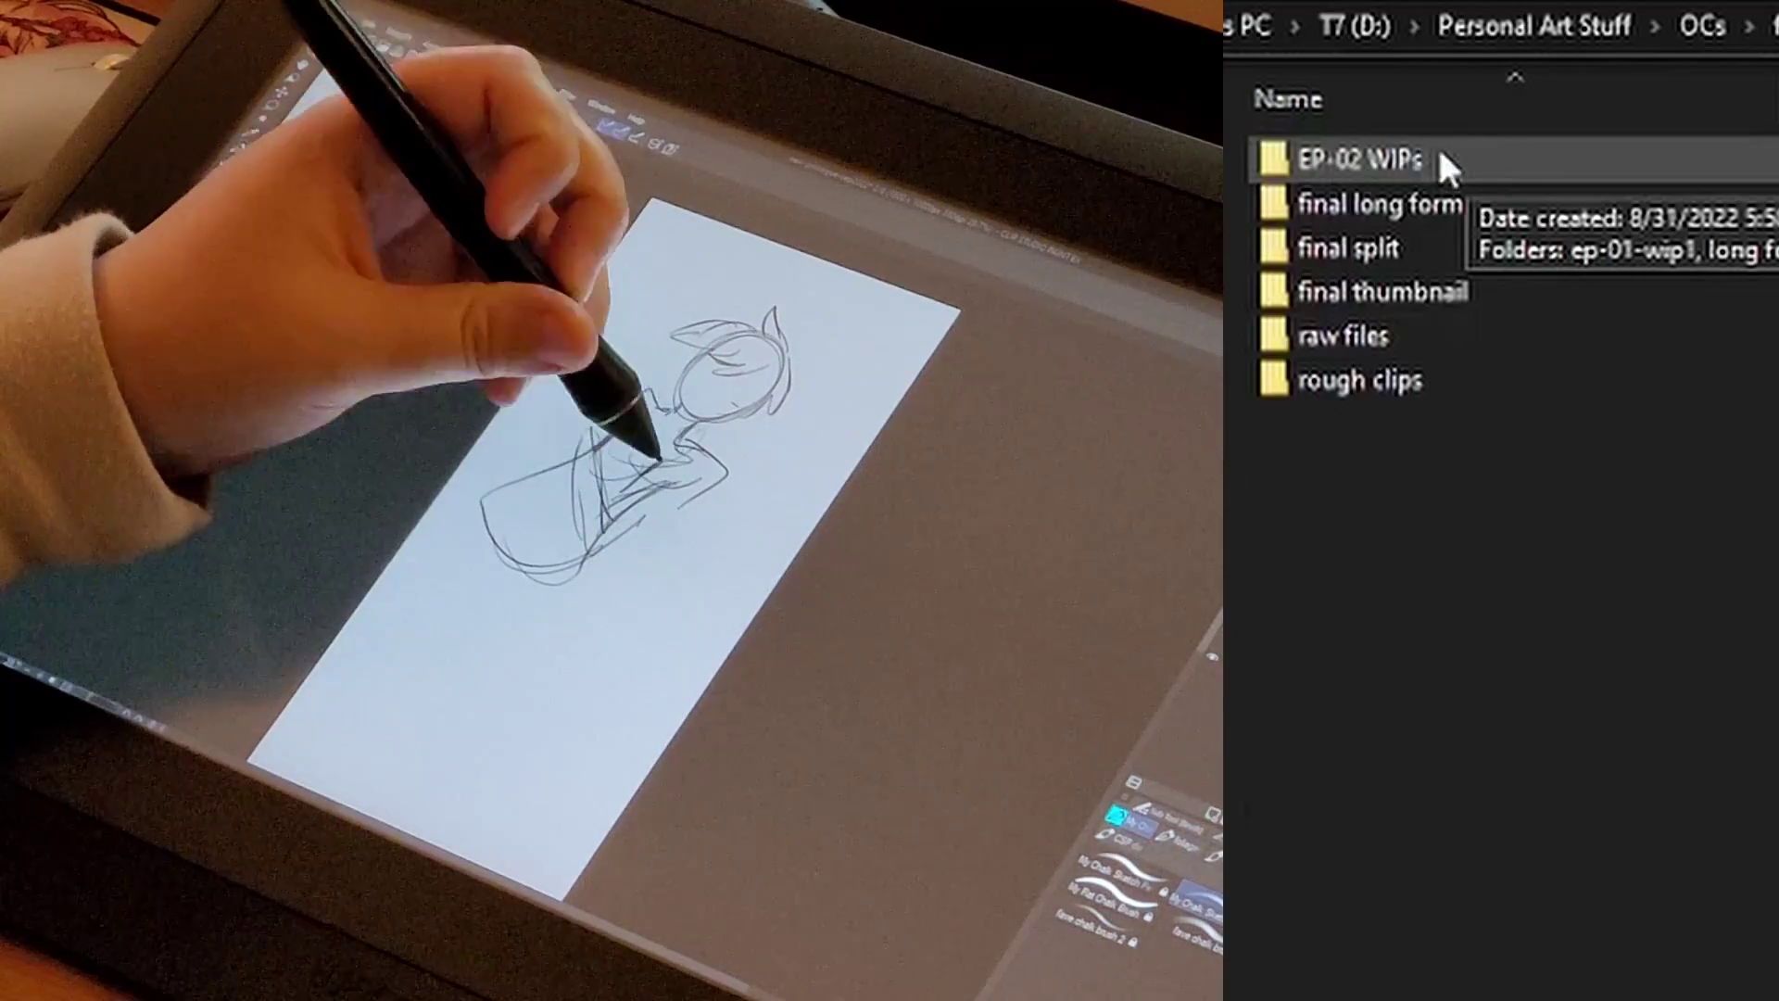
pyautogui.moveTo(713, 408)
pyautogui.mouseDown()
pyautogui.moveTo(783, 342)
pyautogui.moveTo(482, 576)
pyautogui.moveTo(466, 627)
pyautogui.moveTo(442, 500)
pyautogui.moveTo(366, 644)
pyautogui.mouseUp()
pyautogui.moveTo(1517, 243)
pyautogui.moveTo(1499, 211)
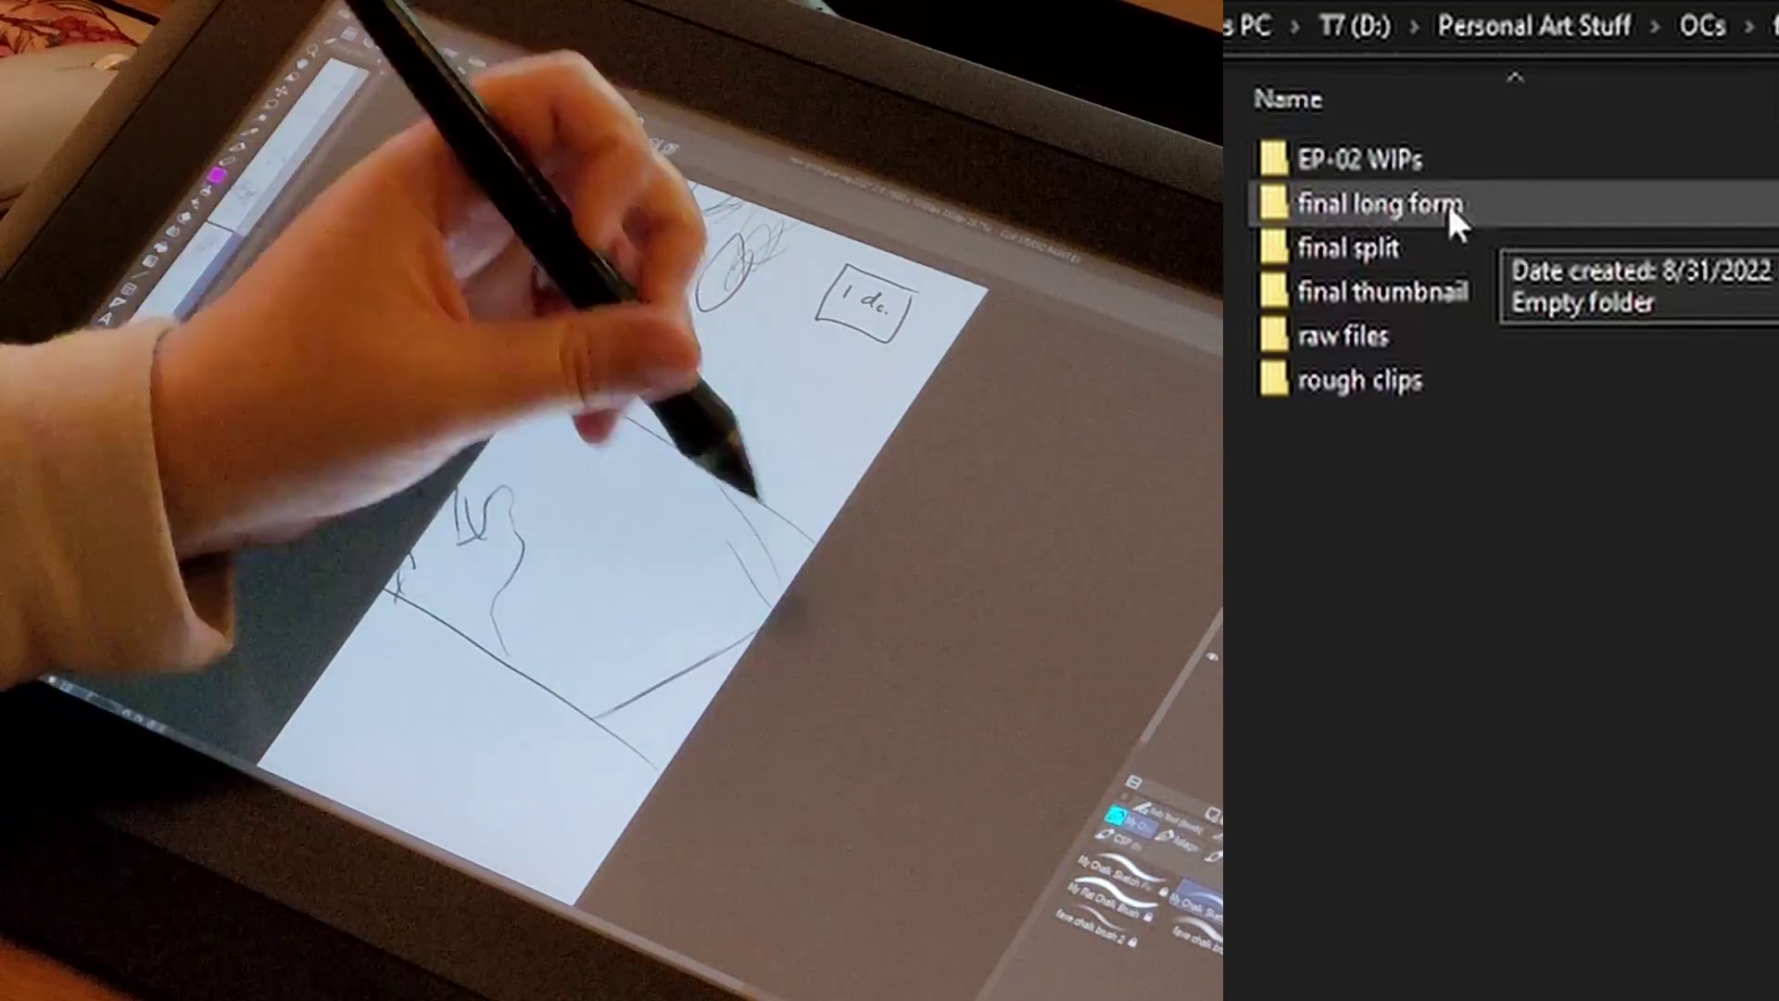
pyautogui.moveTo(1320, 253)
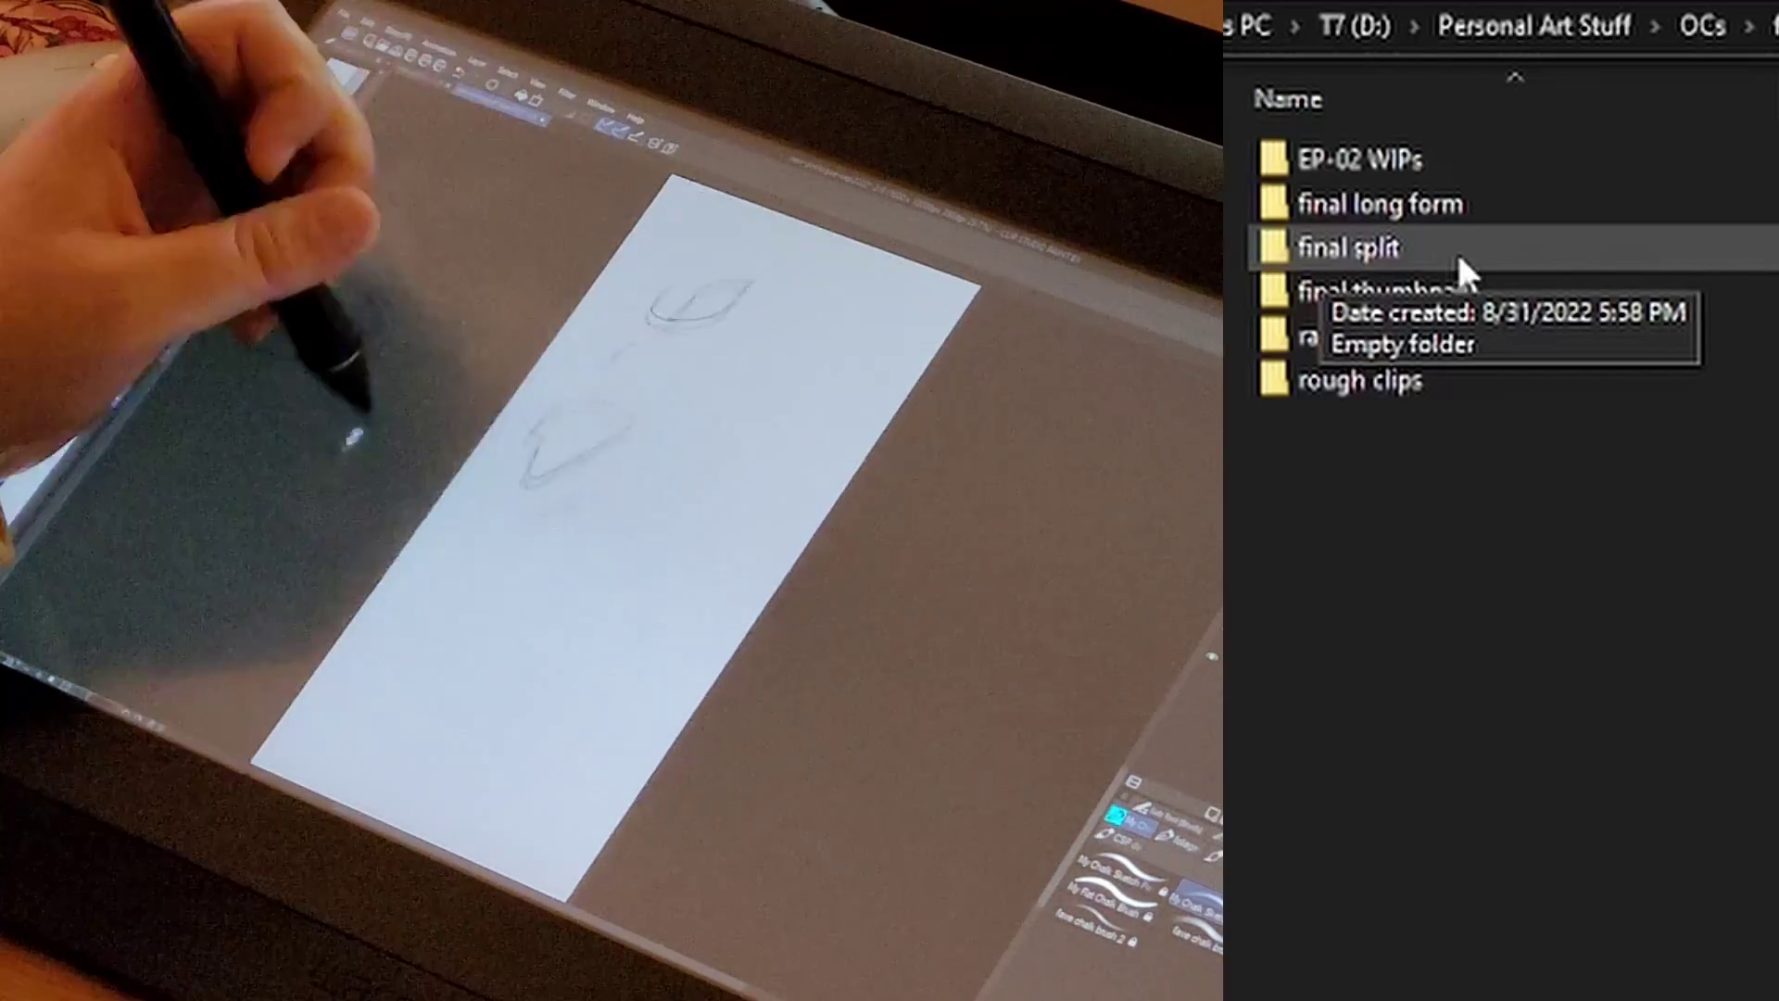
pyautogui.moveTo(1490, 300)
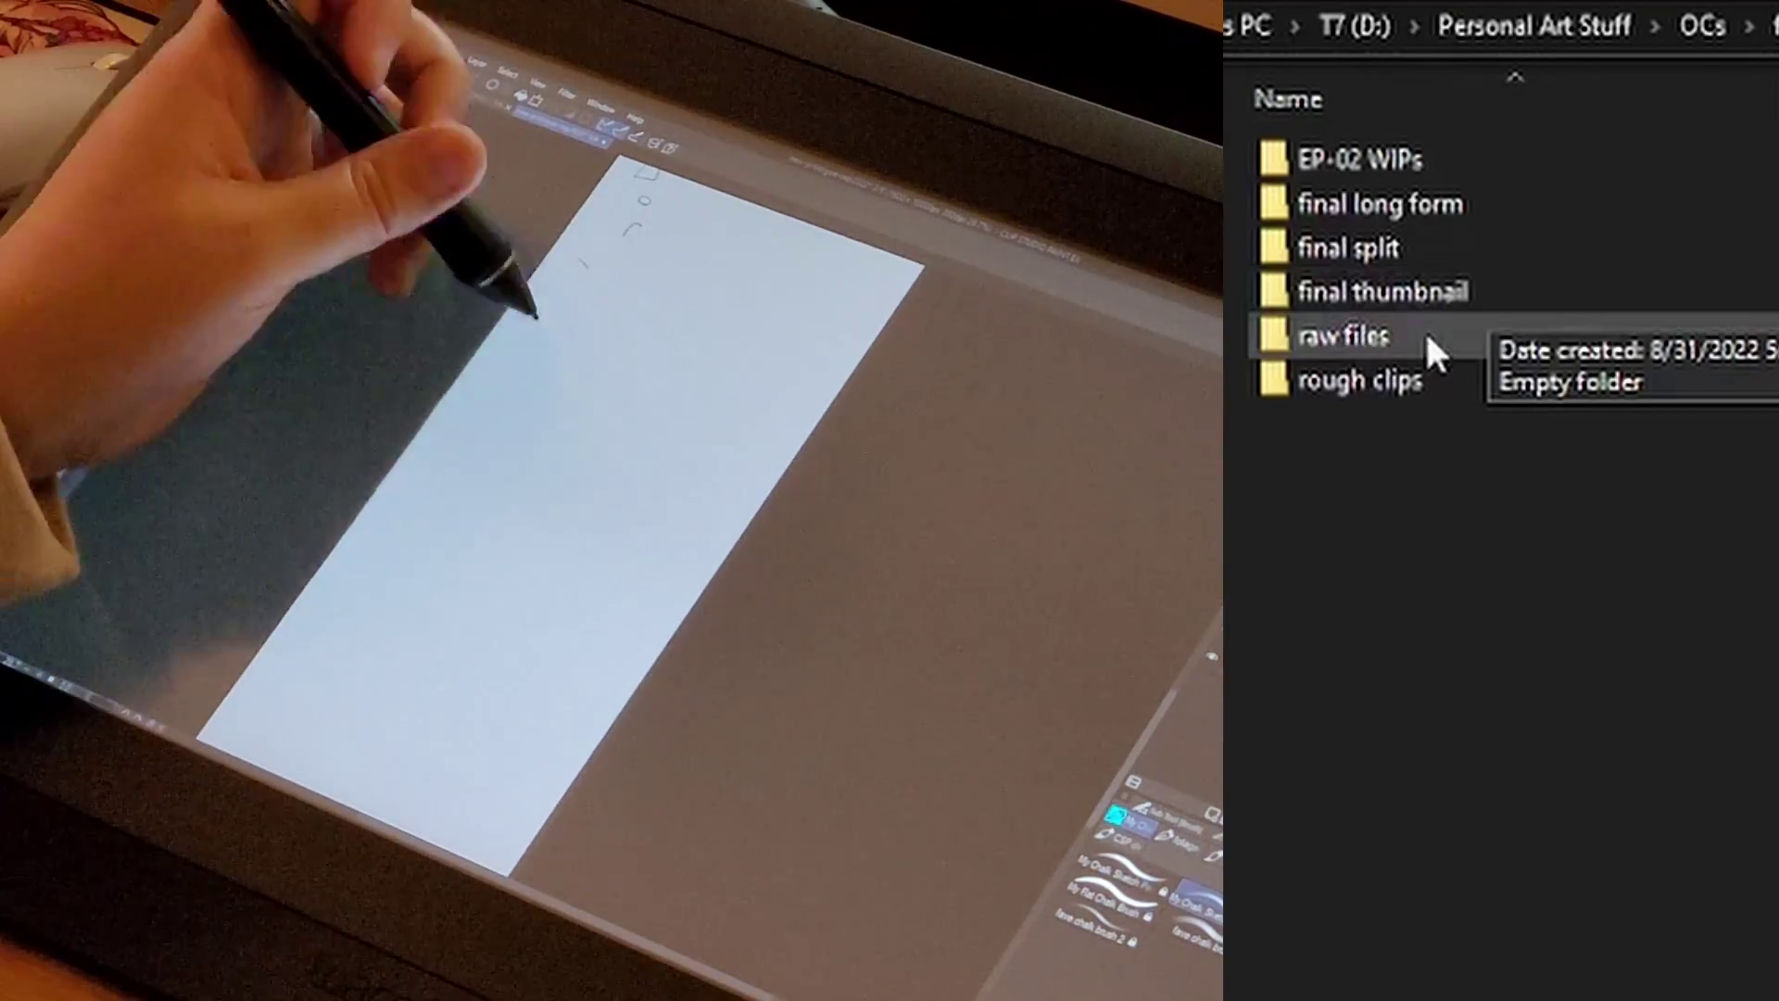
pyautogui.moveTo(1388, 340)
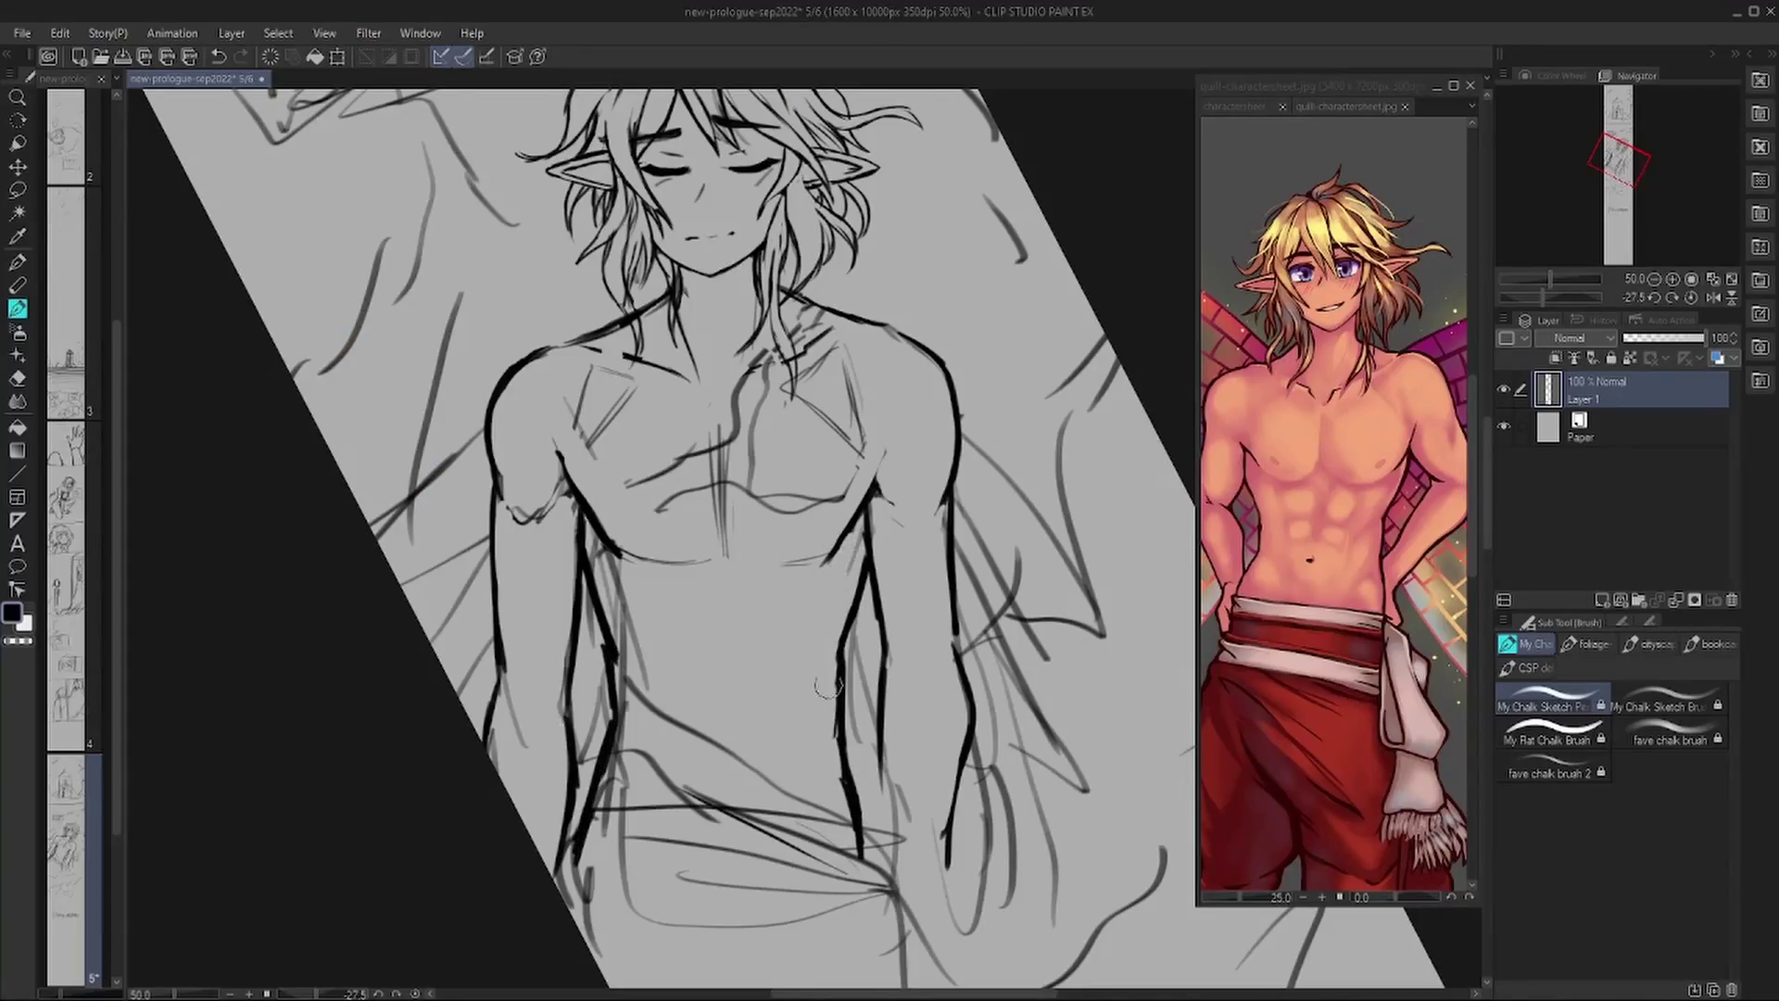
# Erase the stray sketch lines inside the character's torso and reposition the lassoed waist area with a transform.
pyautogui.moveTo(614, 539); pyautogui.dragTo(624, 743)
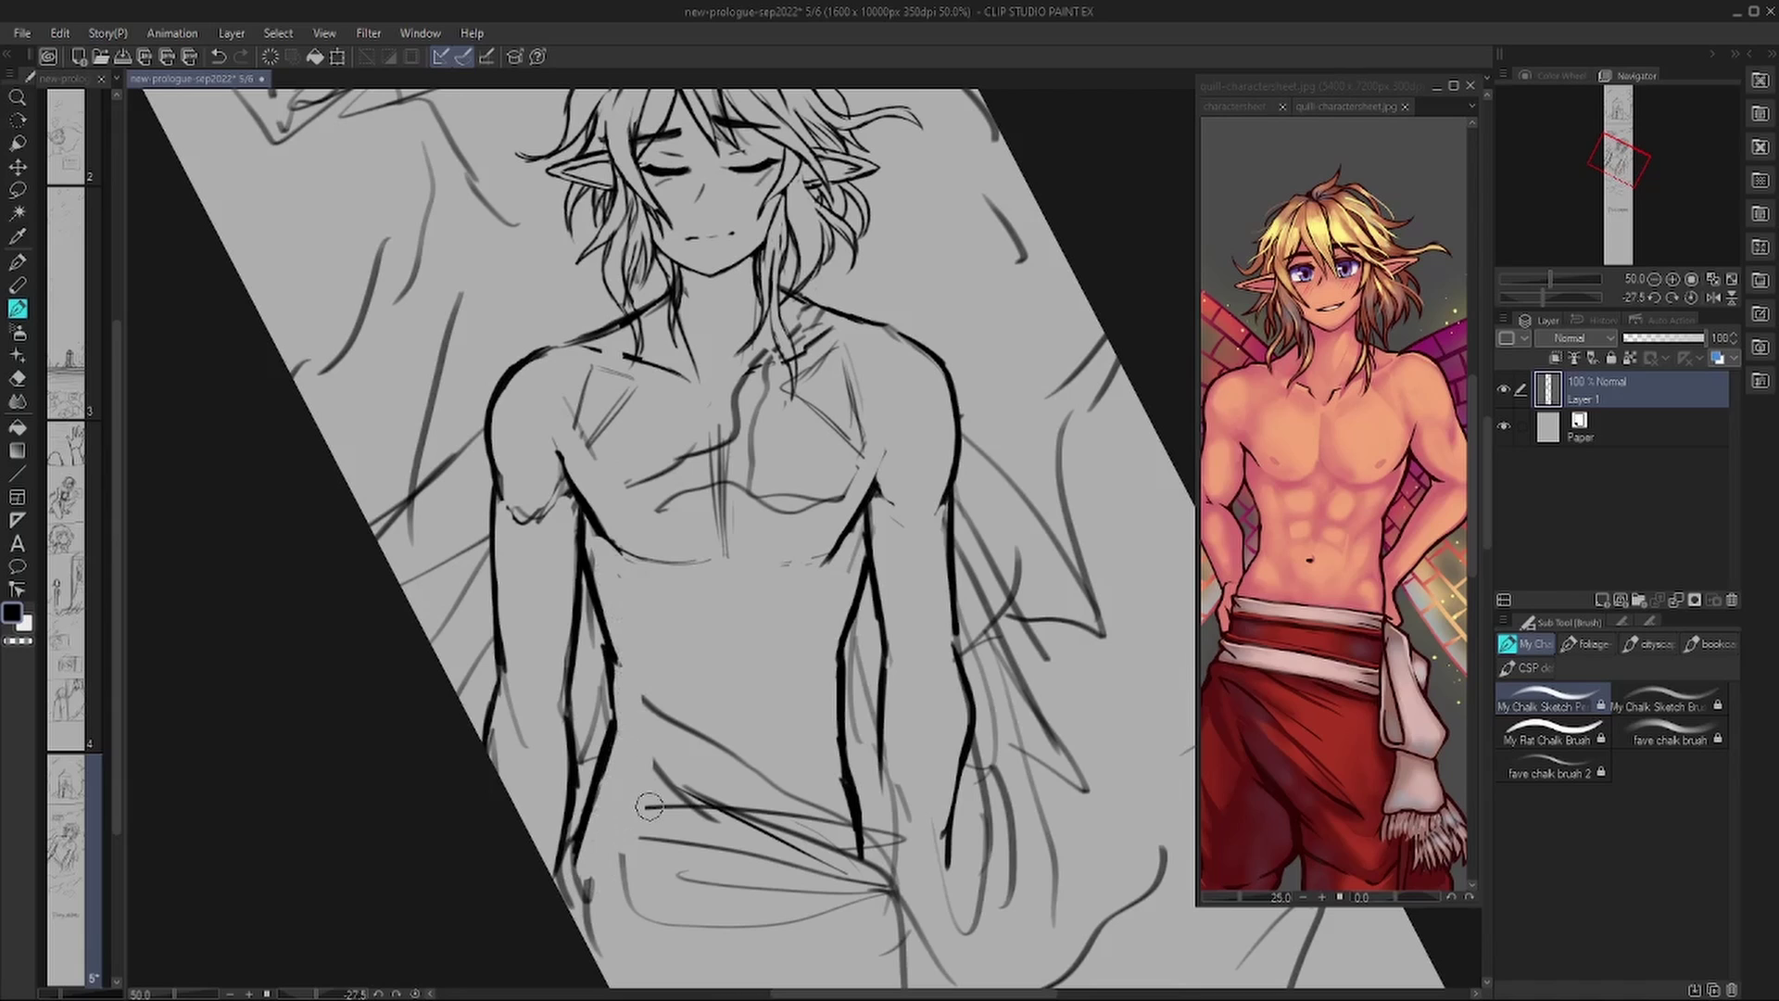
pyautogui.press('m')
pyautogui.moveTo(574, 531); pyautogui.dragTo(567, 537)
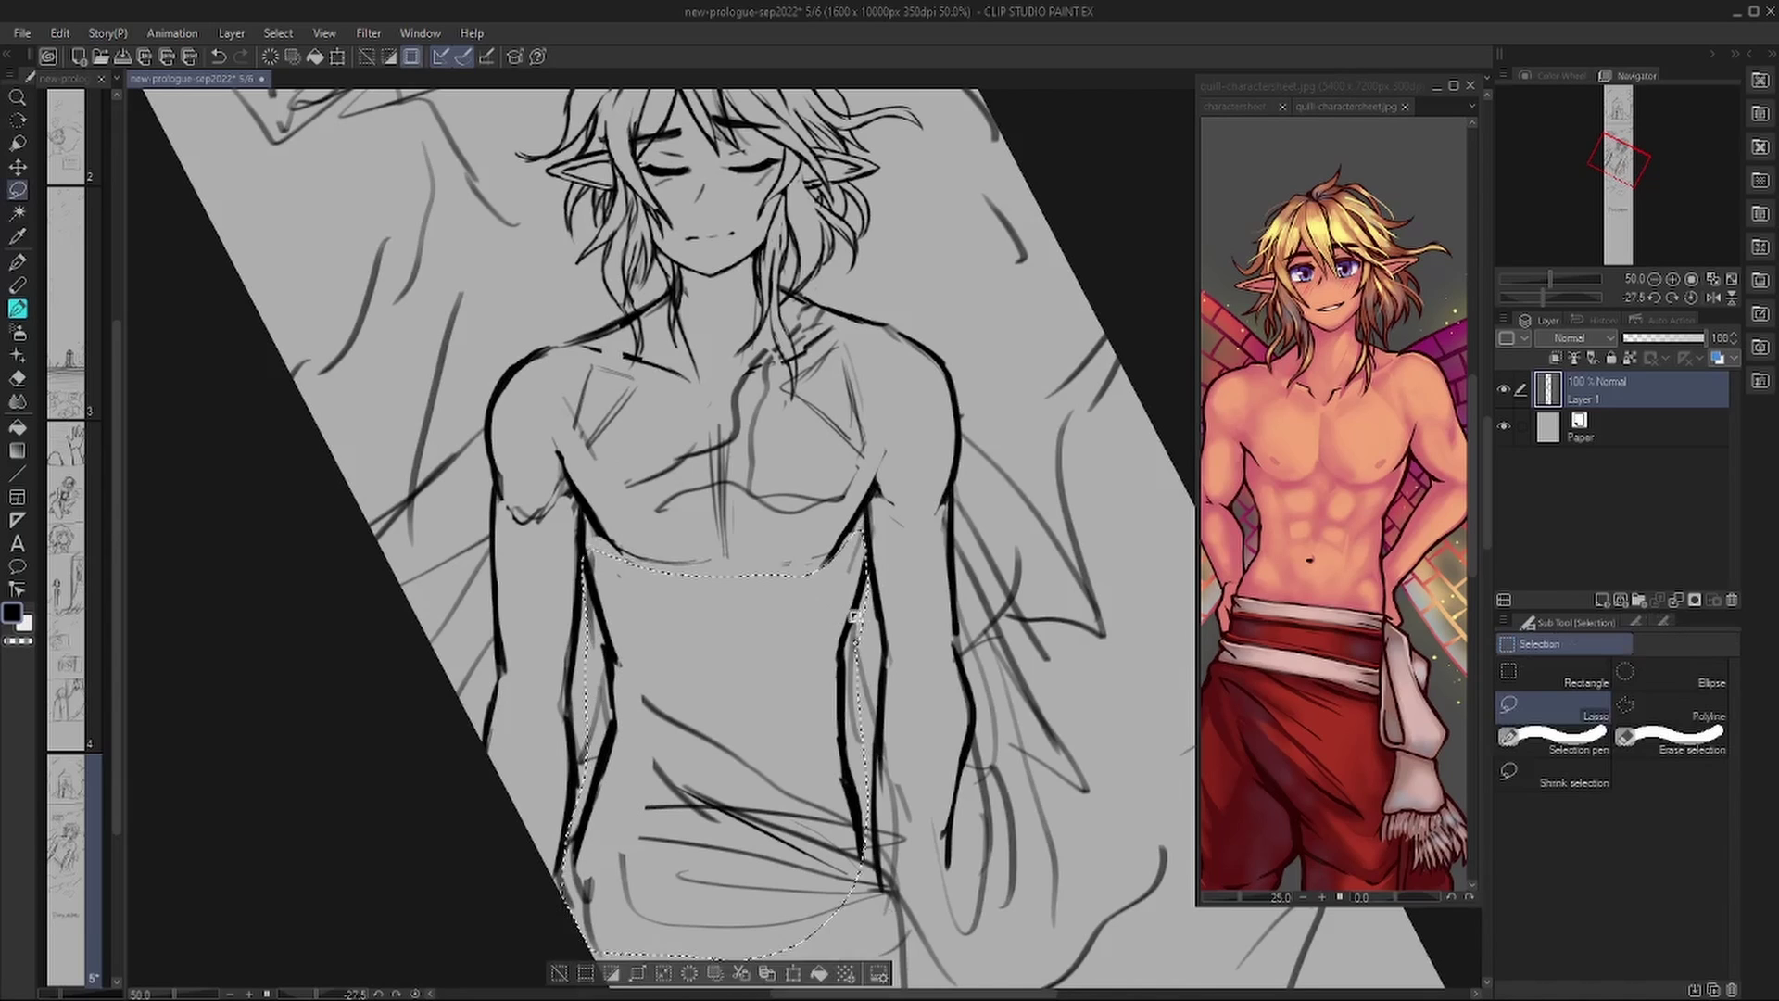
pyautogui.scroll(-2, 719, 649)
pyautogui.hotkey('ctrl', 't')
pyautogui.moveTo(460, 514); pyautogui.dragTo(458, 493)
pyautogui.press('Return')
pyautogui.scroll(3, 458, 493)
pyautogui.press('b')
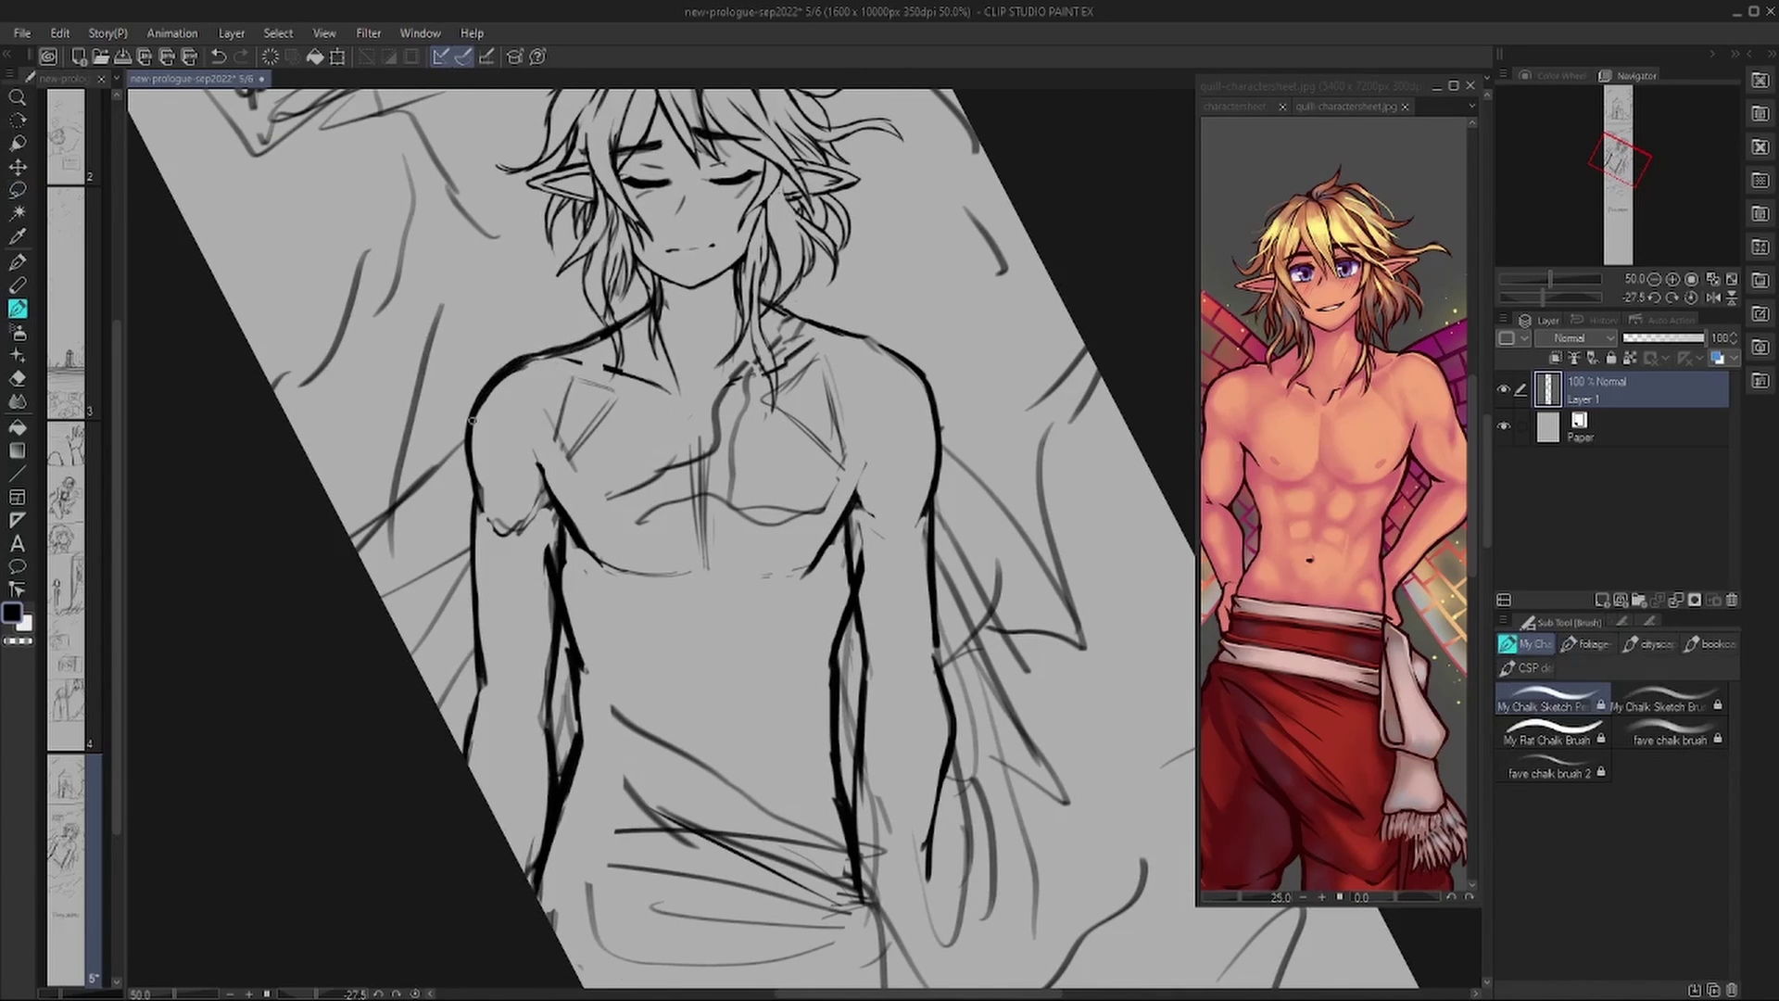
# Undo the last strokes and draw the abdominal muscles, waist contours and upper-arm muscle lines on the character.
pyautogui.hotkey('ctrl', 'z')
pyautogui.hotkey('ctrl', 'z')
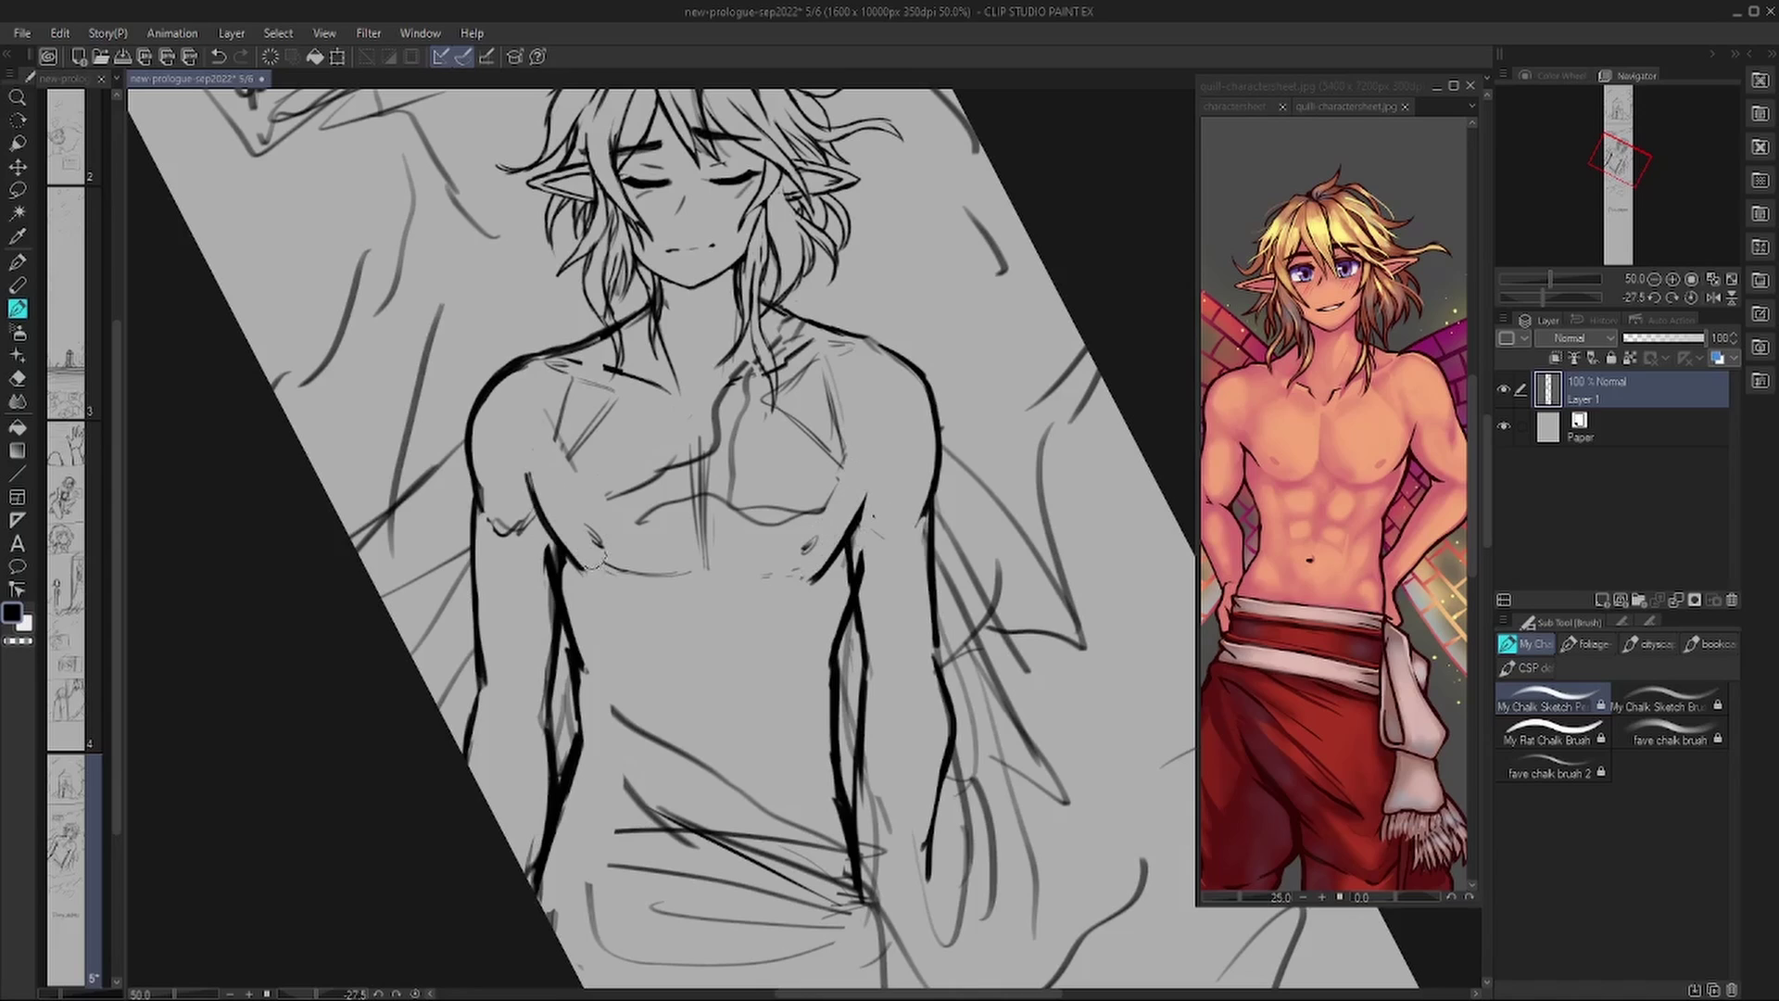
pyautogui.moveTo(601, 586); pyautogui.dragTo(644, 823)
pyautogui.moveTo(772, 660); pyautogui.dragTo(769, 834)
pyautogui.moveTo(797, 589); pyautogui.dragTo(766, 657)
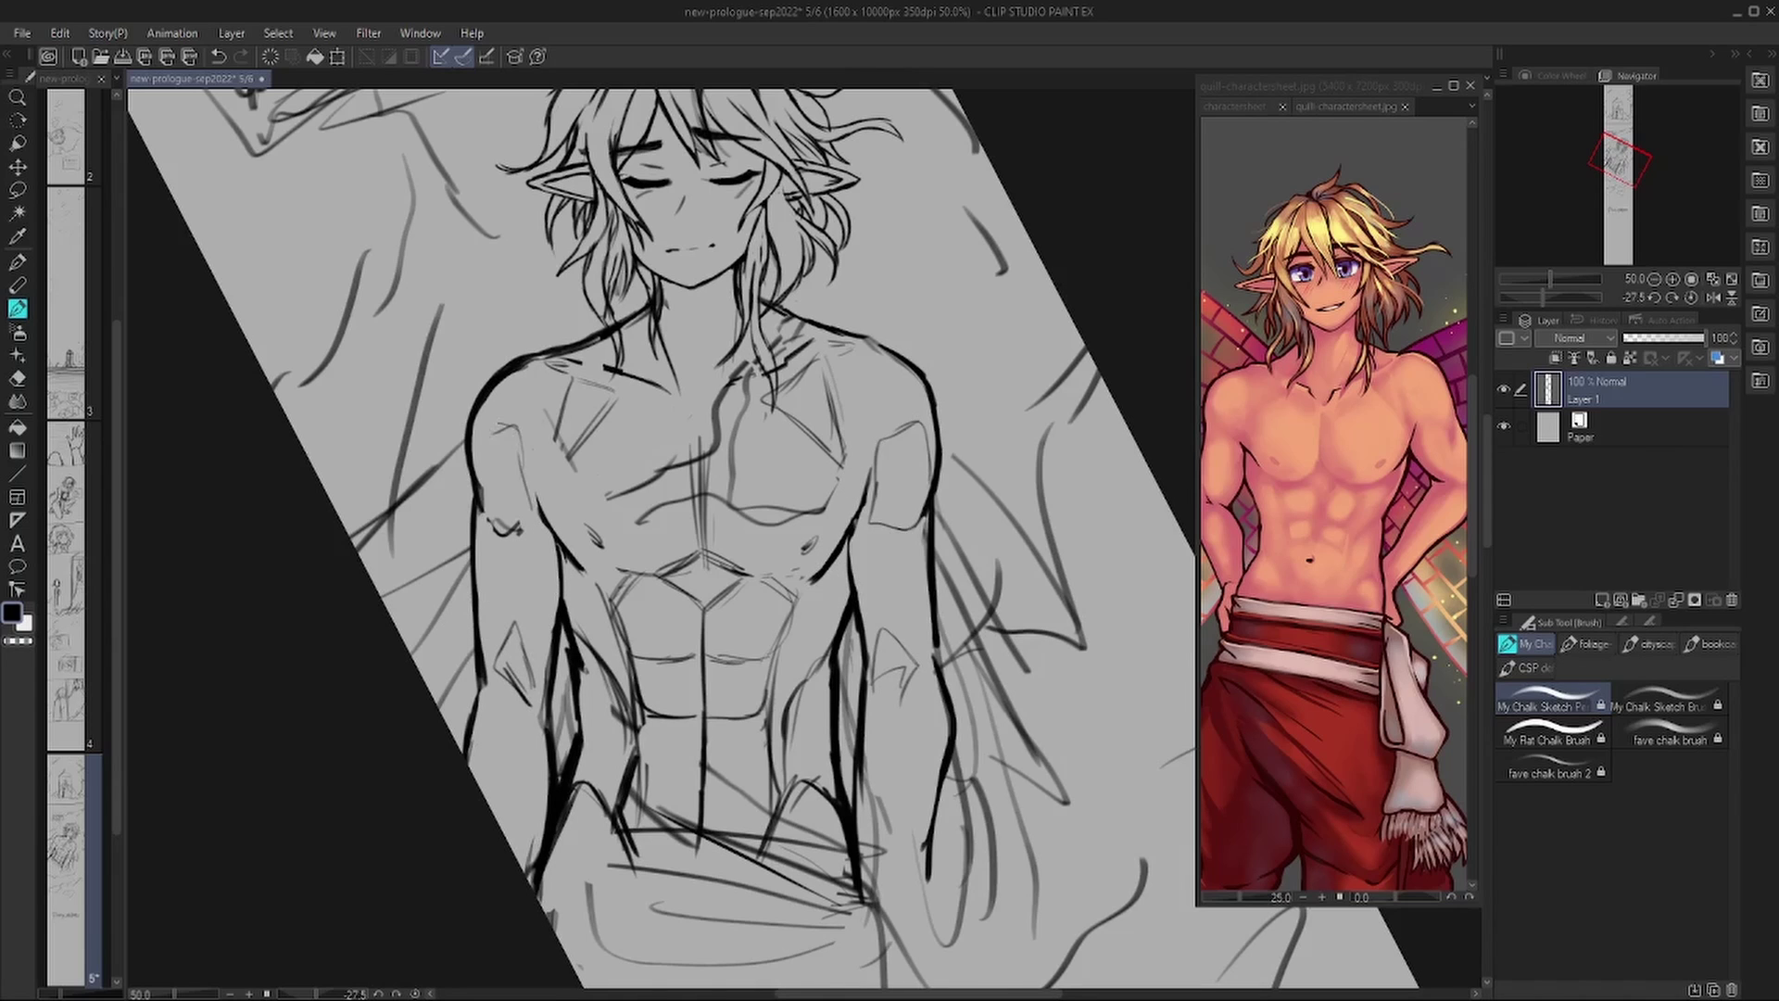
pyautogui.moveTo(556, 463); pyautogui.dragTo(667, 556)
# Lasso the character's right arm from shoulder to forearm and adjust it with a transform.
pyautogui.press('m')
pyautogui.moveTo(662, 630)
pyautogui.mouseDown()
pyautogui.moveTo(574, 482)
pyautogui.moveTo(649, 834)
pyautogui.mouseUp()
pyautogui.hotkey('ctrl', 't')
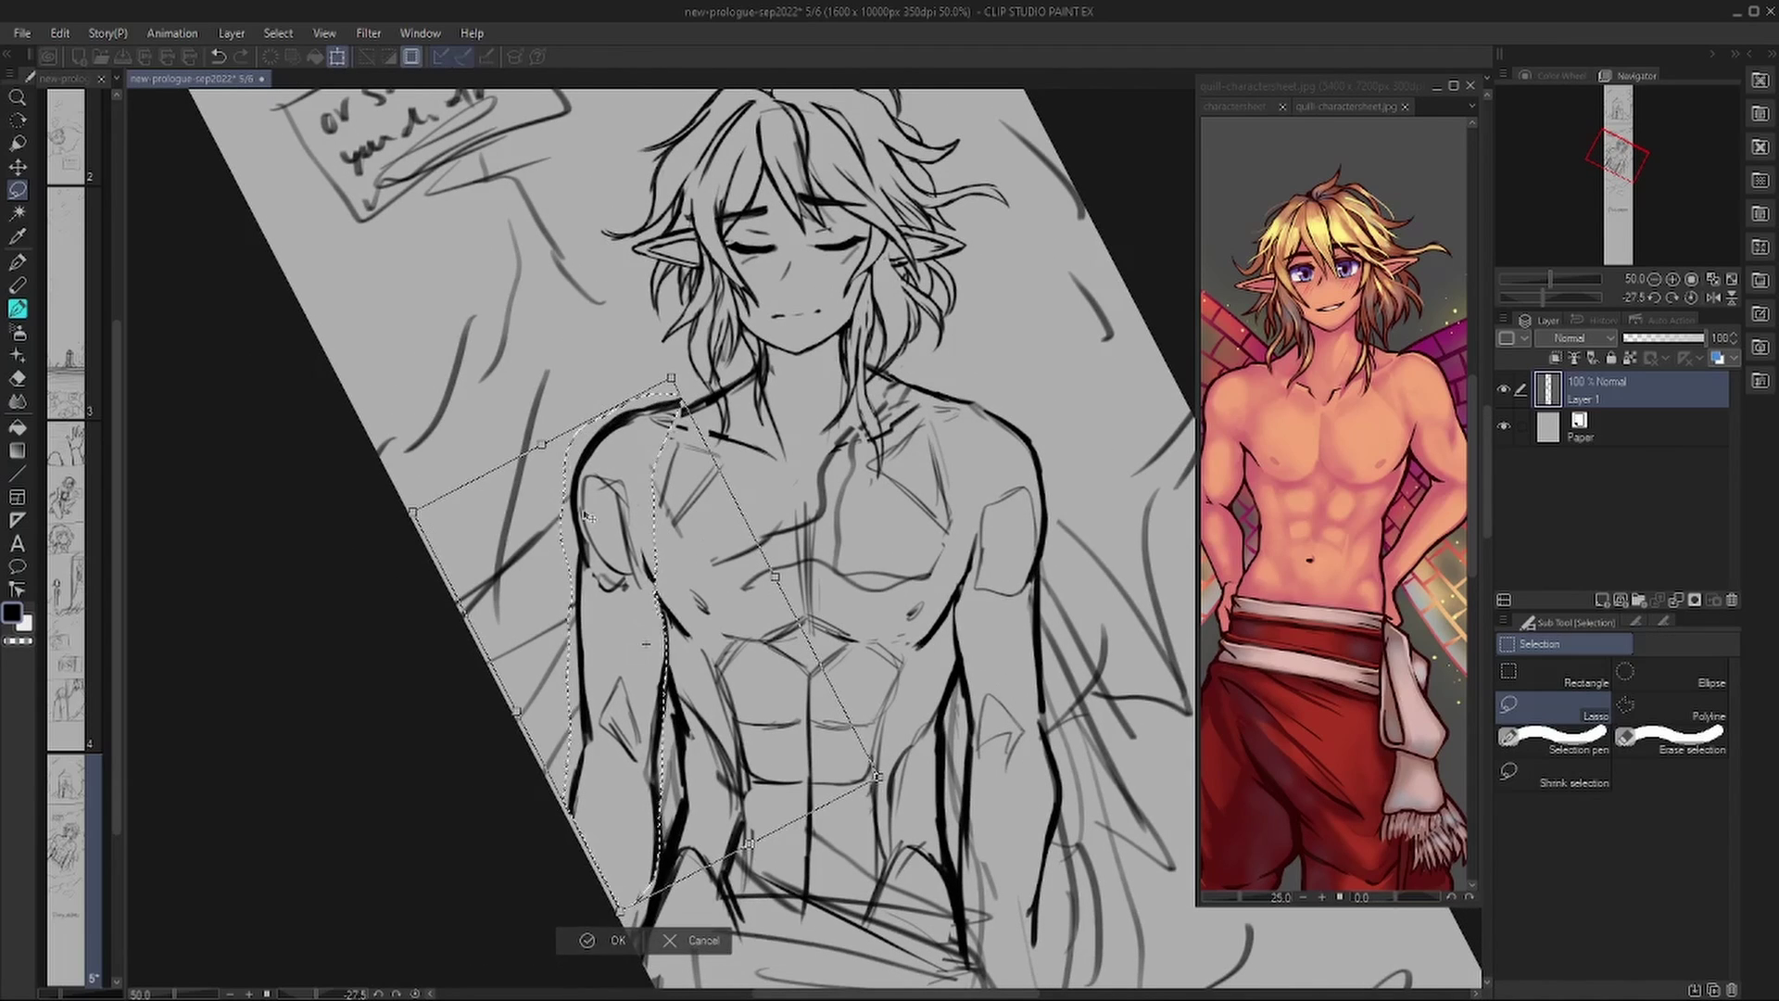
pyautogui.press('Return')
pyautogui.press('b')
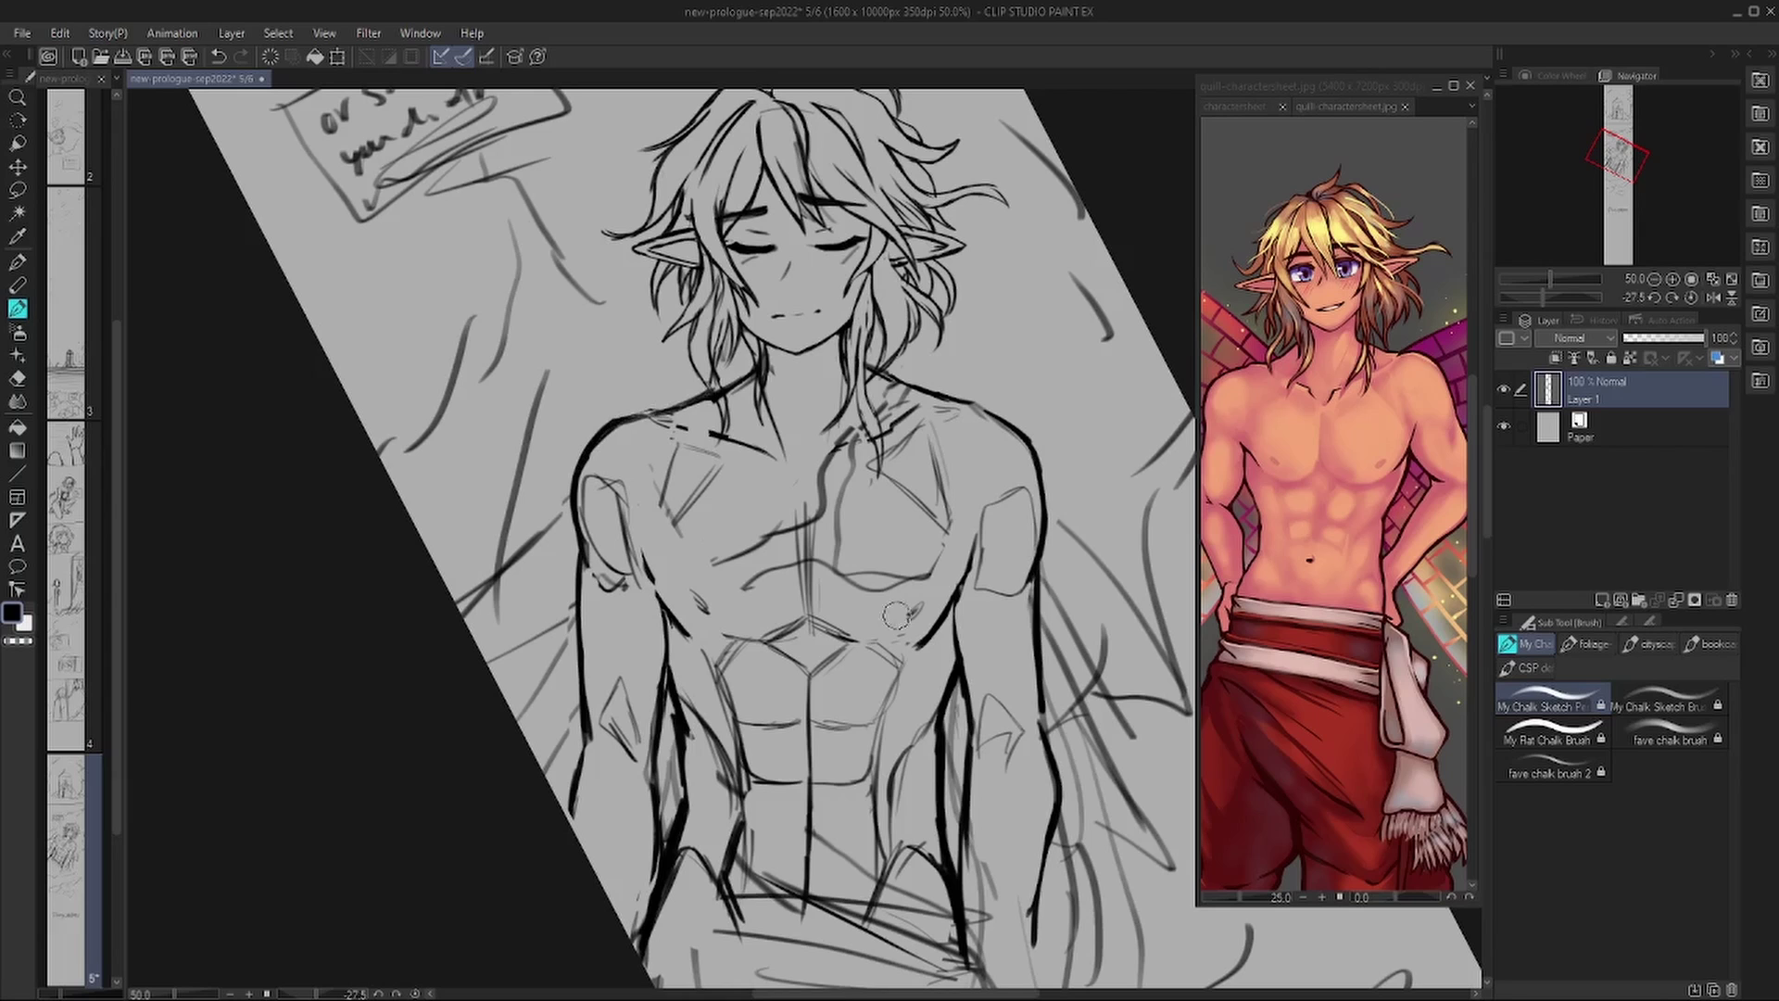
# Reset the canvas rotation and draw the waistband and upper trouser lines across the character's hips.
pyautogui.hotkey('ctrl', '@')
pyautogui.scroll(-4, 624, 589)
pyautogui.moveTo(477, 450); pyautogui.dragTo(755, 611)
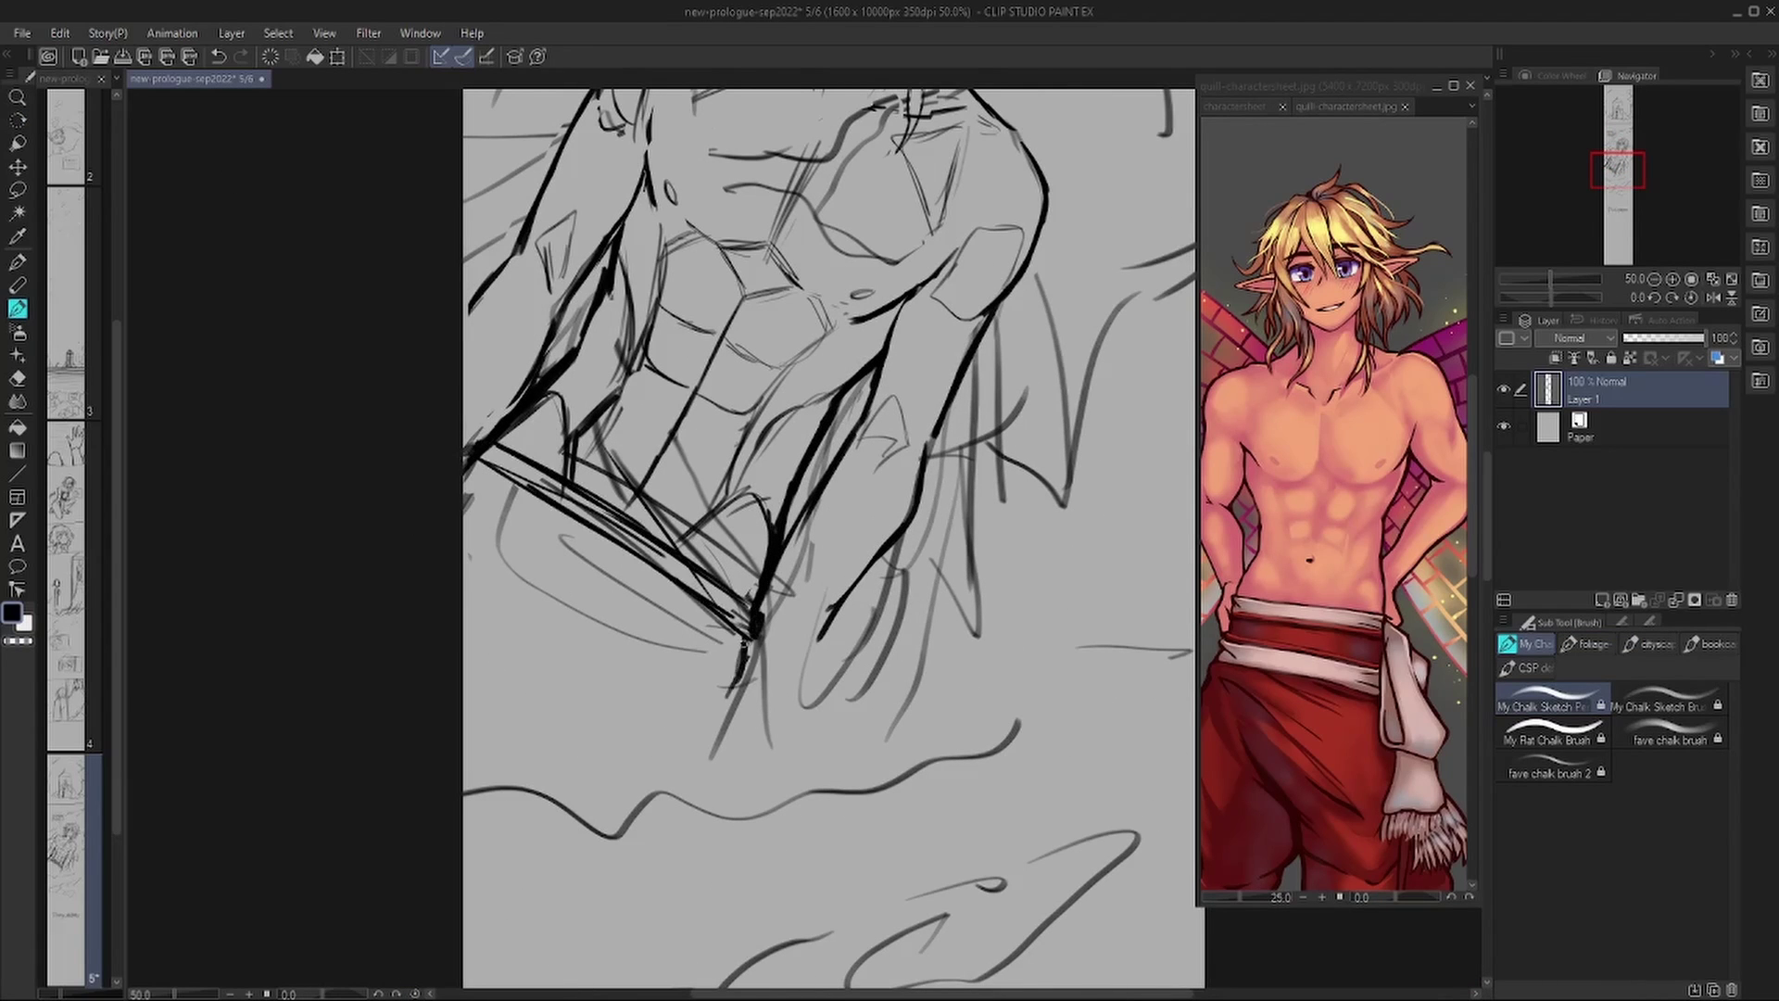
pyautogui.moveTo(463, 556); pyautogui.dragTo(713, 736)
pyautogui.moveTo(751, 640); pyautogui.dragTo(803, 783)
# Lasso both of the character's pointed ears, adjust them with a transform, and clear the selection.
pyautogui.scroll(4, 290, 616)
pyautogui.moveTo(290, 616); pyautogui.dragTo(786, 446)
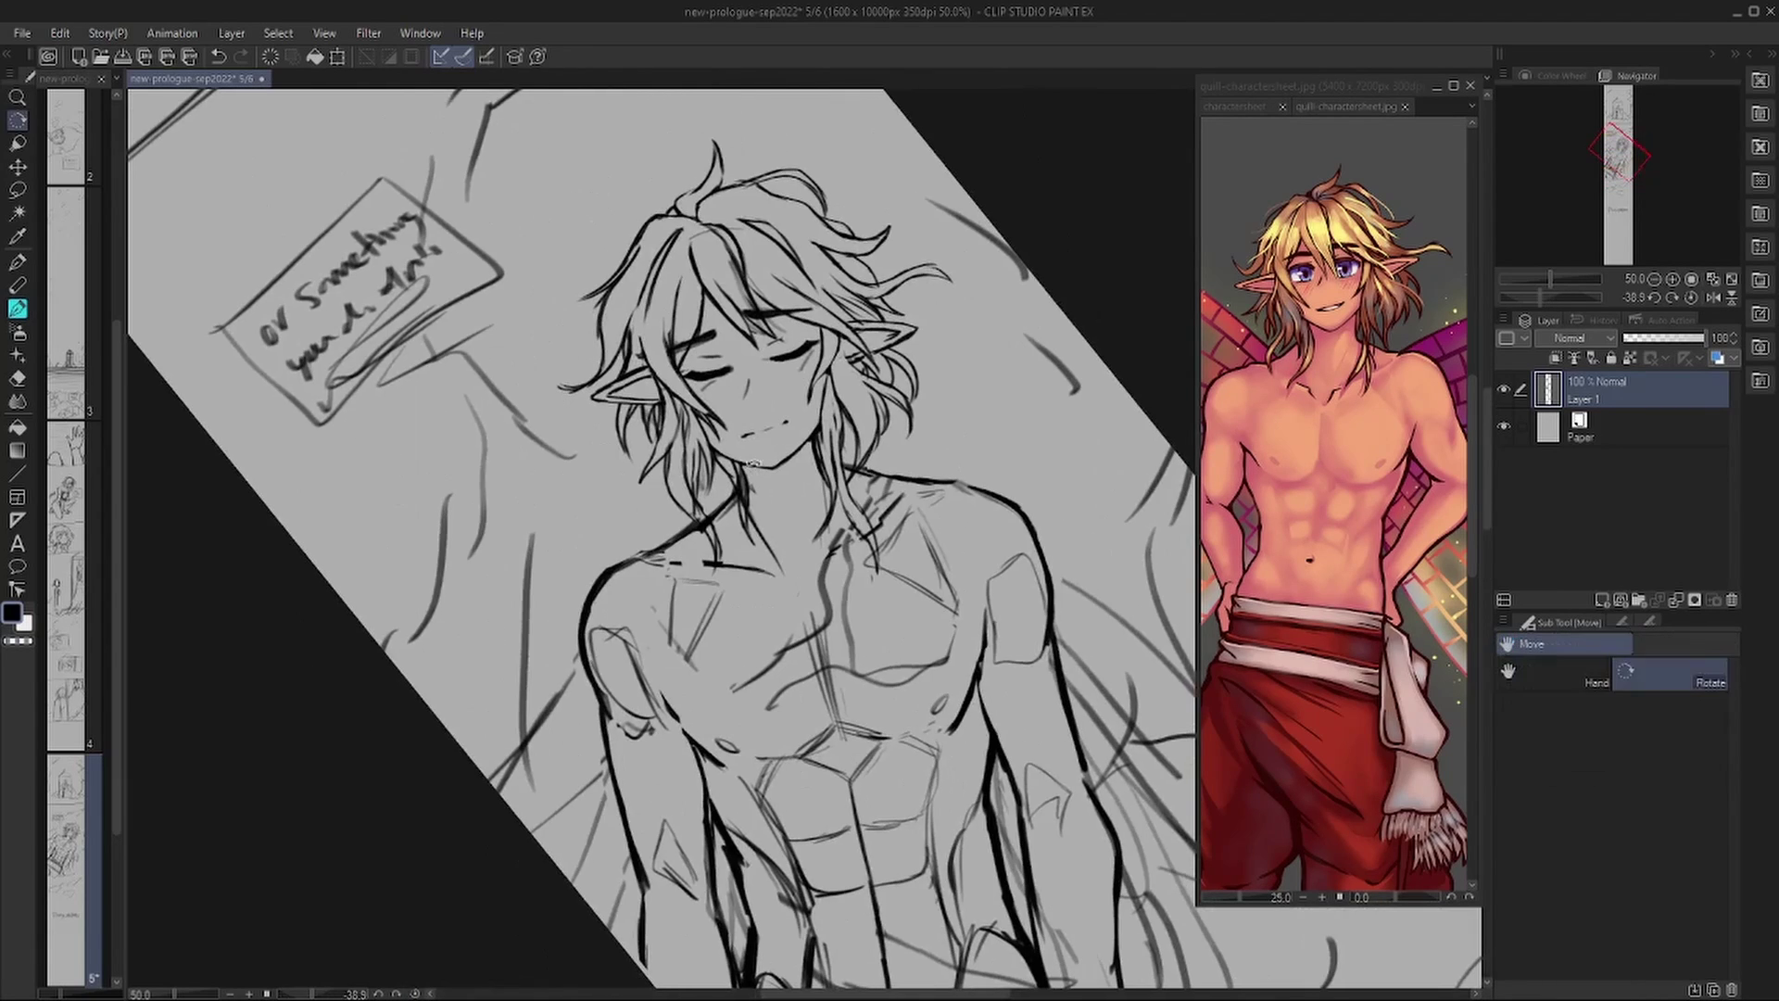
pyautogui.press('m')
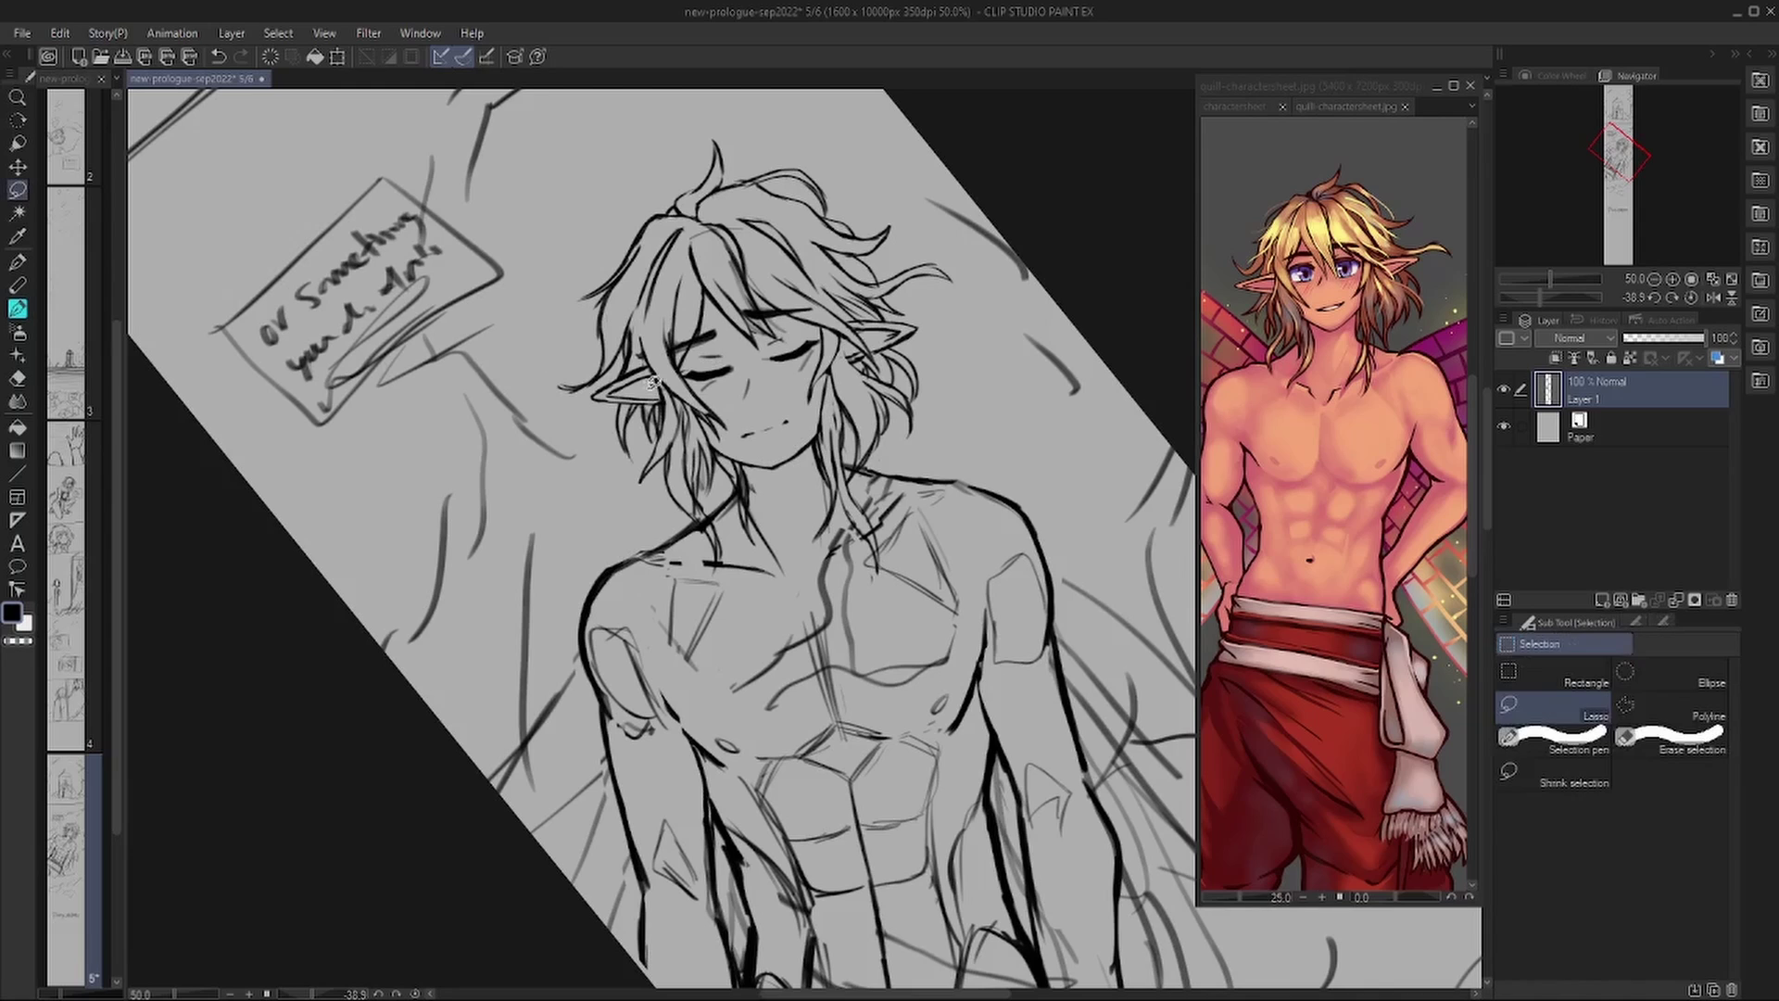
pyautogui.moveTo(602, 361)
pyautogui.mouseDown()
pyautogui.moveTo(671, 436)
pyautogui.moveTo(593, 445)
pyautogui.moveTo(878, 328)
pyautogui.mouseUp()
pyautogui.hotkey('ctrl', 't')
pyautogui.press('Return')
pyautogui.hotkey('ctrl', 'd')
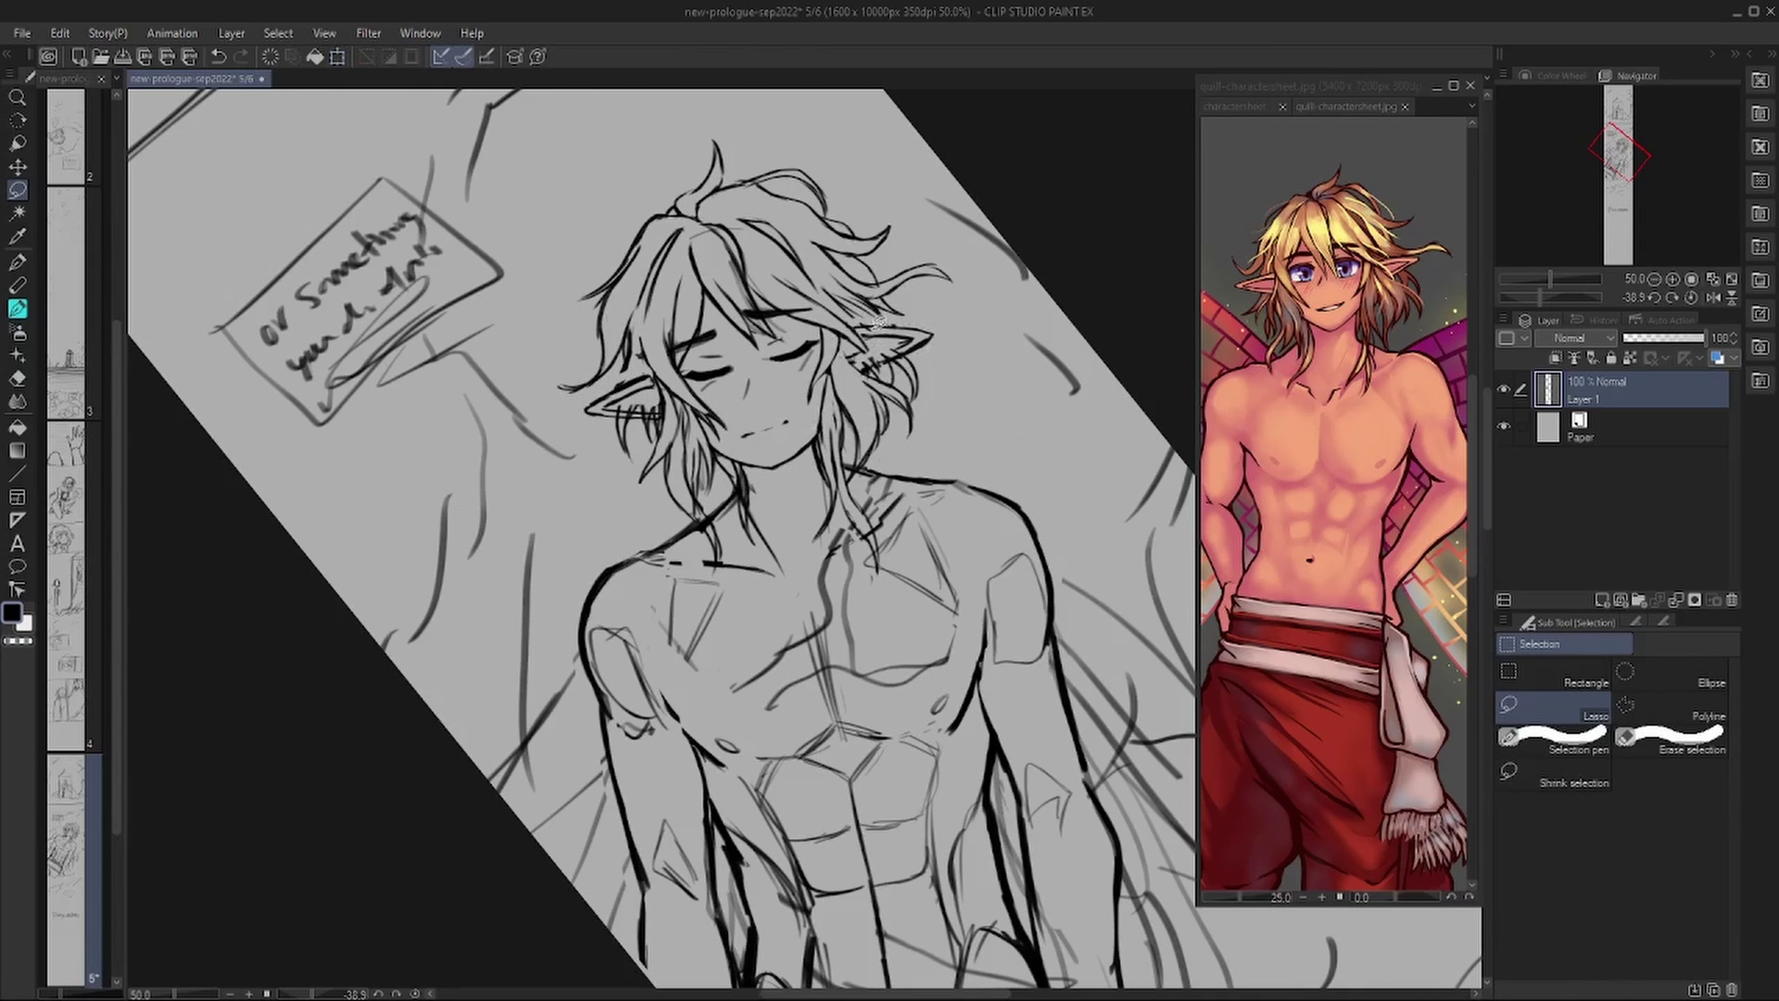
pyautogui.press('b')
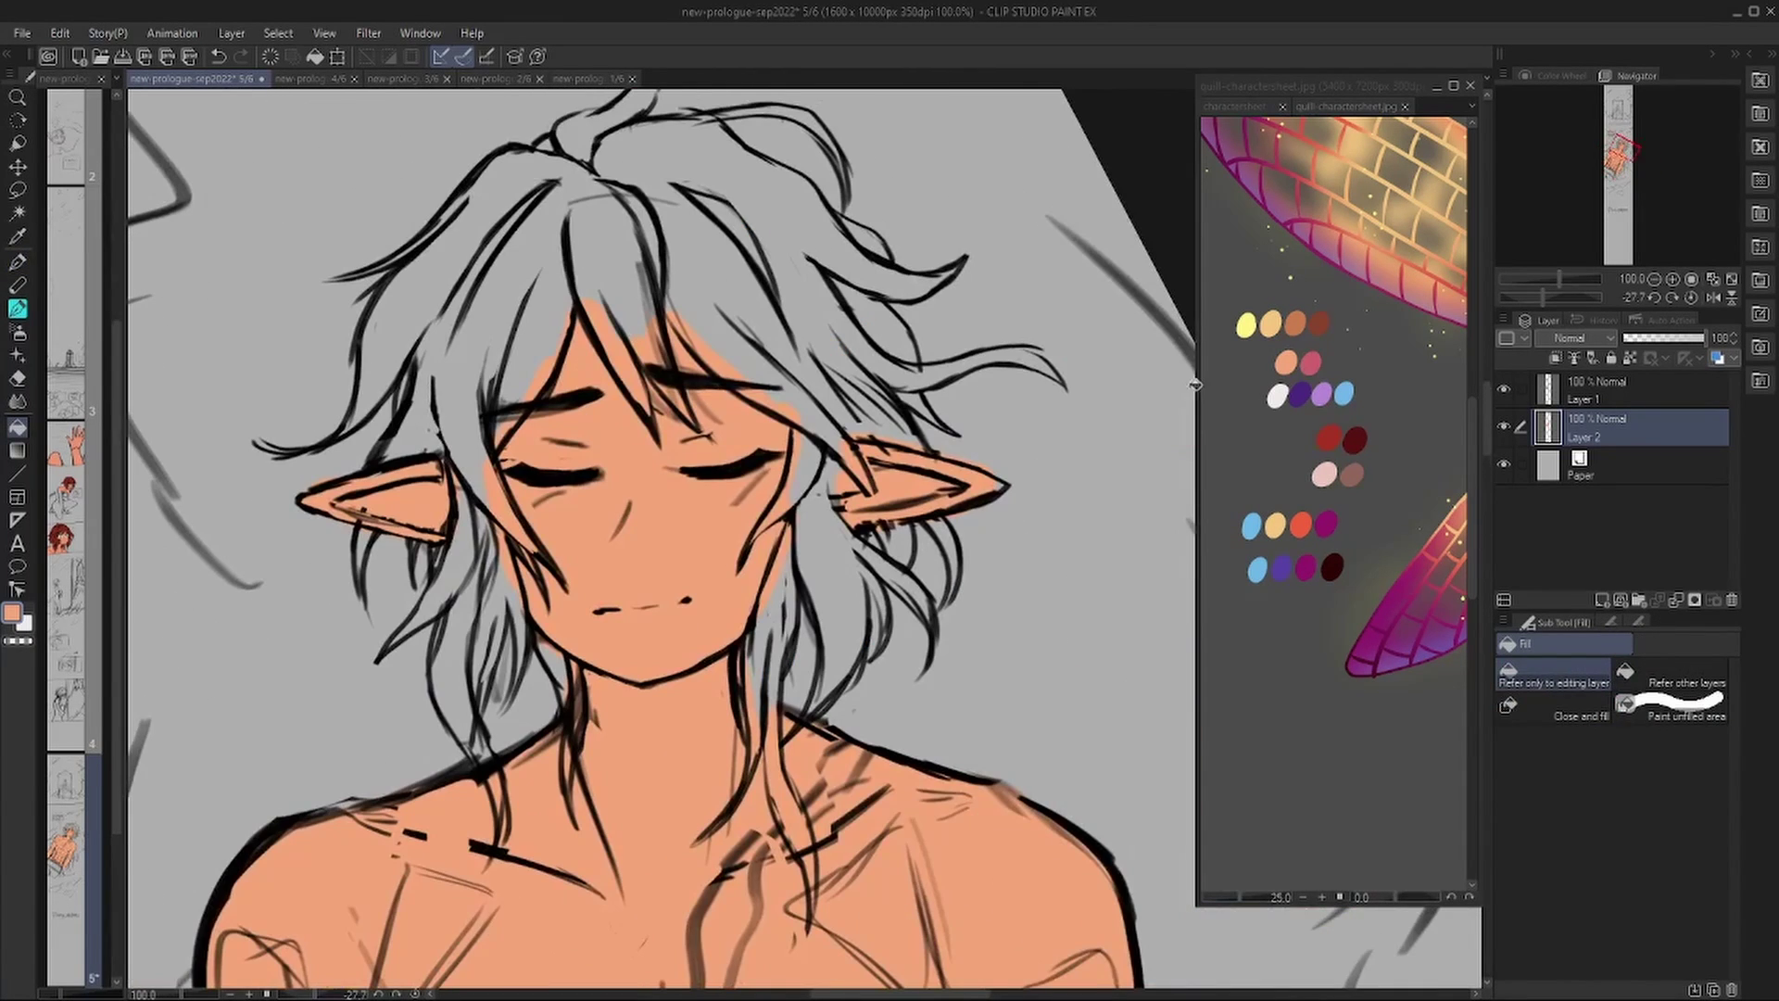
# Paint the elf's fringe, side locks and the hair beside the neck in flat reddish brown on Layer 2 with the G-pen.
pyautogui.moveTo(593, 264)
pyautogui.mouseDown()
pyautogui.moveTo(599, 321)
pyautogui.moveTo(624, 318)
pyautogui.moveTo(563, 227)
pyautogui.moveTo(731, 356)
pyautogui.moveTo(562, 287)
pyautogui.moveTo(479, 415)
pyautogui.moveTo(522, 656)
pyautogui.moveTo(490, 771)
pyautogui.moveTo(373, 464)
pyautogui.mouseUp()
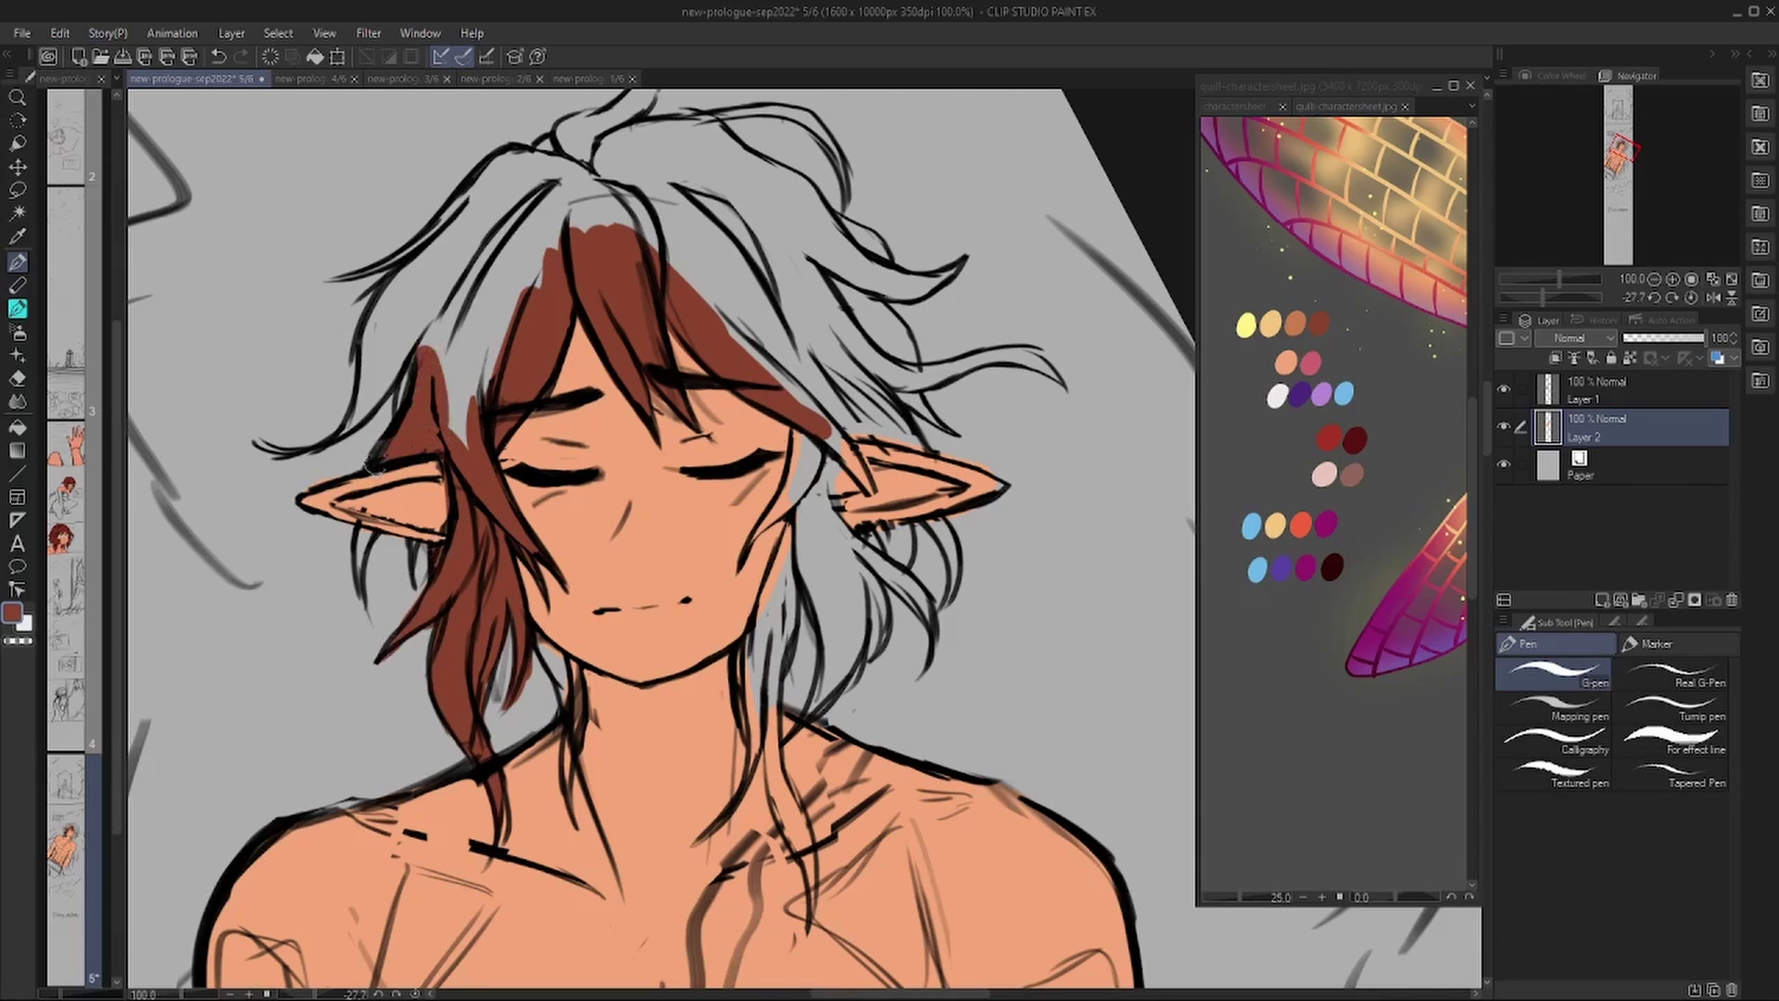
pyautogui.moveTo(521, 159); pyautogui.dragTo(417, 417)
pyautogui.moveTo(797, 436); pyautogui.dragTo(769, 714)
pyautogui.moveTo(769, 583); pyautogui.dragTo(806, 936)
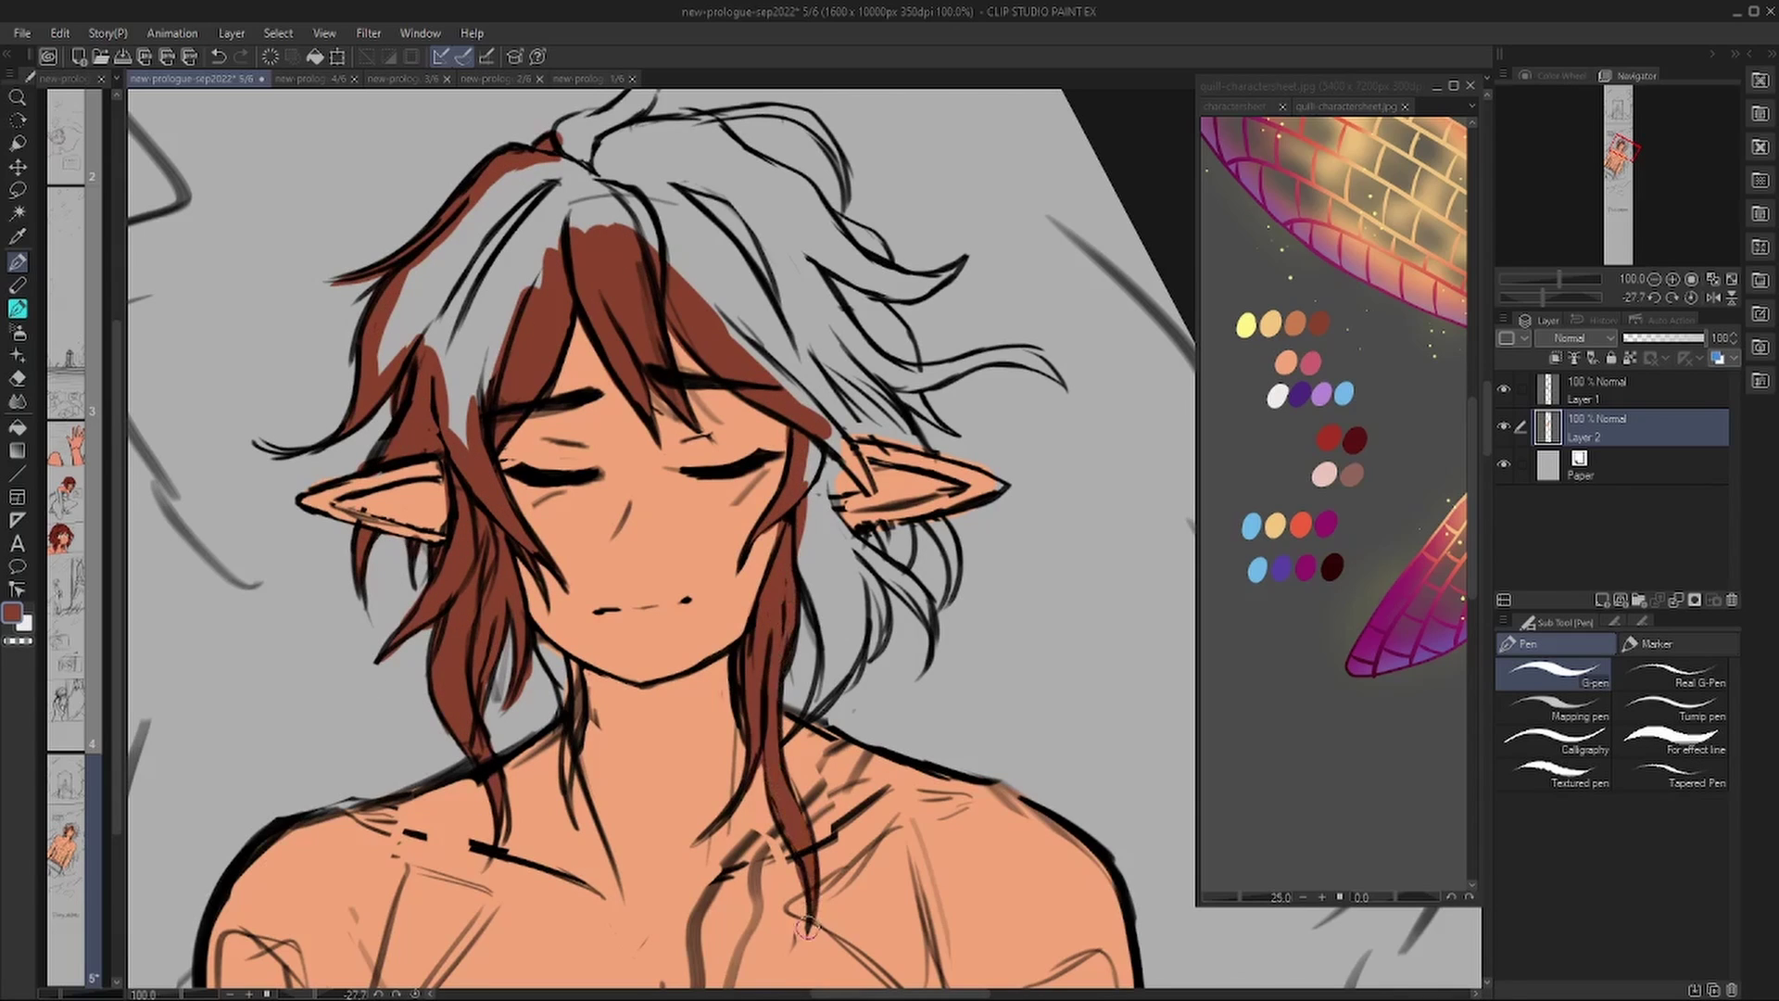
pyautogui.moveTo(565, 639); pyautogui.dragTo(567, 797)
pyautogui.moveTo(821, 547)
pyautogui.mouseDown()
pyautogui.moveTo(810, 710)
pyautogui.moveTo(834, 445)
pyautogui.moveTo(927, 639)
pyautogui.moveTo(833, 352)
pyautogui.moveTo(871, 500)
pyautogui.mouseUp()
# Colour the elf's outer strands and the whole crown in the same flat reddish brown.
pyautogui.moveTo(672, 255); pyautogui.dragTo(926, 389)
pyautogui.moveTo(787, 278); pyautogui.dragTo(947, 374)
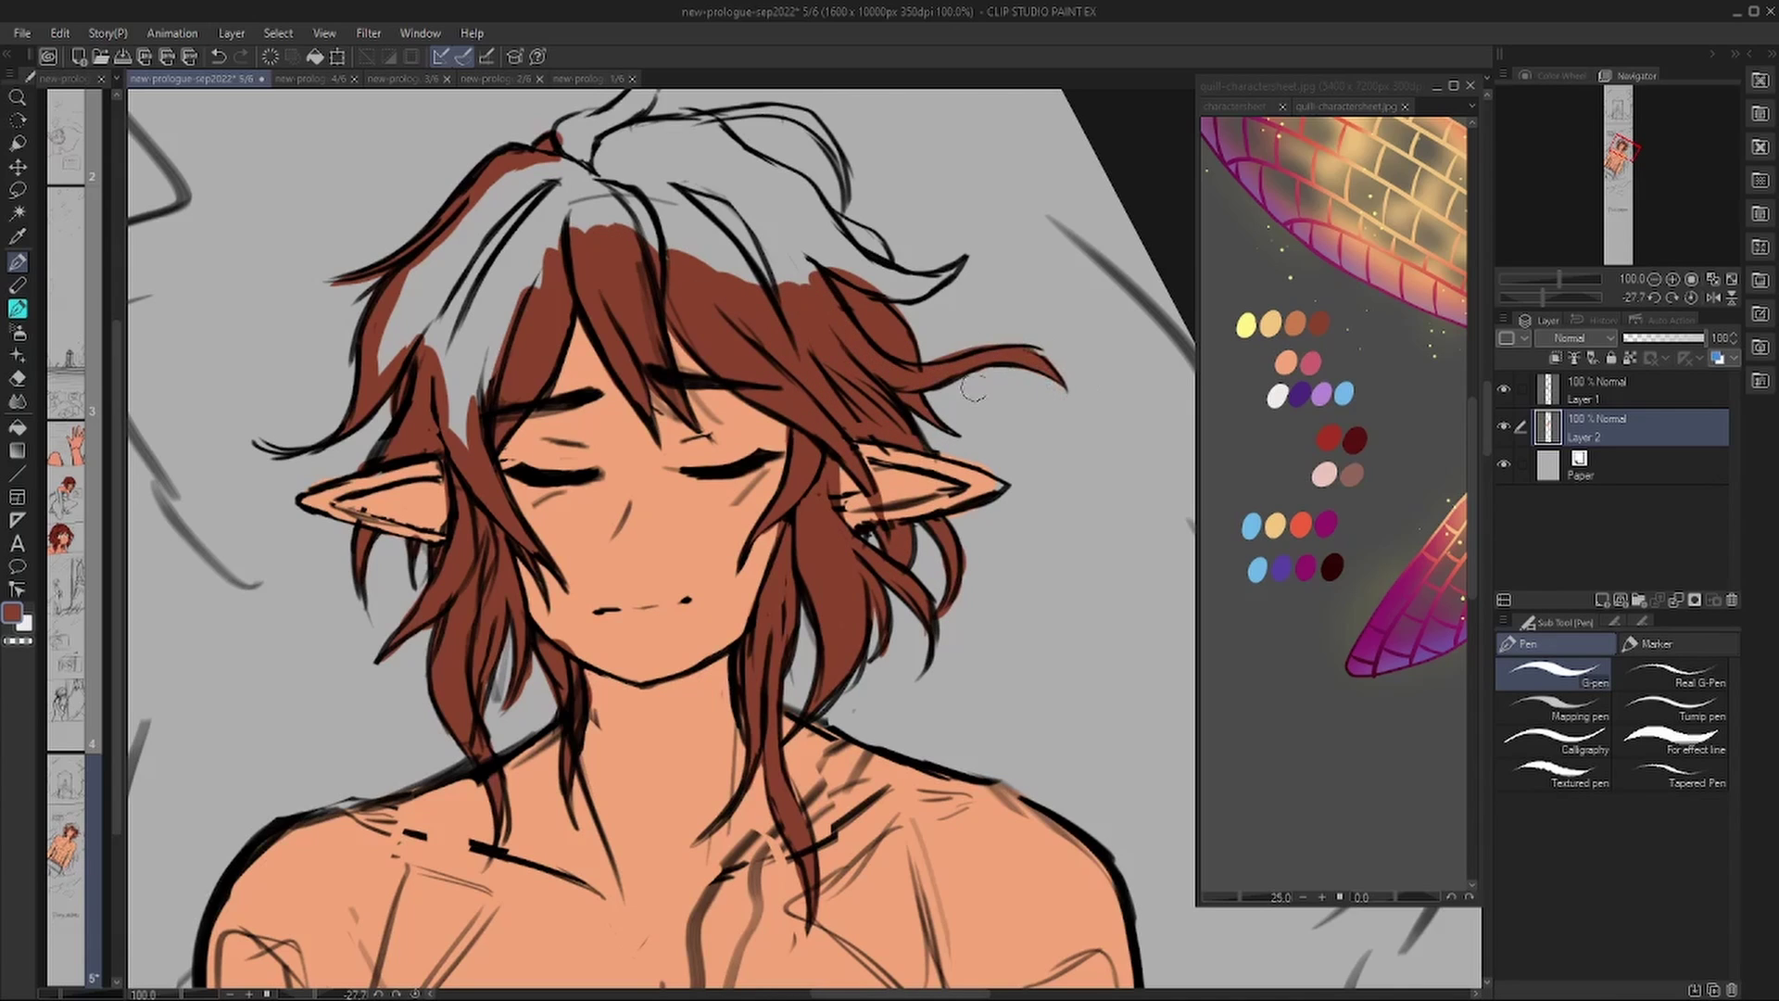
pyautogui.moveTo(878, 273); pyautogui.dragTo(755, 276)
pyautogui.moveTo(723, 167); pyautogui.dragTo(725, 250)
pyautogui.moveTo(656, 125)
pyautogui.mouseDown()
pyautogui.moveTo(598, 241)
pyautogui.moveTo(546, 264)
pyautogui.mouseUp()
pyautogui.moveTo(845, 277)
pyautogui.mouseDown()
pyautogui.moveTo(808, 201)
pyautogui.moveTo(713, 196)
pyautogui.mouseUp()
pyautogui.moveTo(630, 232)
pyautogui.mouseDown()
pyautogui.moveTo(719, 320)
pyautogui.moveTo(491, 305)
pyautogui.moveTo(454, 491)
pyautogui.mouseUp()
pyautogui.hotkey('ctrl', '-')
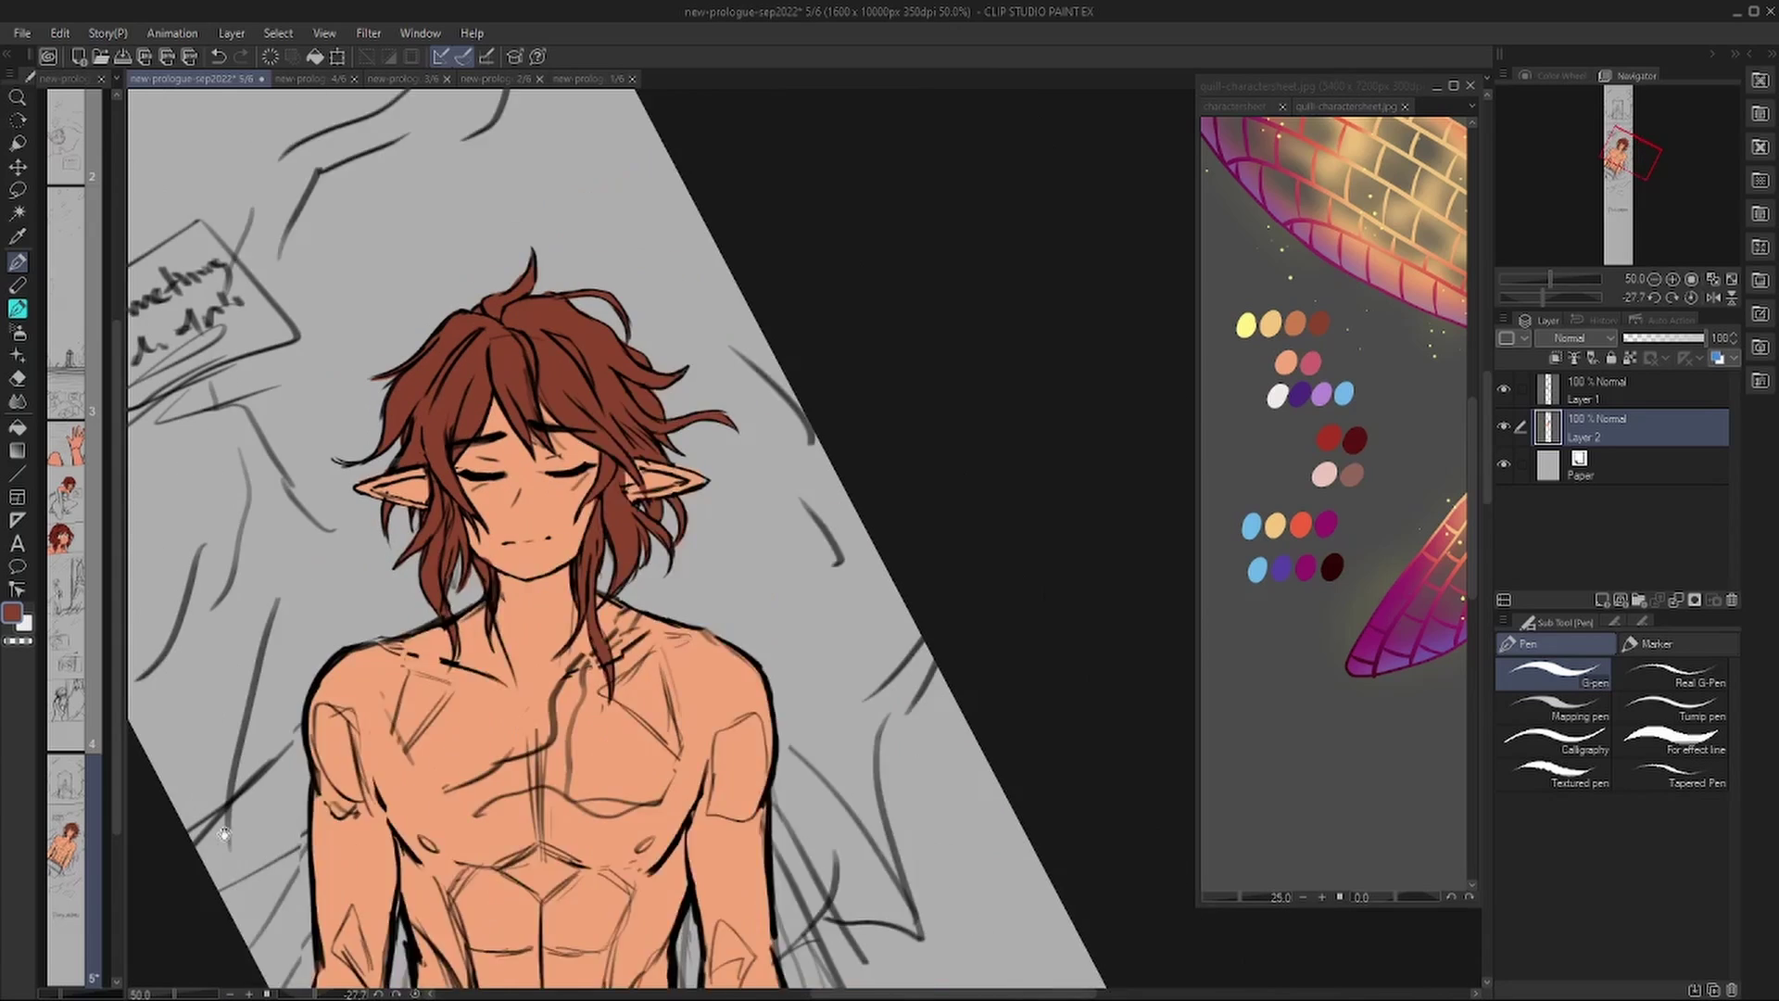
# Colour the elf's sash bands and hanging cloth dusty brown and the trousers dark red, then reset the canvas rotation.
pyautogui.moveTo(179, 868); pyautogui.dragTo(338, 358)
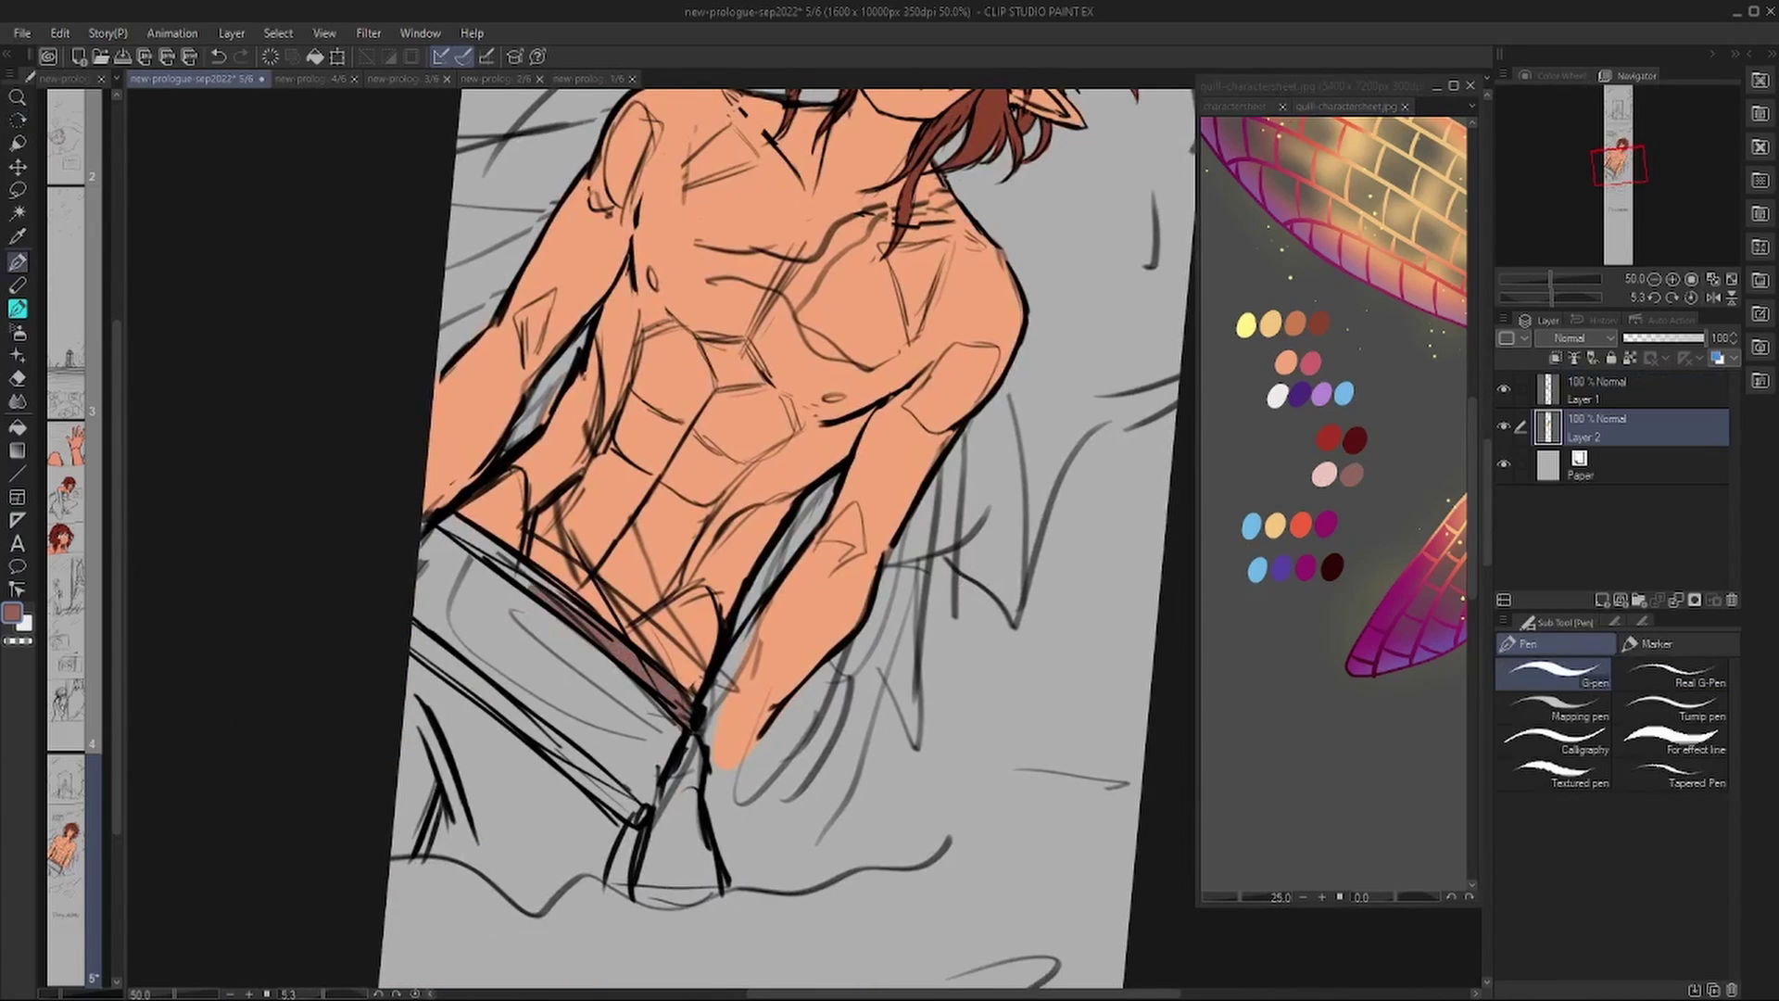
pyautogui.moveTo(442, 521); pyautogui.dragTo(574, 607)
pyautogui.moveTo(415, 625)
pyautogui.mouseDown()
pyautogui.moveTo(647, 820)
pyautogui.moveTo(676, 770)
pyautogui.mouseUp()
pyautogui.moveTo(681, 731); pyautogui.dragTo(647, 790)
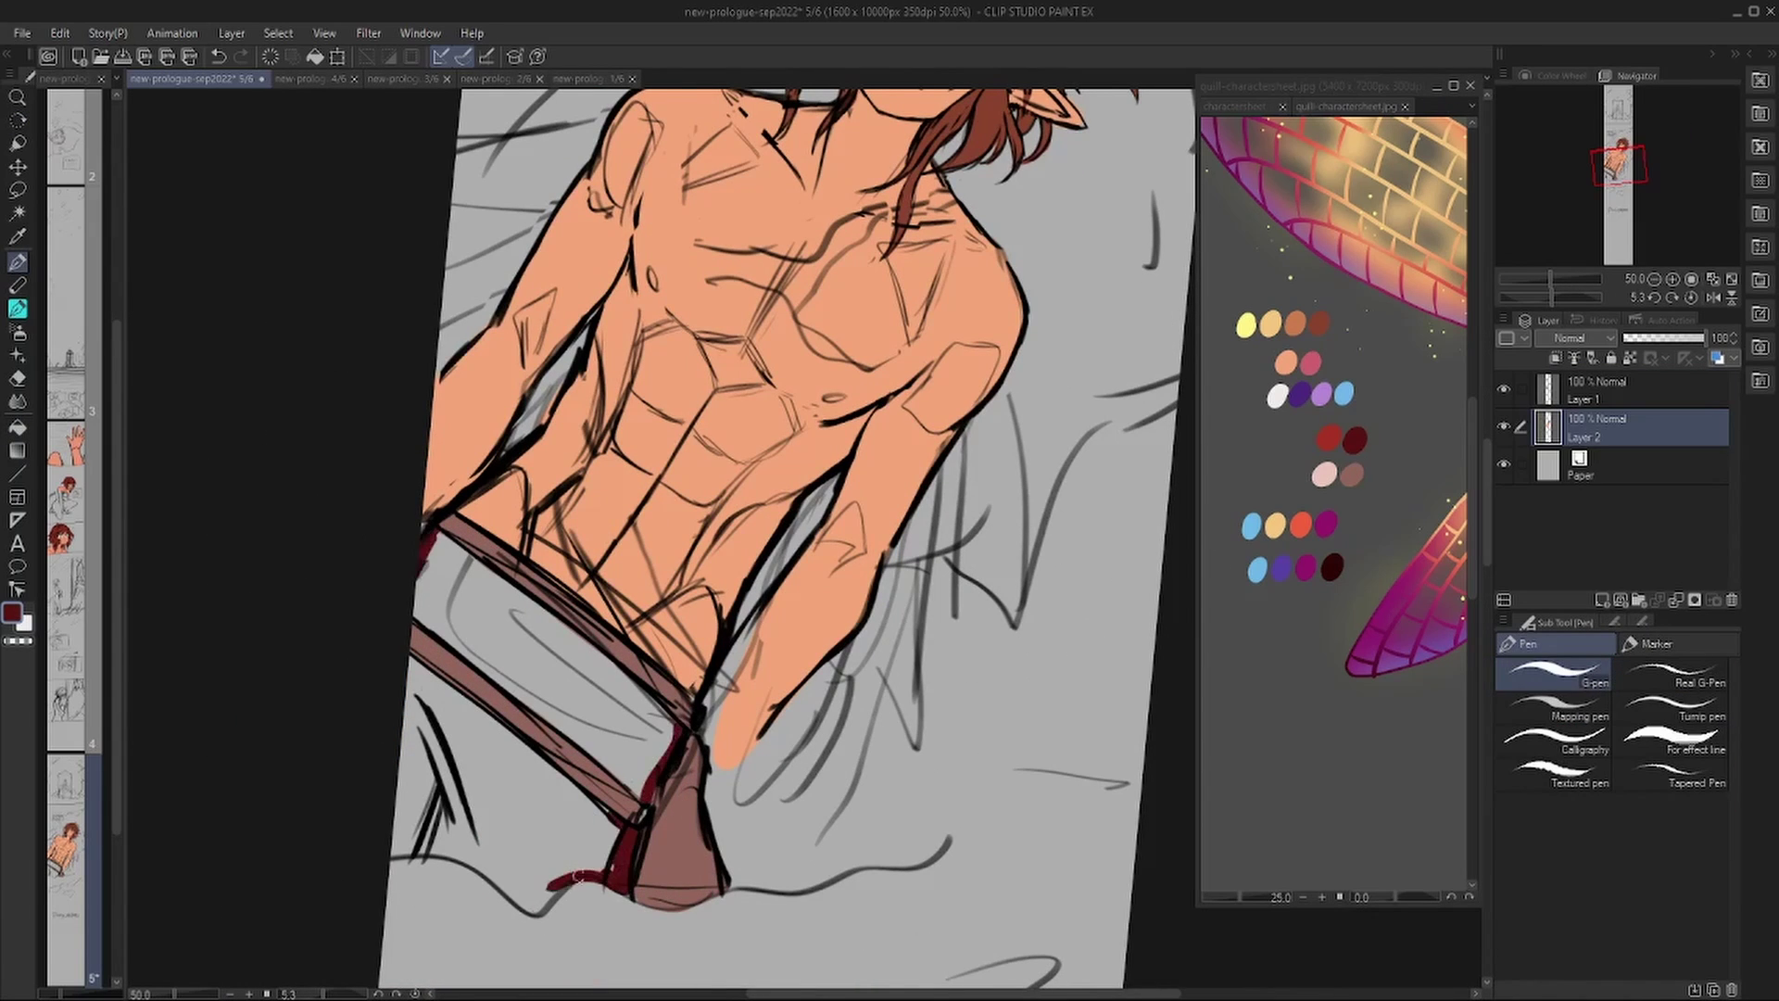
pyautogui.moveTo(574, 876)
pyautogui.mouseDown()
pyautogui.moveTo(469, 743)
pyautogui.moveTo(543, 797)
pyautogui.mouseUp()
pyautogui.click(414, 994)
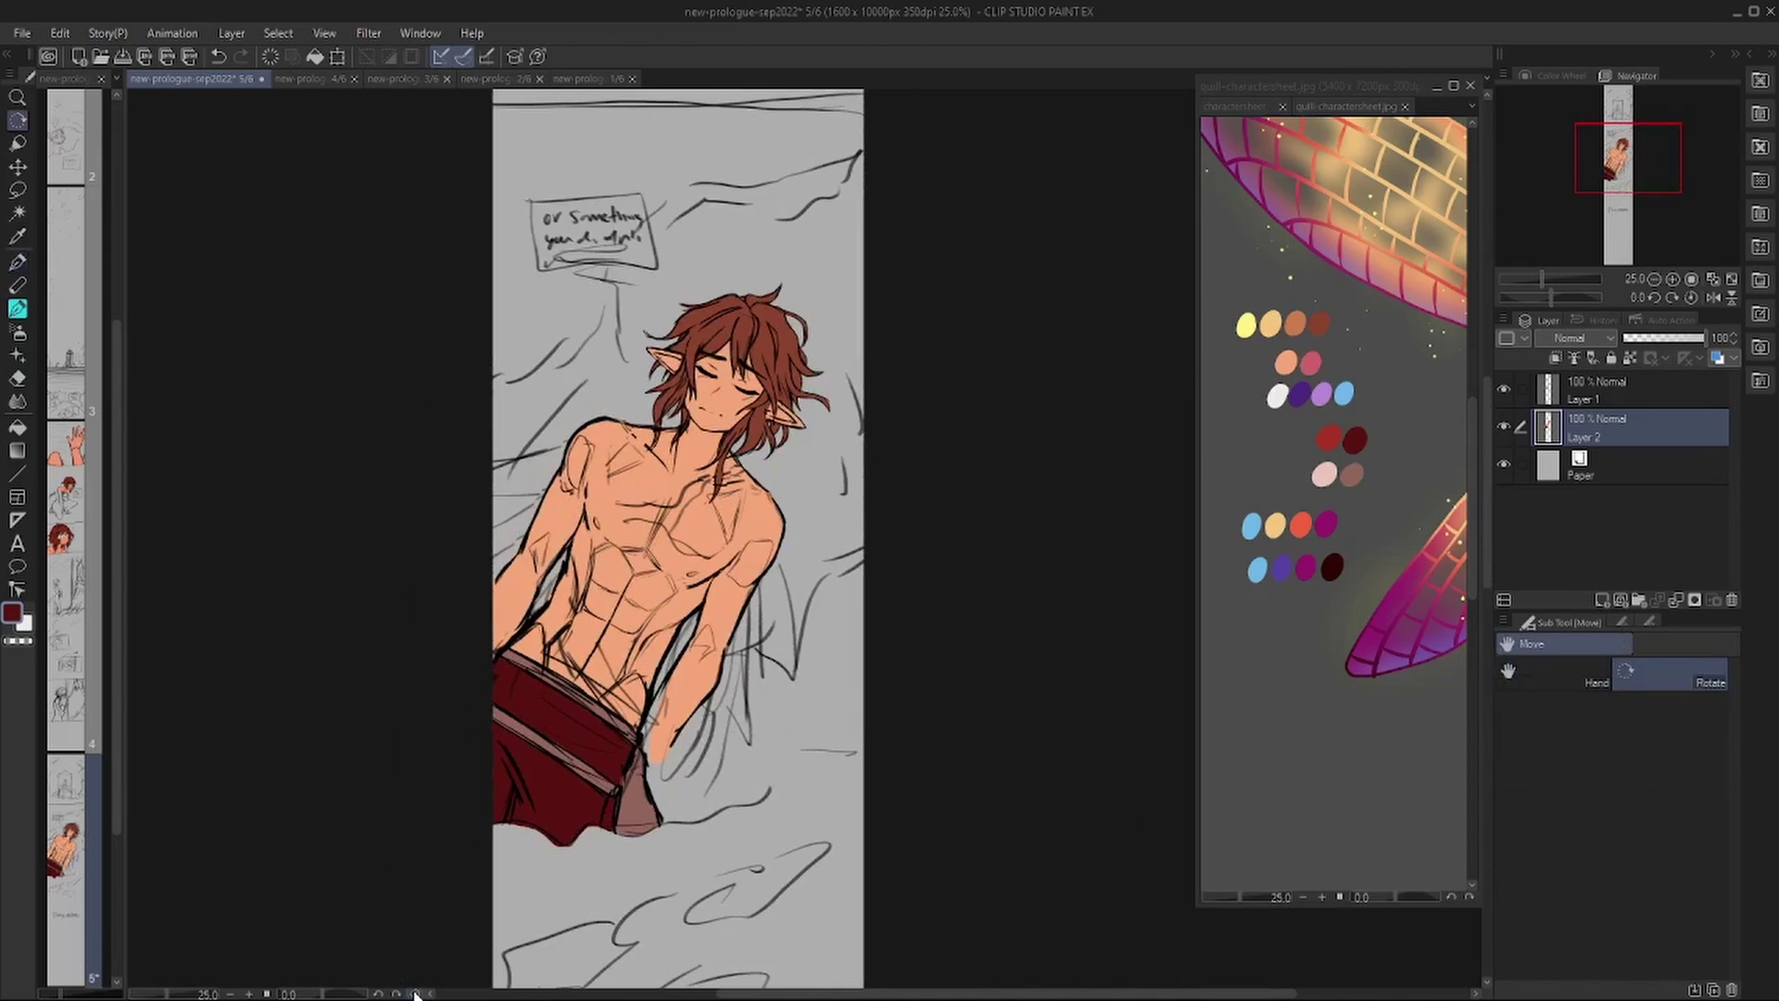
pyautogui.scroll(4, 438, 556)
pyautogui.scroll(-10, 437, 452)
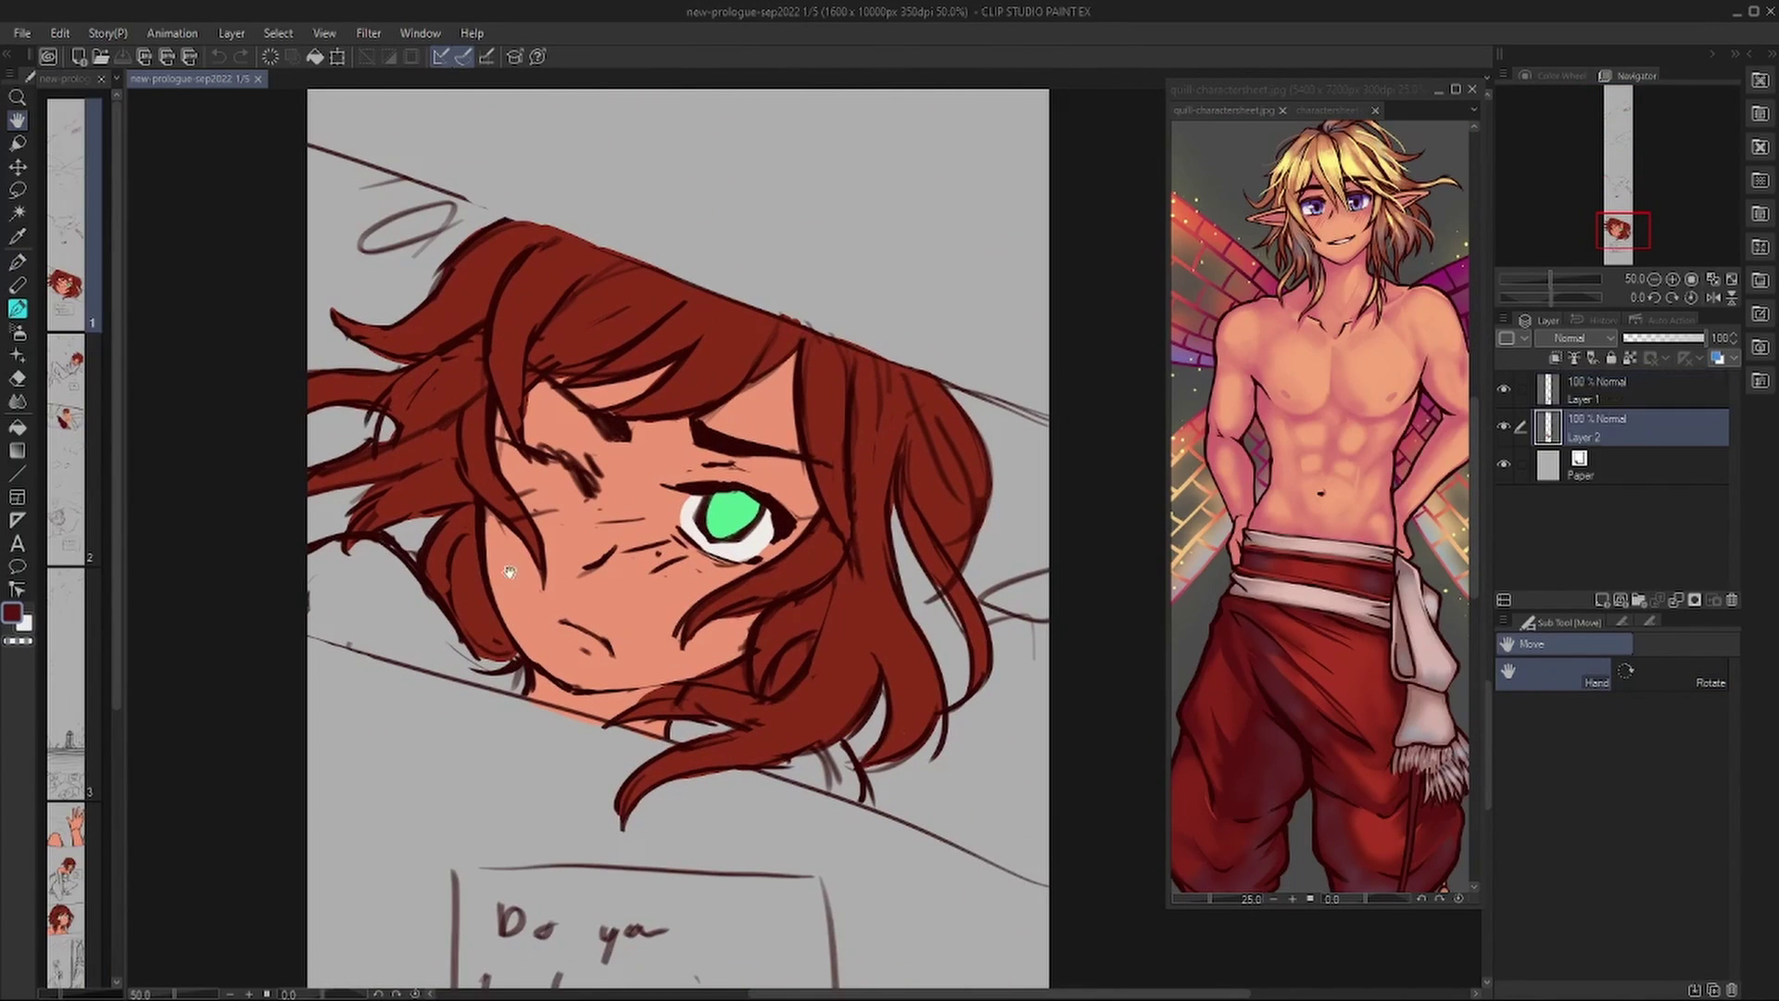
pyautogui.press('p')
pyautogui.keyDown('alt'); pyautogui.click(517, 552); pyautogui.keyUp('alt')
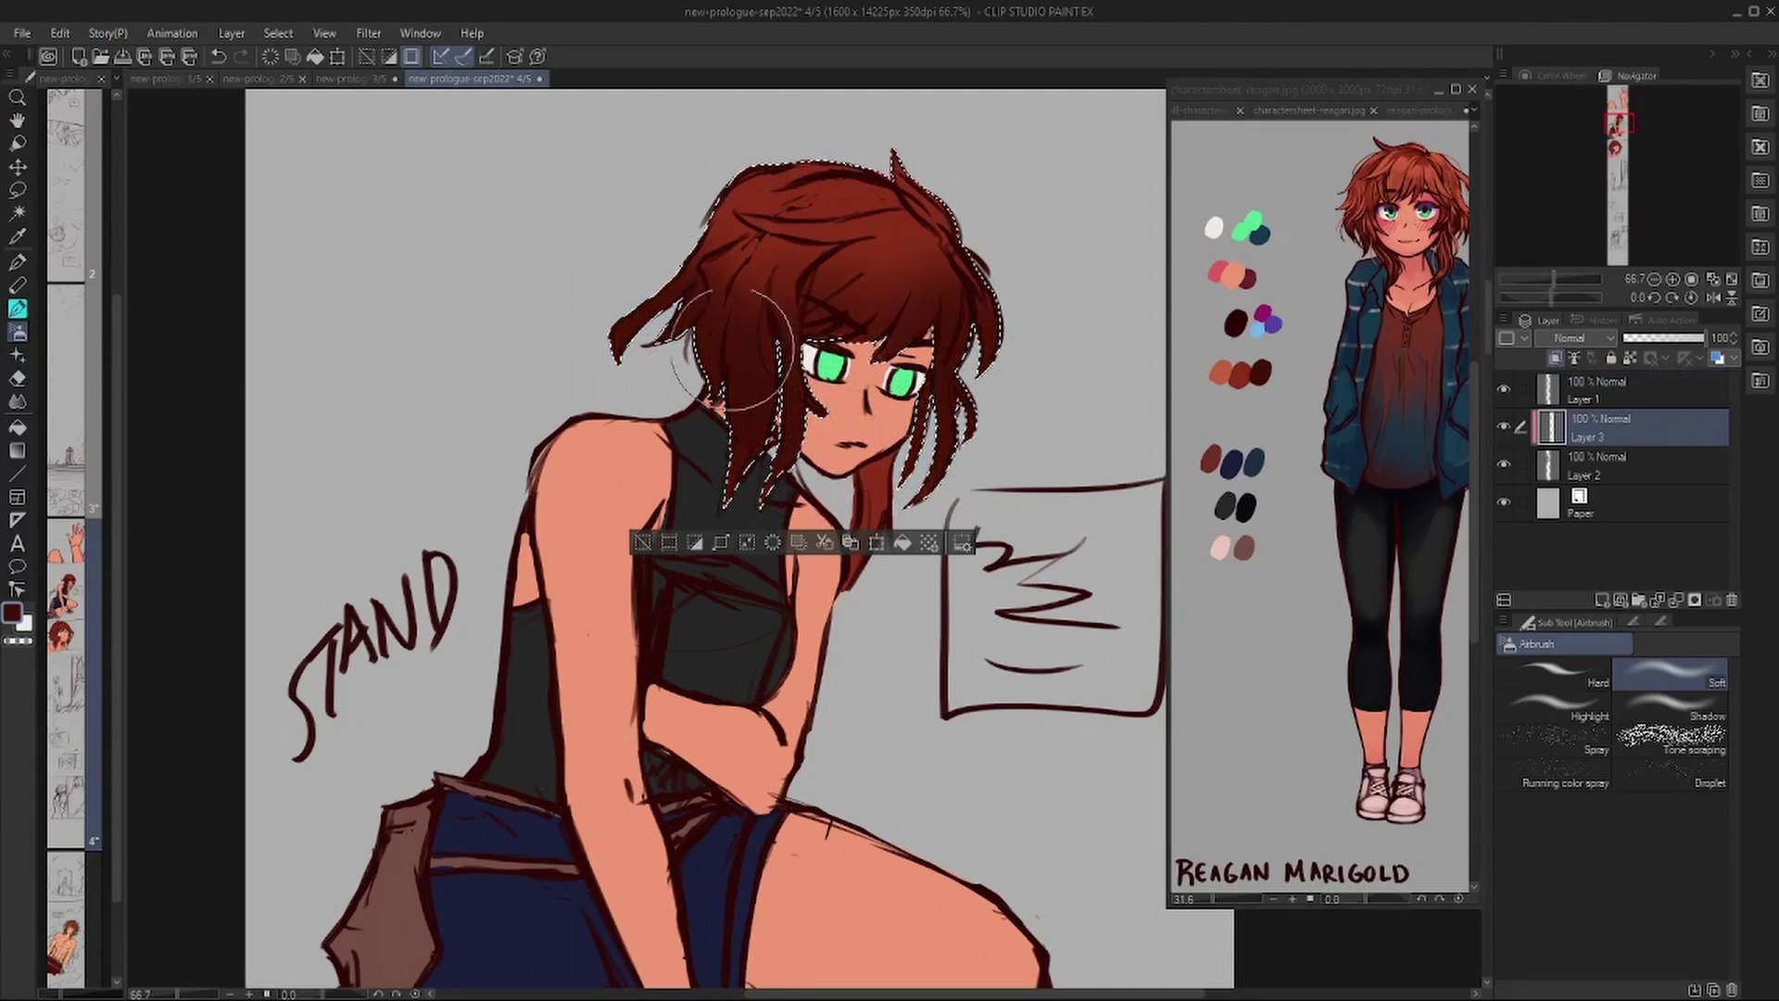
# Paint orange highlight strands over the crouching character's hair on Layer 3 and blend them with the fave chalk brush.
pyautogui.moveTo(732, 232)
pyautogui.mouseDown()
pyautogui.moveTo(973, 297)
pyautogui.moveTo(936, 501)
pyautogui.mouseUp()
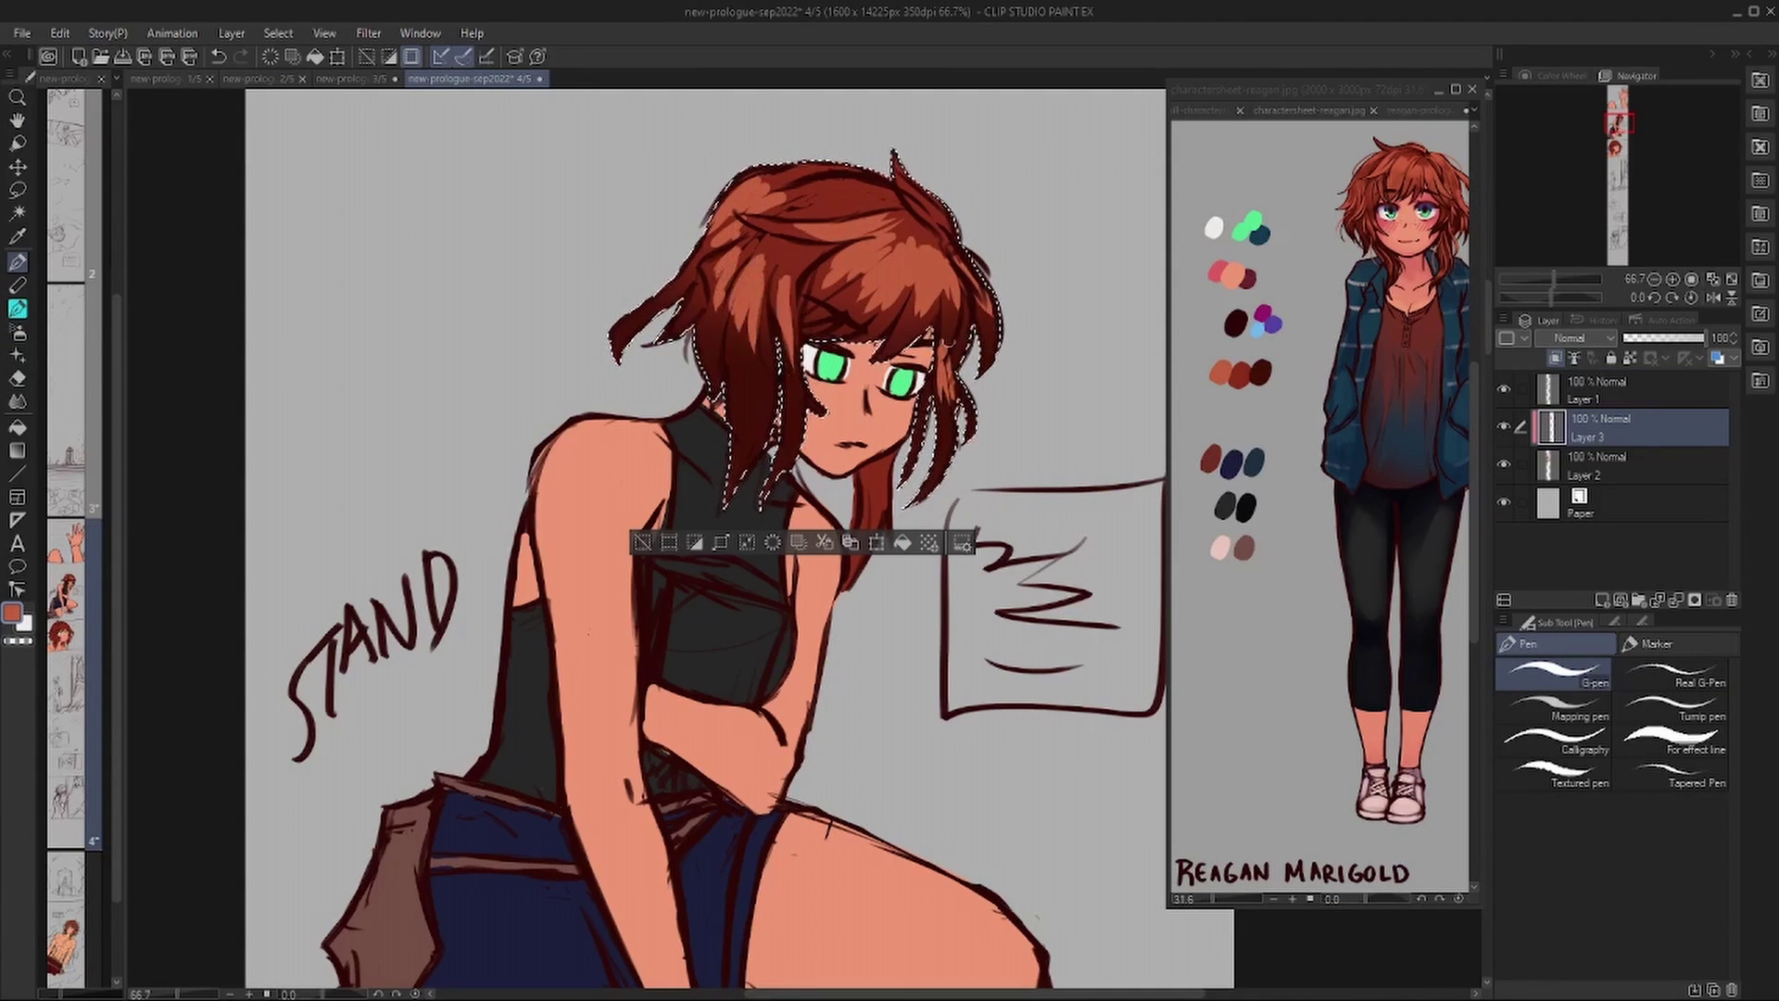
pyautogui.moveTo(779, 167); pyautogui.dragTo(927, 213)
pyautogui.click(1603, 465)
pyautogui.press('b')
pyautogui.moveTo(769, 111)
pyautogui.mouseDown()
pyautogui.moveTo(899, 262)
pyautogui.moveTo(949, 274)
pyautogui.mouseUp()
pyautogui.click(1603, 427)
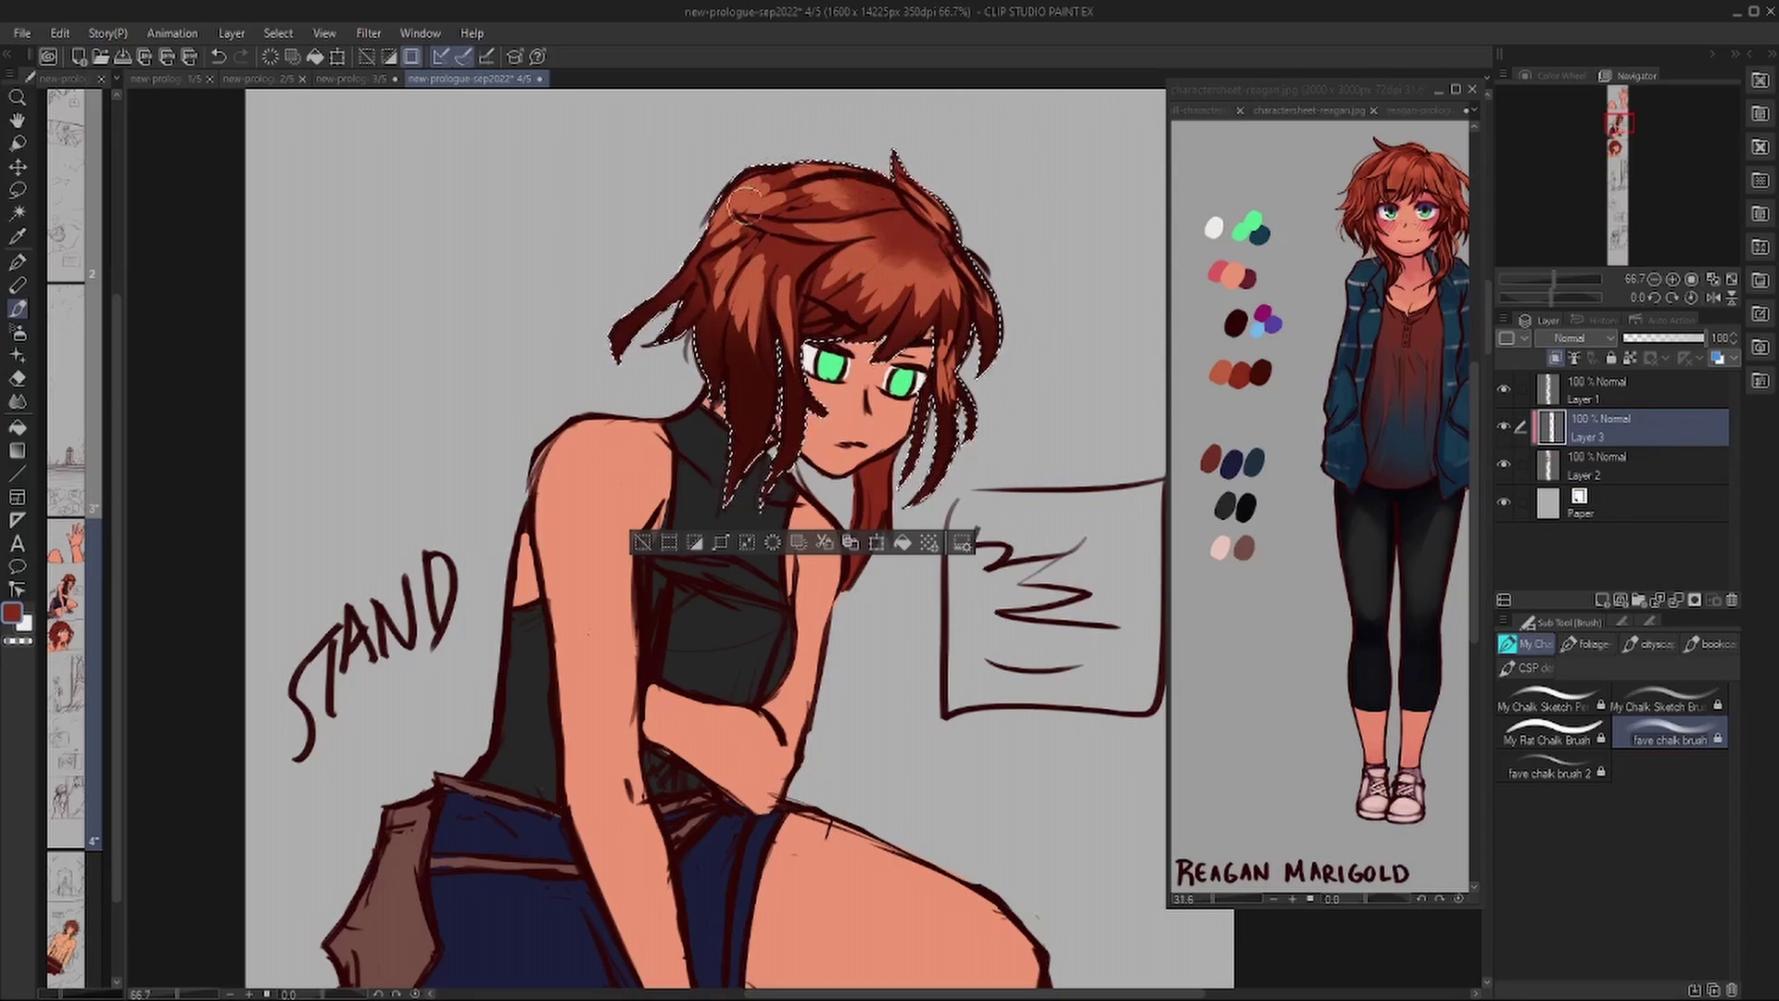
pyautogui.moveTo(732, 181); pyautogui.dragTo(964, 356)
pyautogui.moveTo(973, 436); pyautogui.dragTo(706, 315)
# Auto-select the crouching character's skin areas from Layer 2 and airbrush soft pink shading over the arms and legs on Layer 3.
pyautogui.click(1603, 465)
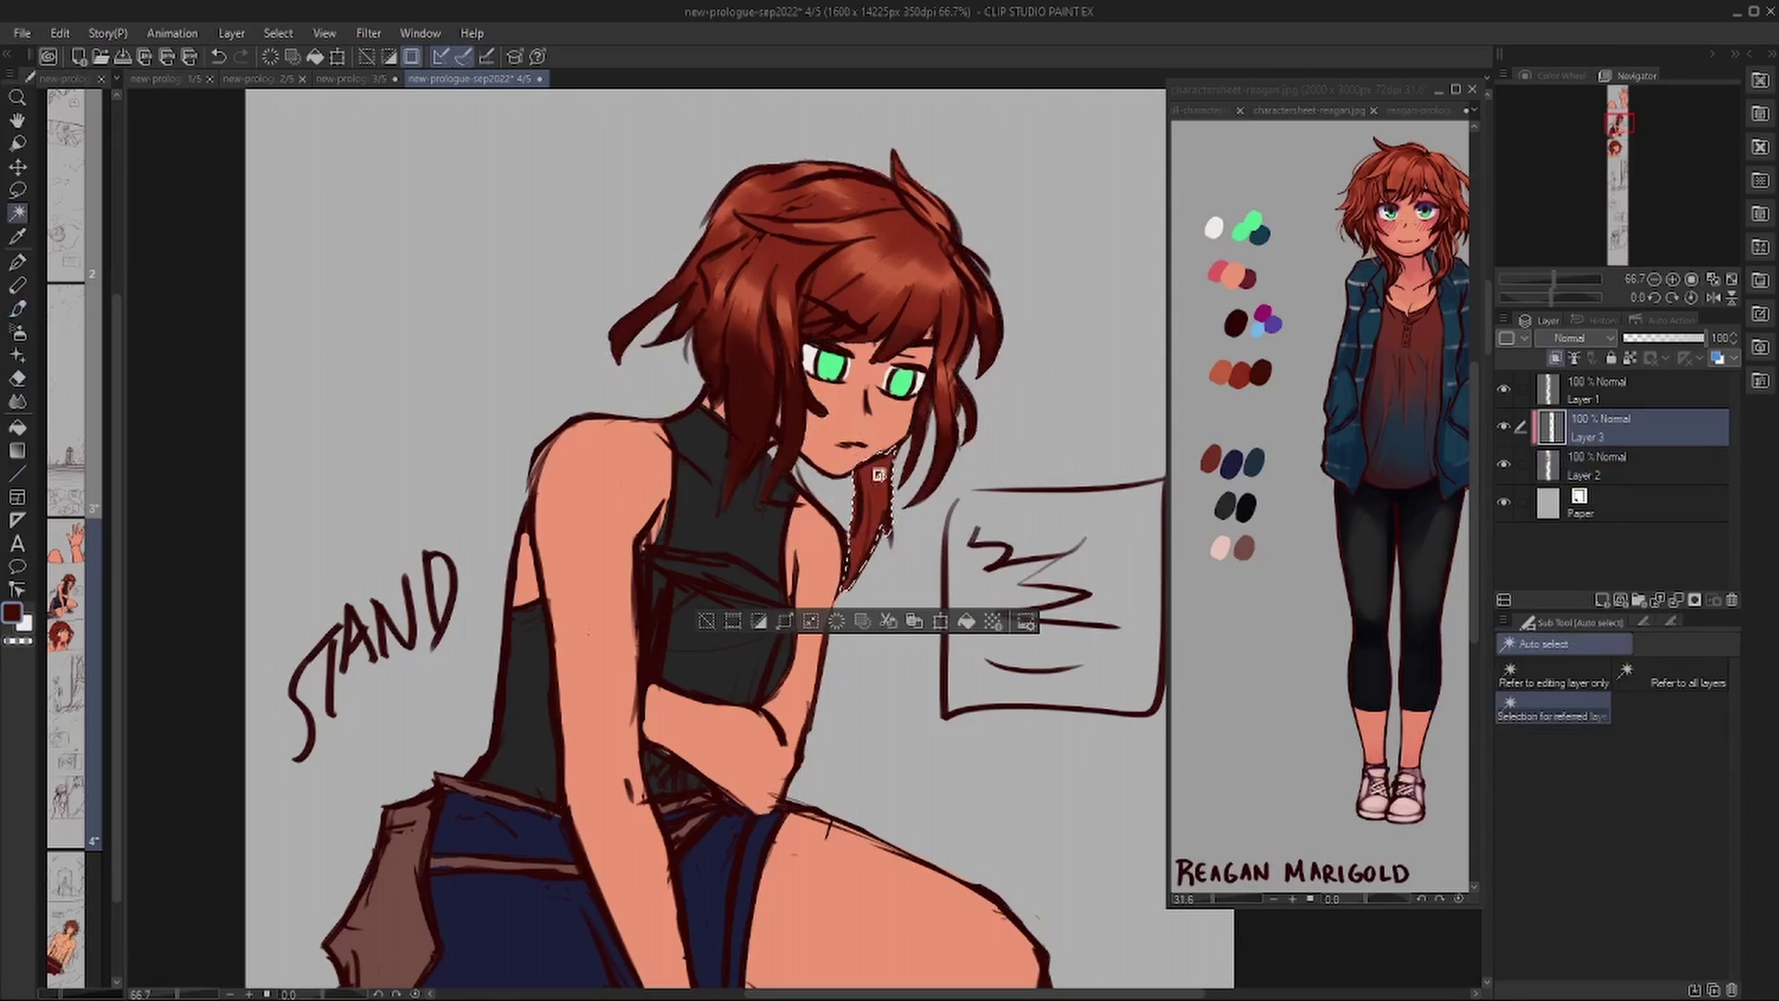
pyautogui.press('w')
pyautogui.click(676, 401)
pyautogui.moveTo(677, 787); pyautogui.dragTo(677, 378)
pyautogui.keyDown('shift'); pyautogui.click(908, 517); pyautogui.keyUp('shift')
pyautogui.keyDown('shift'); pyautogui.click(556, 741); pyautogui.keyUp('shift')
pyautogui.click(1603, 427)
pyautogui.press('b')
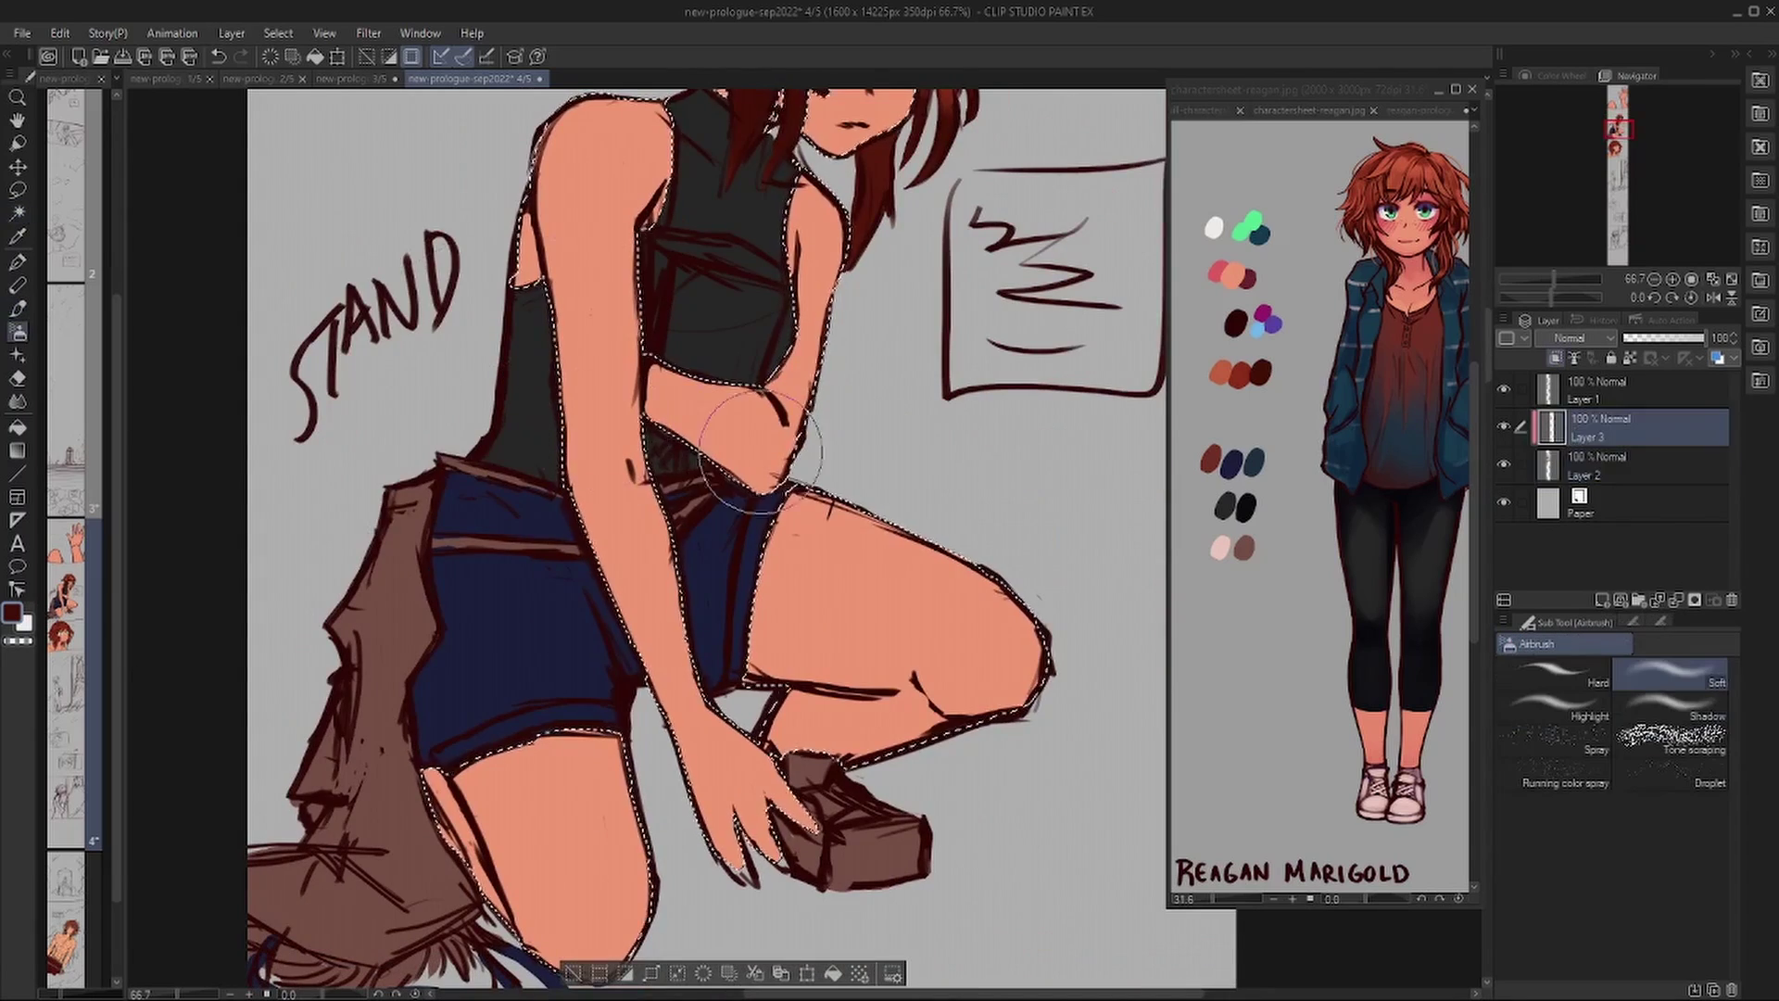
pyautogui.keyDown('alt'); pyautogui.click(1219, 272); pyautogui.keyUp('alt')
pyautogui.moveTo(1001, 676); pyautogui.dragTo(797, 713)
pyautogui.moveTo(593, 871); pyautogui.dragTo(593, 371)
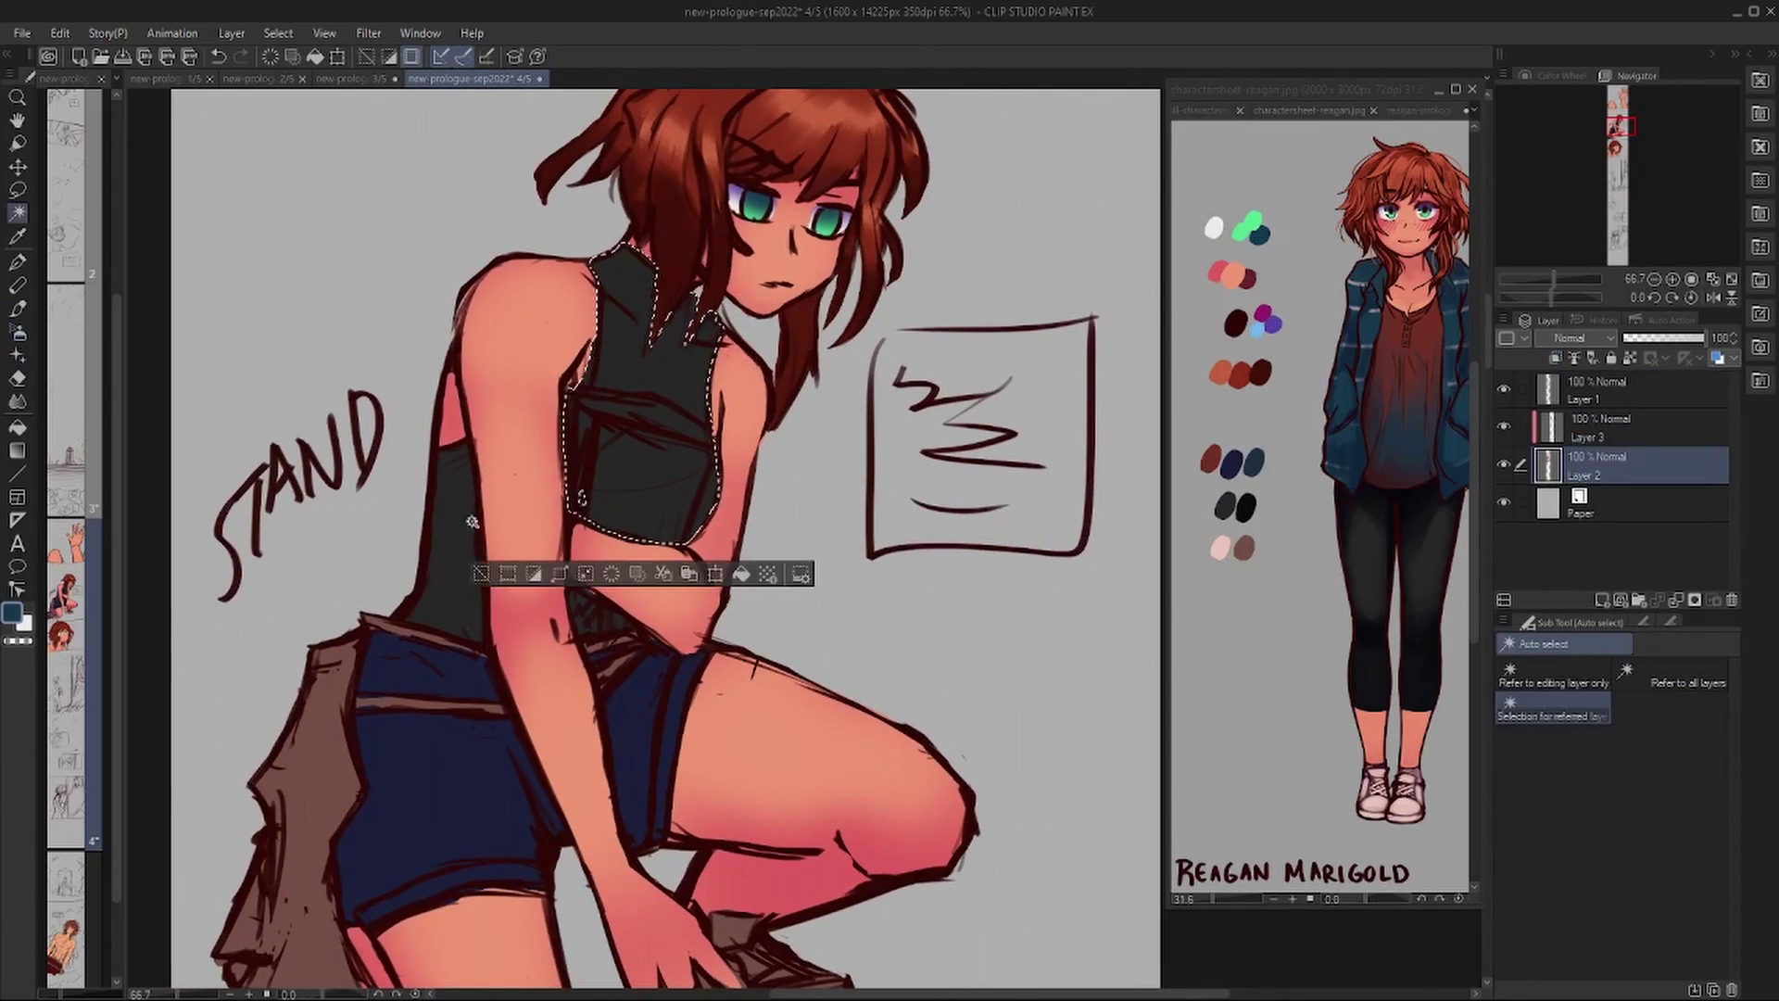
# Auto-select the crouching character's sleeveless top and airbrush near-black shading over it on Layer 3.
pyautogui.click(471, 522)
pyautogui.hotkey('ctrl', 'd')
pyautogui.click(1247, 508)
pyautogui.click(640, 482)
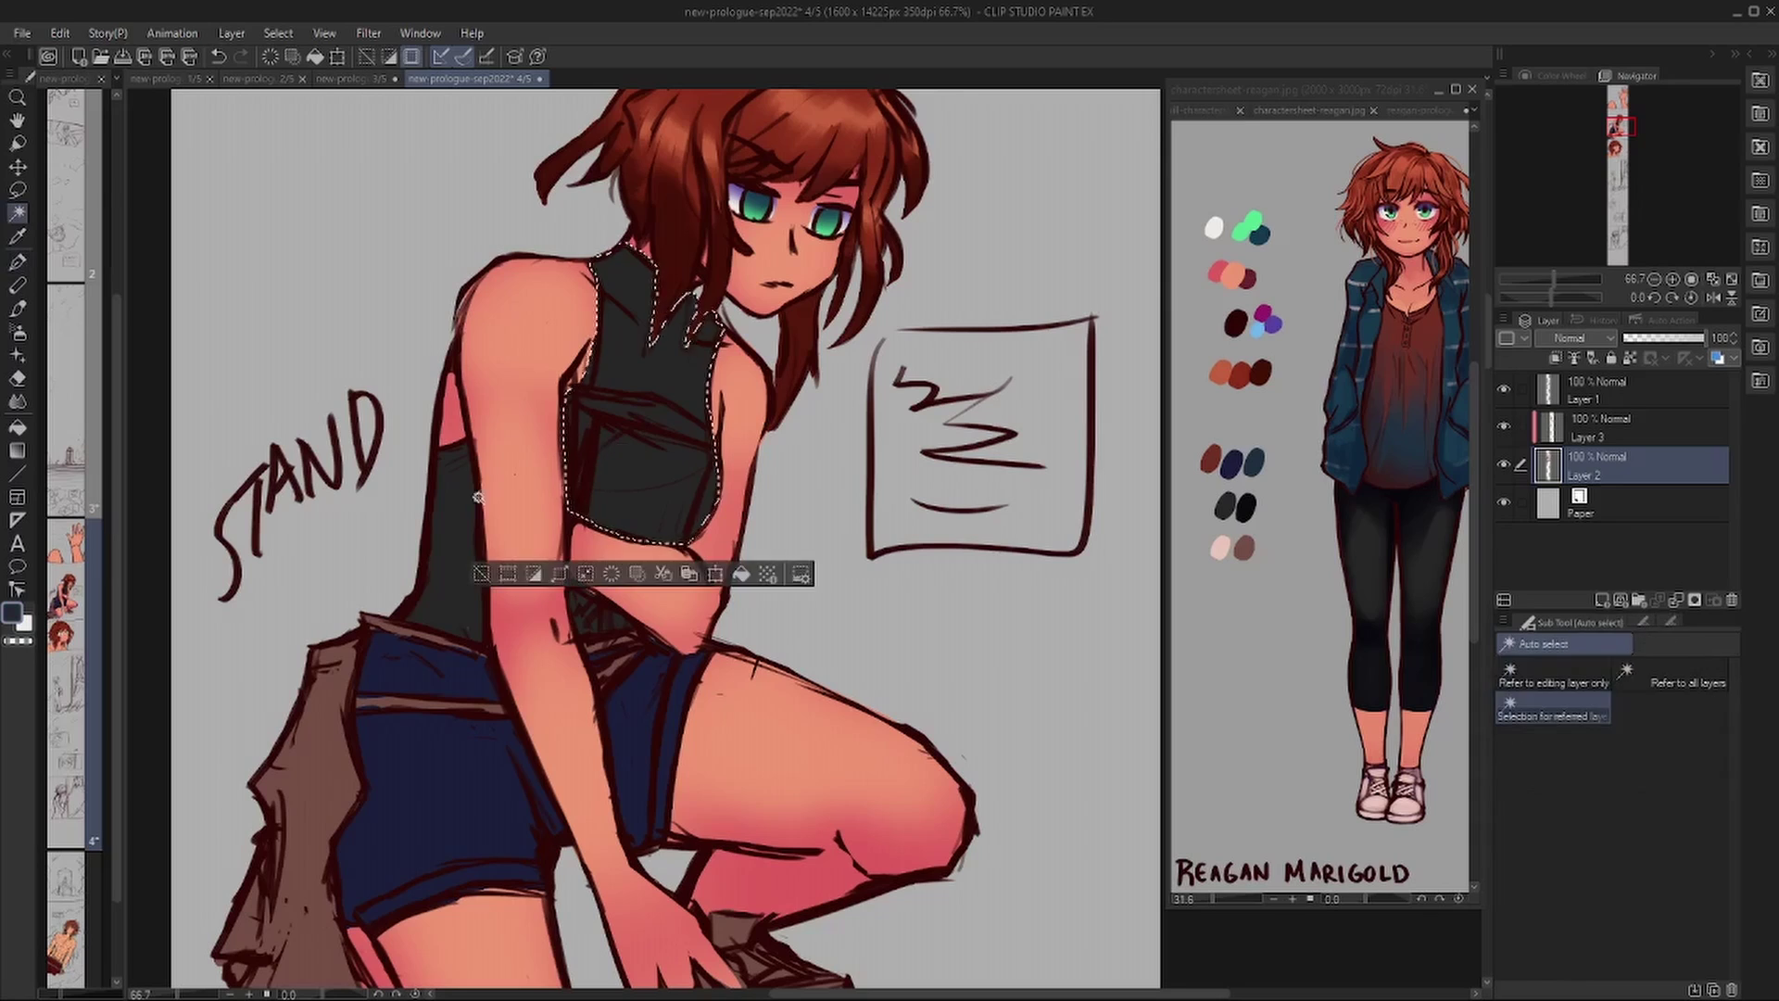
pyautogui.click(464, 528)
pyautogui.click(1583, 433)
pyautogui.press('b')
pyautogui.moveTo(648, 505)
pyautogui.mouseDown()
pyautogui.moveTo(555, 487)
pyautogui.moveTo(444, 556)
pyautogui.mouseUp()
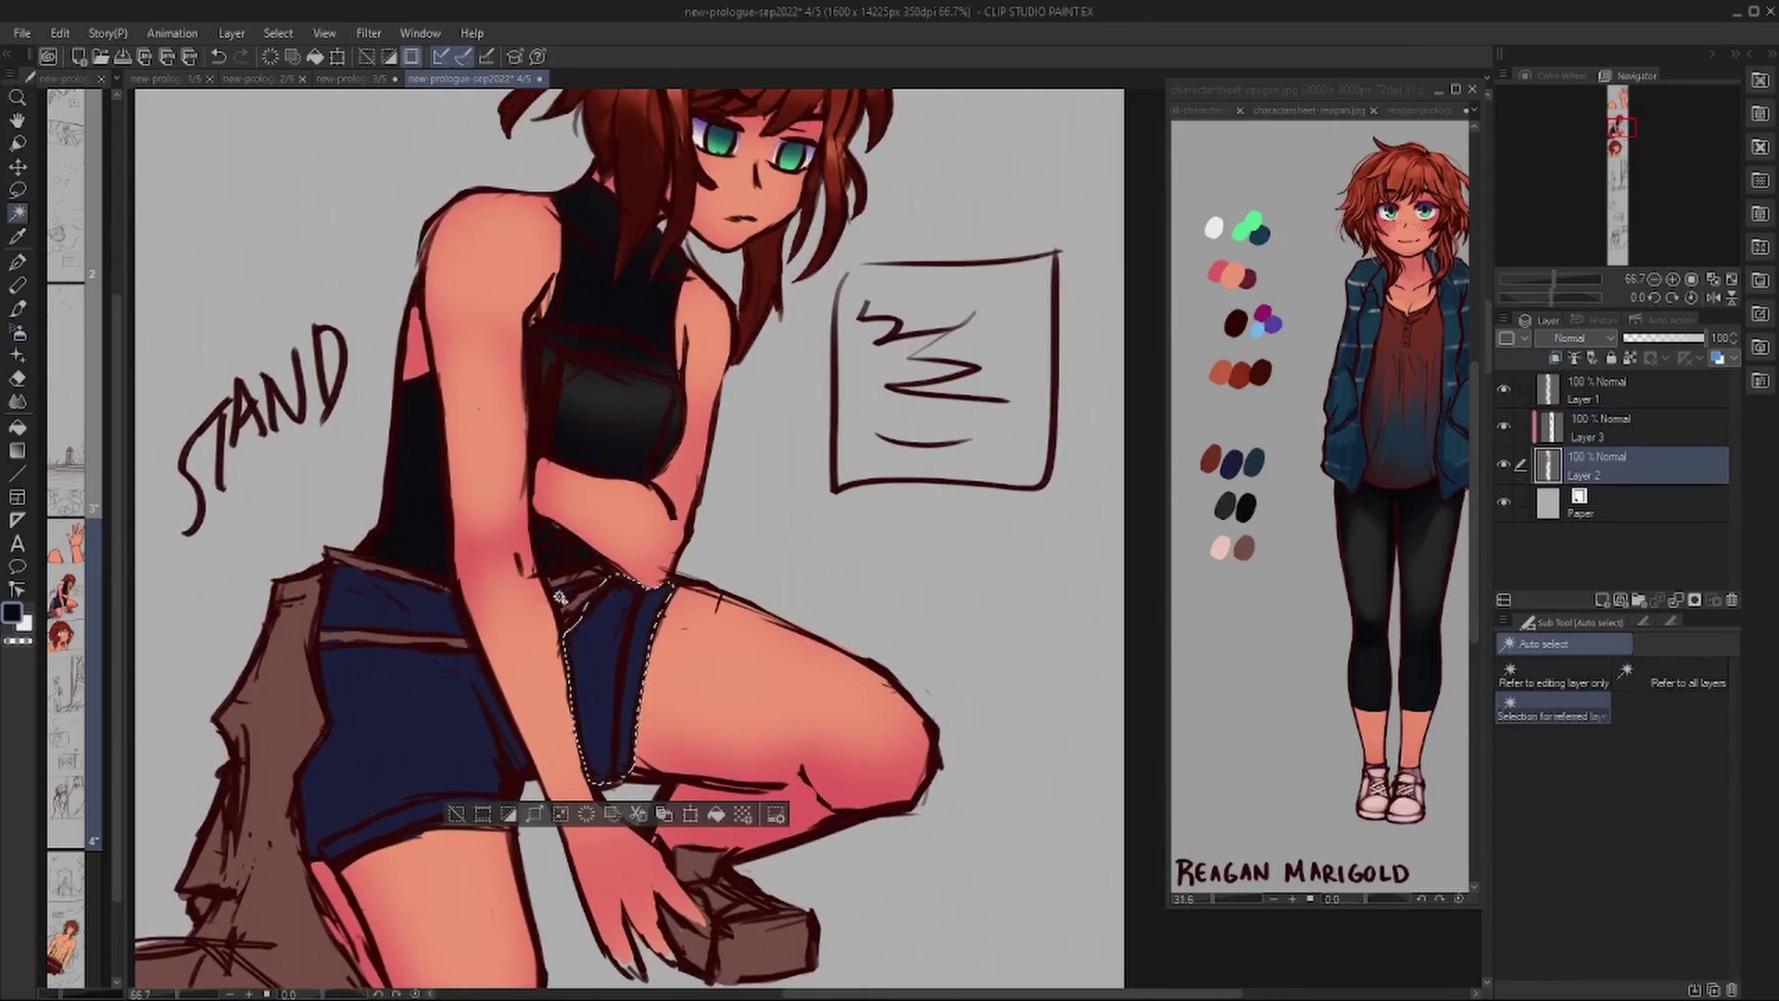
# Airbrush blue shading over the crouching character's shorts and pale pink light over the selected brown garment at the waist.
pyautogui.moveTo(616, 620)
pyautogui.mouseDown()
pyautogui.moveTo(346, 776)
pyautogui.moveTo(470, 494)
pyautogui.moveTo(389, 630)
pyautogui.mouseUp()
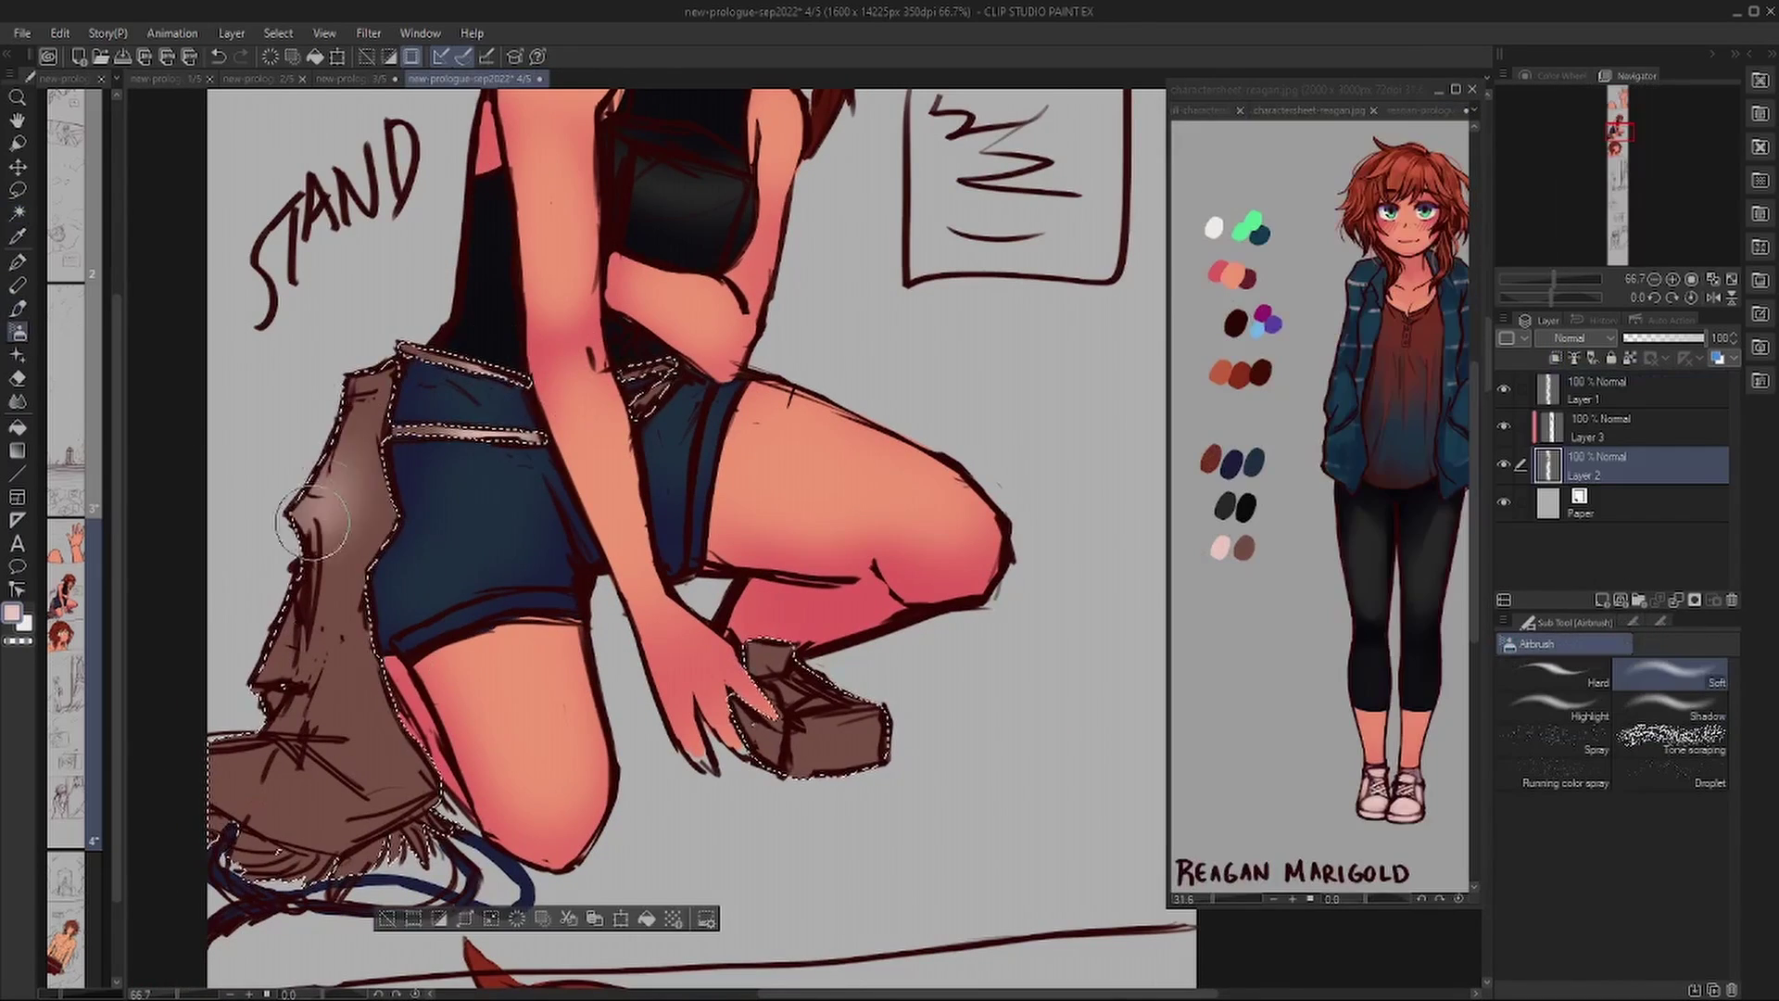
pyautogui.moveTo(312, 523); pyautogui.dragTo(315, 787)
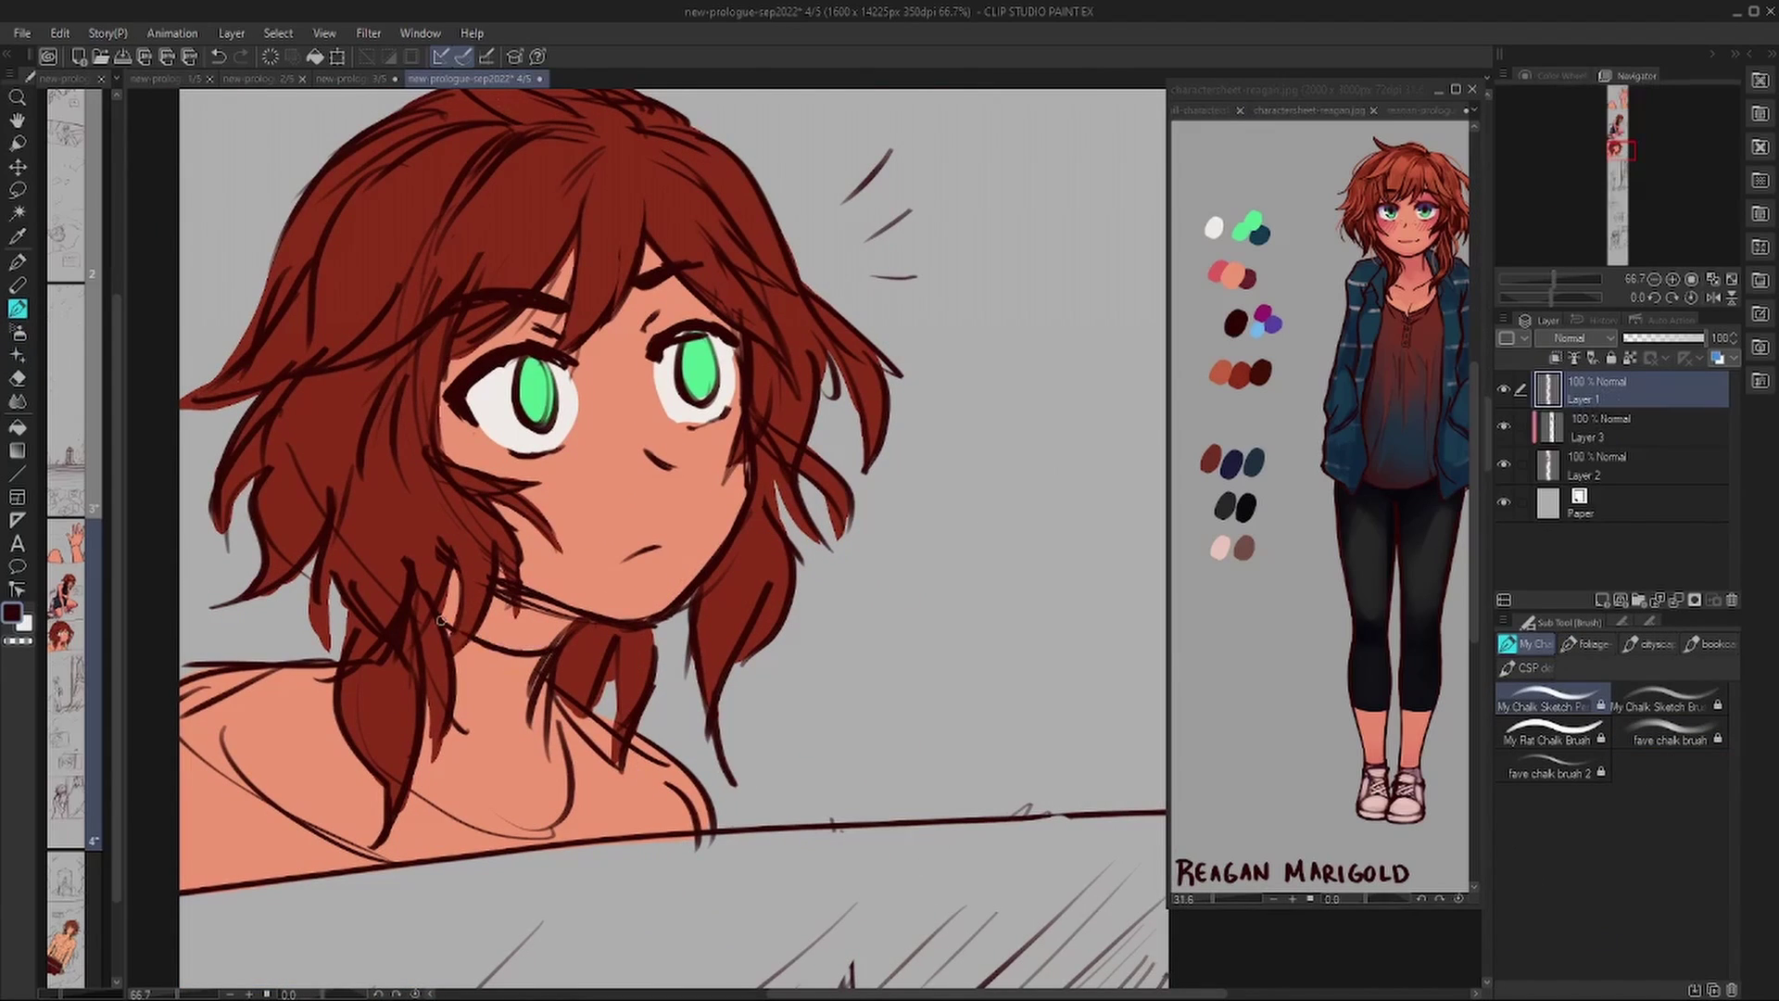
# Draw the top's armhole lines in the close-up panel on Layer 1 and fill the top dark grey on Layer 2.
pyautogui.moveTo(242, 672); pyautogui.dragTo(254, 887)
pyautogui.moveTo(585, 718); pyautogui.dragTo(595, 838)
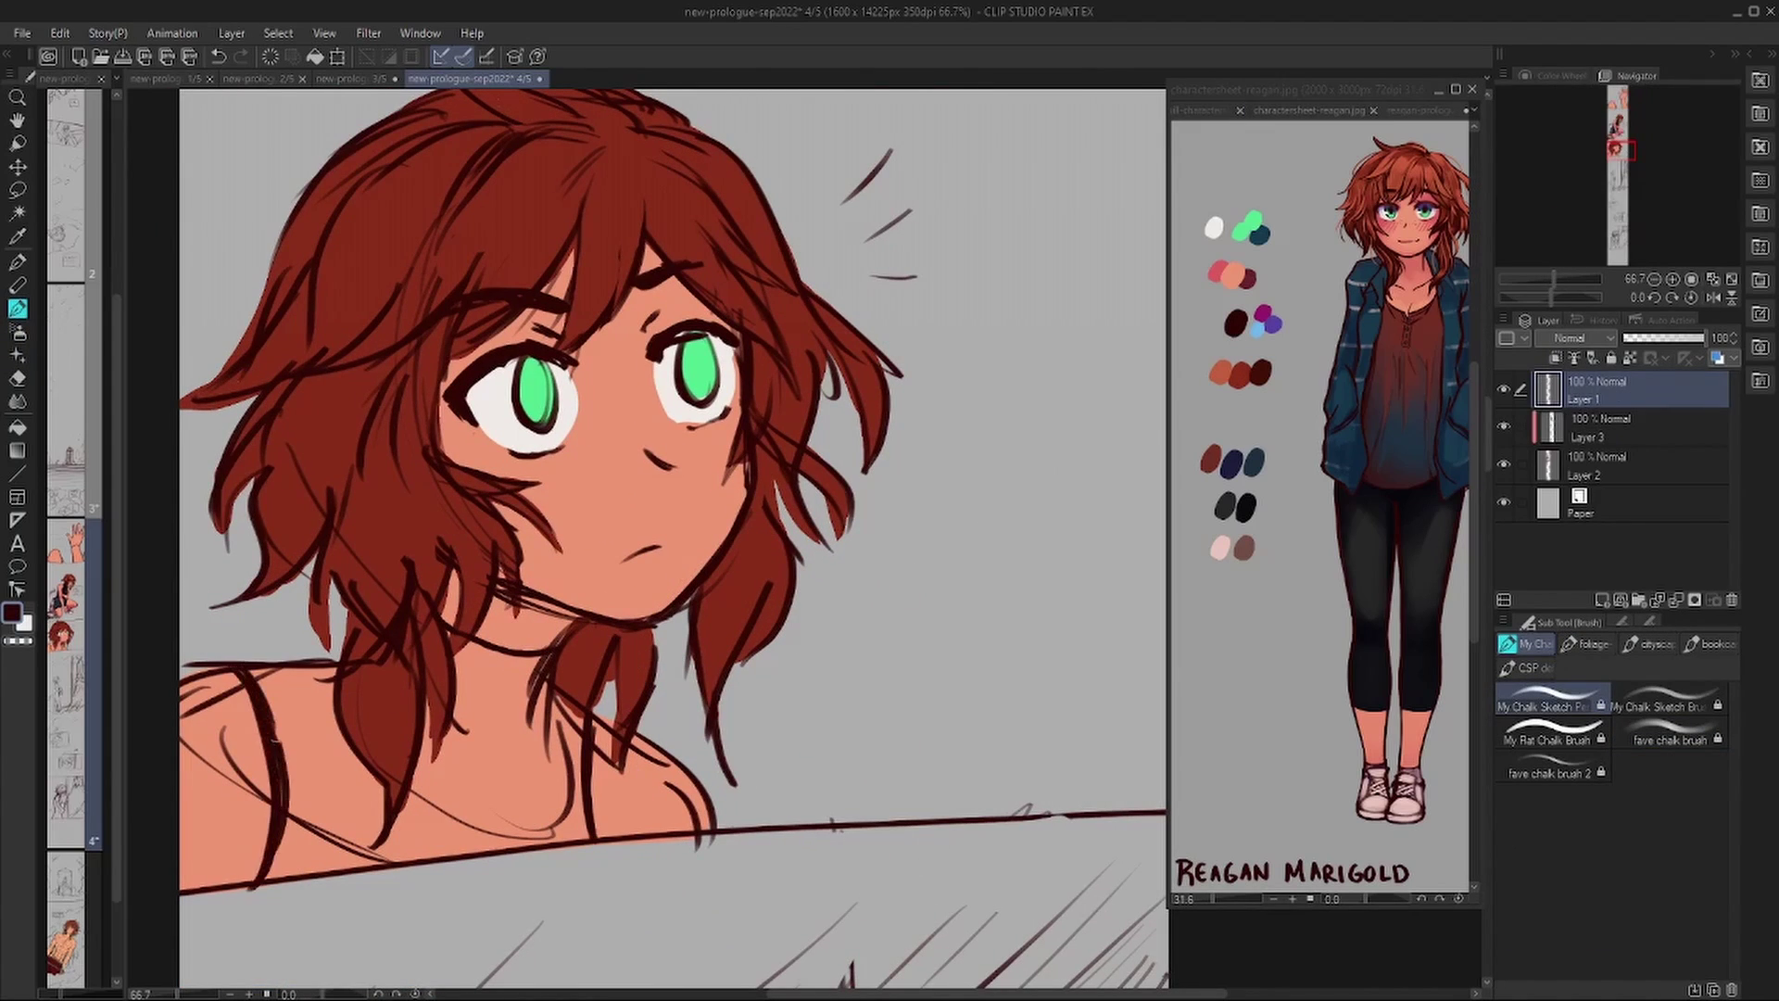
pyautogui.click(1599, 466)
pyautogui.keyDown('alt'); pyautogui.click(1225, 507); pyautogui.keyUp('alt')
pyautogui.press('p')
pyautogui.moveTo(545, 661); pyautogui.dragTo(456, 659)
pyautogui.moveTo(343, 660); pyautogui.dragTo(533, 845)
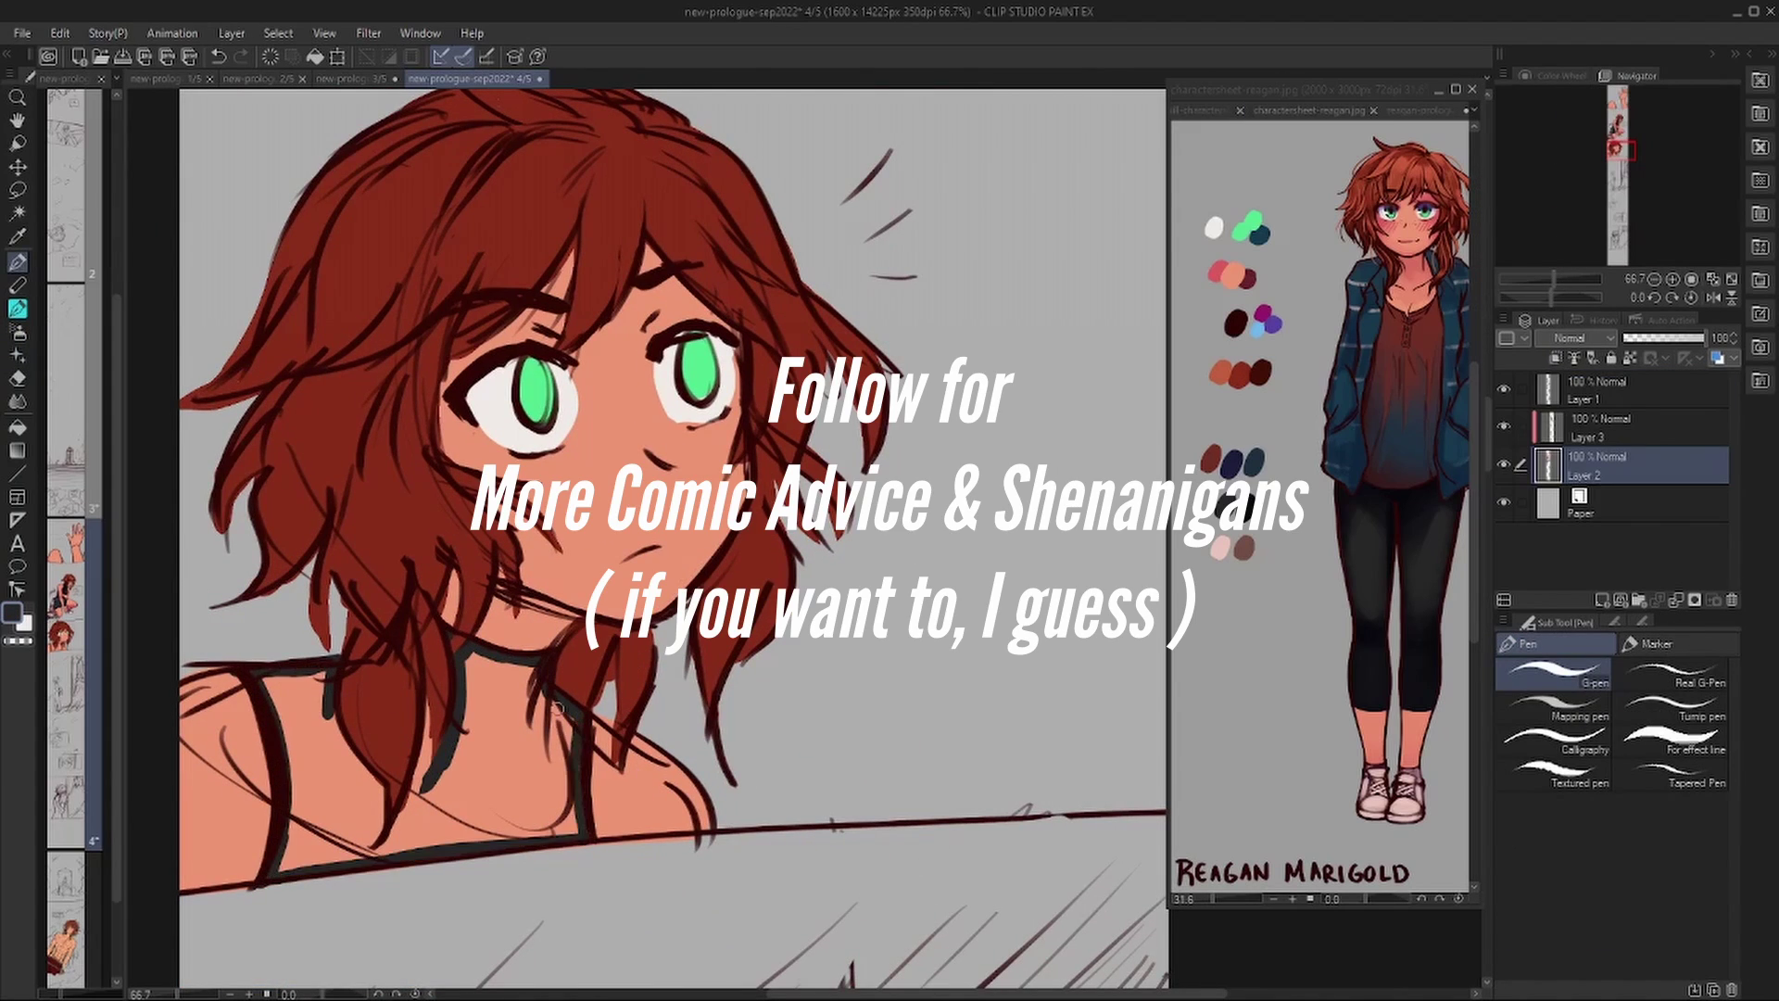
pyautogui.press('g')
pyautogui.click(500, 759)
# Auto-select the dark grey top in the close-up panel and airbrush near-black shading along its sides on Layer 3.
pyautogui.press('w')
pyautogui.click(500, 760)
pyautogui.click(1598, 428)
pyautogui.press('b')
pyautogui.moveTo(342, 691)
pyautogui.mouseDown()
pyautogui.moveTo(414, 796)
pyautogui.moveTo(315, 787)
pyautogui.mouseUp()
# Auto-select the close-up character's skin and airbrush pink shading over the face, neck and shoulders on Layer 3.
pyautogui.click(1598, 466)
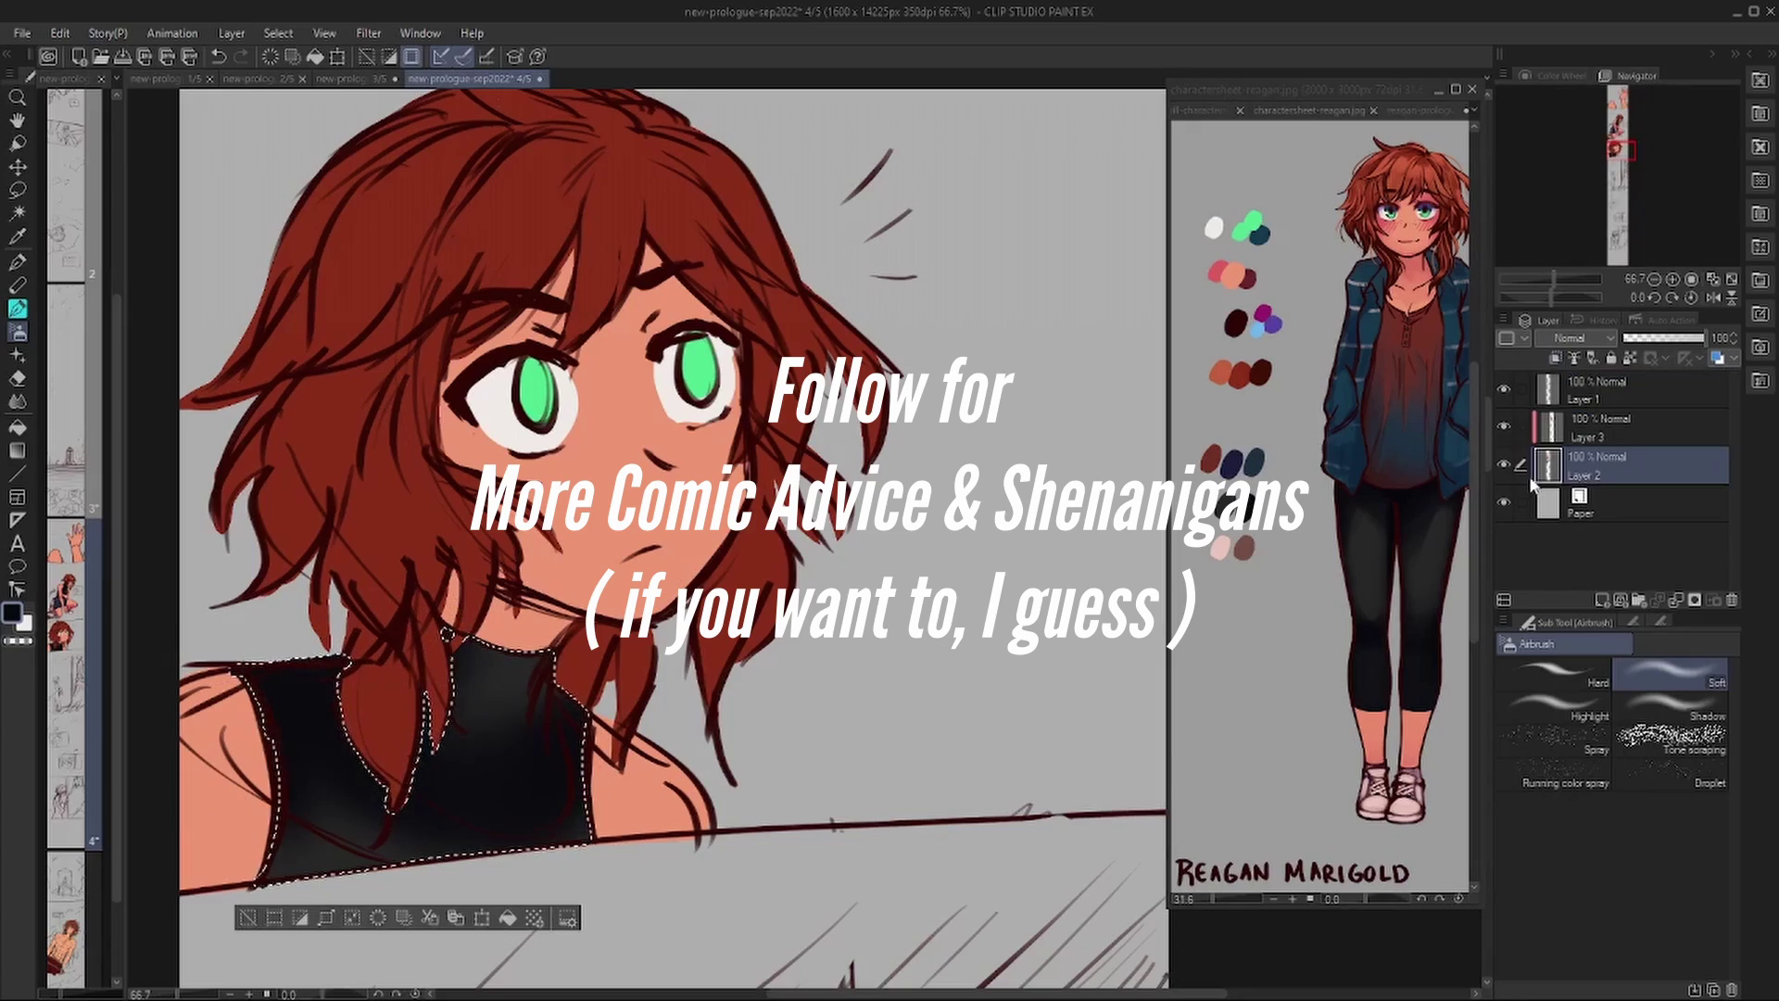
pyautogui.press('w')
pyautogui.click(602, 463)
pyautogui.click(1592, 433)
pyautogui.press('b')
pyautogui.keyDown('alt'); pyautogui.click(1218, 271); pyautogui.keyUp('alt')
pyautogui.moveTo(667, 306)
pyautogui.mouseDown()
pyautogui.moveTo(634, 815)
pyautogui.moveTo(217, 788)
pyautogui.mouseUp()
# Auto-select the close-up character's hair and airbrush dark red shading over its lower locks on Layer 3.
pyautogui.click(1599, 466)
pyautogui.press('w')
pyautogui.click(371, 500)
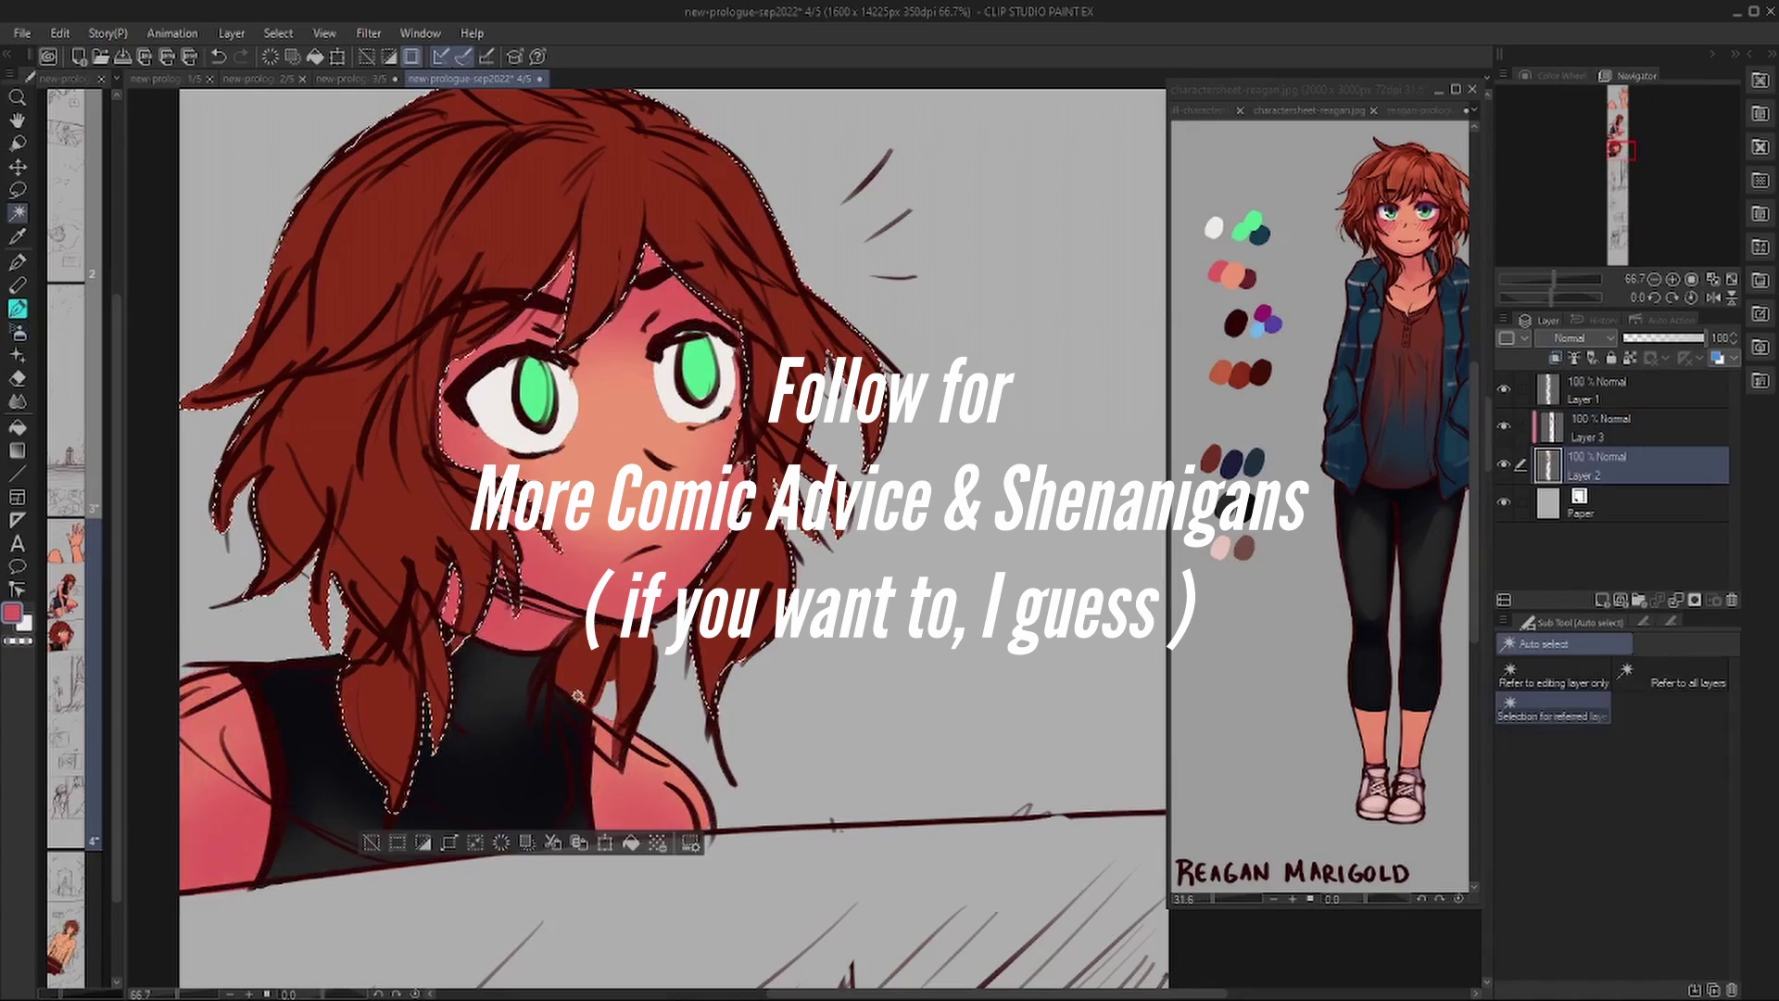
pyautogui.click(1599, 428)
pyautogui.keyDown('alt'); pyautogui.click(1261, 373); pyautogui.keyUp('alt')
pyautogui.press('b')
pyautogui.moveTo(528, 510); pyautogui.dragTo(611, 686)
pyautogui.moveTo(375, 436); pyautogui.dragTo(399, 463)
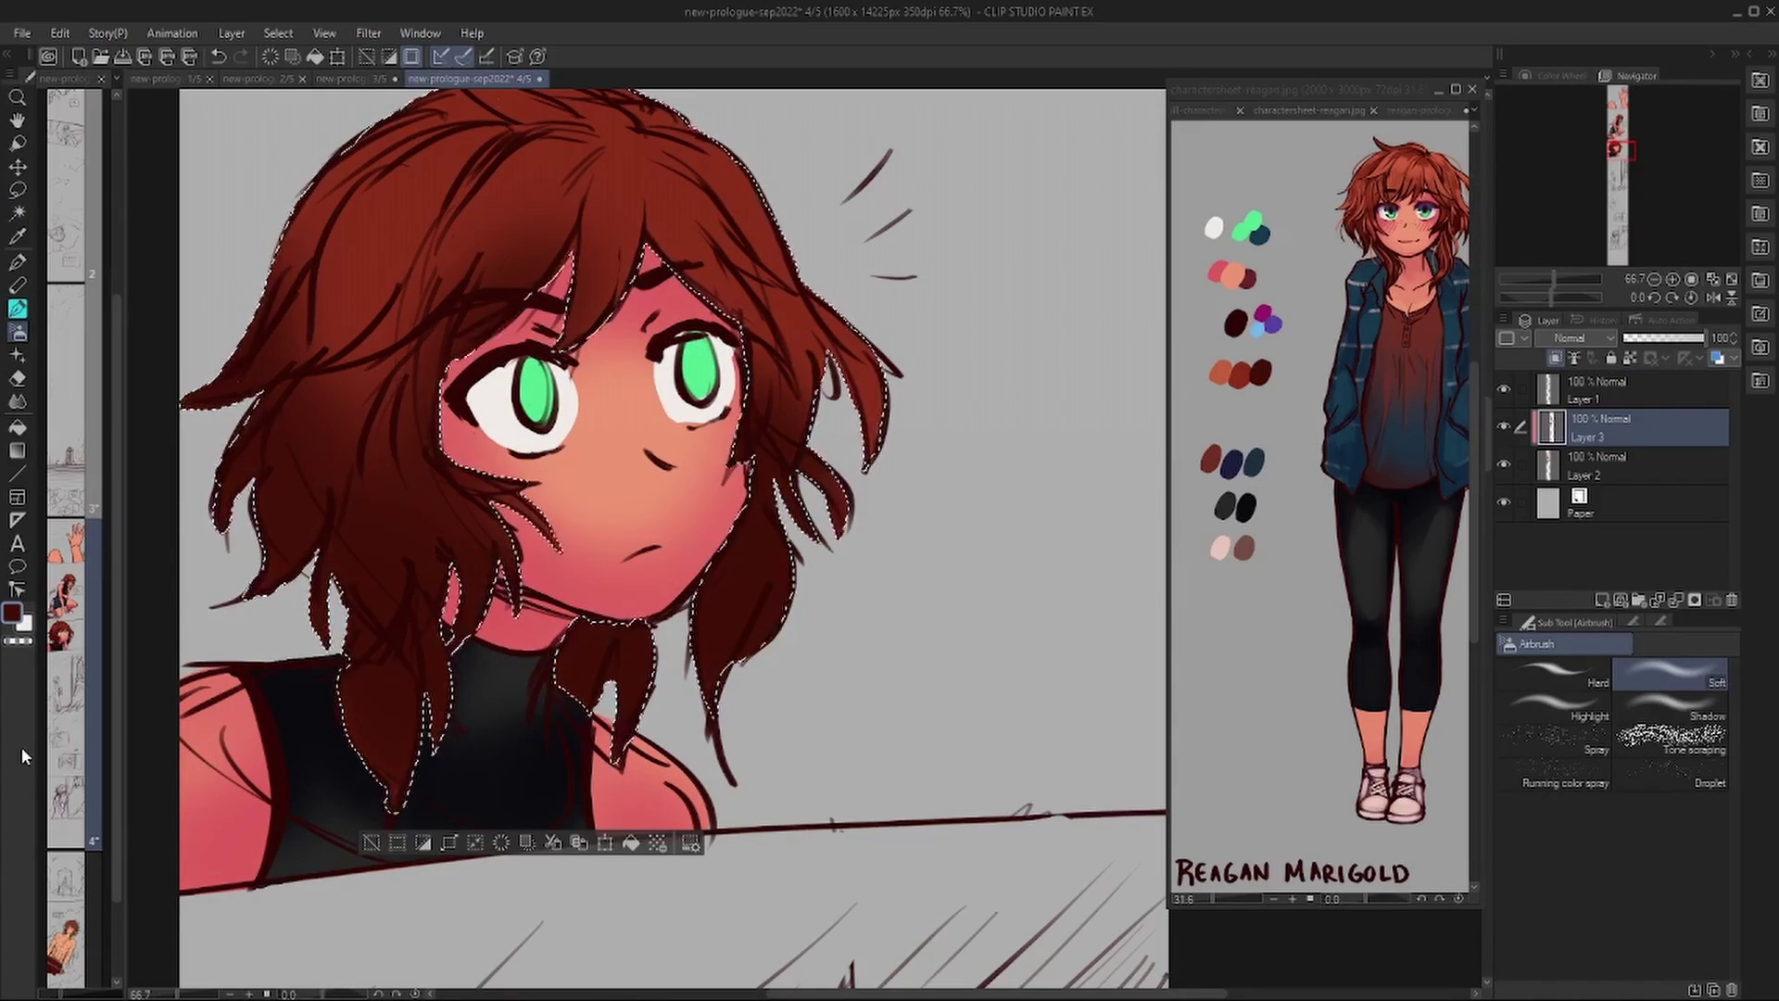
# Paint orange highlight strands over the close-up character's fringe and crown with the G-pen.
pyautogui.moveTo(1094, 352); pyautogui.dragTo(1124, 409)
pyautogui.press('p')
pyautogui.keyDown('alt'); pyautogui.click(1222, 373); pyautogui.keyUp('alt')
pyautogui.moveTo(634, 232); pyautogui.dragTo(777, 303)
pyautogui.moveTo(732, 167); pyautogui.dragTo(556, 352)
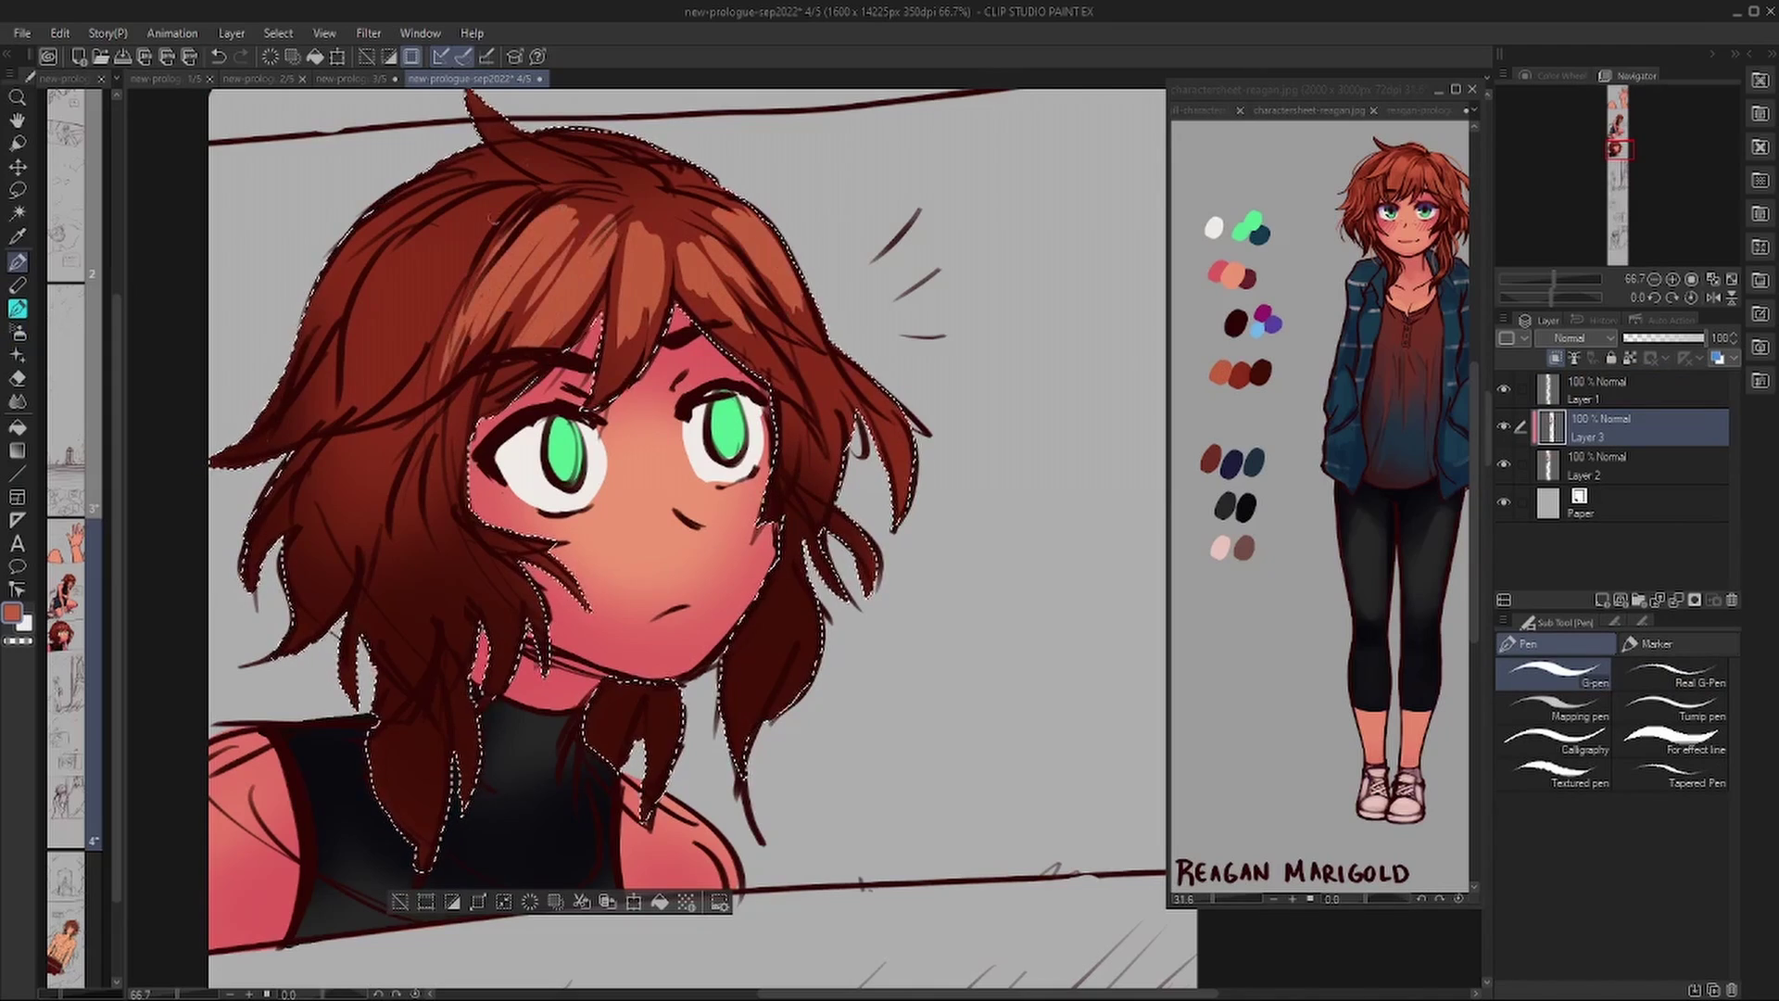
pyautogui.moveTo(482, 199); pyautogui.dragTo(371, 324)
pyautogui.moveTo(482, 93); pyautogui.dragTo(611, 176)
# Add highlight strands to the close-up character's side locks and brush over the hair to blend the colours.
pyautogui.moveTo(880, 371); pyautogui.dragTo(834, 481)
pyautogui.moveTo(463, 389)
pyautogui.mouseDown()
pyautogui.moveTo(389, 579)
pyautogui.moveTo(315, 445)
pyautogui.moveTo(361, 319)
pyautogui.mouseUp()
pyautogui.moveTo(518, 547); pyautogui.dragTo(482, 667)
pyautogui.press('b')
pyautogui.moveTo(519, 370)
pyautogui.mouseDown()
pyautogui.moveTo(664, 246)
pyautogui.moveTo(445, 185)
pyautogui.mouseUp()
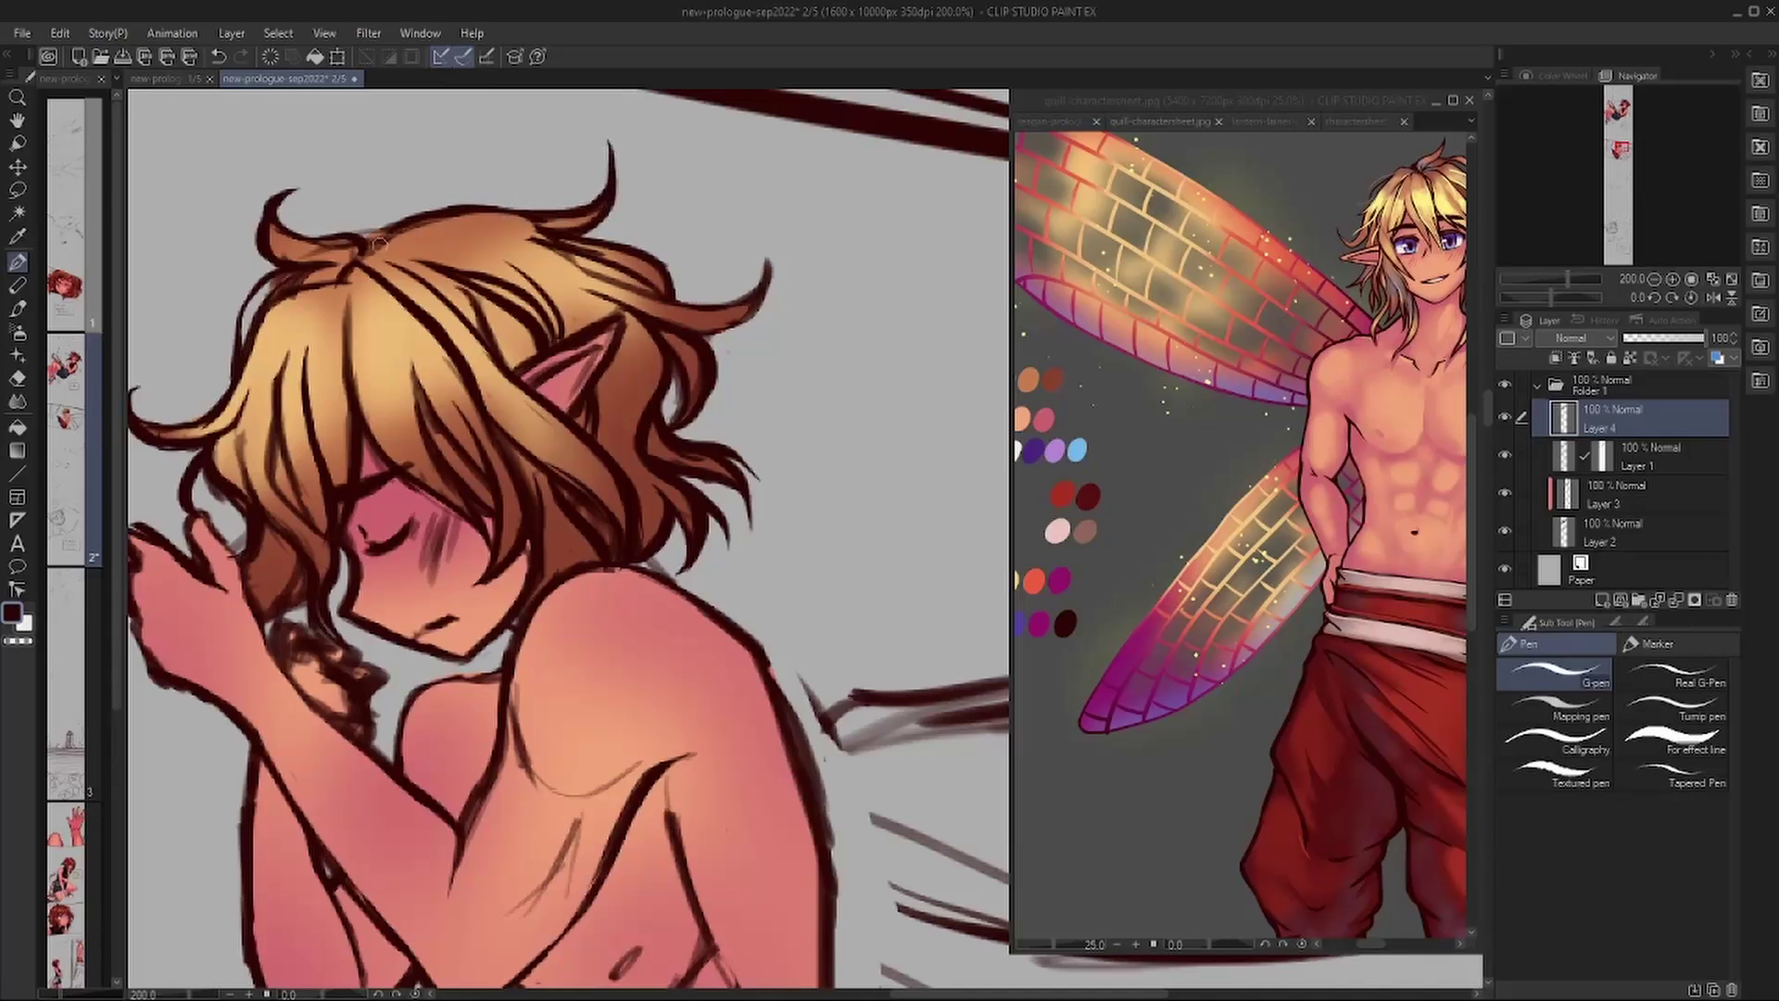
# Airbrush light blue from the character sheet palette onto the back and lower locks of the blond elf's hair on Layer 4.
pyautogui.press('b')
pyautogui.keyDown('alt'); pyautogui.click(1076, 450); pyautogui.keyUp('alt')
pyautogui.moveTo(1077, 450); pyautogui.dragTo(1145, 440)
pyautogui.moveTo(617, 385); pyautogui.dragTo(639, 450)
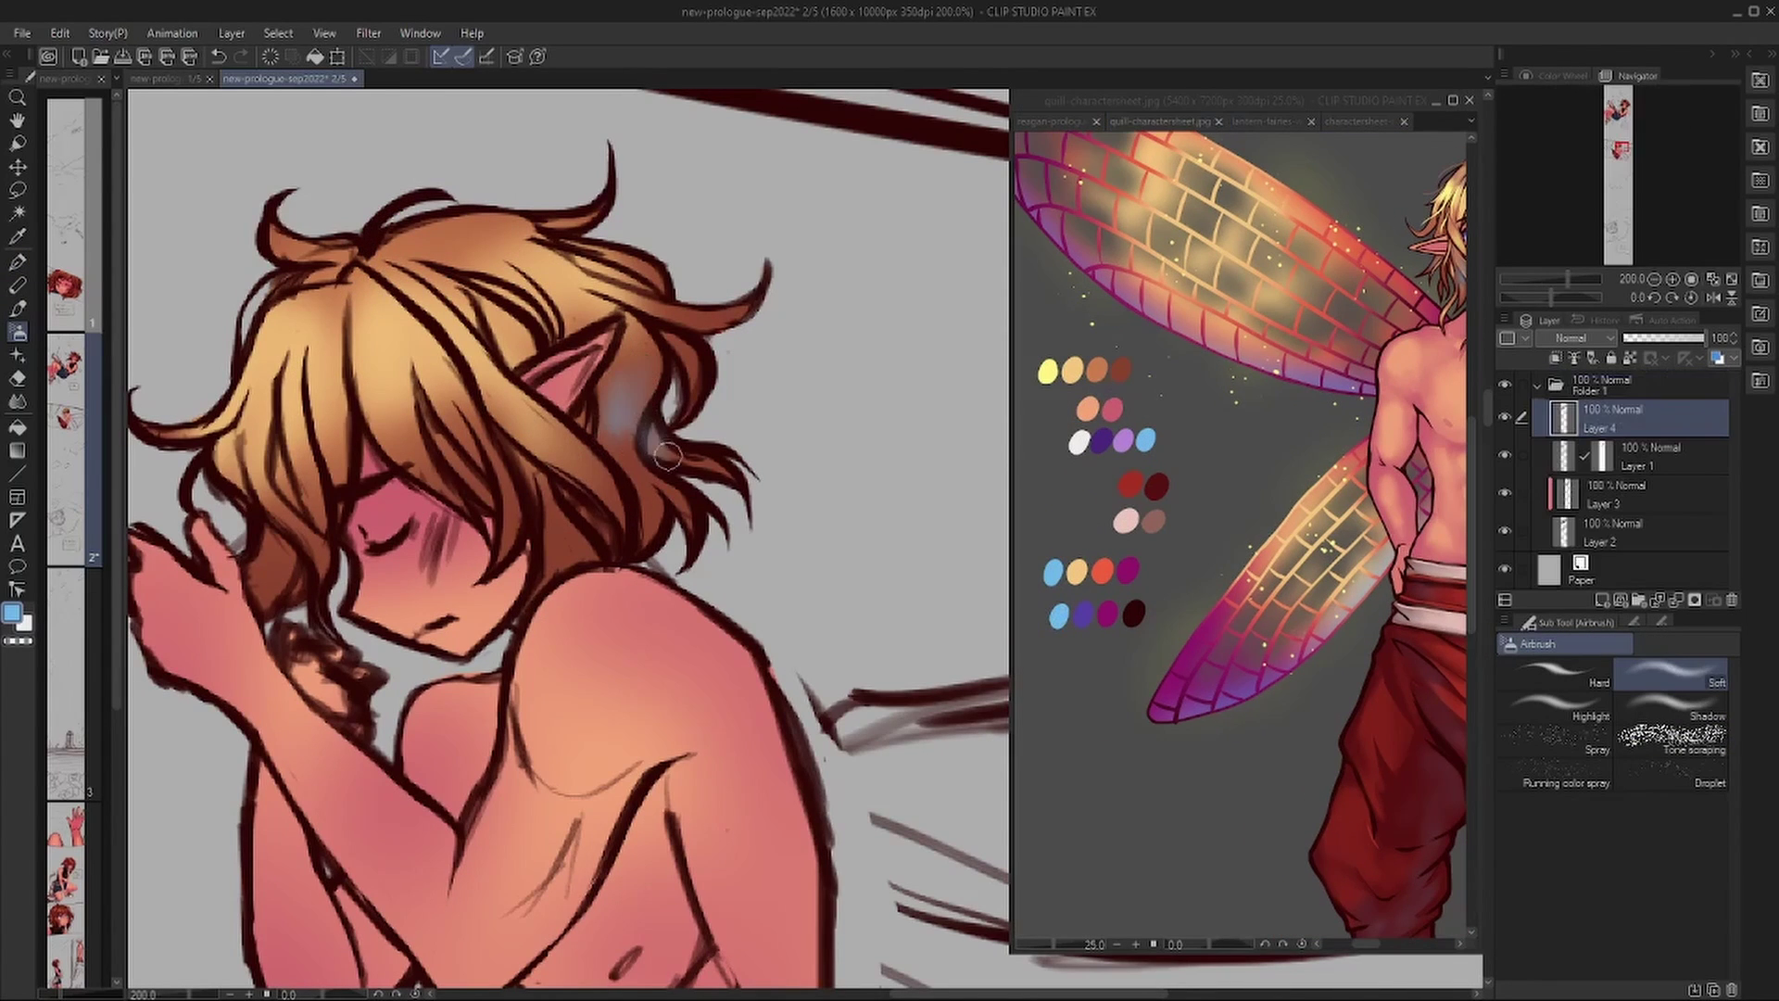
pyautogui.moveTo(542, 477); pyautogui.dragTo(556, 556)
pyautogui.moveTo(681, 333); pyautogui.dragTo(686, 385)
pyautogui.moveTo(644, 298); pyautogui.dragTo(705, 315)
pyautogui.moveTo(278, 579); pyautogui.dragTo(275, 537)
# Paint pale golden highlight strands through the blond elf's hair and brown shadows at the crown and among the back locks with the G-pen.
pyautogui.press('p')
pyautogui.moveTo(366, 287); pyautogui.dragTo(324, 421)
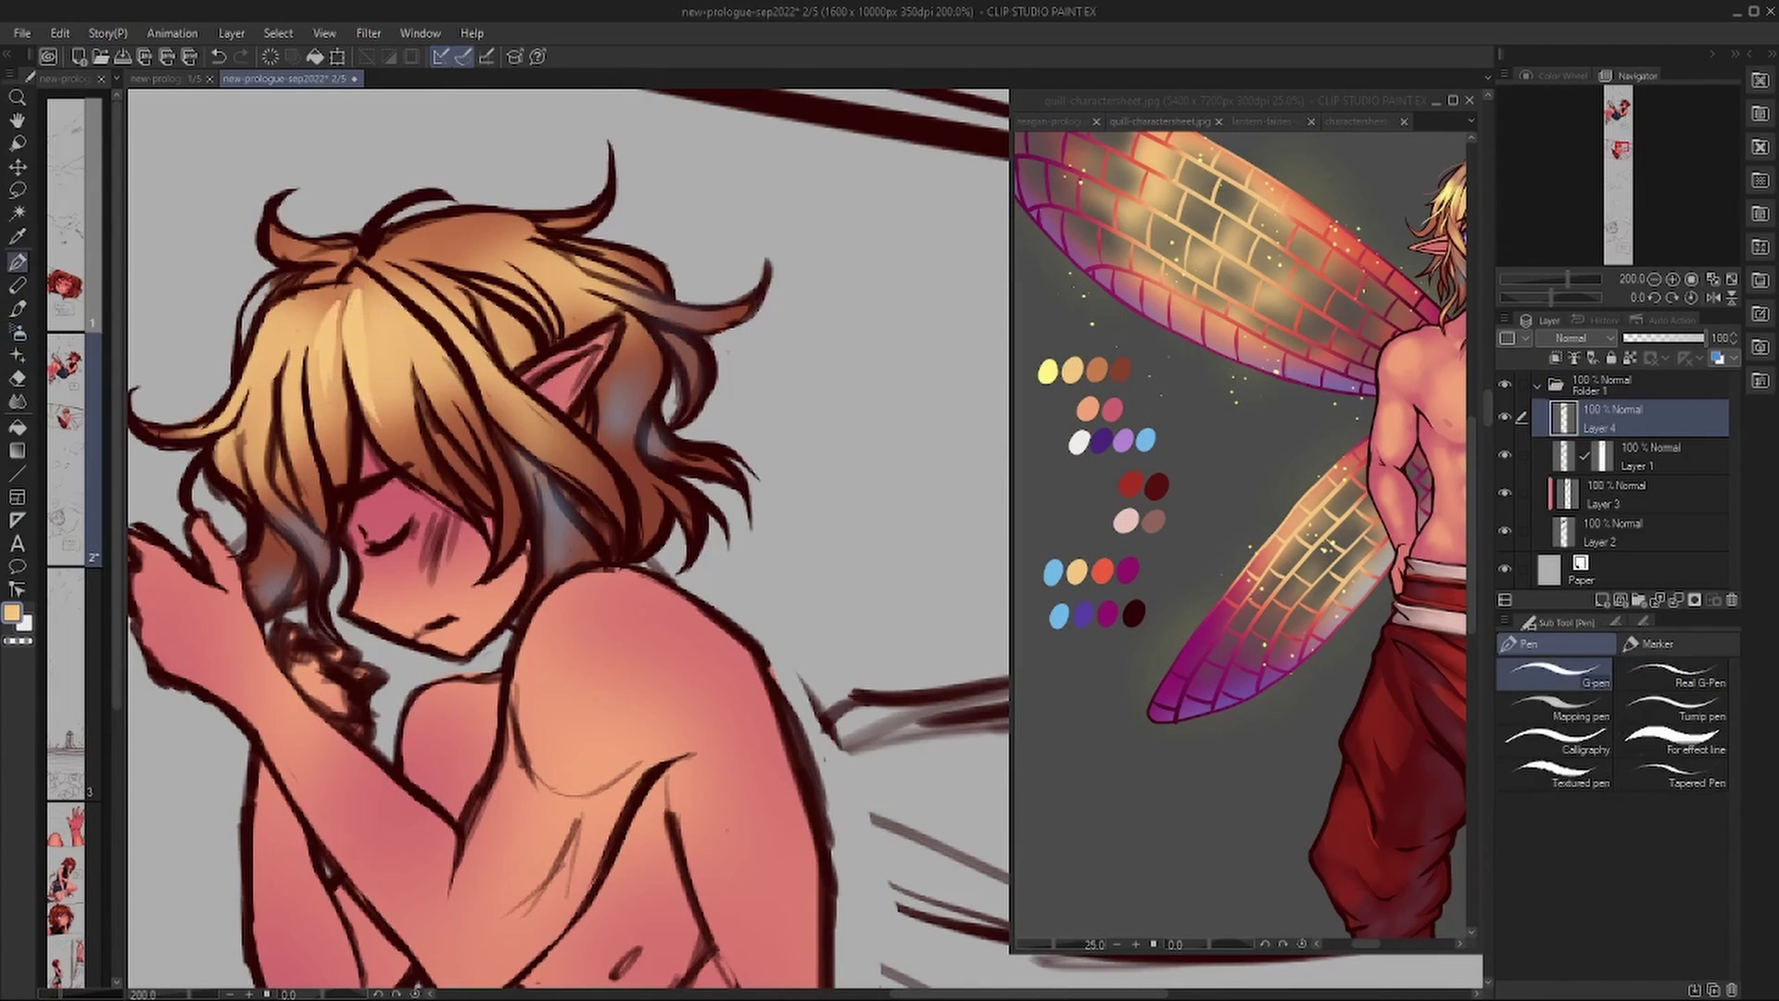
pyautogui.moveTo(315, 297); pyautogui.dragTo(274, 421)
pyautogui.moveTo(389, 292); pyautogui.dragTo(371, 394)
pyautogui.moveTo(472, 283); pyautogui.dragTo(389, 431)
pyautogui.moveTo(542, 283); pyautogui.dragTo(482, 394)
pyautogui.moveTo(551, 248); pyautogui.dragTo(417, 305)
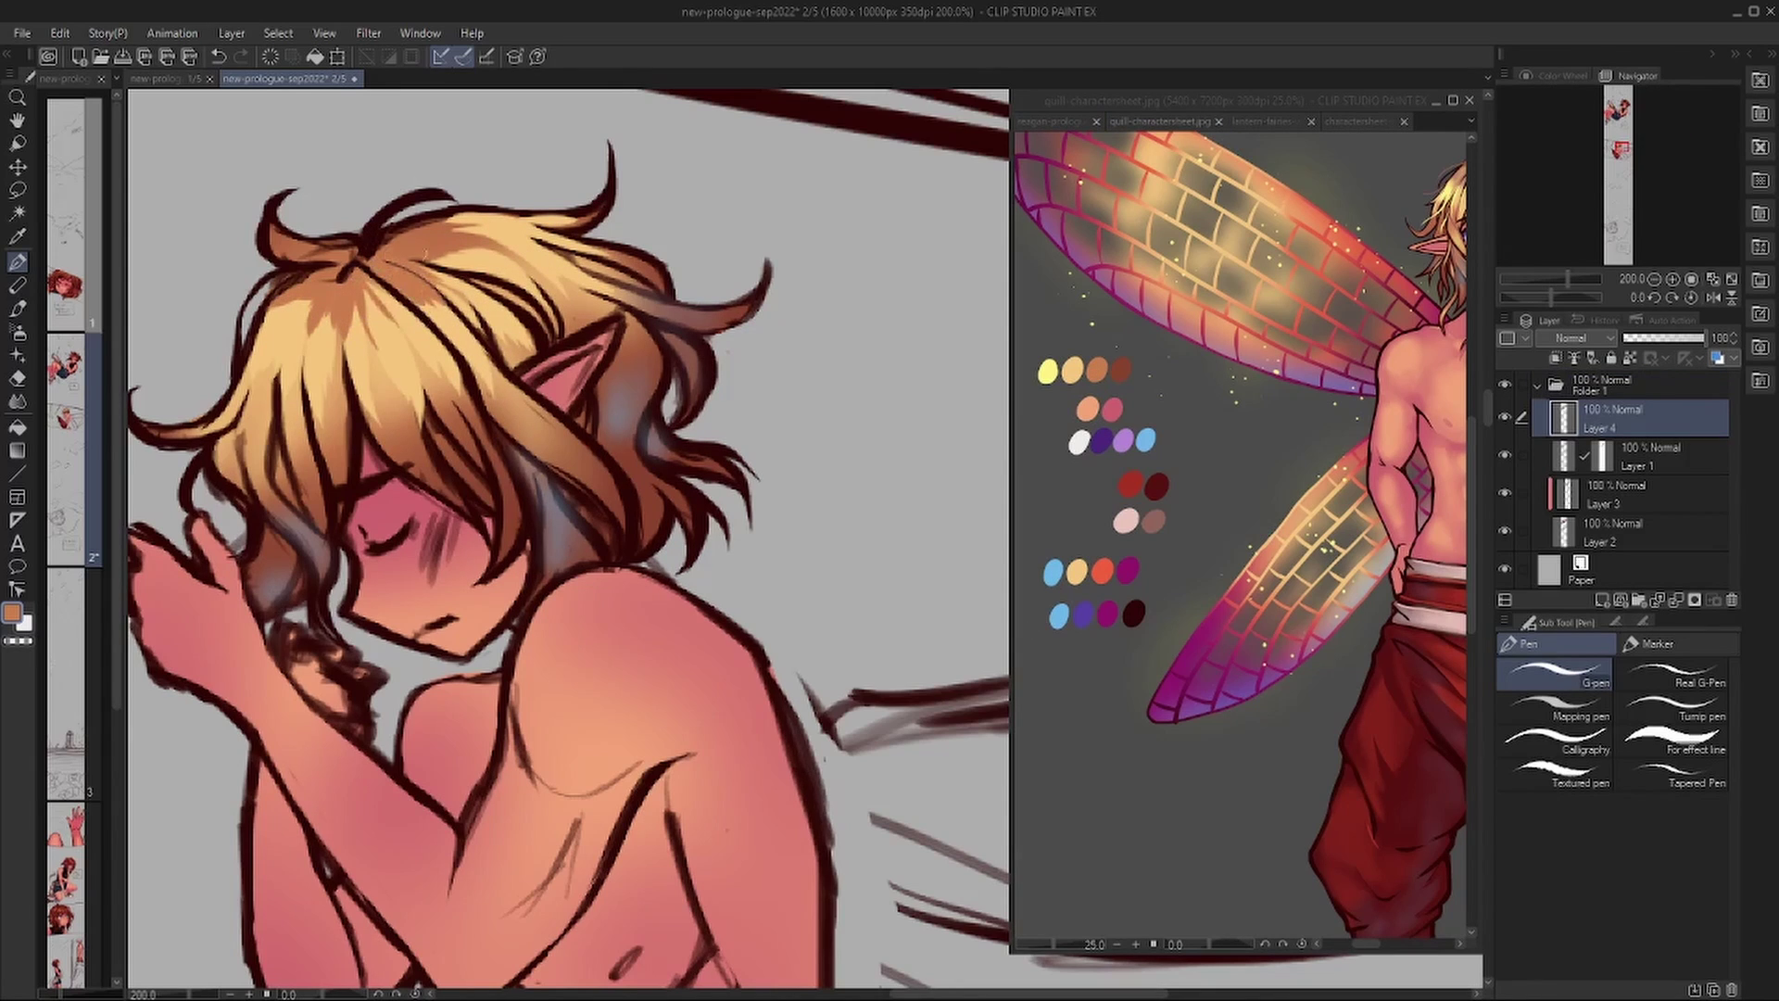
pyautogui.keyDown('alt'); pyautogui.click(380, 264); pyautogui.keyUp('alt')
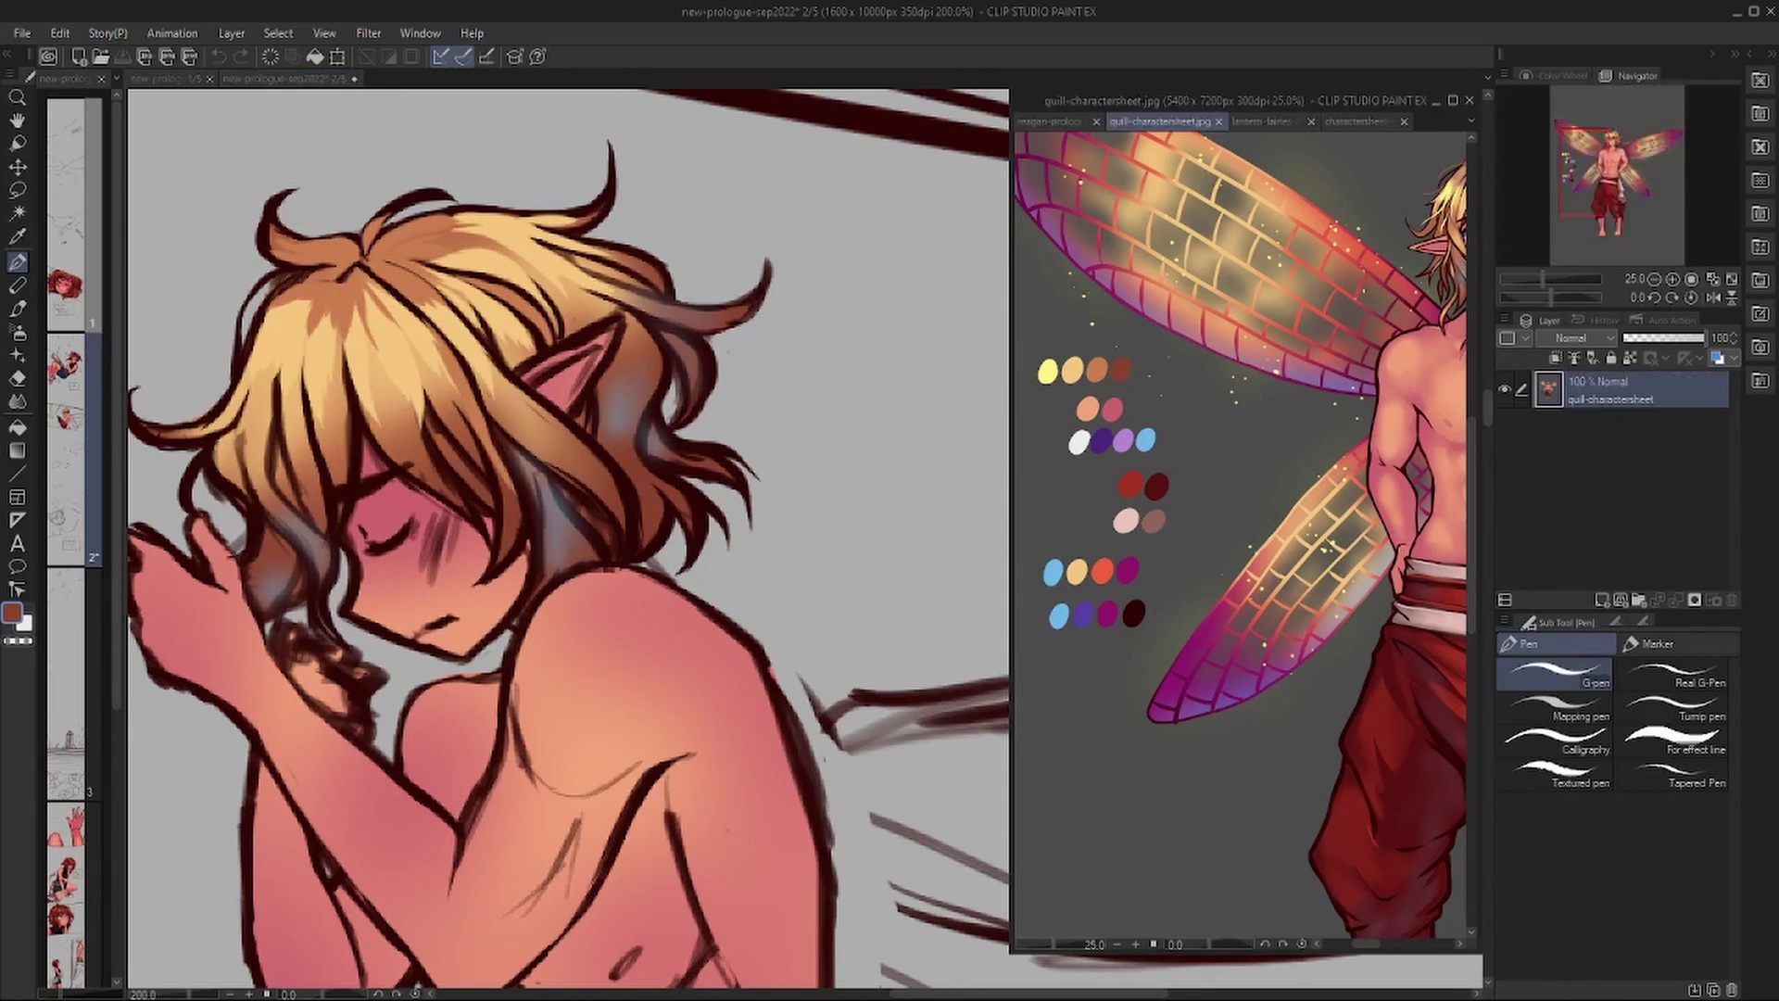
pyautogui.moveTo(362, 248); pyautogui.dragTo(313, 262)
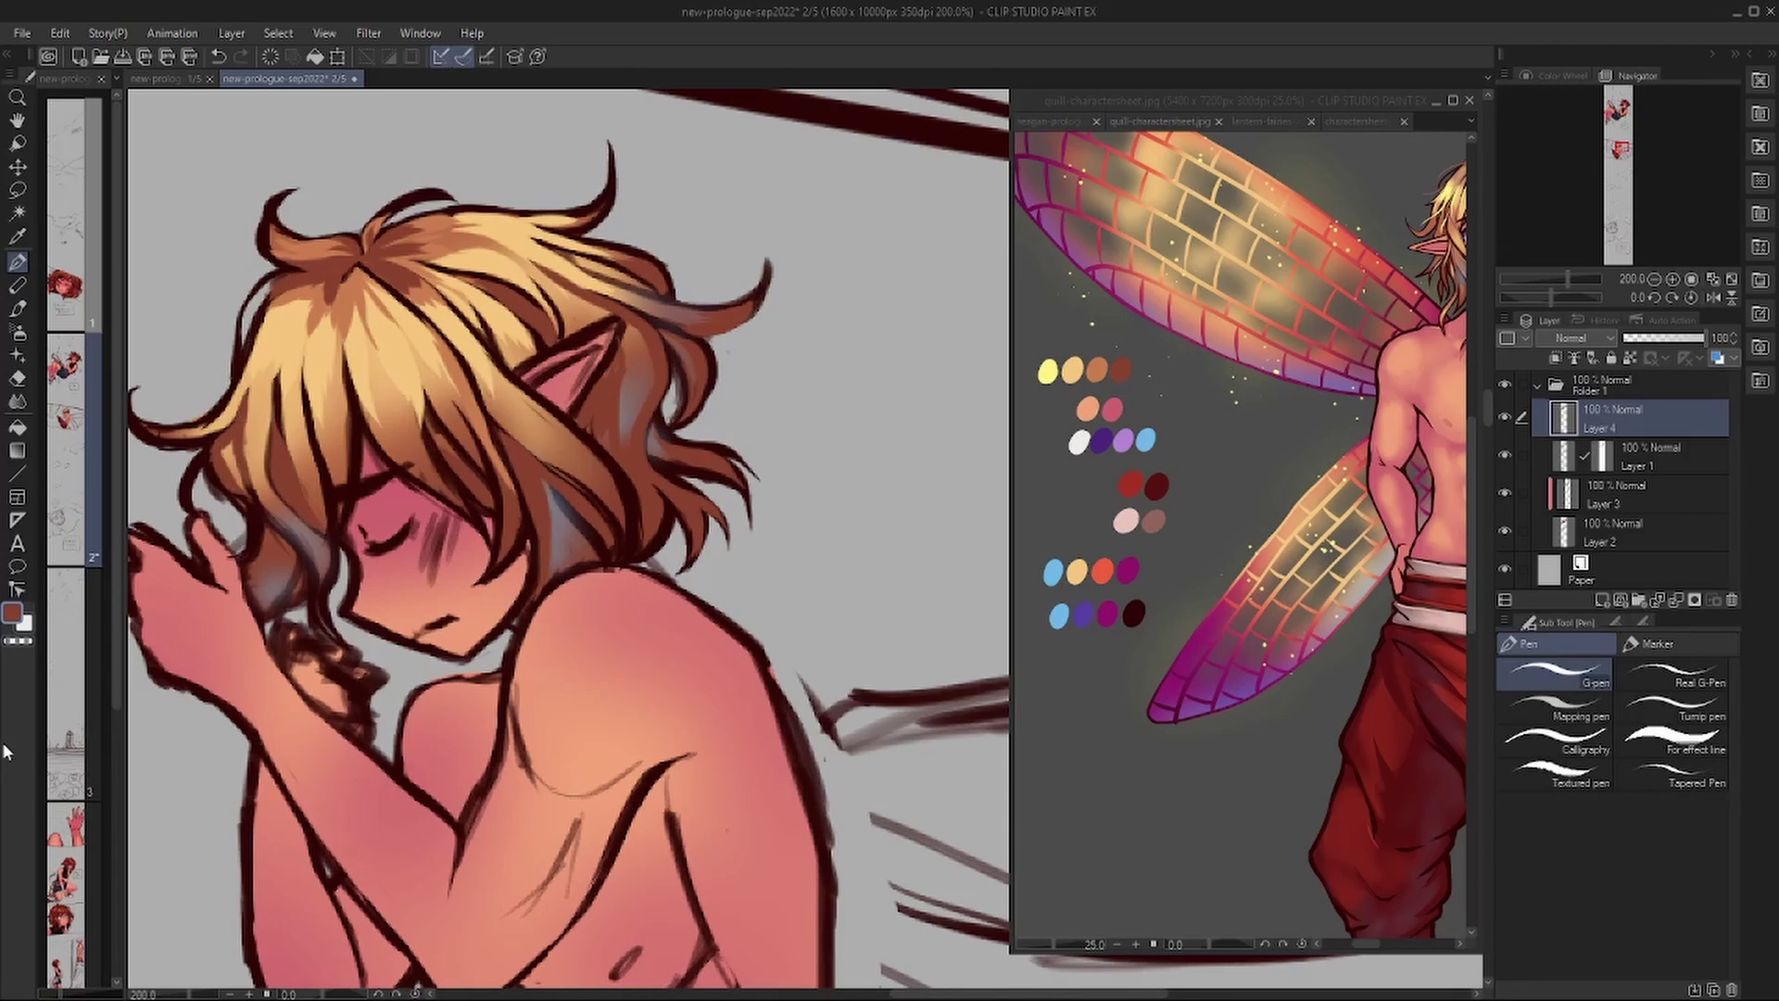
# Soften the blond elf's mouth lines with sampled skin colour and paint over the pointed ear's outlines in pink and brown.
pyautogui.moveTo(271, 532); pyautogui.dragTo(365, 456)
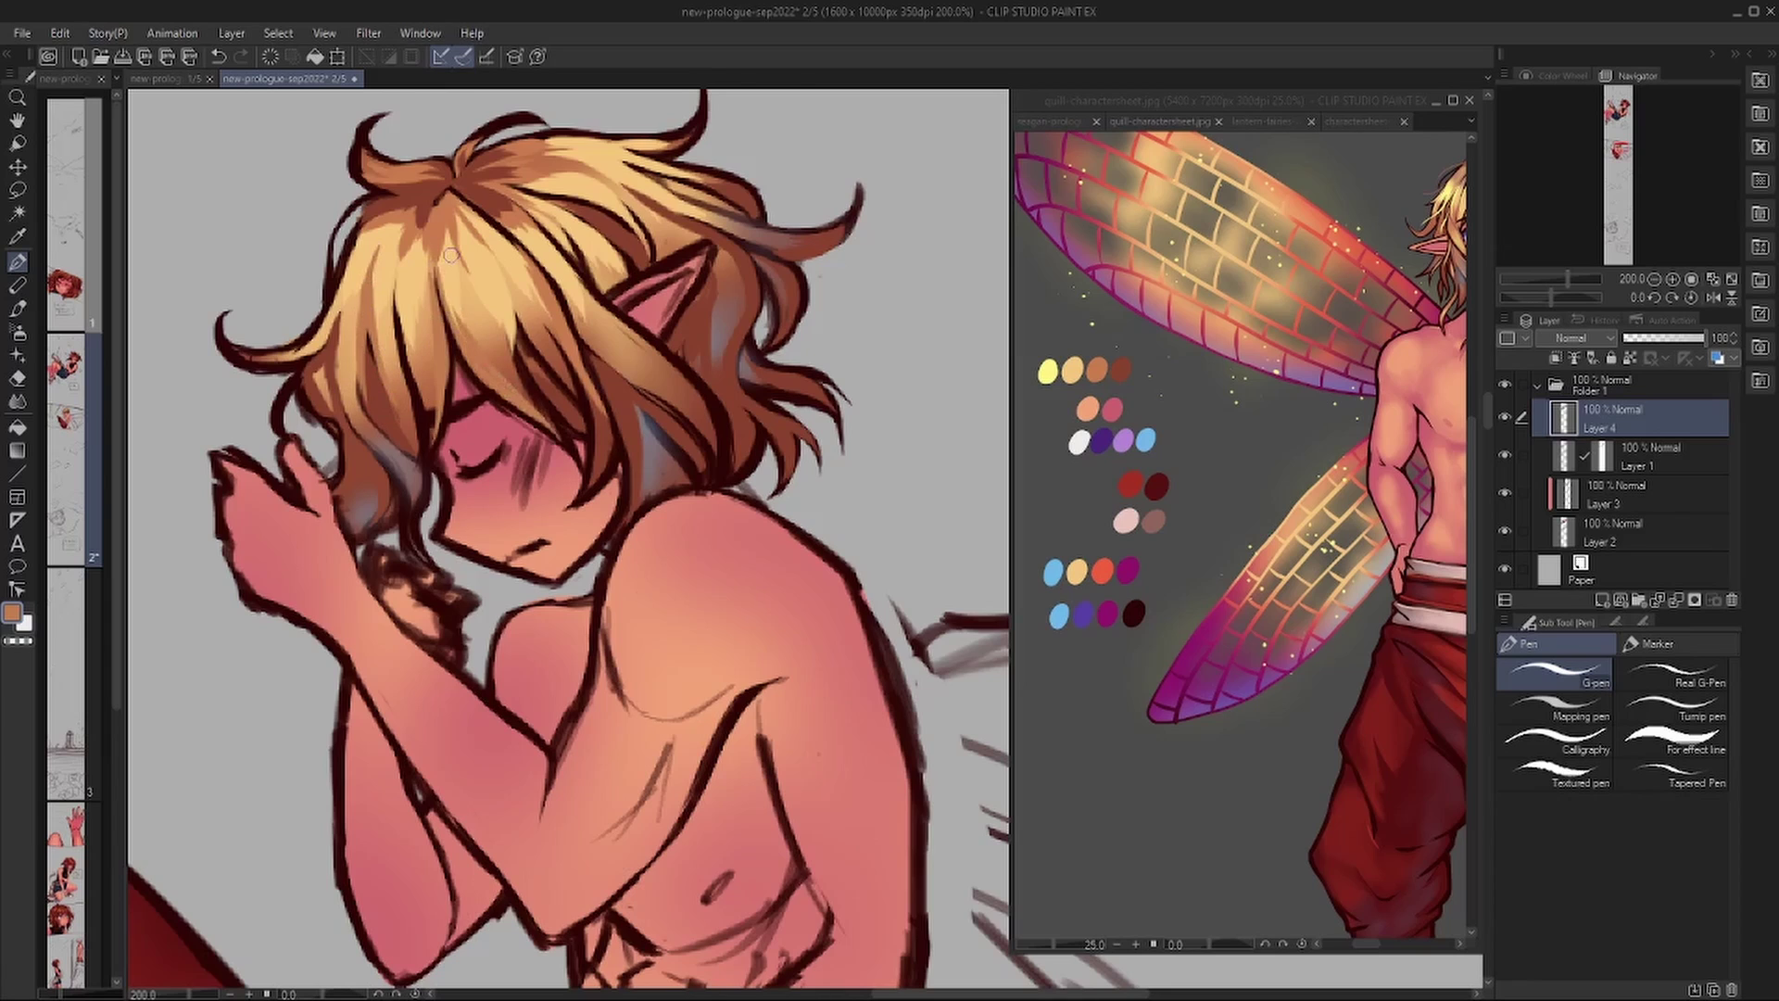
pyautogui.keyDown('alt'); pyautogui.click(452, 493); pyautogui.keyUp('alt')
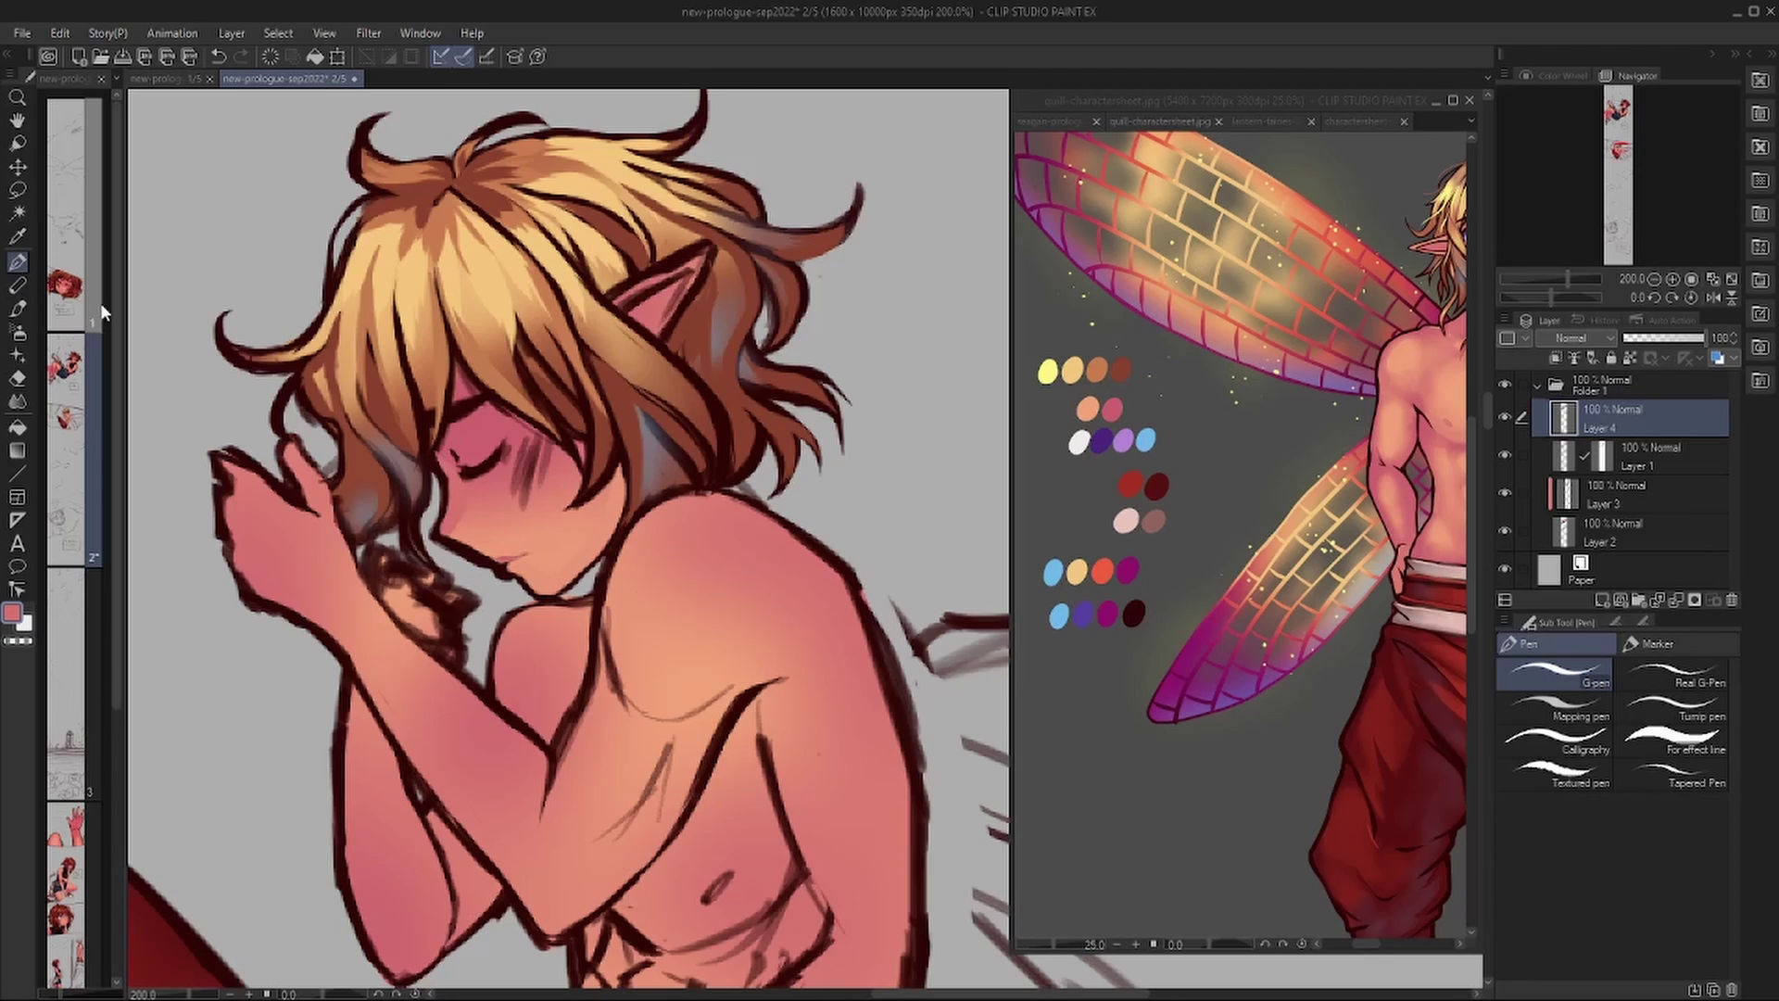
pyautogui.keyDown('alt'); pyautogui.click(687, 332); pyautogui.keyUp('alt')
pyautogui.moveTo(683, 345)
pyautogui.mouseDown()
pyautogui.moveTo(619, 295)
pyautogui.moveTo(714, 250)
pyautogui.mouseUp()
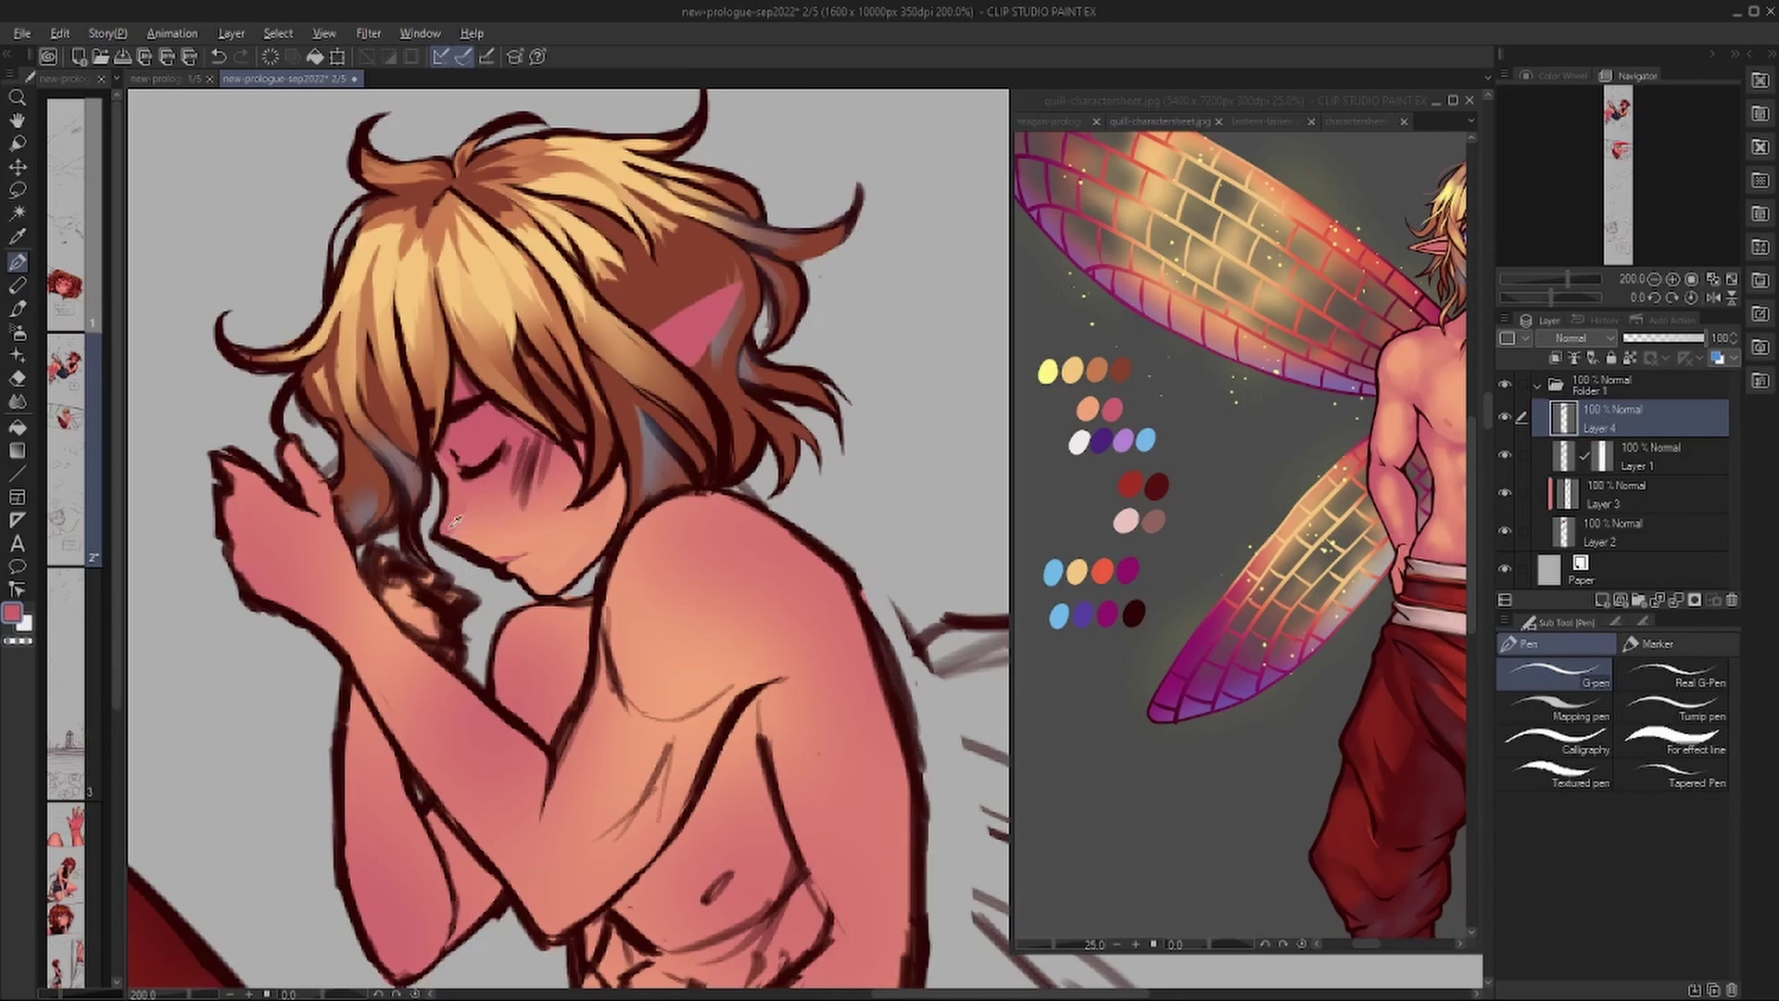
# Blend the brown and golden tones at the blond elf's crown and above the ear with the fave chalk brush, using sampled hair colours.
pyautogui.click(16, 308)
pyautogui.keyDown('alt'); pyautogui.click(505, 176); pyautogui.keyUp('alt')
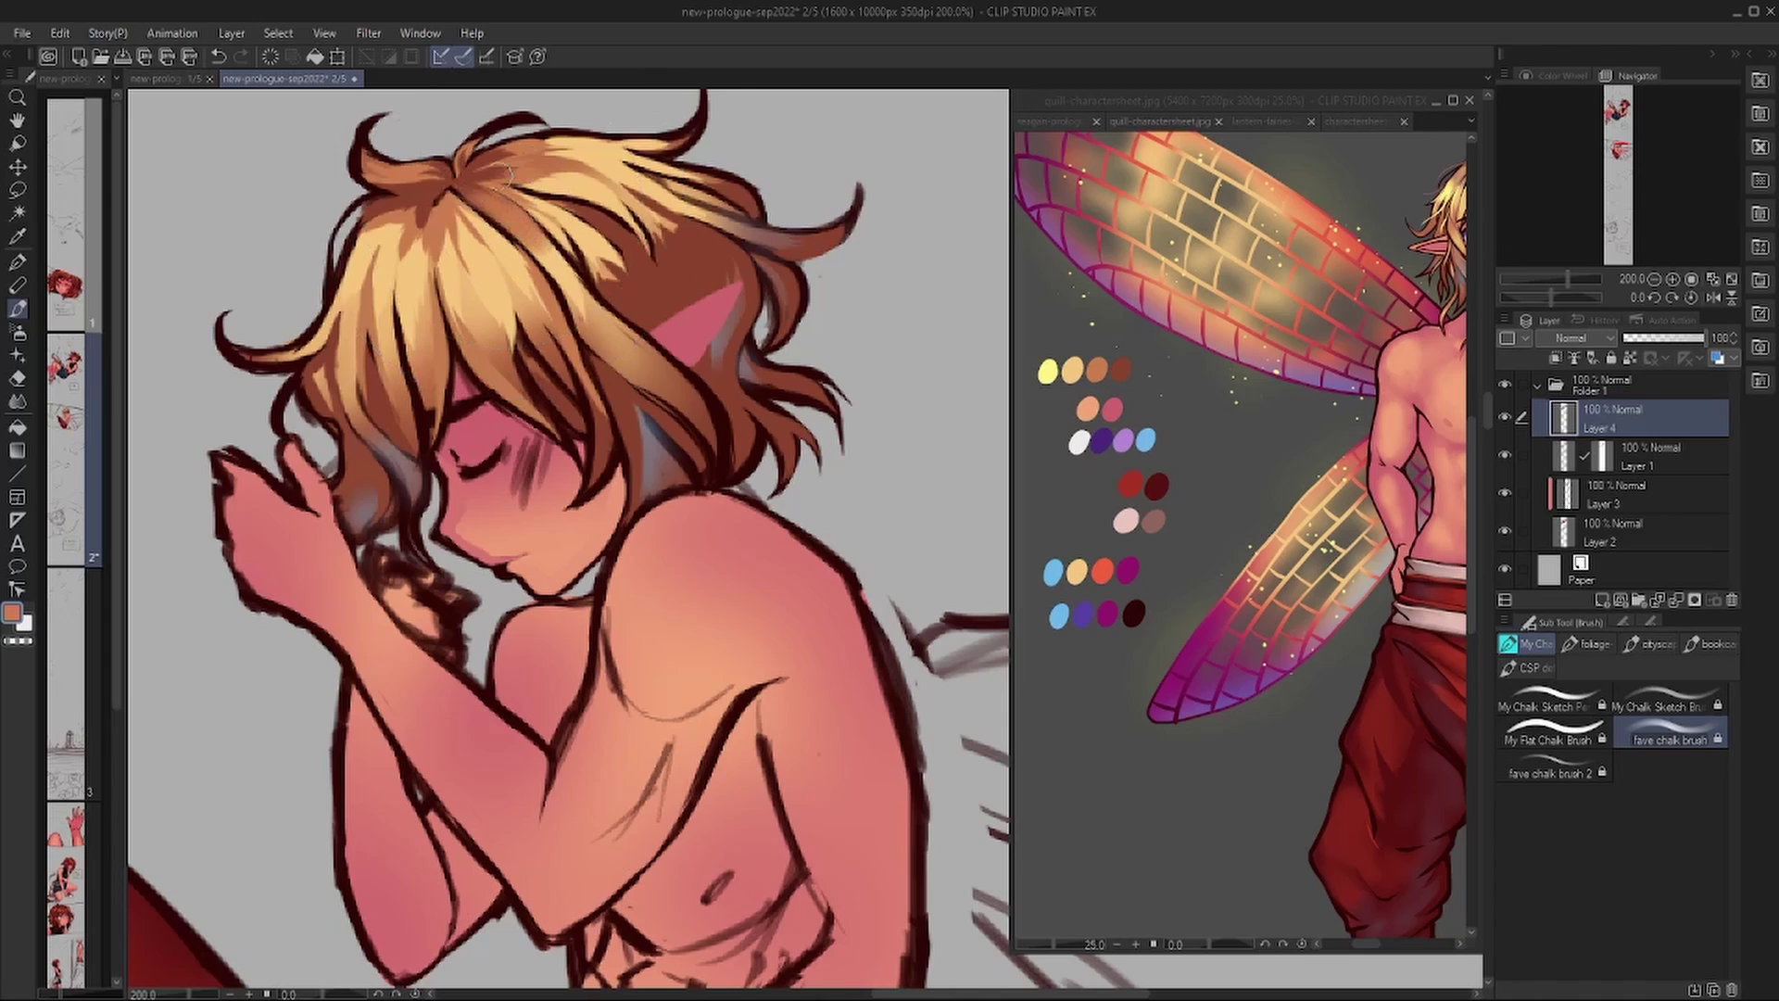
pyautogui.keyDown('alt'); pyautogui.click(454, 229); pyautogui.keyUp('alt')
pyautogui.moveTo(447, 217); pyautogui.dragTo(471, 267)
pyautogui.moveTo(417, 223); pyautogui.dragTo(363, 243)
pyautogui.keyDown('alt'); pyautogui.click(593, 218); pyautogui.keyUp('alt')
pyautogui.moveTo(660, 223); pyautogui.dragTo(690, 295)
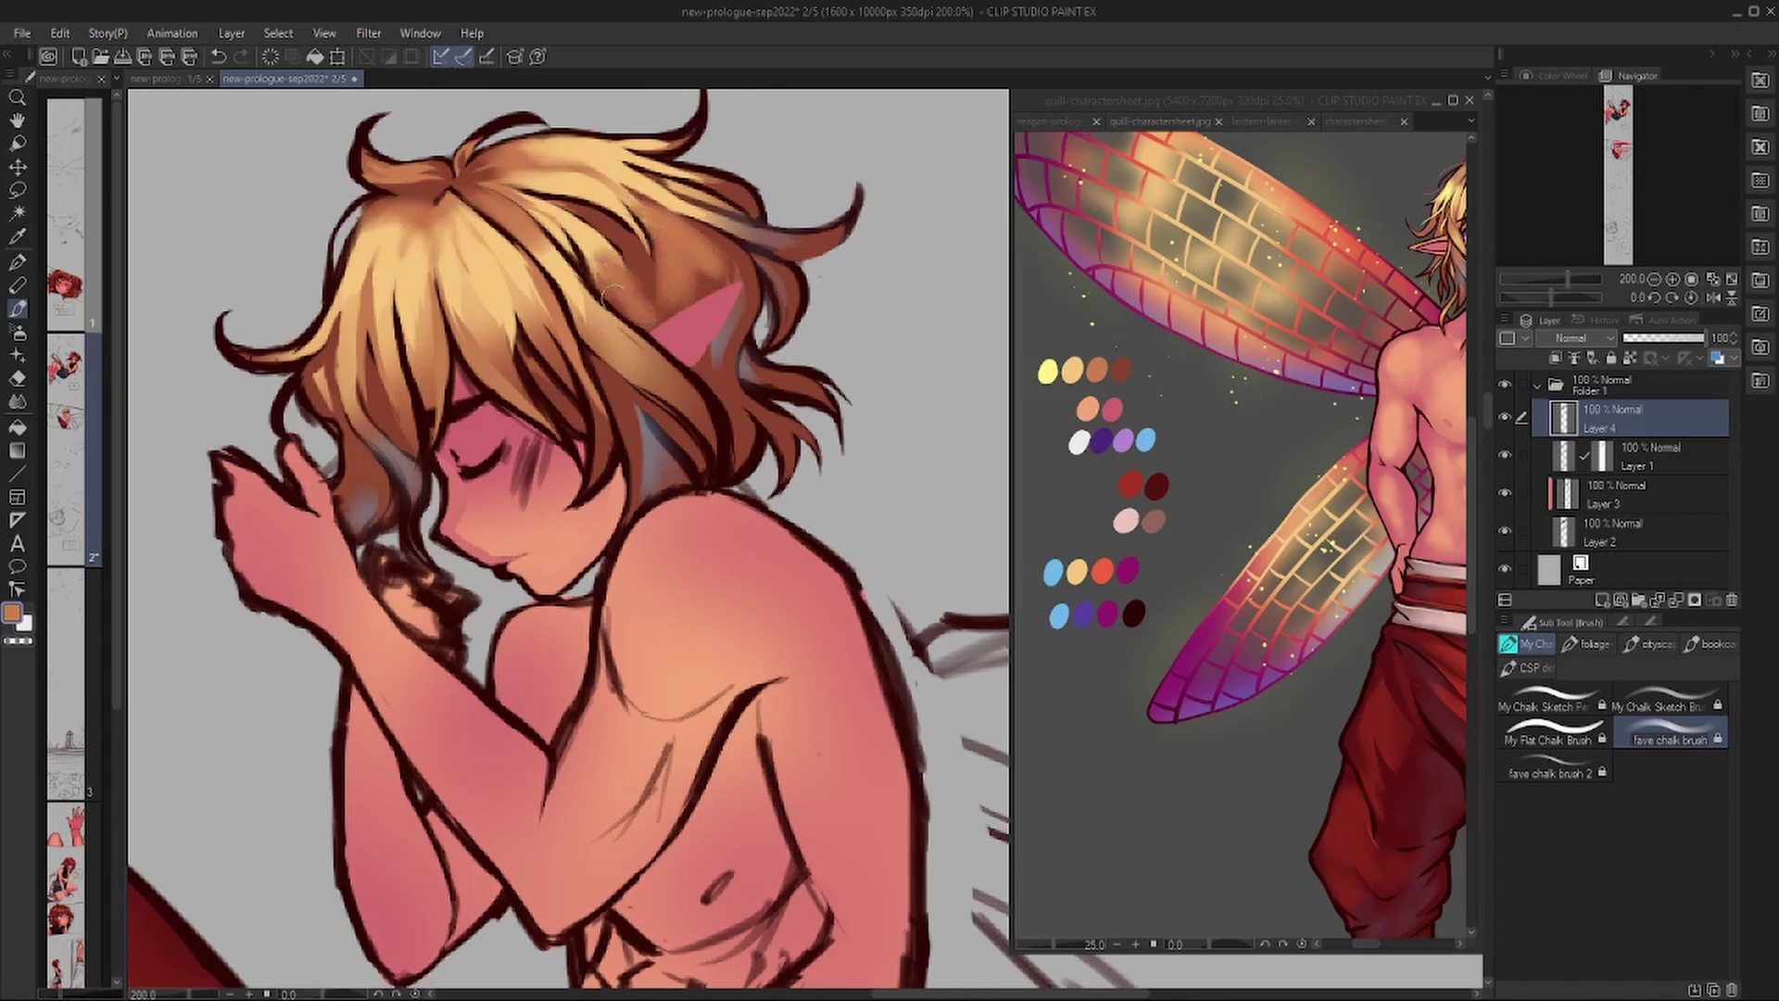
# Blend the blond elf's hair around the ear and jaw, and add bright yellow highlights to the front locks.
pyautogui.moveTo(586, 232); pyautogui.dragTo(639, 306)
pyautogui.moveTo(607, 380); pyautogui.dragTo(635, 449)
pyautogui.keyDown('alt'); pyautogui.click(370, 250); pyautogui.keyUp('alt')
pyautogui.moveTo(371, 258); pyautogui.dragTo(364, 319)
# Paint thin yellow and golden G-pen strands past the elf's ear, around the crown curls and through the locks beside the face.
pyautogui.press('p')
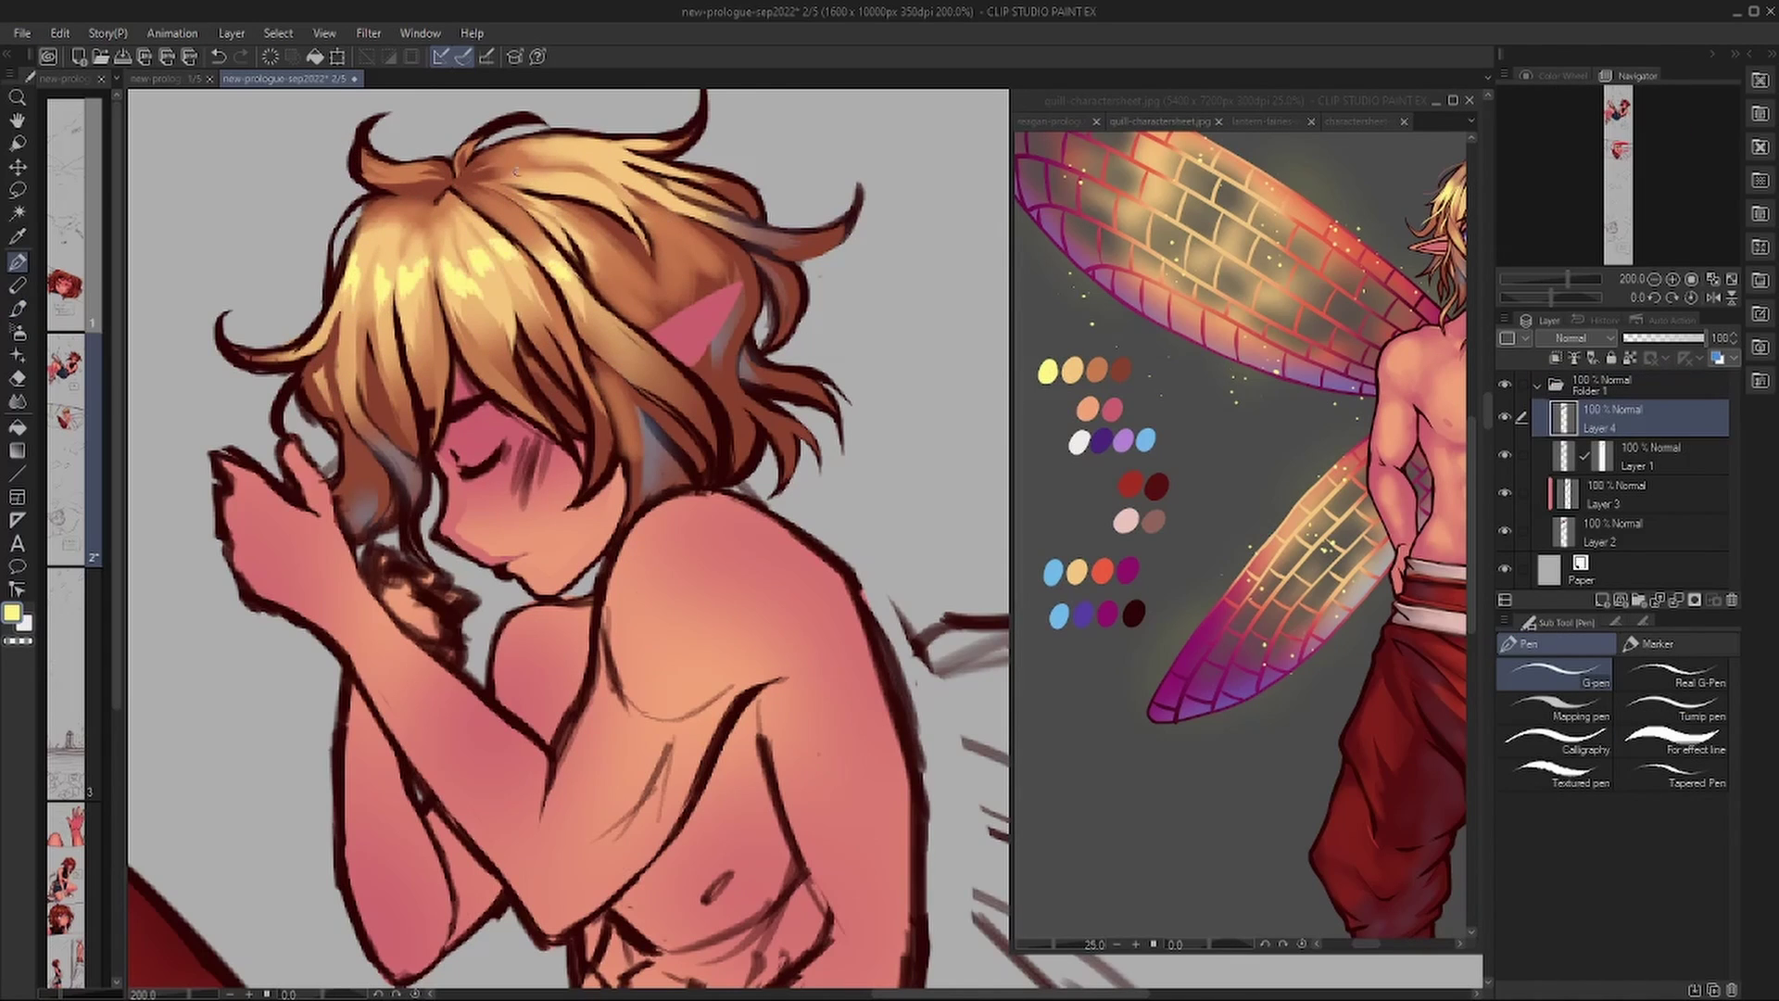
pyautogui.moveTo(640, 325); pyautogui.dragTo(765, 443)
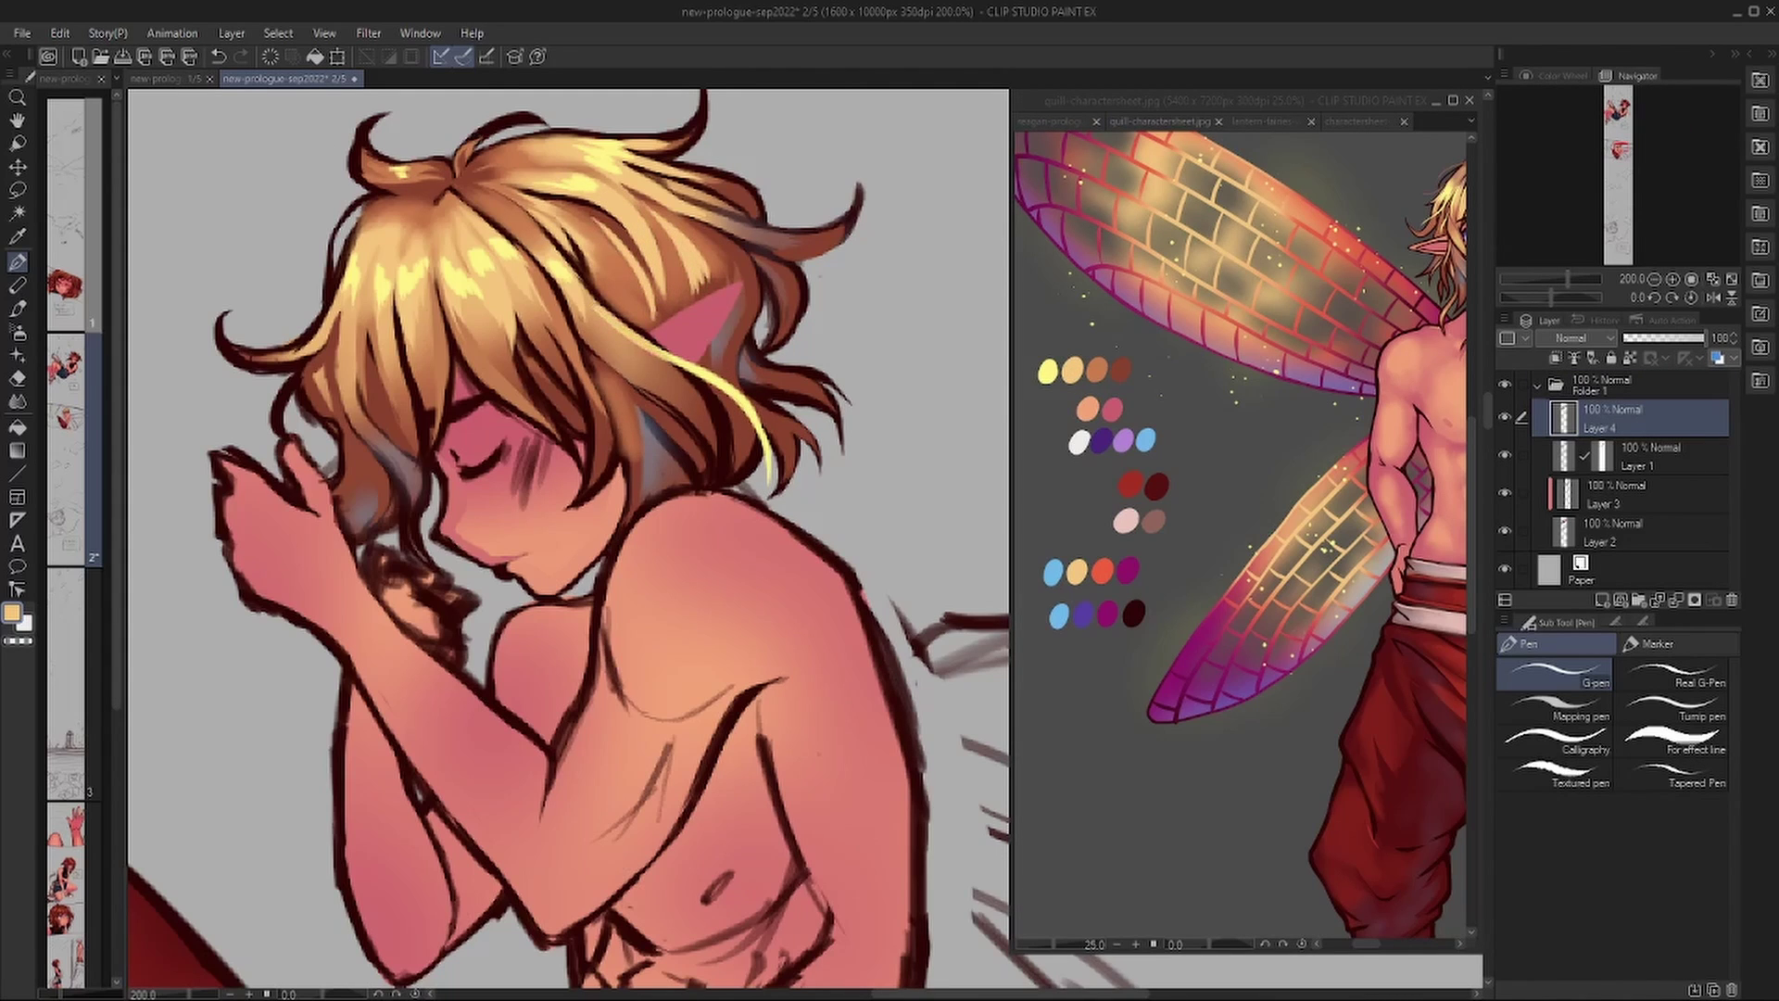
pyautogui.moveTo(361, 235); pyautogui.dragTo(383, 202)
pyautogui.moveTo(456, 170); pyautogui.dragTo(474, 116)
pyautogui.moveTo(537, 302); pyautogui.dragTo(560, 502)
pyautogui.moveTo(595, 354); pyautogui.dragTo(624, 504)
# Paint hard-edged pink shadows on the elf's shoulder, upper arm and back down to the waist, using pink from the character sheet palette.
pyautogui.keyDown('alt'); pyautogui.click(1112, 409); pyautogui.keyUp('alt')
pyautogui.moveTo(732, 667); pyautogui.dragTo(718, 417)
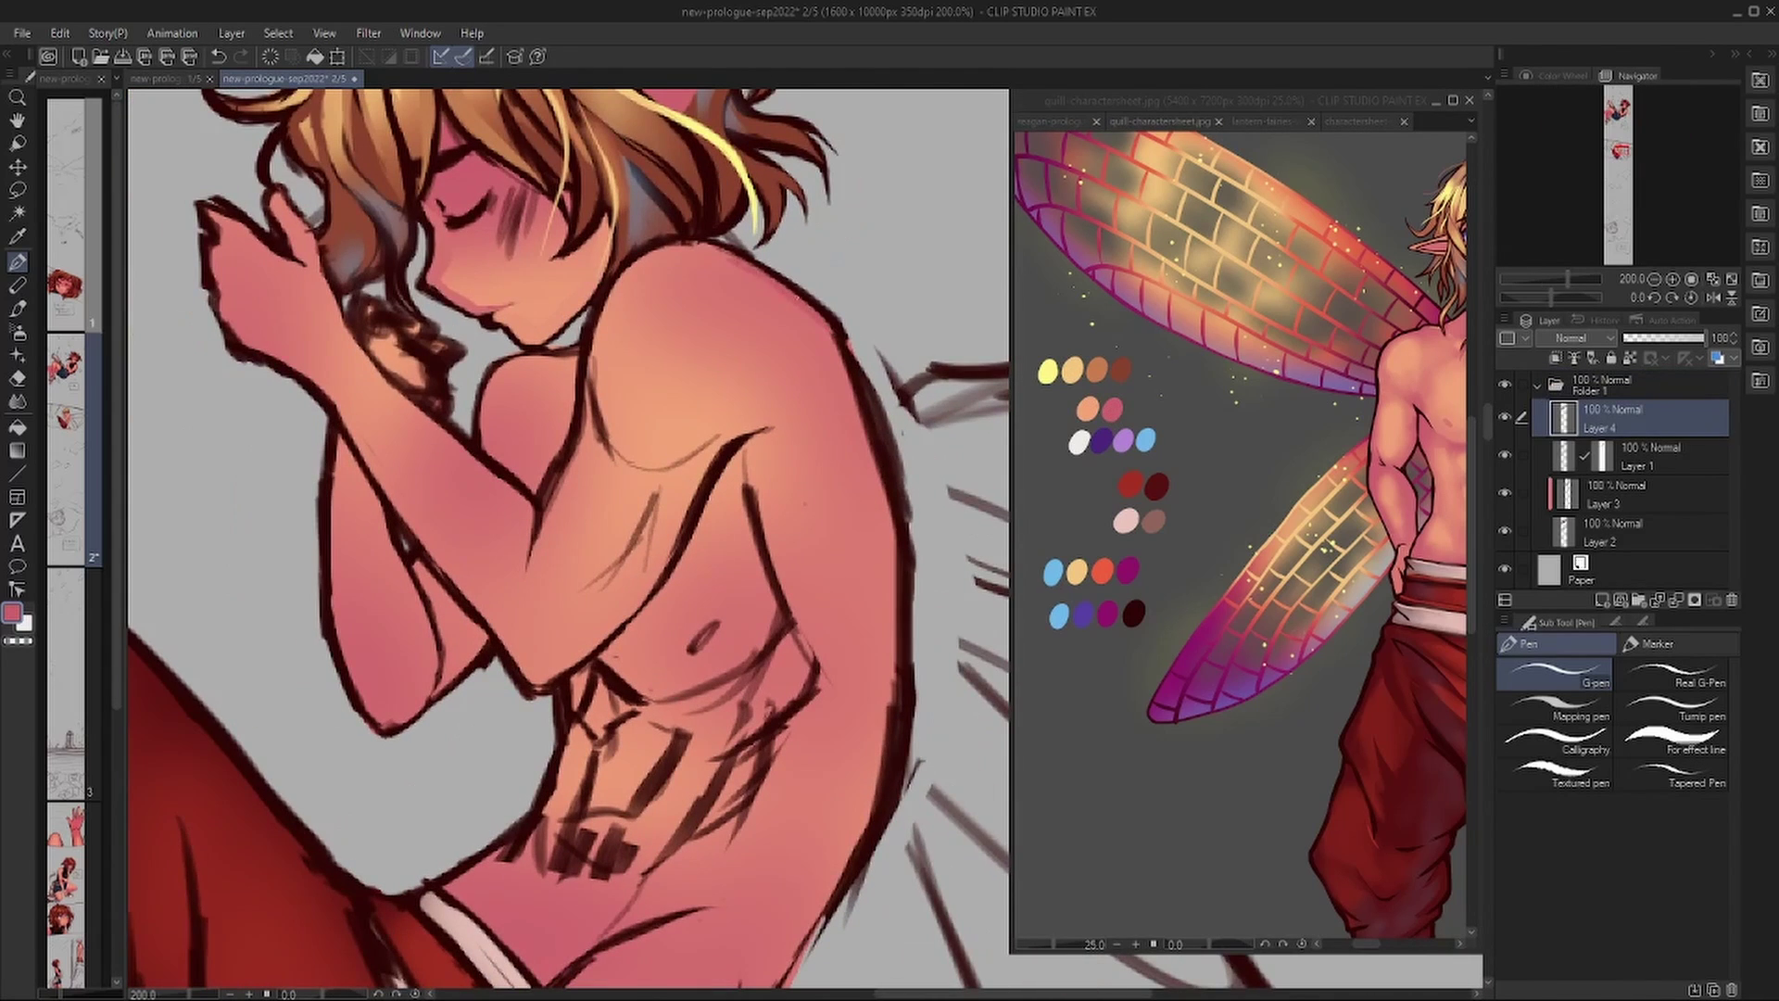
pyautogui.moveTo(621, 278); pyautogui.dragTo(777, 280)
pyautogui.moveTo(669, 245); pyautogui.dragTo(611, 458)
pyautogui.moveTo(722, 334); pyautogui.dragTo(839, 663)
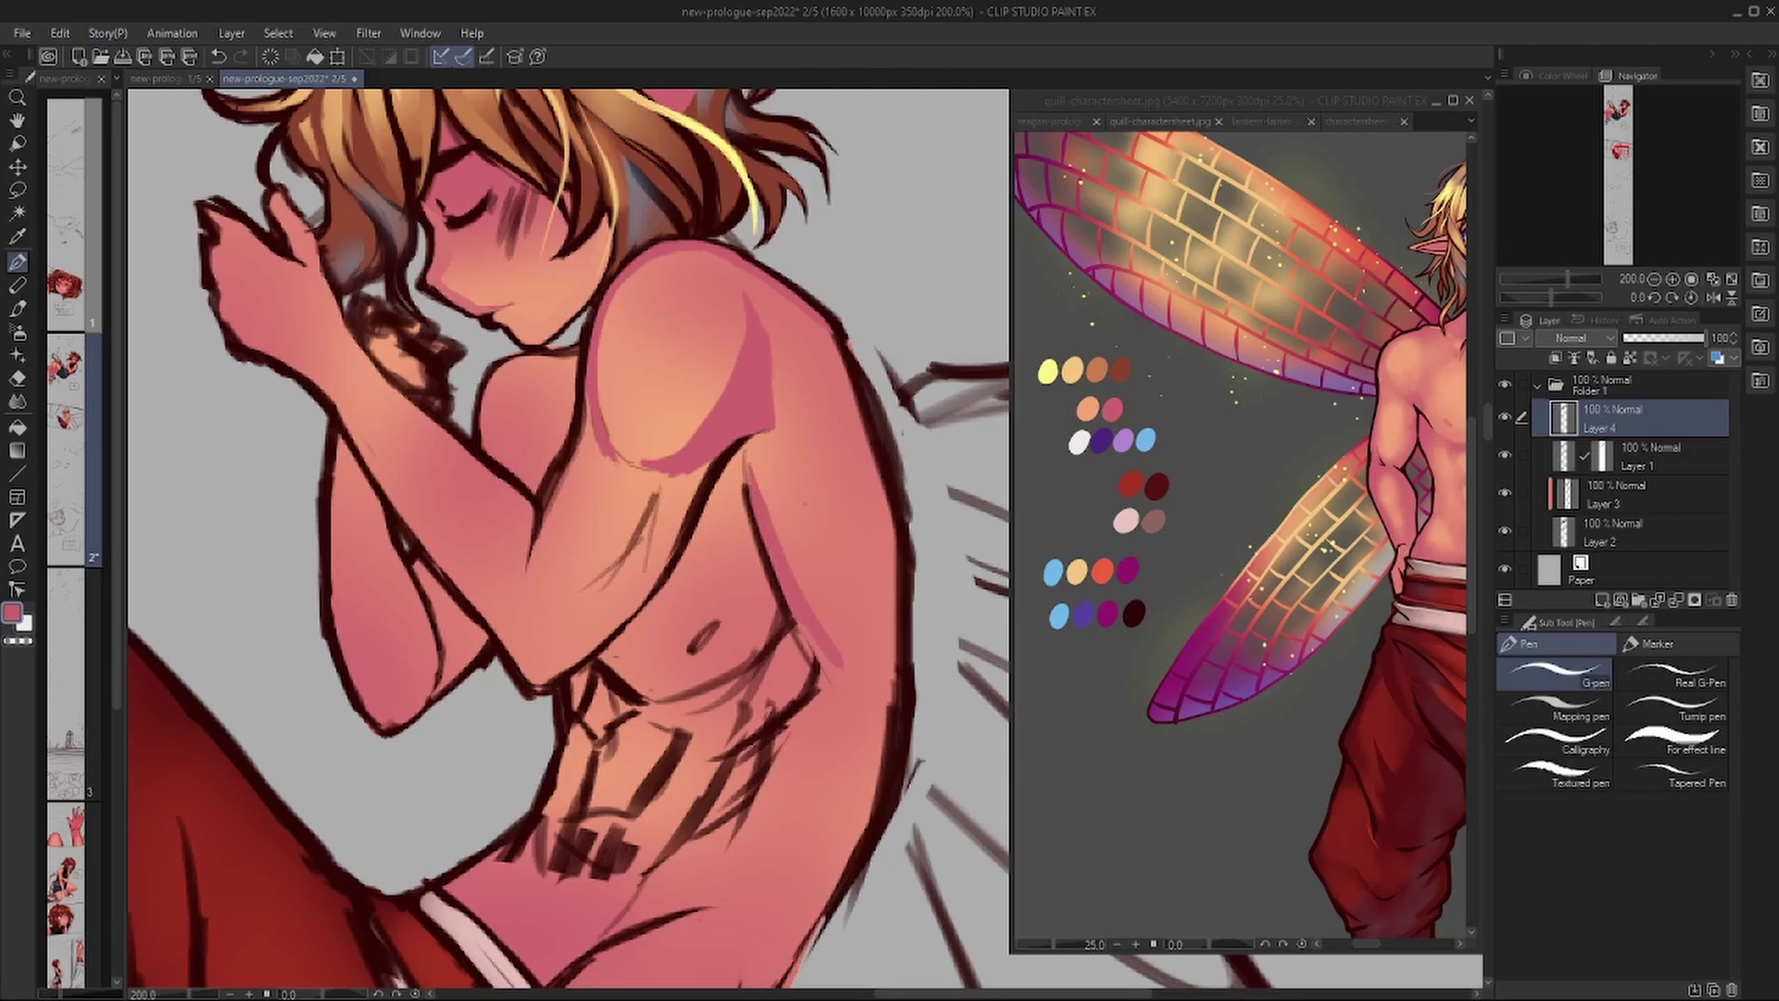
pyautogui.moveTo(802, 603); pyautogui.dragTo(894, 705)
pyautogui.scroll(-5, 766, 519)
pyautogui.moveTo(848, 482)
pyautogui.mouseDown()
pyautogui.moveTo(727, 797)
pyautogui.moveTo(788, 658)
pyautogui.mouseUp()
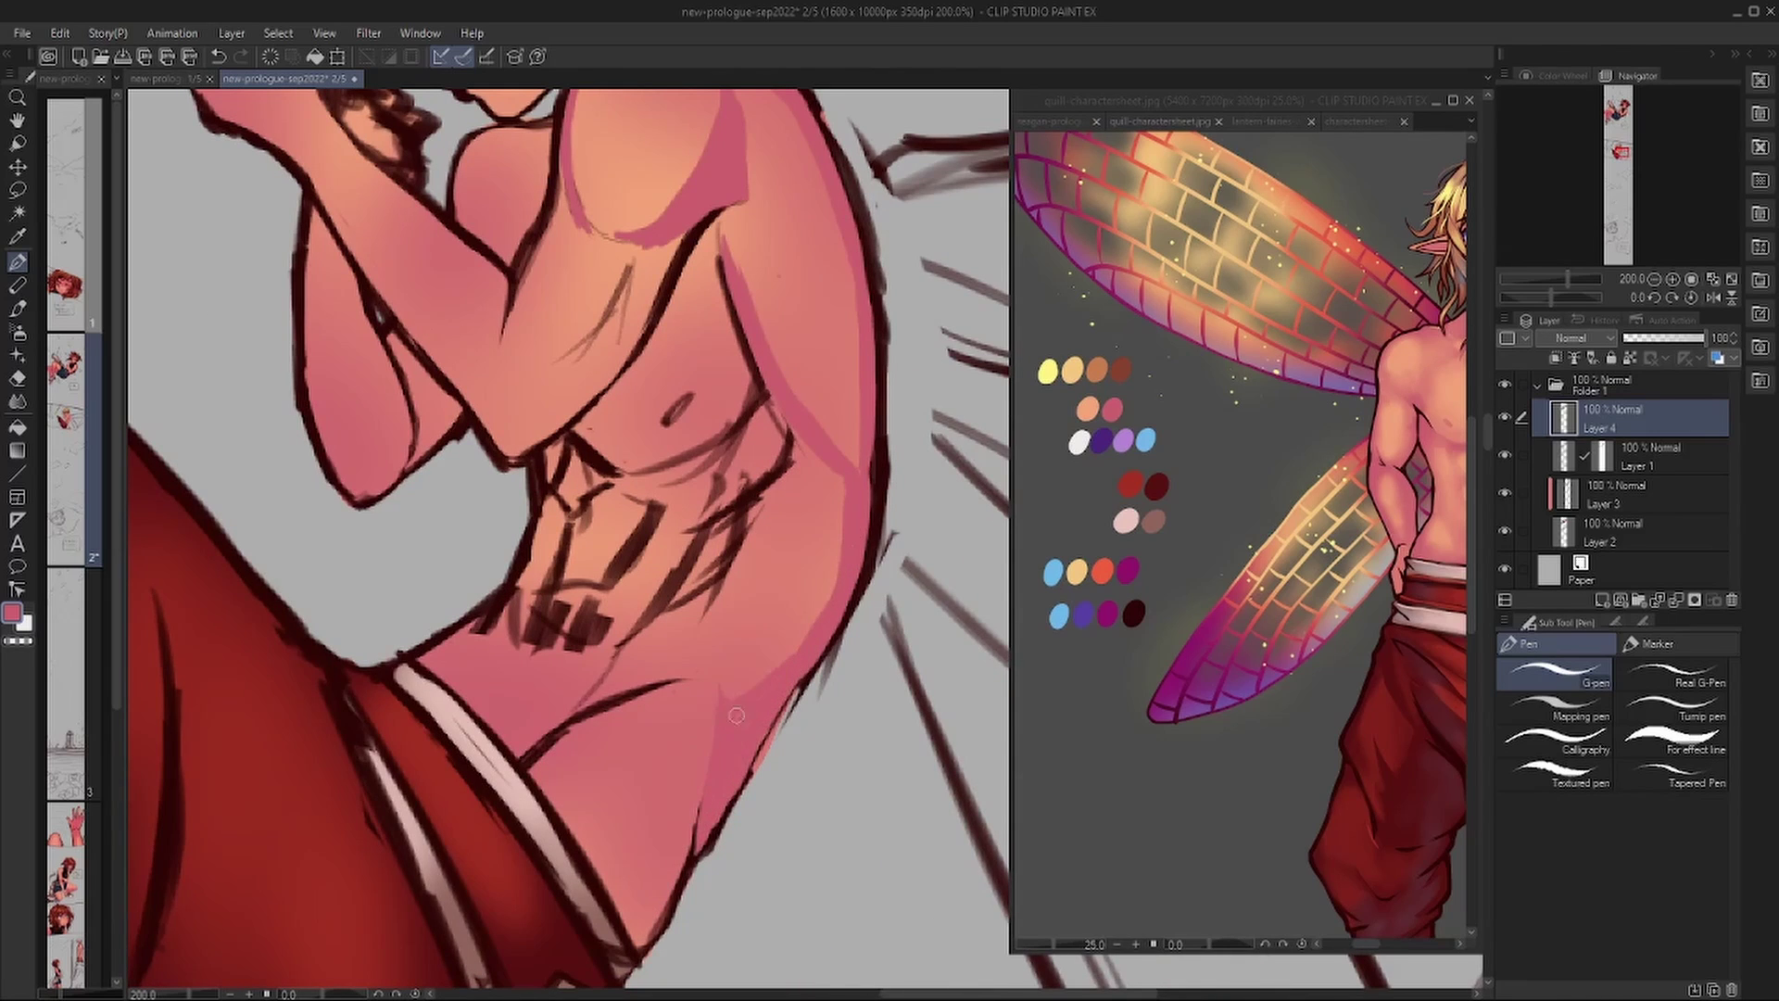
# Paint pink shadows on the elf's hip, below the chest and along both arms.
pyautogui.moveTo(574, 695); pyautogui.dragTo(648, 648)
pyautogui.moveTo(566, 445); pyautogui.dragTo(621, 472)
pyautogui.moveTo(756, 389)
pyautogui.mouseDown()
pyautogui.moveTo(734, 433)
pyautogui.moveTo(708, 213)
pyautogui.moveTo(556, 445)
pyautogui.mouseUp()
pyautogui.moveTo(635, 264)
pyautogui.mouseDown()
pyautogui.moveTo(508, 427)
pyautogui.moveTo(253, 119)
pyautogui.mouseUp()
pyautogui.moveTo(547, 129)
pyautogui.mouseDown()
pyautogui.moveTo(508, 264)
pyautogui.moveTo(454, 250)
pyautogui.mouseUp()
pyautogui.moveTo(463, 403); pyautogui.dragTo(413, 464)
pyautogui.moveTo(459, 333)
pyautogui.mouseDown()
pyautogui.moveTo(384, 487)
pyautogui.moveTo(315, 208)
pyautogui.mouseUp()
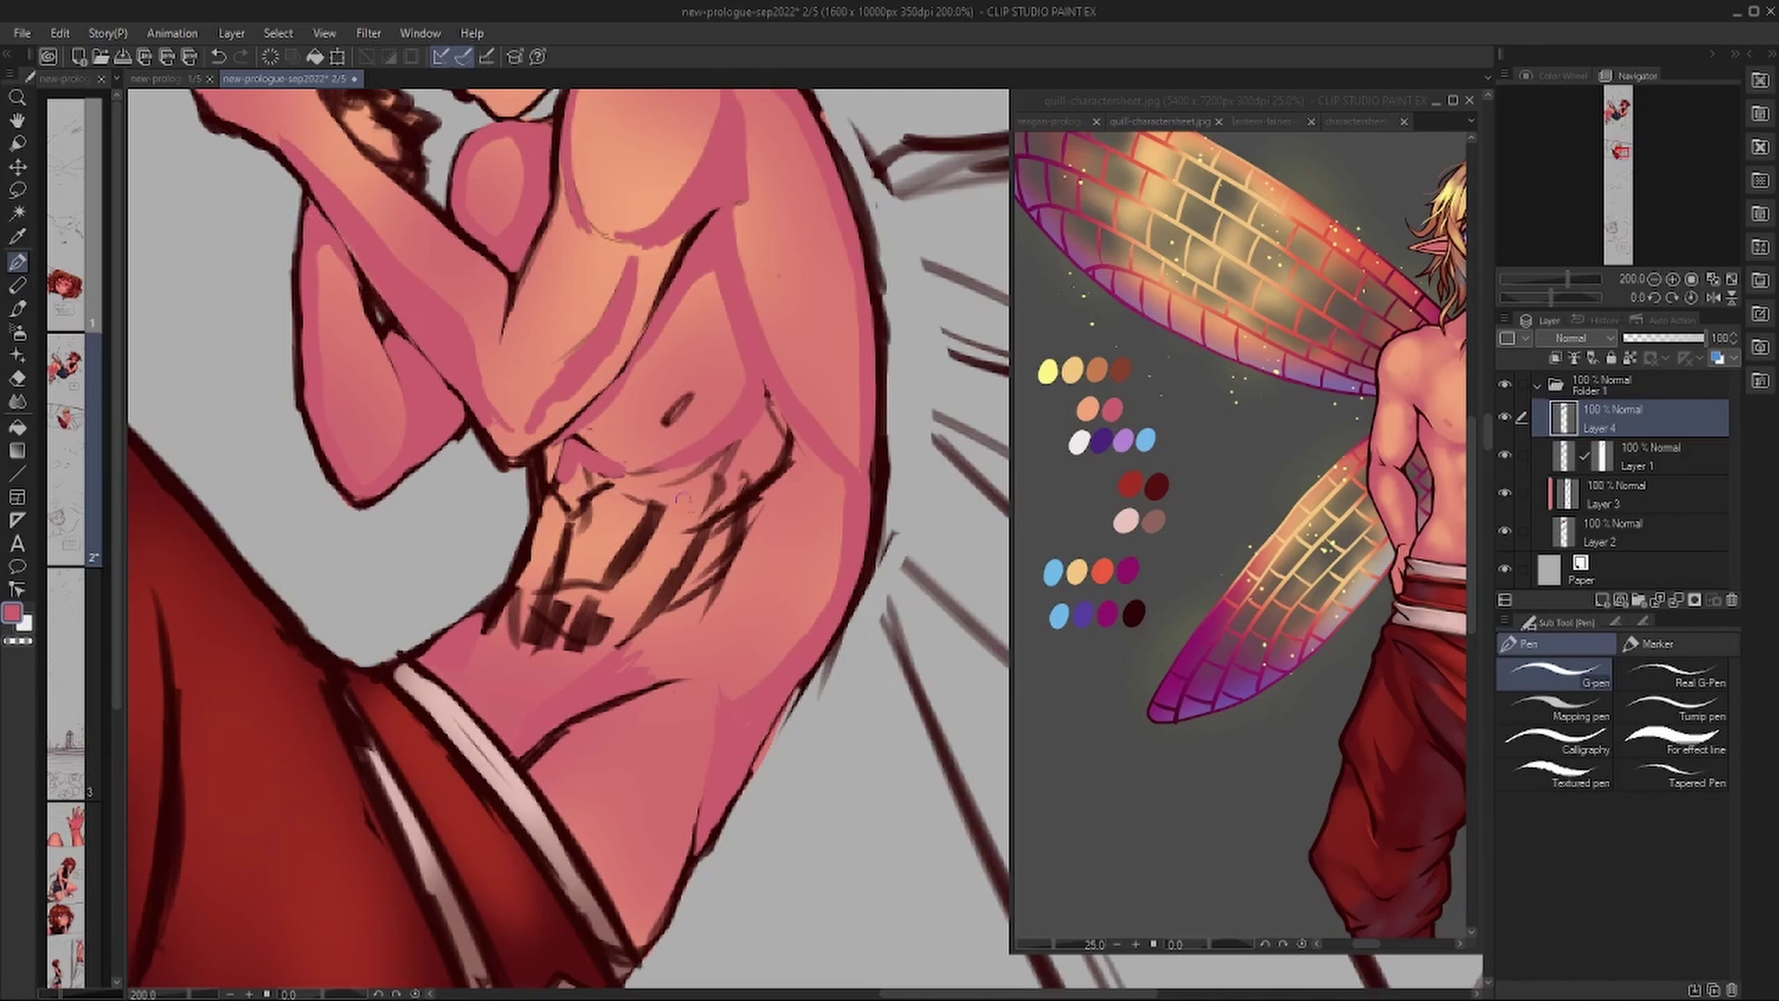
# Define the elf's ribs and abdominal muscles with pink strokes over the rough sketch lines, and shade the lower belly and hip.
pyautogui.moveTo(776, 445); pyautogui.dragTo(697, 582)
pyautogui.moveTo(667, 528); pyautogui.dragTo(751, 593)
pyautogui.moveTo(575, 474); pyautogui.dragTo(693, 558)
pyautogui.moveTo(584, 491); pyautogui.dragTo(529, 549)
pyautogui.moveTo(546, 641); pyautogui.dragTo(653, 551)
pyautogui.moveTo(496, 556); pyautogui.dragTo(559, 623)
pyautogui.moveTo(552, 463); pyautogui.dragTo(509, 593)
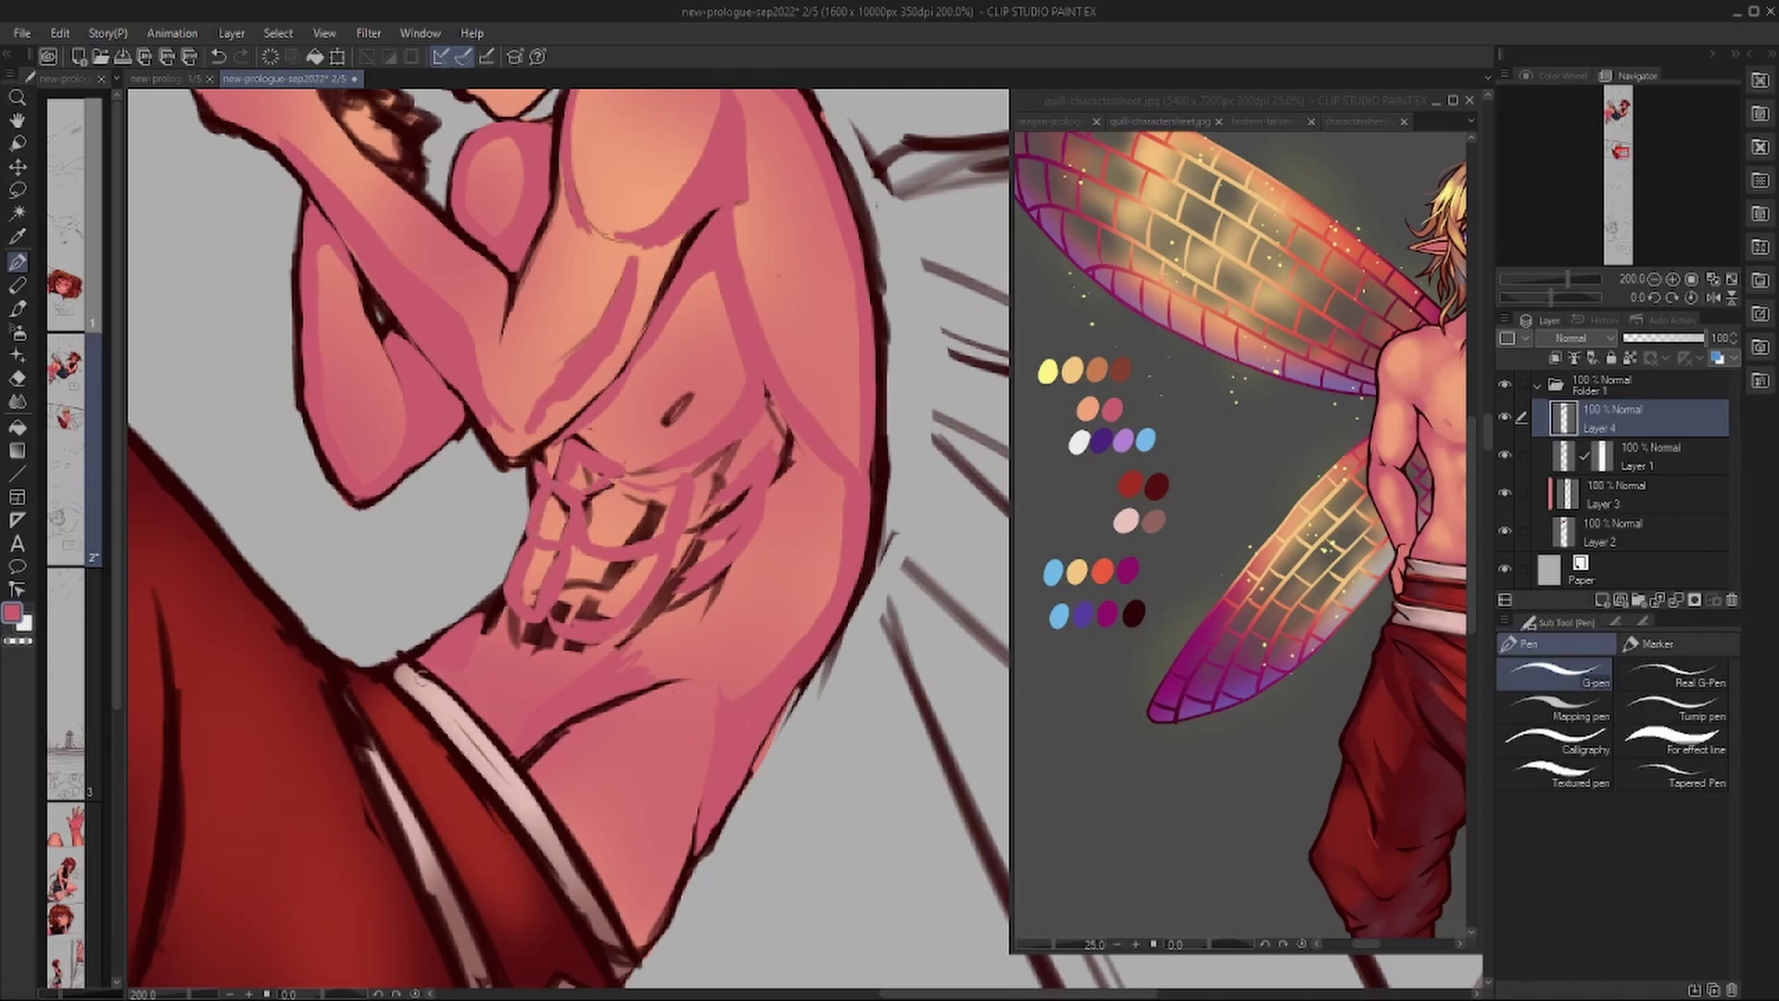
pyautogui.moveTo(593, 639); pyautogui.dragTo(519, 662)
pyautogui.moveTo(463, 602); pyautogui.dragTo(593, 695)
pyautogui.moveTo(505, 648); pyautogui.dragTo(617, 732)
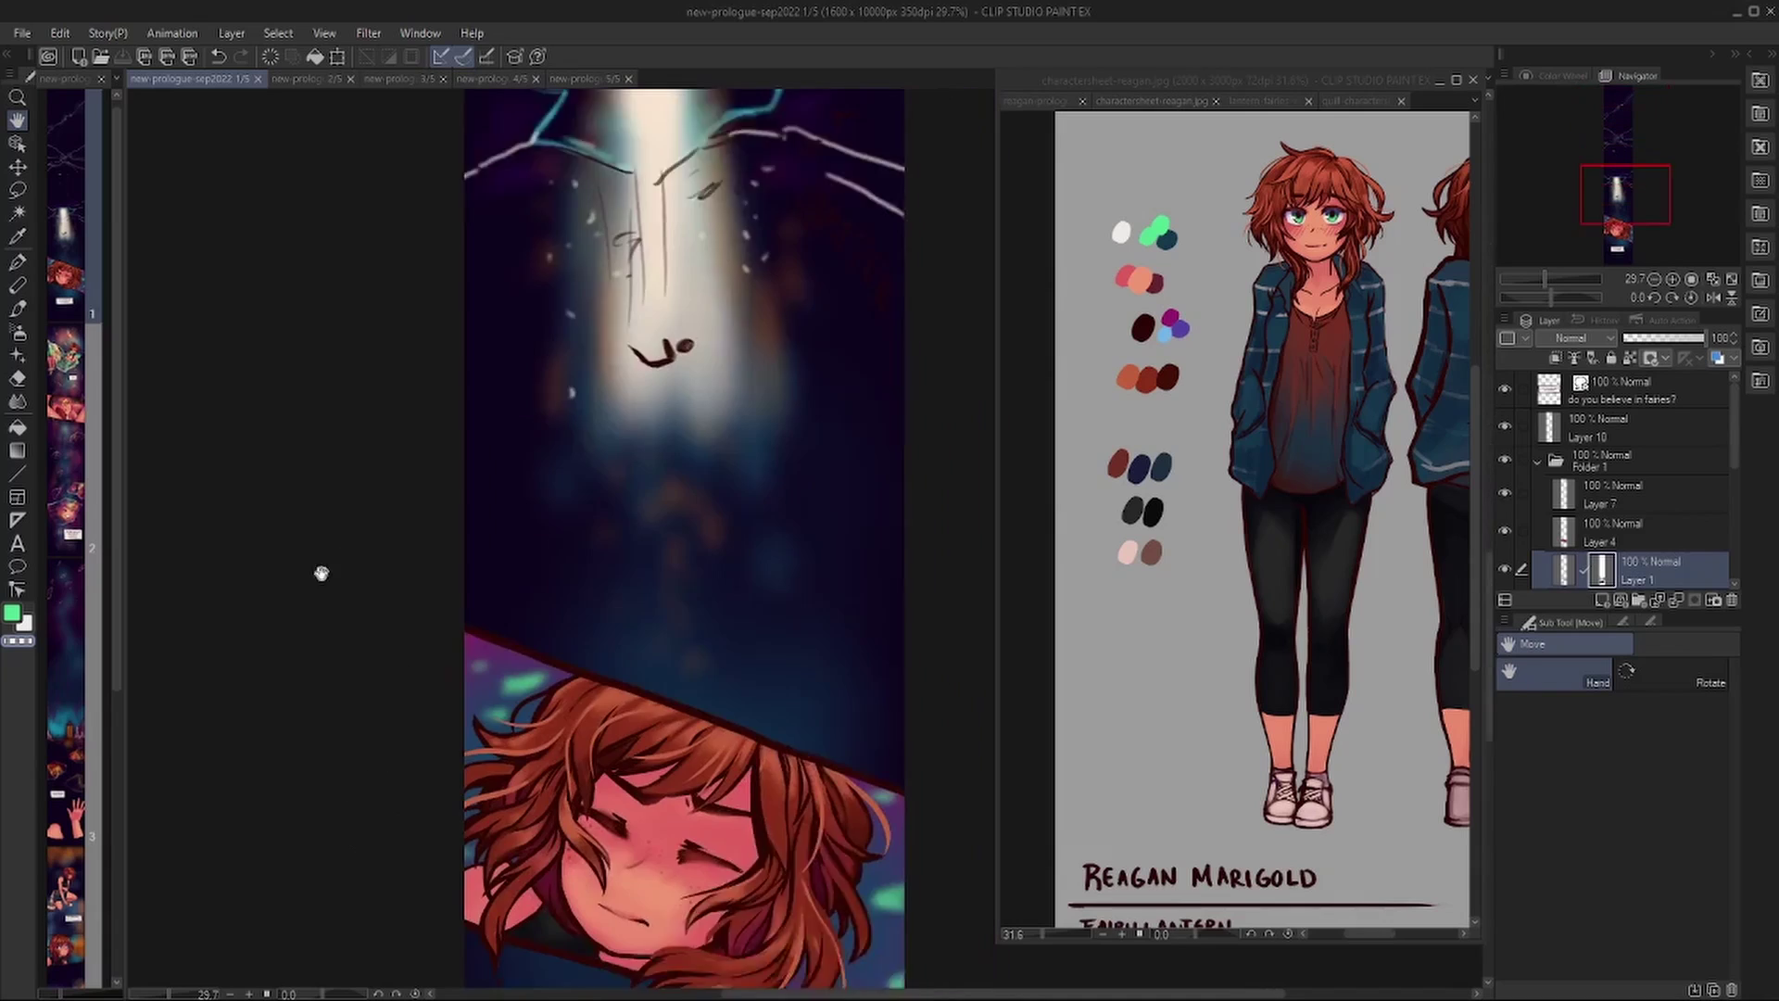
# Extend page 2's canvas above the falling girl to a total height of 11004 px.
pyautogui.scroll(-10, 321, 572)
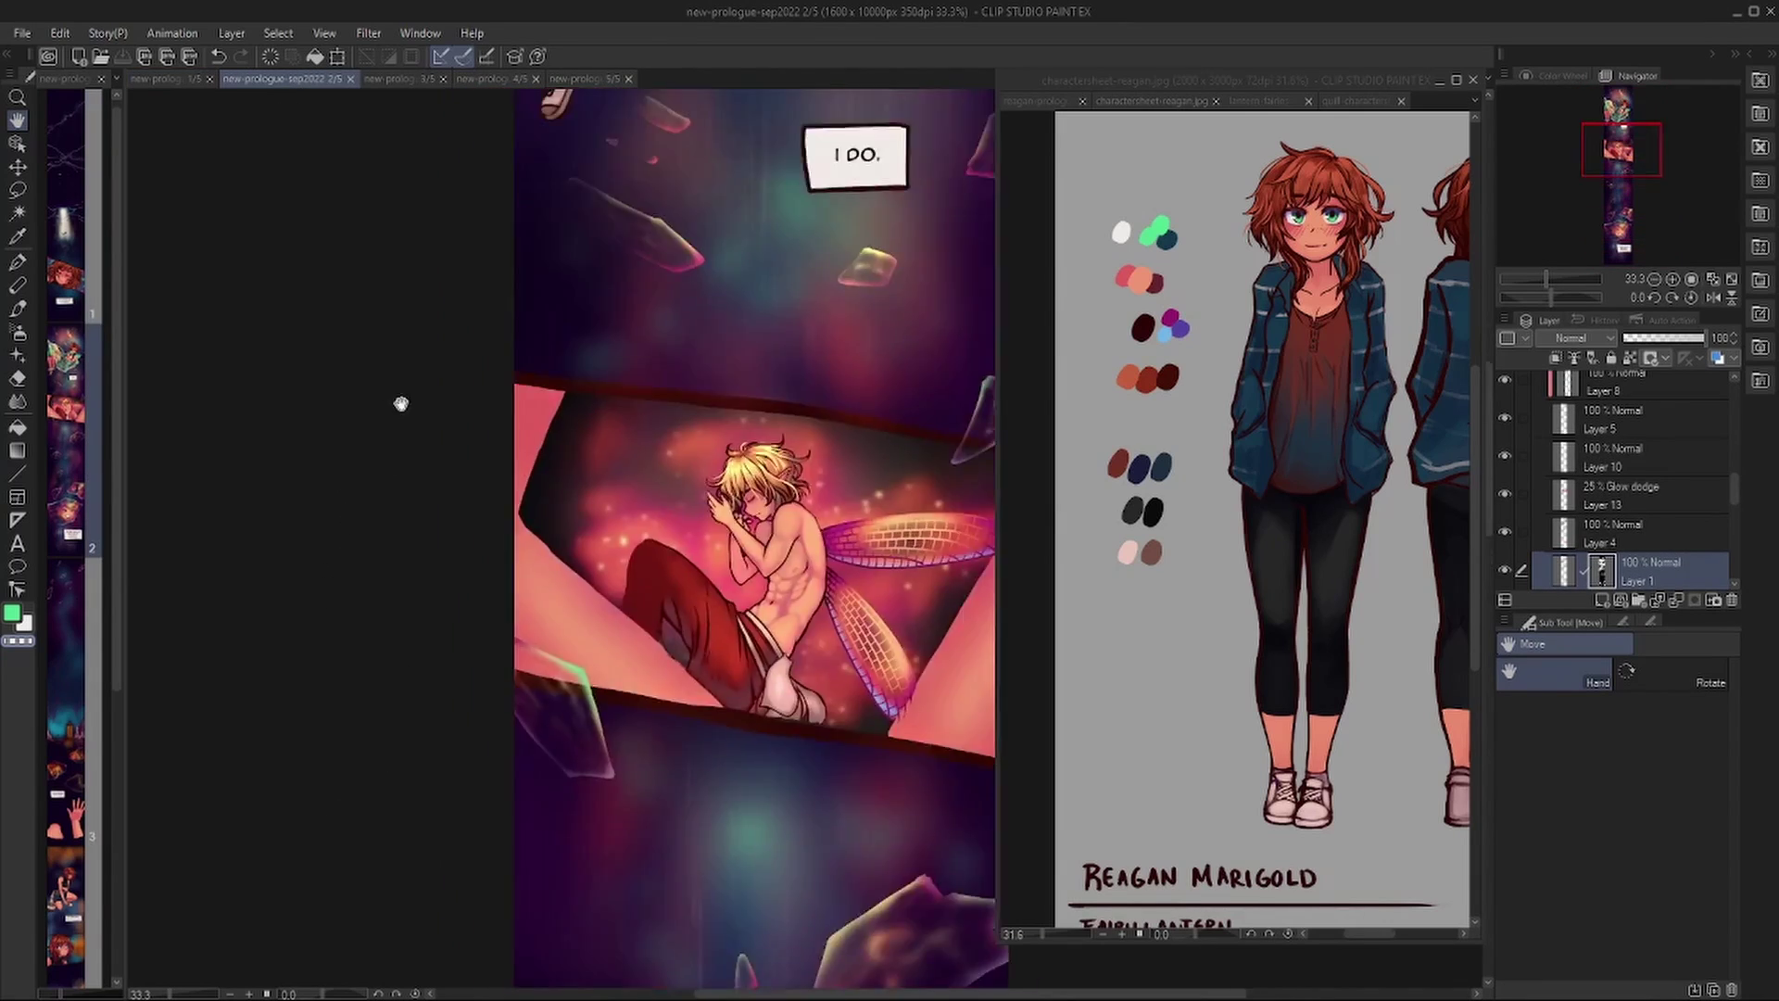
pyautogui.scroll(5, 396, 396)
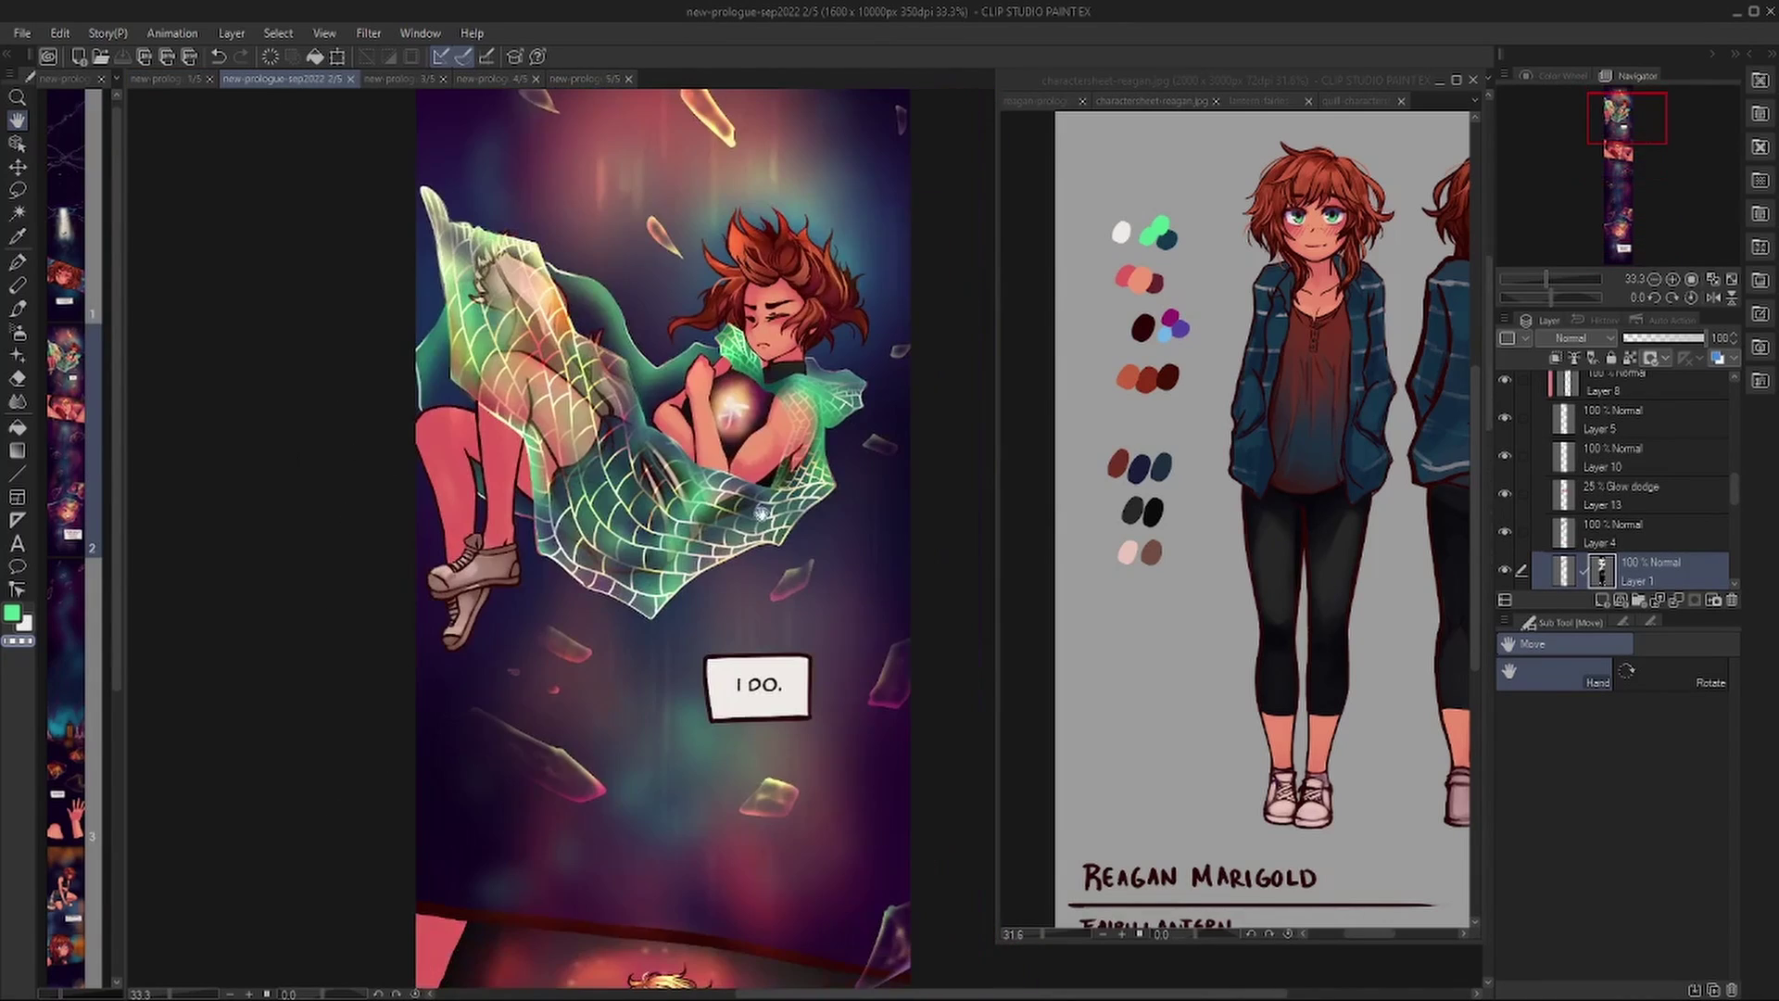
pyautogui.click(65, 78)
pyautogui.click(317, 453)
pyautogui.scroll(-1, 318, 453)
pyautogui.click(59, 33)
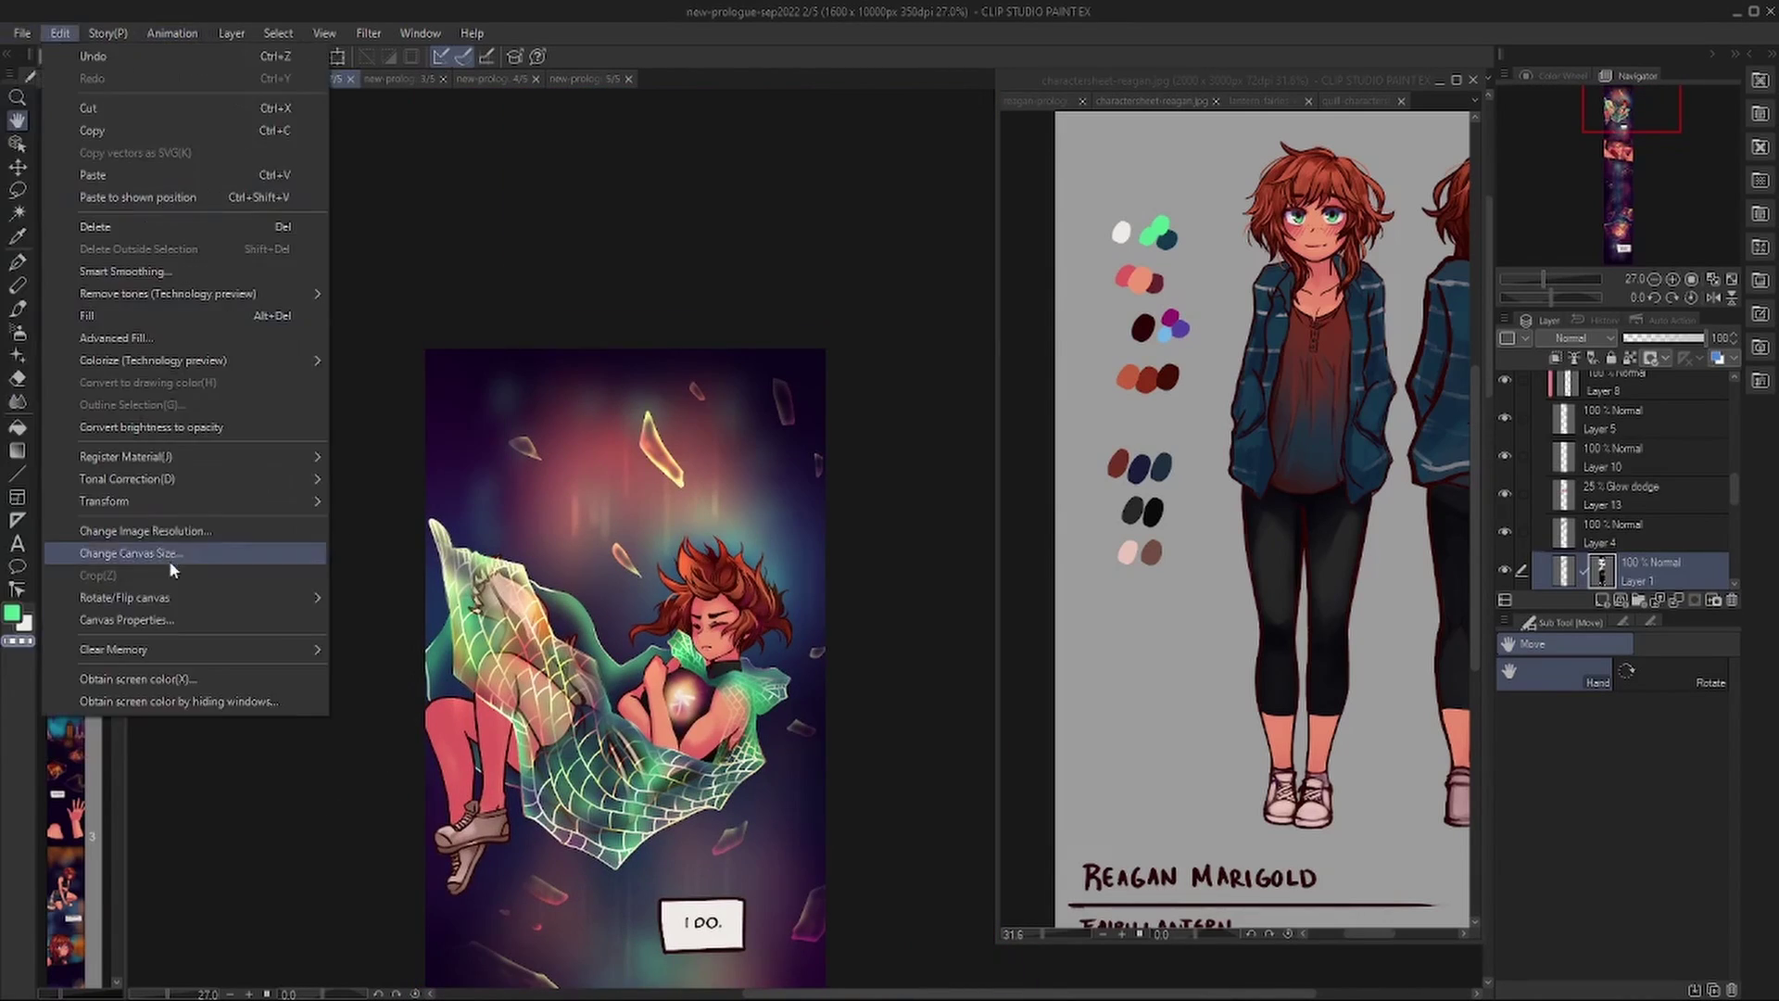
pyautogui.click(170, 555)
pyautogui.press('Return')
# Fill the added area above the falling girl with the sampled dark navy on Layer 9.
pyautogui.scroll(-1, 1645, 499)
pyautogui.scroll(-5, 1645, 499)
pyautogui.click(1635, 533)
pyautogui.moveTo(362, 709)
pyautogui.mouseDown()
pyautogui.moveTo(468, 139)
pyautogui.moveTo(413, 837)
pyautogui.mouseUp()
pyautogui.press('b')
pyautogui.keyDown('alt'); pyautogui.click(606, 736); pyautogui.keyUp('alt')
pyautogui.press('g')
pyautogui.click(746, 308)
# Airbrush a sampled dark purple above the reddish glow to soften its transition into the navy on Layer 9.
pyautogui.press('b')
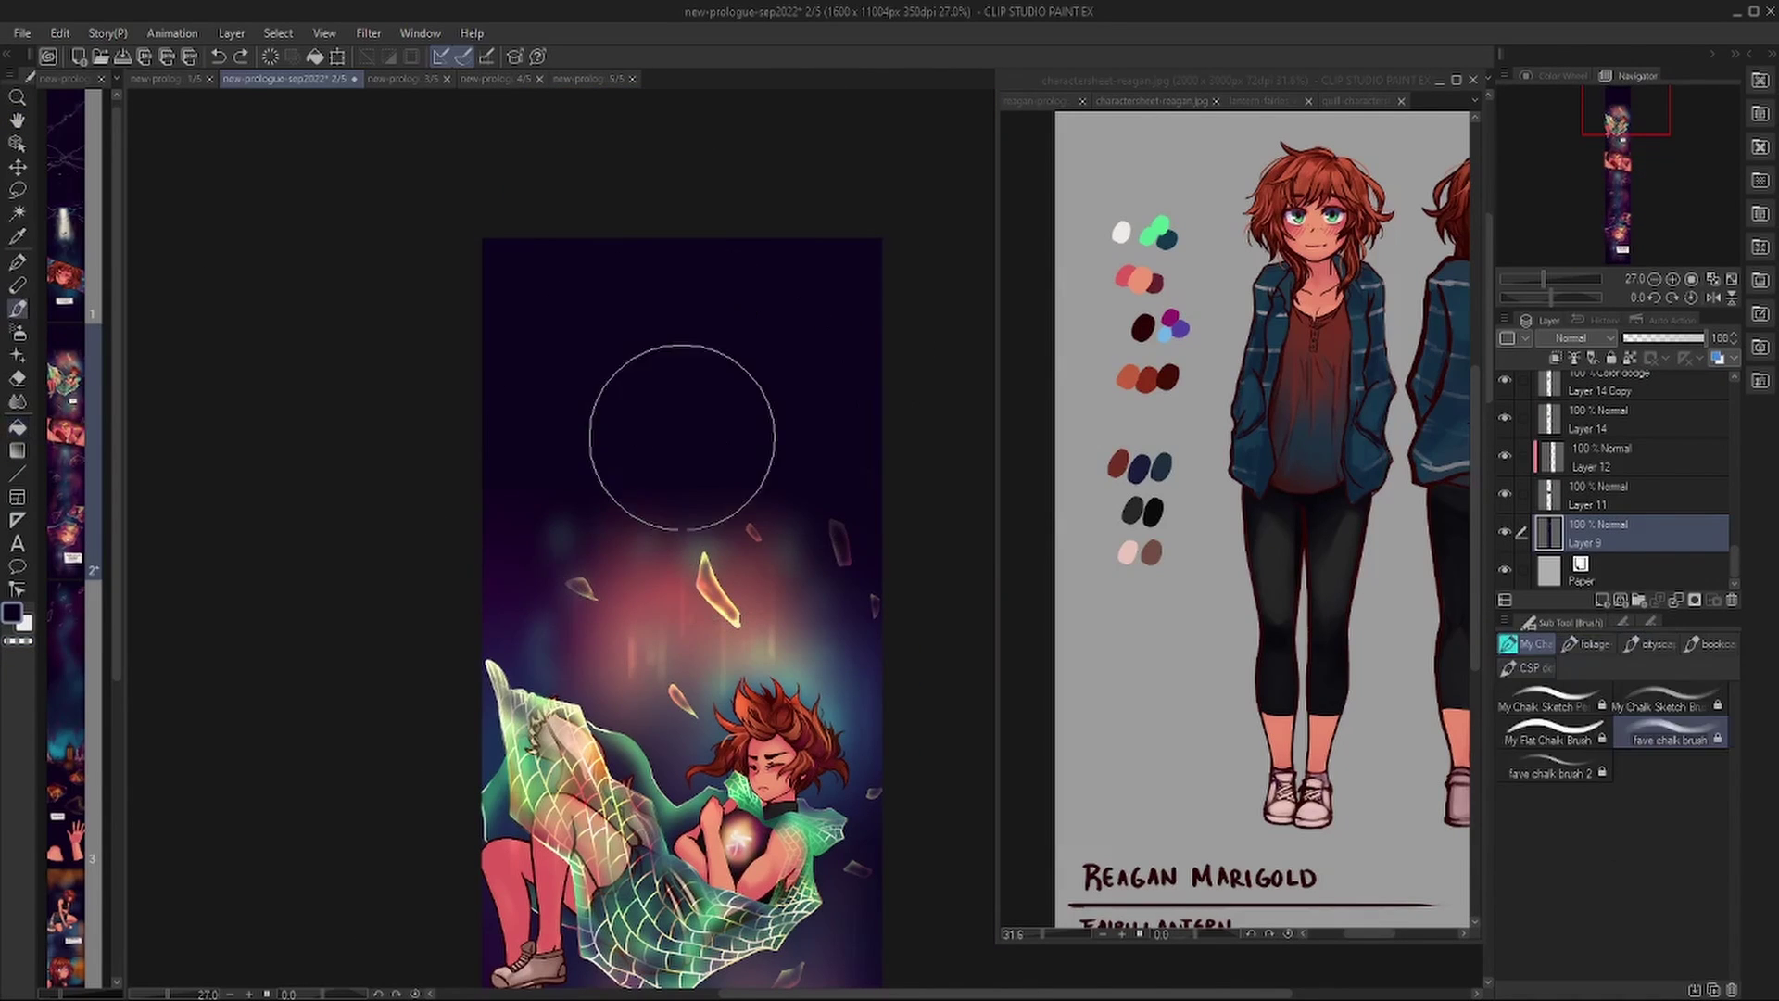
pyautogui.press('b')
pyautogui.keyDown('alt'); pyautogui.click(701, 514); pyautogui.keyUp('alt')
pyautogui.moveTo(716, 417)
pyautogui.mouseDown()
pyautogui.moveTo(703, 516)
pyautogui.moveTo(639, 464)
pyautogui.mouseUp()
# Airbrush over the glow above the falling girl on Layer 24 Copy and compare it with Layer 24 toggled.
pyautogui.scroll(10, 1499, 481)
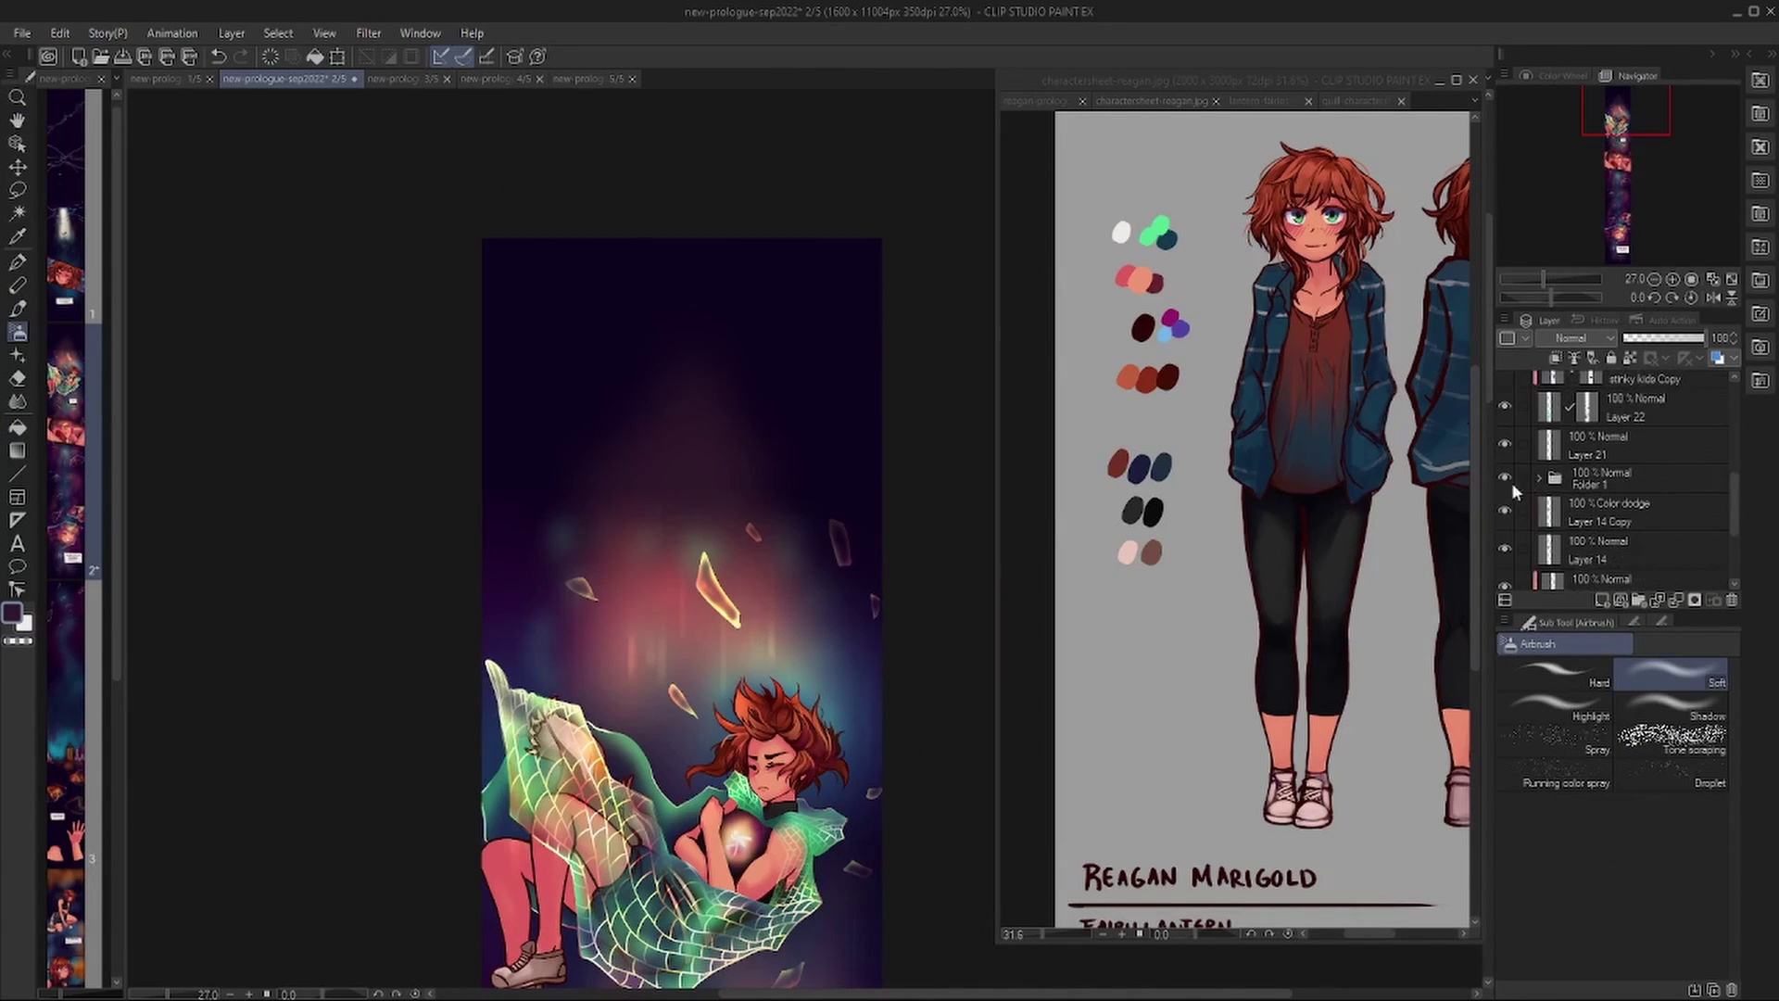
pyautogui.click(1510, 463)
pyautogui.click(1549, 504)
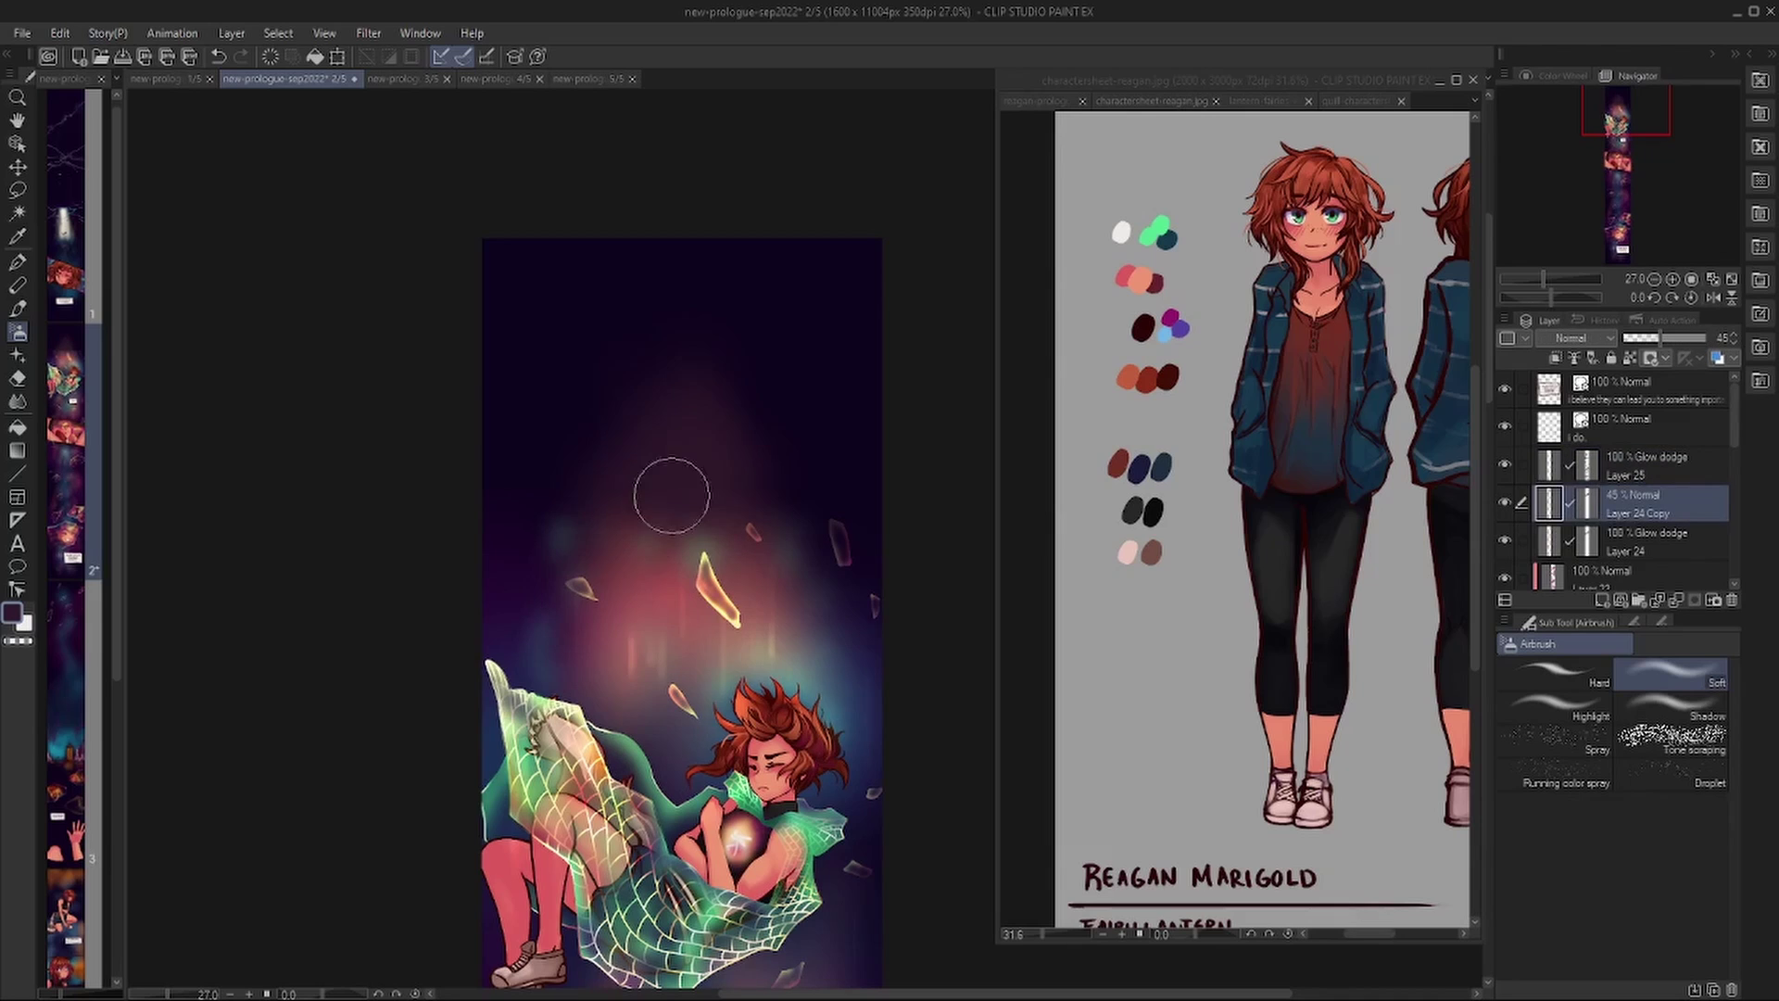
pyautogui.moveTo(669, 497); pyautogui.dragTo(655, 558)
pyautogui.click(1505, 541)
pyautogui.click(1504, 542)
# Add a new layer above Layer 25 and airbrush the sampled dark background colour over the reddish glow.
pyautogui.keyDown('alt'); pyautogui.click(667, 308); pyautogui.keyUp('alt')
pyautogui.click(1549, 465)
pyautogui.hotkey('ctrl', 'shift', 'n')
pyautogui.moveTo(717, 504)
pyautogui.mouseDown()
pyautogui.moveTo(712, 480)
pyautogui.moveTo(732, 584)
pyautogui.mouseUp()
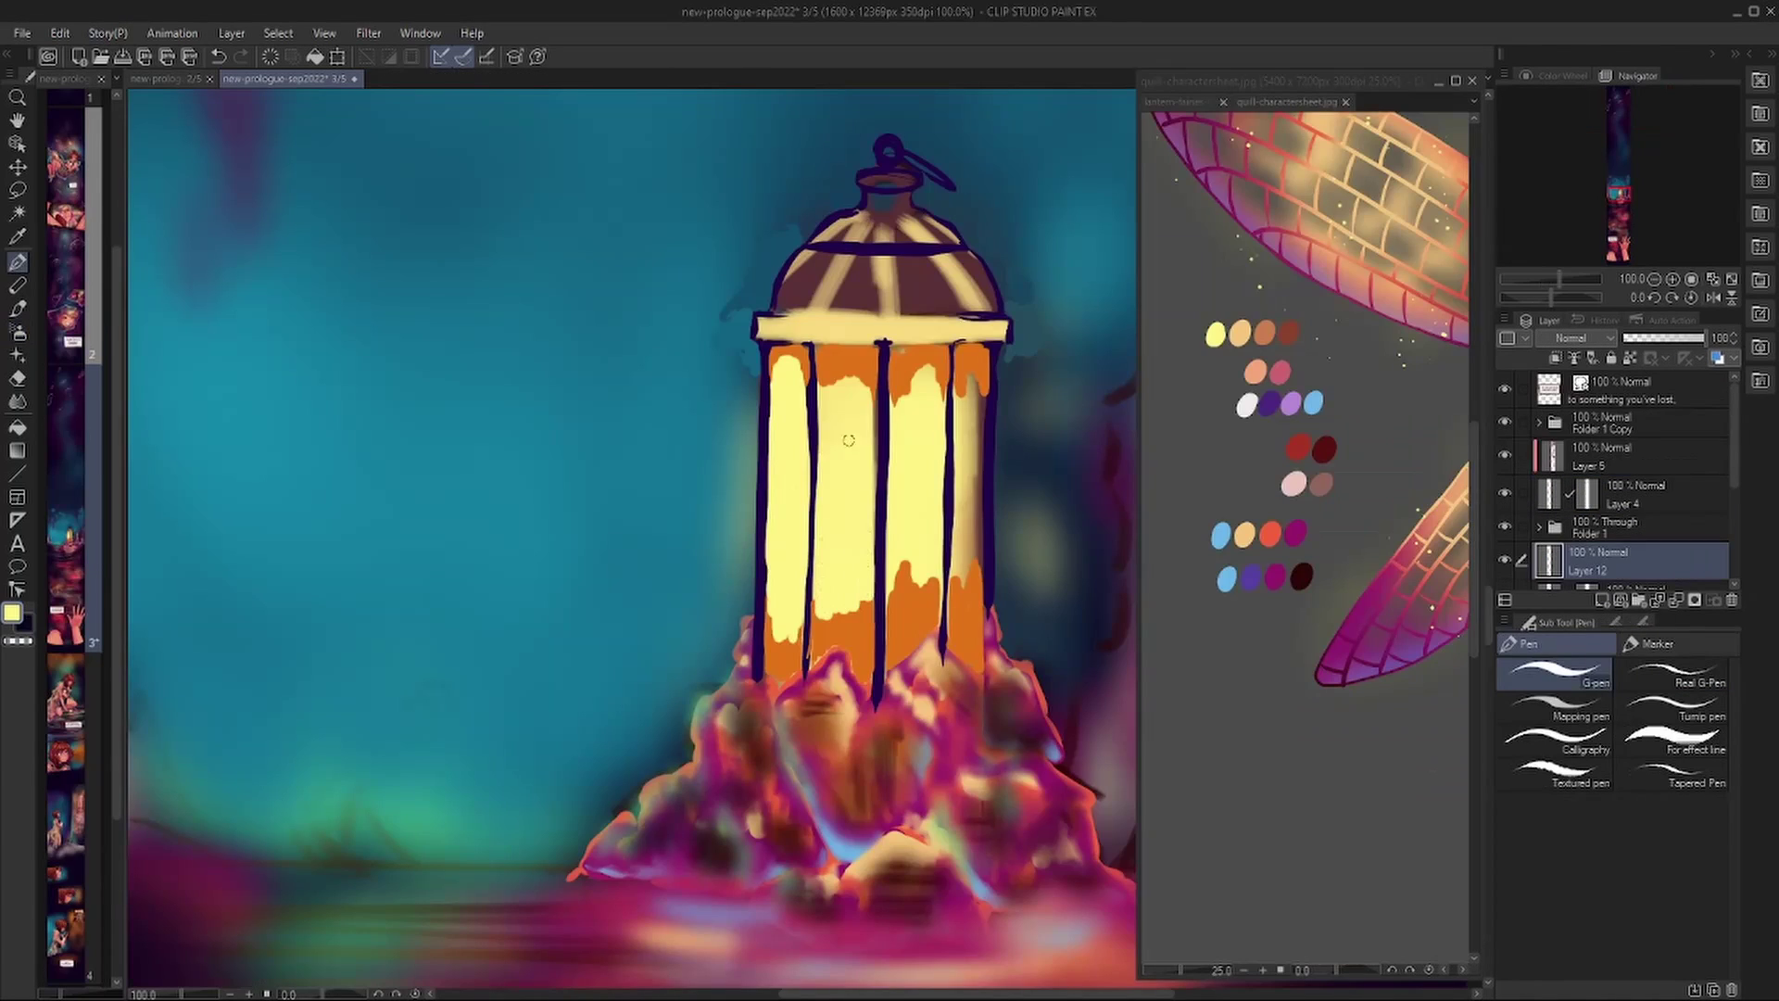
# Fill the lantern's panes with pale yellow and ink its rim and roof ribs in dark purple on Layer 12.
pyautogui.moveTo(847, 482)
pyautogui.mouseDown()
pyautogui.moveTo(926, 389)
pyautogui.moveTo(968, 399)
pyautogui.moveTo(978, 639)
pyautogui.mouseUp()
pyautogui.click(1174, 102)
pyautogui.keyDown('alt'); pyautogui.click(1001, 333); pyautogui.keyUp('alt')
pyautogui.moveTo(1000, 329); pyautogui.dragTo(762, 324)
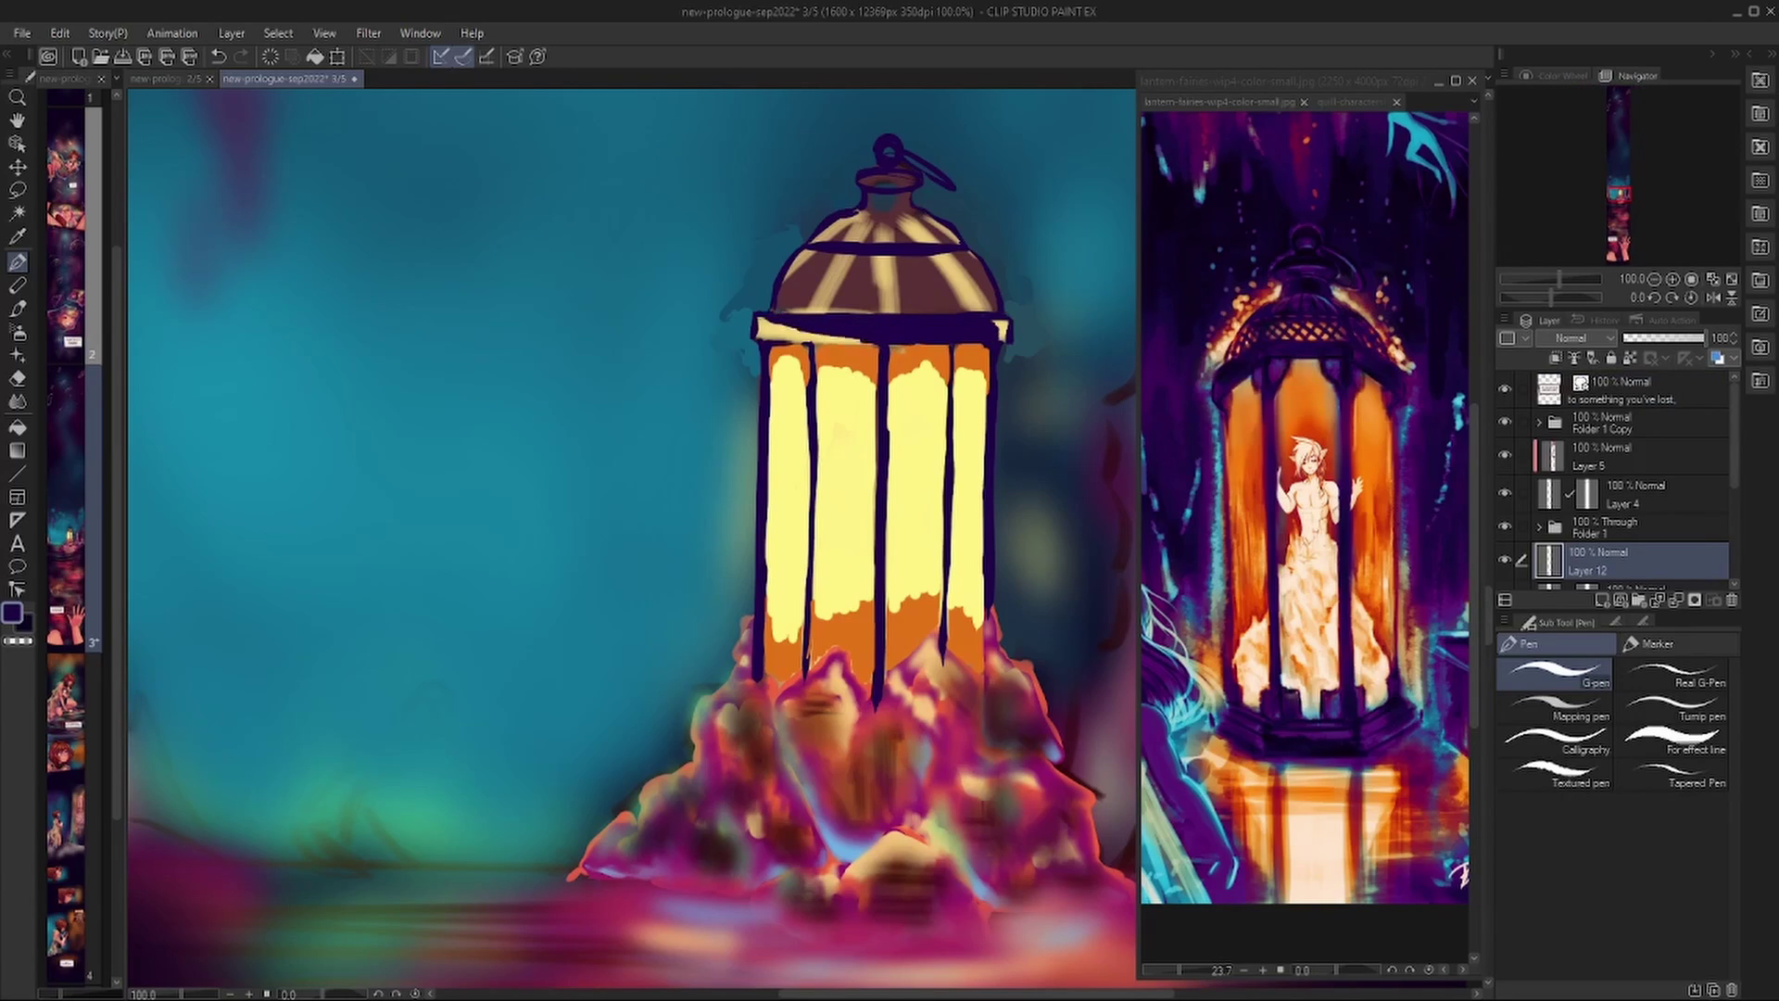
pyautogui.moveTo(955, 317); pyautogui.dragTo(932, 258)
pyautogui.moveTo(889, 313); pyautogui.dragTo(882, 247)
pyautogui.moveTo(813, 311); pyautogui.dragTo(841, 253)
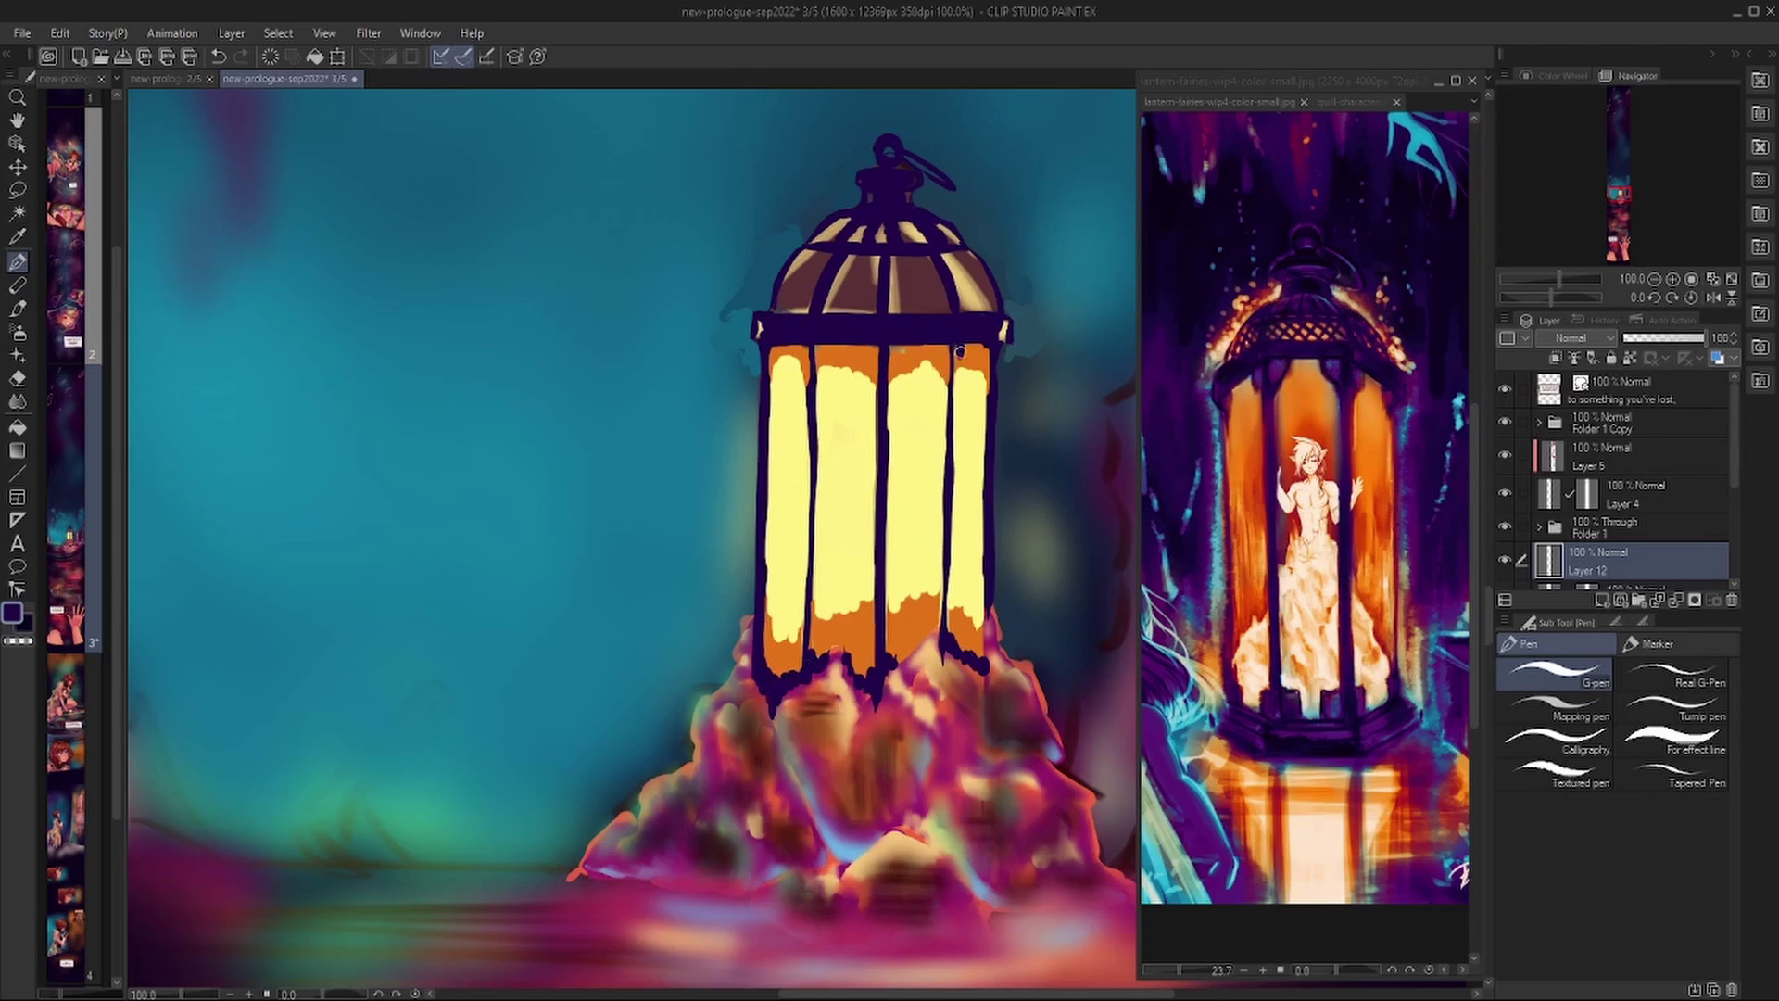
# Blend the orange edges into the lantern's yellow panes with the Soft airbrush, and undo the last stroke.
pyautogui.press('b')
pyautogui.keyDown('alt'); pyautogui.click(922, 366); pyautogui.keyUp('alt')
pyautogui.moveTo(922, 380)
pyautogui.mouseDown()
pyautogui.moveTo(964, 389)
pyautogui.moveTo(783, 397)
pyautogui.mouseUp()
pyautogui.moveTo(956, 617)
pyautogui.mouseDown()
pyautogui.moveTo(915, 607)
pyautogui.moveTo(896, 631)
pyautogui.moveTo(929, 589)
pyautogui.moveTo(793, 618)
pyautogui.moveTo(839, 576)
pyautogui.moveTo(771, 563)
pyautogui.moveTo(907, 579)
pyautogui.moveTo(781, 608)
pyautogui.moveTo(793, 403)
pyautogui.moveTo(900, 411)
pyautogui.moveTo(949, 357)
pyautogui.moveTo(965, 458)
pyautogui.mouseUp()
pyautogui.keyDown('alt'); pyautogui.click(788, 556); pyautogui.keyUp('alt')
pyautogui.keyDown('alt'); pyautogui.click(929, 289); pyautogui.keyUp('alt')
pyautogui.hotkey('ctrl', 'z')
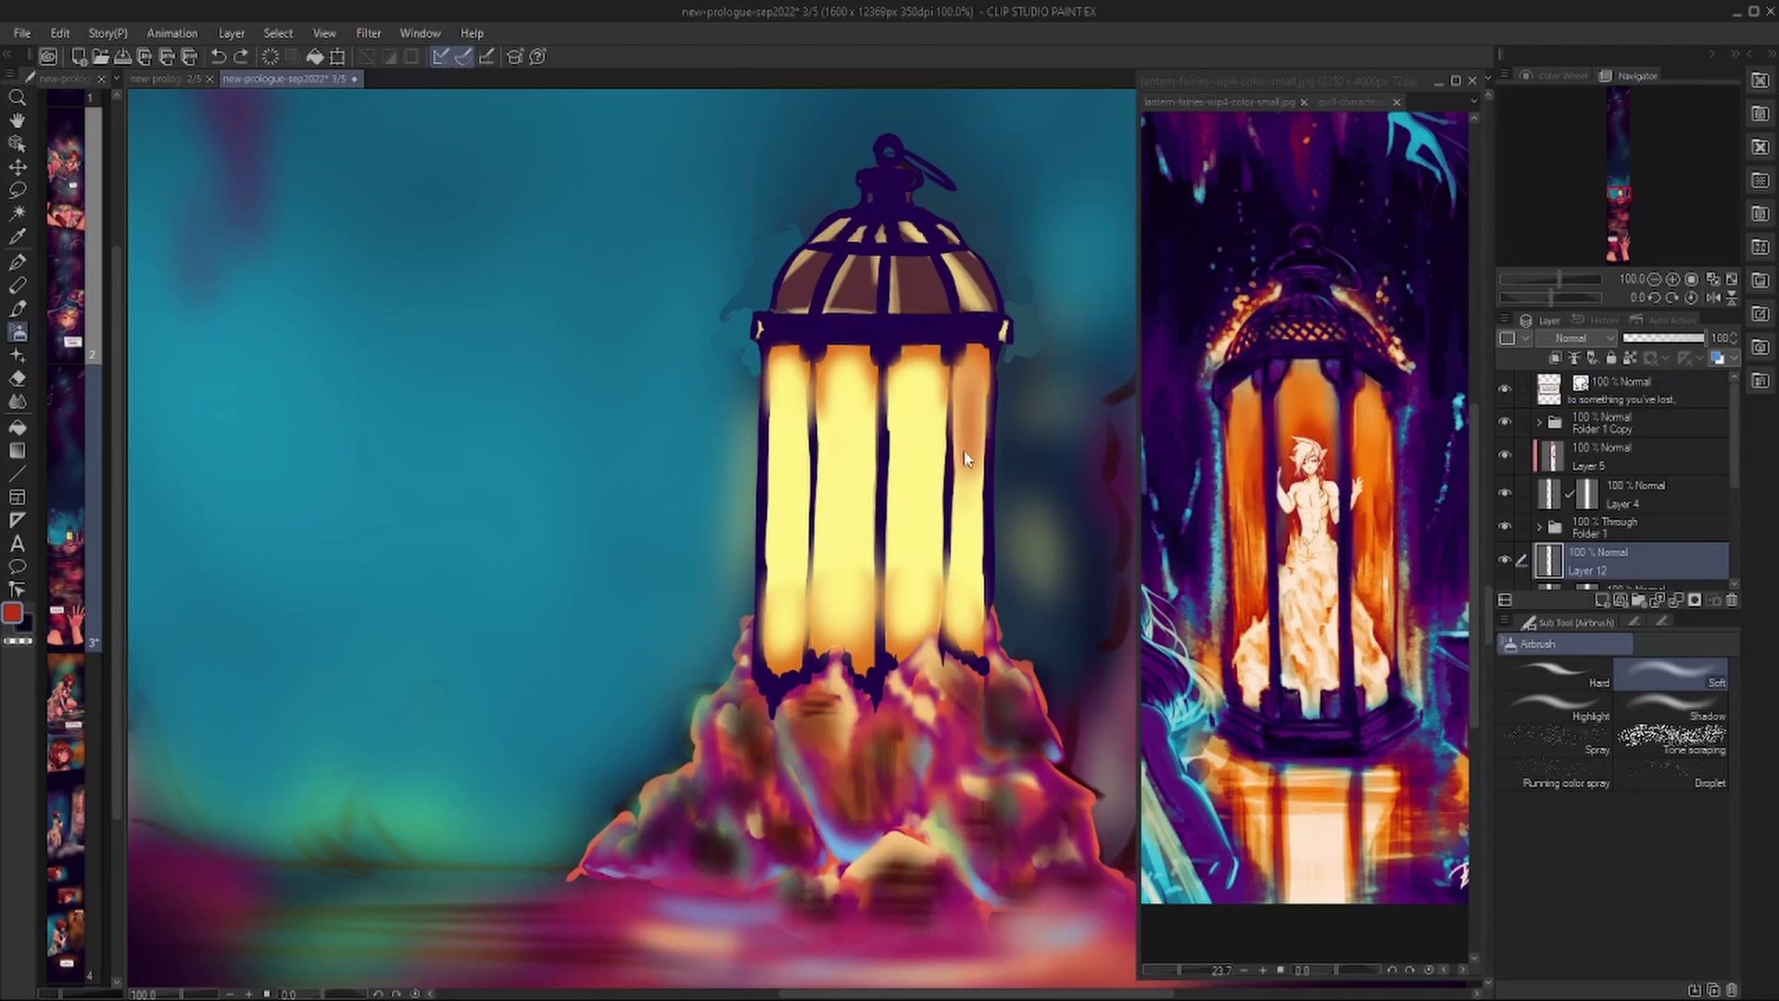
# Airbrush red-orange from the character sheet palette onto the outer edges and ends of the lantern's panes.
pyautogui.click(1345, 102)
pyautogui.keyDown('alt'); pyautogui.click(1270, 534); pyautogui.keyUp('alt')
pyautogui.moveTo(973, 361); pyautogui.dragTo(965, 621)
pyautogui.moveTo(793, 498); pyautogui.dragTo(787, 375)
pyautogui.moveTo(788, 593)
pyautogui.mouseDown()
pyautogui.moveTo(917, 640)
pyautogui.moveTo(915, 523)
pyautogui.mouseUp()
pyautogui.moveTo(916, 362); pyautogui.dragTo(929, 501)
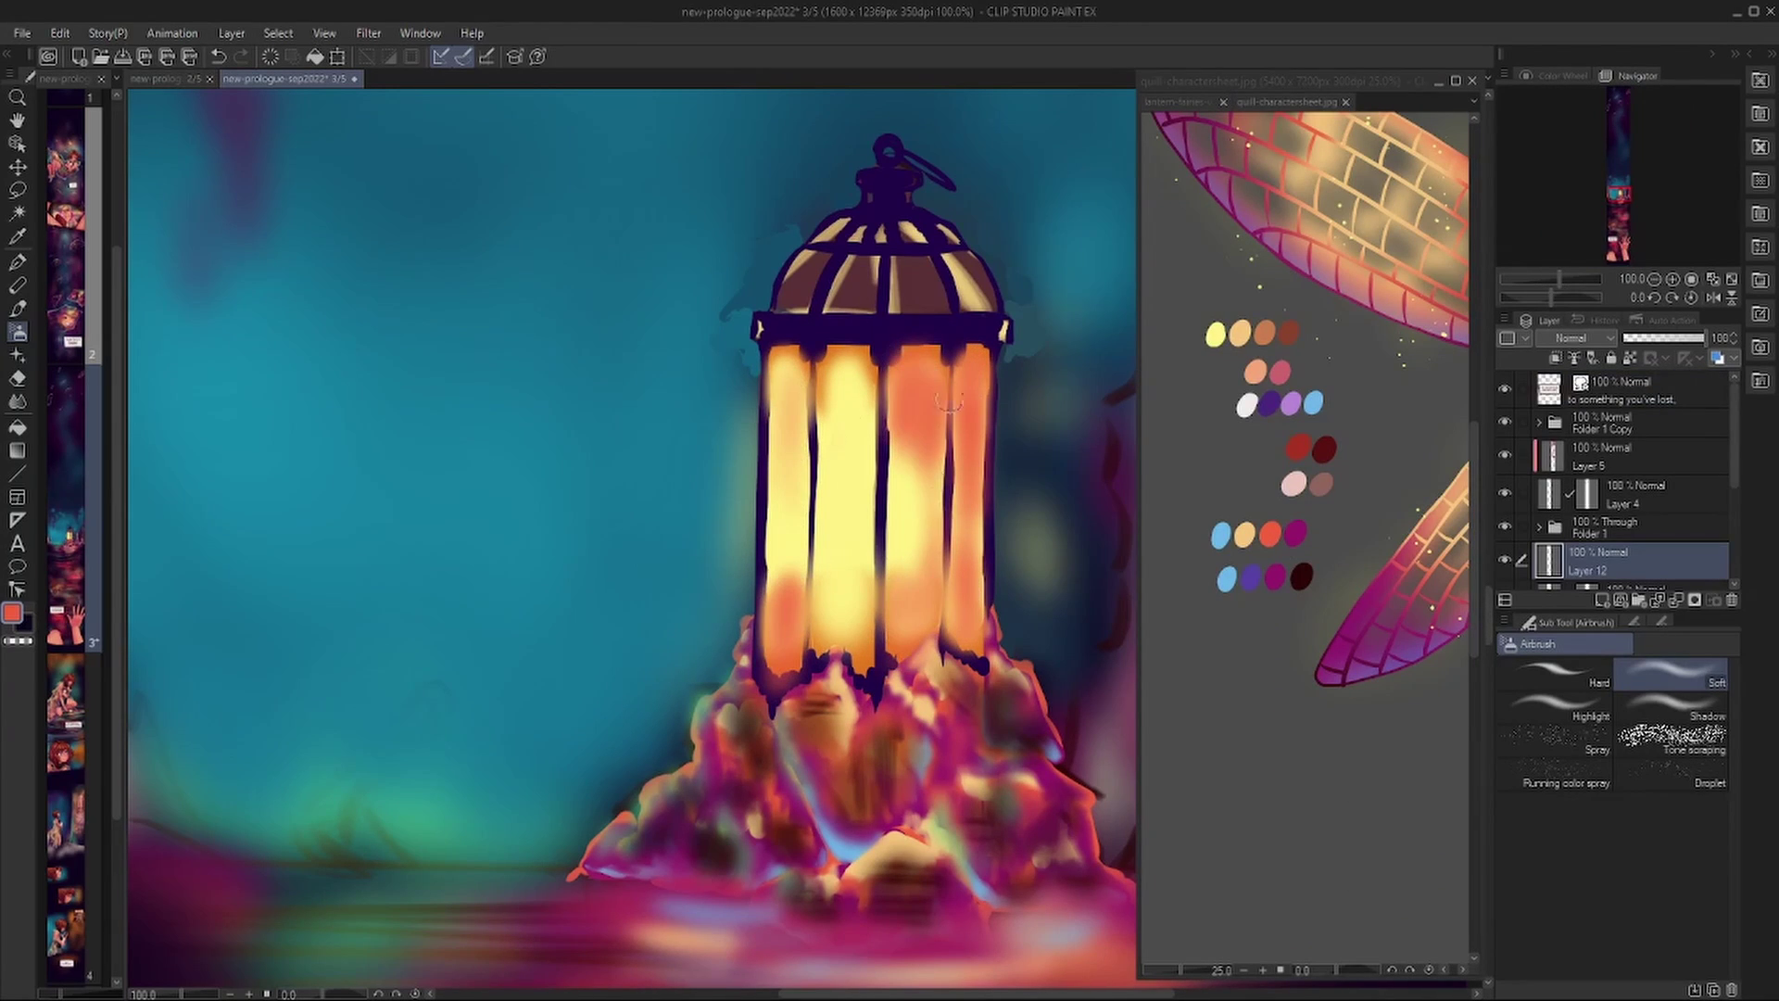
# Airbrush golden and pale yellow over the lantern's panes to soften the red-orange areas.
pyautogui.keyDown('alt'); pyautogui.click(1240, 334); pyautogui.keyUp('alt')
pyautogui.moveTo(848, 363)
pyautogui.mouseDown()
pyautogui.moveTo(851, 640)
pyautogui.moveTo(788, 417)
pyautogui.mouseUp()
pyautogui.keyDown('alt'); pyautogui.click(845, 510); pyautogui.keyUp('alt')
pyautogui.moveTo(903, 403); pyautogui.dragTo(927, 602)
# Airbrush the sampled teal background colour around the lantern's roof and rim to clean up its silhouette.
pyautogui.keyDown('alt'); pyautogui.click(742, 278); pyautogui.keyUp('alt')
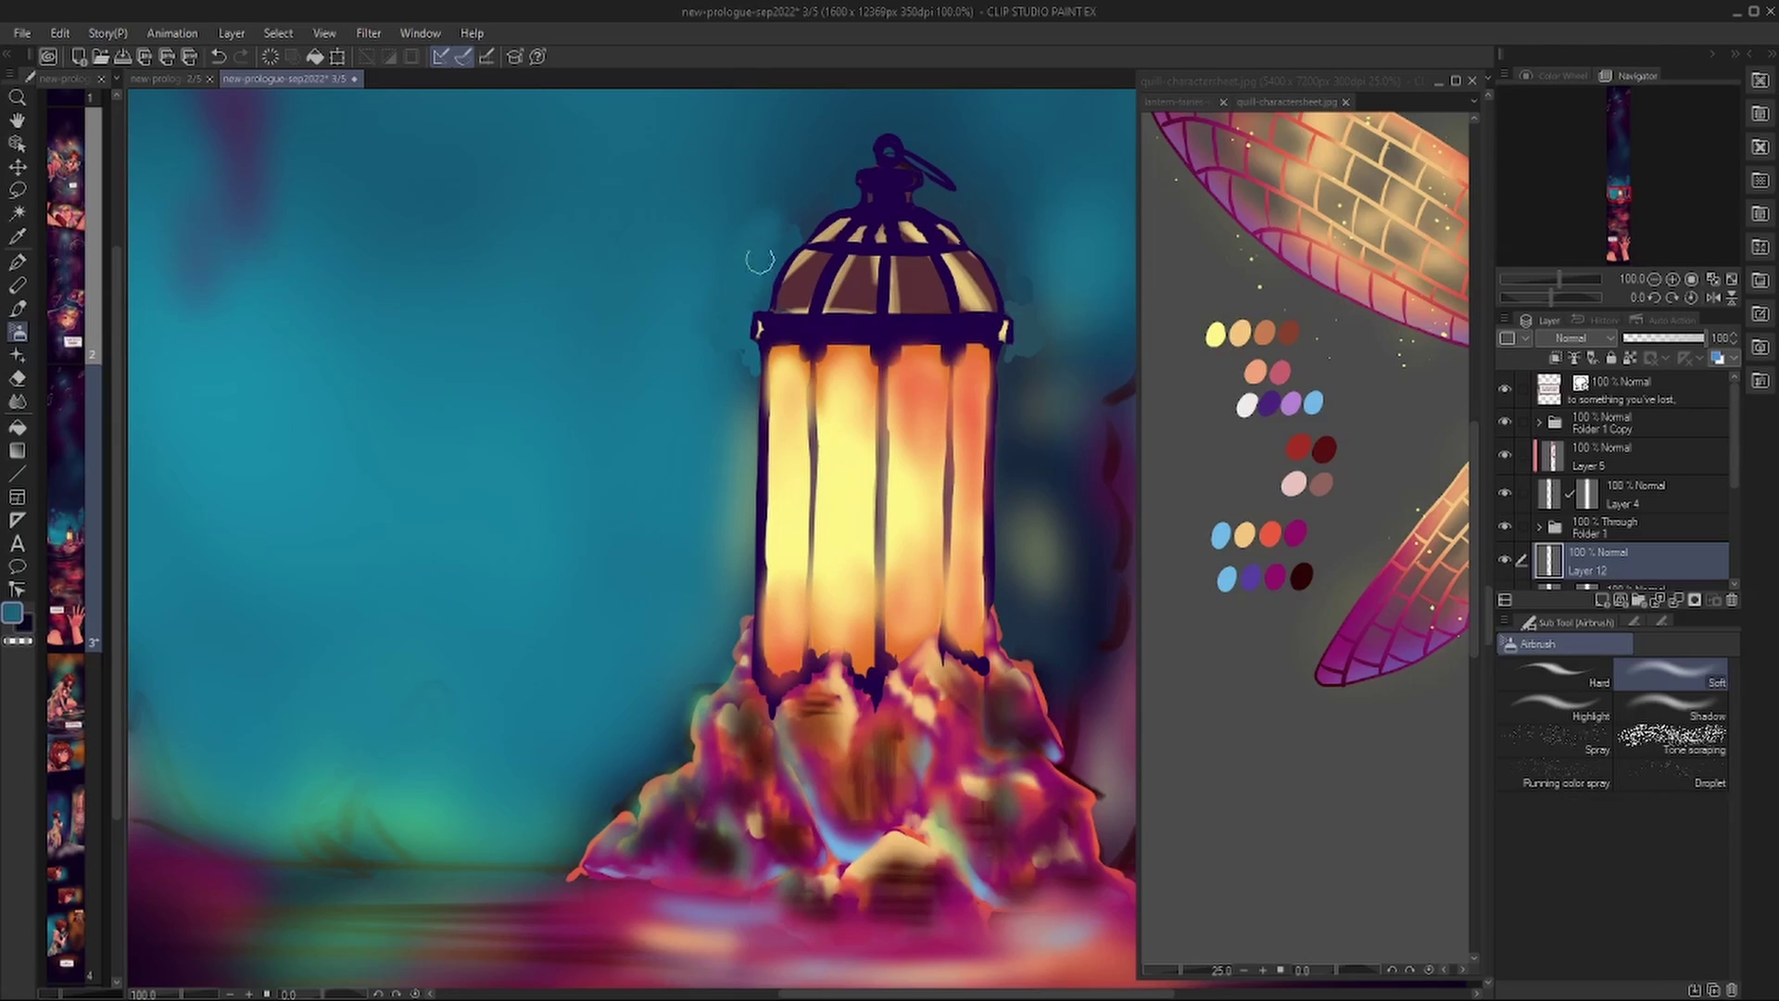
pyautogui.moveTo(807, 195); pyautogui.dragTo(691, 272)
pyautogui.moveTo(1026, 269); pyautogui.dragTo(1014, 171)
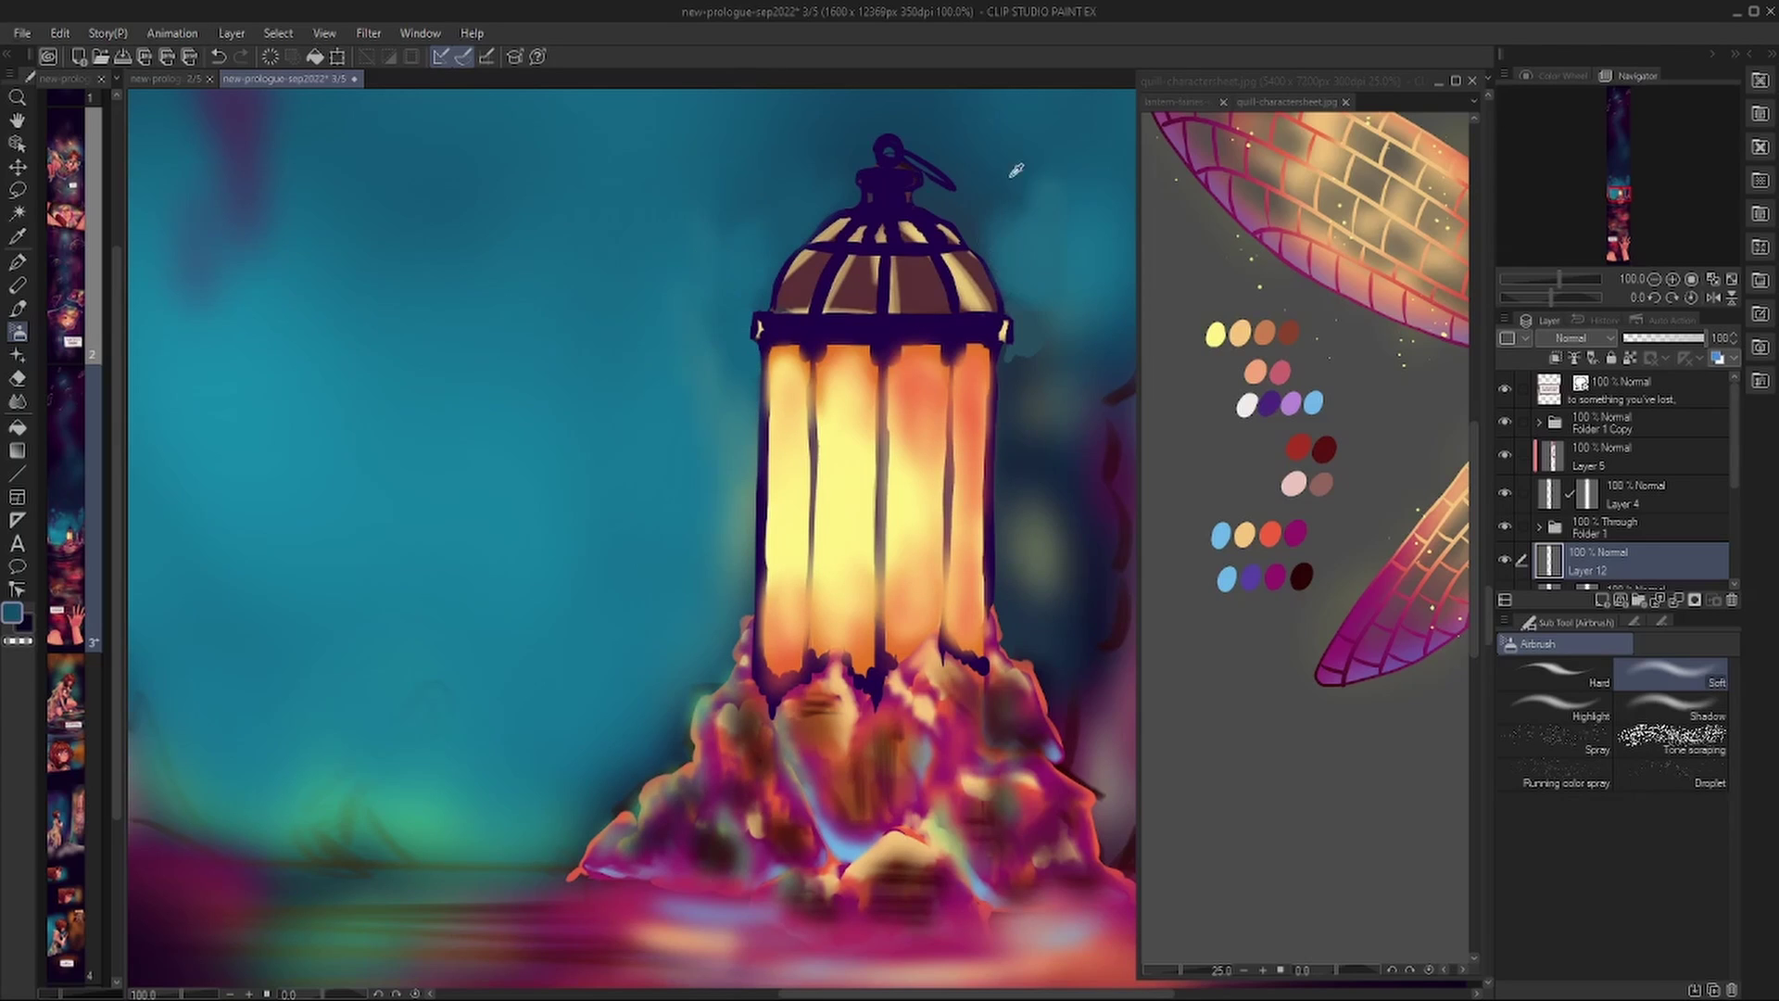
pyautogui.moveTo(1009, 375); pyautogui.dragTo(1034, 379)
# Airbrush lilac highlights and dark purple shading onto the lantern's neck, upper dome and rim.
pyautogui.moveTo(921, 344)
pyautogui.mouseDown()
pyautogui.moveTo(824, 329)
pyautogui.moveTo(945, 222)
pyautogui.moveTo(853, 215)
pyautogui.mouseUp()
pyautogui.keyDown('alt'); pyautogui.click(911, 250); pyautogui.keyUp('alt')
pyautogui.moveTo(988, 325); pyautogui.dragTo(806, 326)
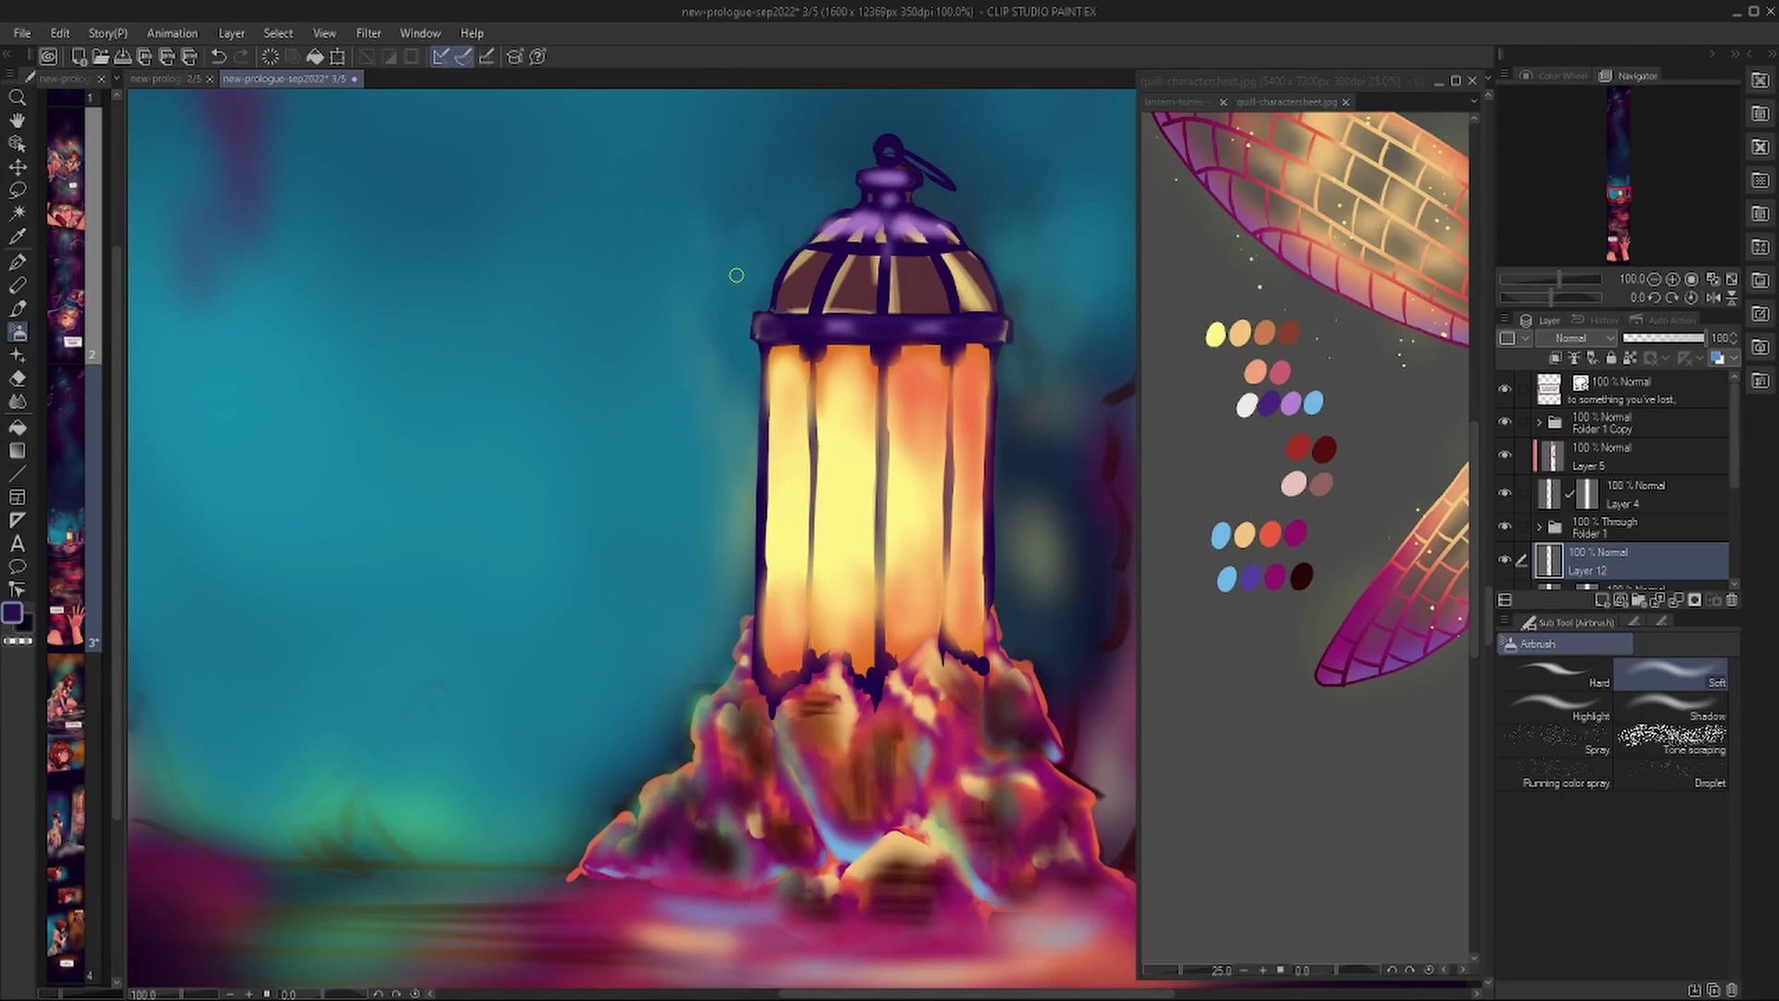
# Airbrush light blue from the palette onto the lantern's pane ends, upper dome and rim.
pyautogui.keyDown('alt'); pyautogui.click(1221, 535); pyautogui.keyUp('alt')
pyautogui.moveTo(971, 597)
pyautogui.mouseDown()
pyautogui.moveTo(894, 644)
pyautogui.moveTo(783, 623)
pyautogui.mouseUp()
pyautogui.moveTo(789, 378); pyautogui.dragTo(970, 390)
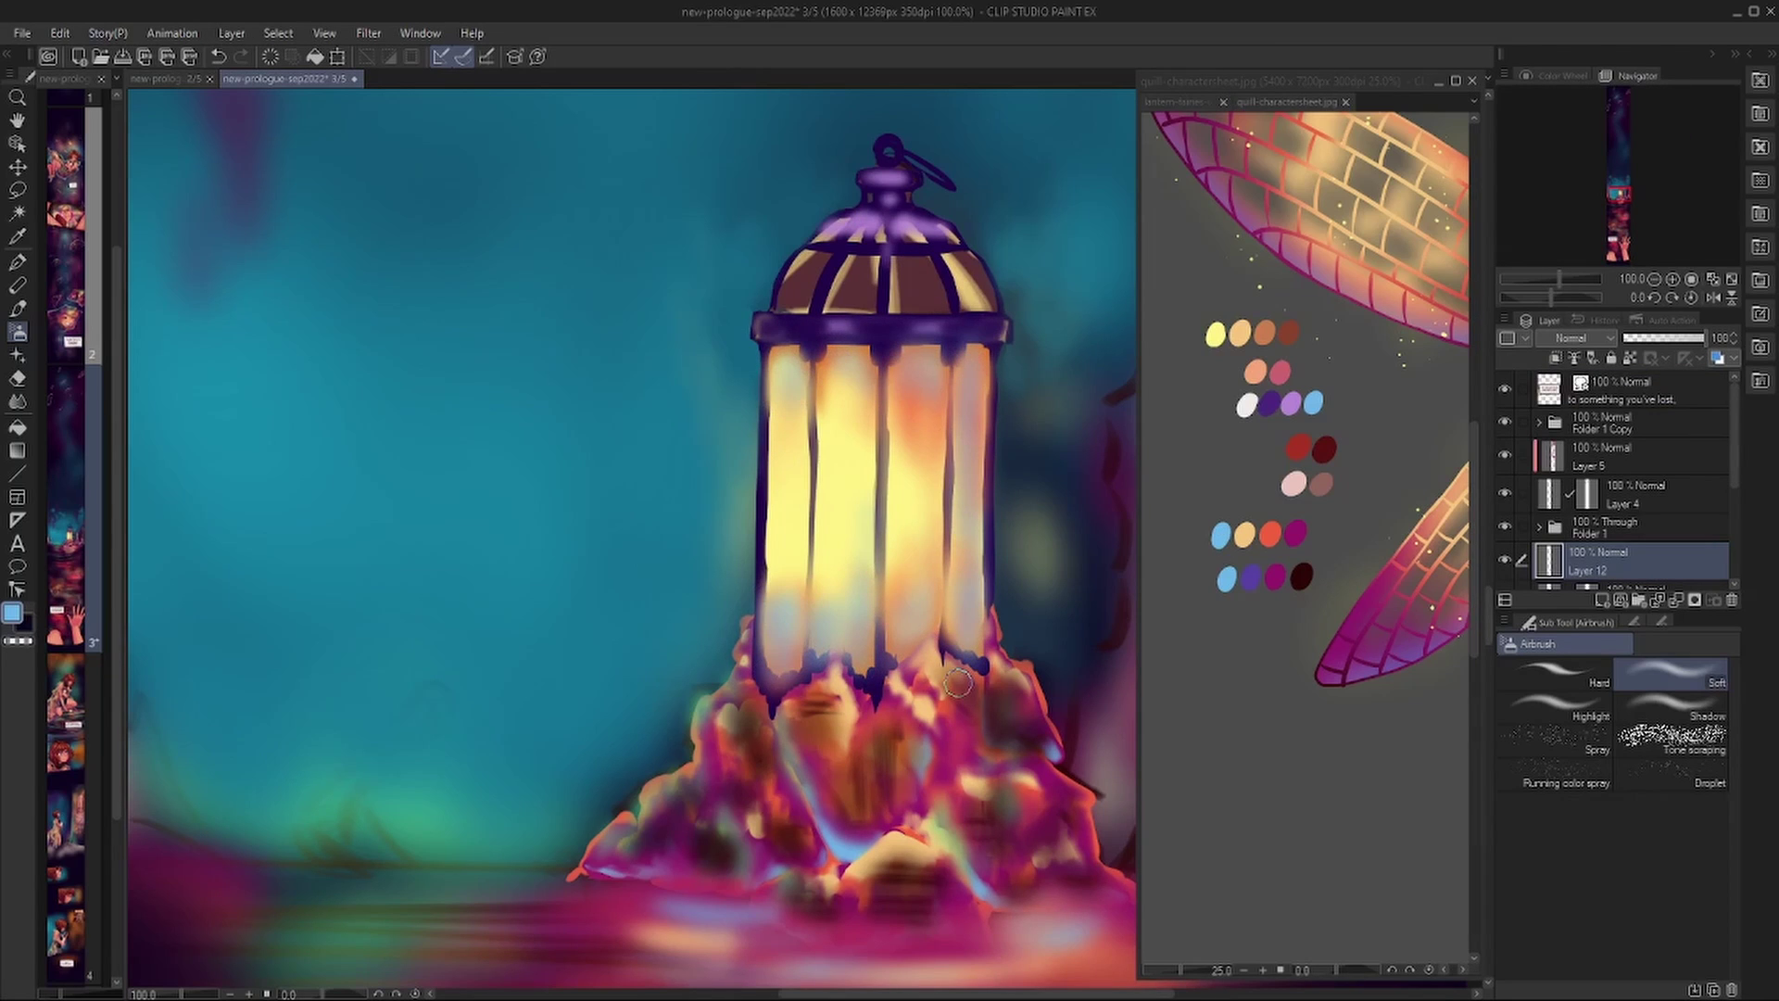
pyautogui.moveTo(844, 223); pyautogui.dragTo(927, 199)
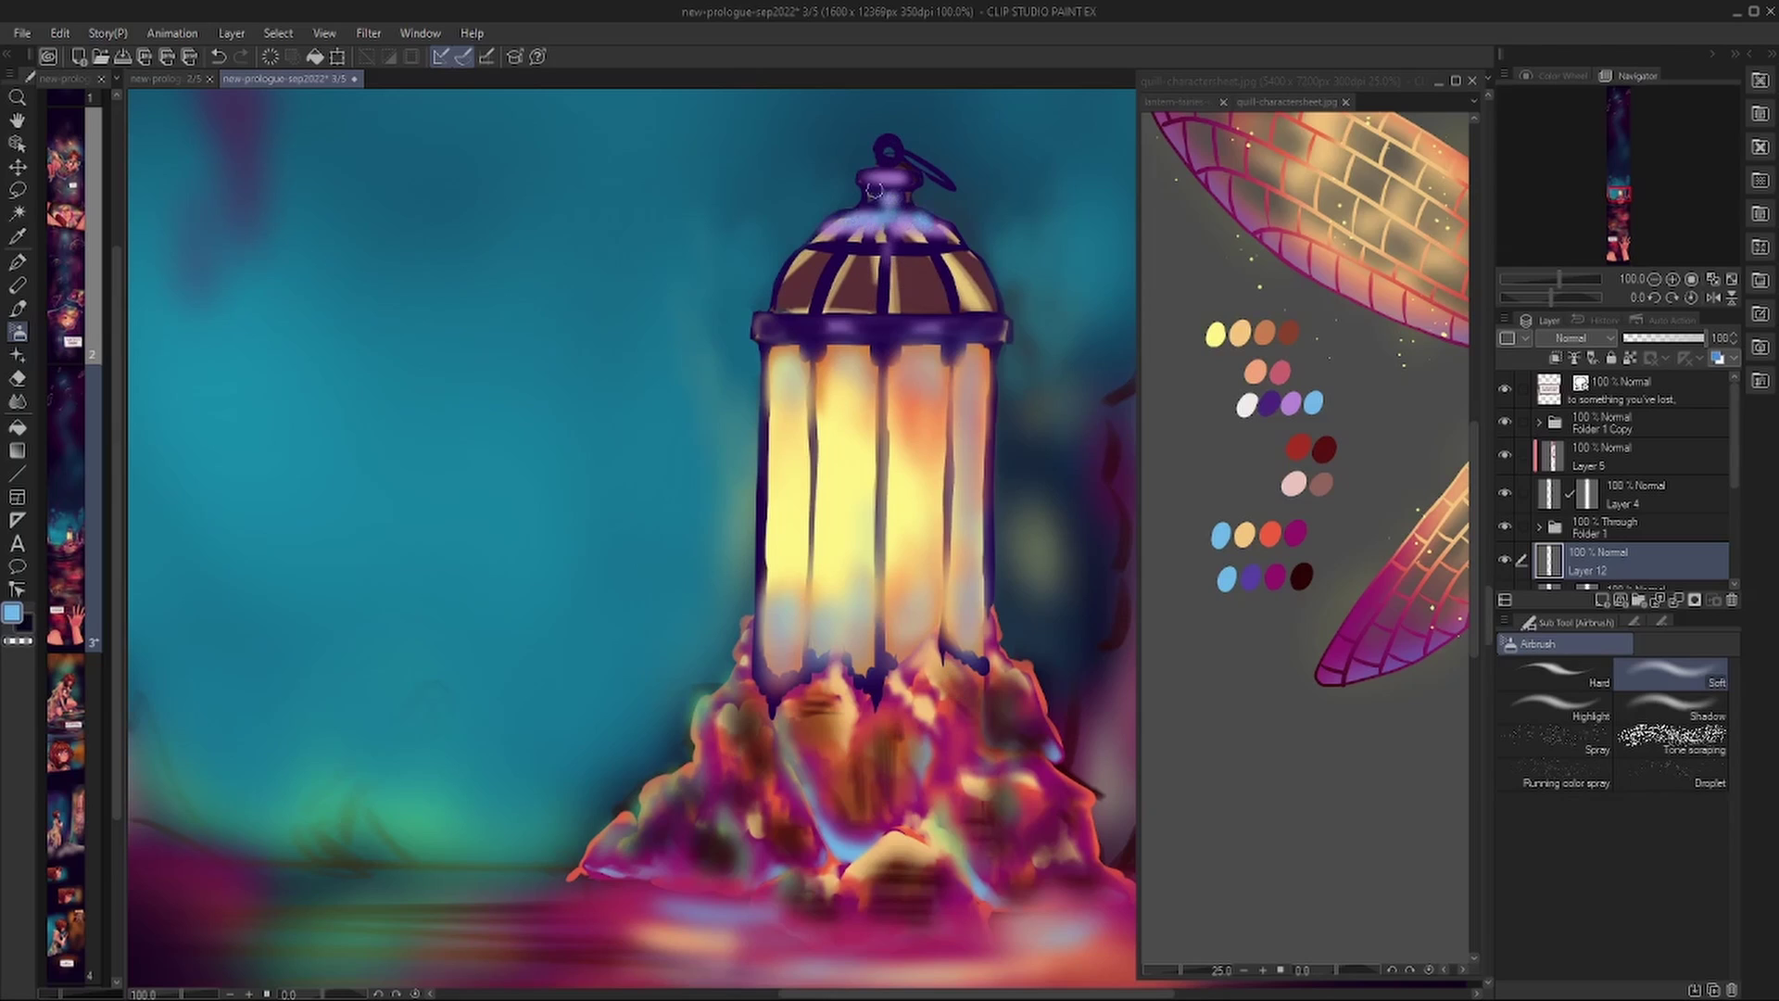
pyautogui.moveTo(1001, 319); pyautogui.dragTo(760, 319)
# Cover the lantern's lower roof panels with dark purple and airbrush a red glow onto them.
pyautogui.keyDown('alt'); pyautogui.click(859, 266); pyautogui.keyUp('alt')
pyautogui.moveTo(996, 306)
pyautogui.mouseDown()
pyautogui.moveTo(973, 287)
pyautogui.moveTo(768, 298)
pyautogui.mouseUp()
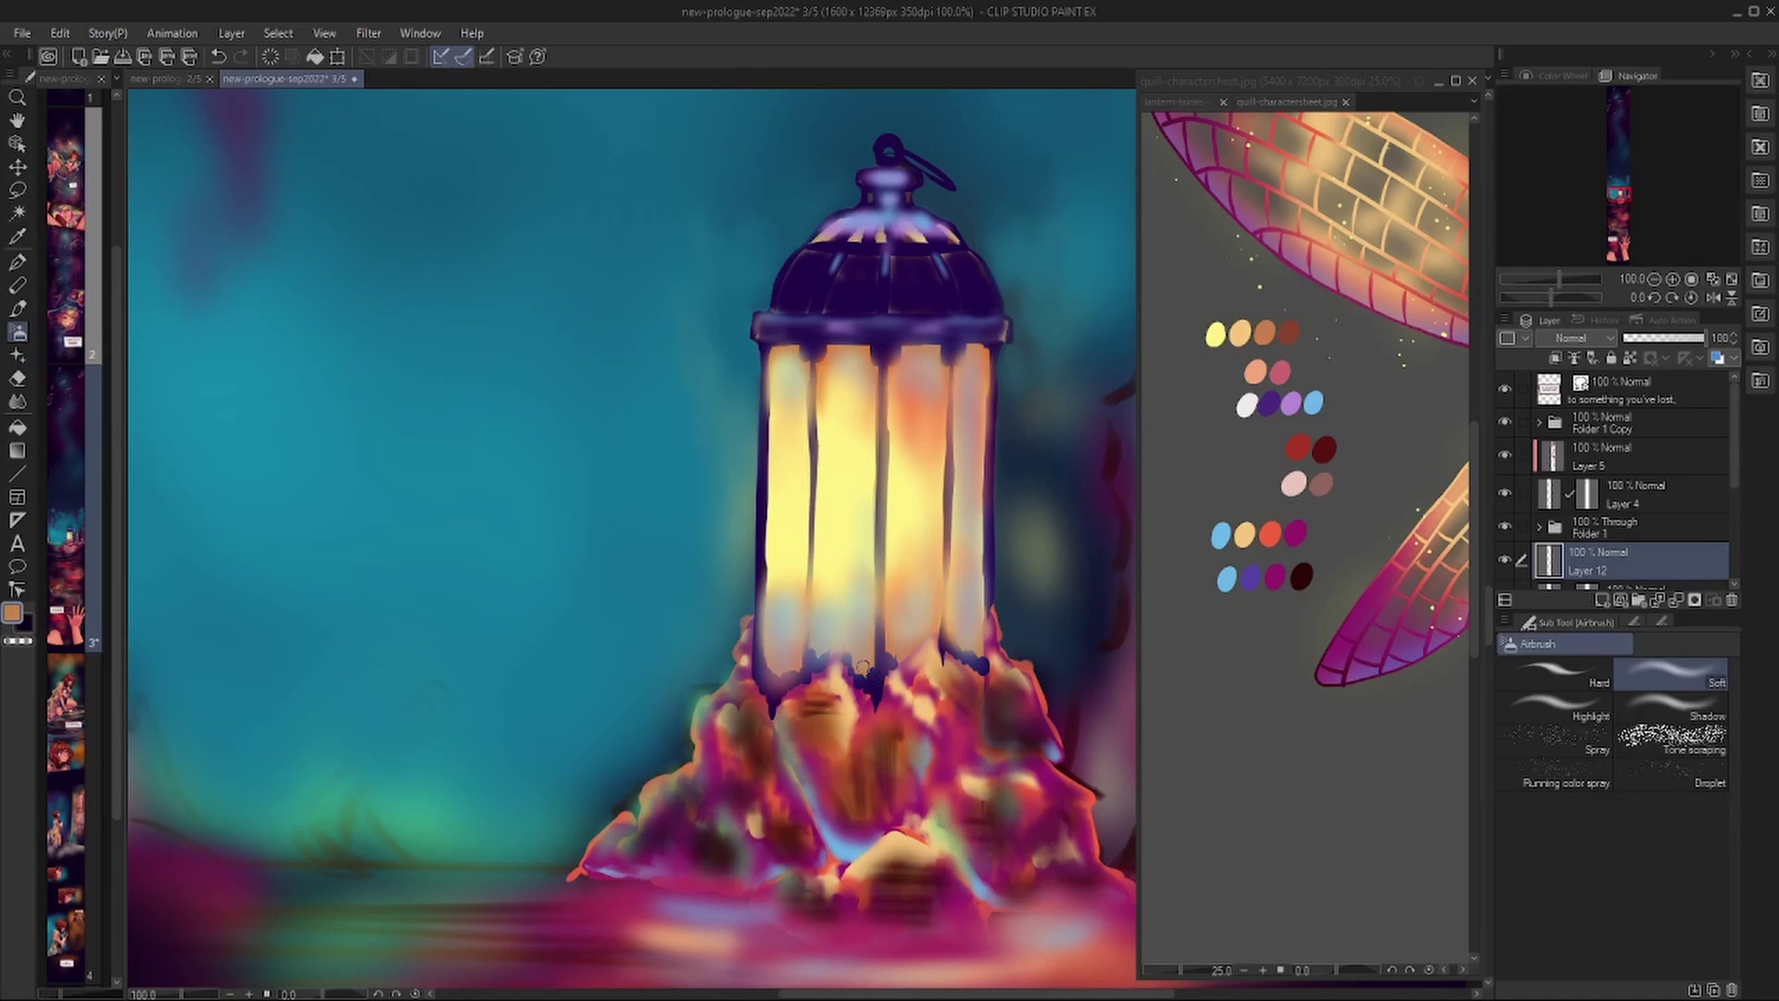
pyautogui.press('b')
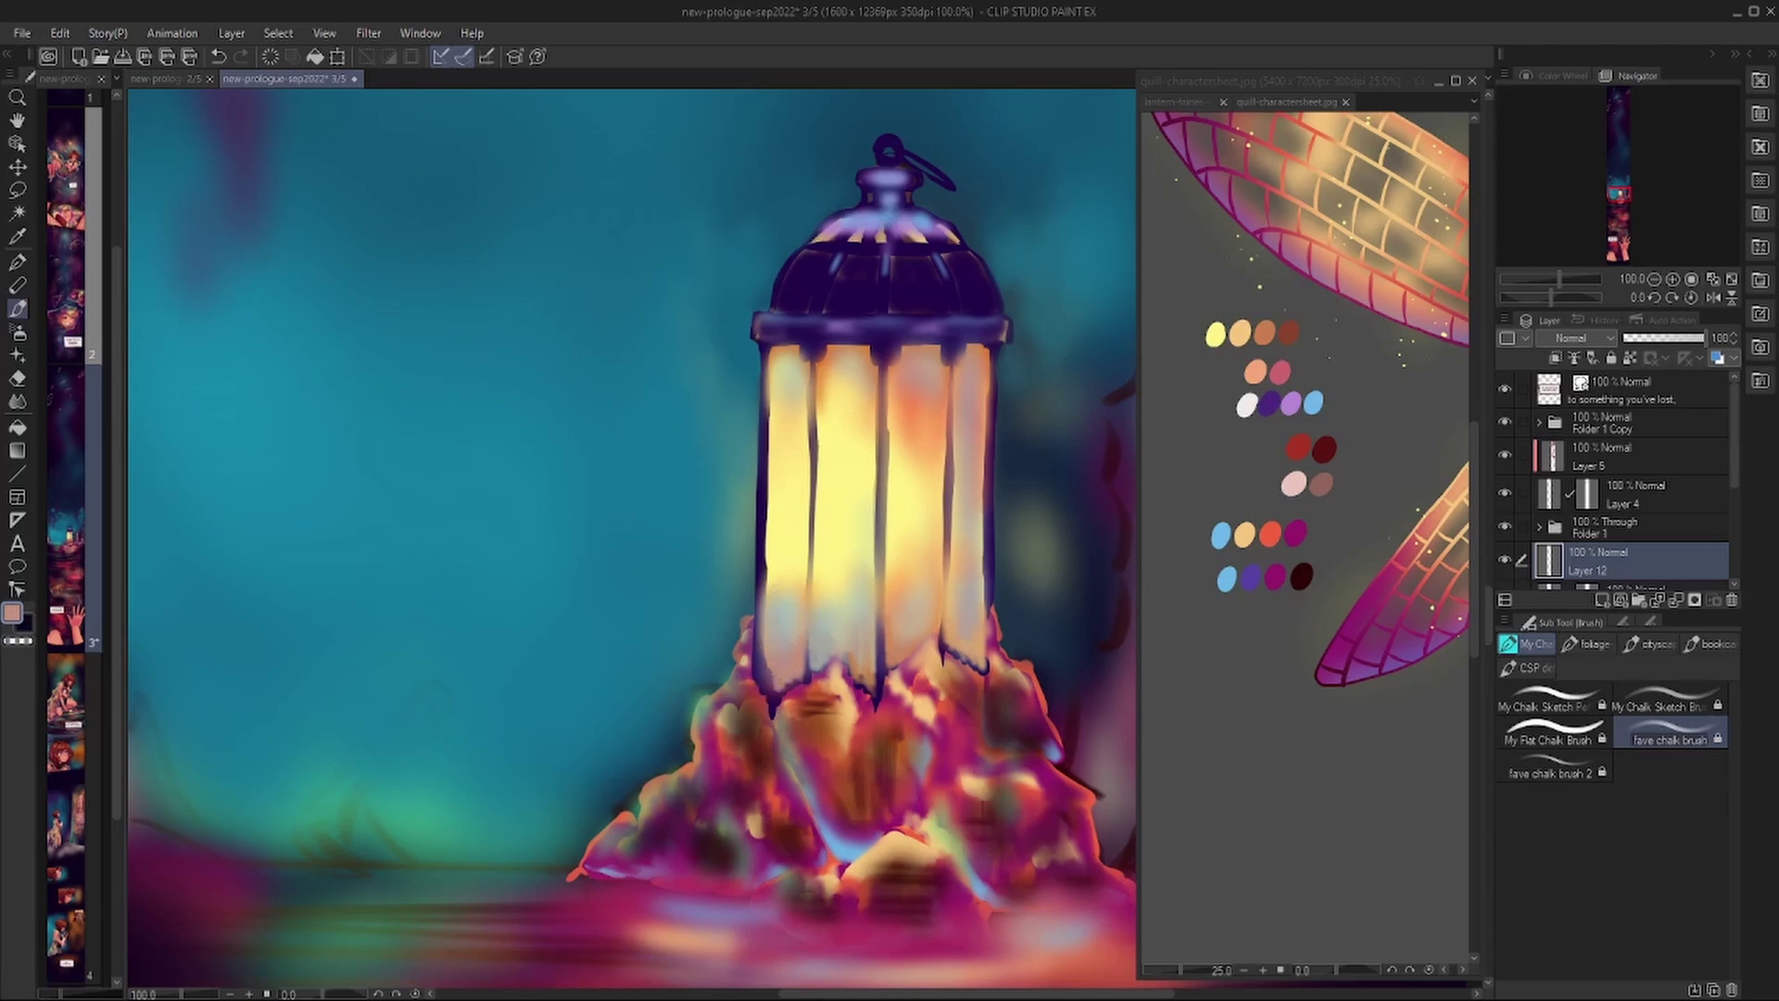
pyautogui.press('b')
pyautogui.moveTo(820, 264); pyautogui.dragTo(952, 239)
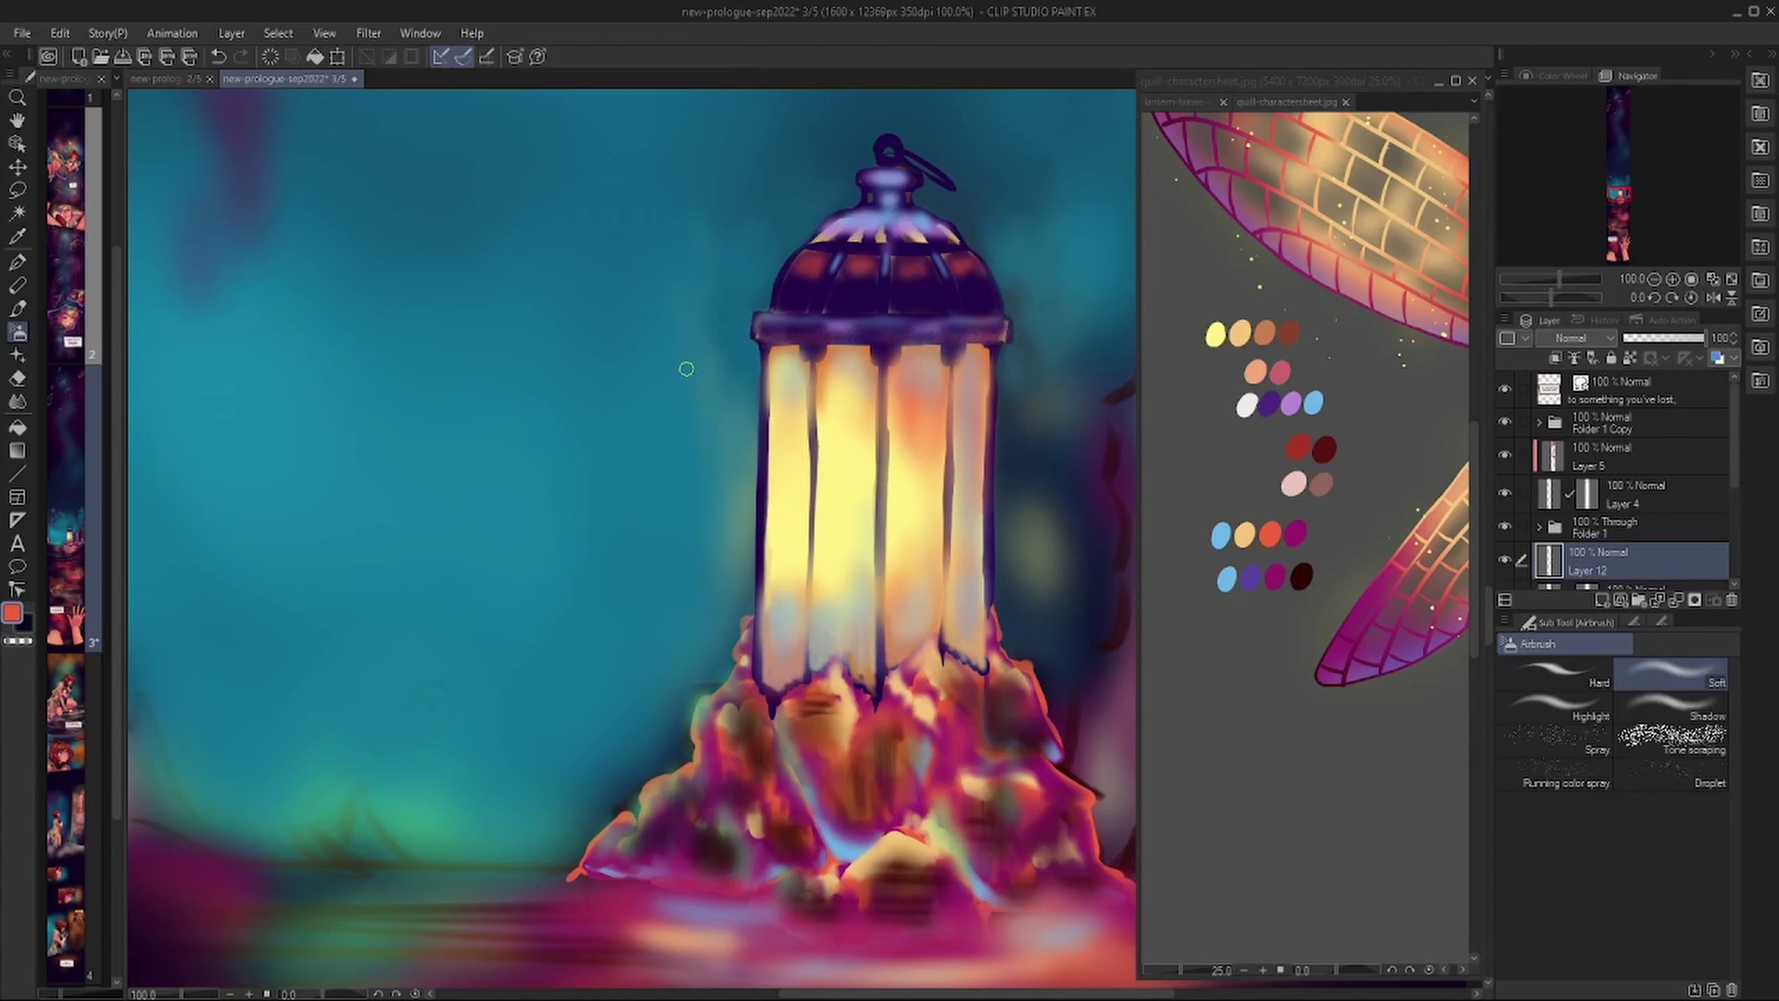
# Toggle the visibility of Layer 12 and a layer above it to compare the repainted lantern with the earlier version.
pyautogui.click(1505, 559)
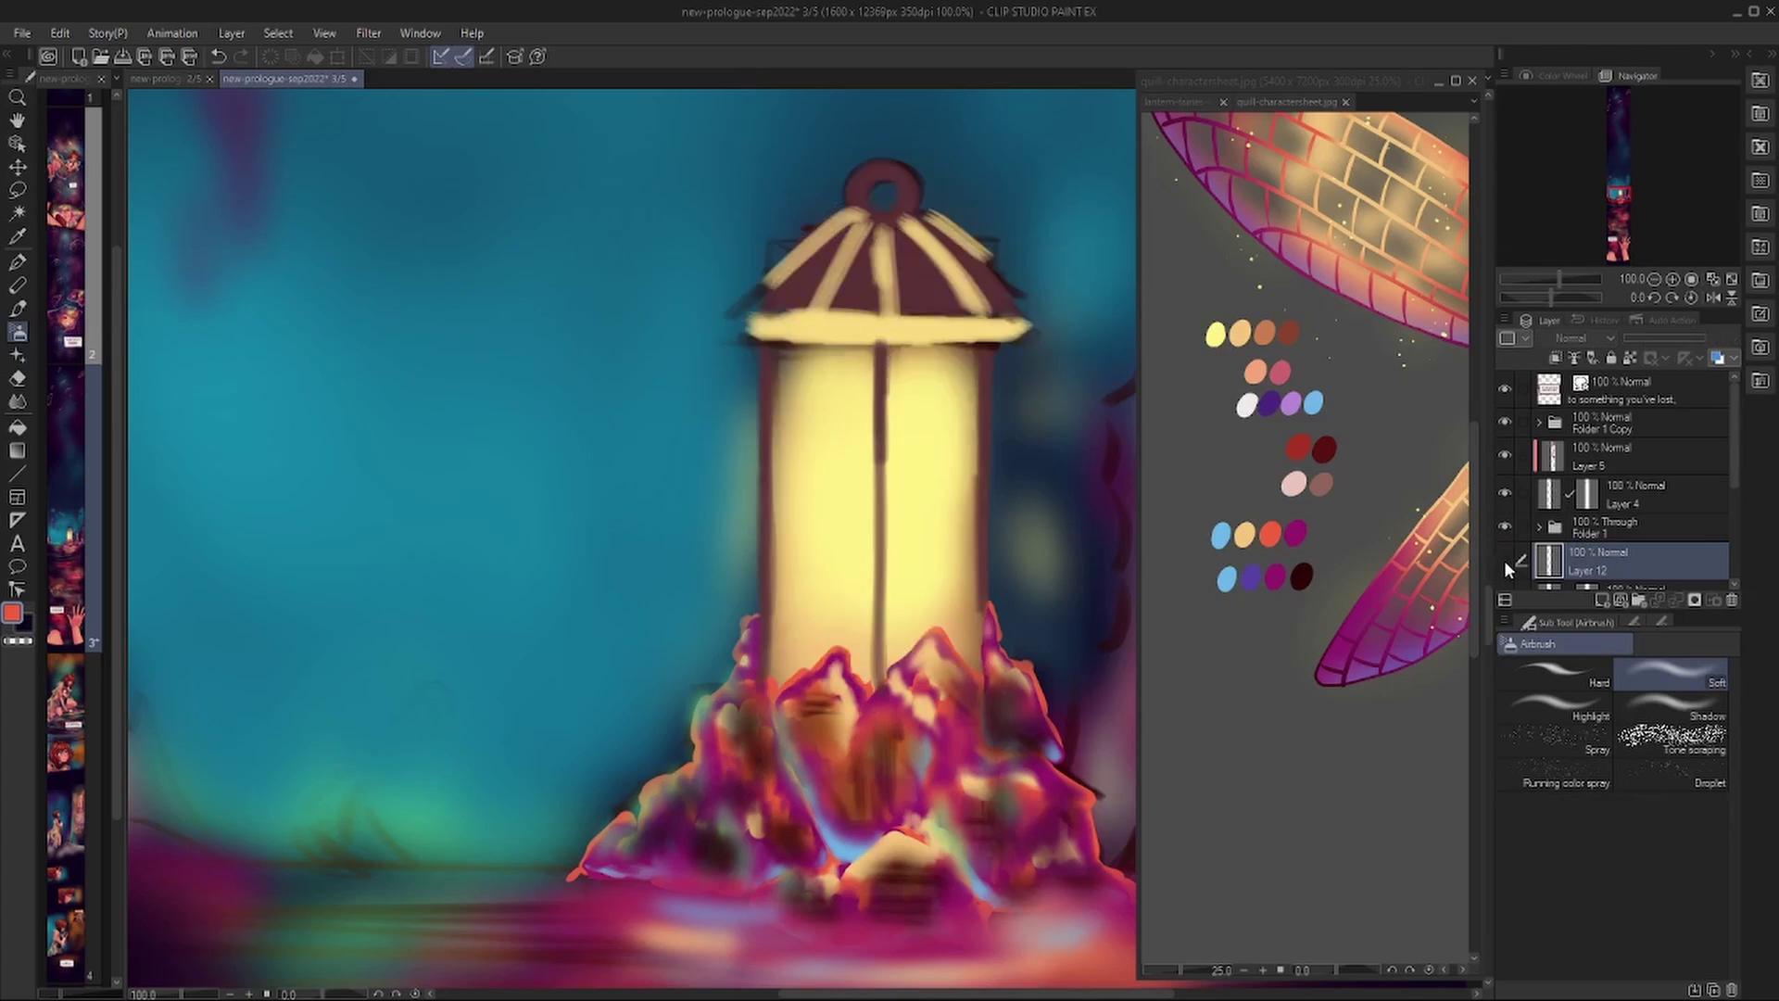
pyautogui.click(1505, 559)
pyautogui.scroll(-4, 1519, 556)
pyautogui.scroll(4, 1633, 461)
pyautogui.click(1505, 455)
pyautogui.click(1505, 455)
pyautogui.scroll(-3, 1529, 496)
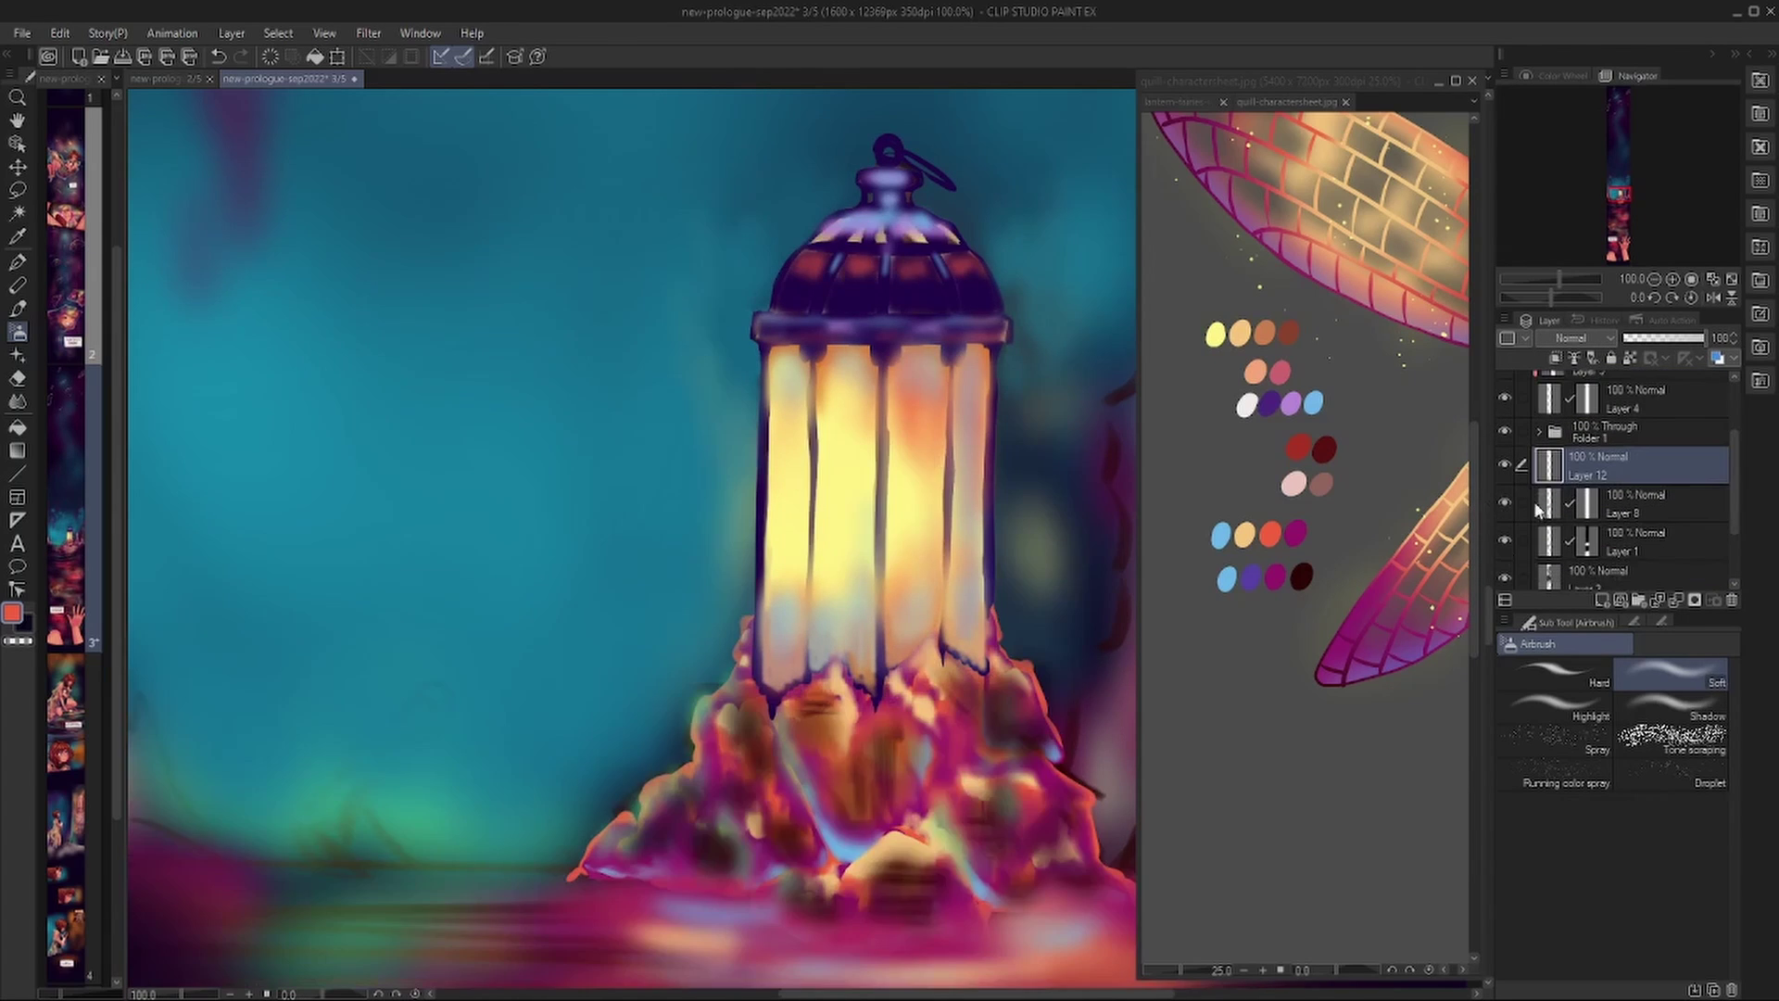
# Refine the edges of the rock pile beneath the lantern on Layer 1's mask, using the G-pen with transparent colour.
pyautogui.click(1581, 543)
pyautogui.moveTo(1117, 469); pyautogui.dragTo(829, 435)
pyautogui.press('p')
pyautogui.press('c')
pyautogui.moveTo(711, 660); pyautogui.dragTo(712, 714)
pyautogui.moveTo(597, 704); pyautogui.dragTo(573, 779)
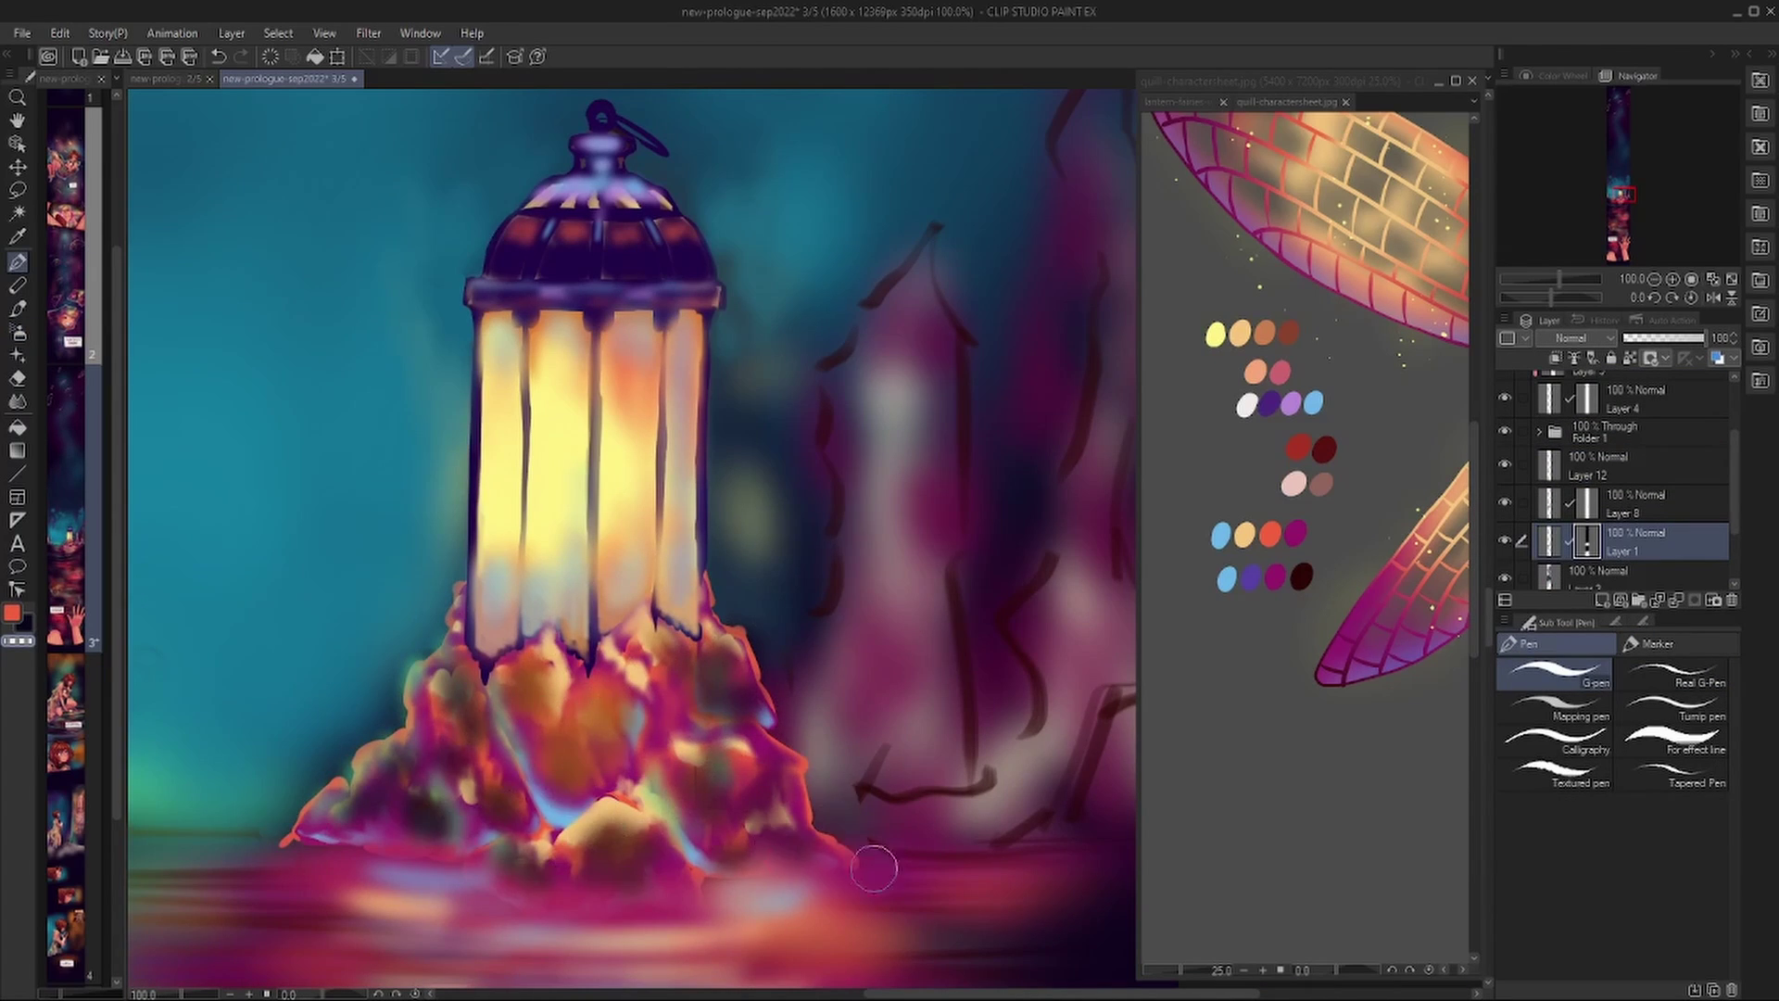
pyautogui.scroll(-2, 874, 853)
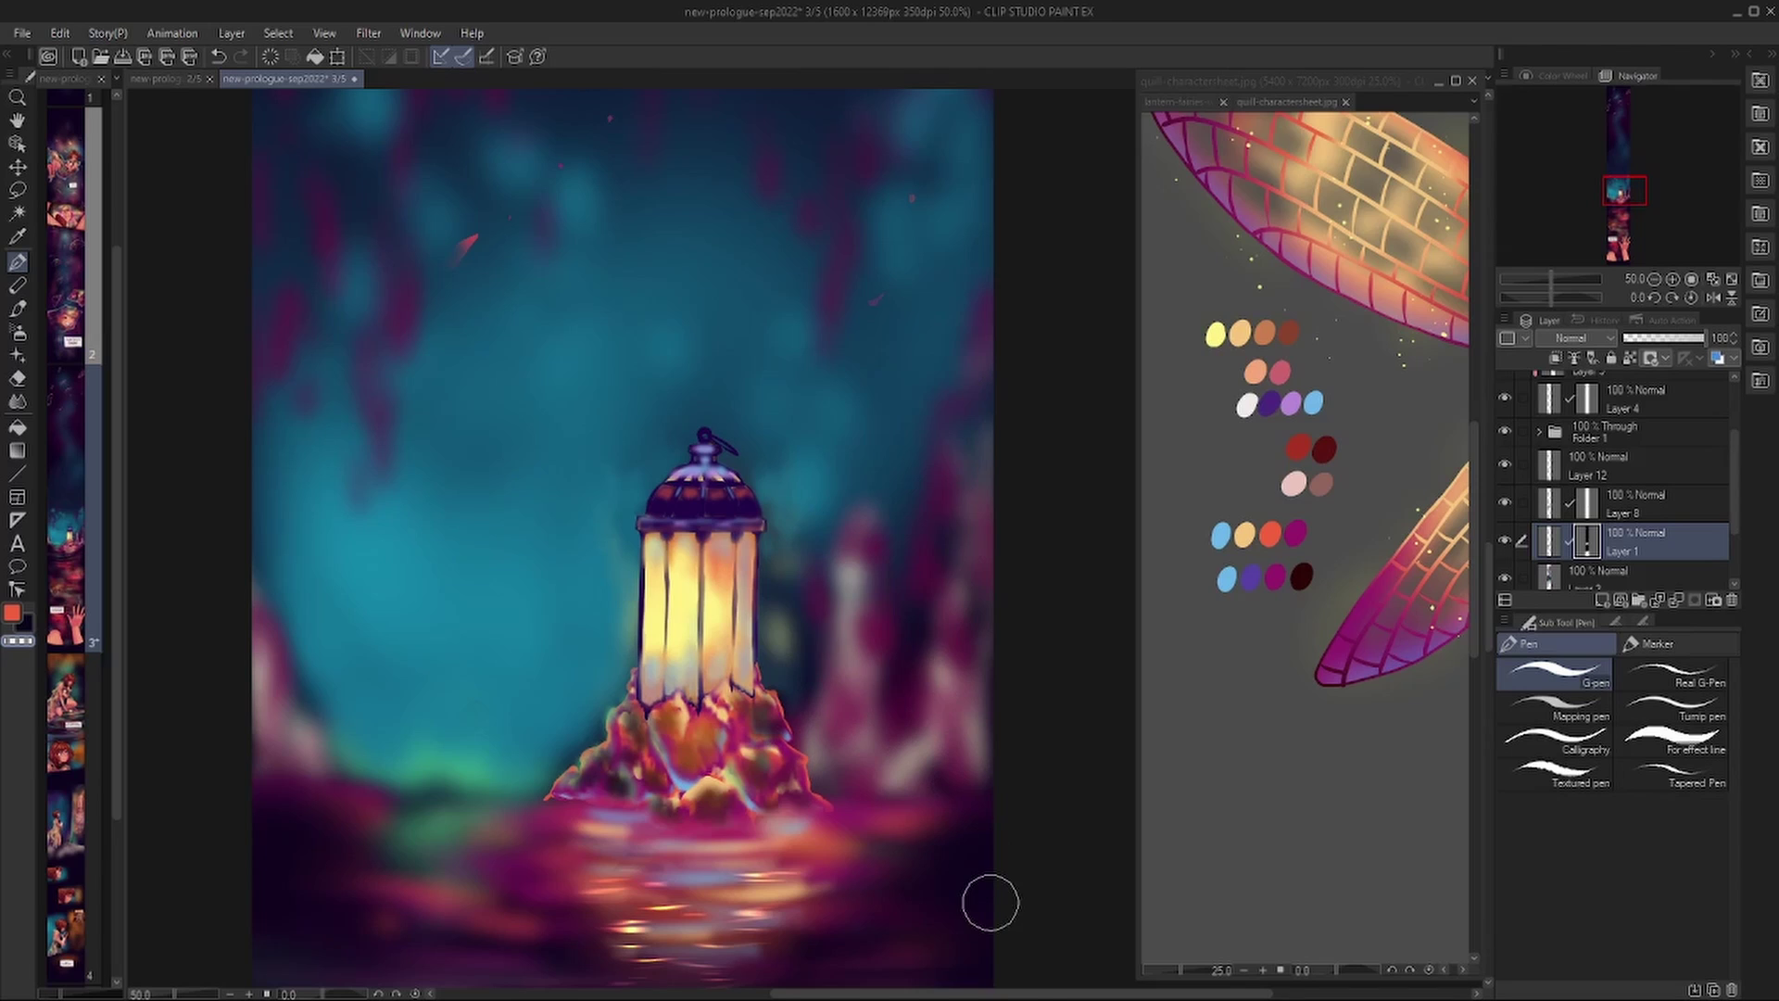
pyautogui.moveTo(991, 903); pyautogui.dragTo(1060, 736)
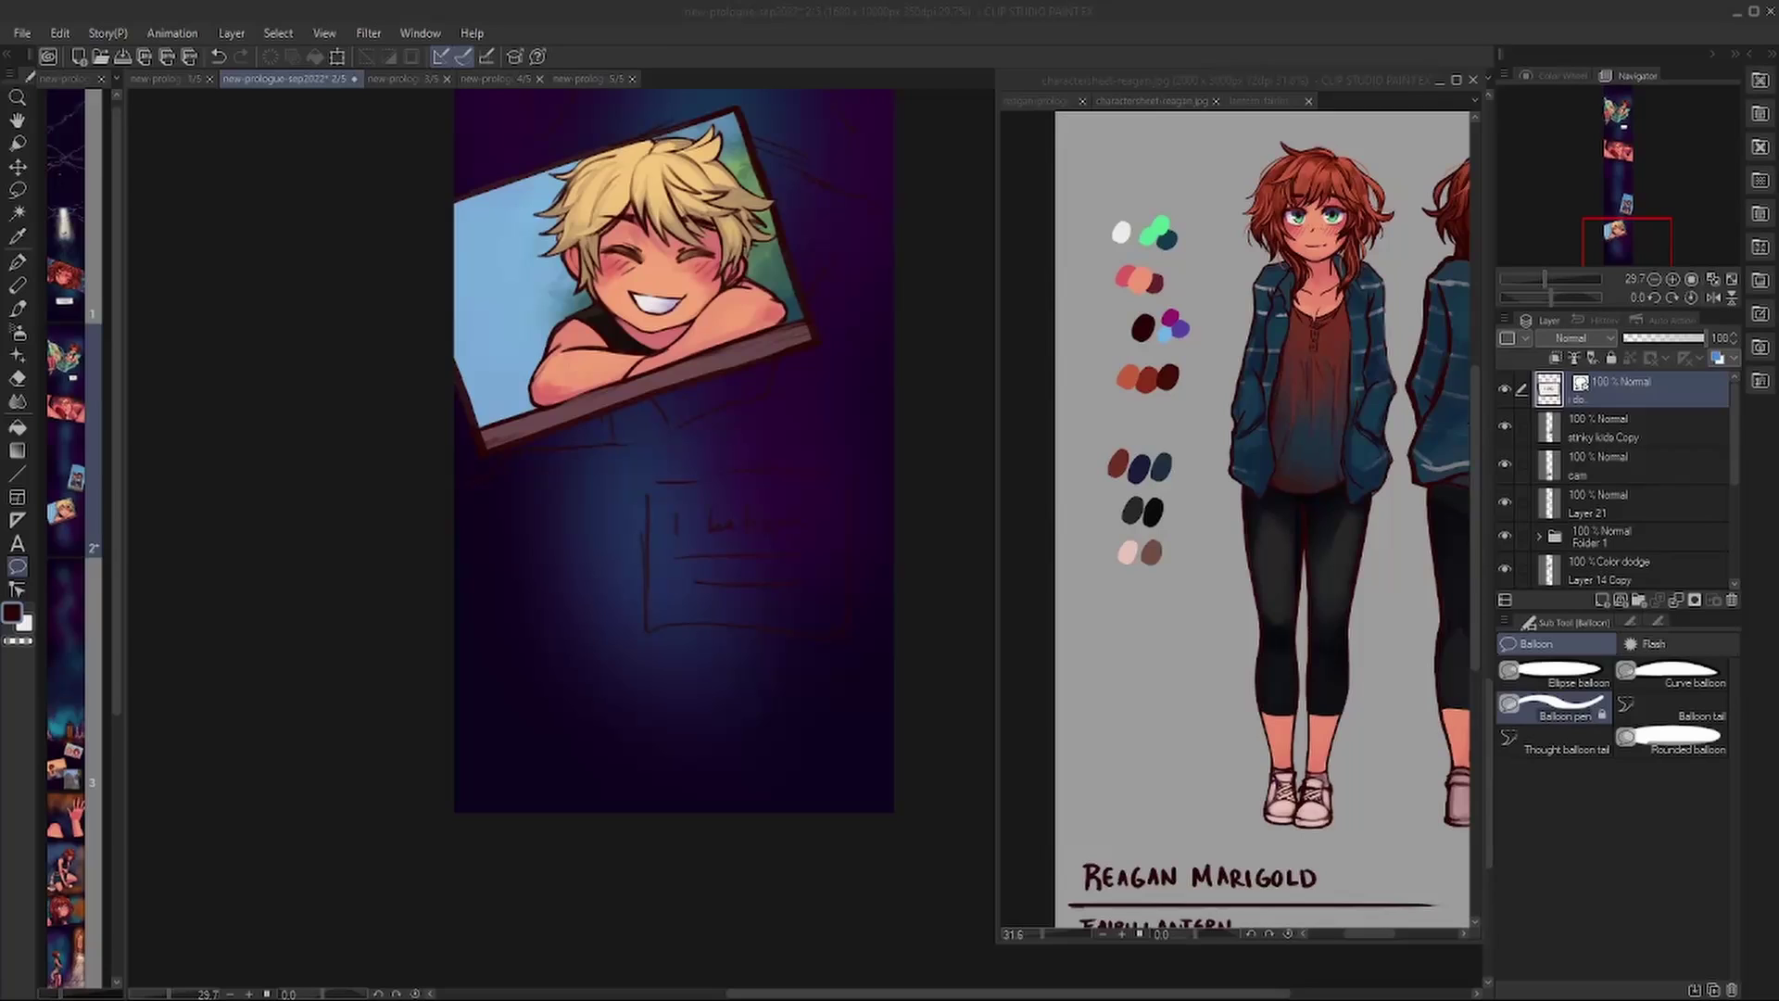
# Add the caption "I BELIEVE THEY CAN LEAD YOU TO SOMETHING IMPORTANT," on four lines below the smiling blond boy's photo on page 2.
pyautogui.press('t')
pyautogui.click(669, 508)
pyautogui.write("I BELIEVE THAT I'VE")
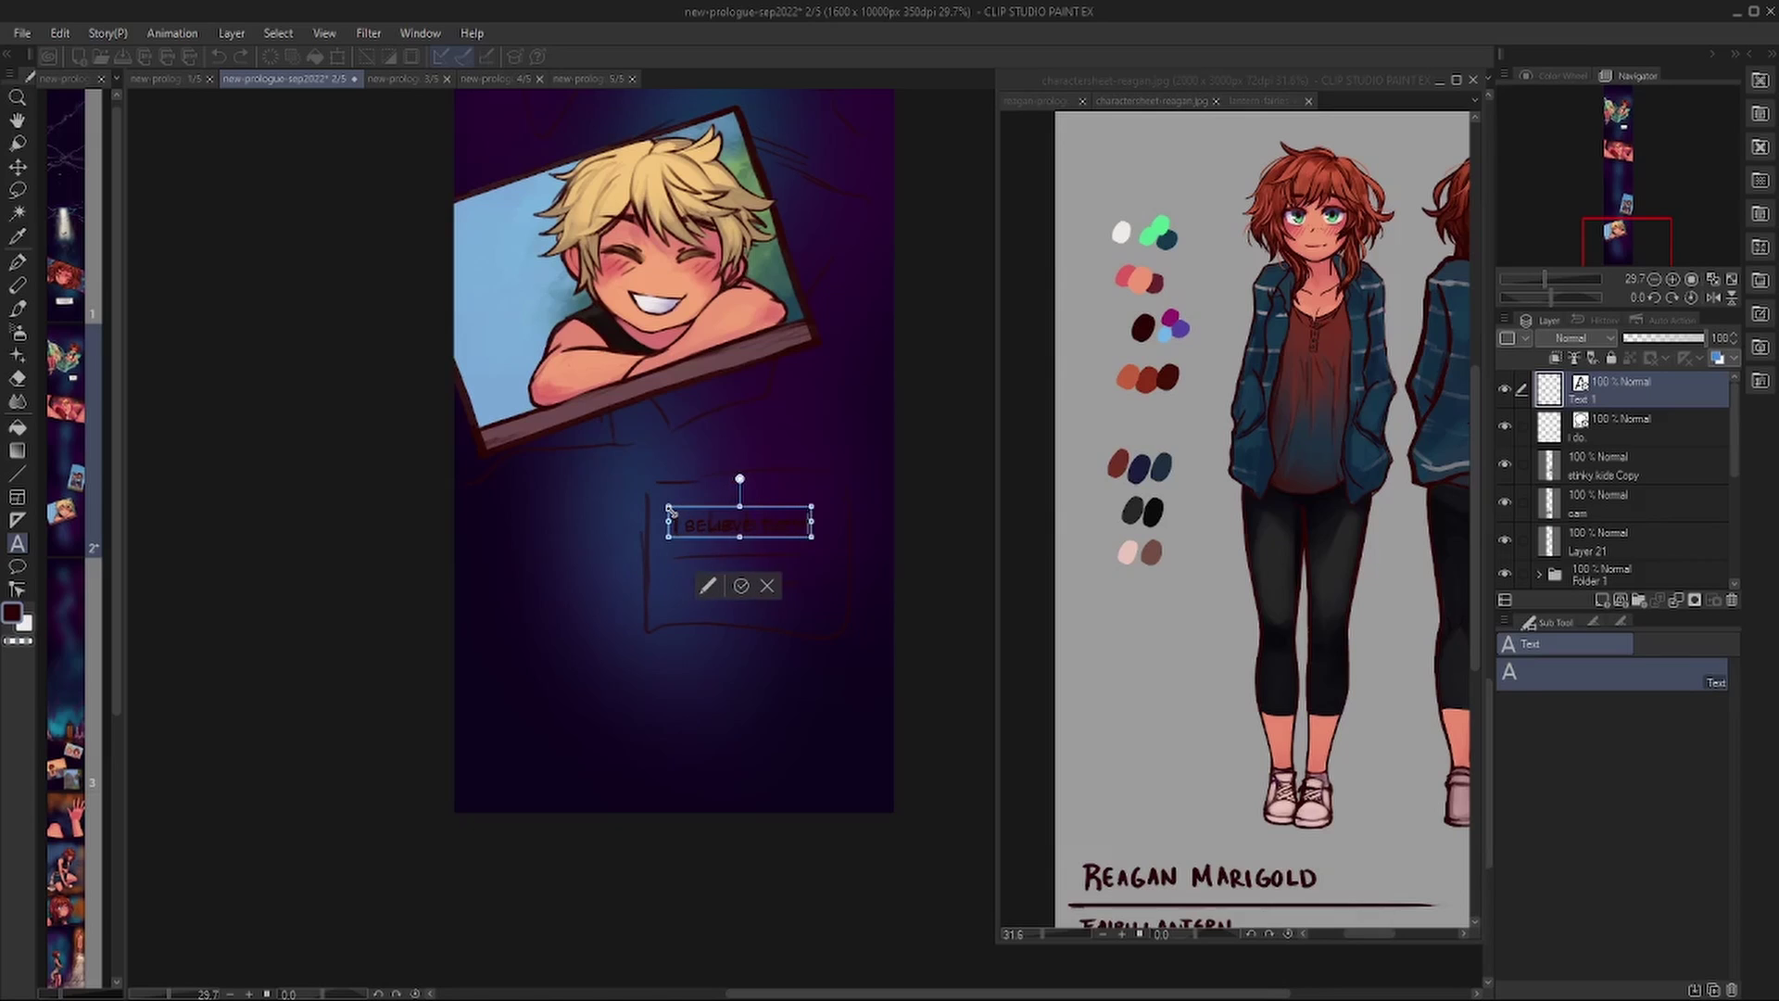
pyautogui.press('Return')
pyautogui.write('LIVED')
pyautogui.press('Return')
pyautogui.write('SOMETHING')
pyautogui.press('Return')
pyautogui.write('GOOD')
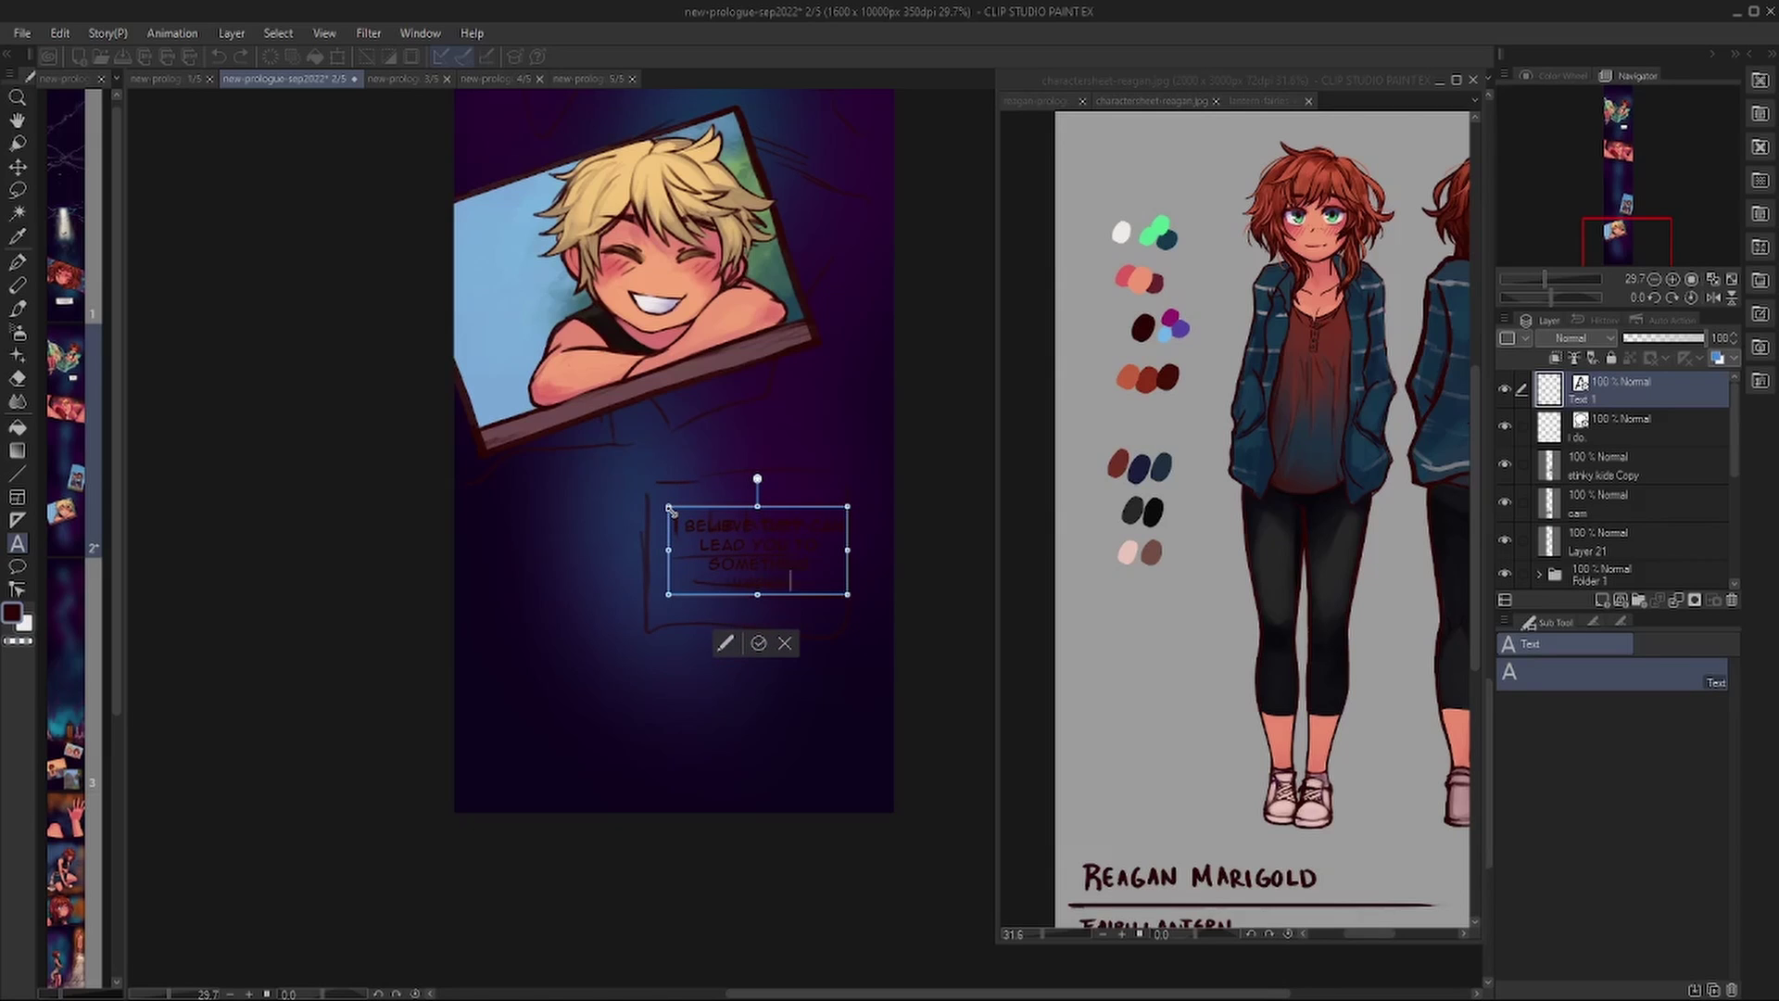
pyautogui.click(758, 642)
# Draw a rectangular white caption box around the new text with the Balloon pen.
pyautogui.press('t')
pyautogui.moveTo(861, 572); pyautogui.dragTo(858, 575)
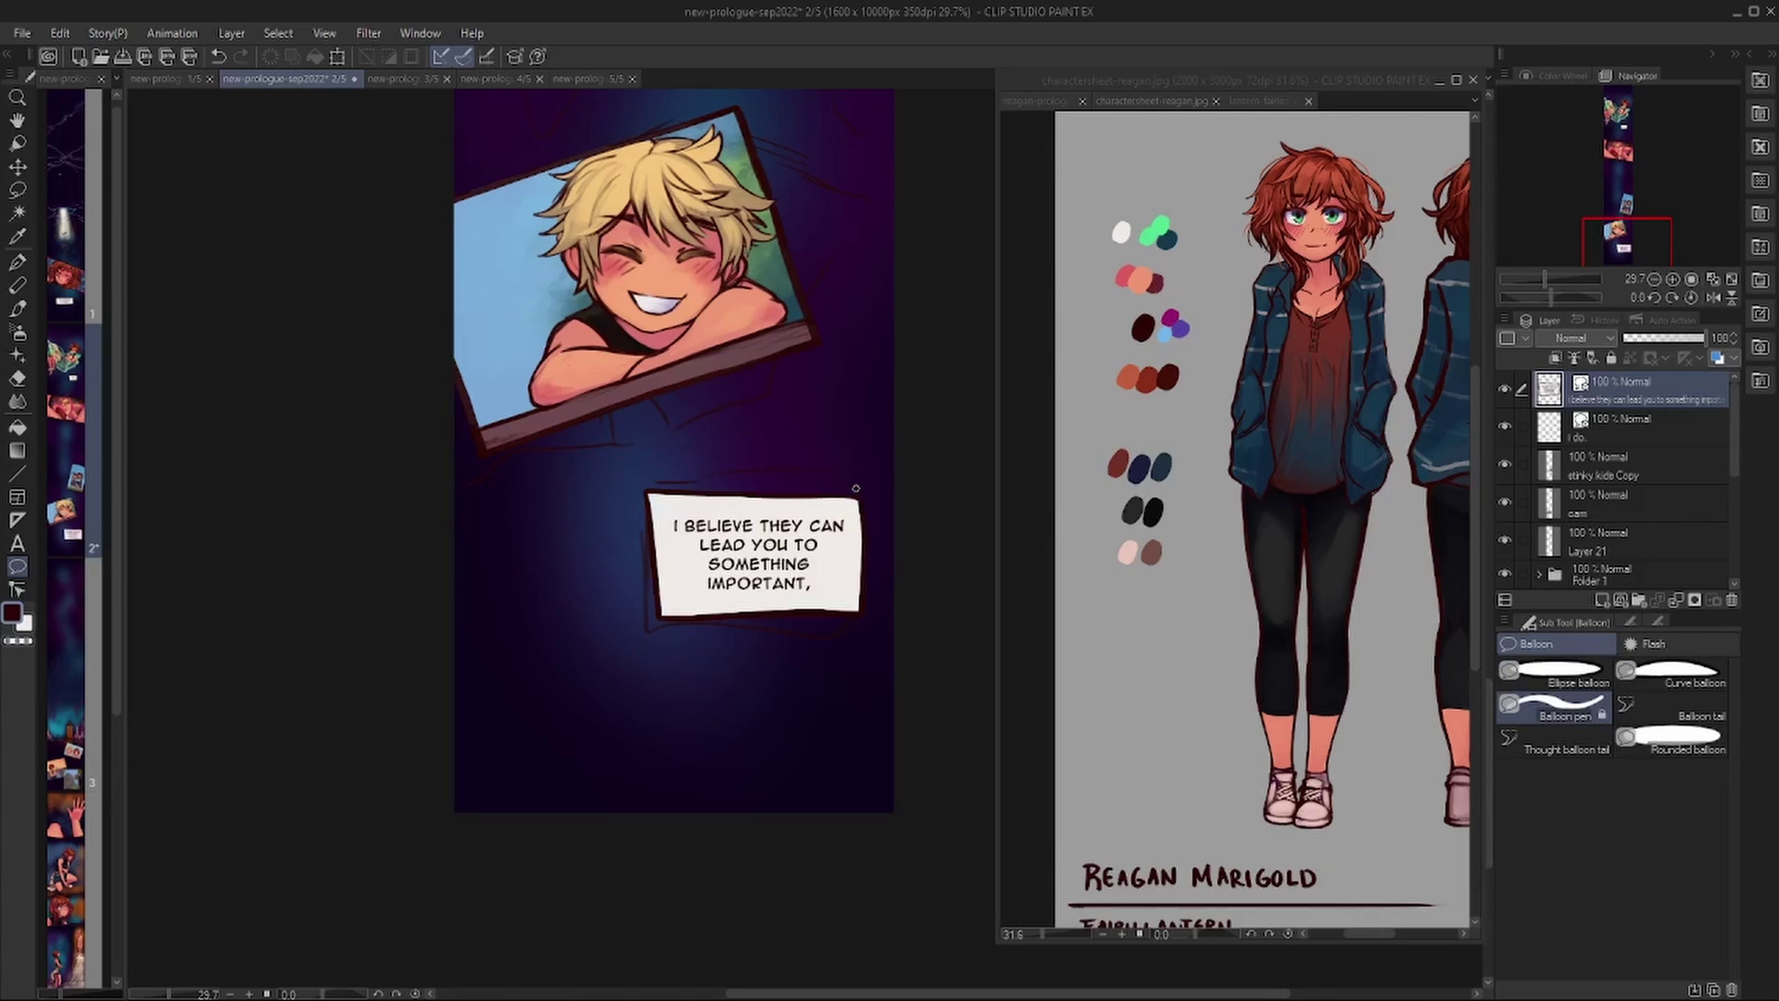
# Add the caption "TO SOMETHING YOU'VE LOST," on two lines on page 3, beside the photo of the two smiling children.
pyautogui.click(405, 79)
pyautogui.press('h')
pyautogui.moveTo(646, 484); pyautogui.dragTo(593, 302)
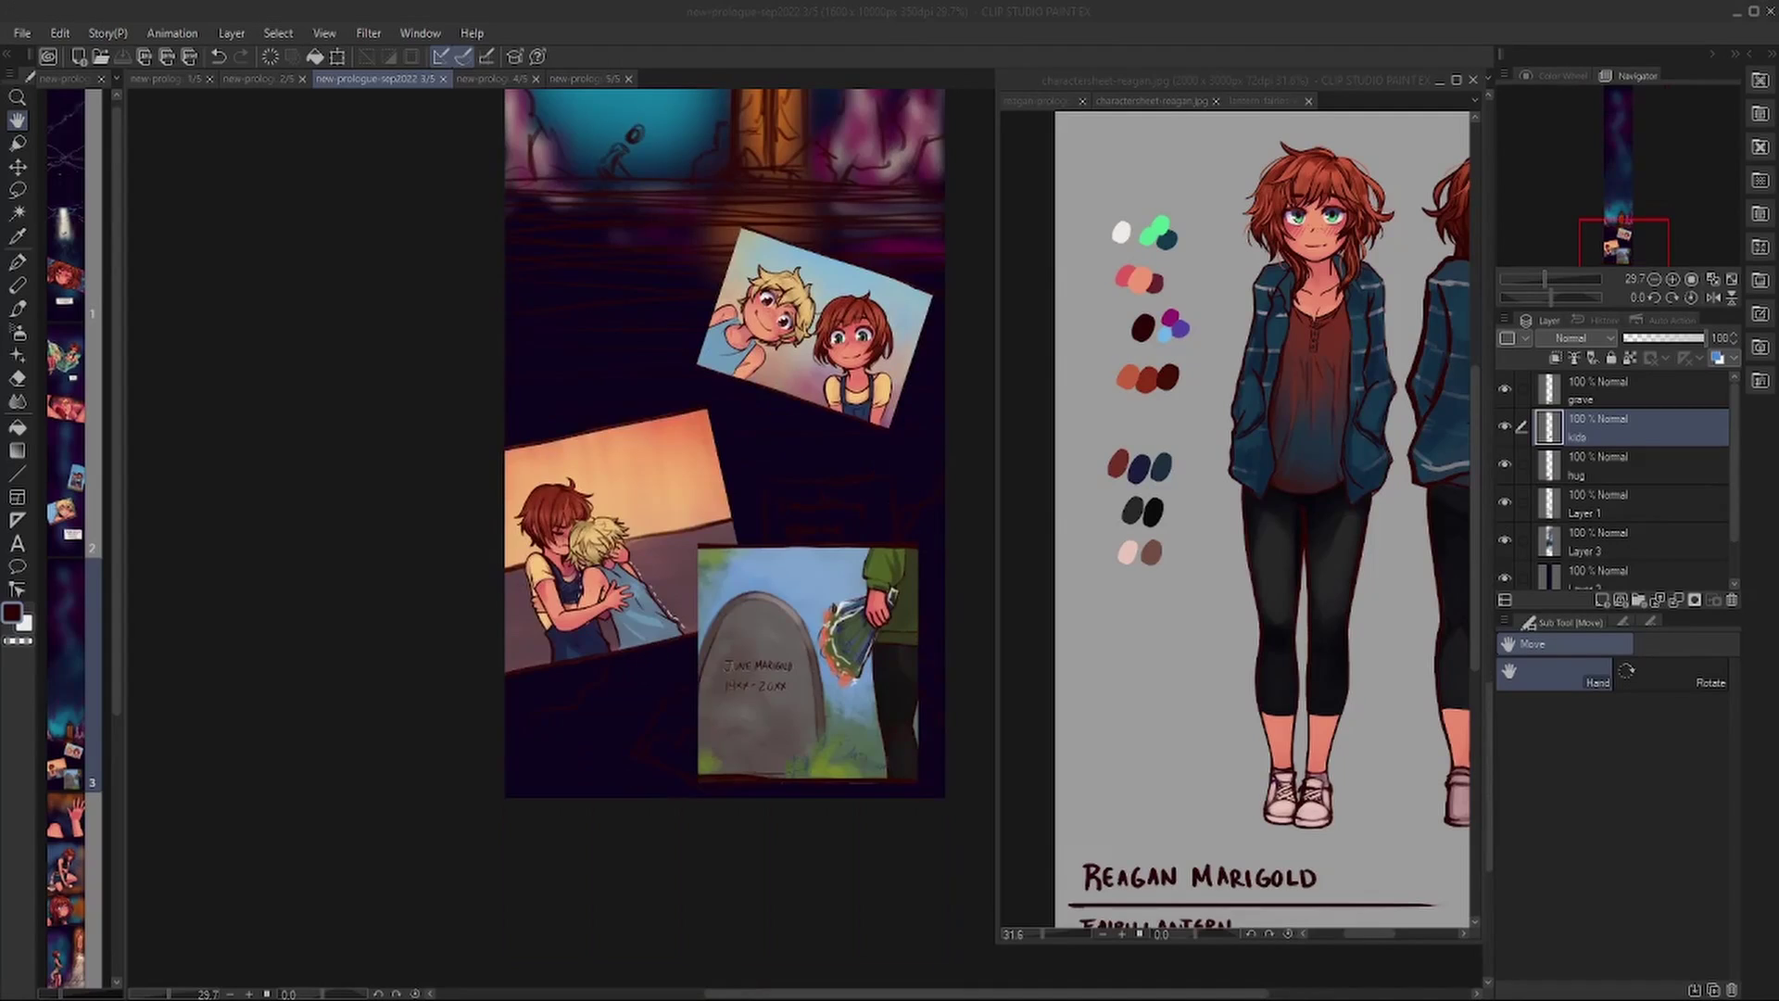
pyautogui.press('t')
pyautogui.click(536, 319)
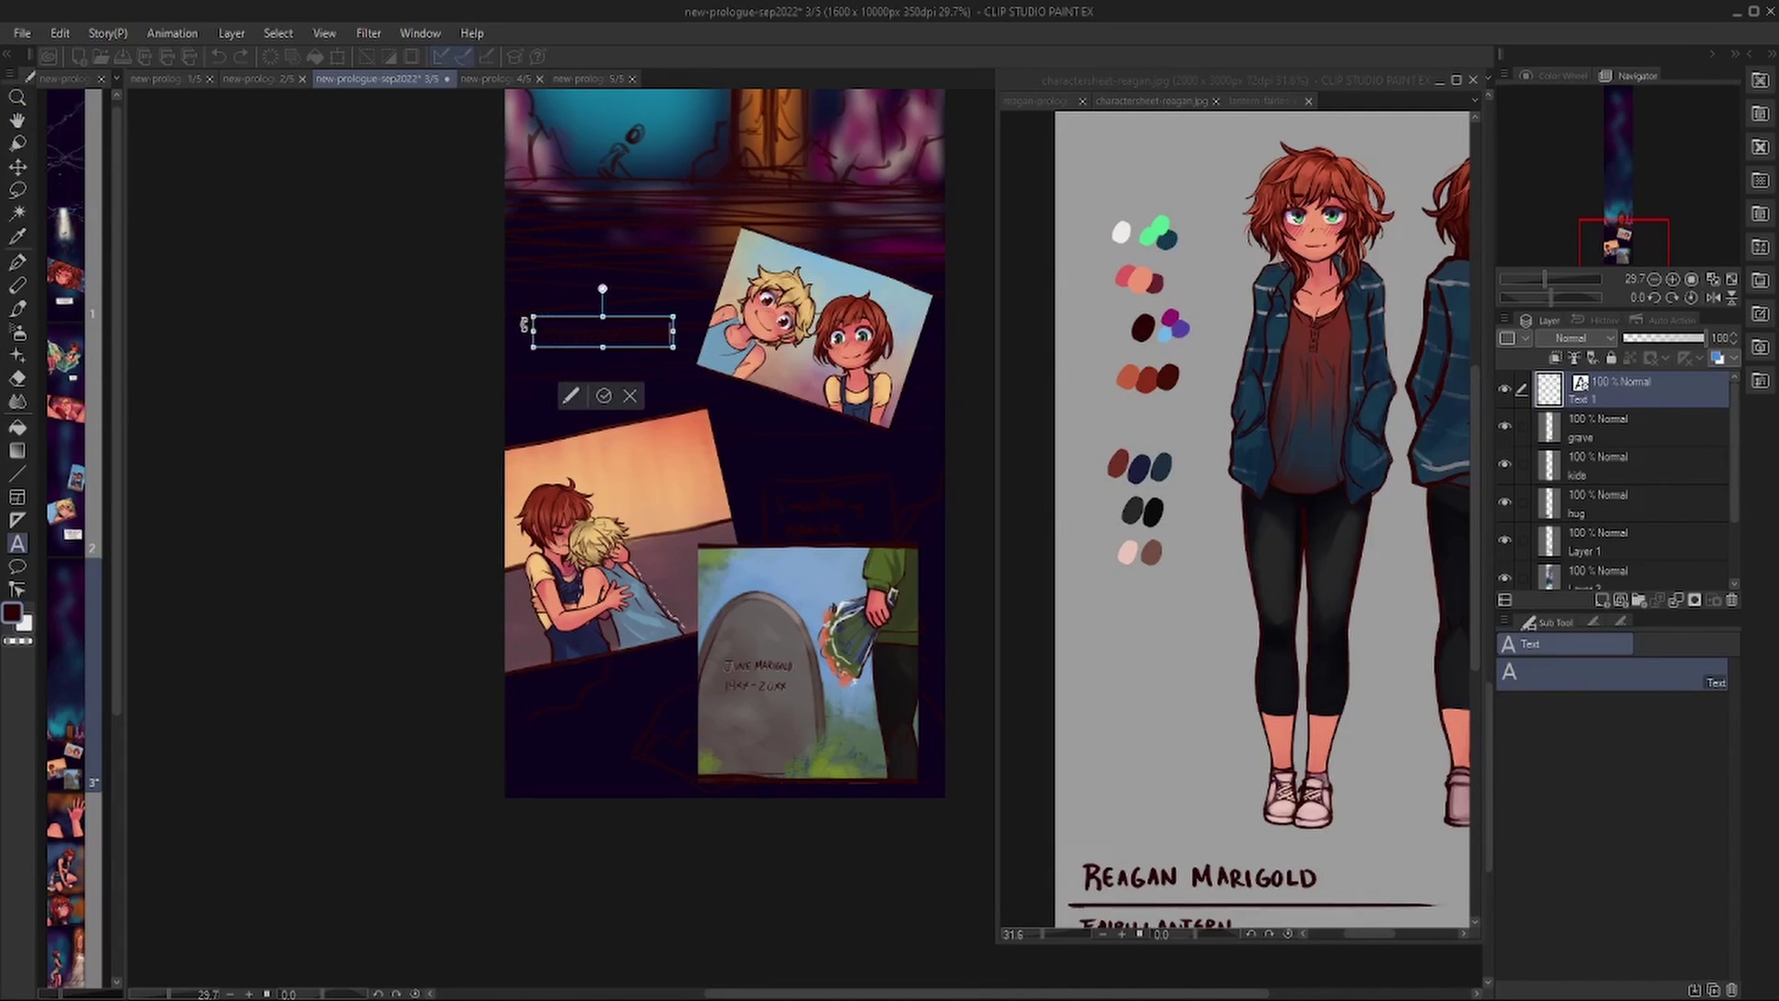
pyautogui.click(604, 413)
# Draw a white rectangular caption box around the text "TO SOMETHING YOU'VE LOST," with the Balloon pen and save page 3.
pyautogui.press('t')
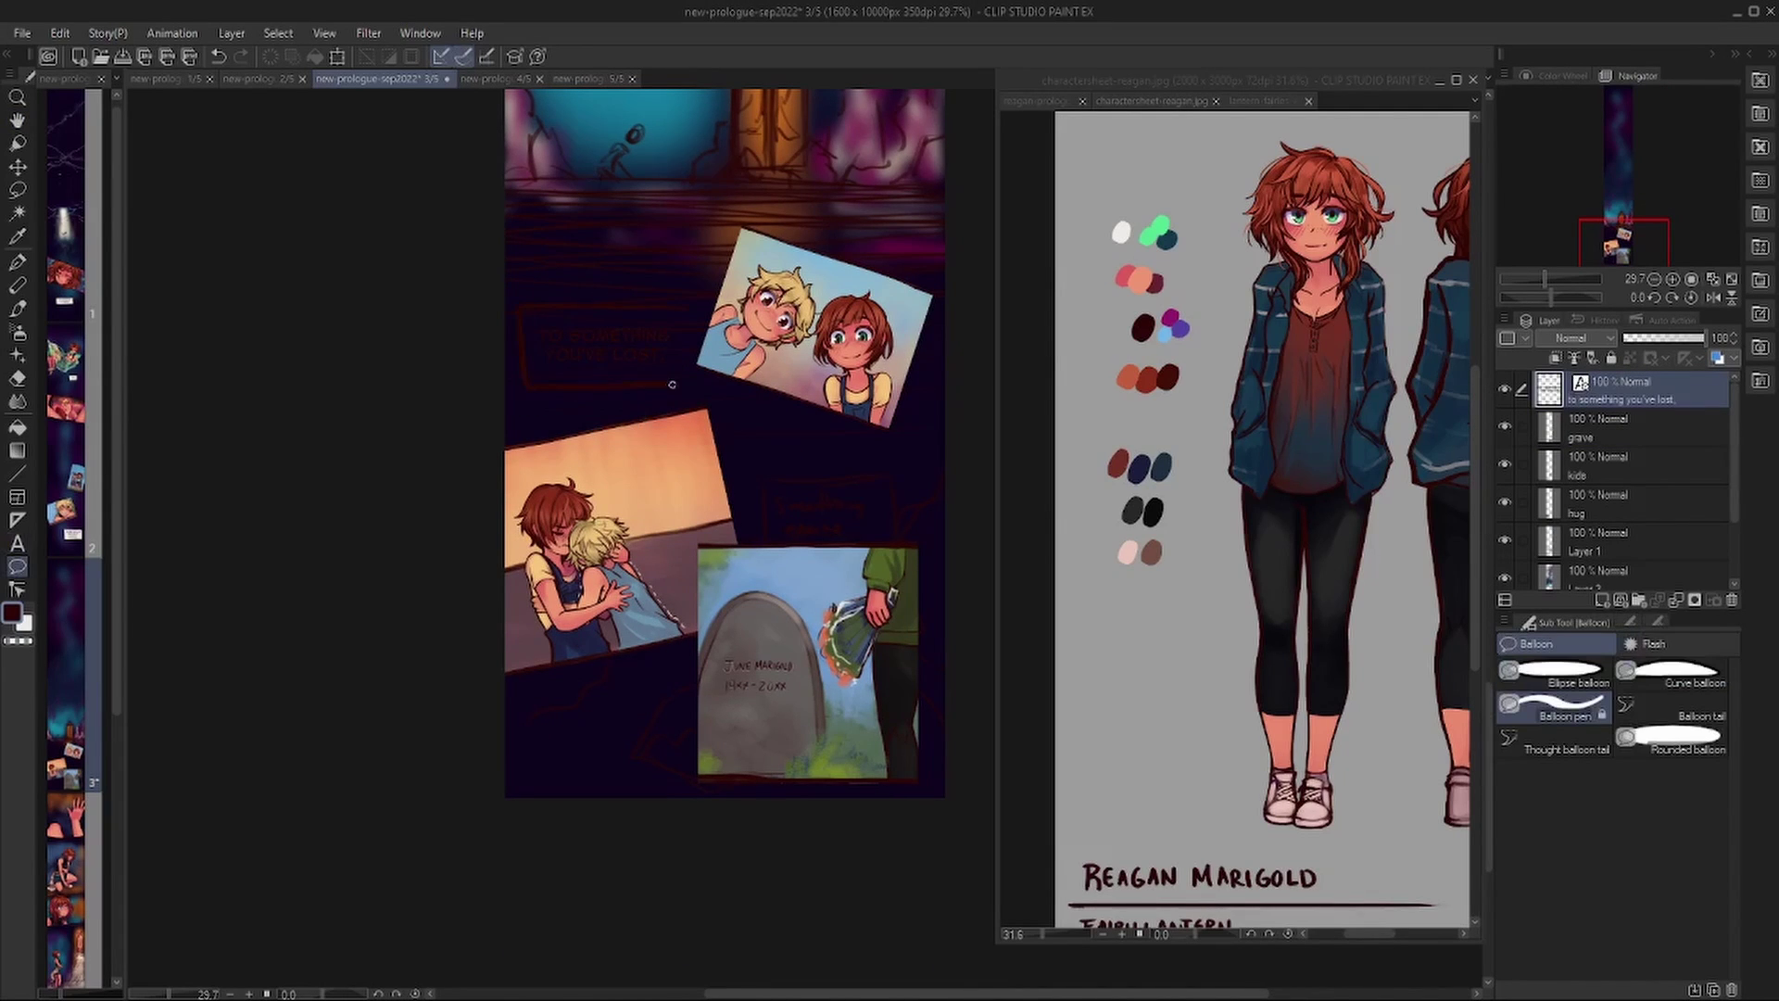
pyautogui.click(602, 345)
pyautogui.press('h')
pyautogui.hotkey('ctrl', 's')
# Letter "TO SOMETHING YOU HOPE TO GAIN," on two lines above the crouching redhead on page 4 and box it with the Balloon pen.
pyautogui.hotkey('ctrl', 'Tab')
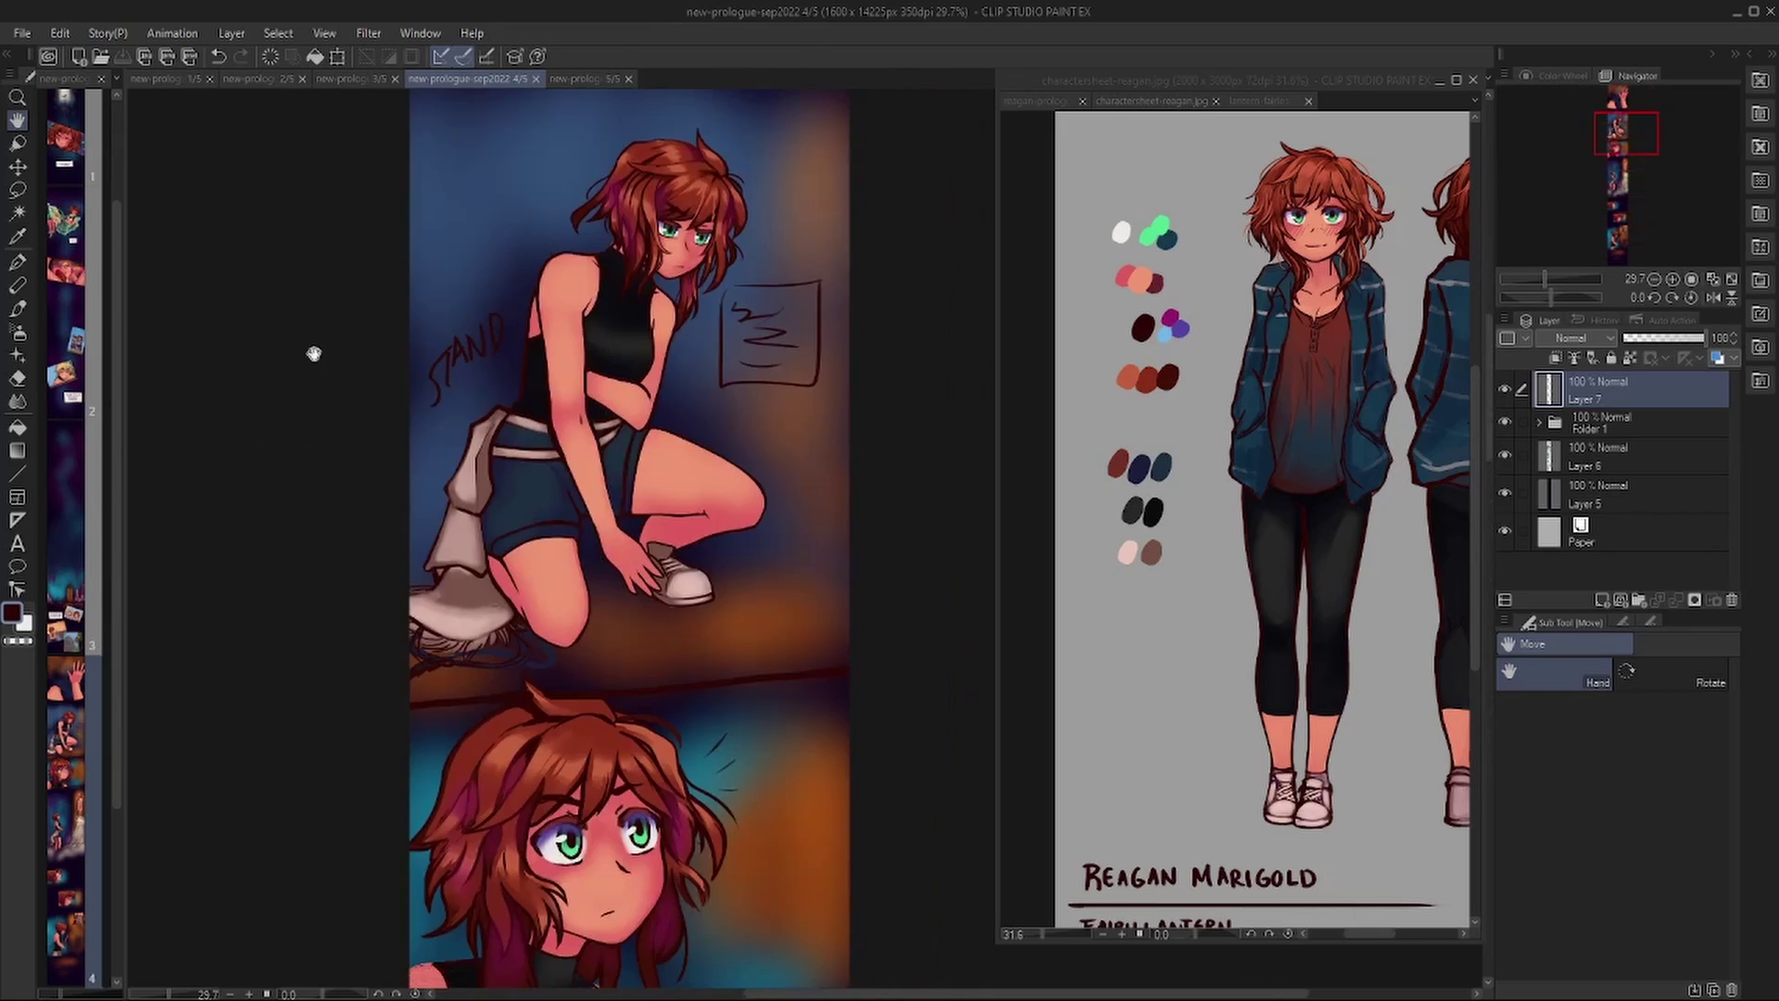
pyautogui.press('t')
pyautogui.click(452, 148)
pyautogui.write('TO SOMETHING')
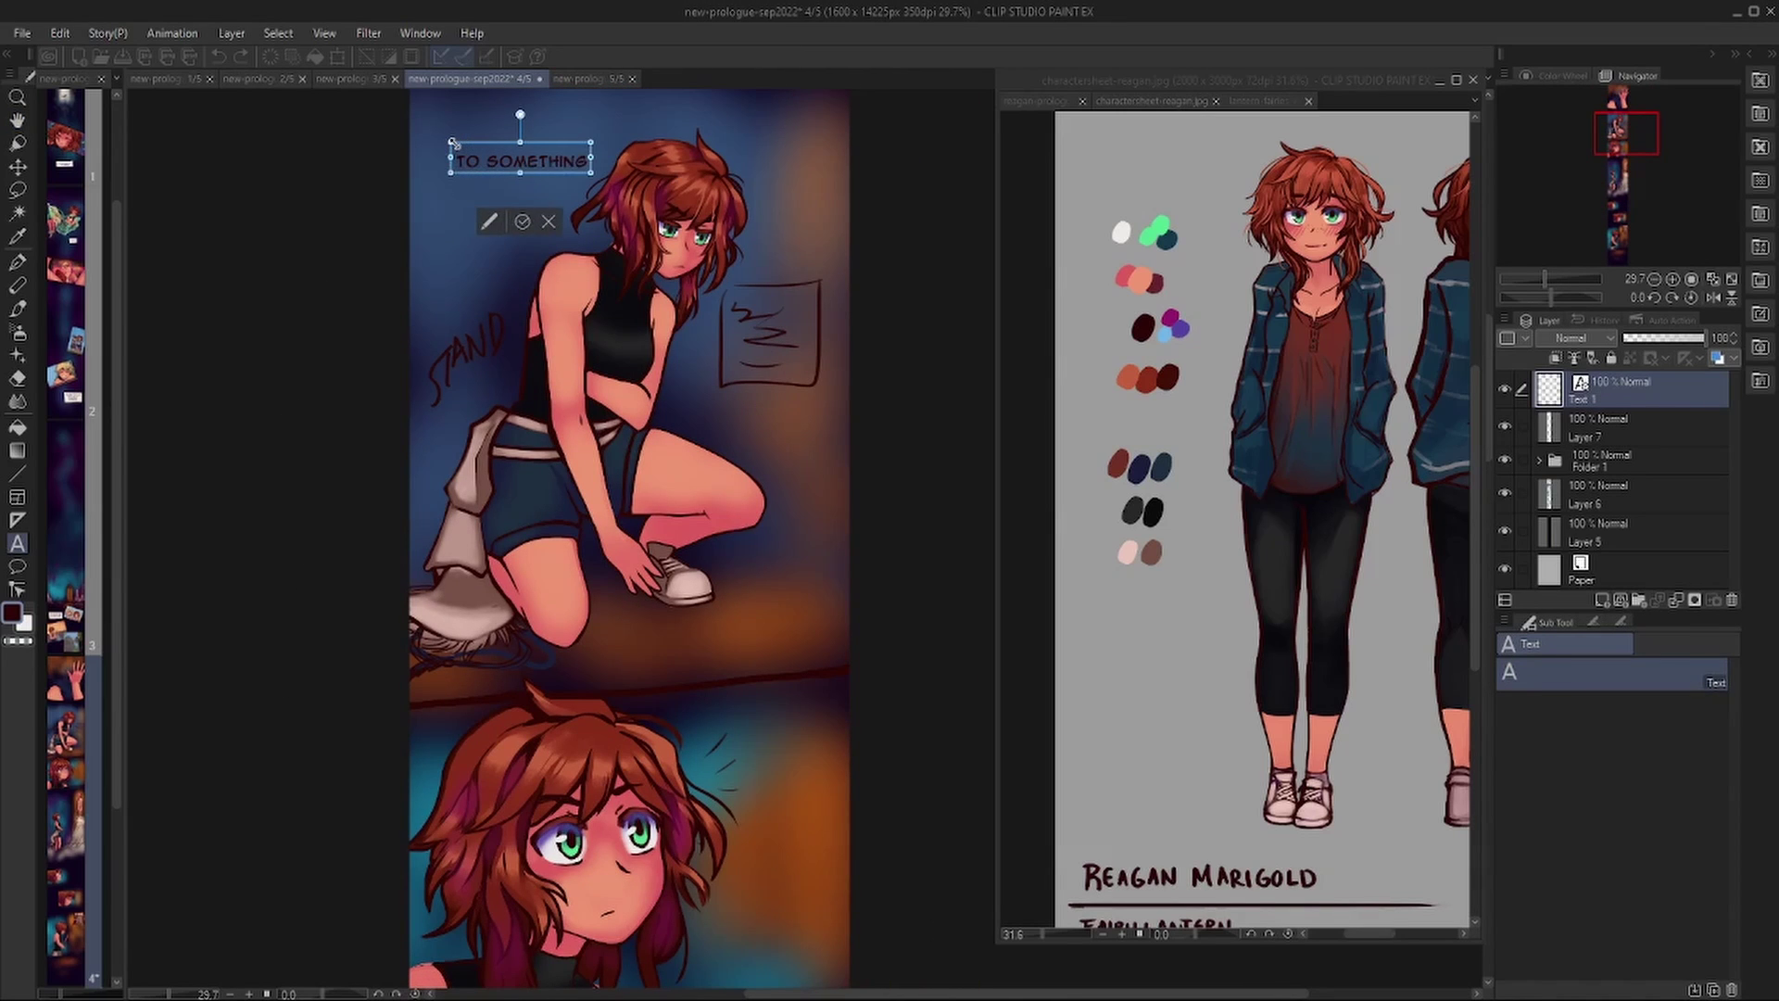
pyautogui.press('Return')
pyautogui.write('YOU HOPE TO GAIN,')
pyautogui.press('Escape')
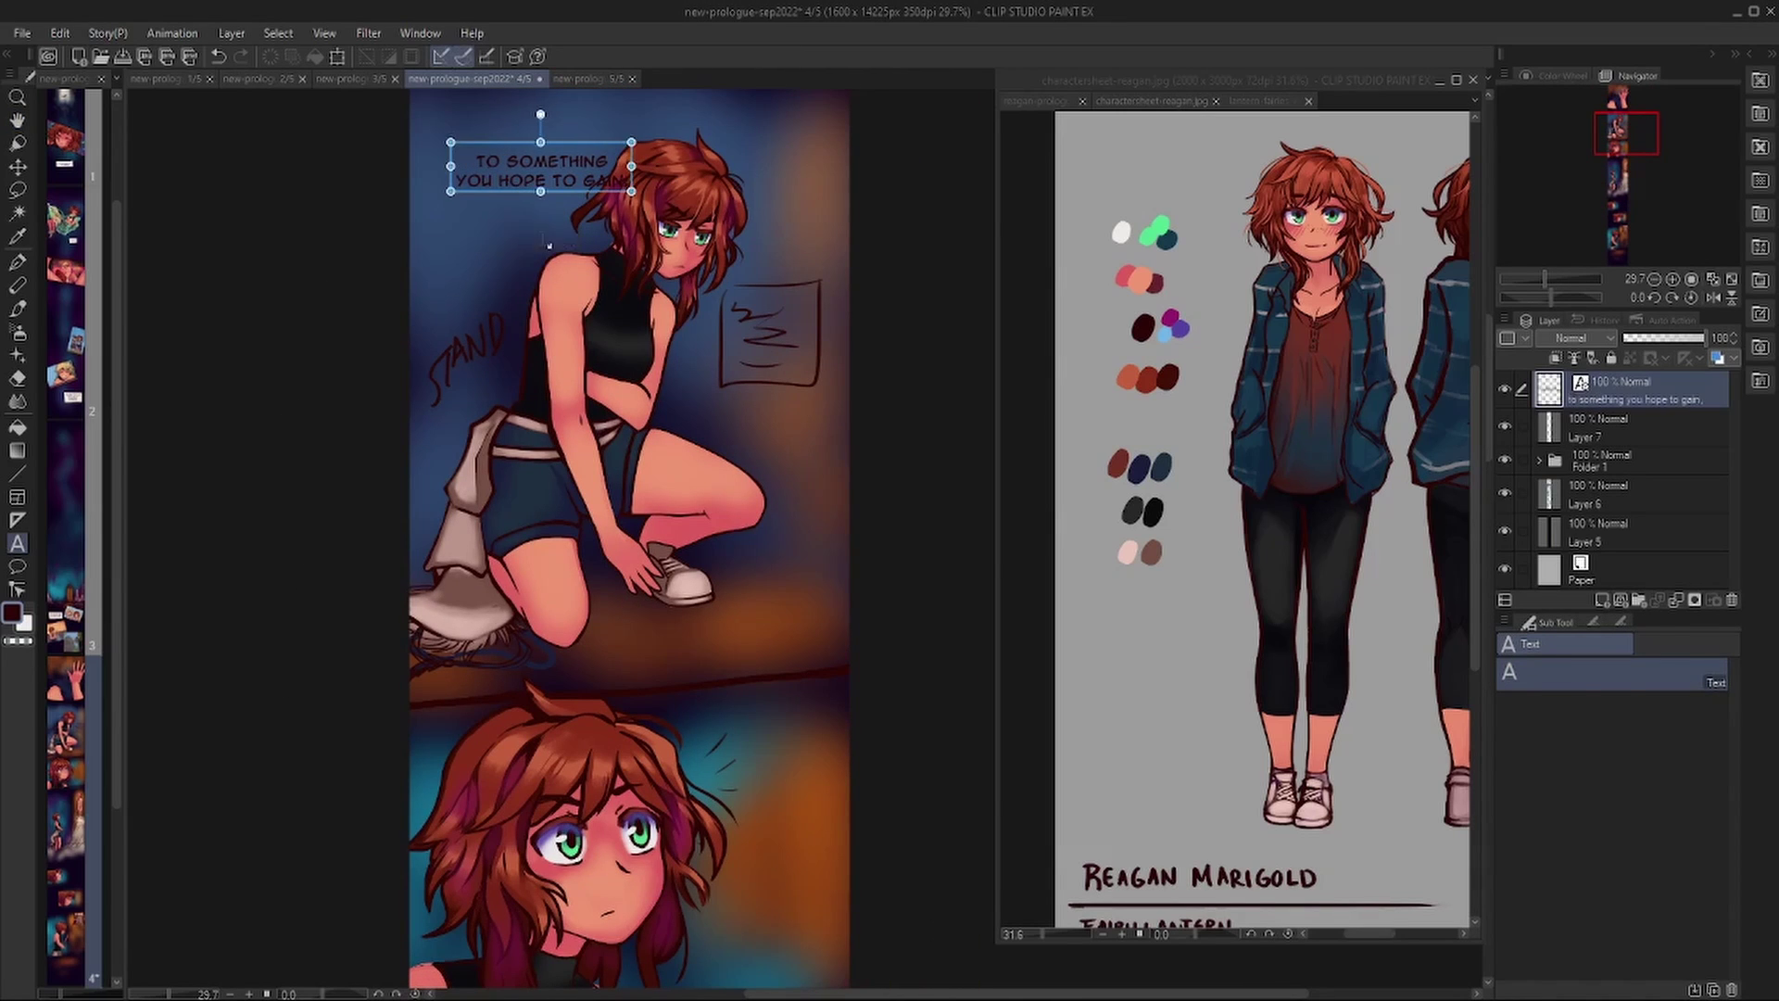
pyautogui.press('k')
pyautogui.moveTo(525, 243); pyautogui.dragTo(526, 222)
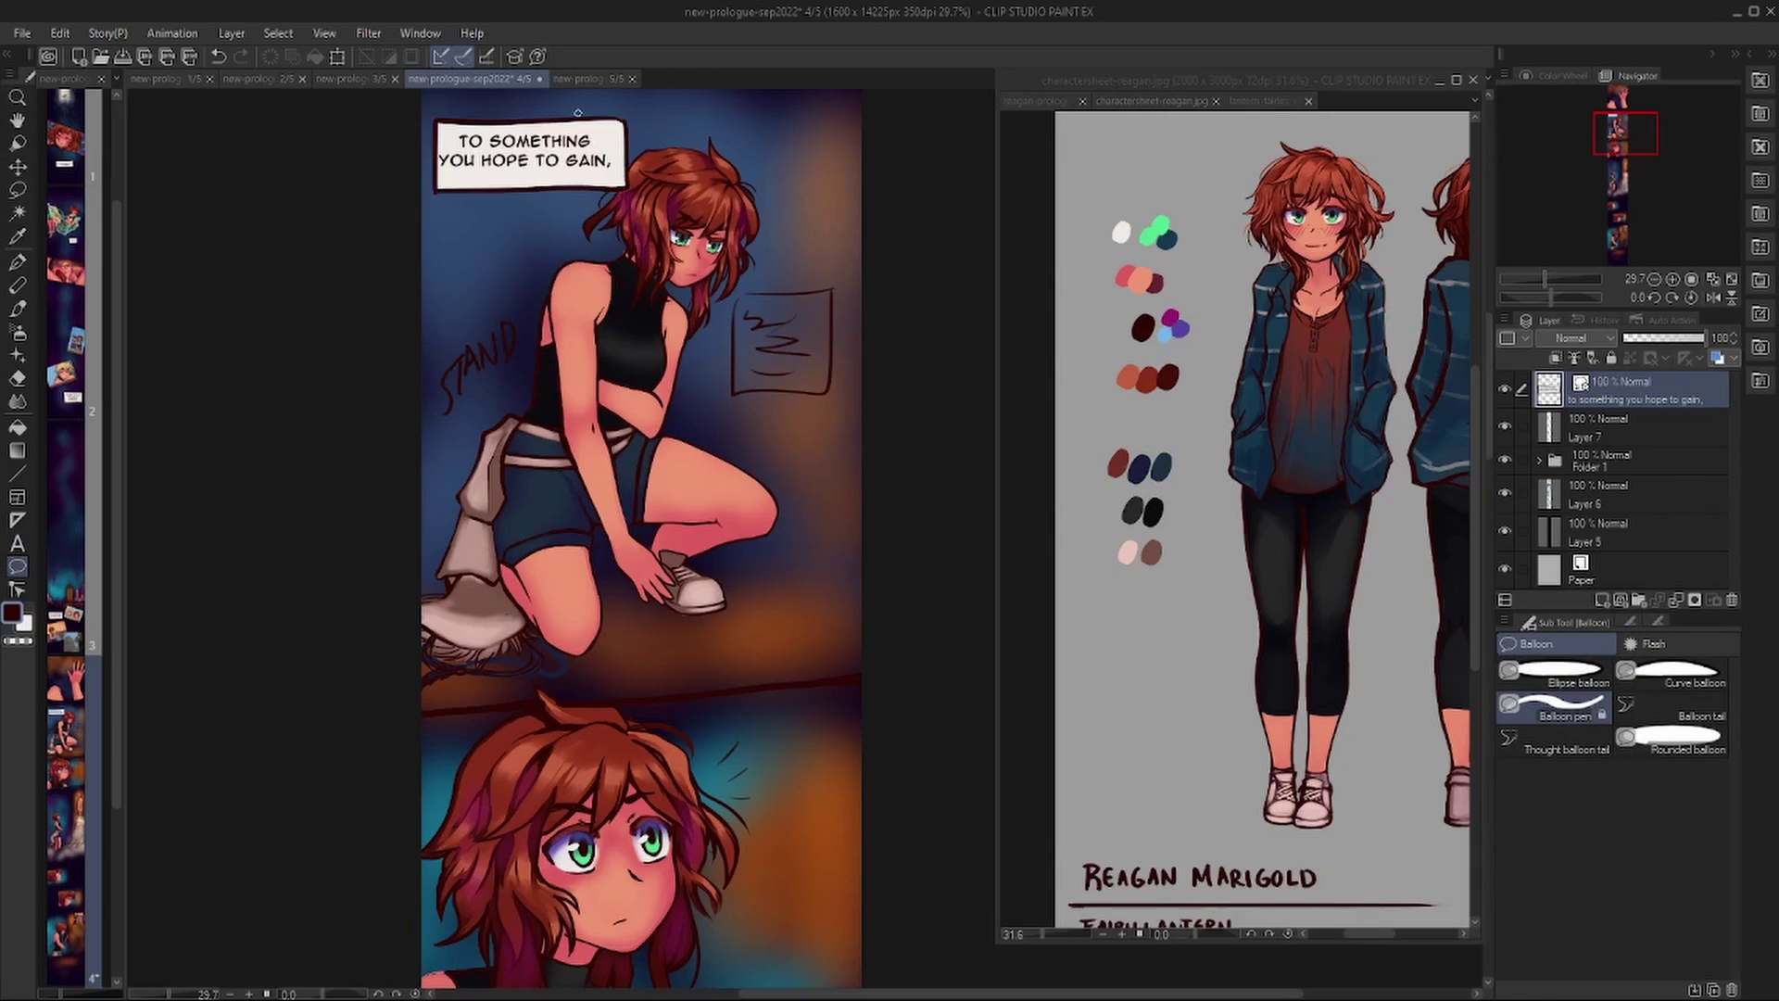
# Letter "OR... SOMETIMES" on two lines in the dark area at the end of page 4 and box it with the Balloon pen.
pyautogui.press('h')
pyautogui.scroll(-10, 753, 589)
pyautogui.scroll(1, 705, 491)
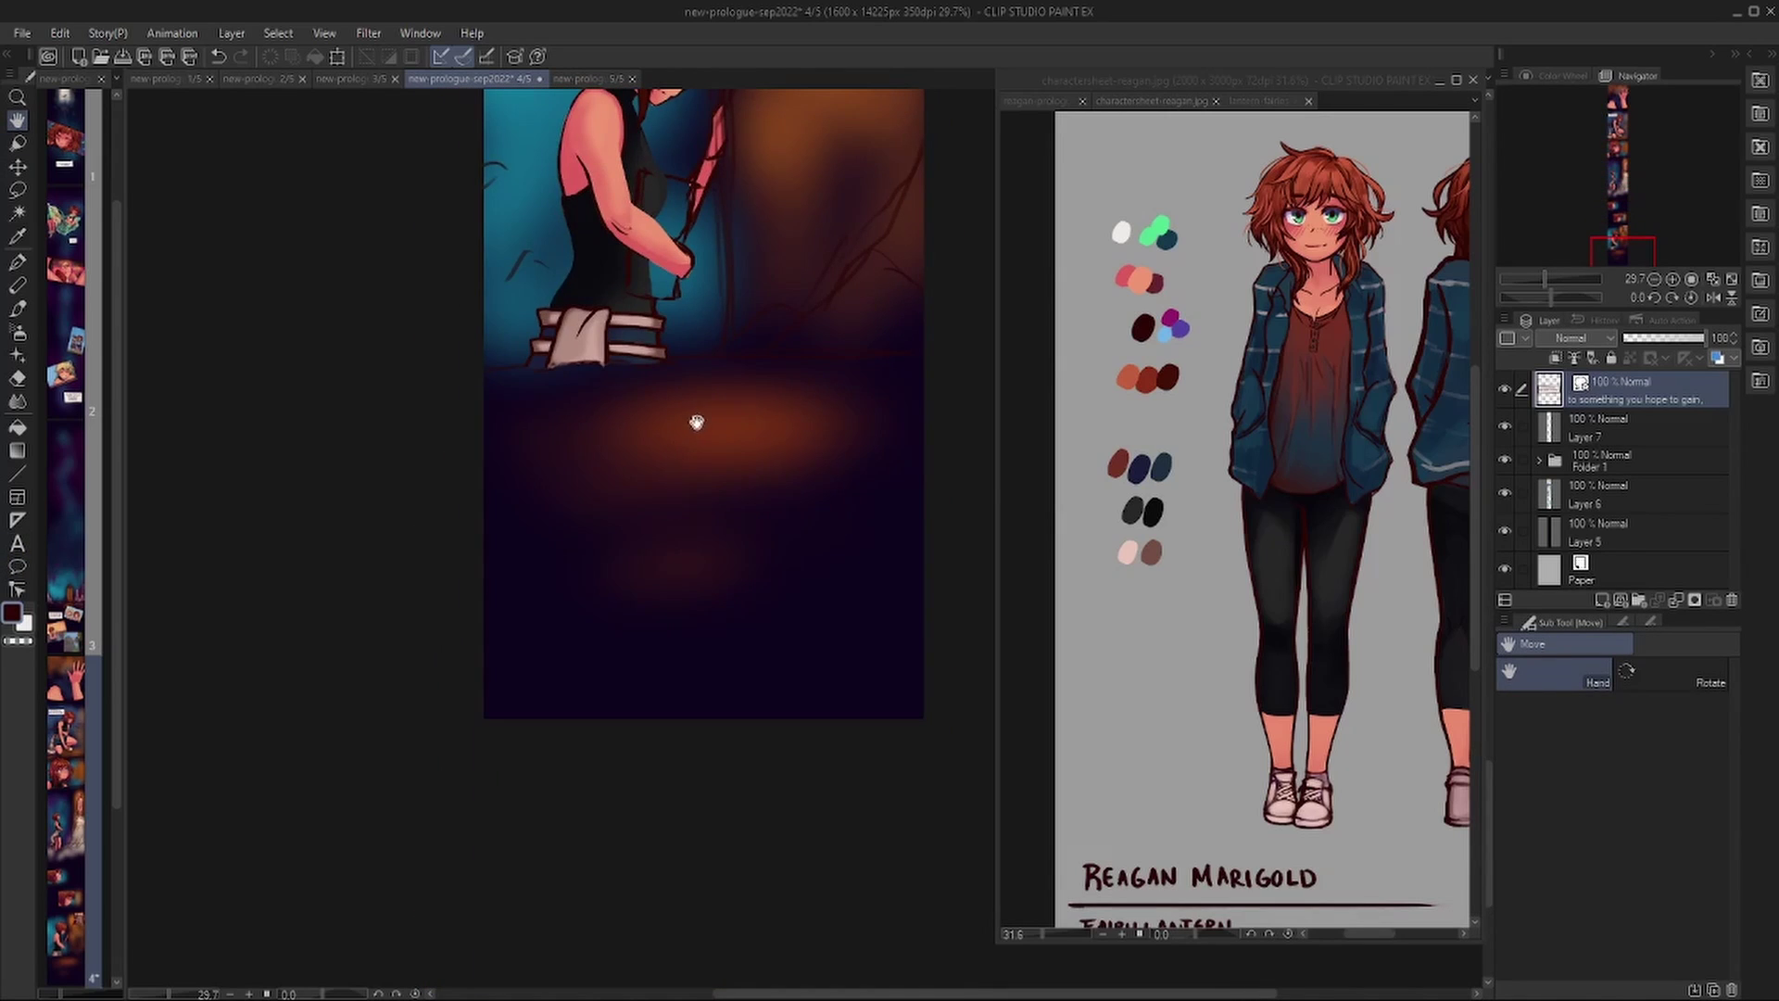
pyautogui.press('t')
pyautogui.click(660, 459)
pyautogui.write('or...')
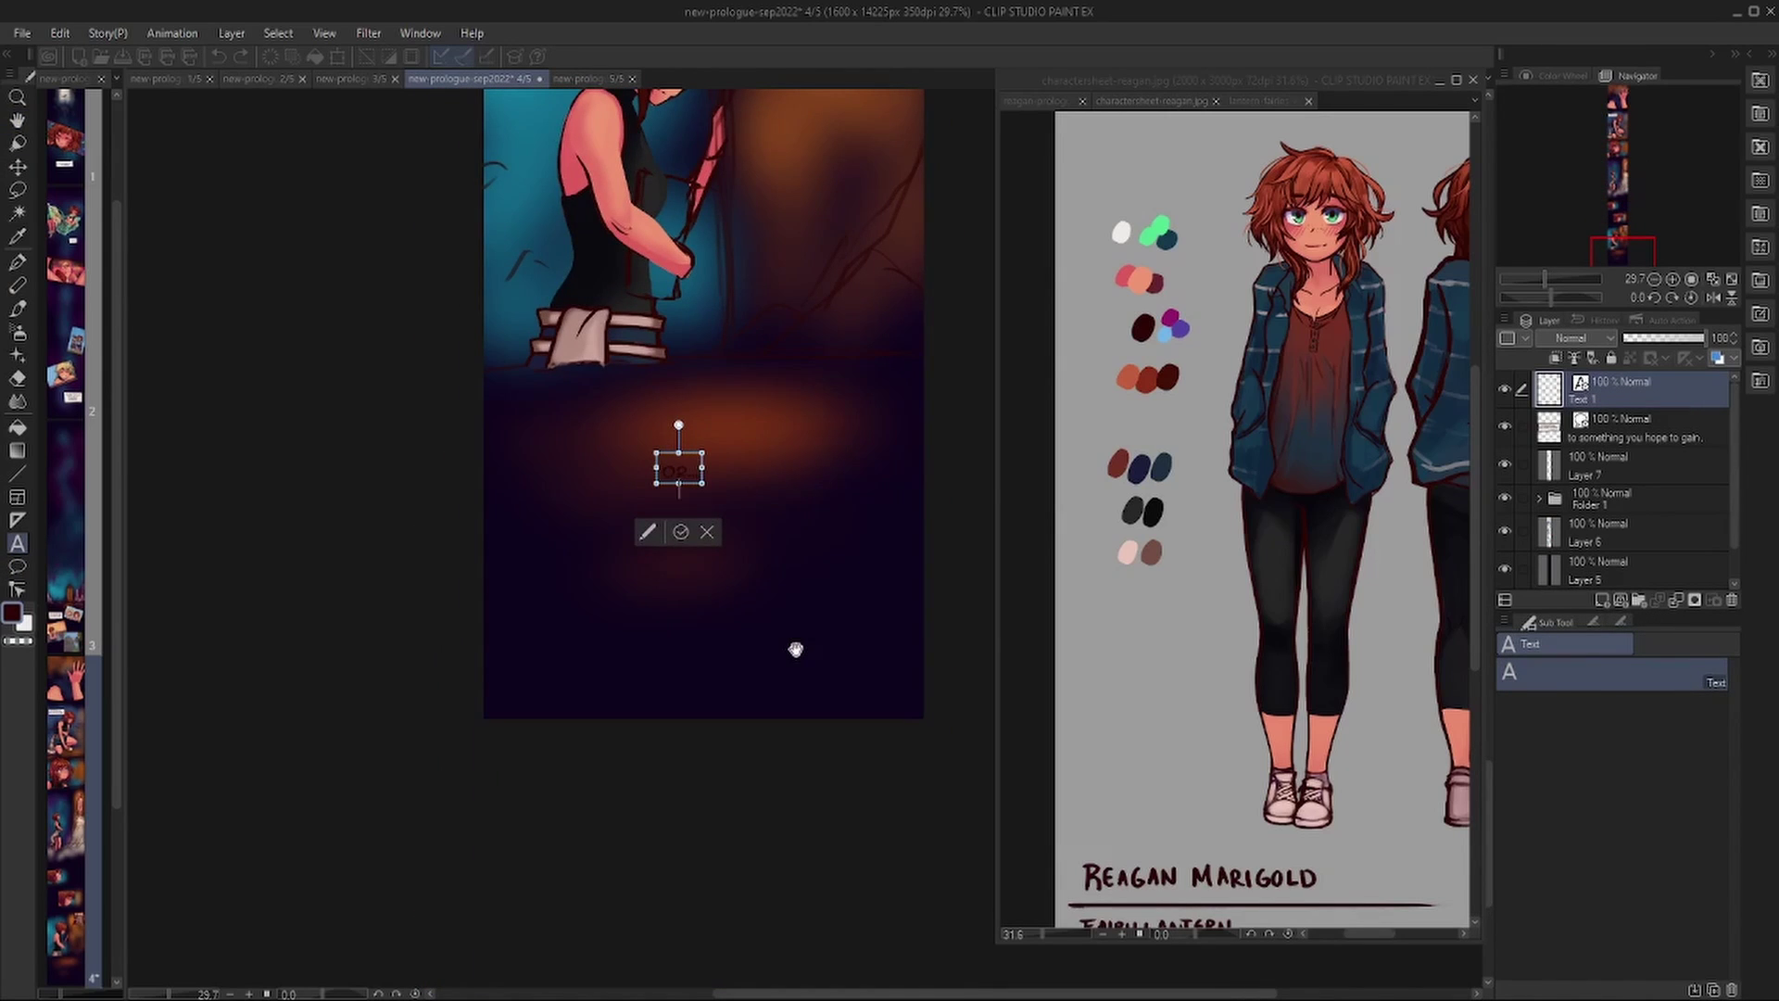
pyautogui.press('Return')
pyautogui.write('sometimes')
pyautogui.press('Escape')
pyautogui.press('u')
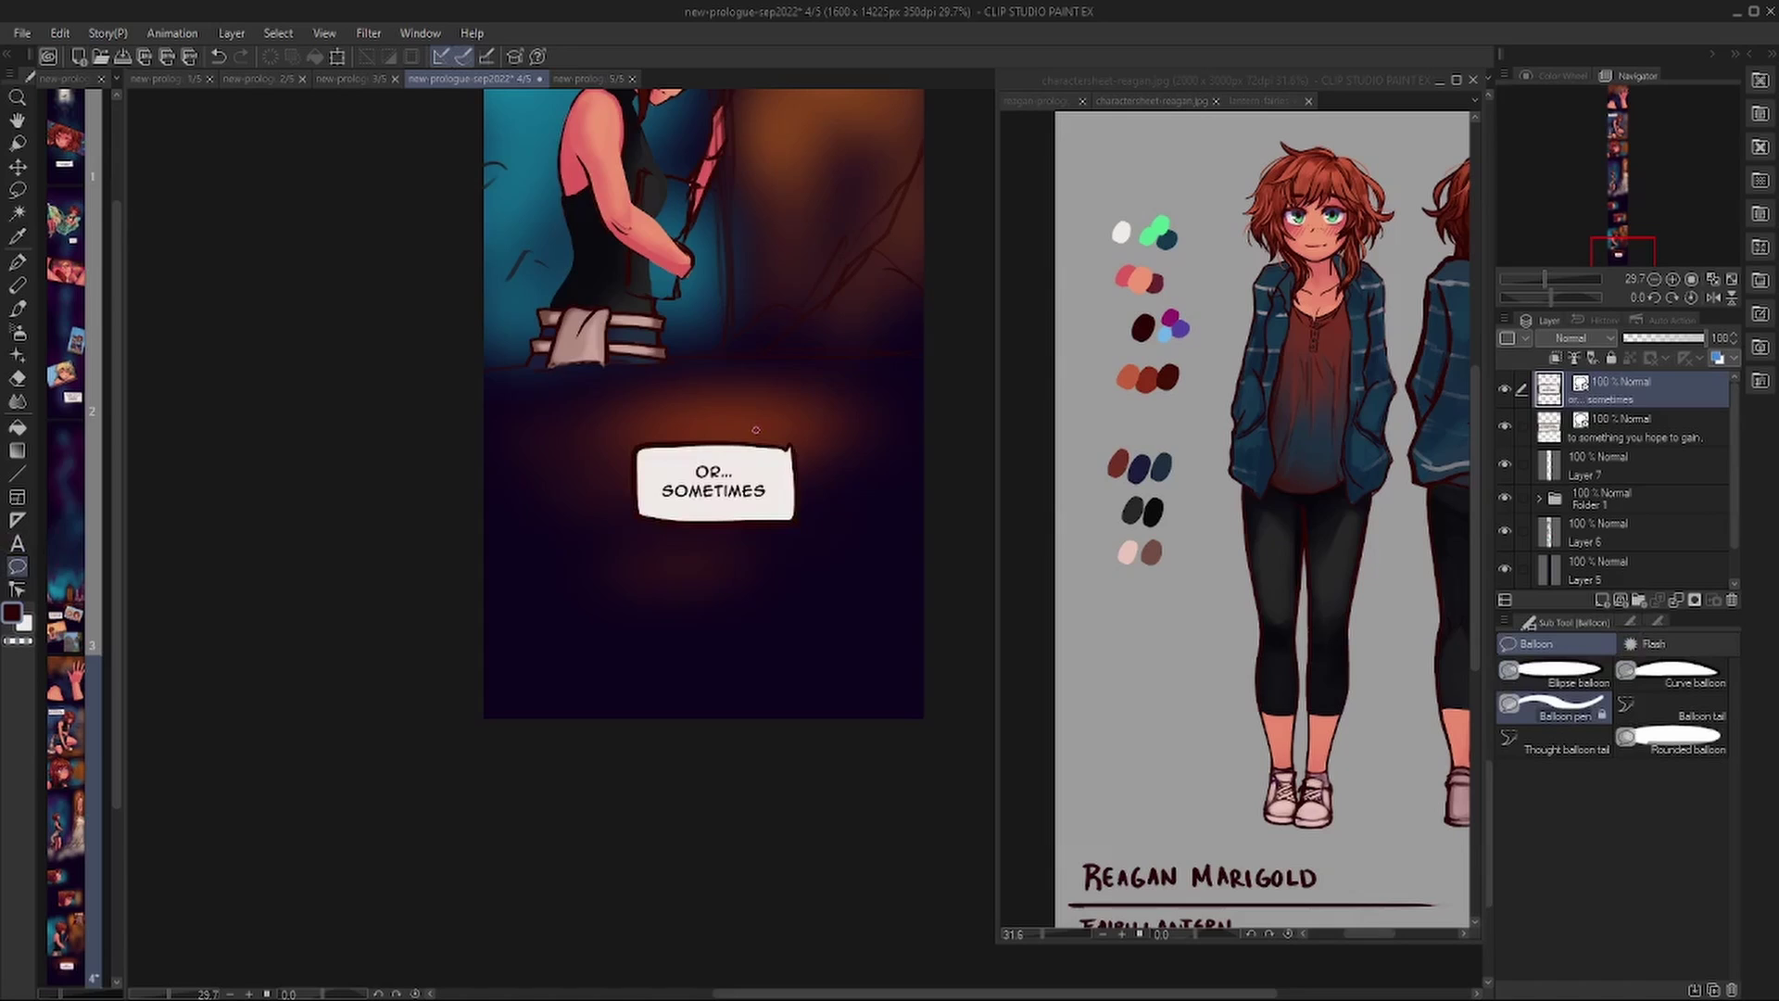
# Letter "THEY CAN LEAD YOU TO SOMETHING YOU DIDN'T KNOW YOU NEEDED." on four lines above page 5's sleeping elf and box it with the Balloon pen.
pyautogui.click(596, 79)
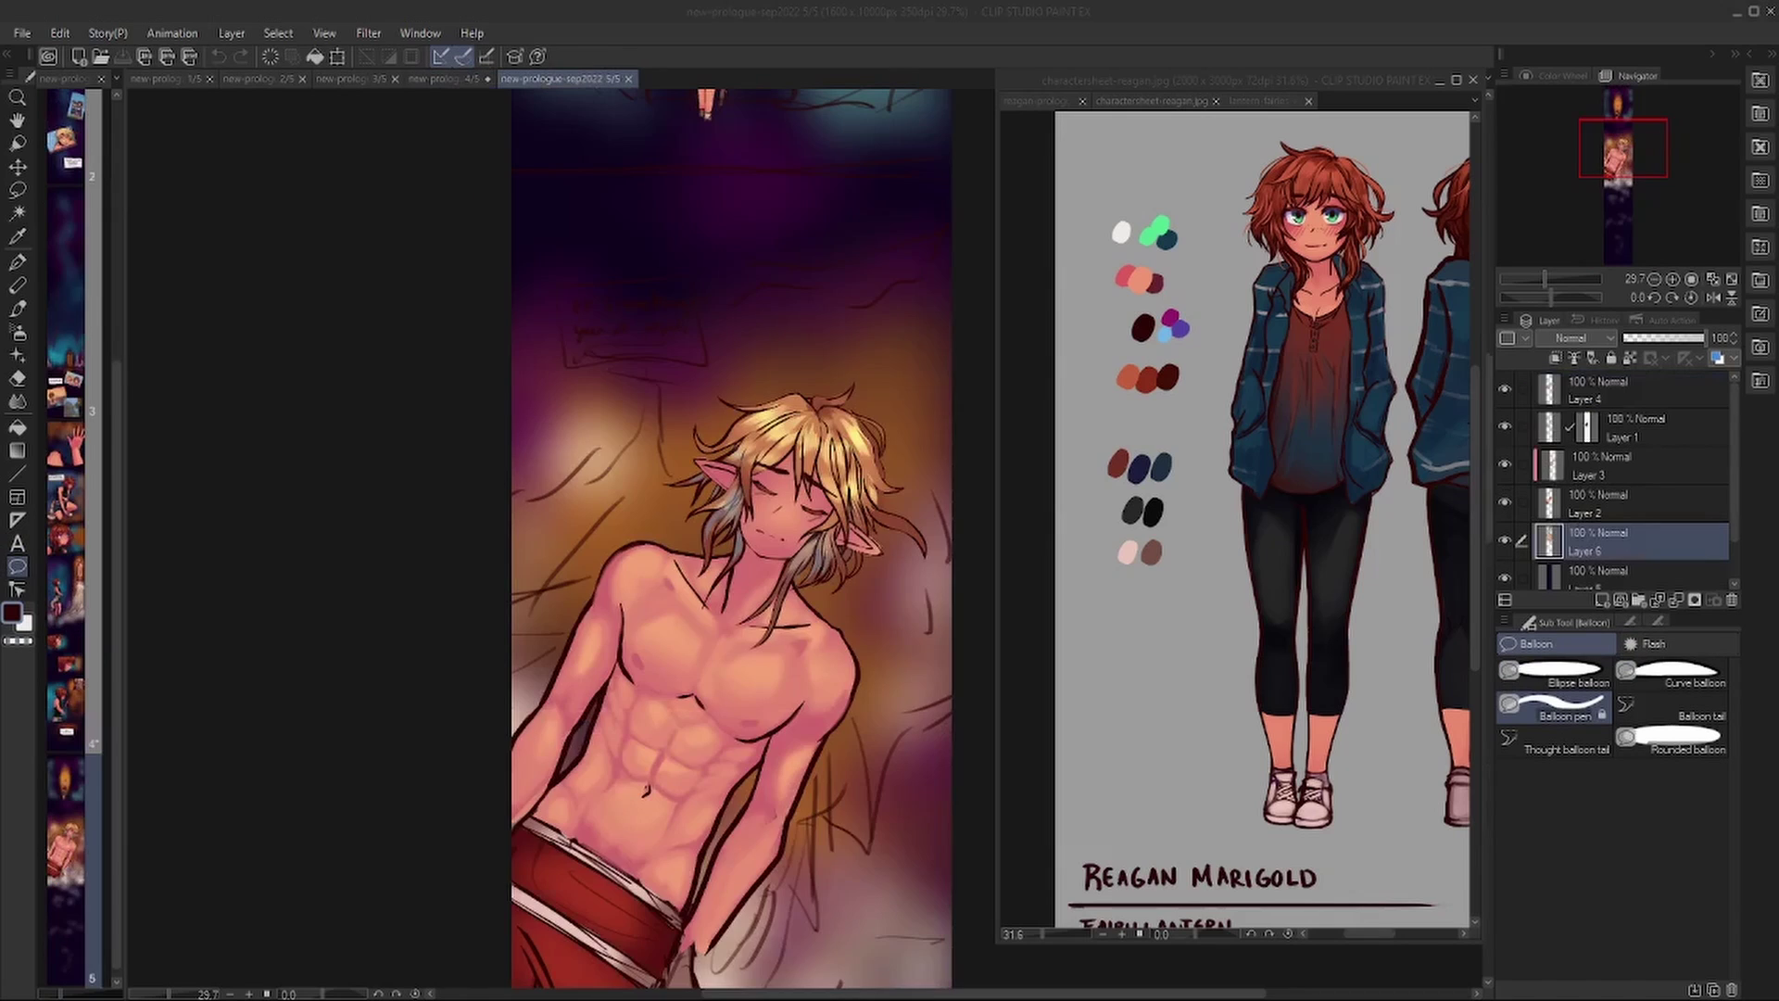
pyautogui.press('t')
pyautogui.click(566, 237)
pyautogui.write('they can lead')
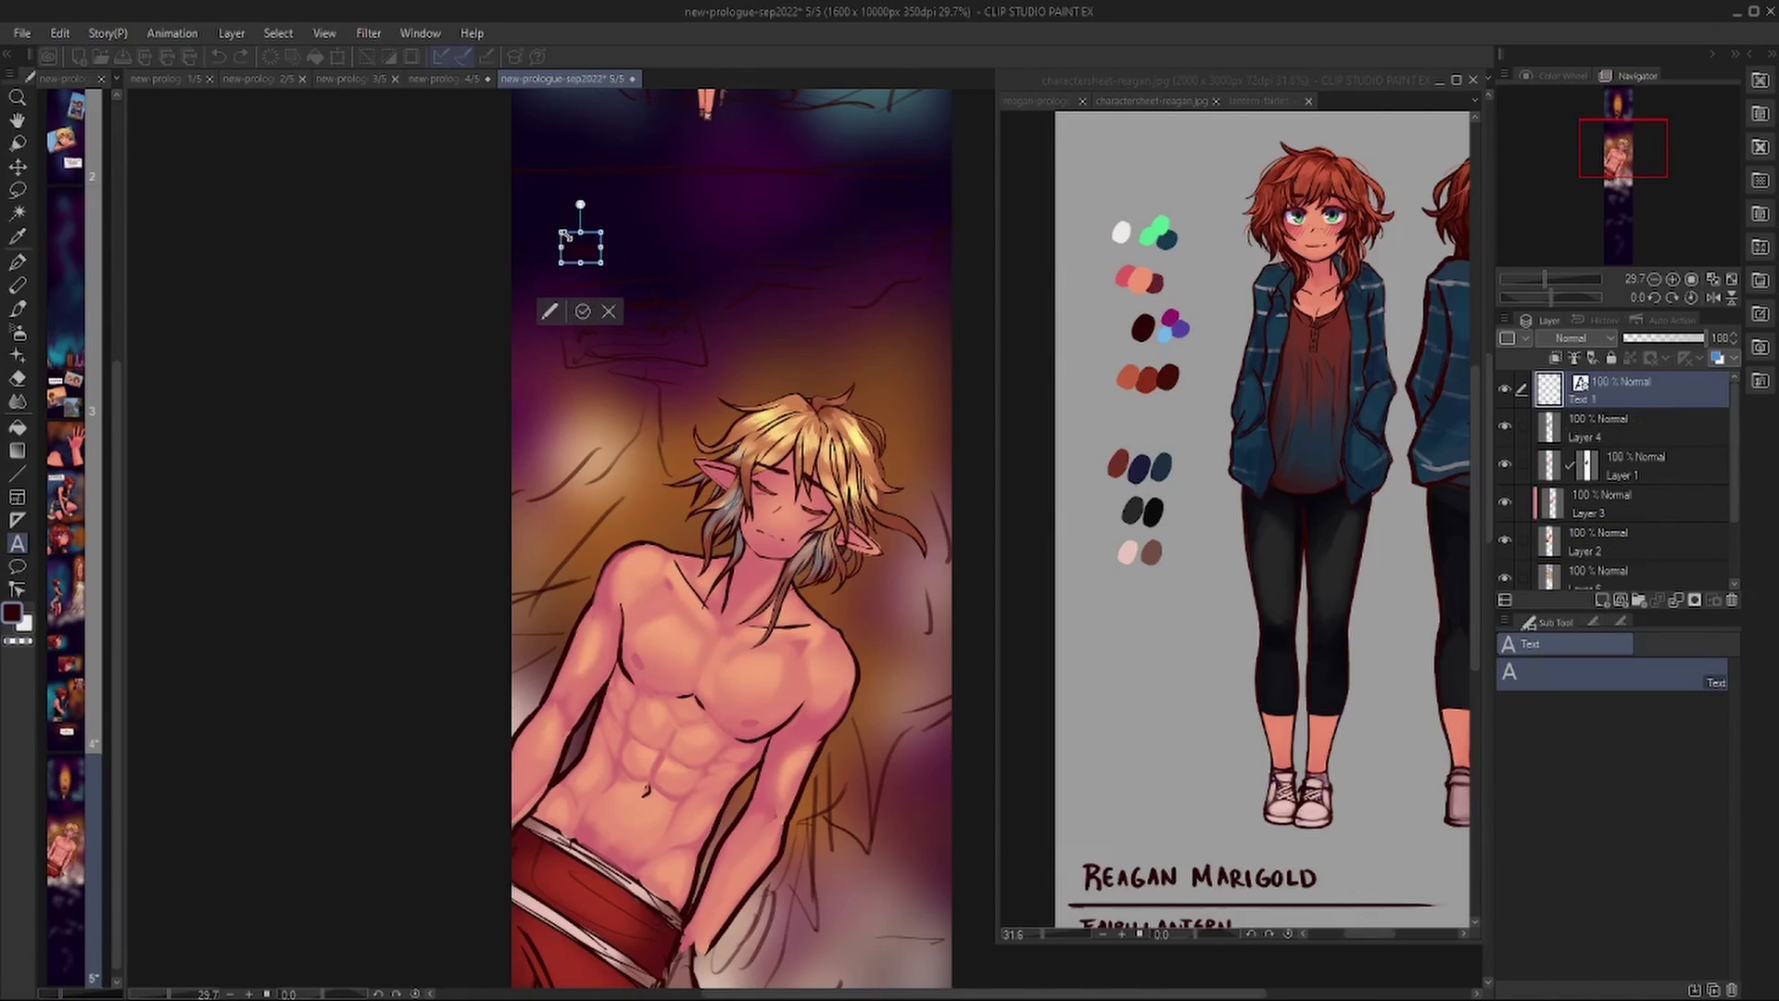
pyautogui.press('Return')
pyautogui.write('you to something')
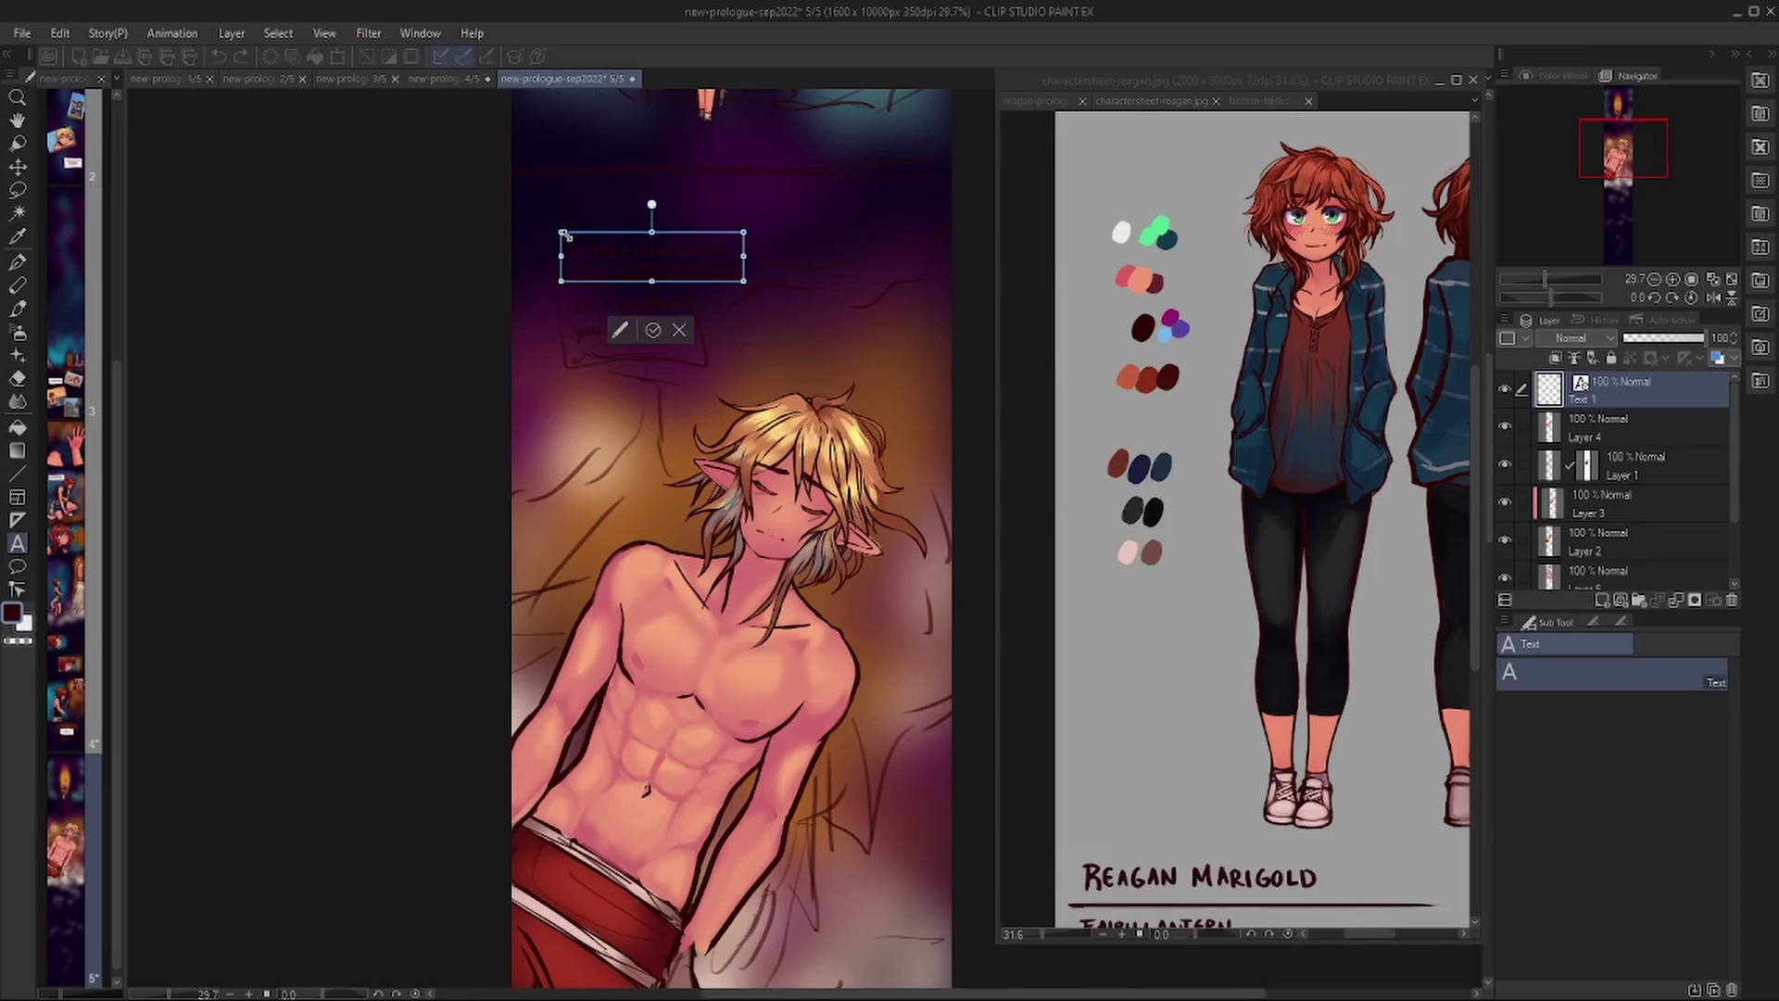
pyautogui.press('Return')
pyautogui.write('better than you could')
pyautogui.press('Return')
pyautogui.write('imagine')
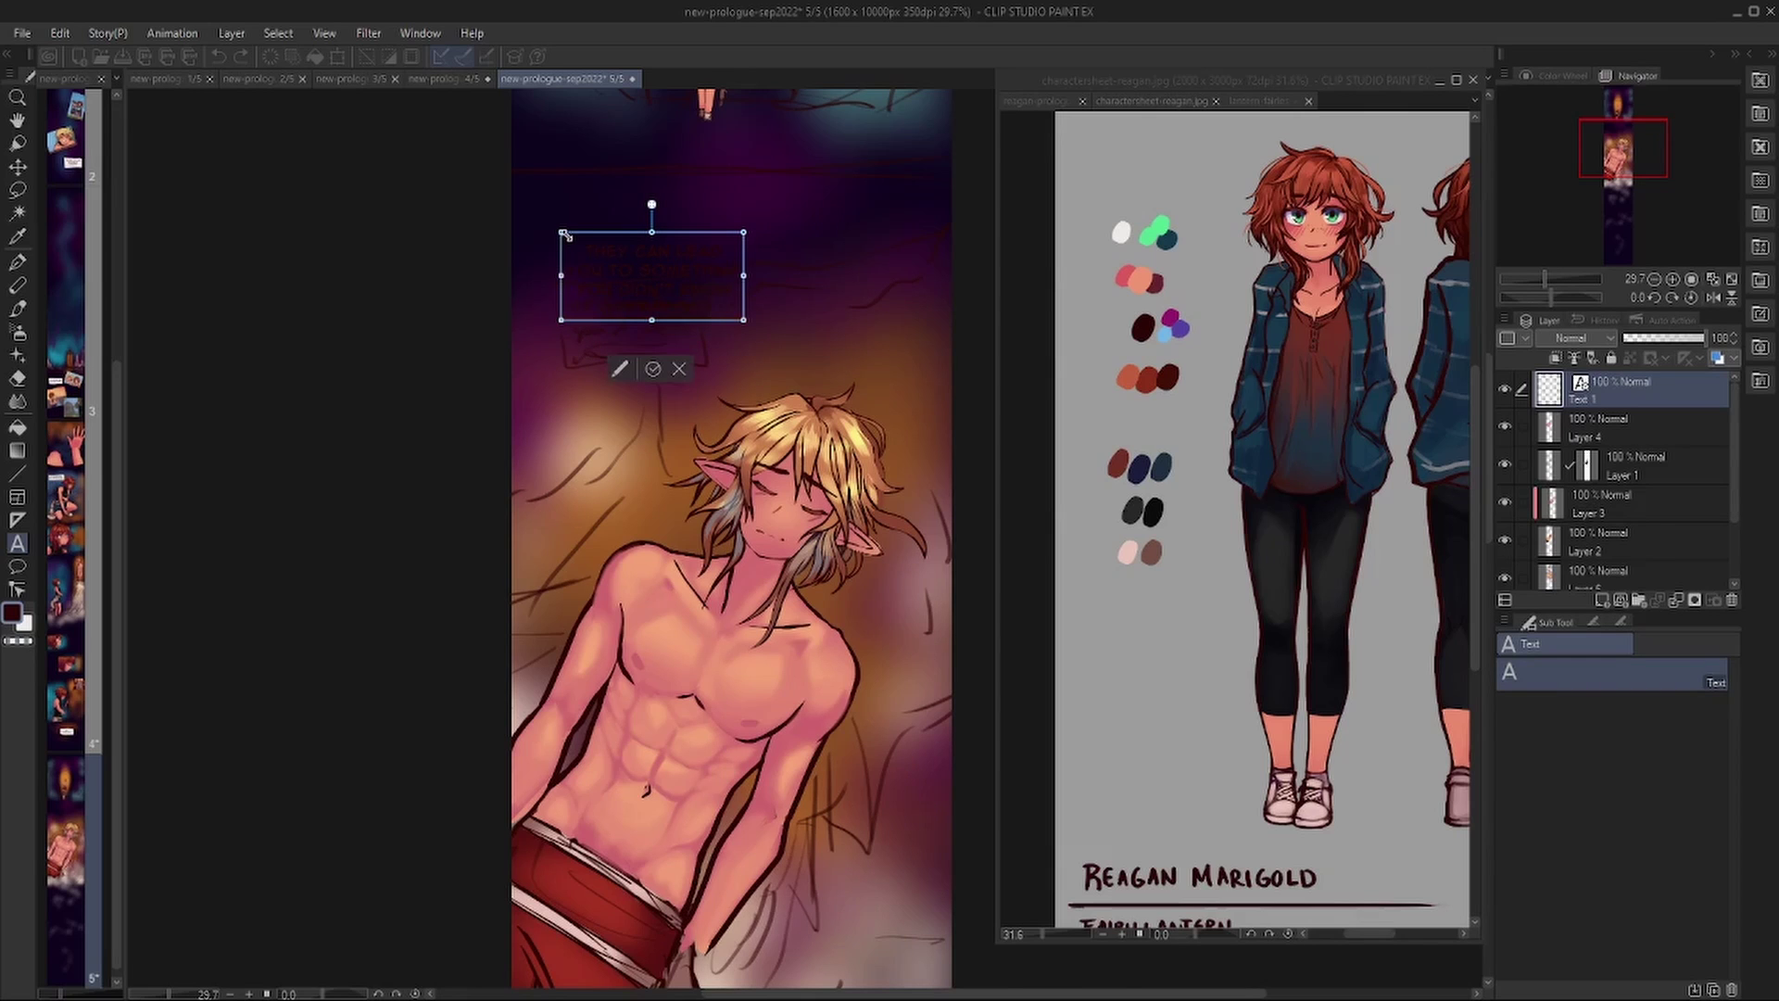
pyautogui.press('Escape')
pyautogui.press('t')
pyautogui.moveTo(657, 338); pyautogui.dragTo(737, 339)
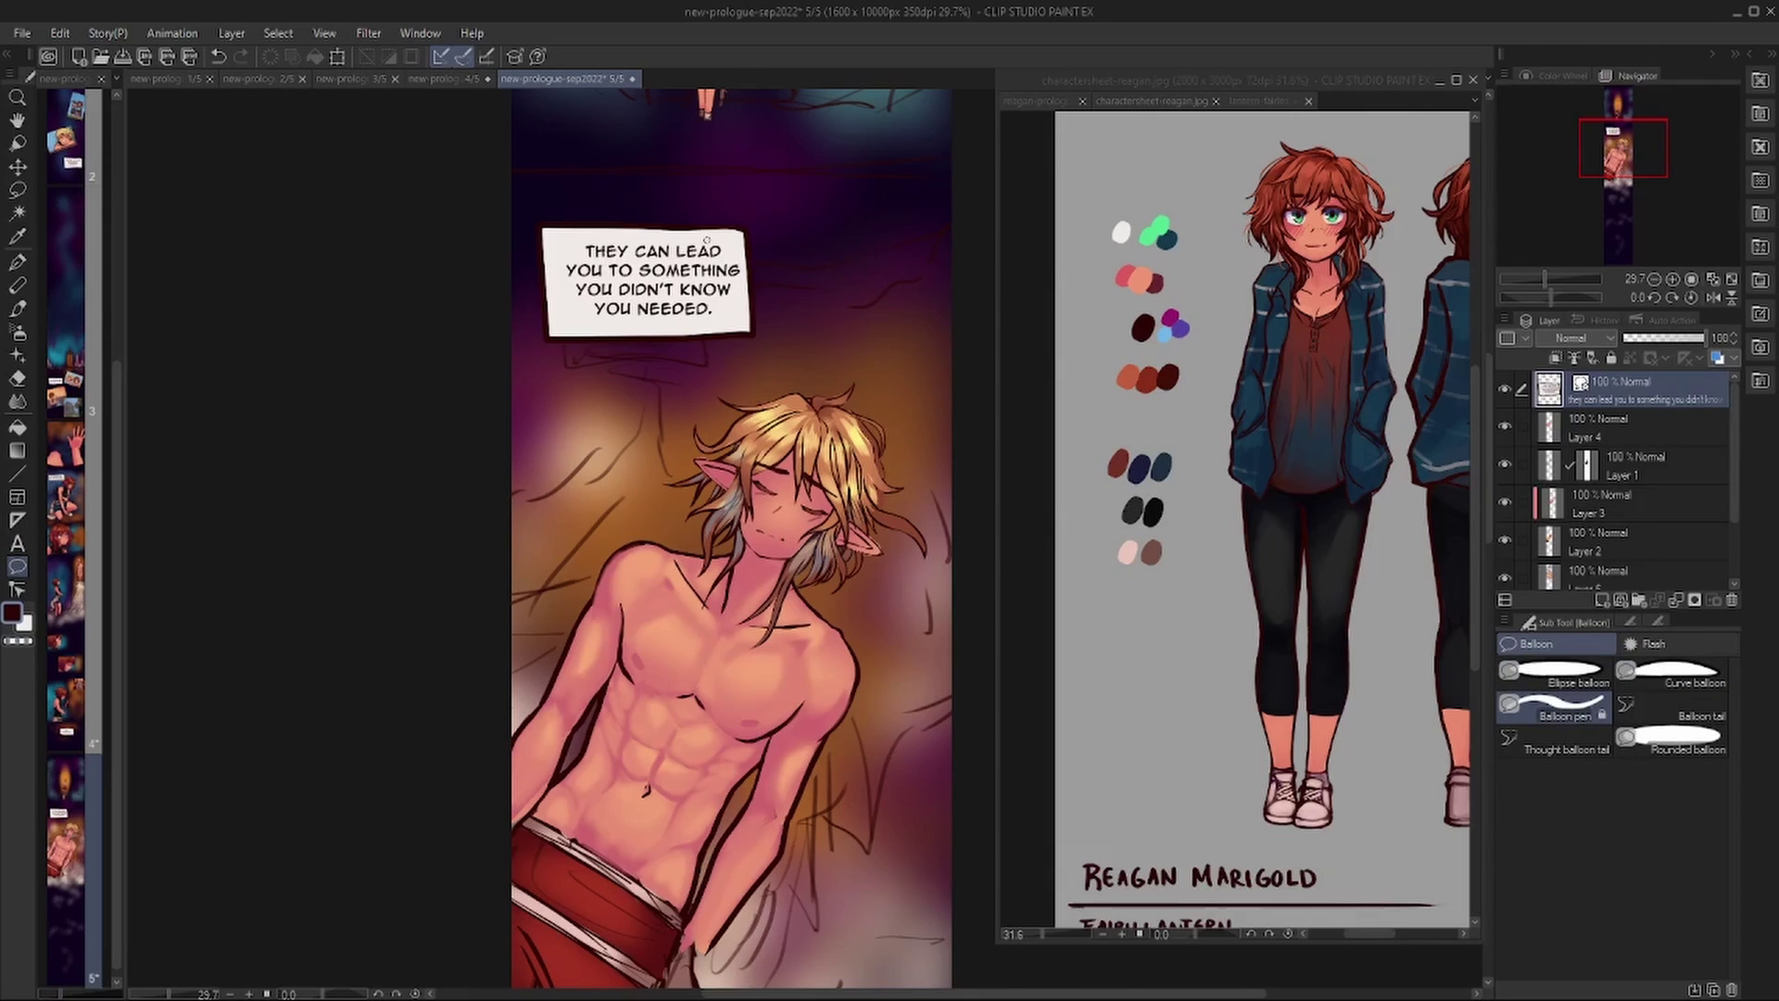
# Review the lettered pages from page 5 back to page 1, and switch the reference to the outfit drawing with the glowing shawl.
pyautogui.scroll(-5, 381, 663)
pyautogui.scroll(5, 370, 358)
pyautogui.press('space')
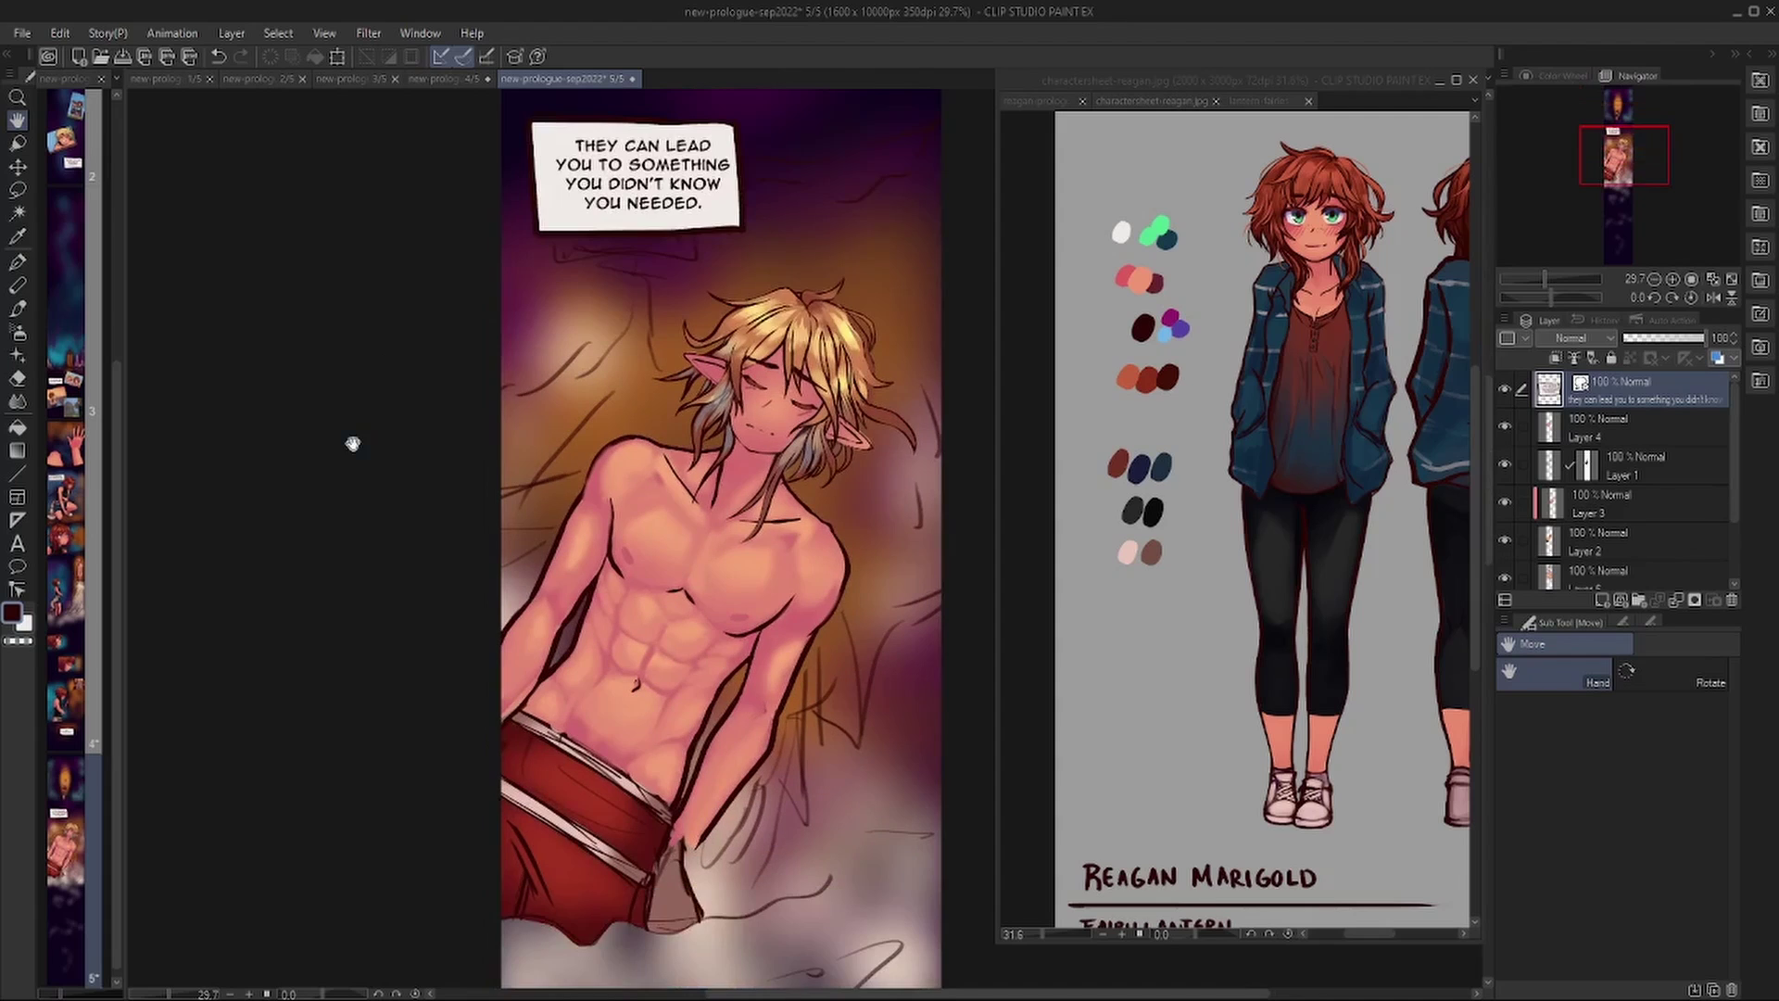
pyautogui.click(447, 78)
pyautogui.scroll(6, 436, 325)
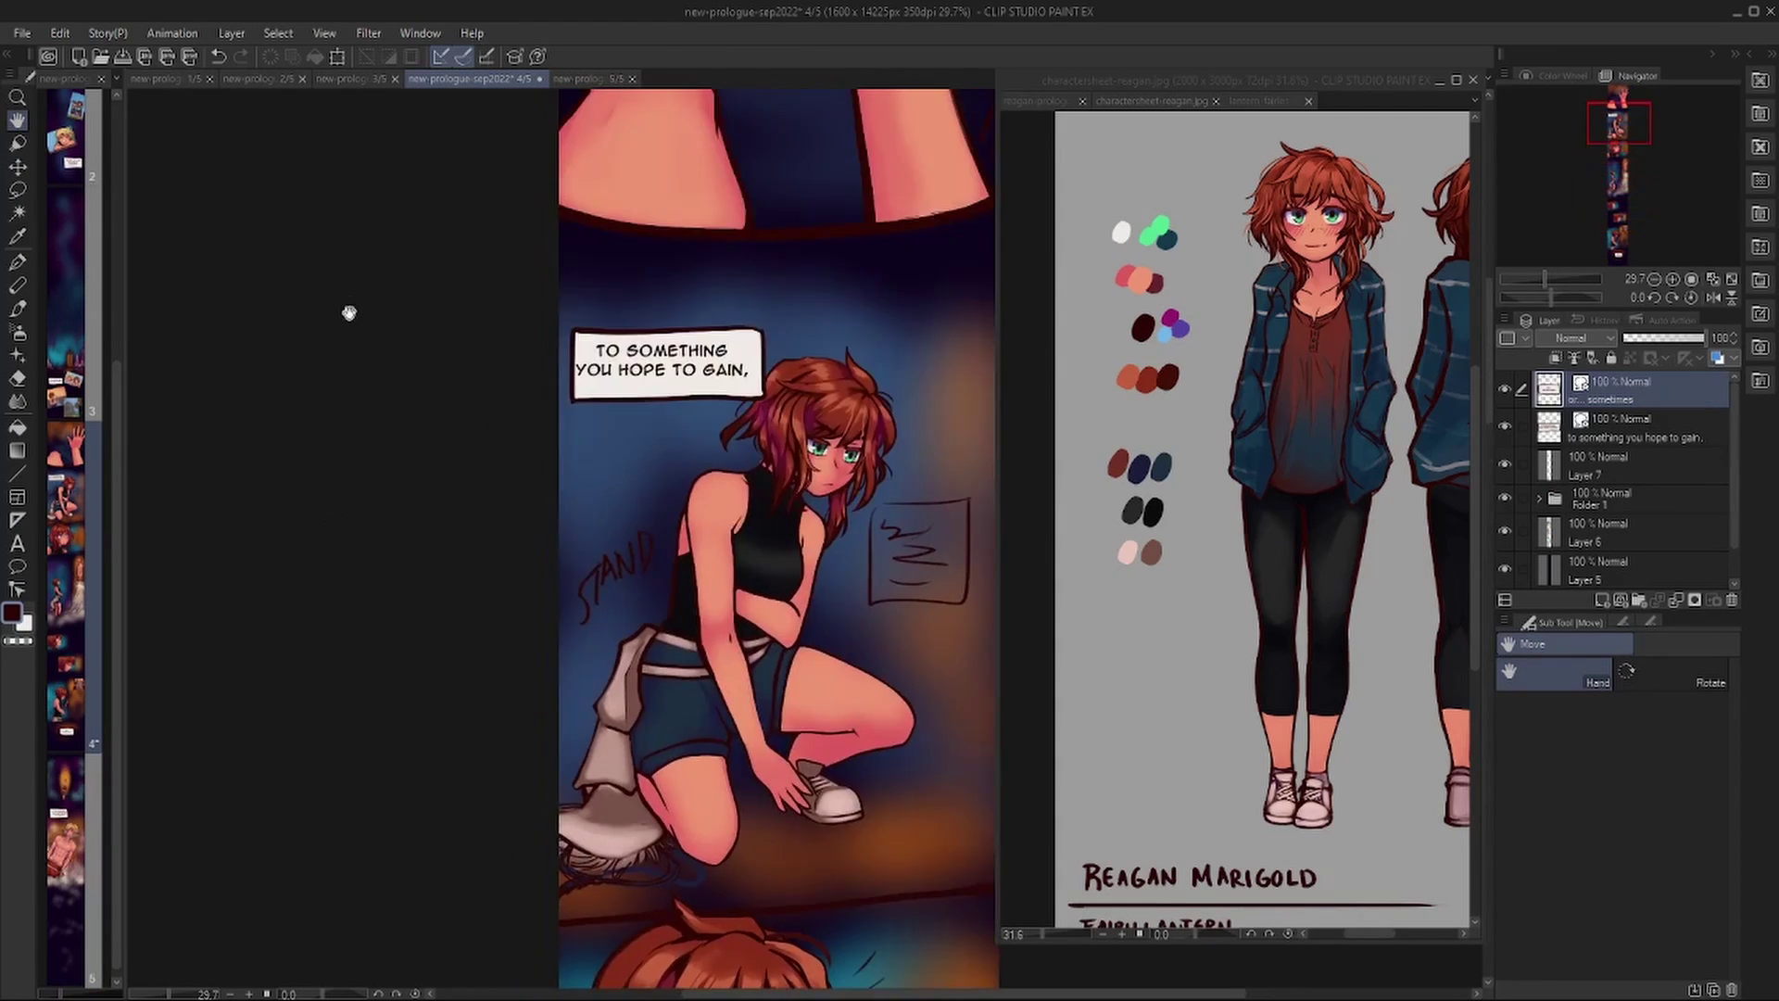
pyautogui.scroll(5, 361, 223)
pyautogui.click(363, 80)
pyautogui.scroll(3, 363, 310)
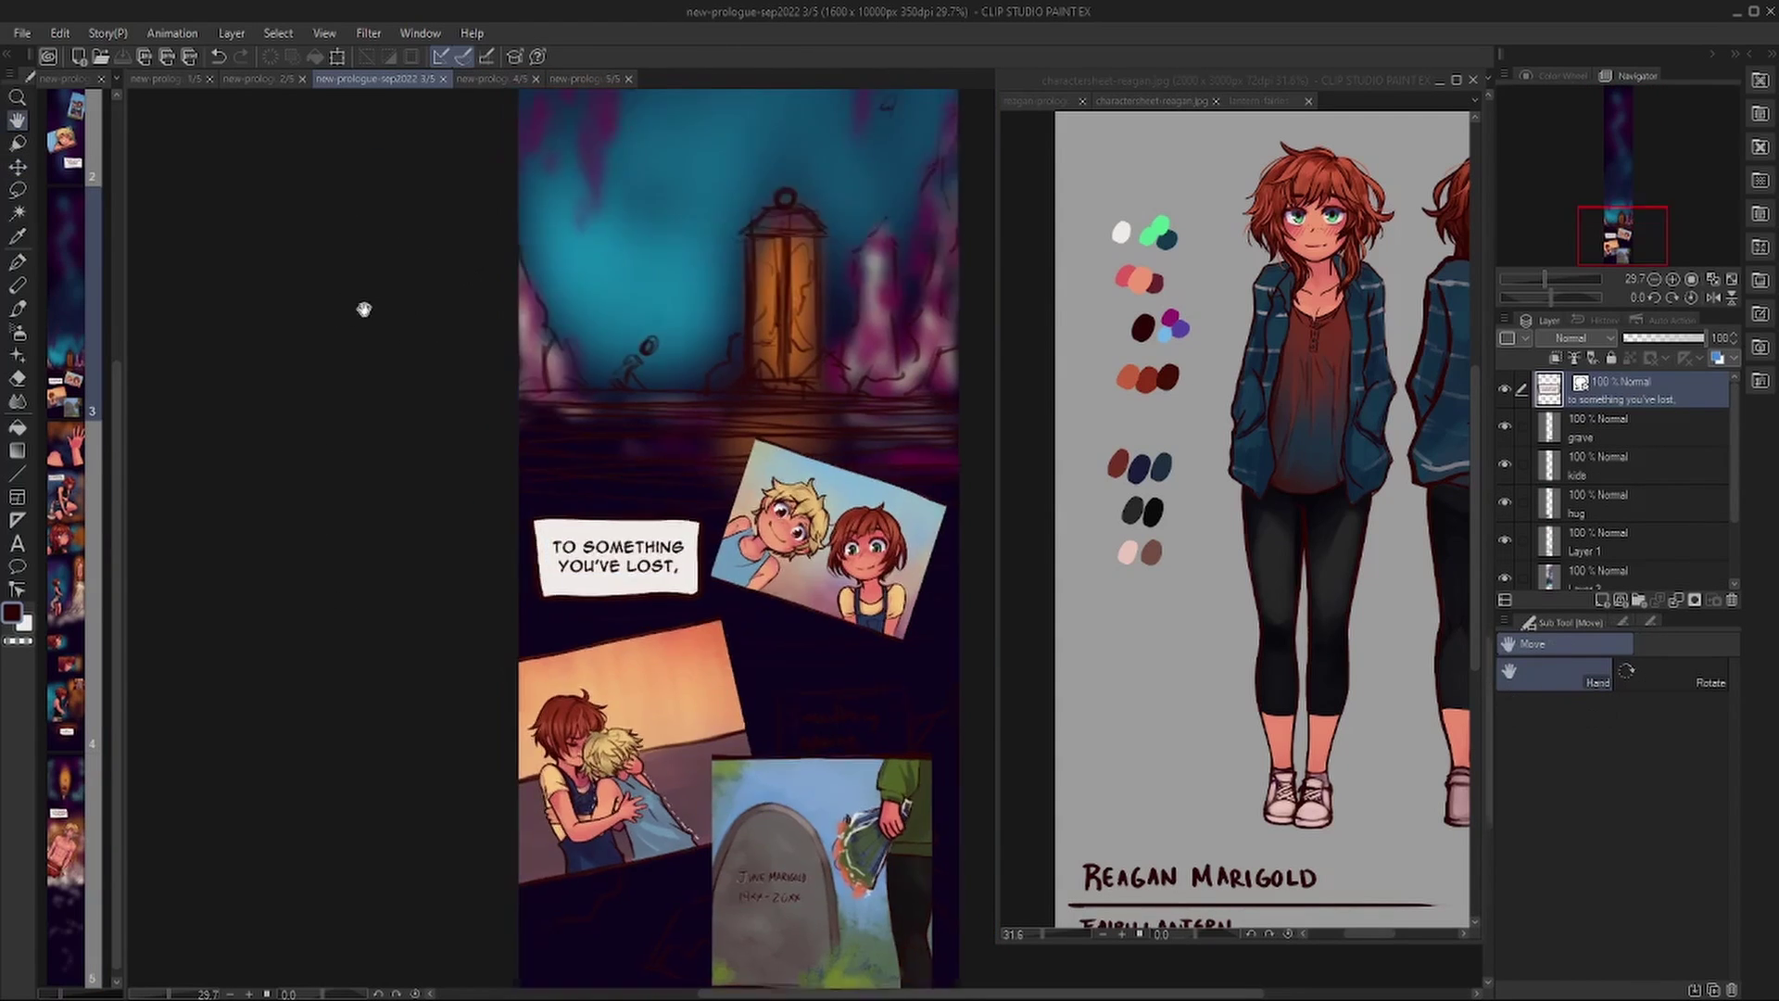
pyautogui.scroll(3, 363, 310)
pyautogui.hotkey('ctrl', 'shift', 'Tab')
pyautogui.scroll(5, 389, 337)
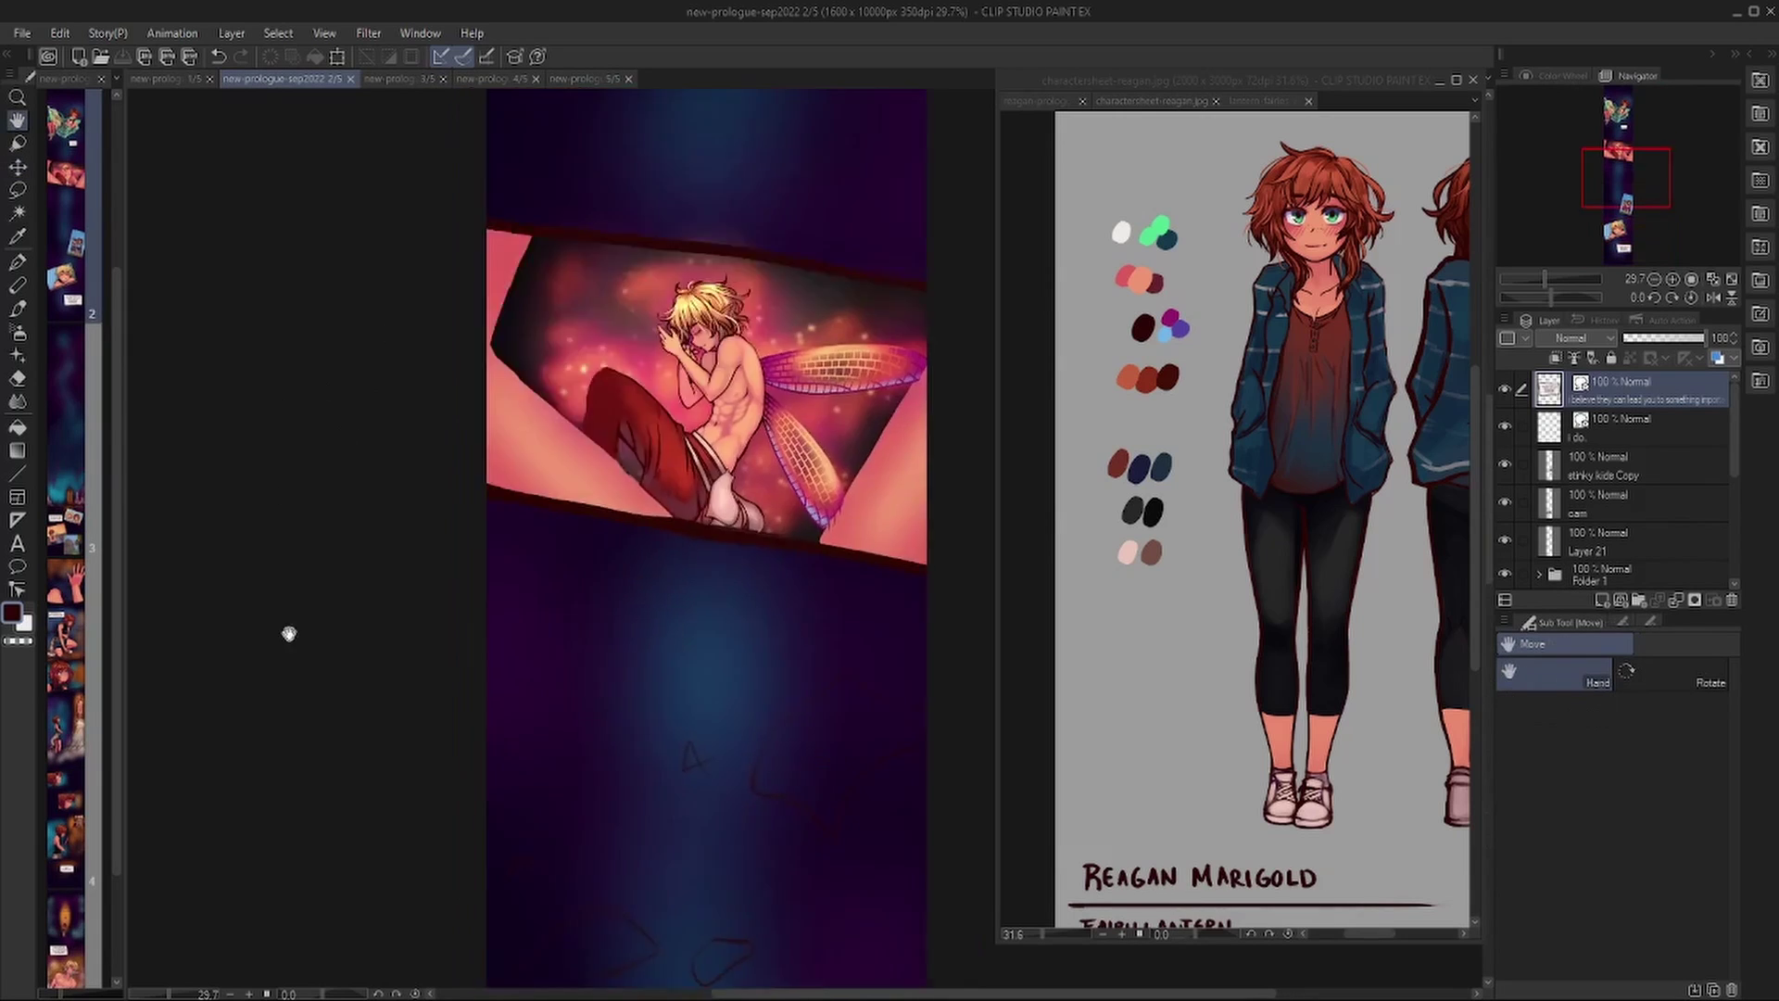
pyautogui.scroll(6, 289, 634)
pyautogui.hotkey('ctrl', 'shift', 'Tab')
pyautogui.scroll(3, 290, 479)
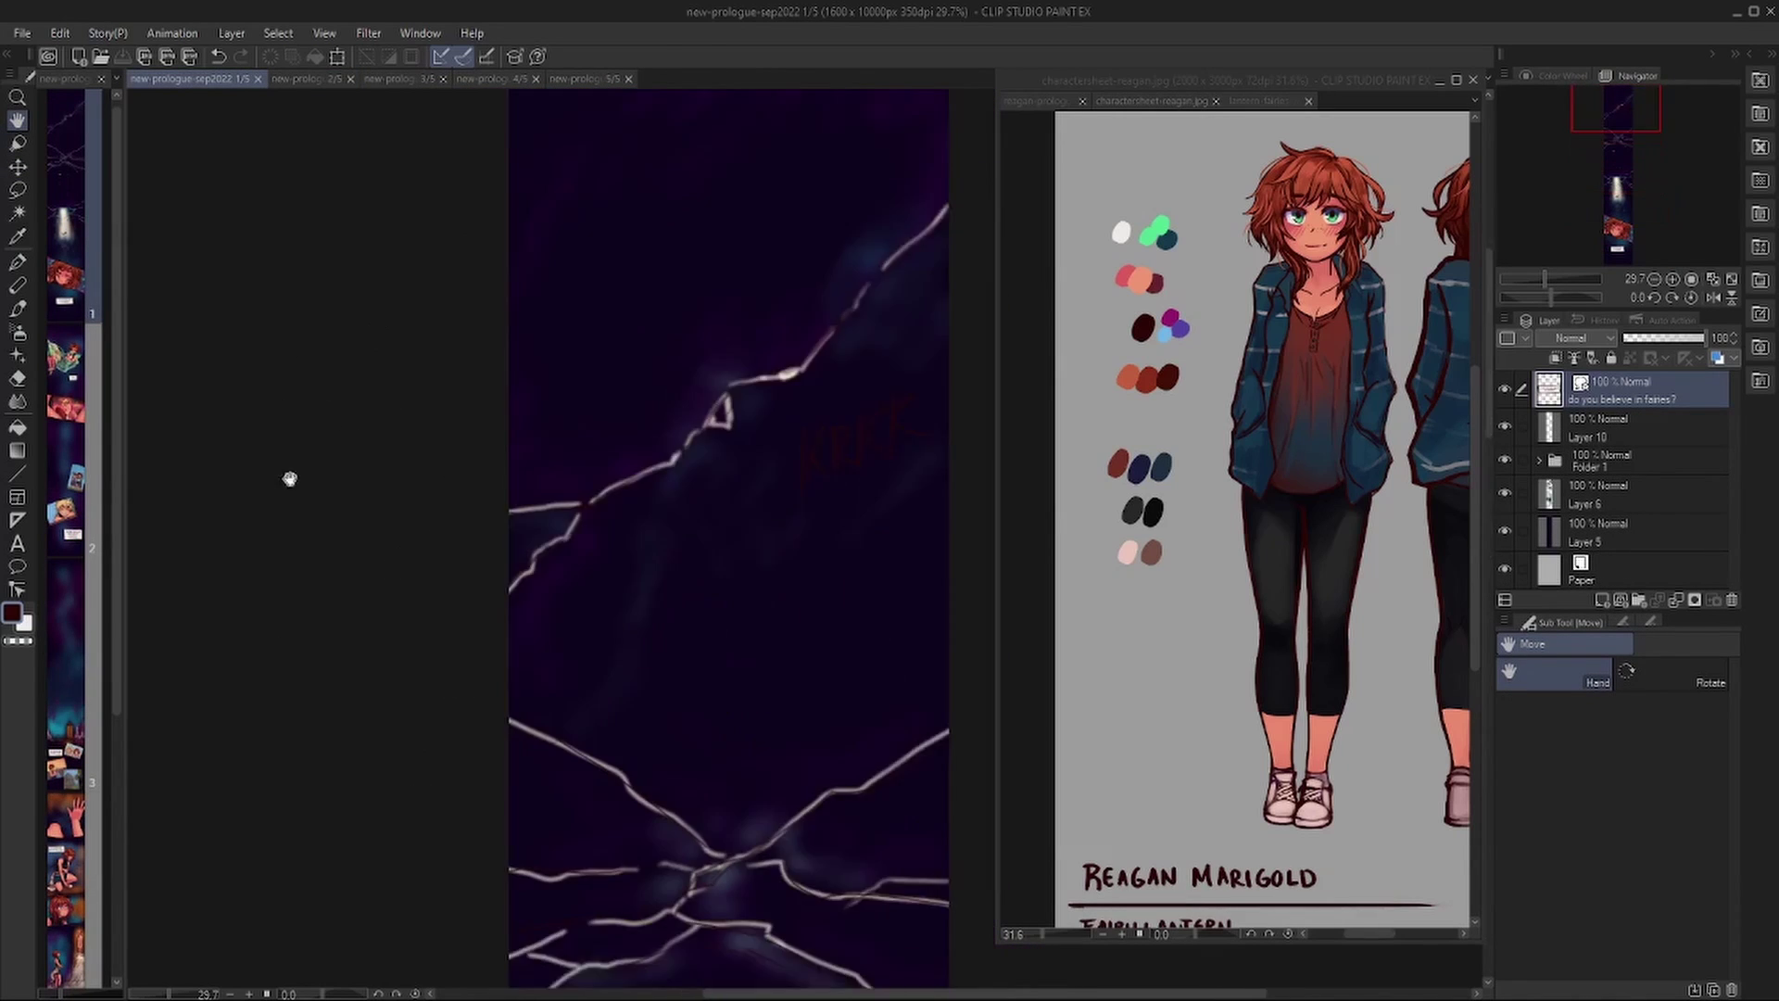
pyautogui.scroll(-10, 290, 479)
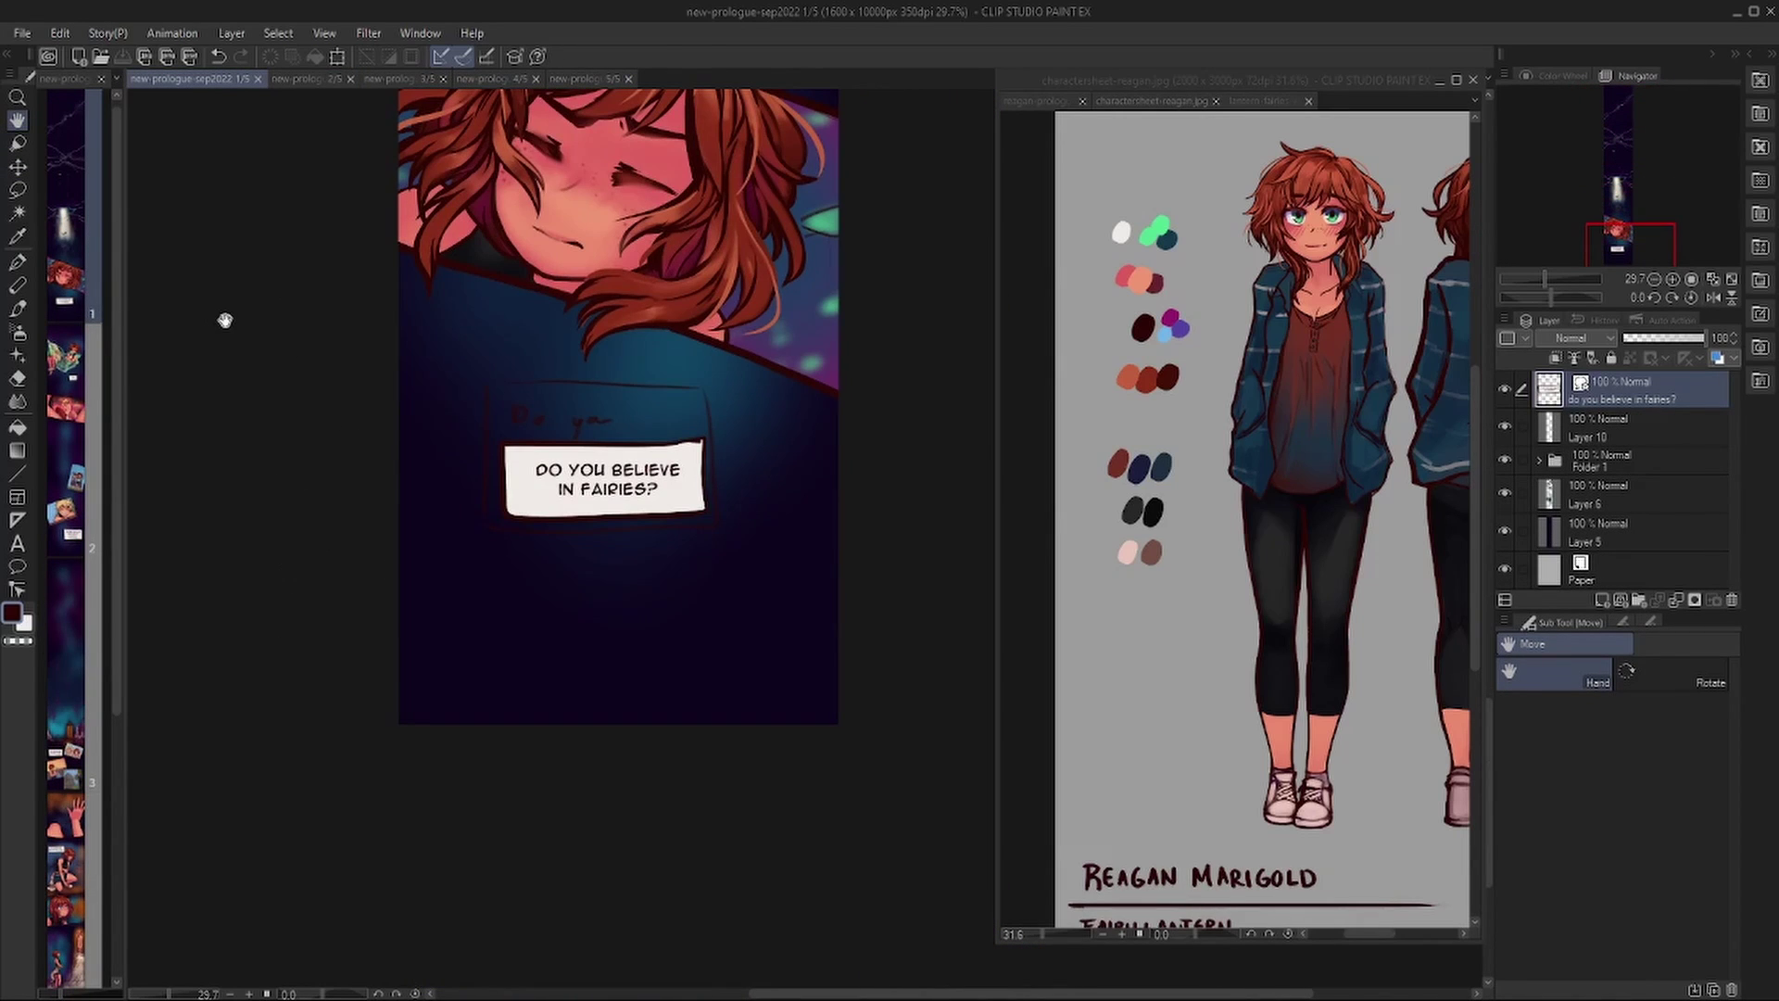
pyautogui.hotkey('ctrl', 'Tab')
pyautogui.hotkey('ctrl', 'Tab')
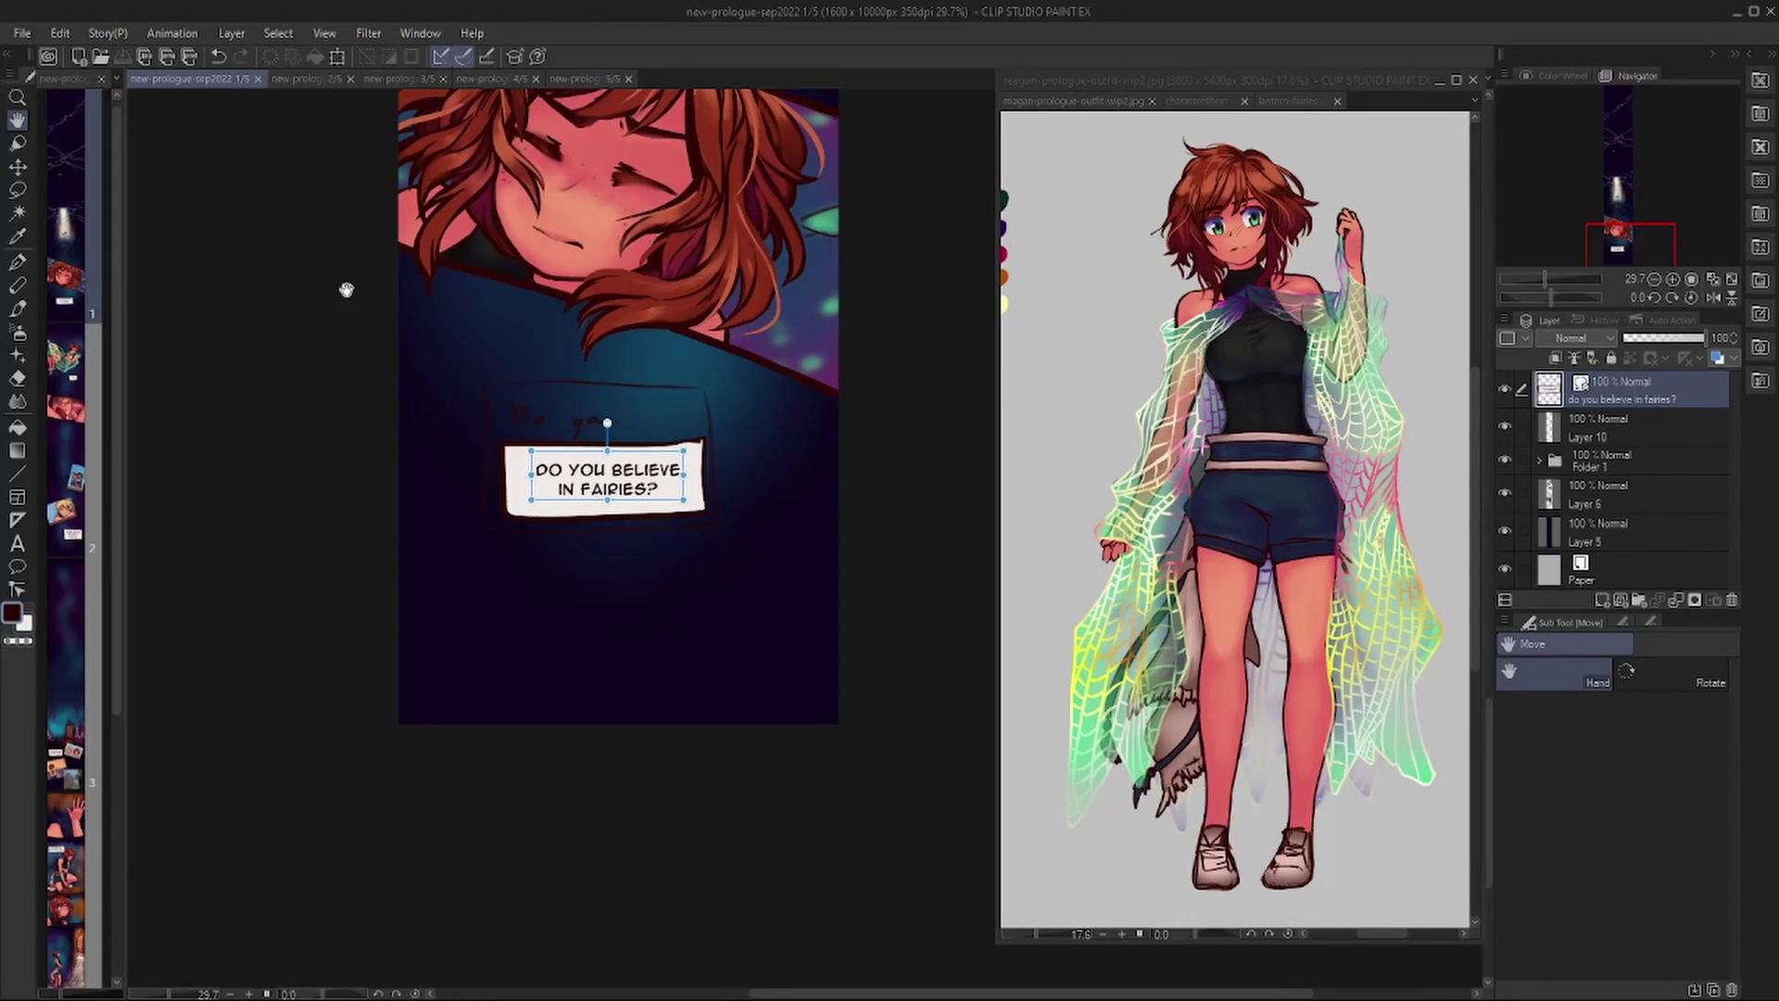
# Hide the rough caption sketch behind "DO YOU BELIEVE IN FAIRIES?" on page 1, using the G-pen with transparent colour on Layer 1's mask.
pyautogui.keyDown('ctrl'); pyautogui.keyDown('shift'); pyautogui.click(485, 400); pyautogui.keyUp('shift'); pyautogui.keyUp('ctrl')
pyautogui.press('p')
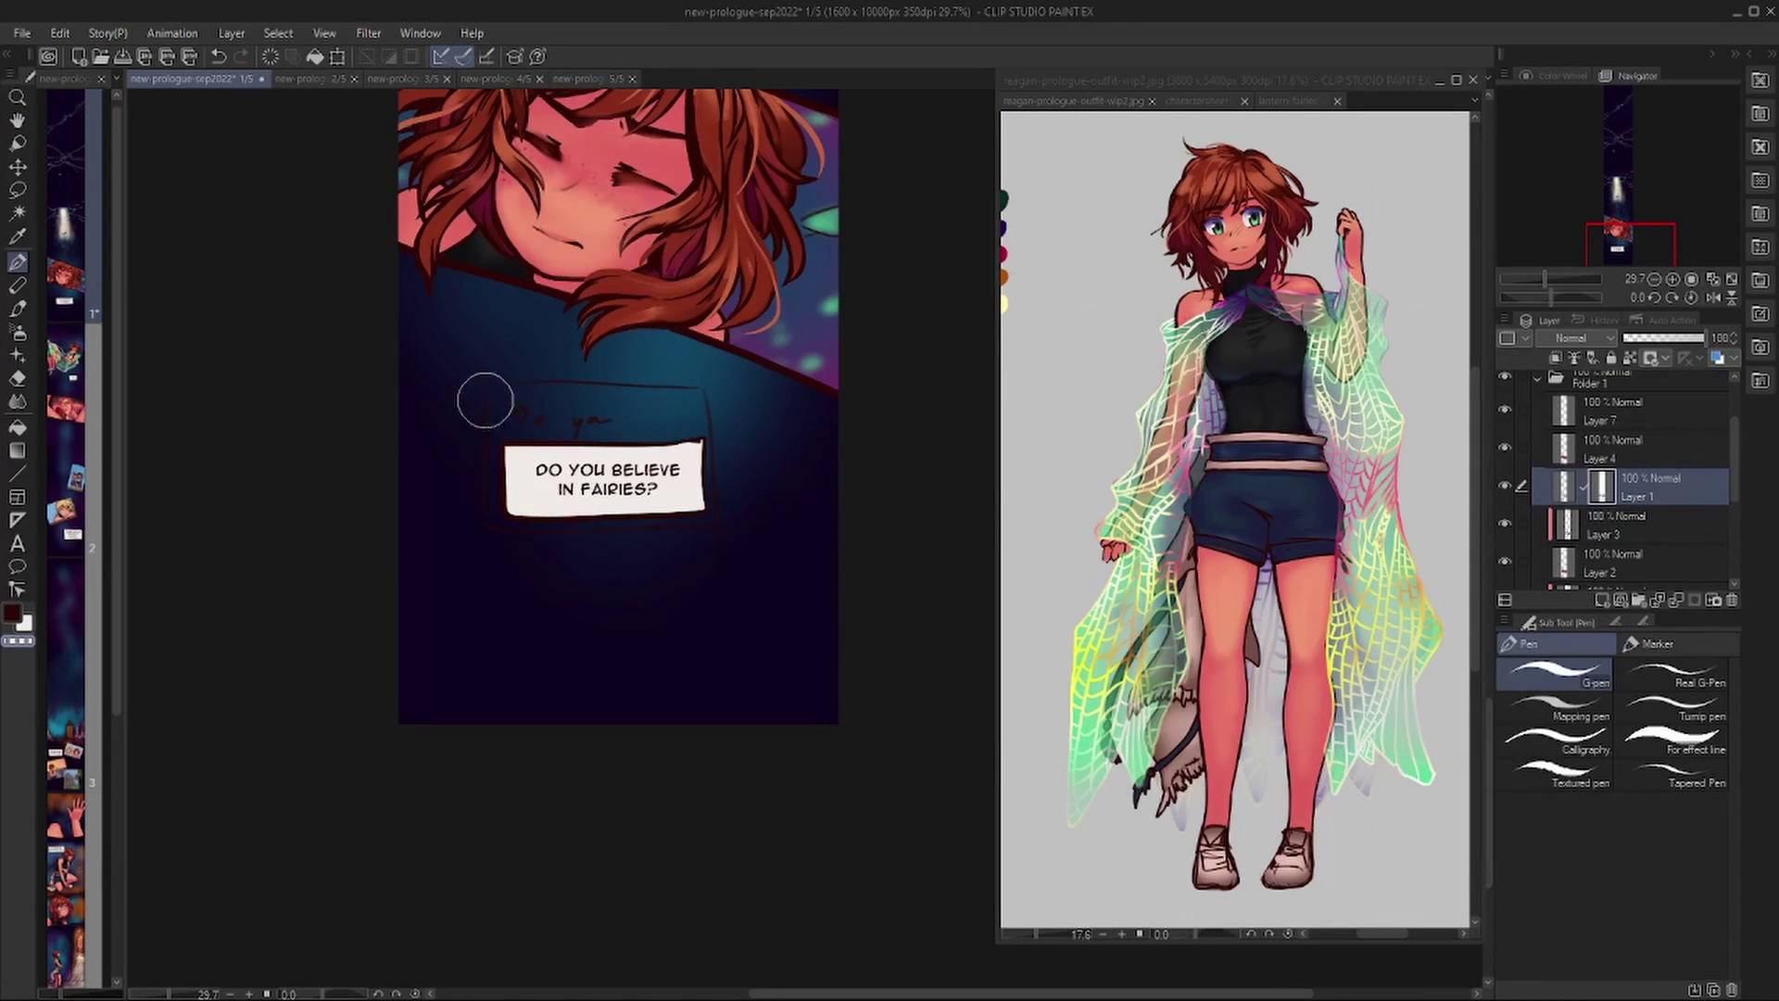
pyautogui.scroll(10, 802, 191)
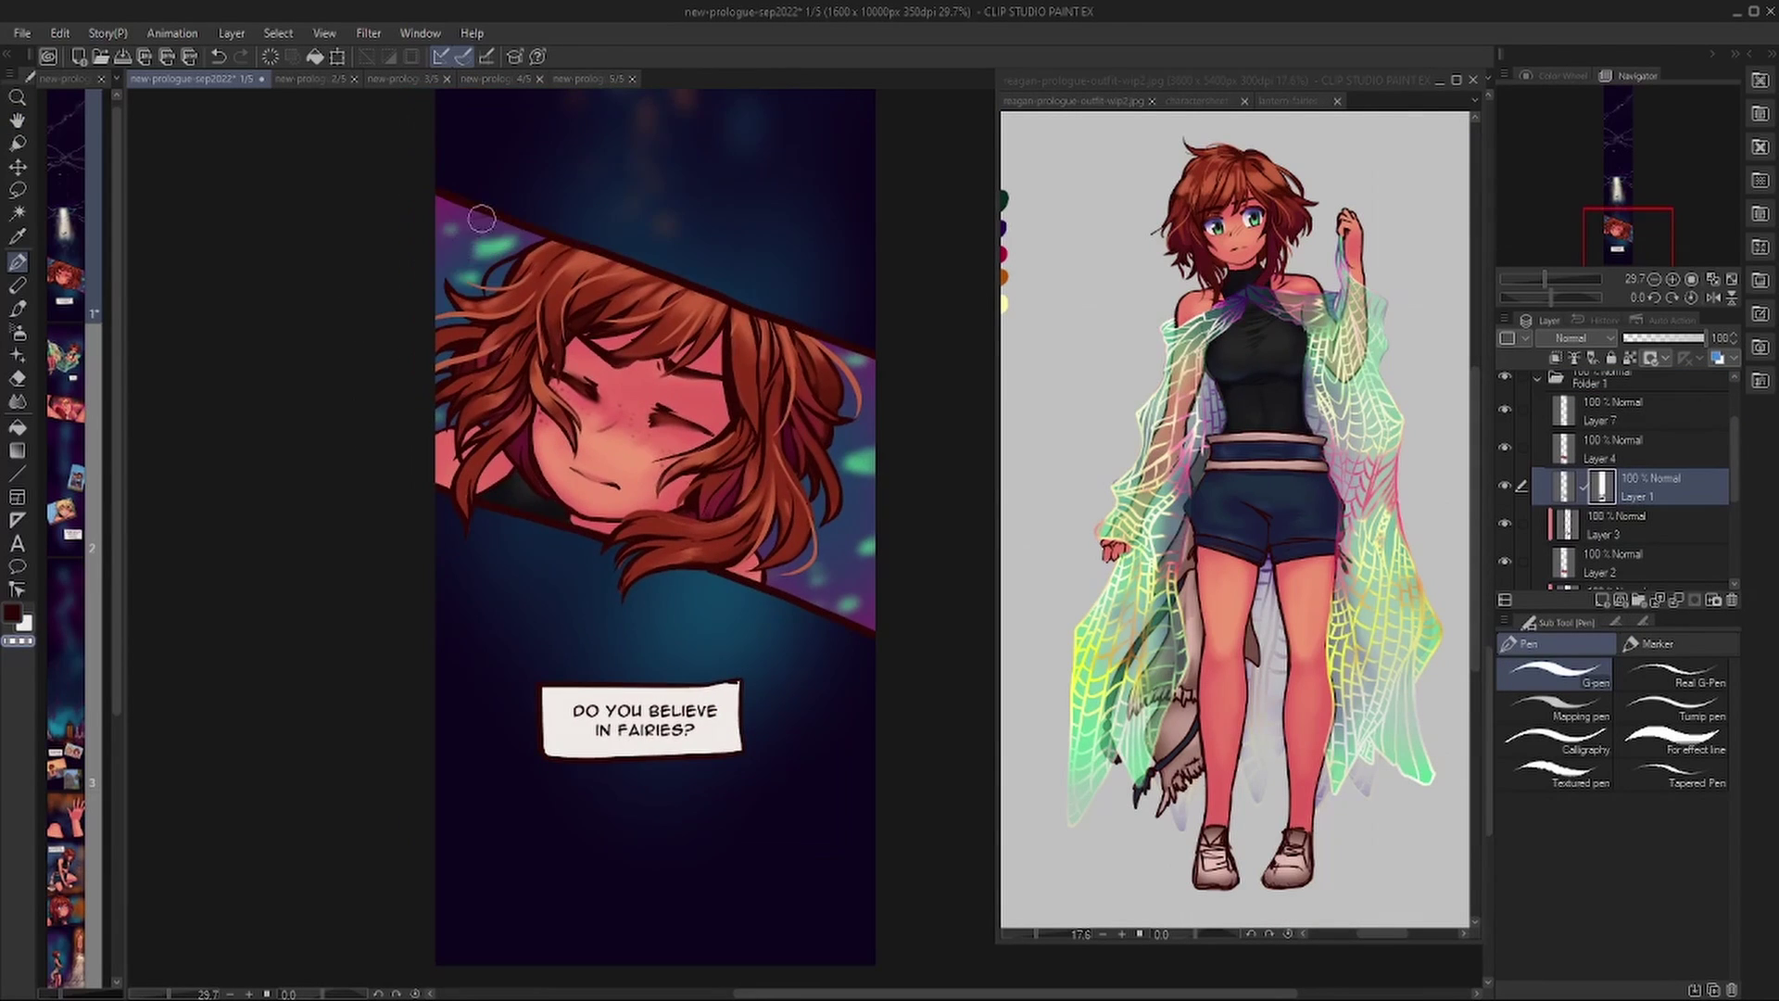
pyautogui.scroll(-10, 348, 515)
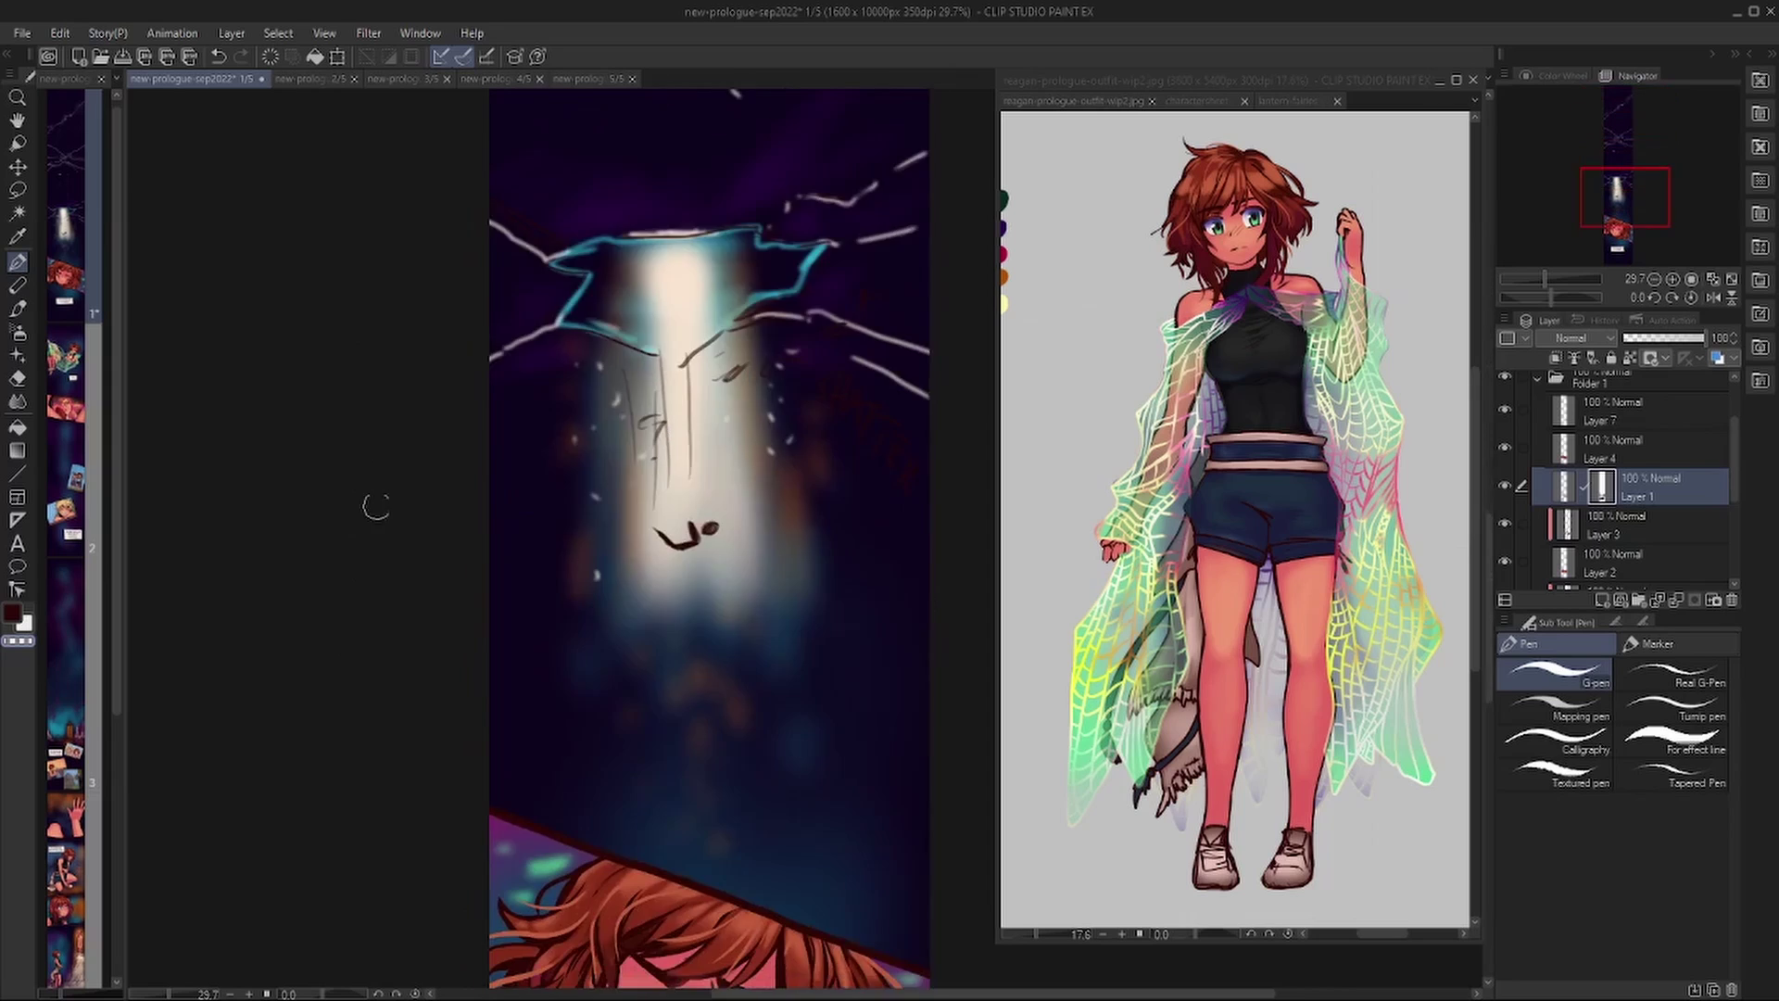
pyautogui.press('h')
# Hide the rough caption boxes around "I DO." and the lower caption on page 2, using the transparent G-pen on Layer 1's mask.
pyautogui.click(317, 82)
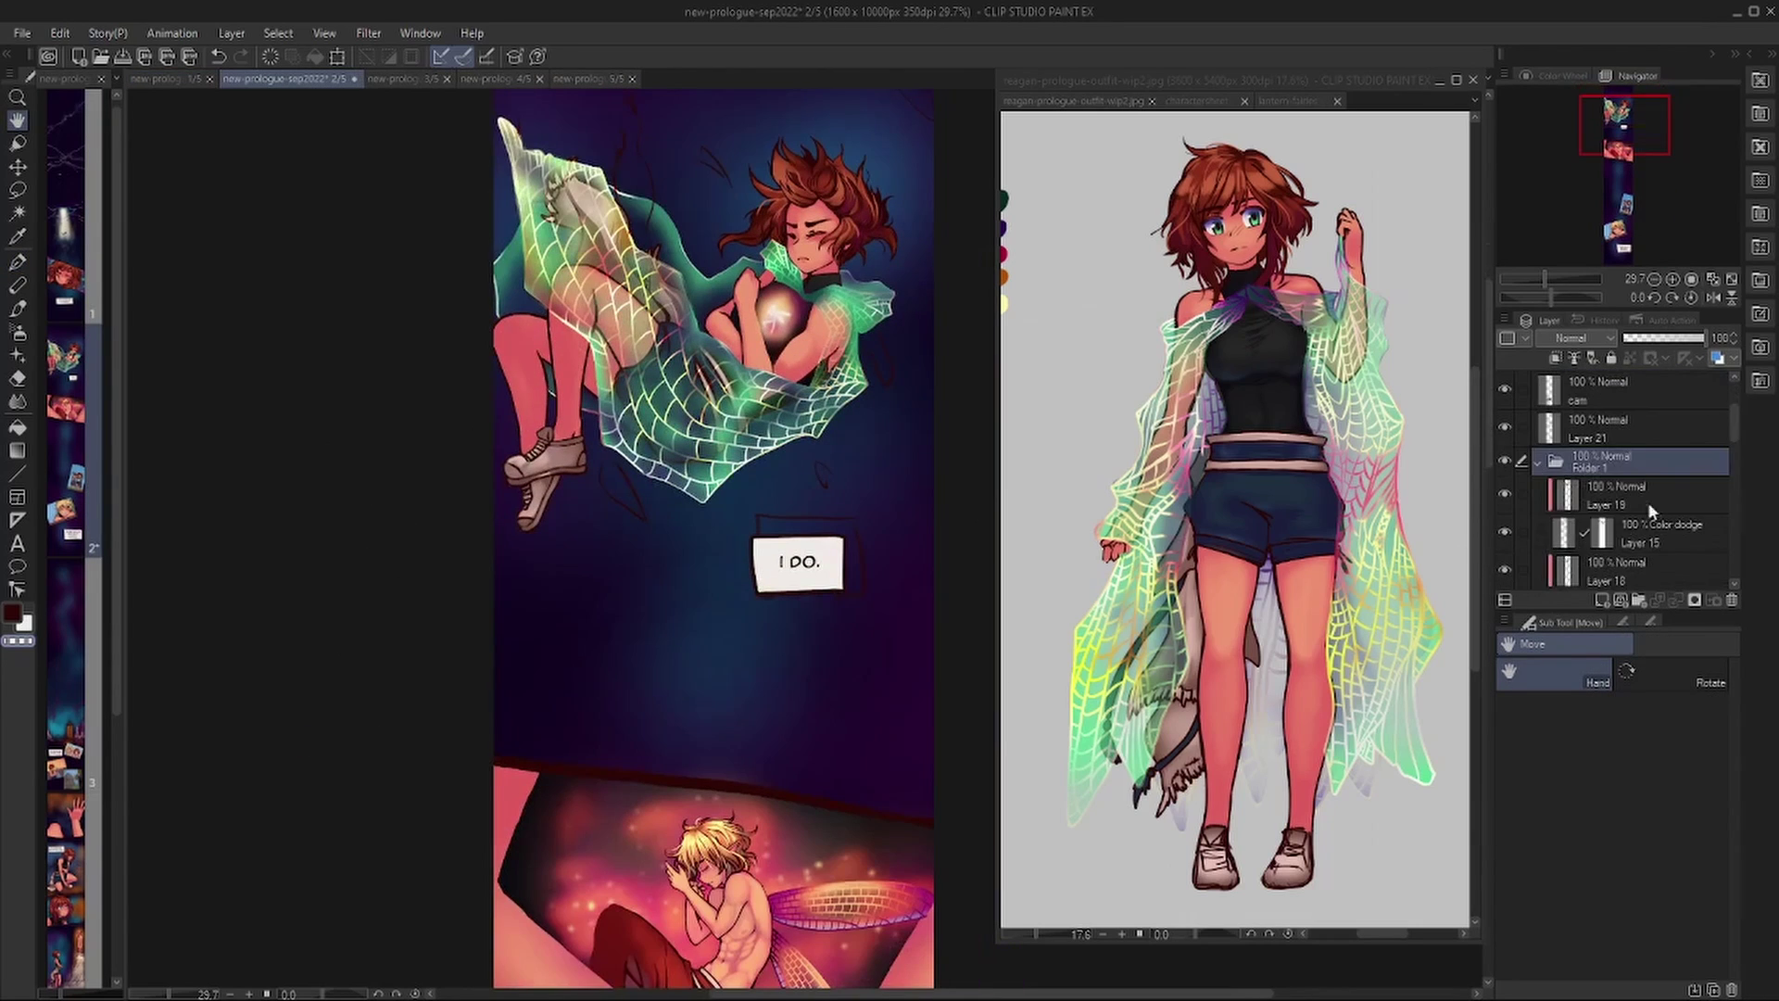
pyautogui.click(1607, 510)
pyautogui.press('p')
pyautogui.scroll(-10, 389, 556)
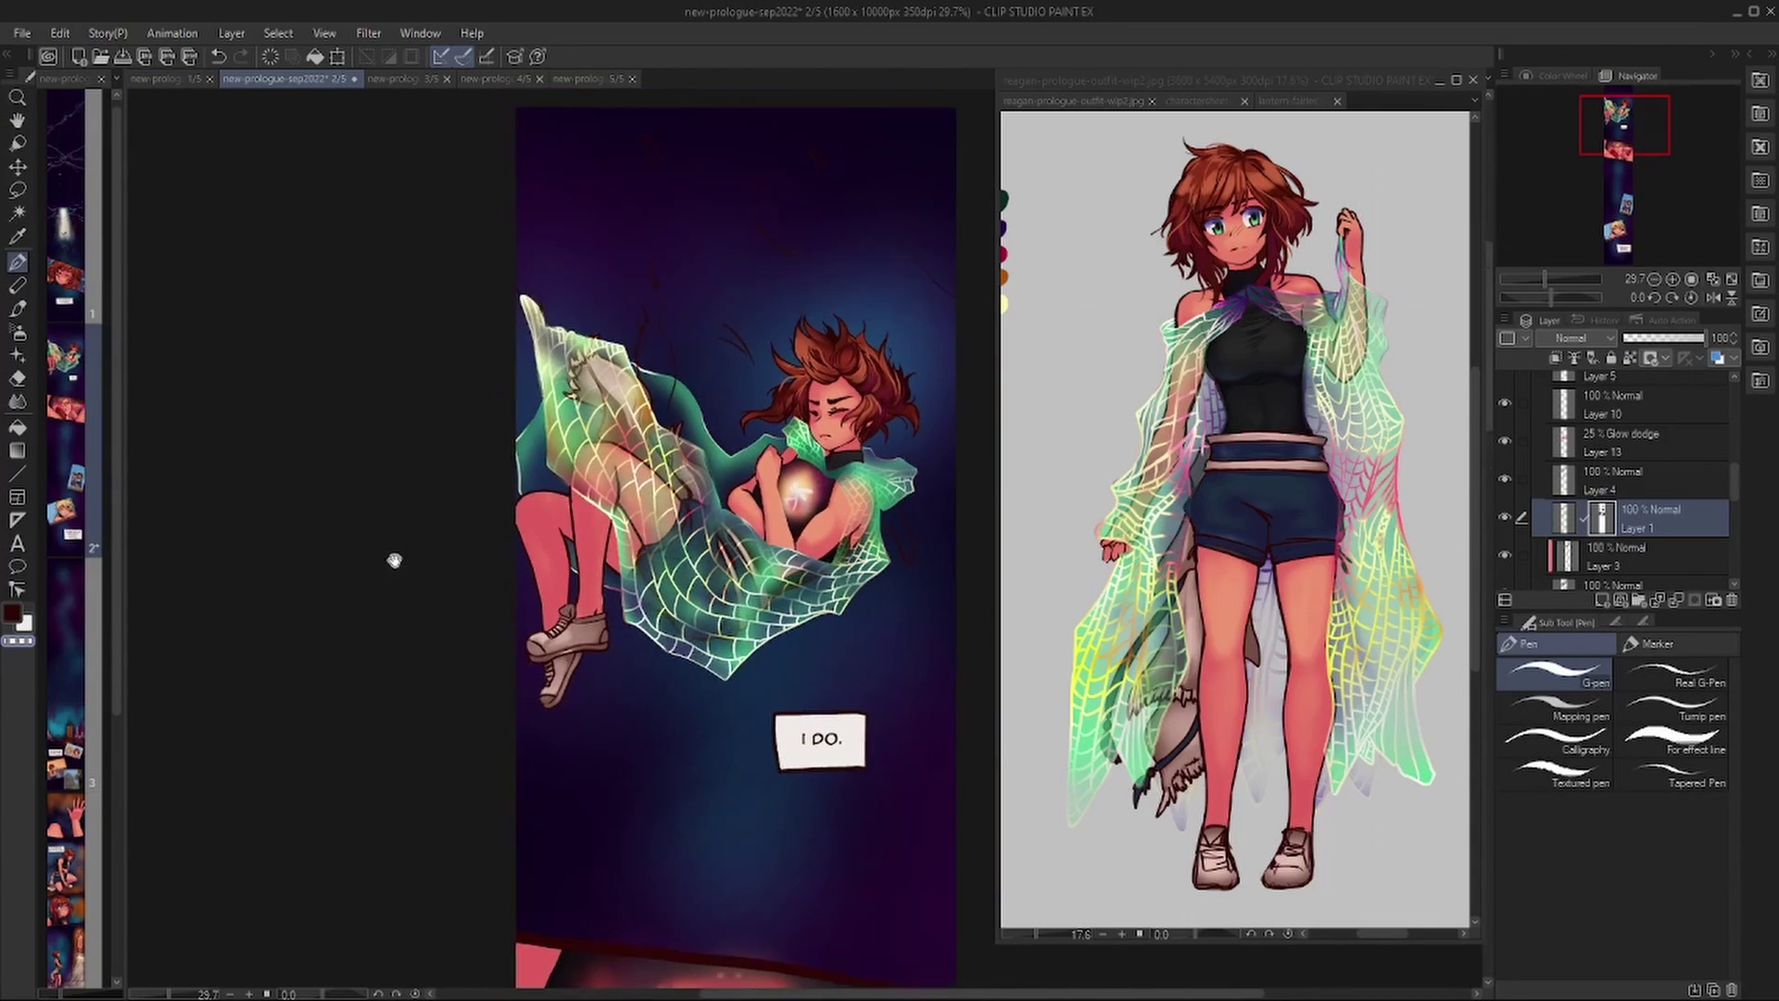
pyautogui.scroll(-5, 391, 503)
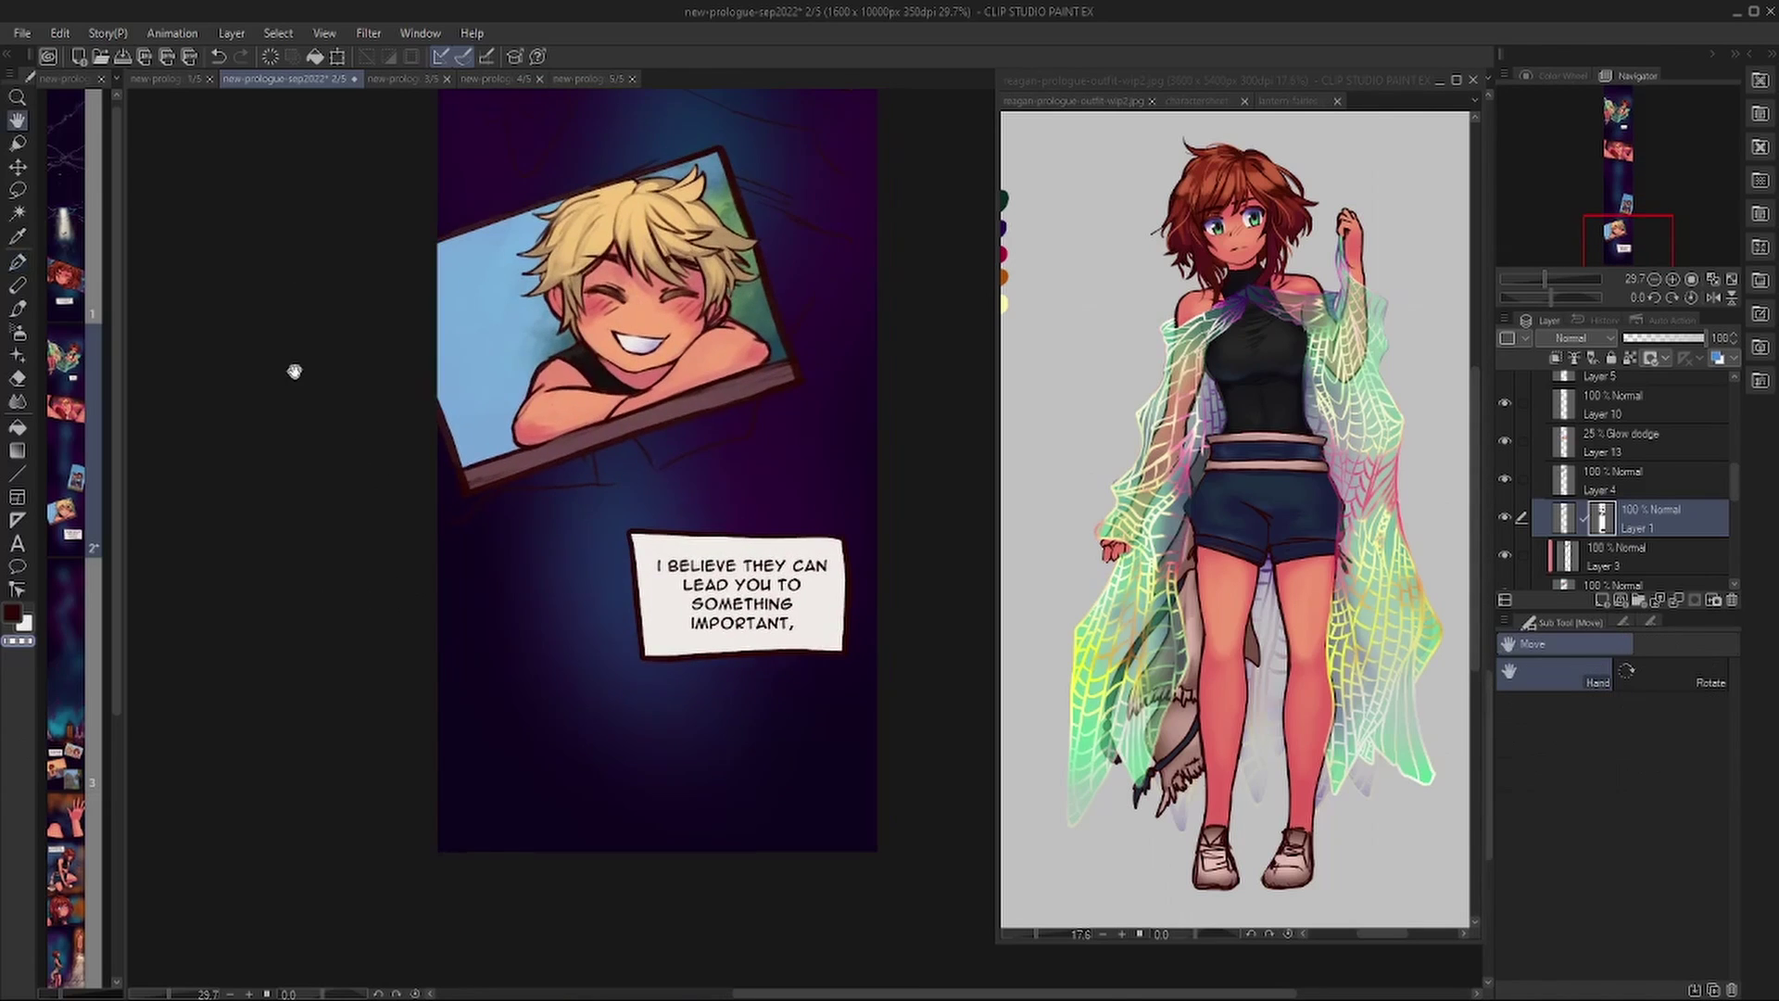
# Add a mask to Layer 1 on page 3 and hide the sketched caption box above the gravestone photo with the G-pen.
pyautogui.click(405, 79)
pyautogui.press('h')
pyautogui.scroll(-1, 1613, 500)
pyautogui.click(1631, 456)
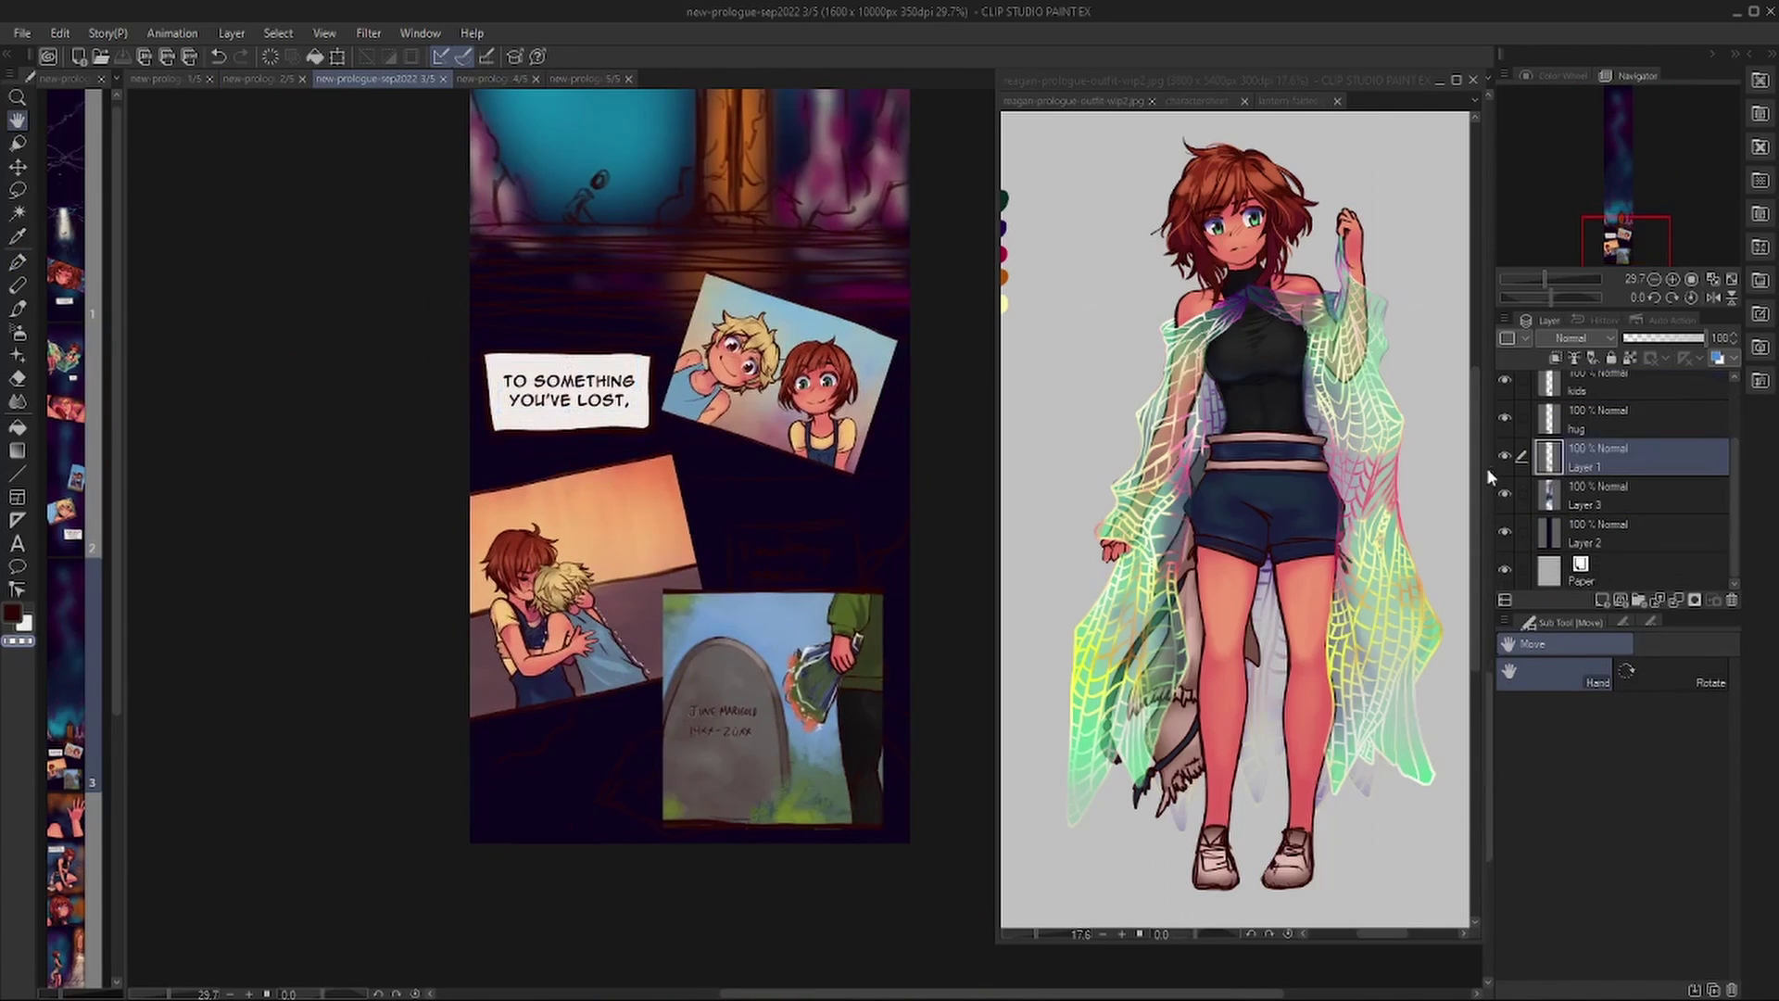
pyautogui.press('p')
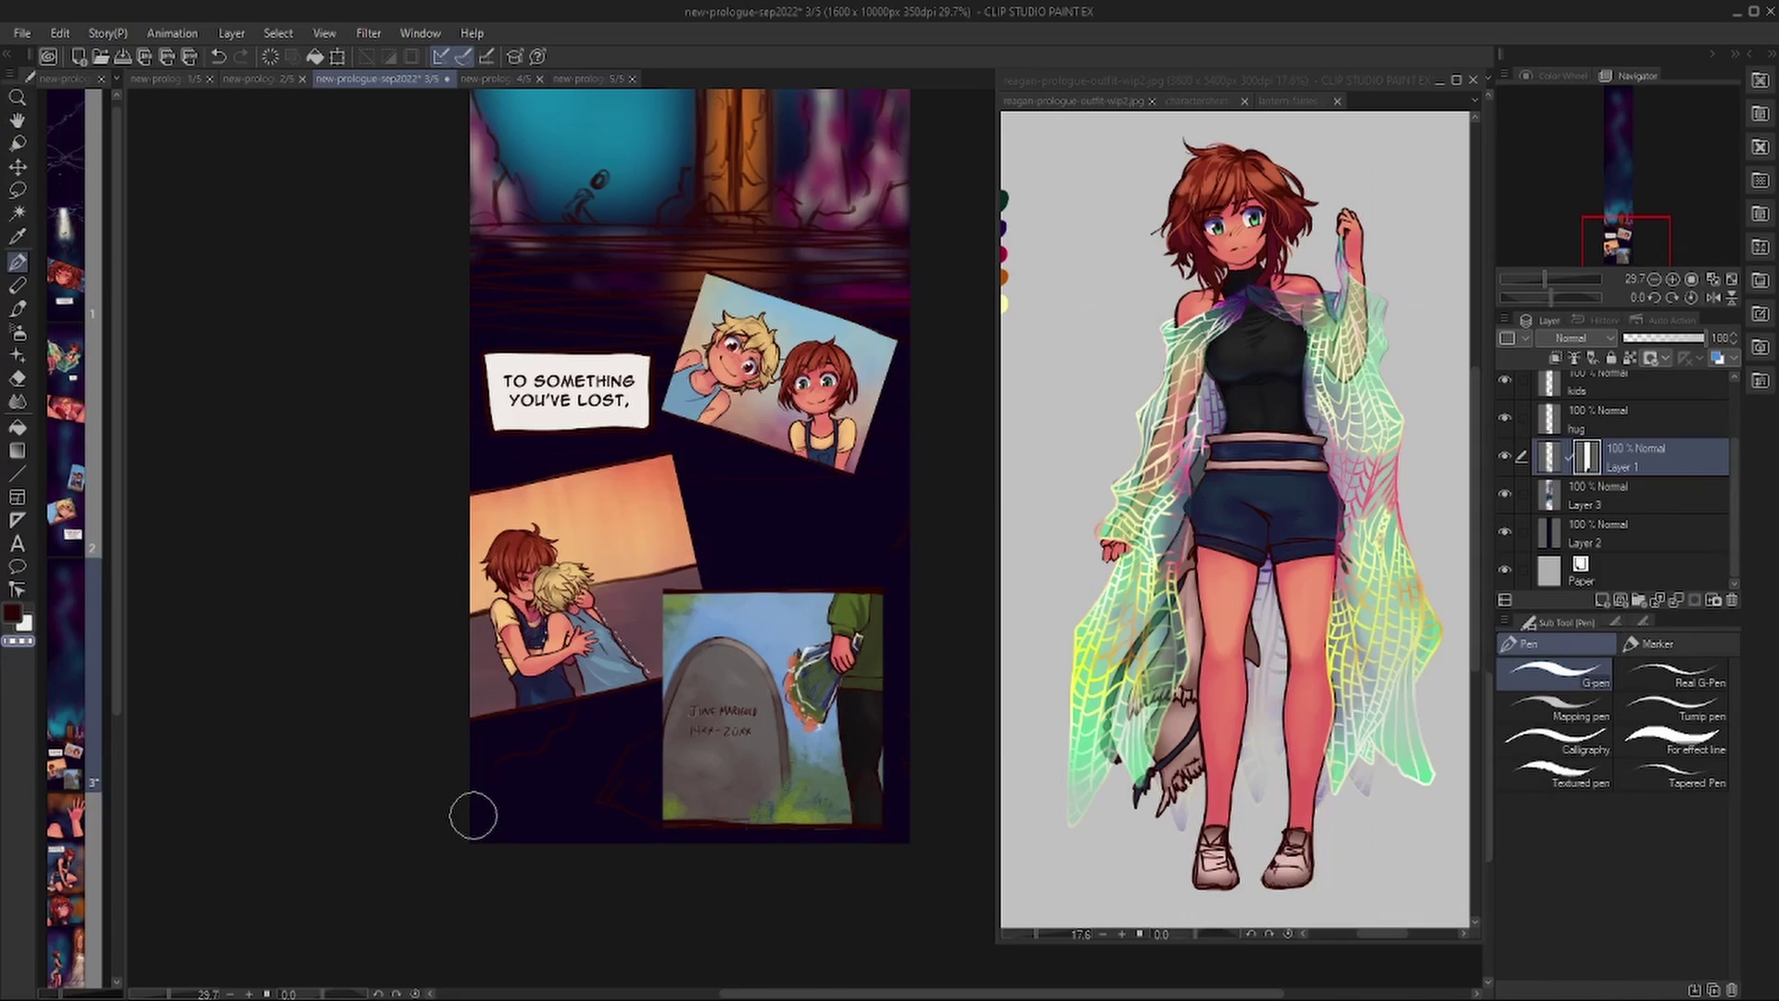
# Hide the leftover caption sketches down page 4, starting beside the crouching redhead, using the transparent G-pen on Layer 1's mask.
pyautogui.click(491, 79)
pyautogui.click(1621, 509)
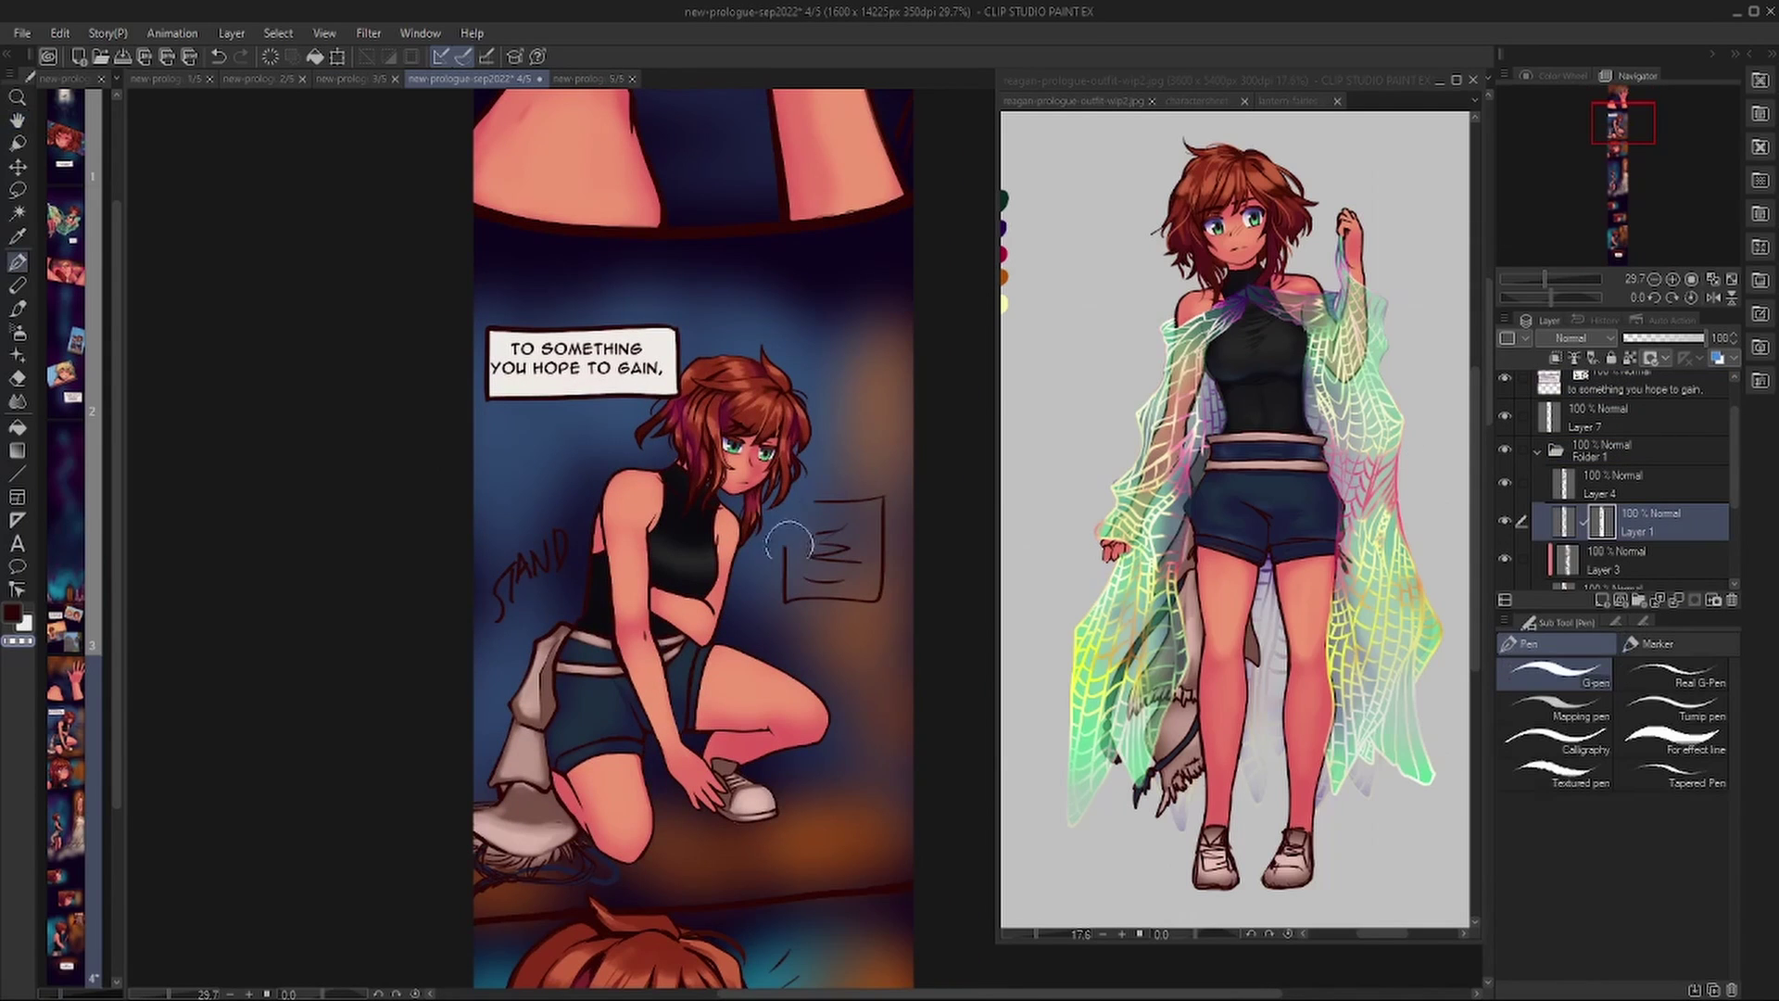
pyautogui.scroll(-5, 853, 427)
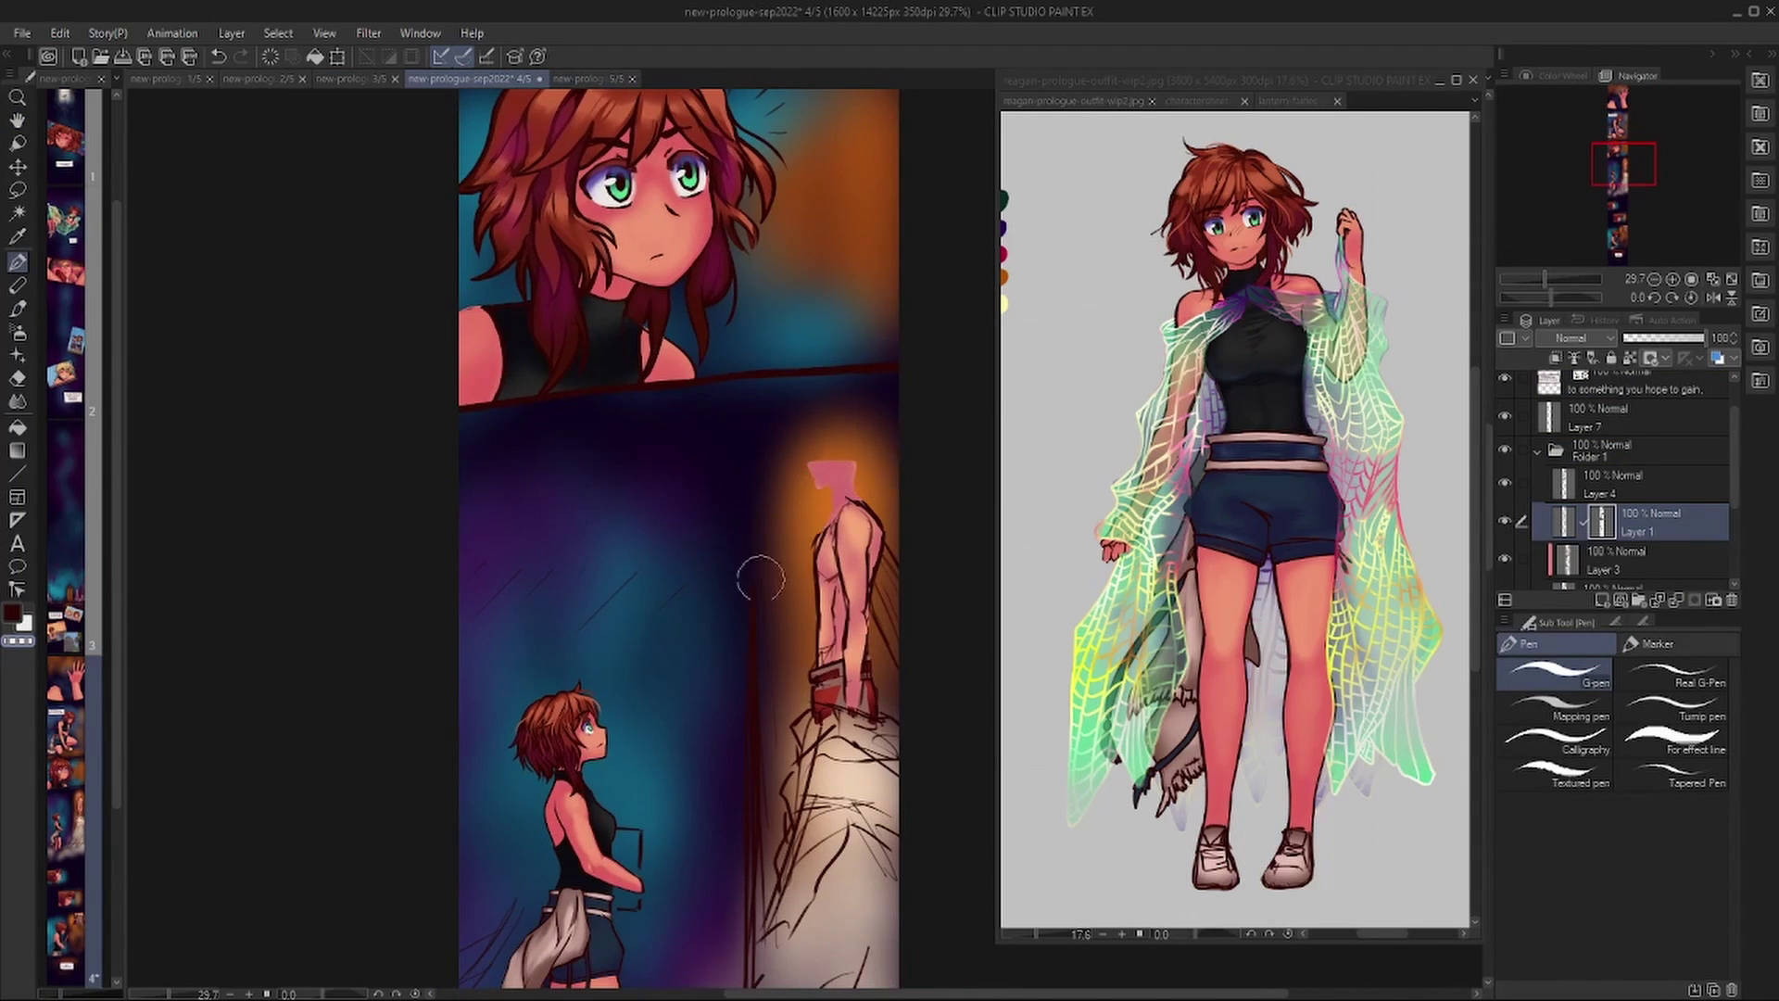
pyautogui.scroll(-8, 759, 579)
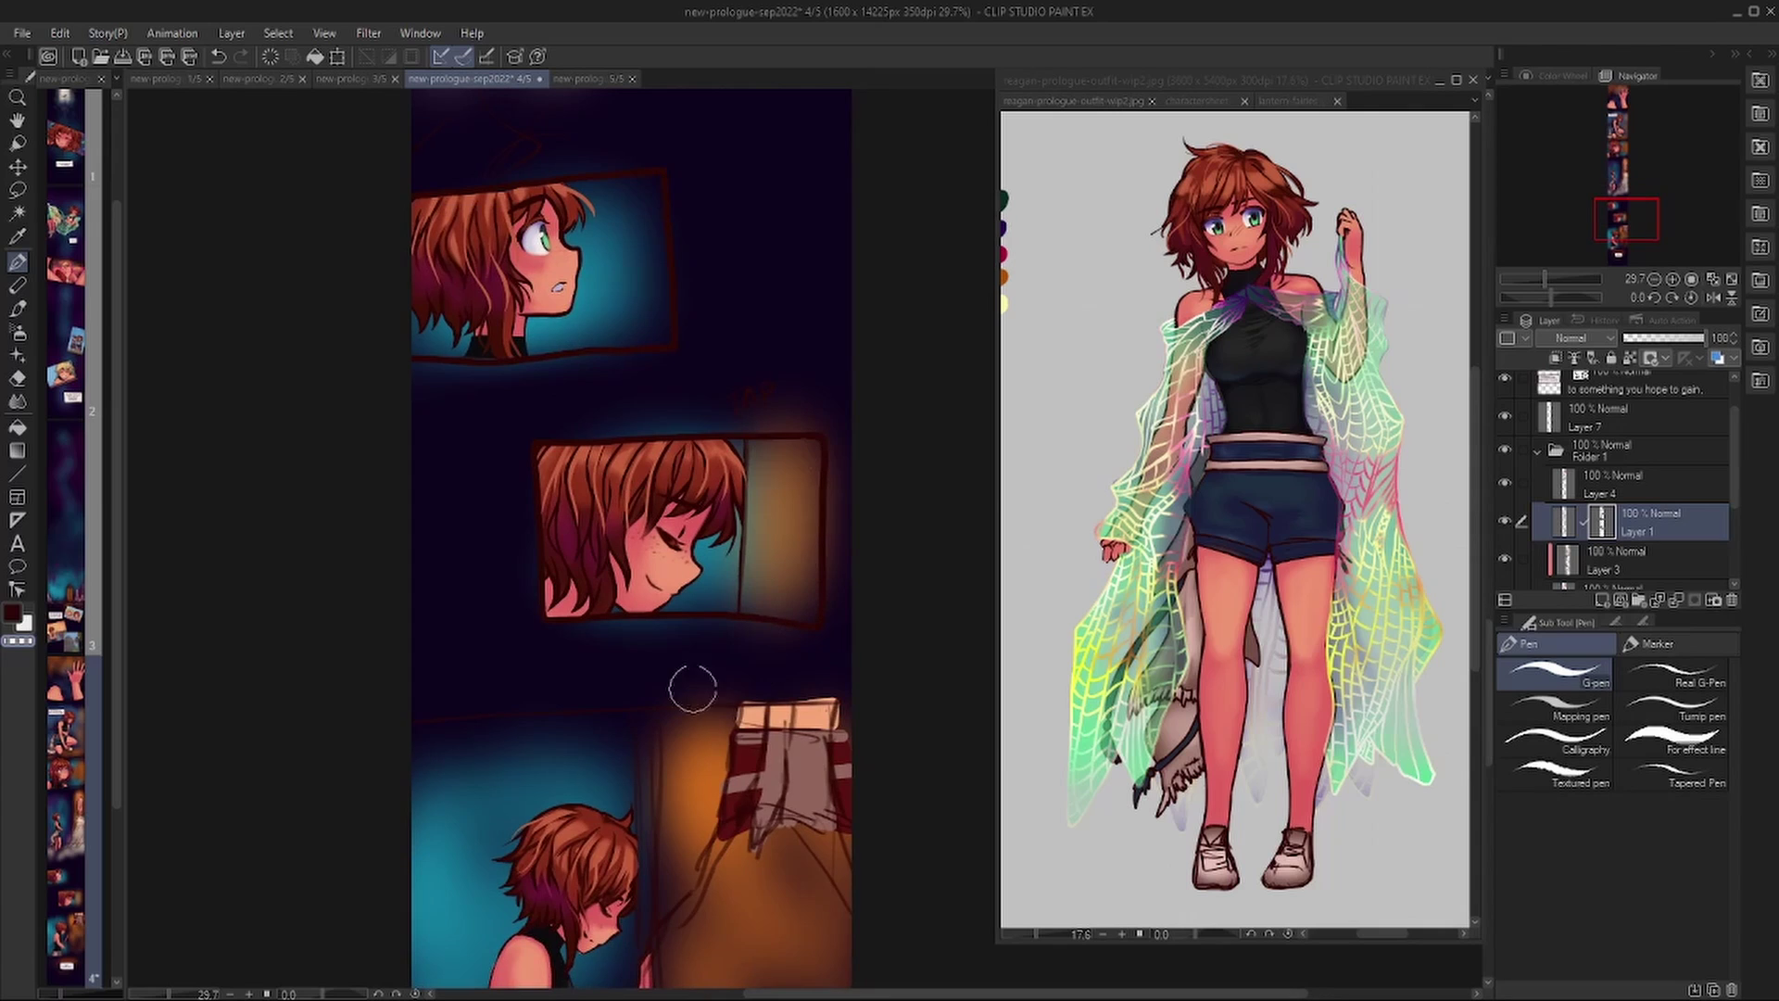
pyautogui.scroll(-3, 704, 556)
pyautogui.moveTo(352, 674); pyautogui.dragTo(318, 400)
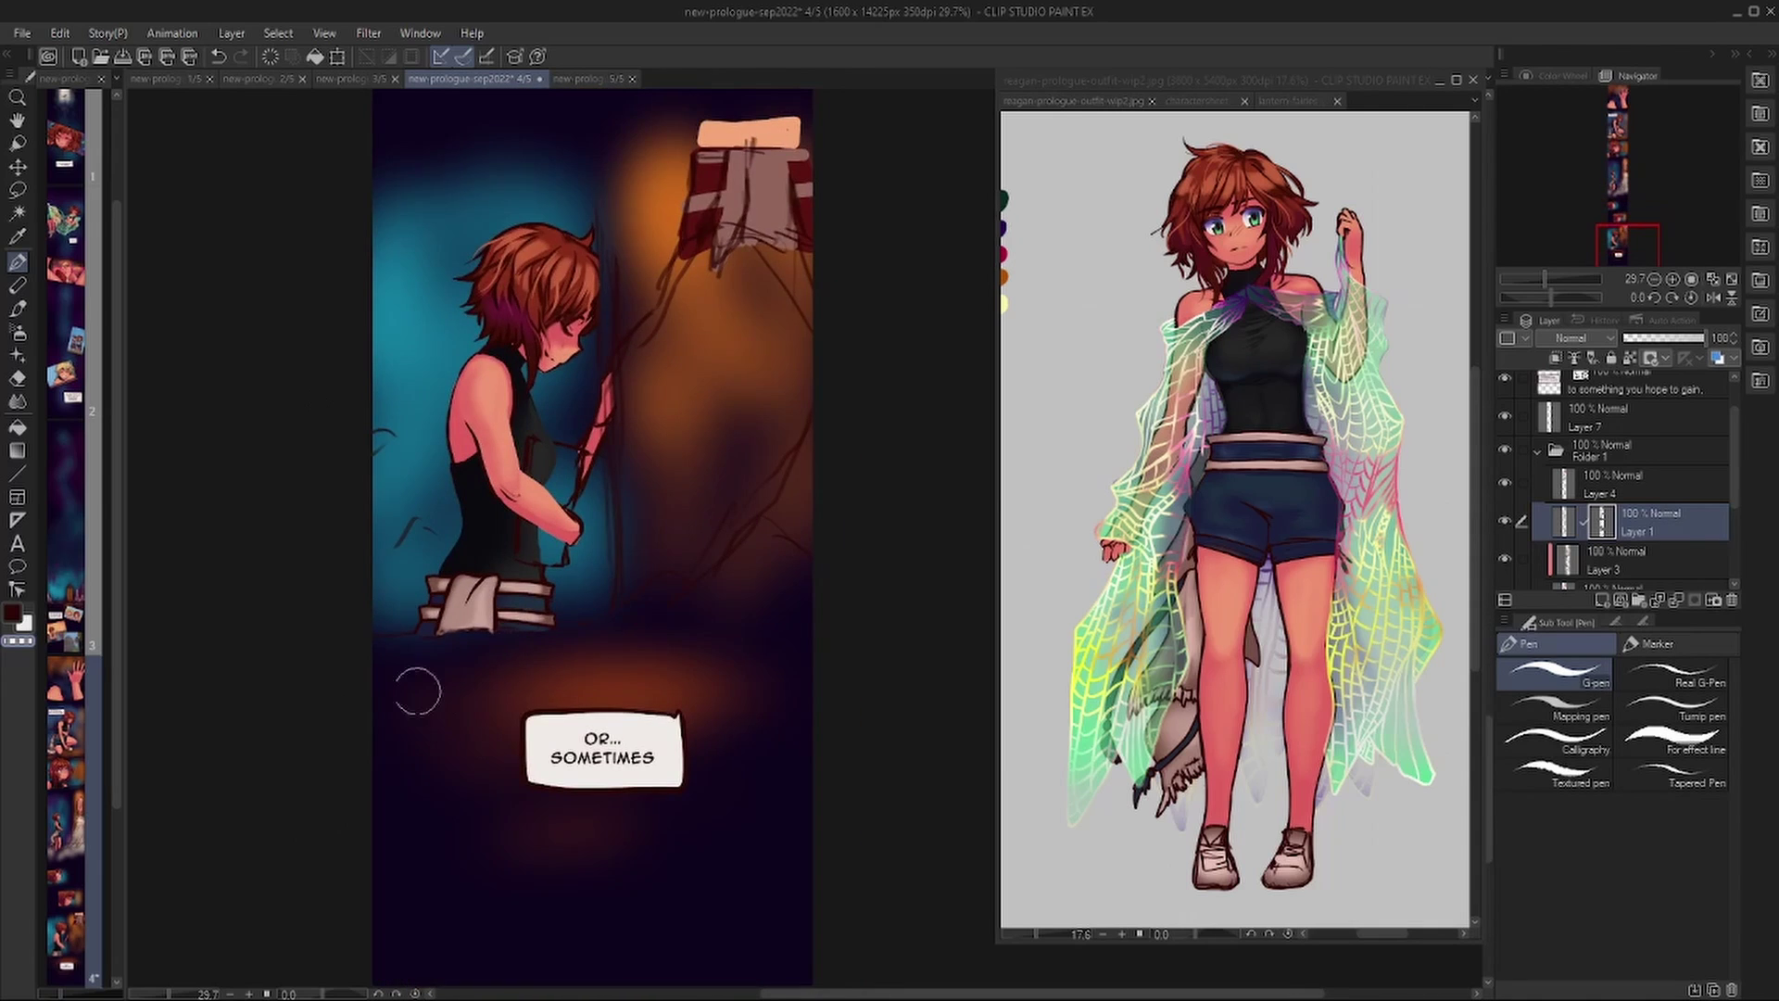
pyautogui.scroll(-3, 417, 691)
# Hide leftover sketch marks on page 5 with the transparent G-pen on Layer 1's mask.
pyautogui.click(593, 79)
pyautogui.scroll(8, 418, 528)
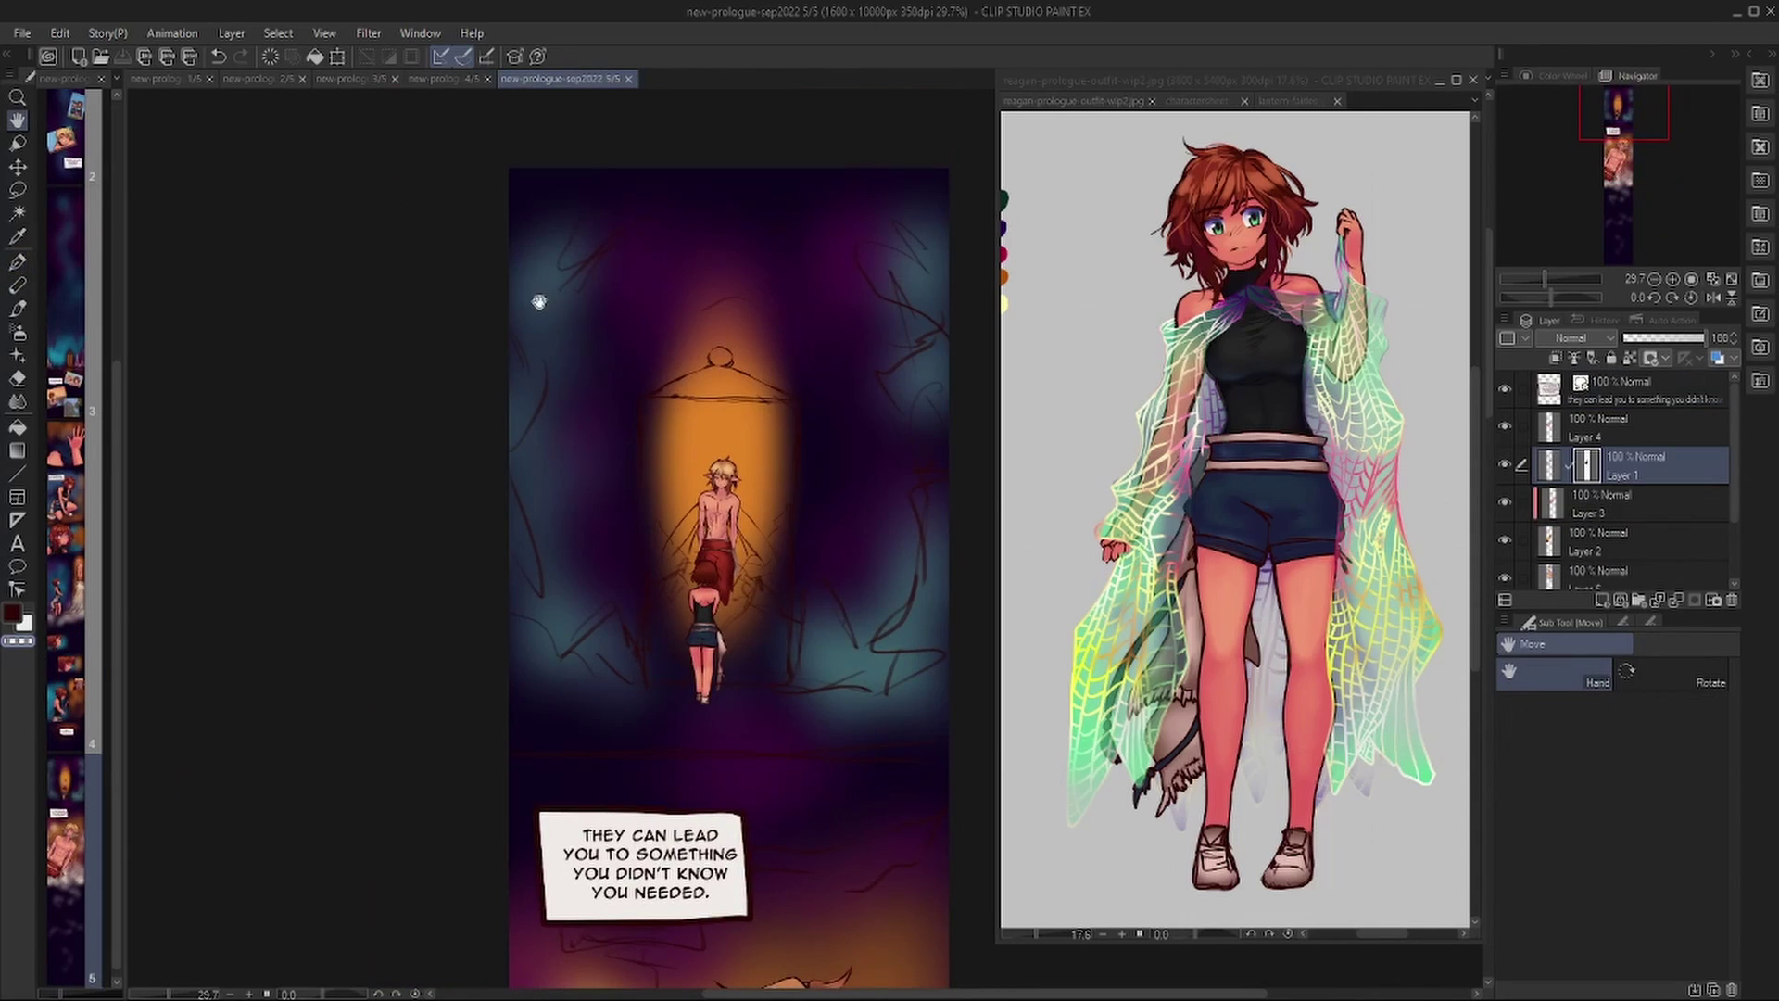
pyautogui.press('p')
pyautogui.scroll(-9, 381, 647)
pyautogui.scroll(6, 391, 556)
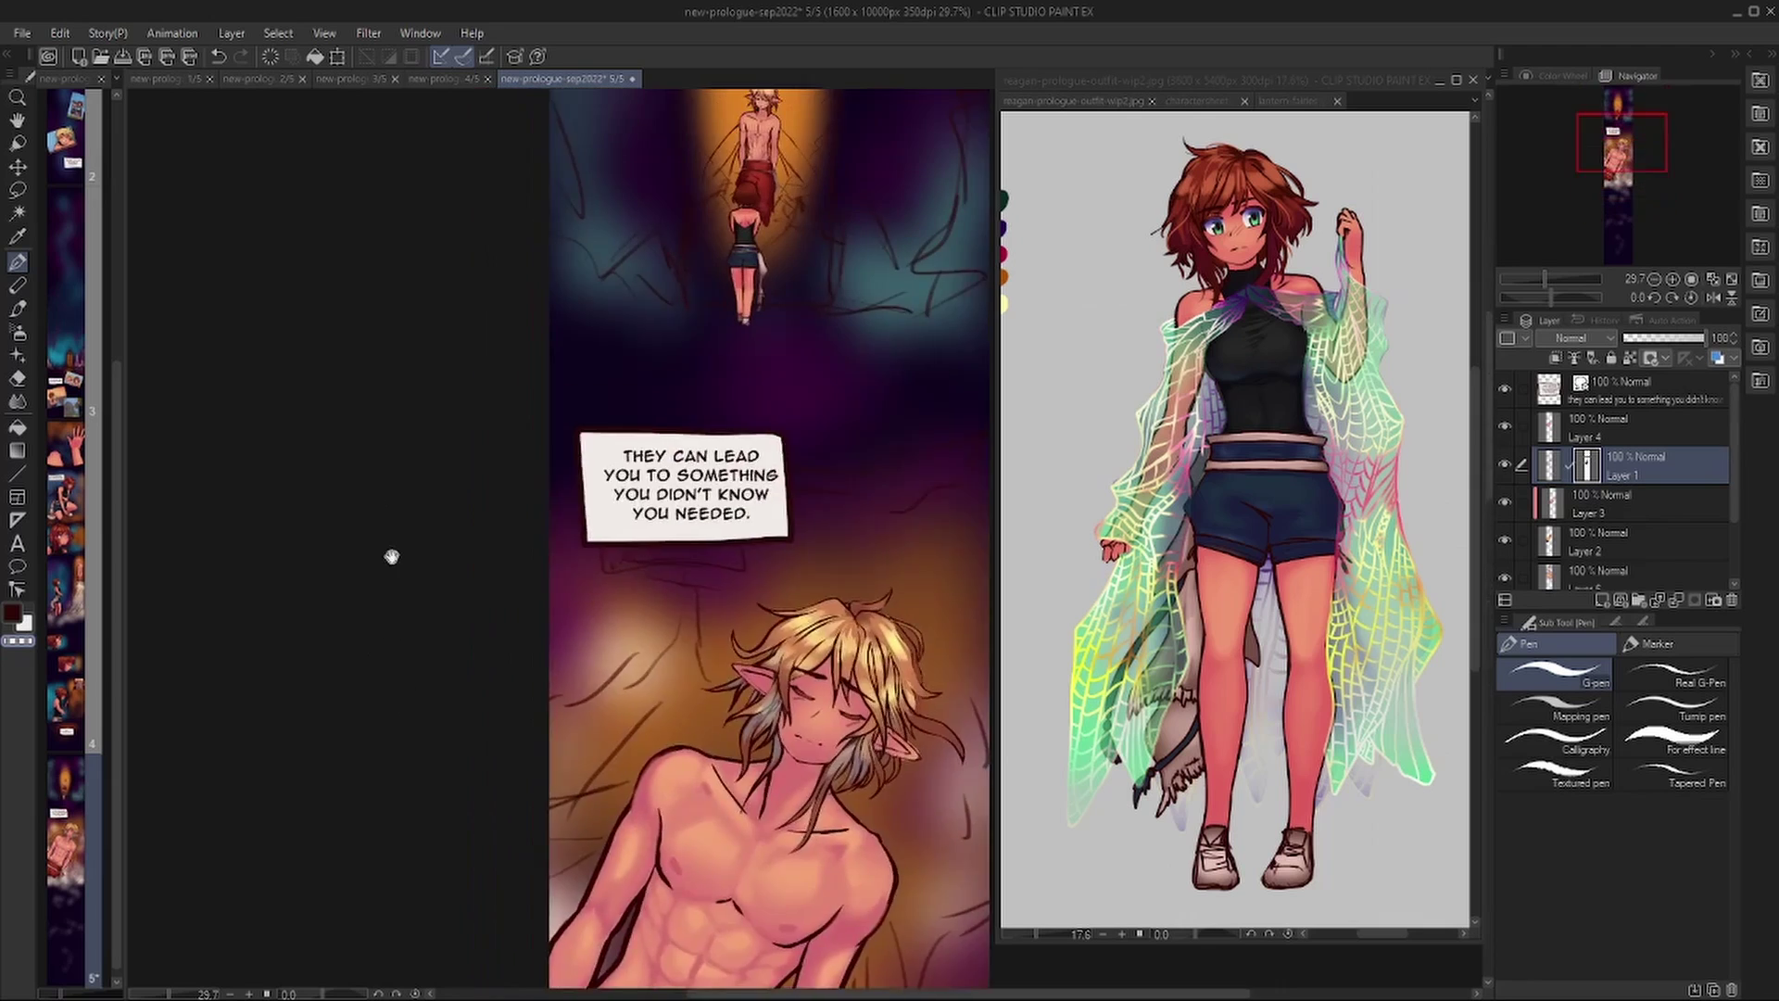
pyautogui.scroll(4, 391, 556)
# Hide Layer 9 and the cam and stinky kids layers on page 2, sampling light green from the redhead's character sheet.
pyautogui.click(260, 79)
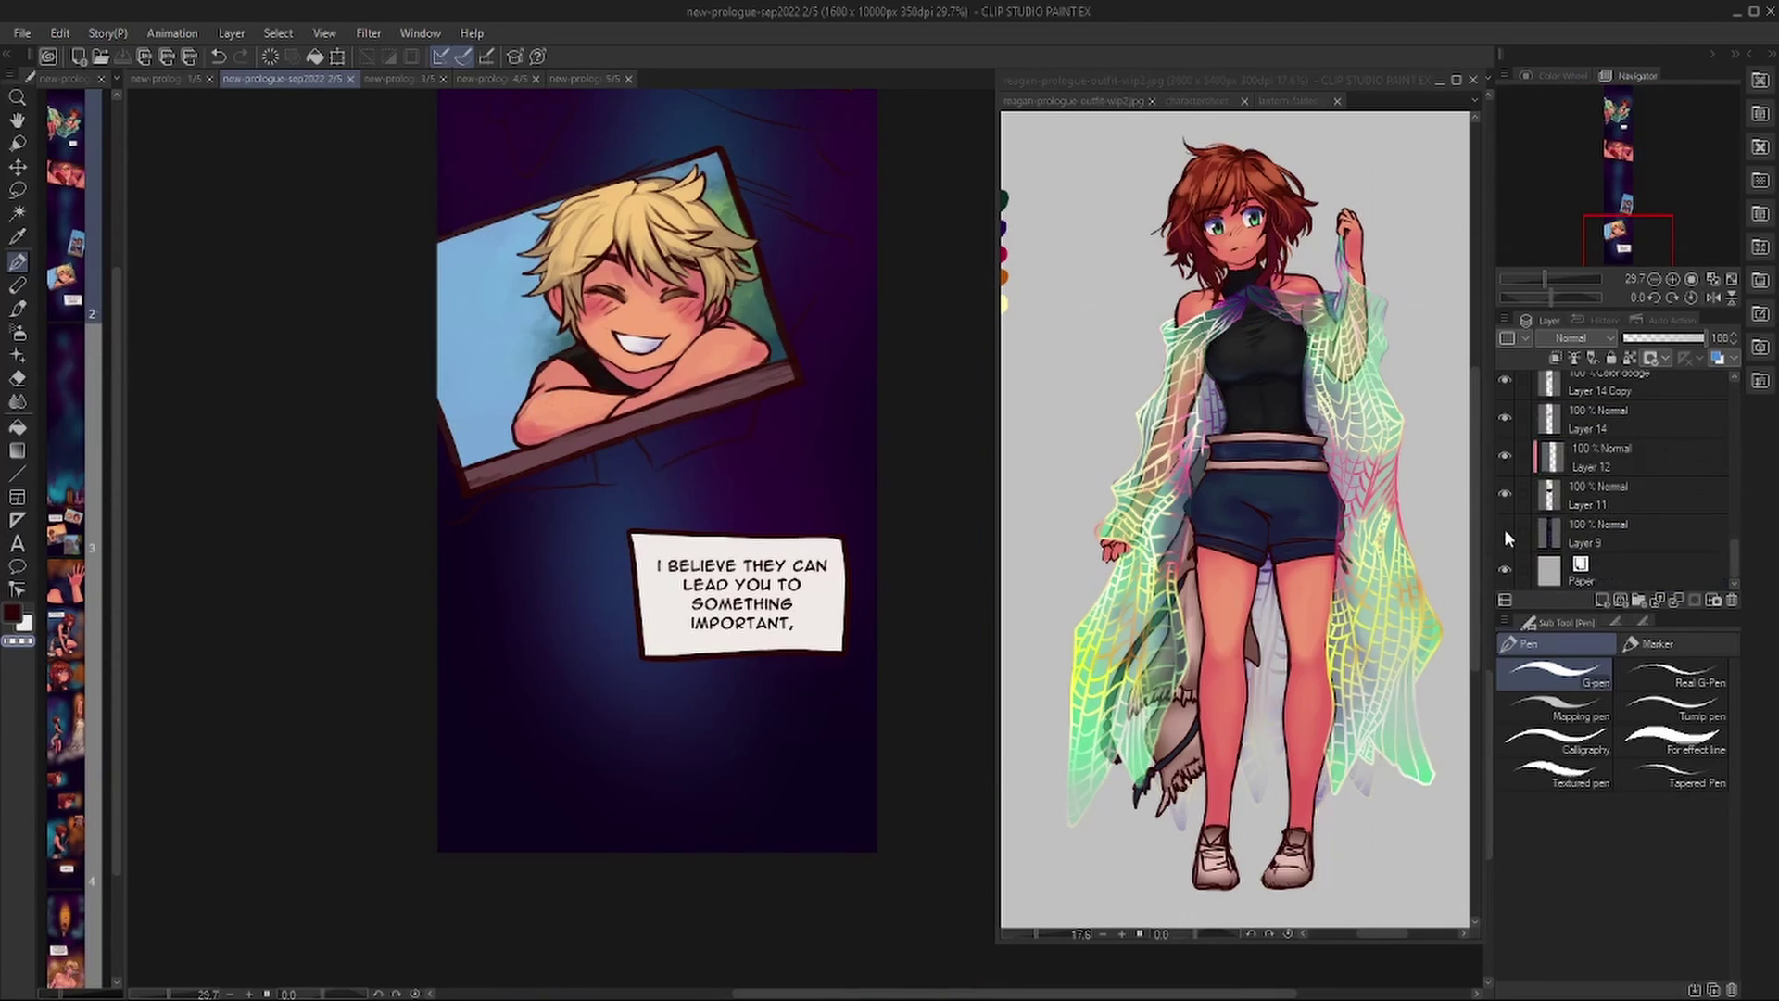
pyautogui.click(1504, 533)
pyautogui.scroll(5, 1703, 426)
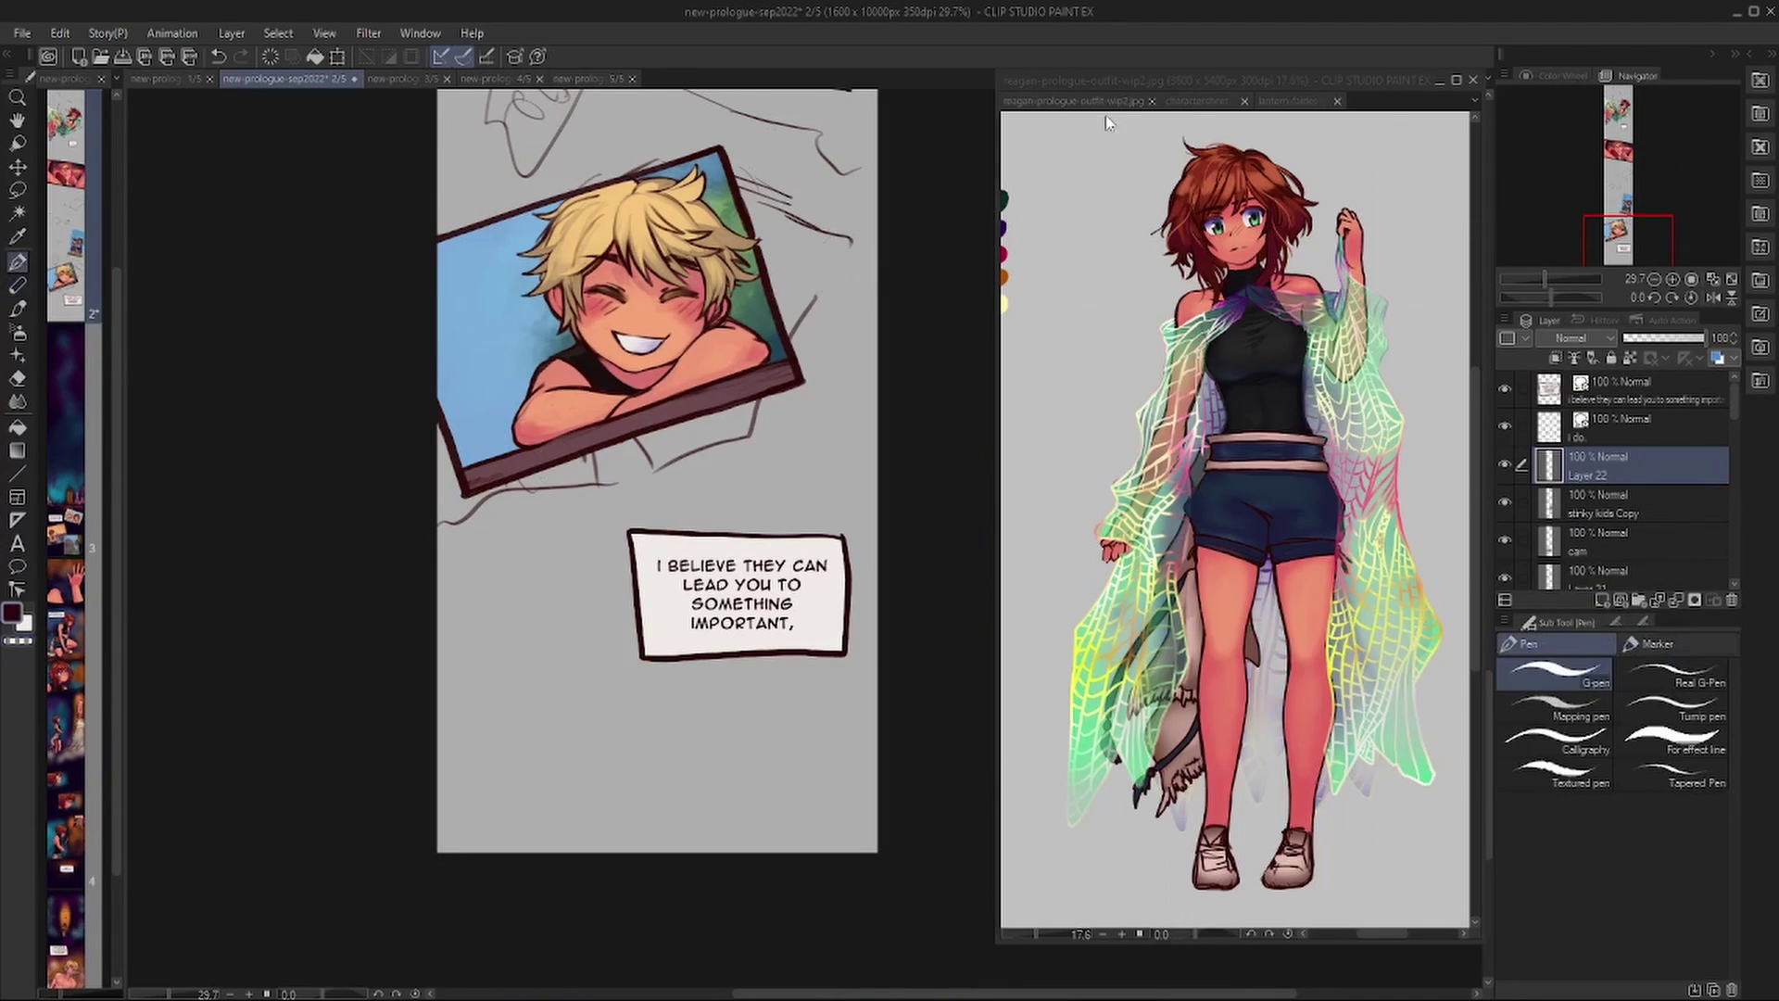
pyautogui.click(1197, 100)
pyautogui.keyDown('alt'); pyautogui.click(1157, 231); pyautogui.keyUp('alt')
pyautogui.click(1504, 539)
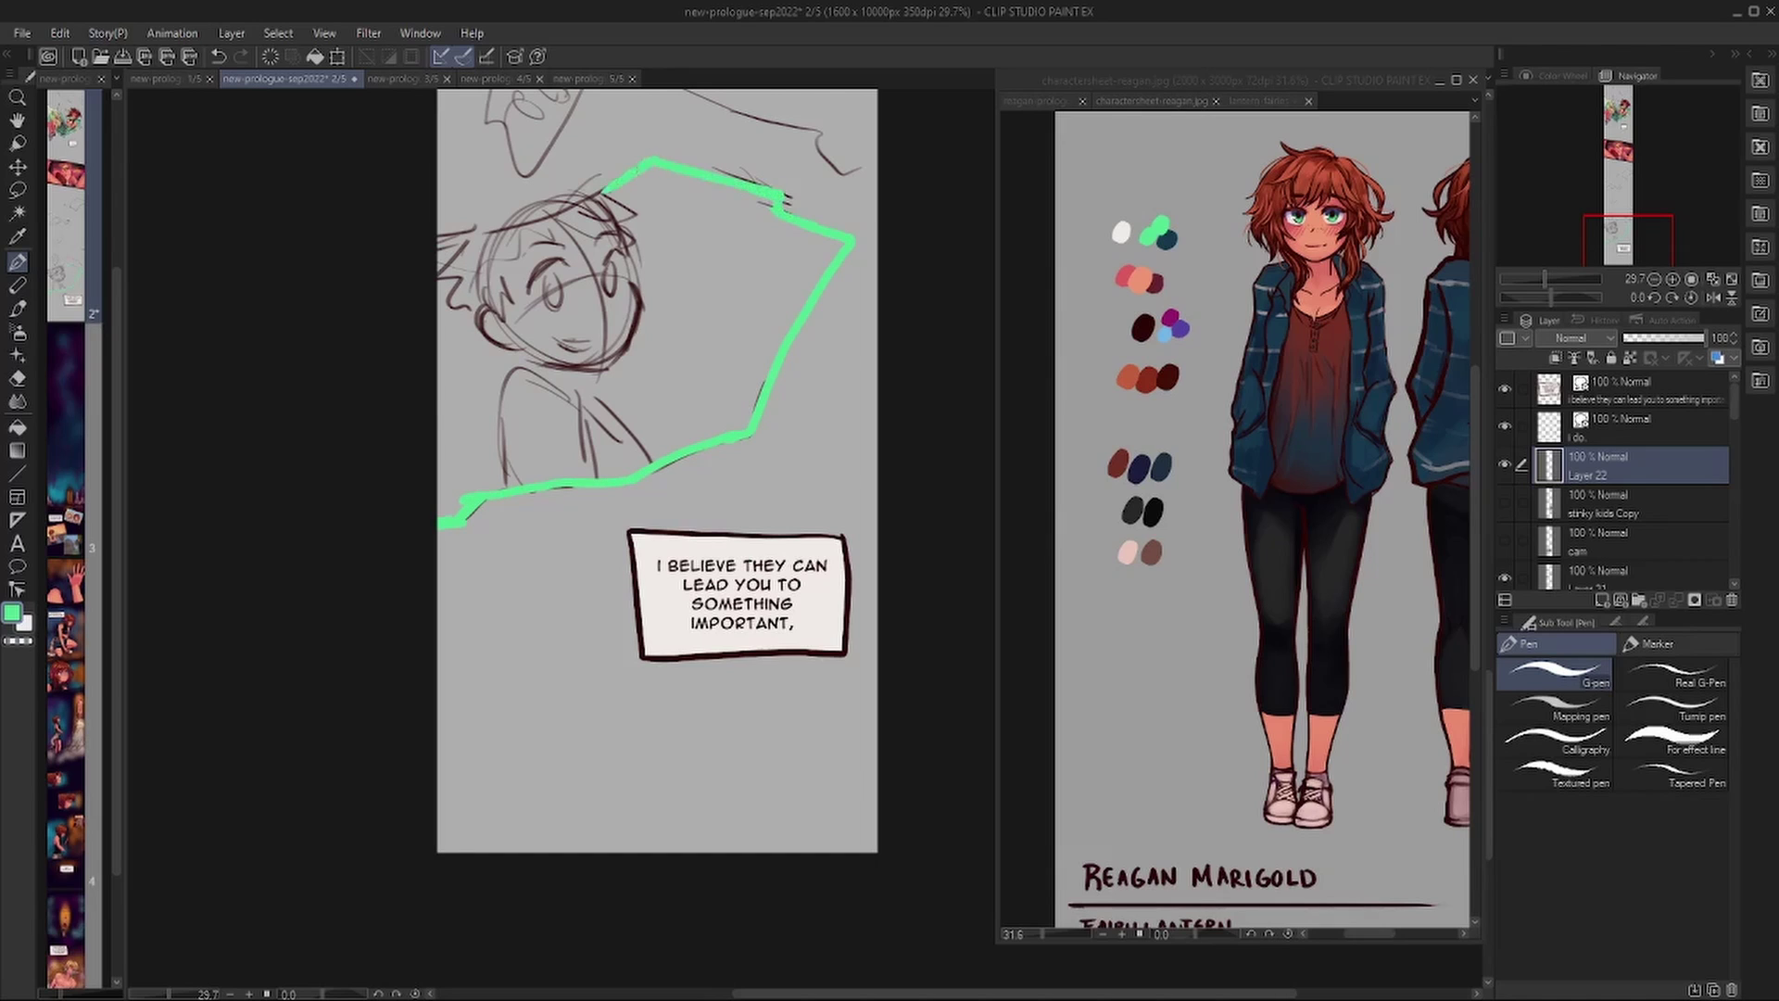
# Outline the large shard above the lower caption in light green on Layer 22 with the G-pen and fill it.
pyautogui.moveTo(604, 193); pyautogui.dragTo(437, 232)
pyautogui.press('g')
pyautogui.press('g')
pyautogui.click(685, 324)
pyautogui.moveTo(686, 324); pyautogui.dragTo(698, 653)
# Outline the three smaller shards above the large one with the G-pen and fill them light green.
pyautogui.press('p')
pyautogui.moveTo(891, 323); pyautogui.dragTo(845, 318)
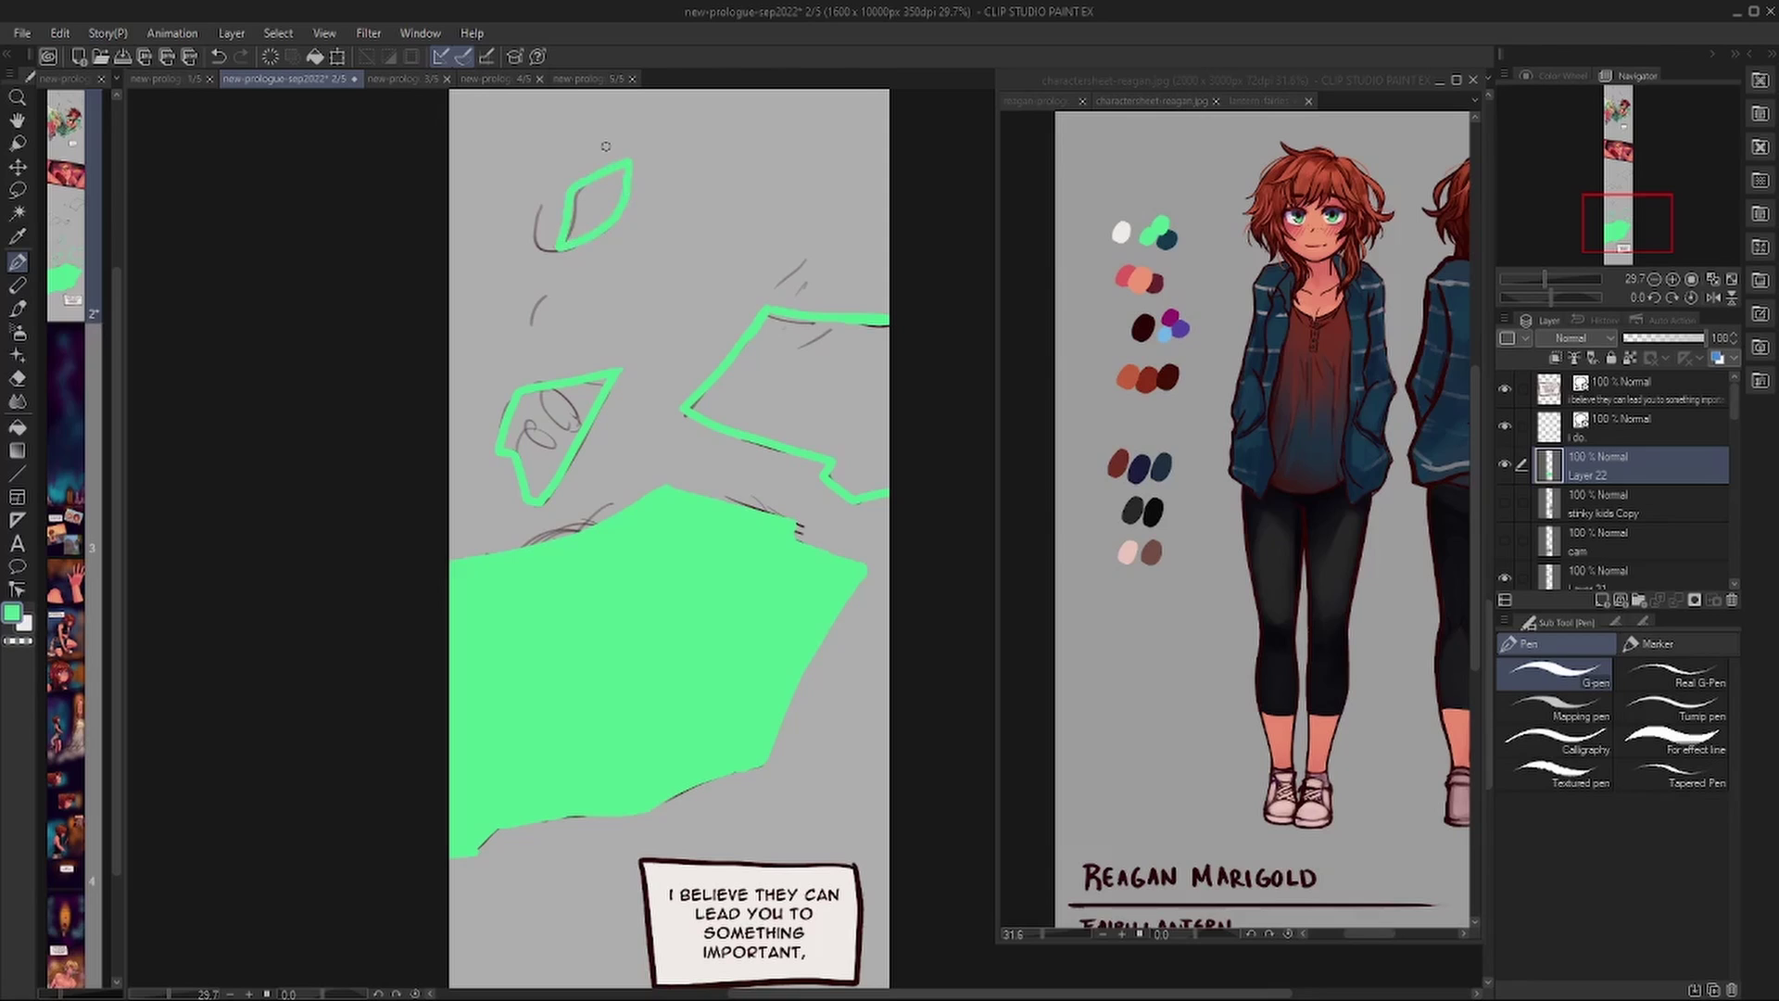
pyautogui.press('g')
pyautogui.click(787, 399)
pyautogui.click(552, 436)
pyautogui.click(597, 215)
# Move the cam and stinky kids Copy layers above Layer 22, show them and clip both to the shard shapes.
pyautogui.moveTo(1578, 547); pyautogui.dragTo(1577, 454)
pyautogui.moveTo(1570, 548); pyautogui.dragTo(1566, 490)
pyautogui.click(1504, 501)
pyautogui.click(1503, 464)
pyautogui.click(1555, 358)
pyautogui.click(1578, 476)
pyautogui.click(1555, 358)
pyautogui.click(1608, 505)
# Move and transform the stinky kids picture to fit the small shard near the page's edge.
pyautogui.press('k')
pyautogui.moveTo(797, 315); pyautogui.dragTo(802, 486)
pyautogui.hotkey('ctrl', 't')
pyautogui.moveTo(934, 599); pyautogui.dragTo(945, 625)
pyautogui.press('Return')
pyautogui.press('p')
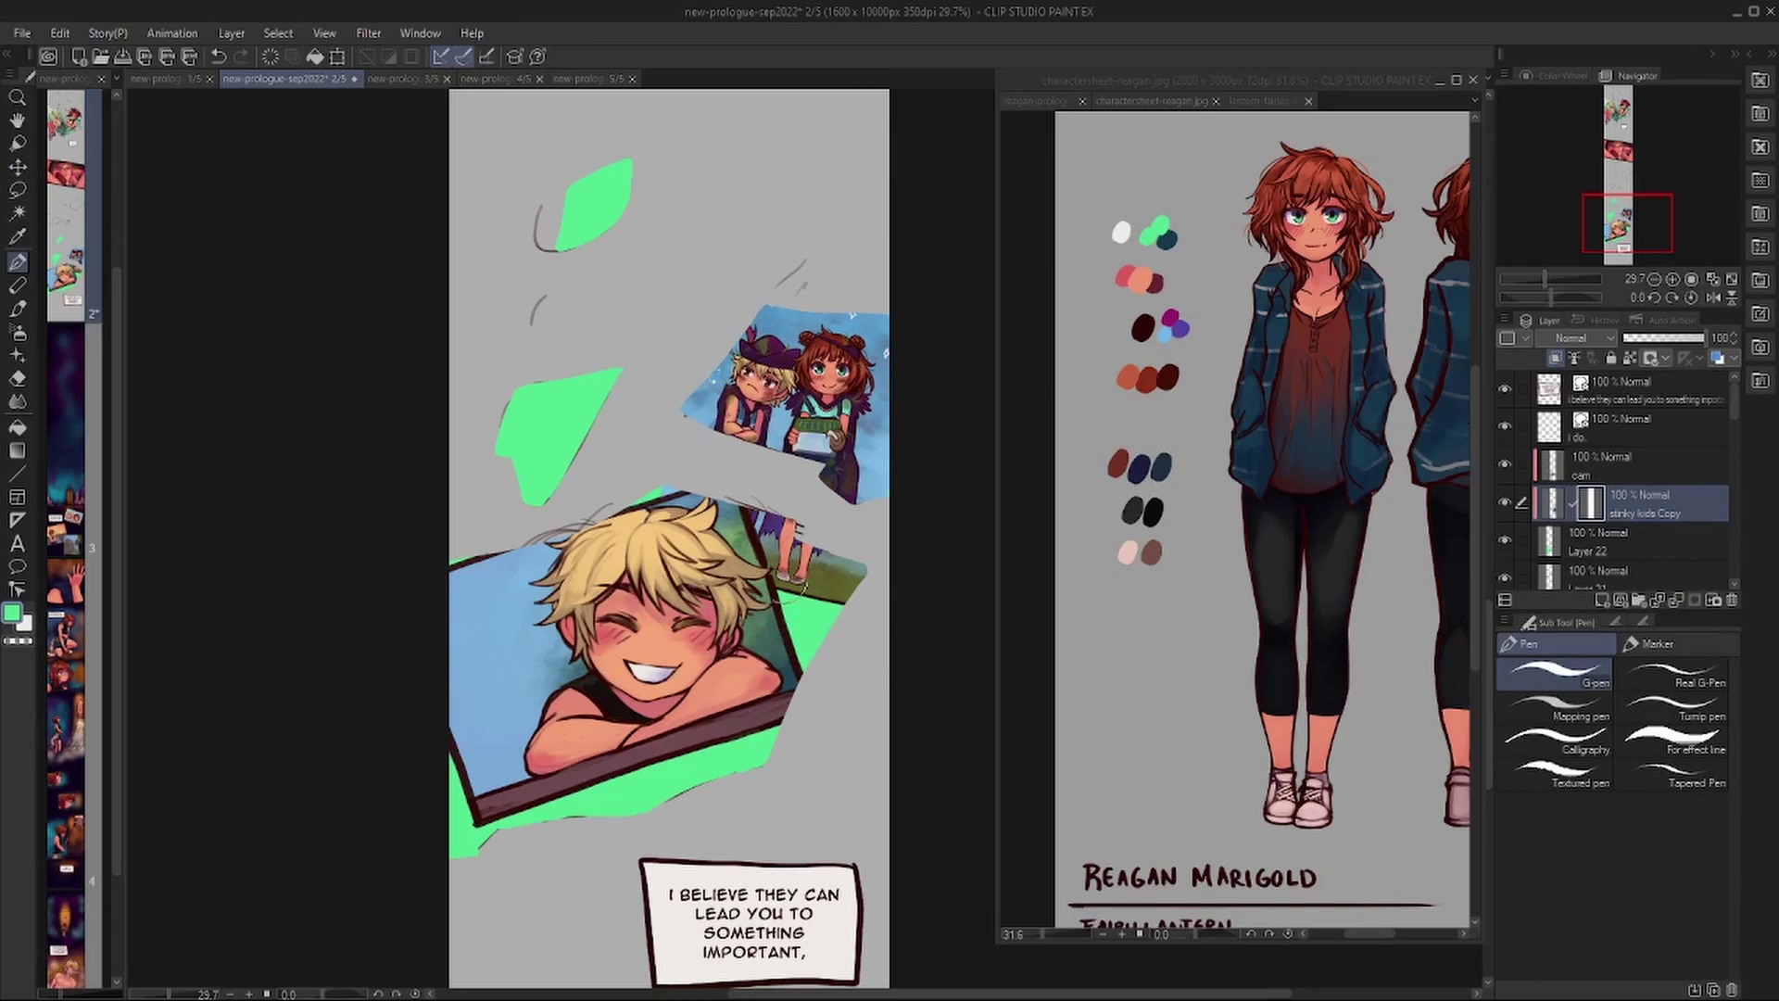
# Enlarge the cam picture and reposition it so the grinning blond boy fills the large shard.
pyautogui.click(1608, 466)
pyautogui.hotkey('ctrl', 't')
pyautogui.moveTo(825, 651); pyautogui.dragTo(901, 652)
pyautogui.moveTo(526, 639); pyautogui.dragTo(516, 650)
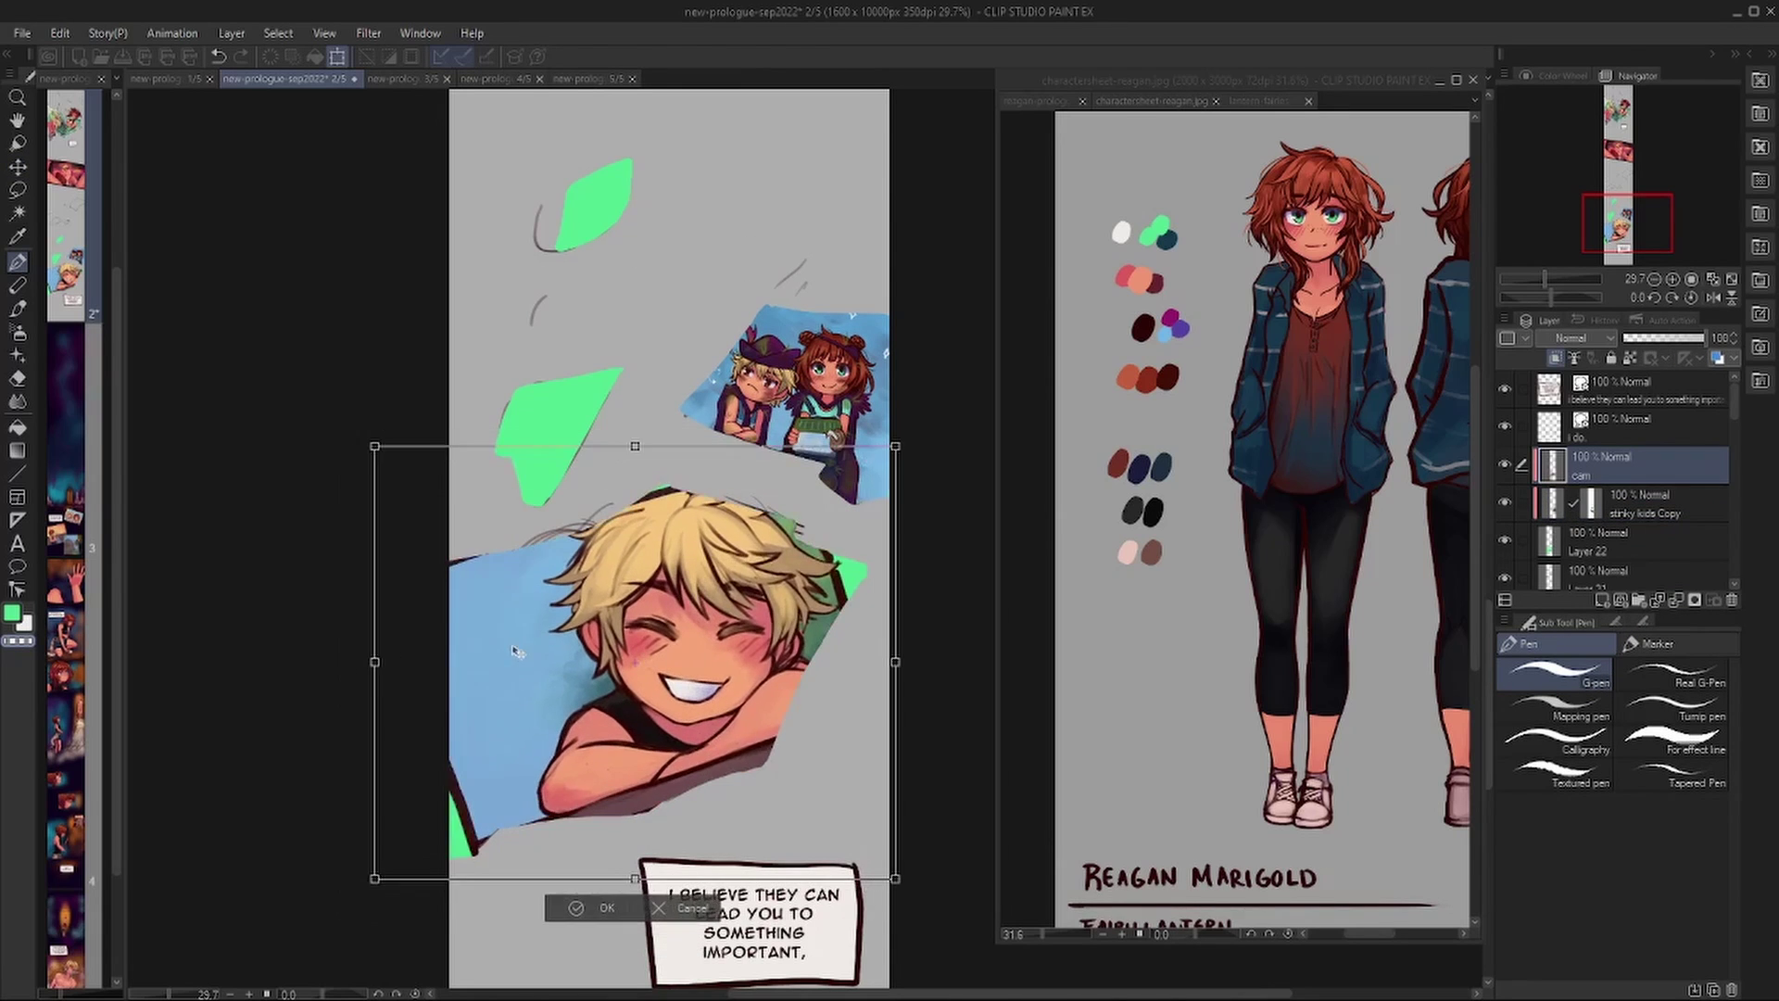
pyautogui.moveTo(376, 662); pyautogui.dragTo(316, 662)
pyautogui.moveTo(439, 665); pyautogui.dragTo(438, 683)
pyautogui.moveTo(697, 688); pyautogui.dragTo(724, 706)
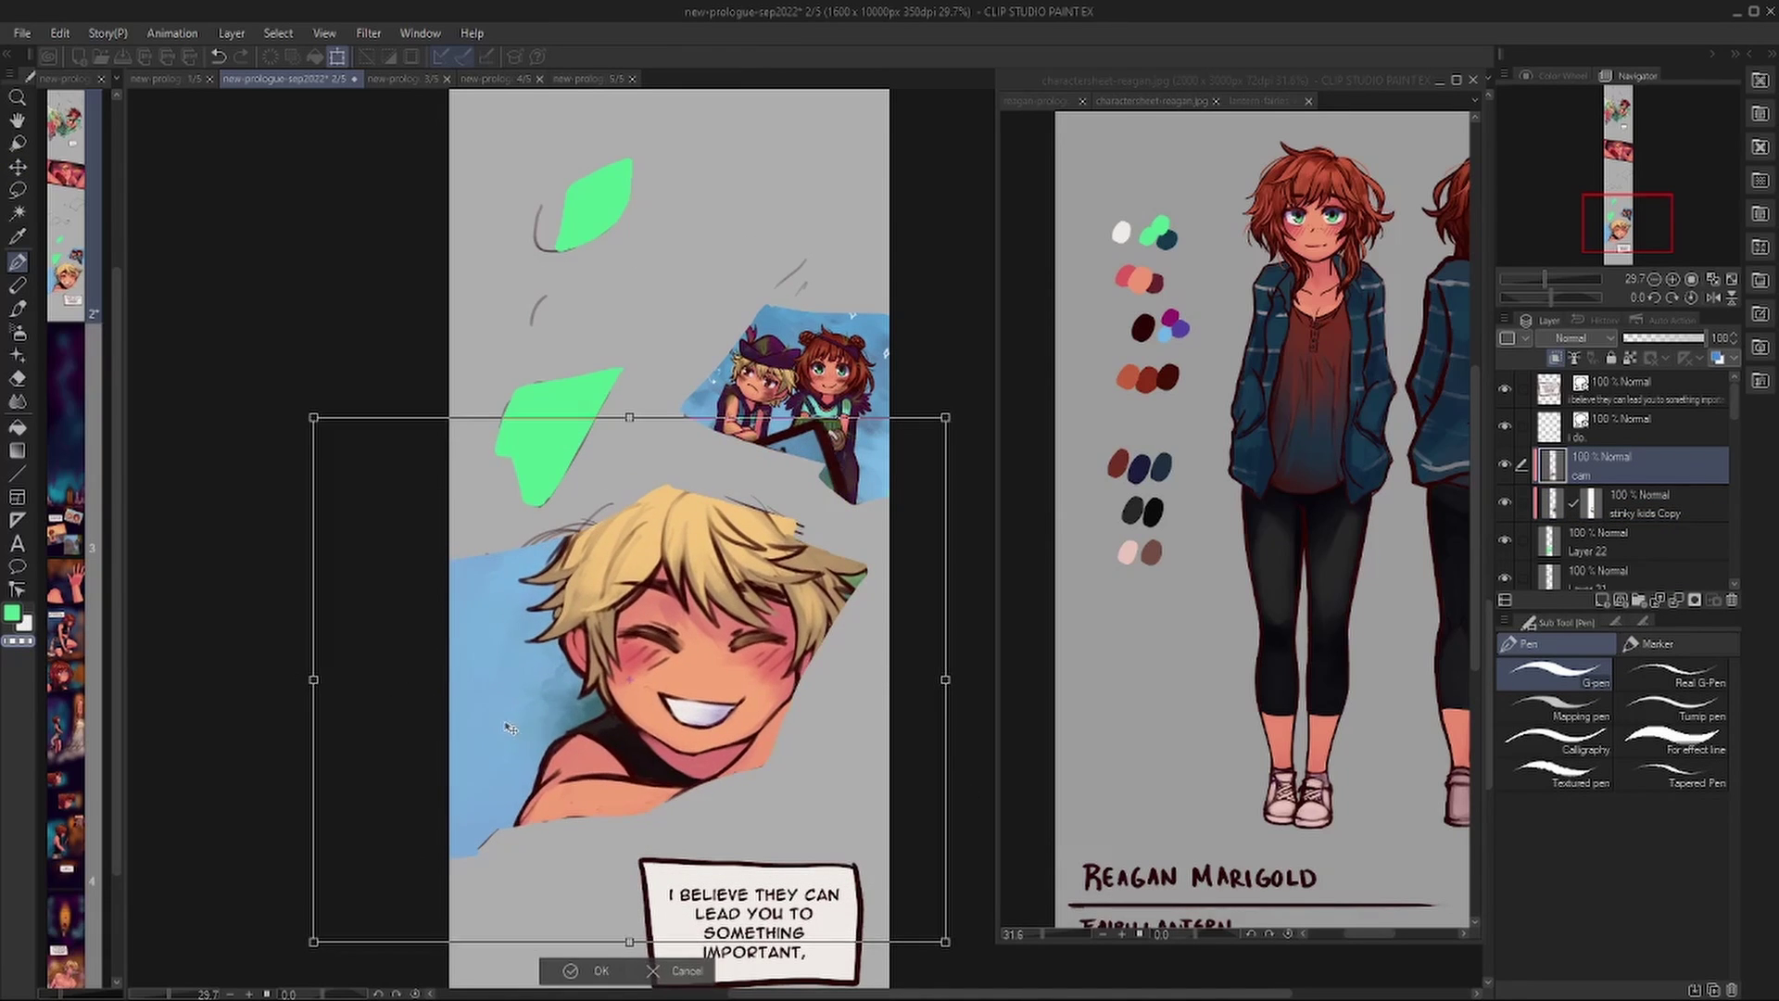
pyautogui.press('Return')
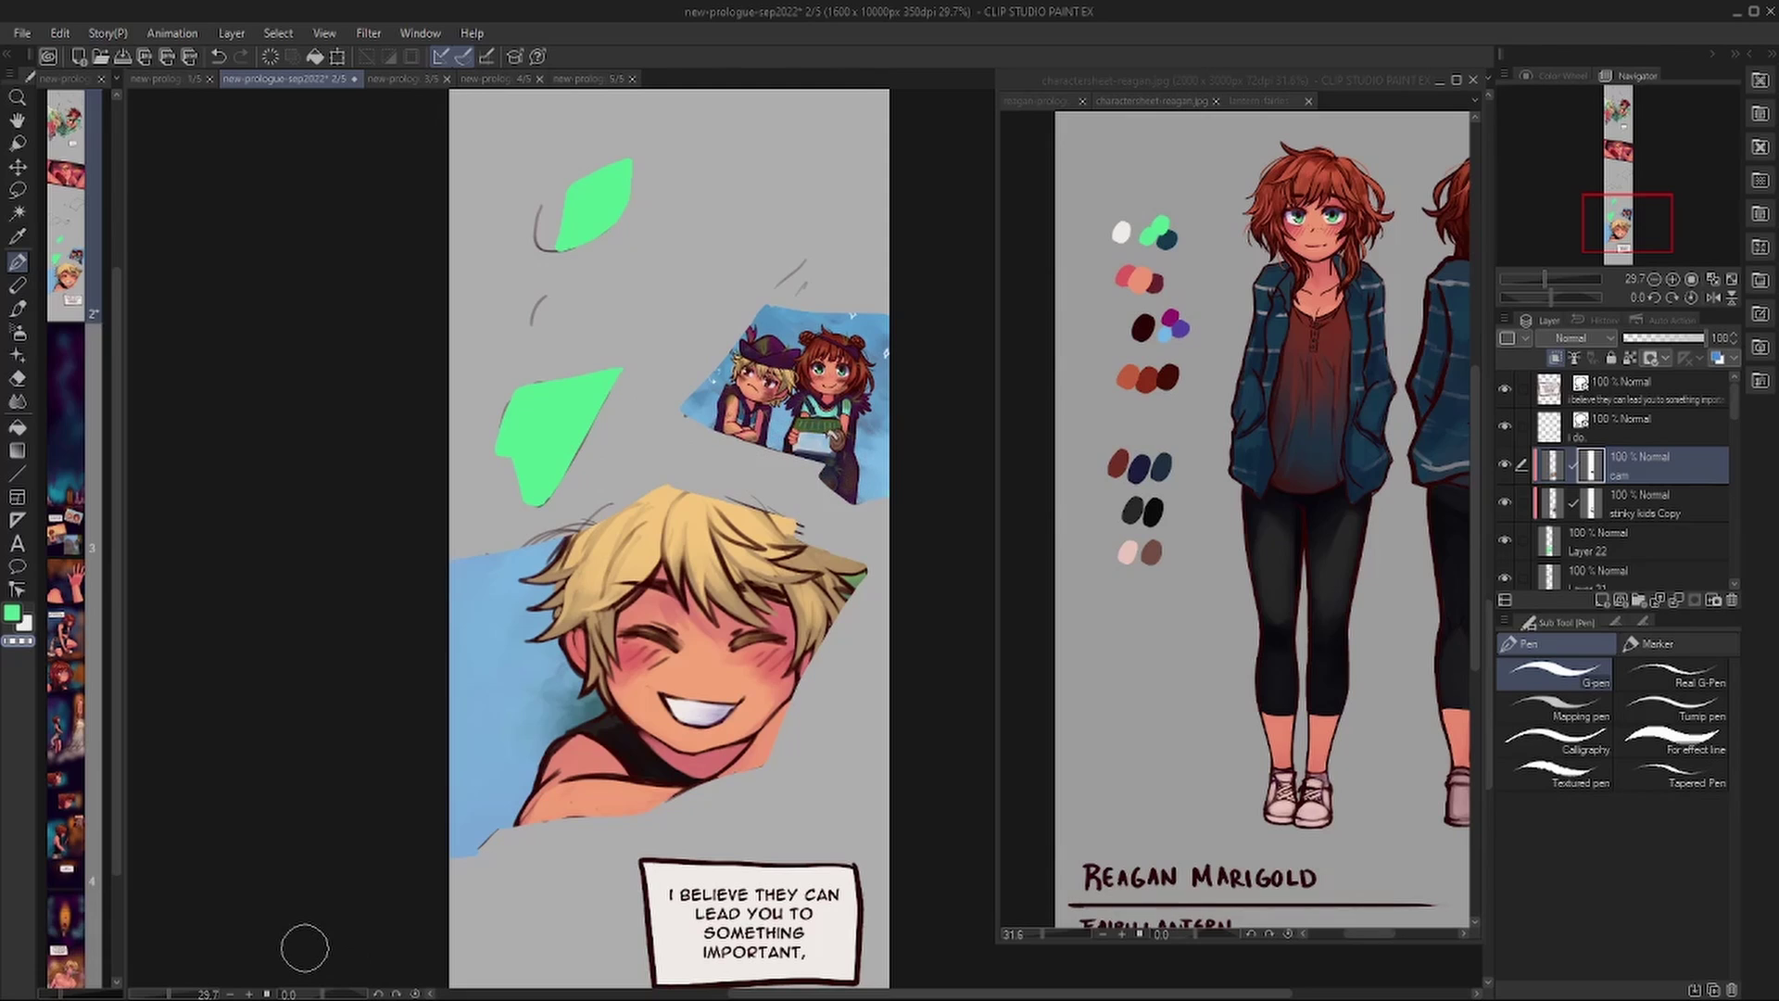
# Try Glow dodge, Multiply and Vivid light on the cam layer and Multiply on stinky kids Copy, resetting both to Normal.
pyautogui.click(1570, 337)
pyautogui.click(1576, 556)
pyautogui.click(1531, 505)
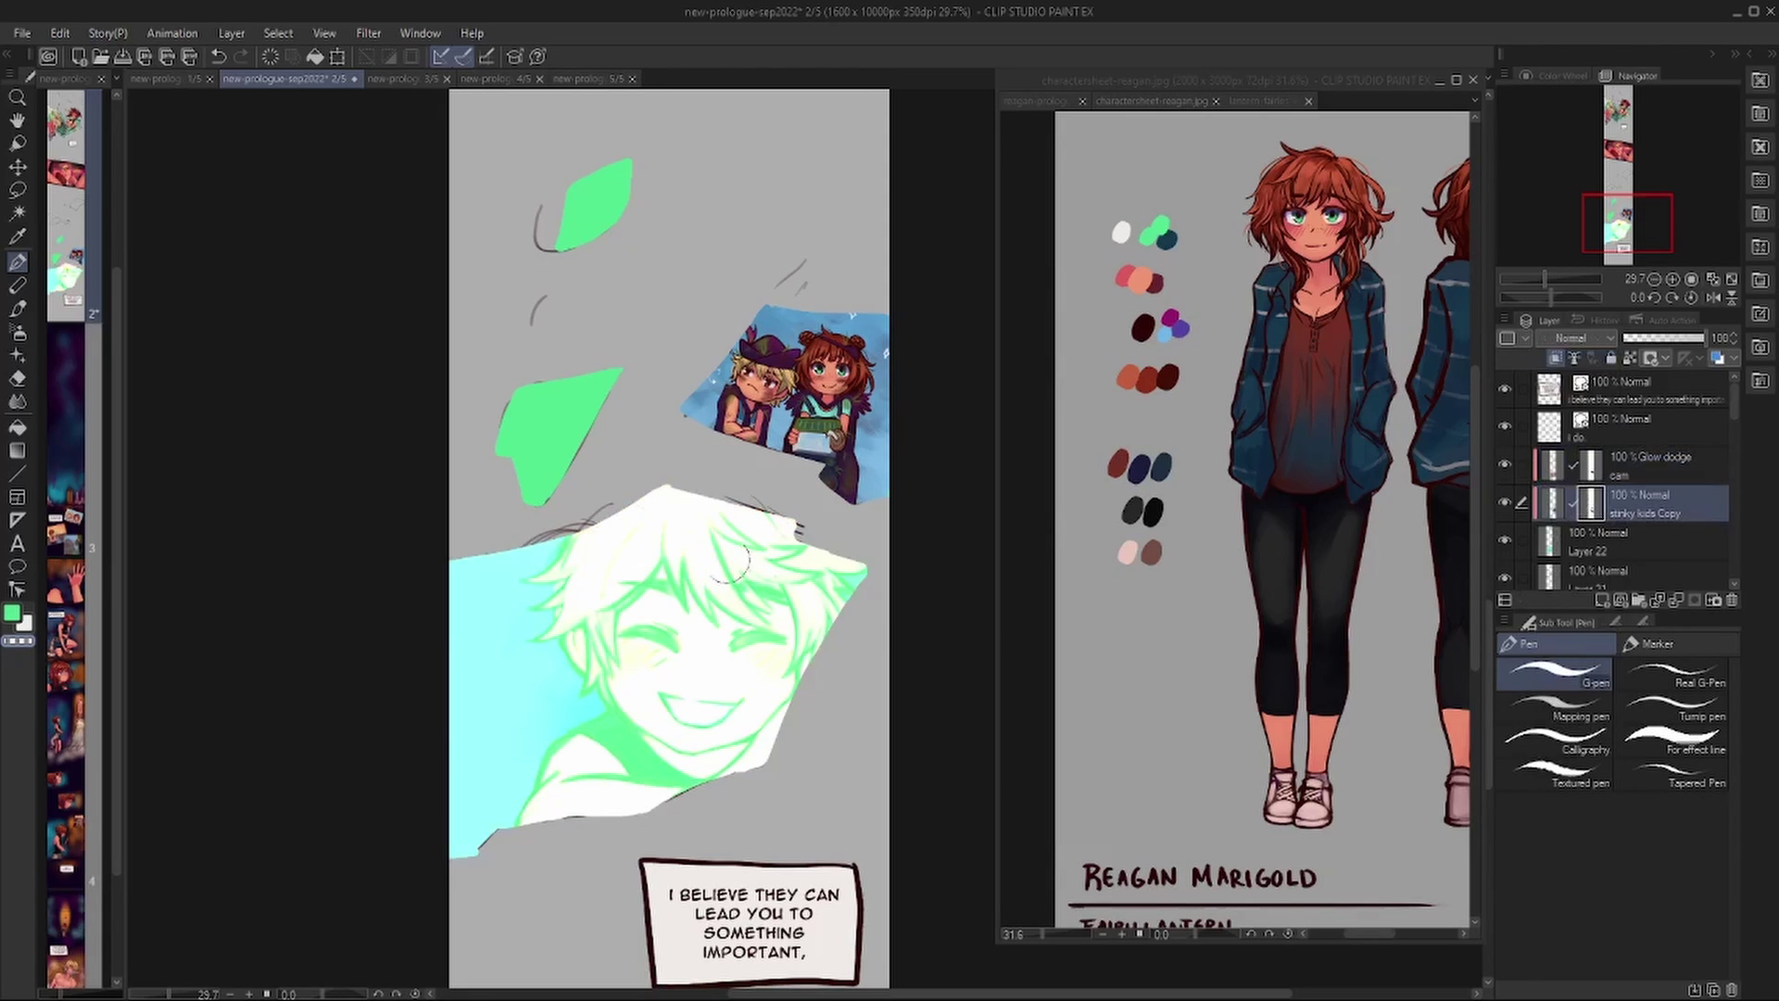
pyautogui.click(1571, 338)
pyautogui.click(1547, 394)
pyautogui.click(1617, 466)
pyautogui.click(1570, 338)
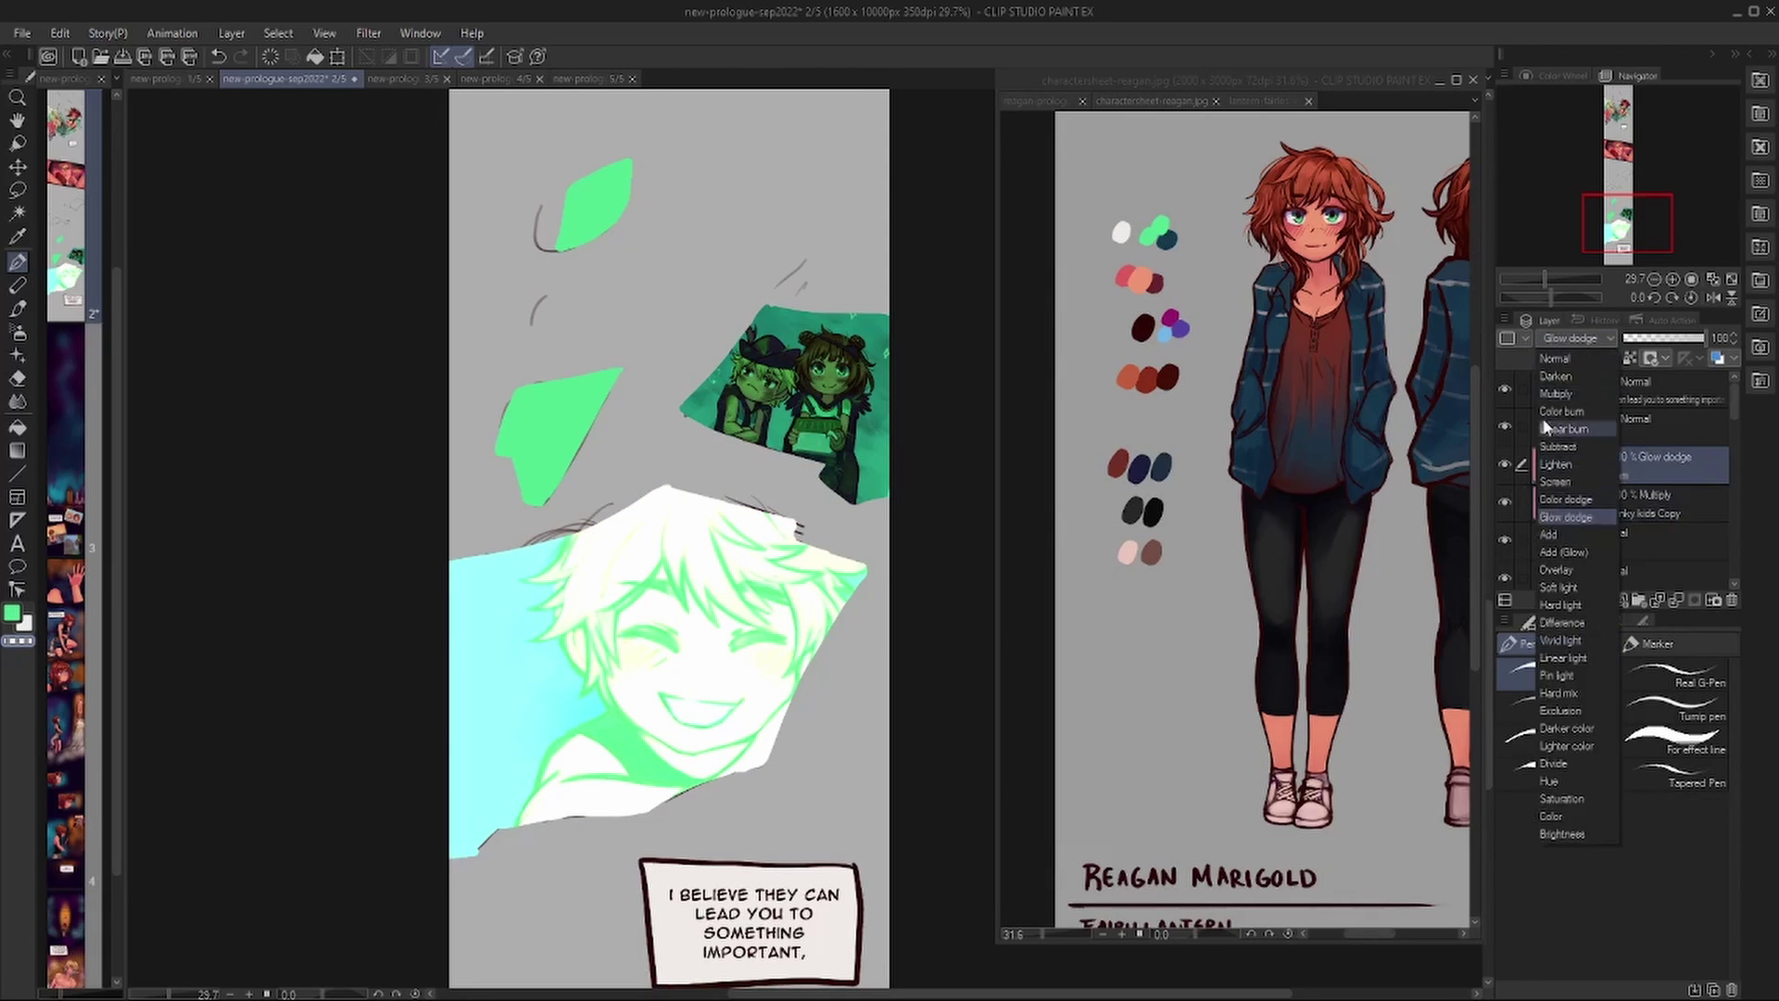
pyautogui.click(1552, 393)
pyautogui.click(1570, 338)
pyautogui.click(1542, 641)
pyautogui.click(1573, 338)
pyautogui.click(1557, 359)
pyautogui.click(1621, 503)
pyautogui.click(1573, 338)
pyautogui.click(1557, 359)
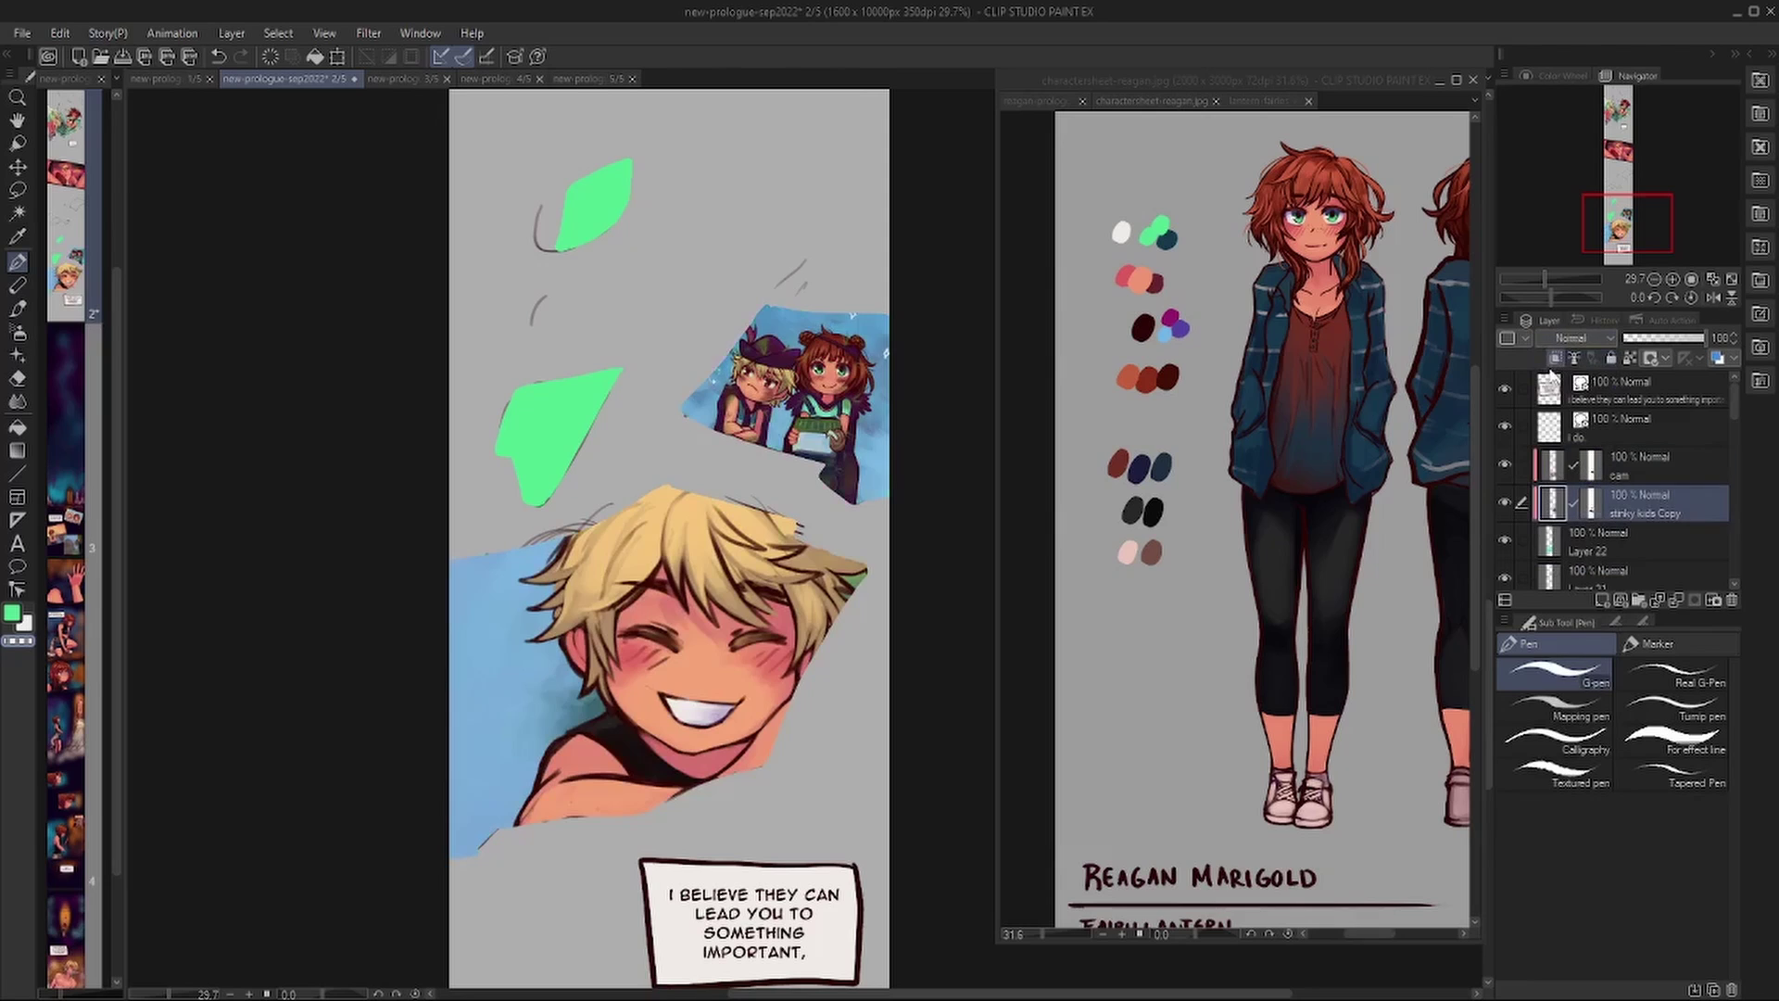
# Fade the interiors of the two picture shards on Layer 22's mask with the Soft airbrush.
pyautogui.click(1635, 535)
pyautogui.press('b')
pyautogui.moveTo(598, 570)
pyautogui.mouseDown()
pyautogui.moveTo(504, 599)
pyautogui.moveTo(702, 537)
pyautogui.moveTo(529, 755)
pyautogui.mouseUp()
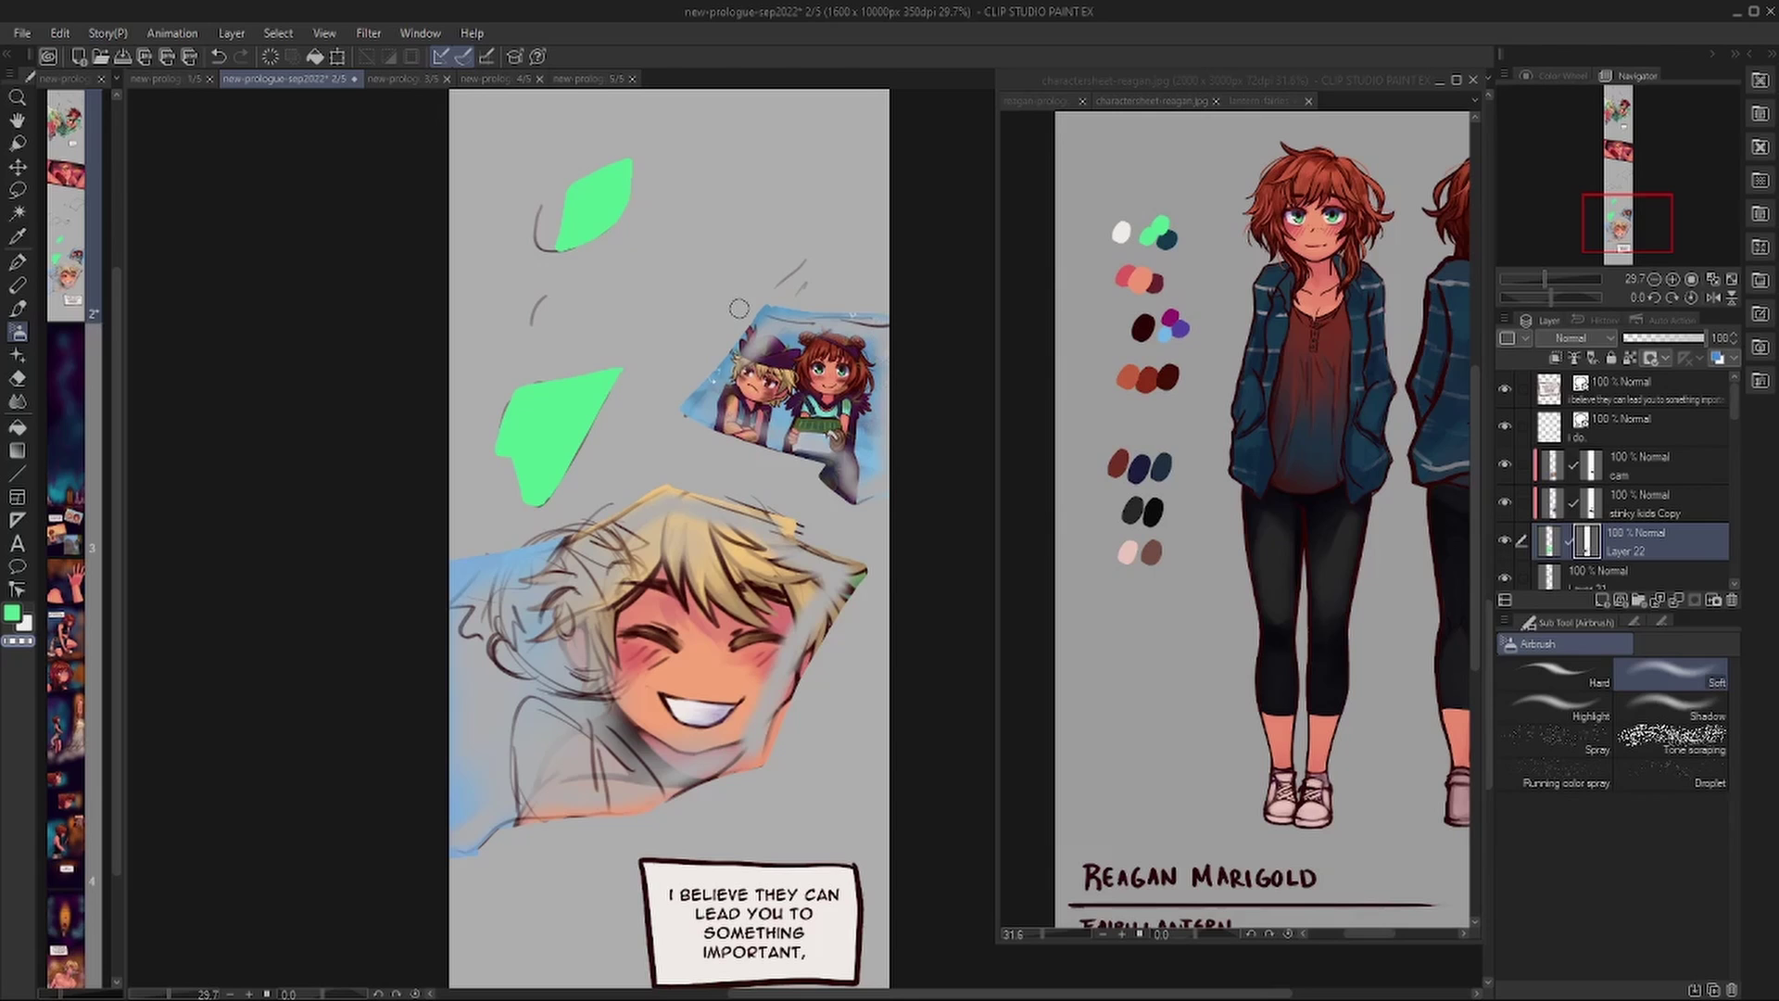
pyautogui.press('b')
# Open quill-charactersheet.jpg as a reference and sample magenta from its palette.
pyautogui.hotkey('ctrl', 'Tab')
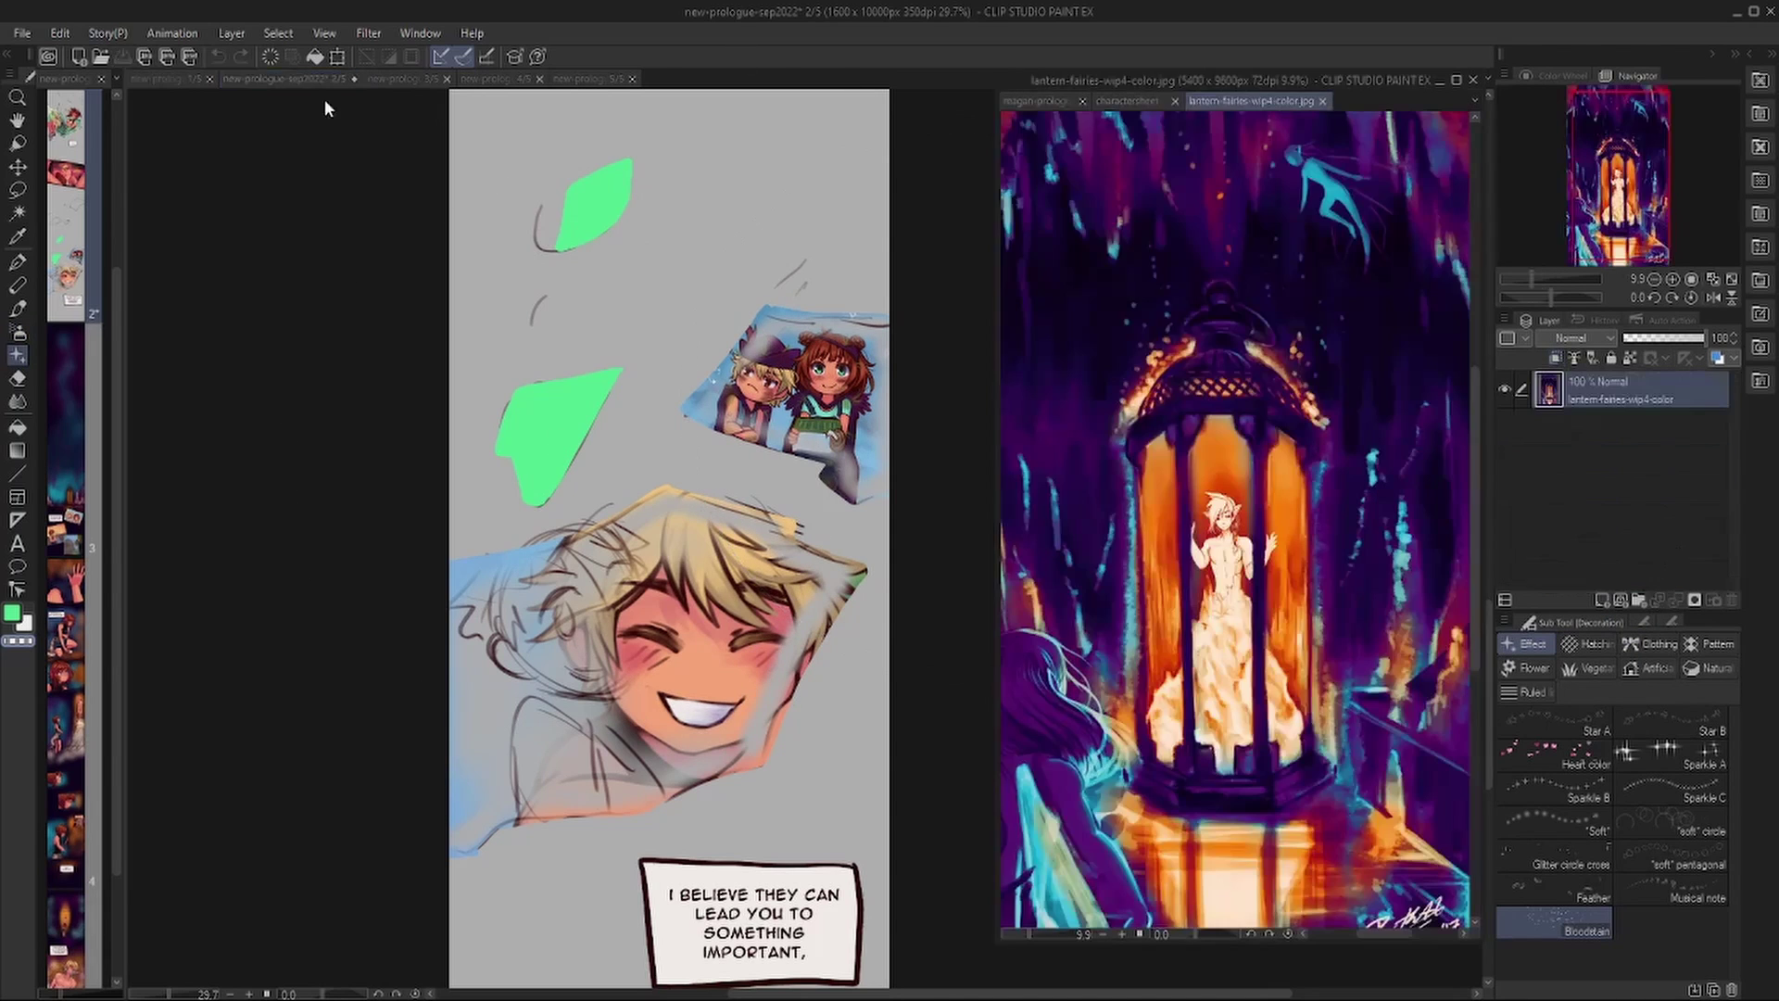
pyautogui.click(22, 34)
pyautogui.moveTo(167, 123)
pyautogui.click(712, 235)
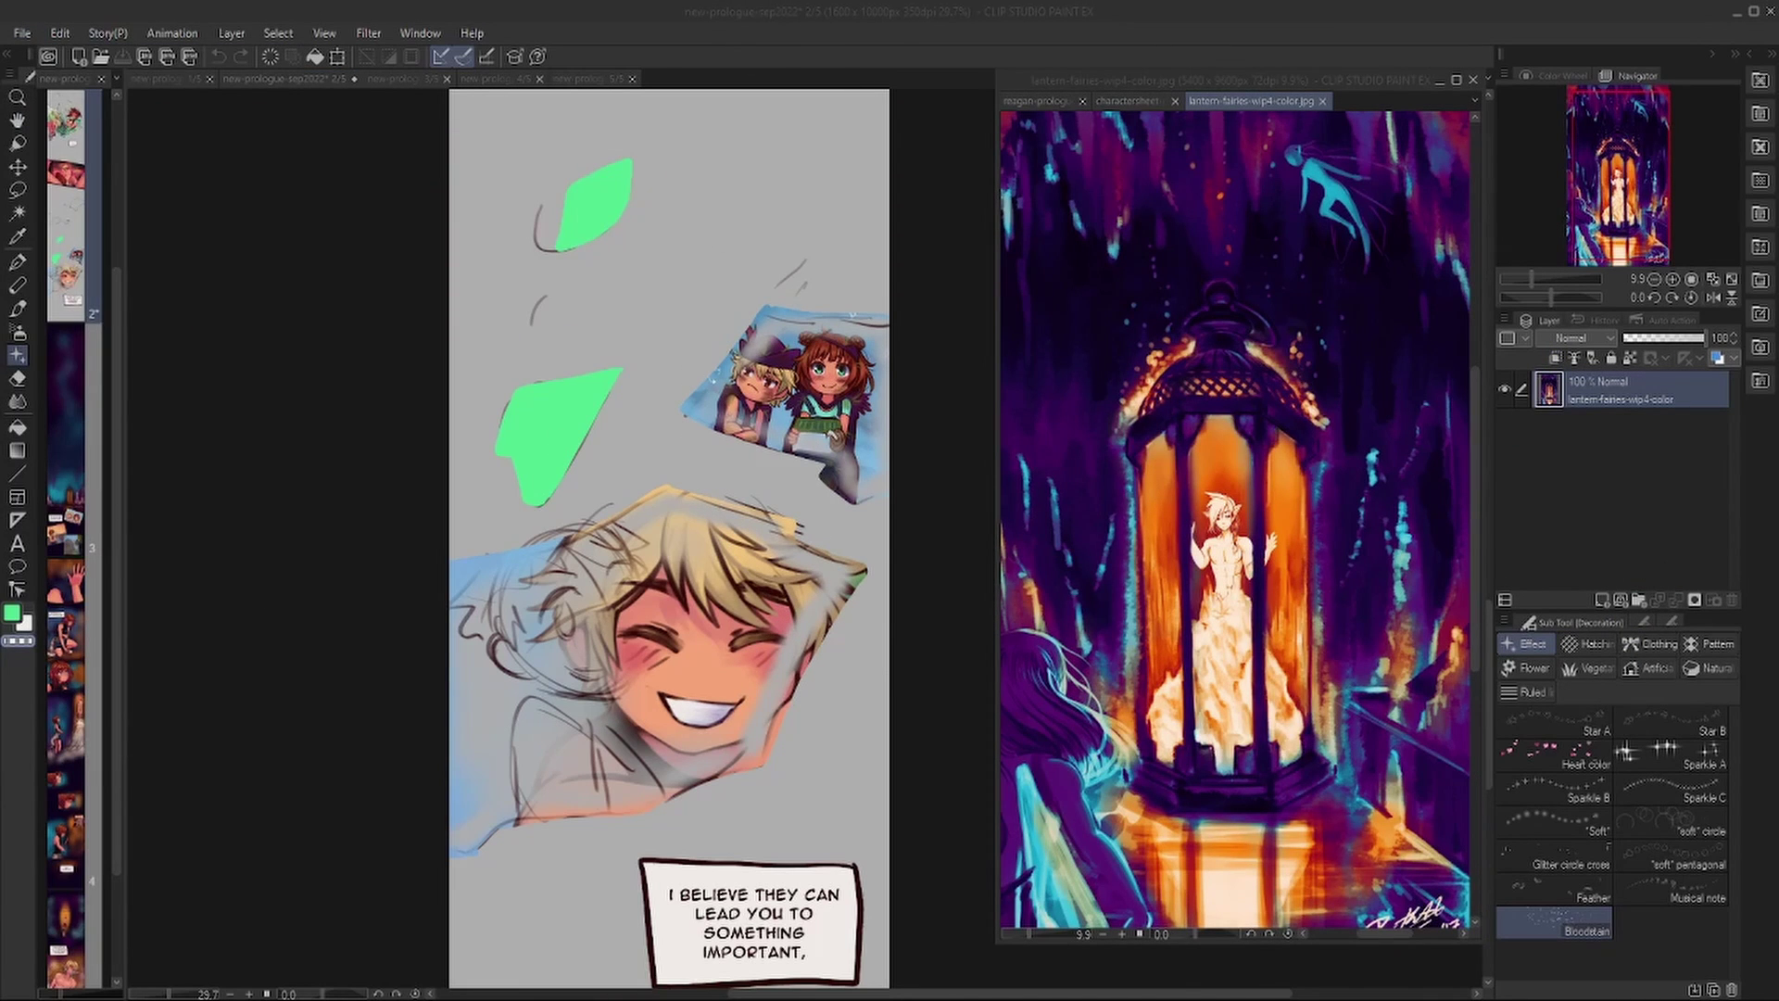
pyautogui.scroll(6, 1149, 435)
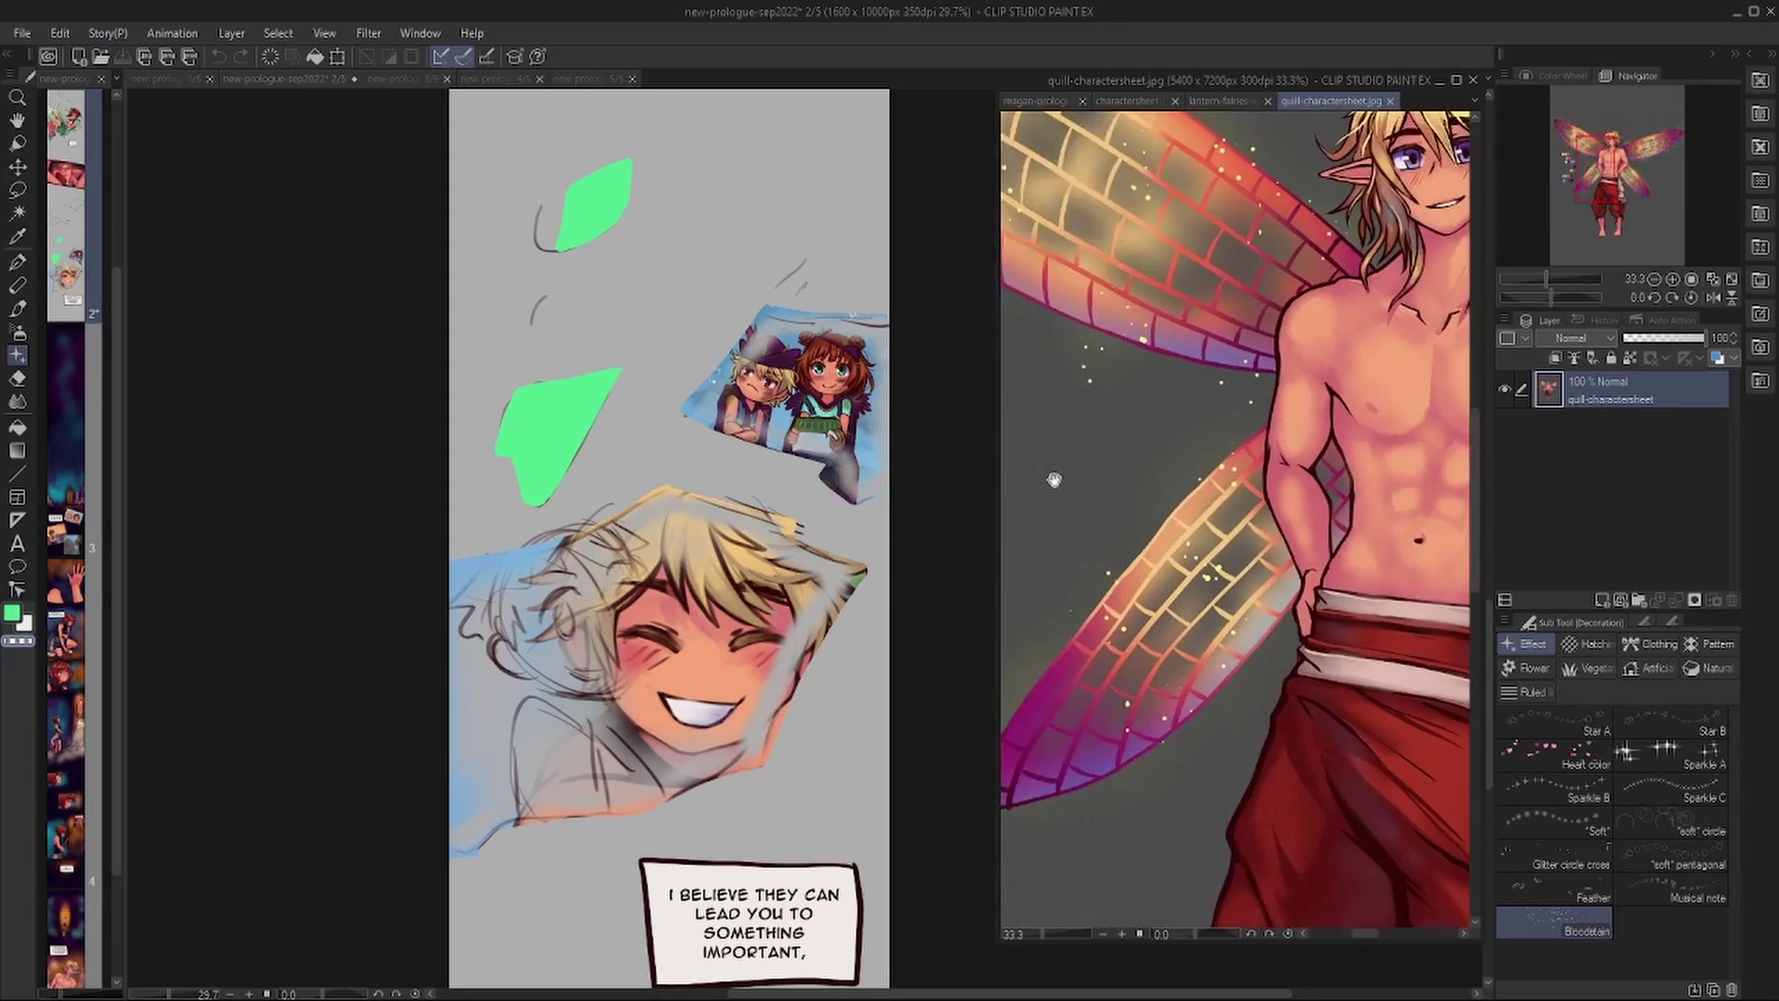
pyautogui.keyDown('alt'); pyautogui.click(1156, 582); pyautogui.keyUp('alt')
pyautogui.click(804, 505)
# Add Layer 23 clipped above the cam layer and airbrush magenta along the edges of the picture shards.
pyautogui.press('b')
pyautogui.press('b')
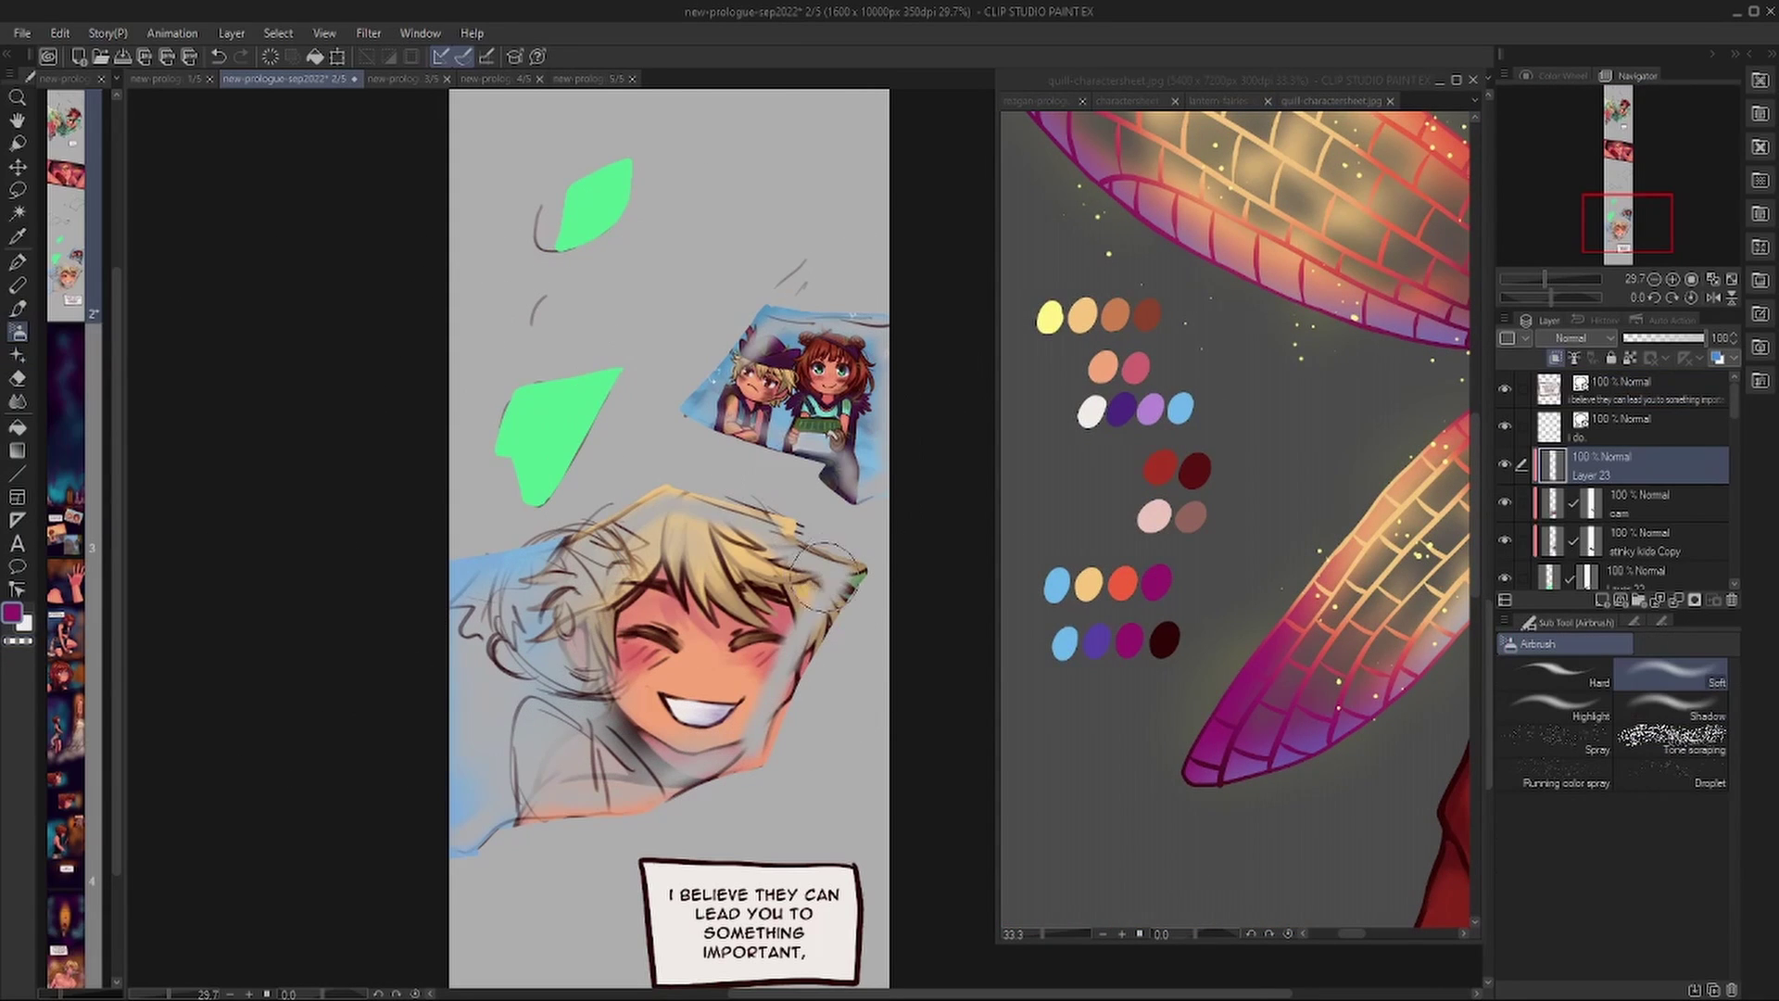
pyautogui.moveTo(827, 579)
pyautogui.mouseDown()
pyautogui.moveTo(718, 775)
pyautogui.moveTo(647, 527)
pyautogui.moveTo(590, 871)
pyautogui.mouseUp()
pyautogui.moveTo(482, 593)
pyautogui.mouseDown()
pyautogui.moveTo(776, 341)
pyautogui.moveTo(701, 267)
pyautogui.mouseUp()
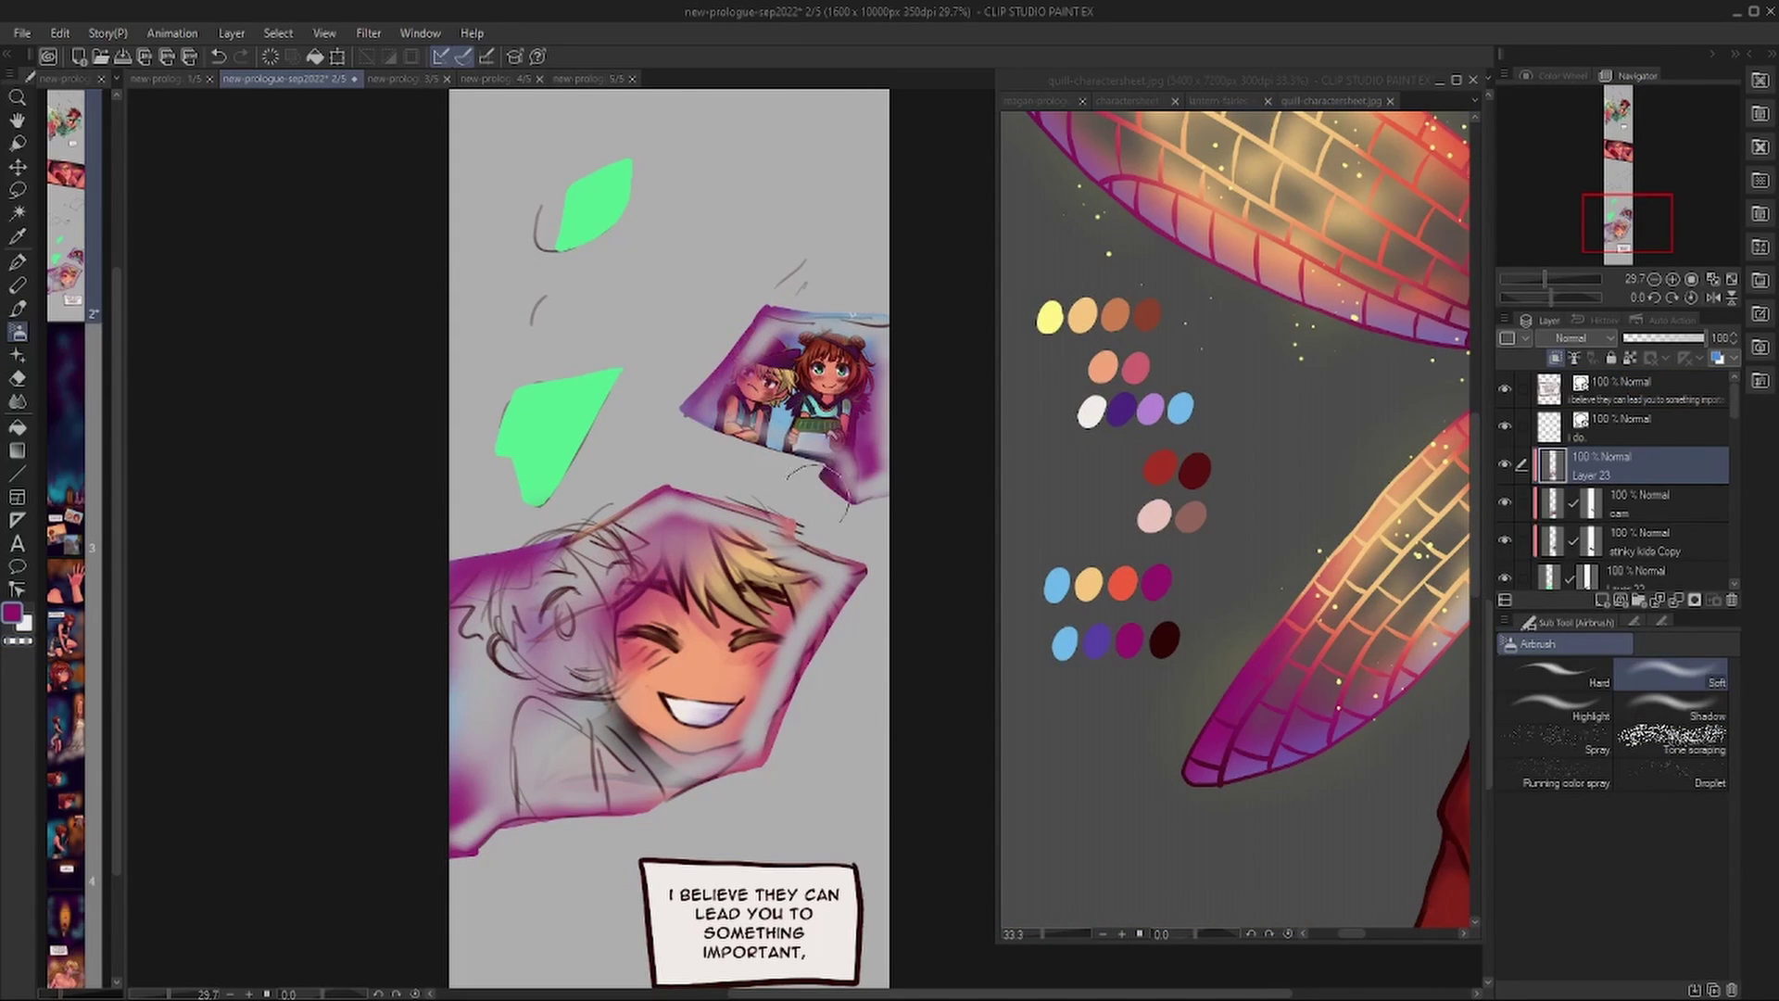
# Airbrush sampled orange-red and pale yellow-orange over the picture shards on Layer 23.
pyautogui.keyDown('alt'); pyautogui.click(1123, 583); pyautogui.keyUp('alt')
pyautogui.moveTo(816, 317)
pyautogui.mouseDown()
pyautogui.moveTo(860, 477)
pyautogui.moveTo(556, 742)
pyautogui.moveTo(468, 787)
pyautogui.mouseUp()
pyautogui.keyDown('alt'); pyautogui.click(1082, 316); pyautogui.keyUp('alt')
pyautogui.moveTo(839, 352); pyautogui.dragTo(751, 565)
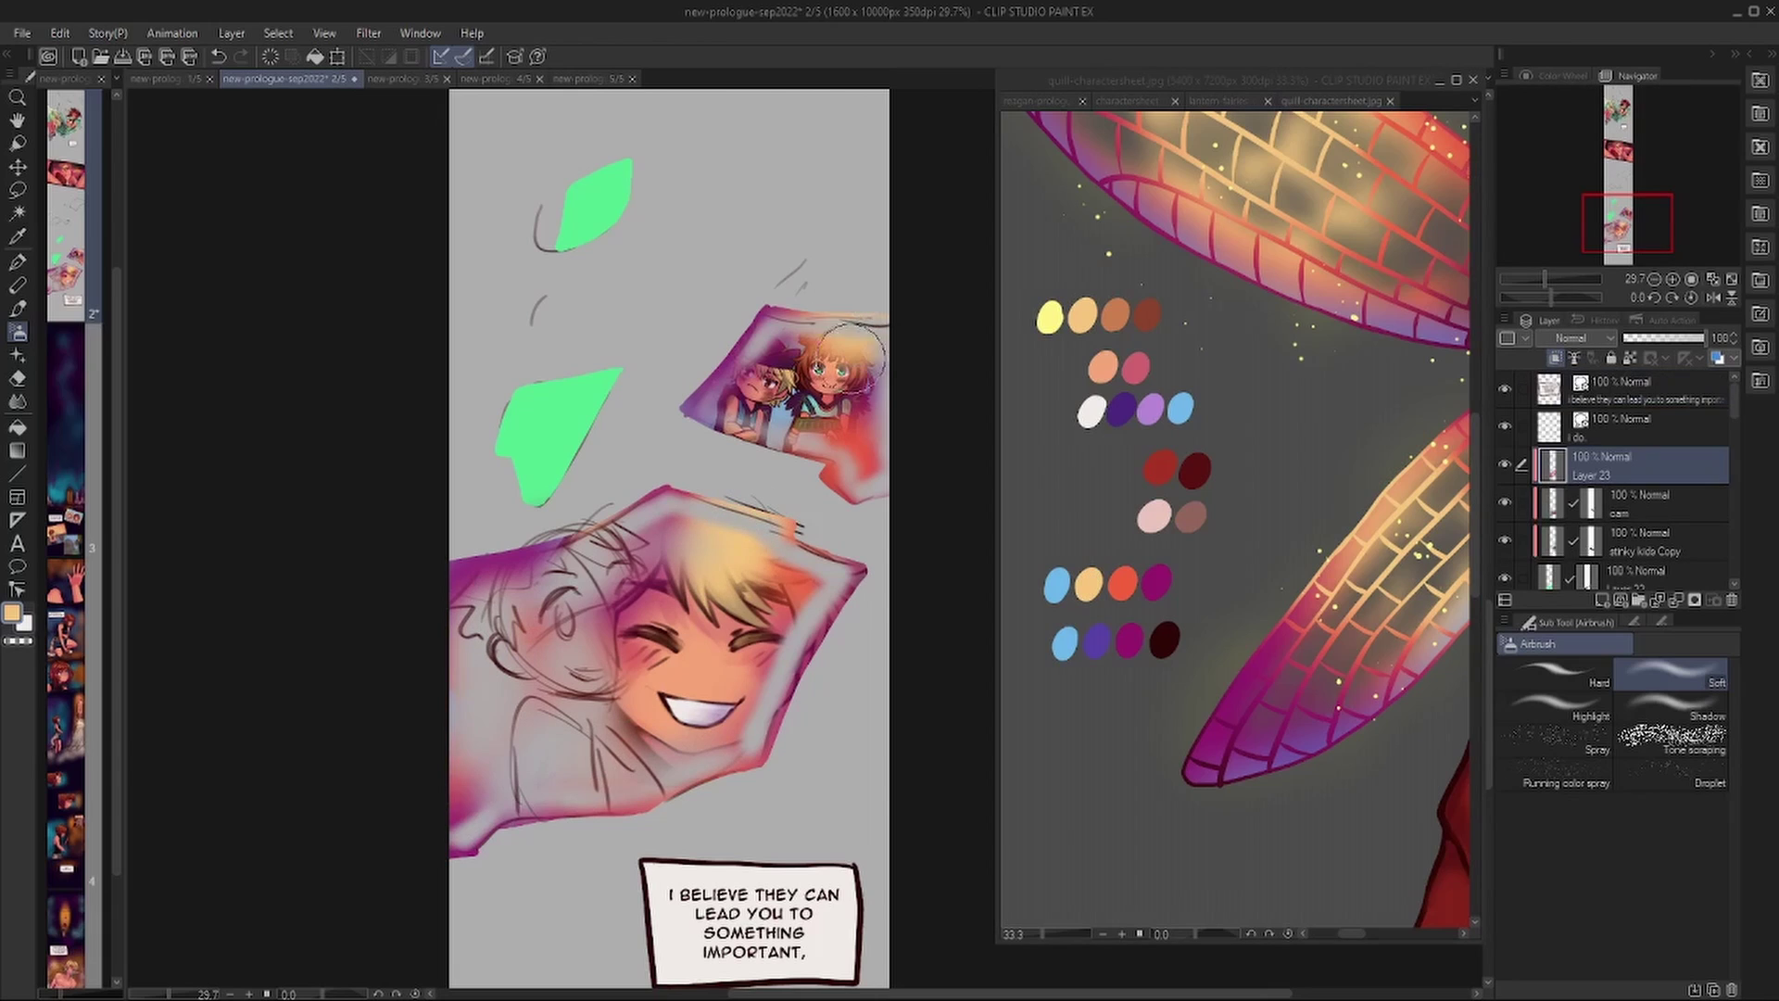
pyautogui.moveTo(602, 801); pyautogui.dragTo(459, 848)
# Hide the rough sketch lines in and around the lower shards using the G-pen on Layer 1's mask.
pyautogui.keyDown('ctrl'); pyautogui.keyDown('shift'); pyautogui.click(519, 328); pyautogui.keyUp('shift'); pyautogui.keyUp('ctrl')
pyautogui.press('p')
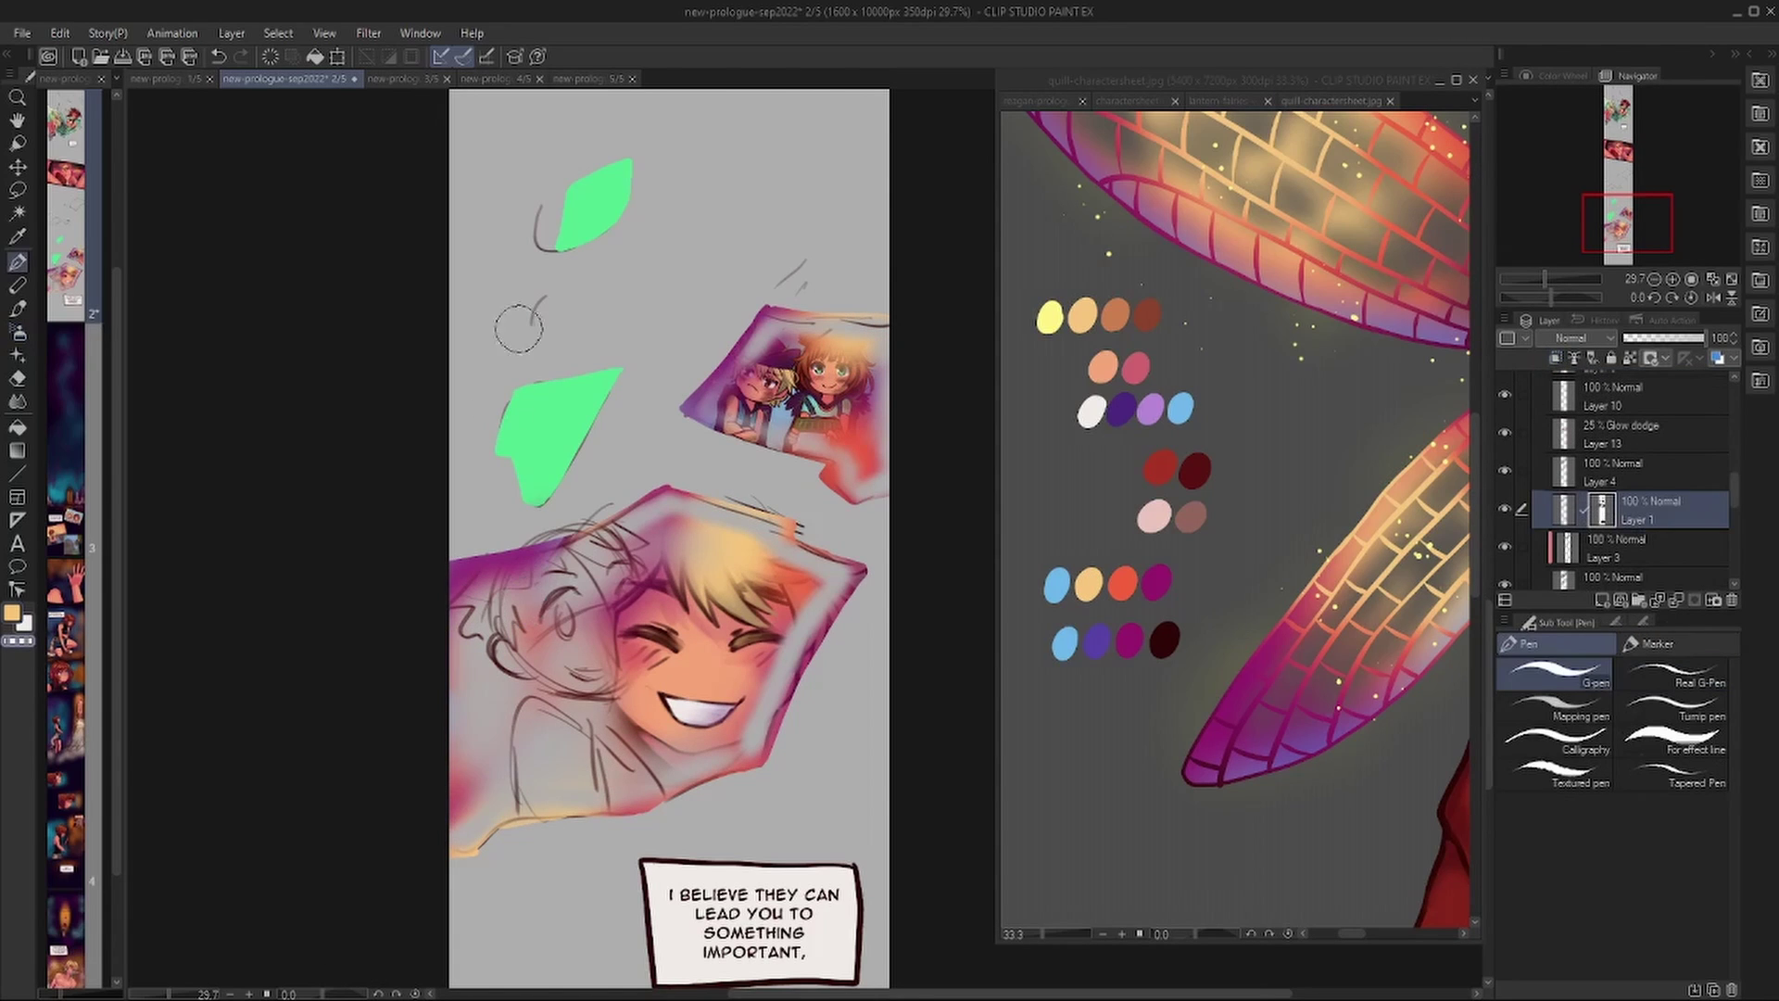
pyautogui.moveTo(598, 488); pyautogui.dragTo(482, 690)
pyautogui.moveTo(503, 275); pyautogui.dragTo(512, 349)
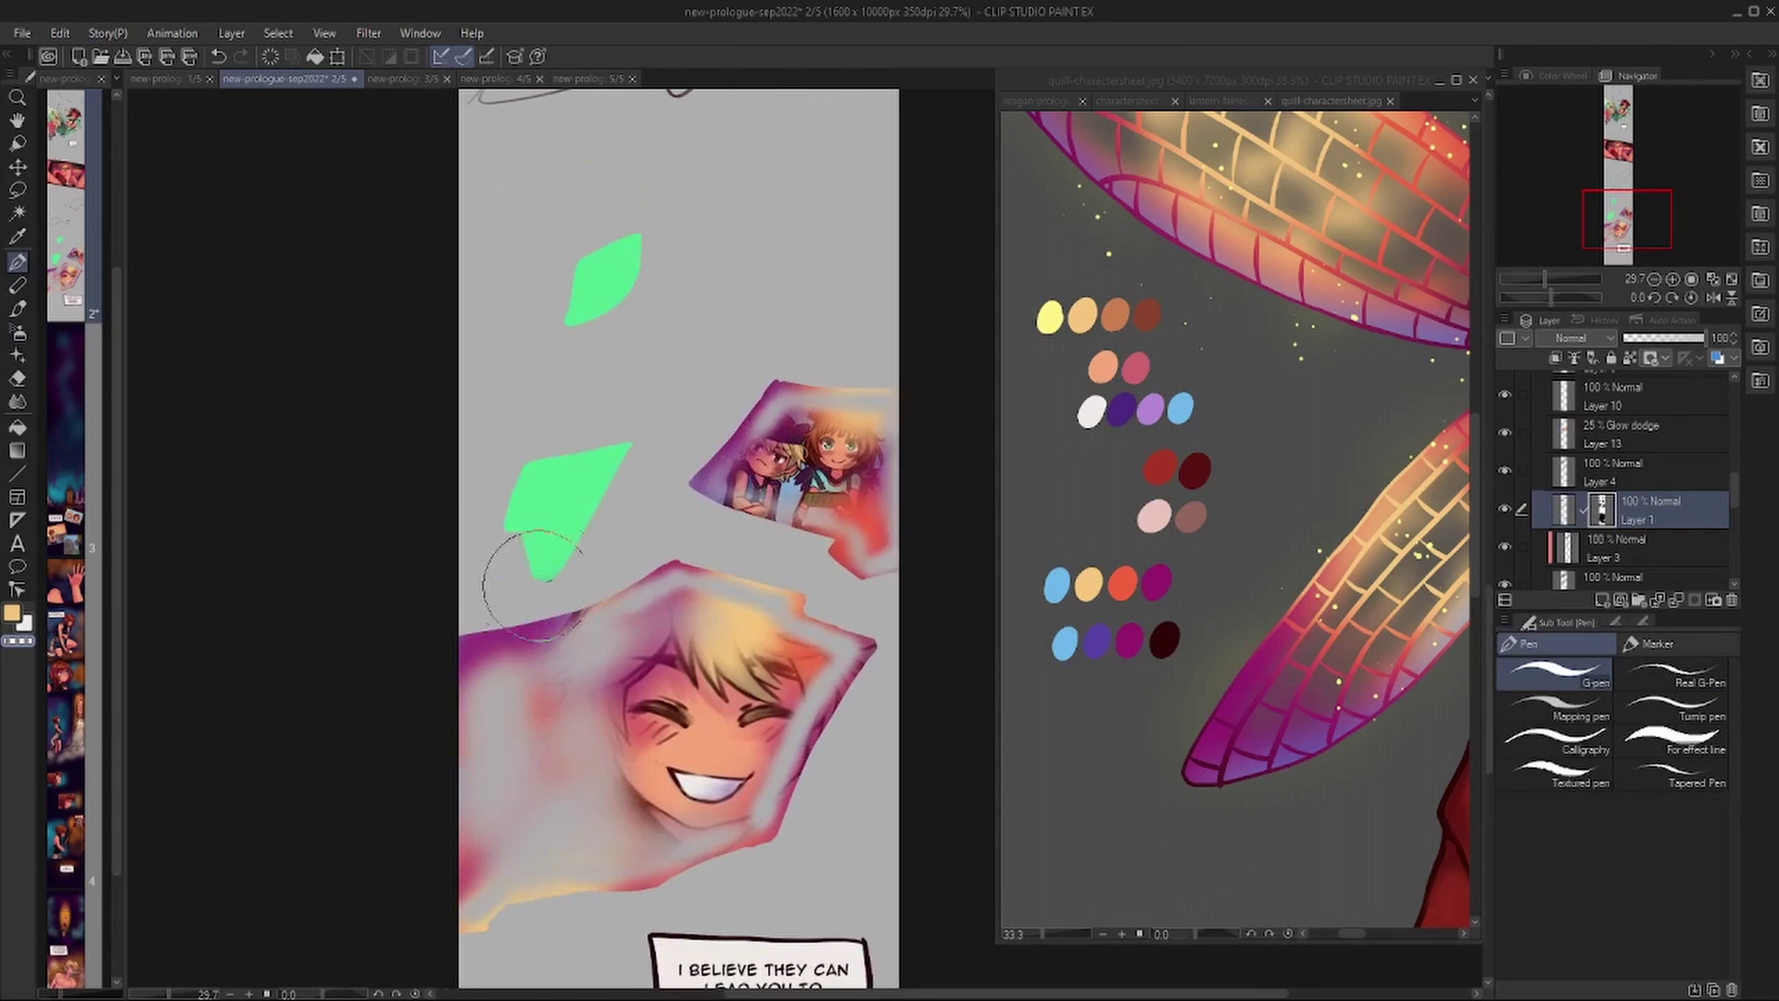
# Restore the faded parts of the two picture shards on Layer 22's mask with a large soft brush.
pyautogui.keyDown('ctrl'); pyautogui.keyDown('shift'); pyautogui.click(542, 639); pyautogui.keyUp('shift'); pyautogui.keyUp('ctrl')
pyautogui.keyDown('ctrl'); pyautogui.keyDown('shift'); pyautogui.click(556, 667); pyautogui.keyUp('shift'); pyautogui.keyUp('ctrl')
pyautogui.press('b')
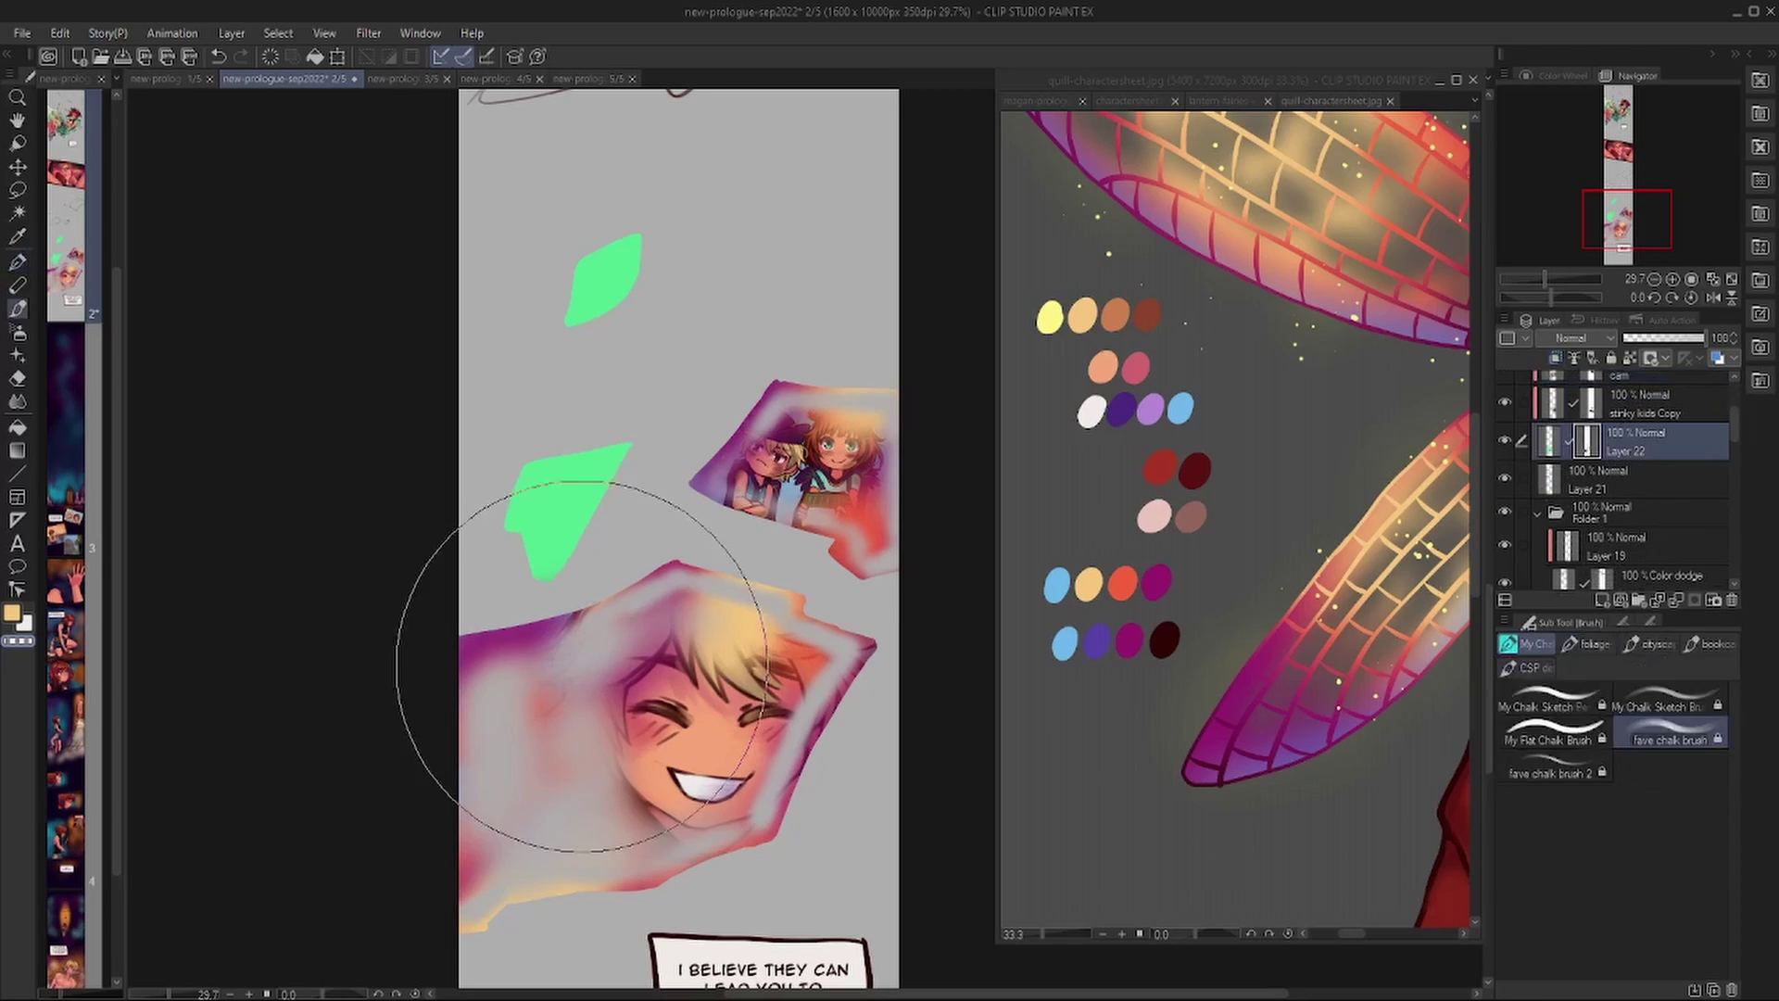
pyautogui.moveTo(839, 655)
pyautogui.mouseDown()
pyautogui.moveTo(542, 806)
pyautogui.moveTo(529, 846)
pyautogui.moveTo(501, 825)
pyautogui.mouseUp()
pyautogui.moveTo(880, 556); pyautogui.dragTo(779, 414)
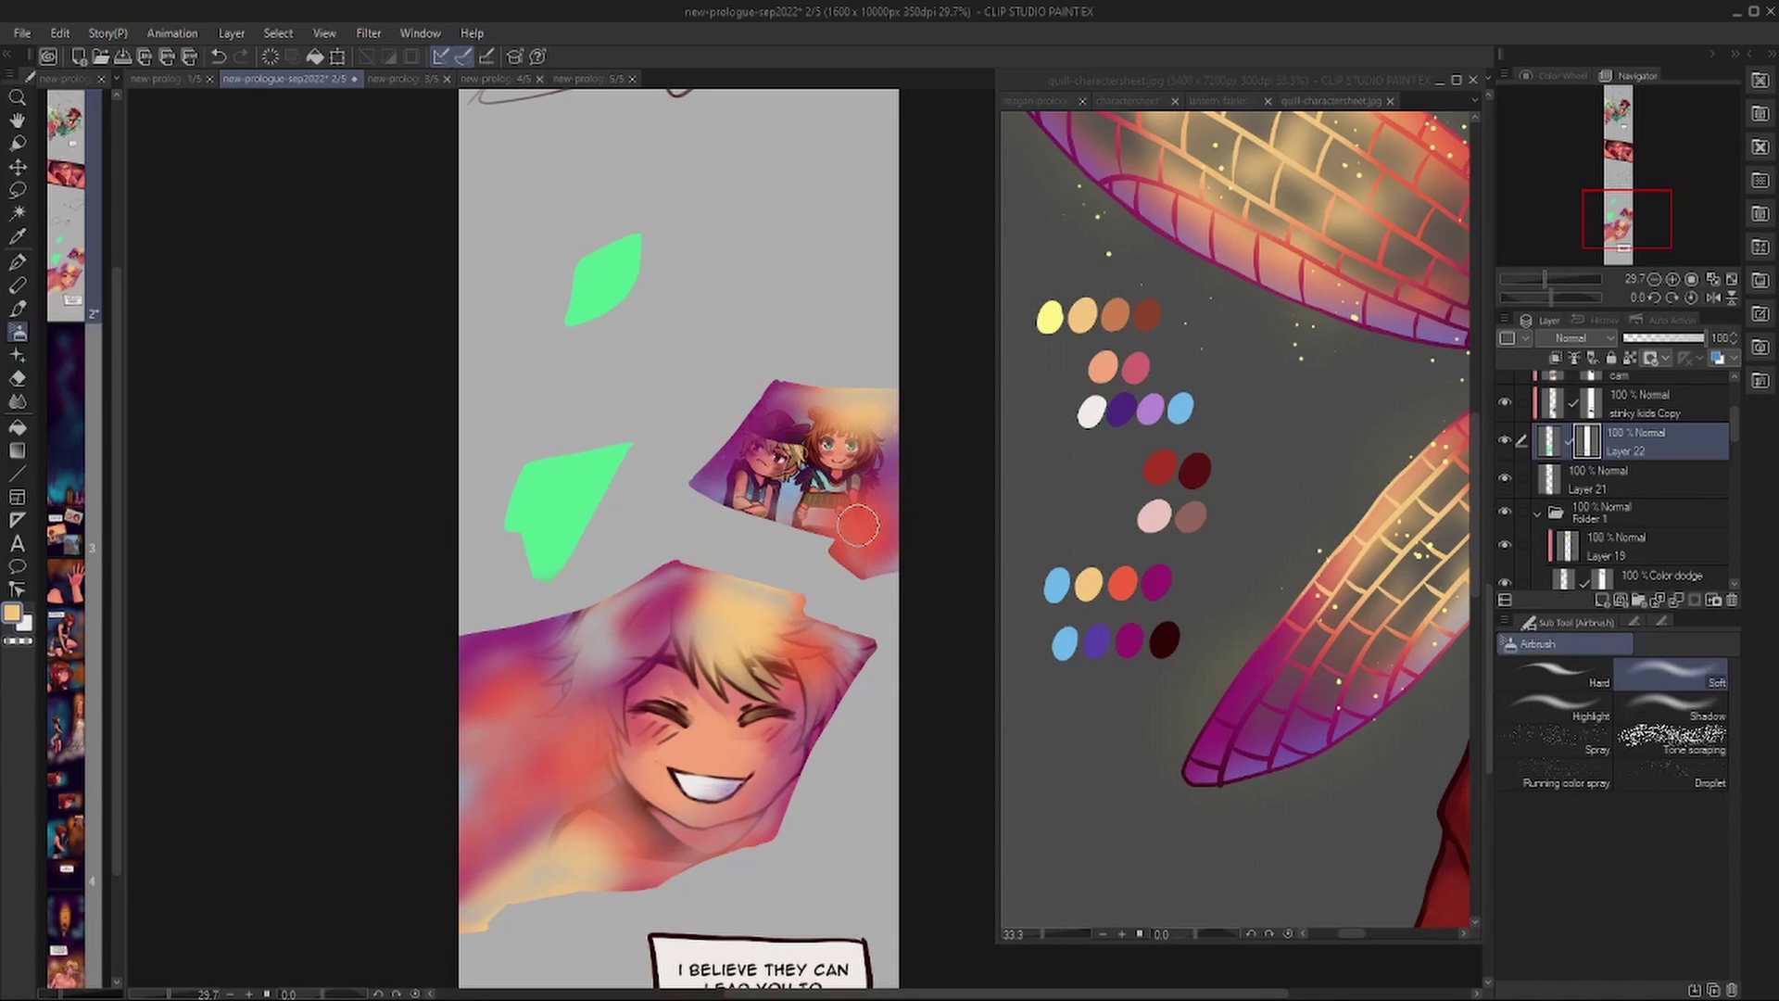
# Show the dark background on Layer 9 again.
pyautogui.moveTo(1735, 424); pyautogui.dragTo(1734, 563)
pyautogui.click(1503, 531)
pyautogui.moveTo(505, 317); pyautogui.dragTo(595, 784)
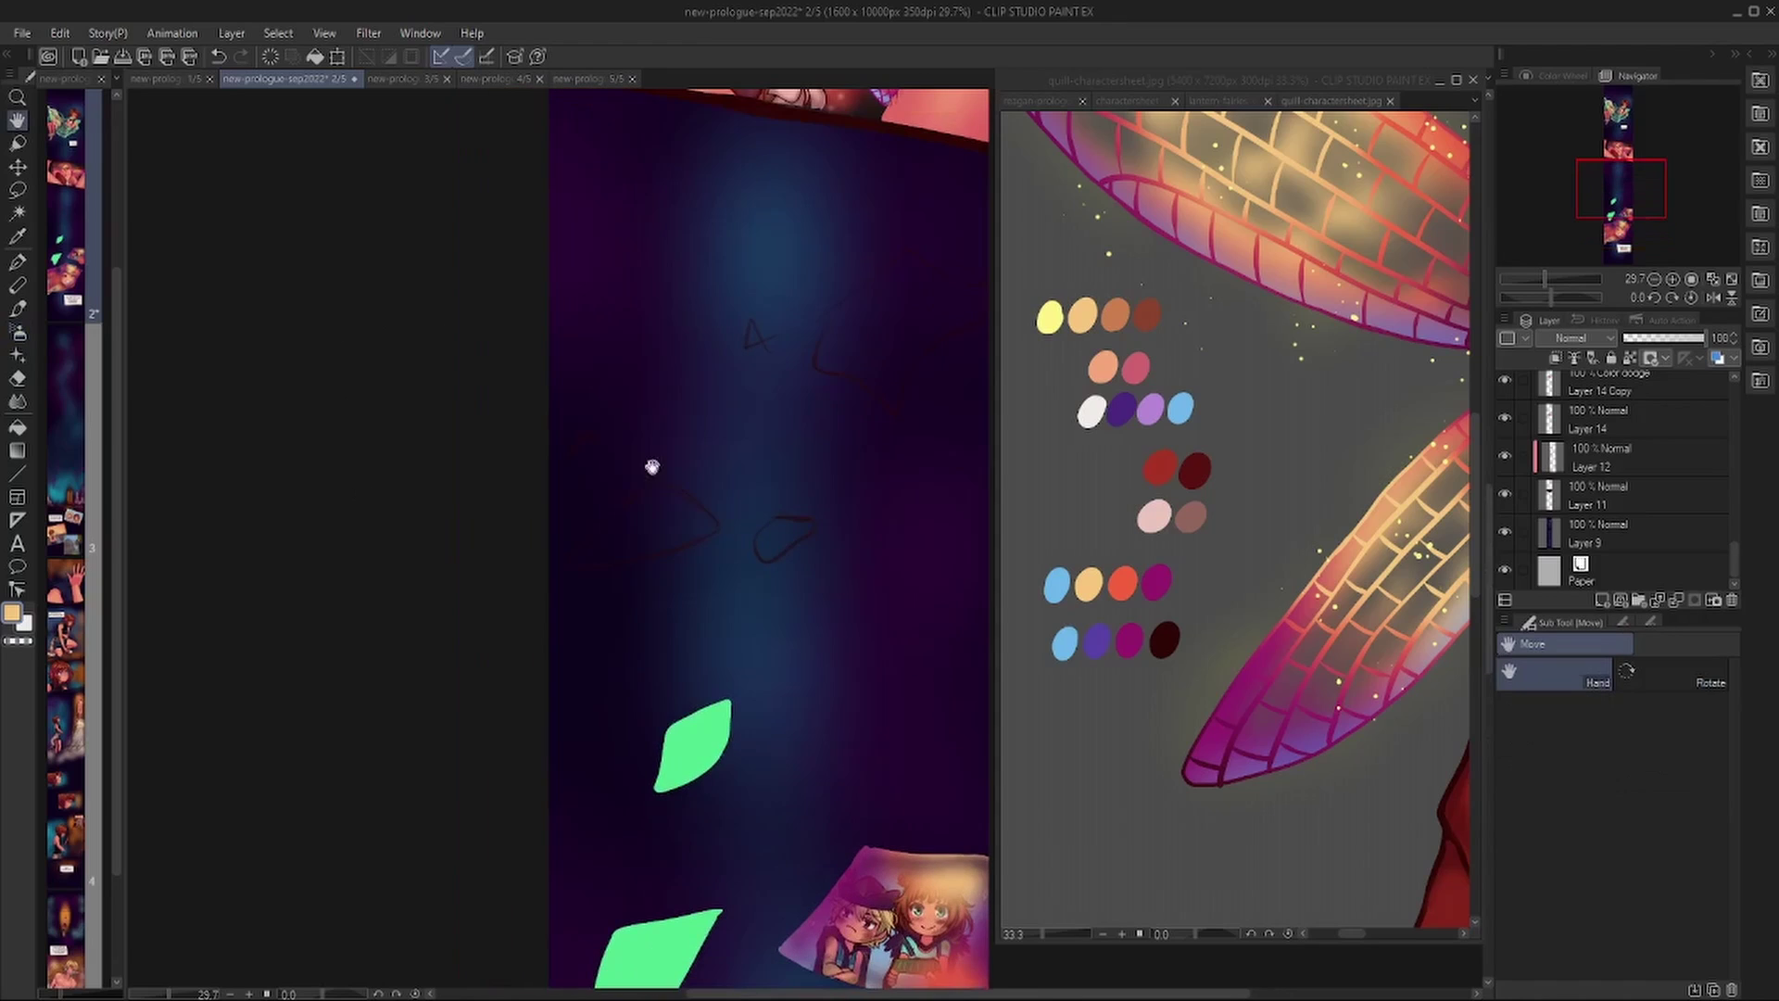
# Sample light green from the redhead's character sheet and outline more shards below the sleeping fairy panel on Layer 22.
pyautogui.moveTo(1735, 561); pyautogui.dragTo(1734, 426)
pyautogui.click(1550, 420)
pyautogui.press('p')
pyautogui.click(1133, 101)
pyautogui.keyDown('alt'); pyautogui.click(1156, 229); pyautogui.keyUp('alt')
pyautogui.moveTo(825, 539); pyautogui.dragTo(812, 407)
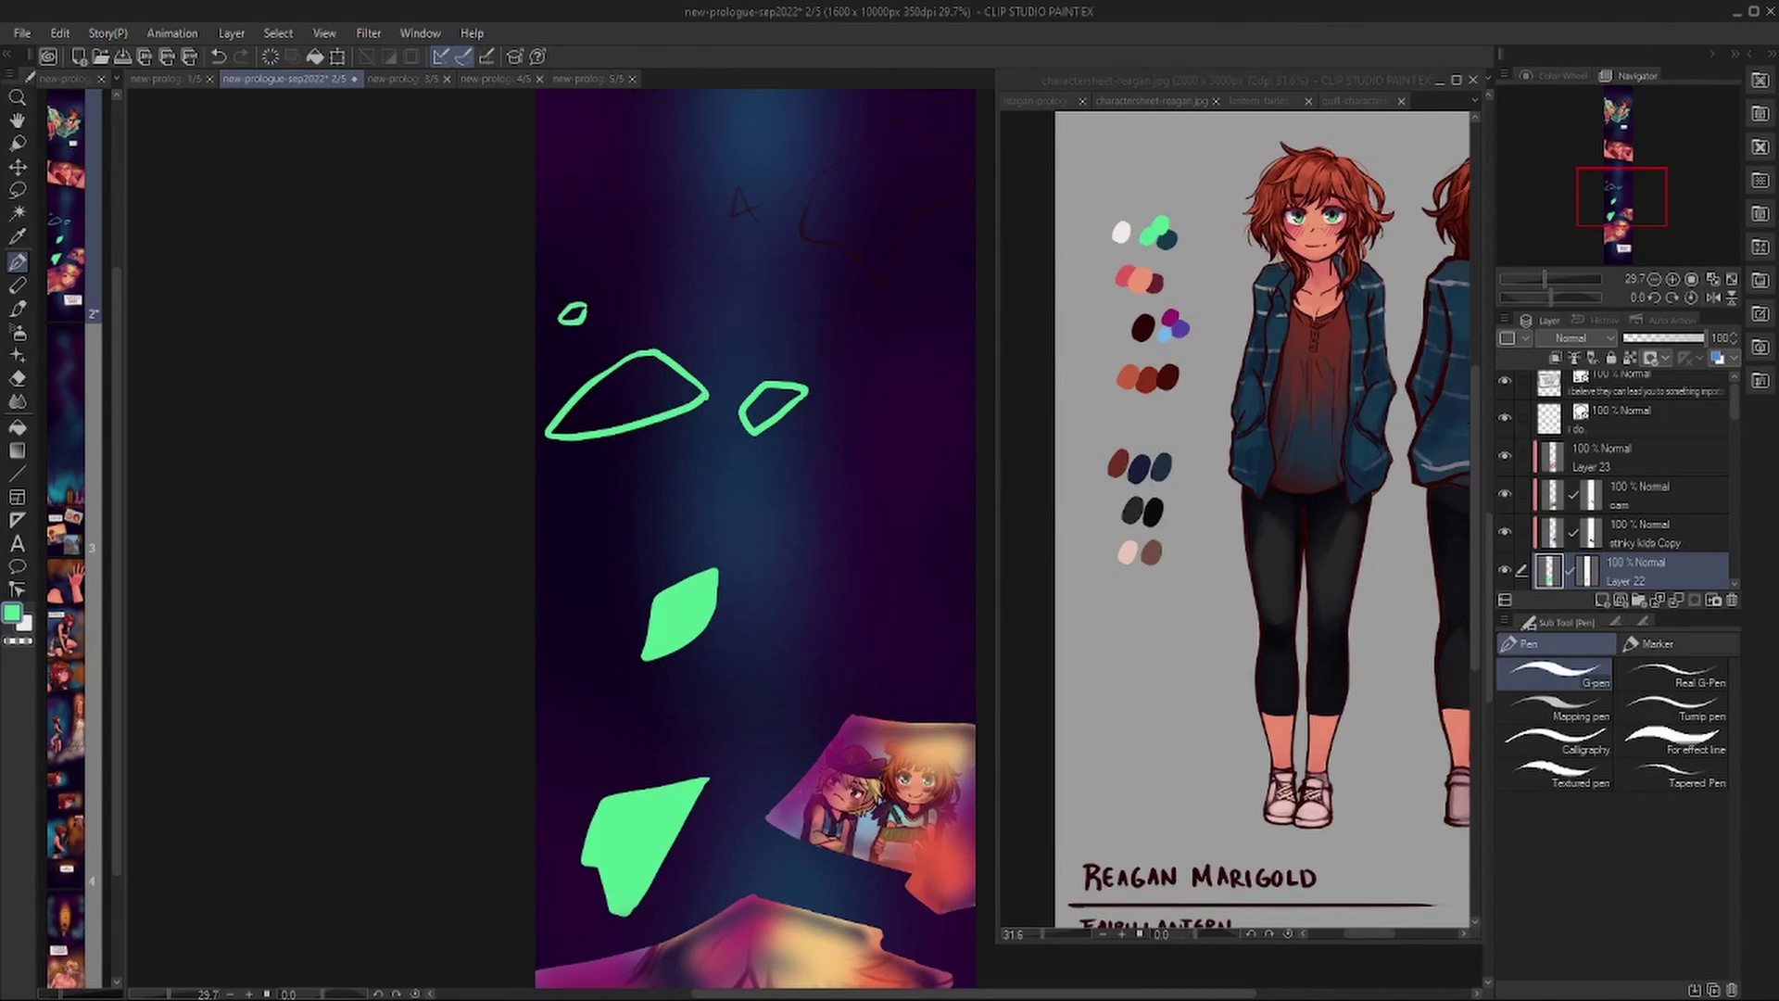
pyautogui.moveTo(739, 184); pyautogui.dragTo(740, 188)
pyautogui.moveTo(425, 142); pyautogui.dragTo(352, 360)
pyautogui.moveTo(847, 352); pyautogui.dragTo(857, 350)
# Fill the newly outlined shards below the sleeping fairy panel with light green.
pyautogui.press('g')
pyautogui.press('g')
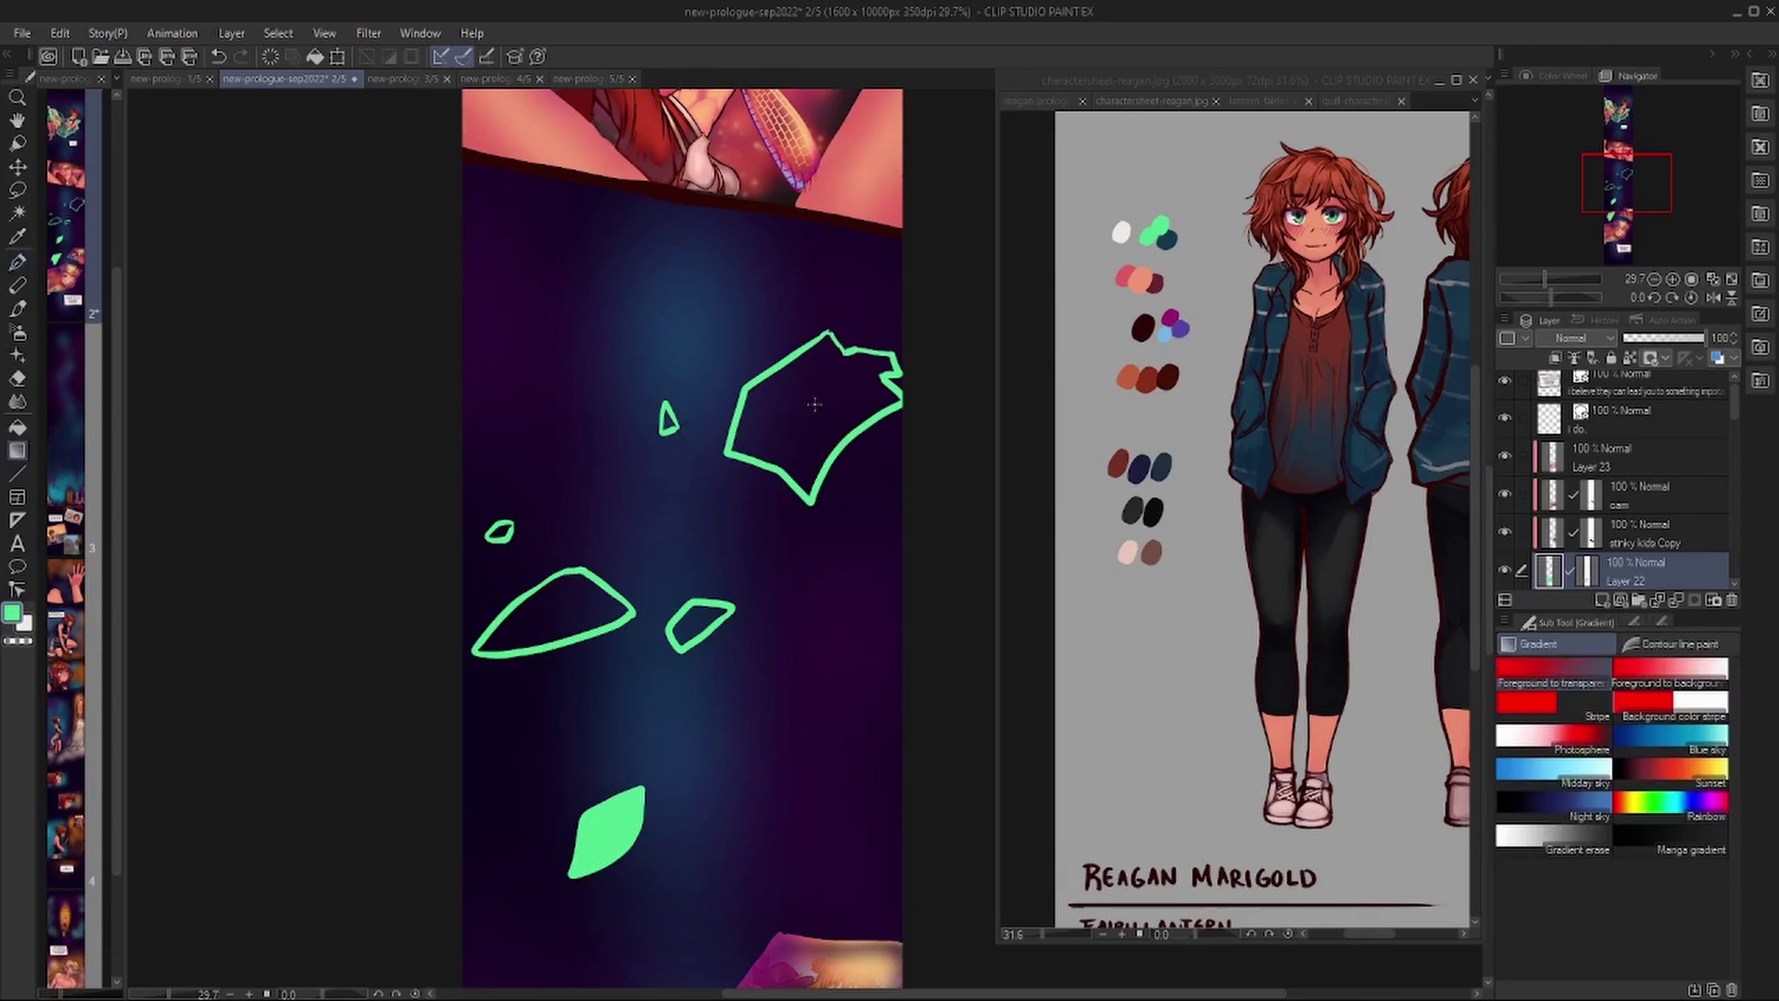
pyautogui.click(818, 401)
pyautogui.click(696, 626)
pyautogui.click(567, 615)
pyautogui.click(501, 532)
# Outline and fill a light green shard overlapping the lower left corner of the sleeping fairy panel.
pyautogui.press('p')
pyautogui.moveTo(475, 188); pyautogui.dragTo(518, 359)
pyautogui.press('g')
pyautogui.click(550, 369)
pyautogui.press('p')
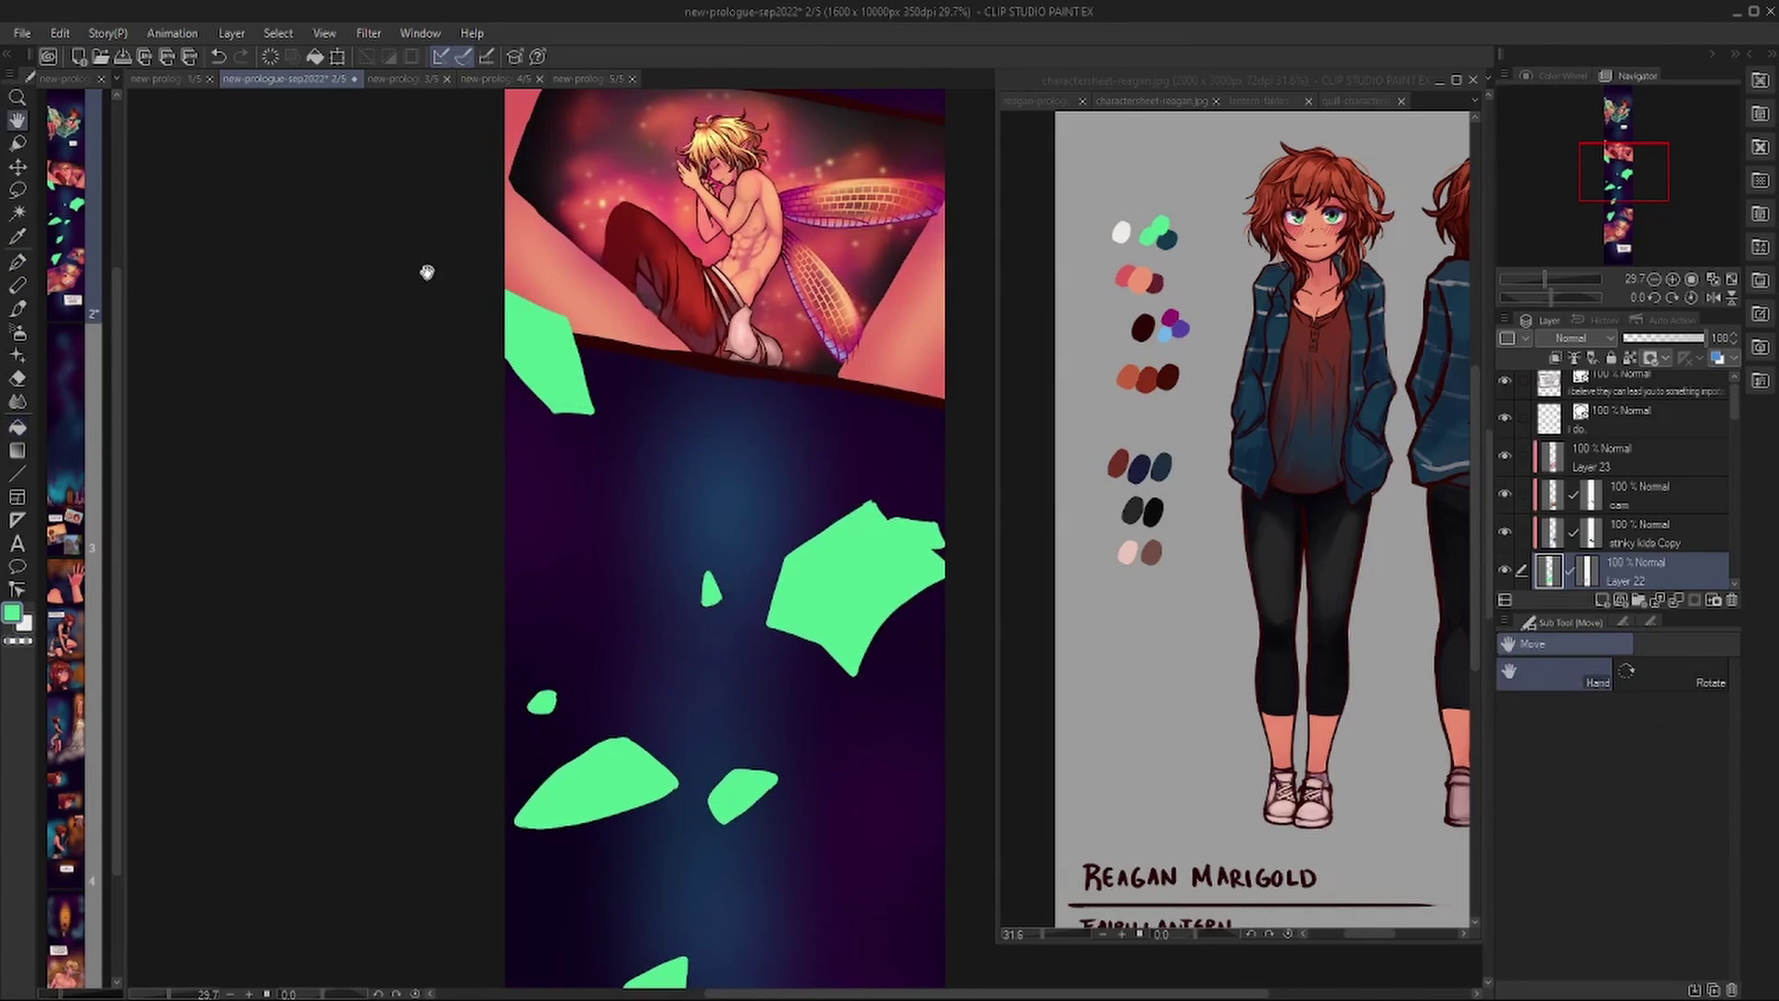
# Draw light green shards with the G-pen around the falling redhead and the "I DO." caption at the page's top.
pyautogui.moveTo(425, 271); pyautogui.dragTo(397, 866)
pyautogui.moveTo(915, 417); pyautogui.dragTo(906, 455)
pyautogui.moveTo(503, 468); pyautogui.dragTo(508, 847)
pyautogui.moveTo(764, 352); pyautogui.dragTo(727, 275)
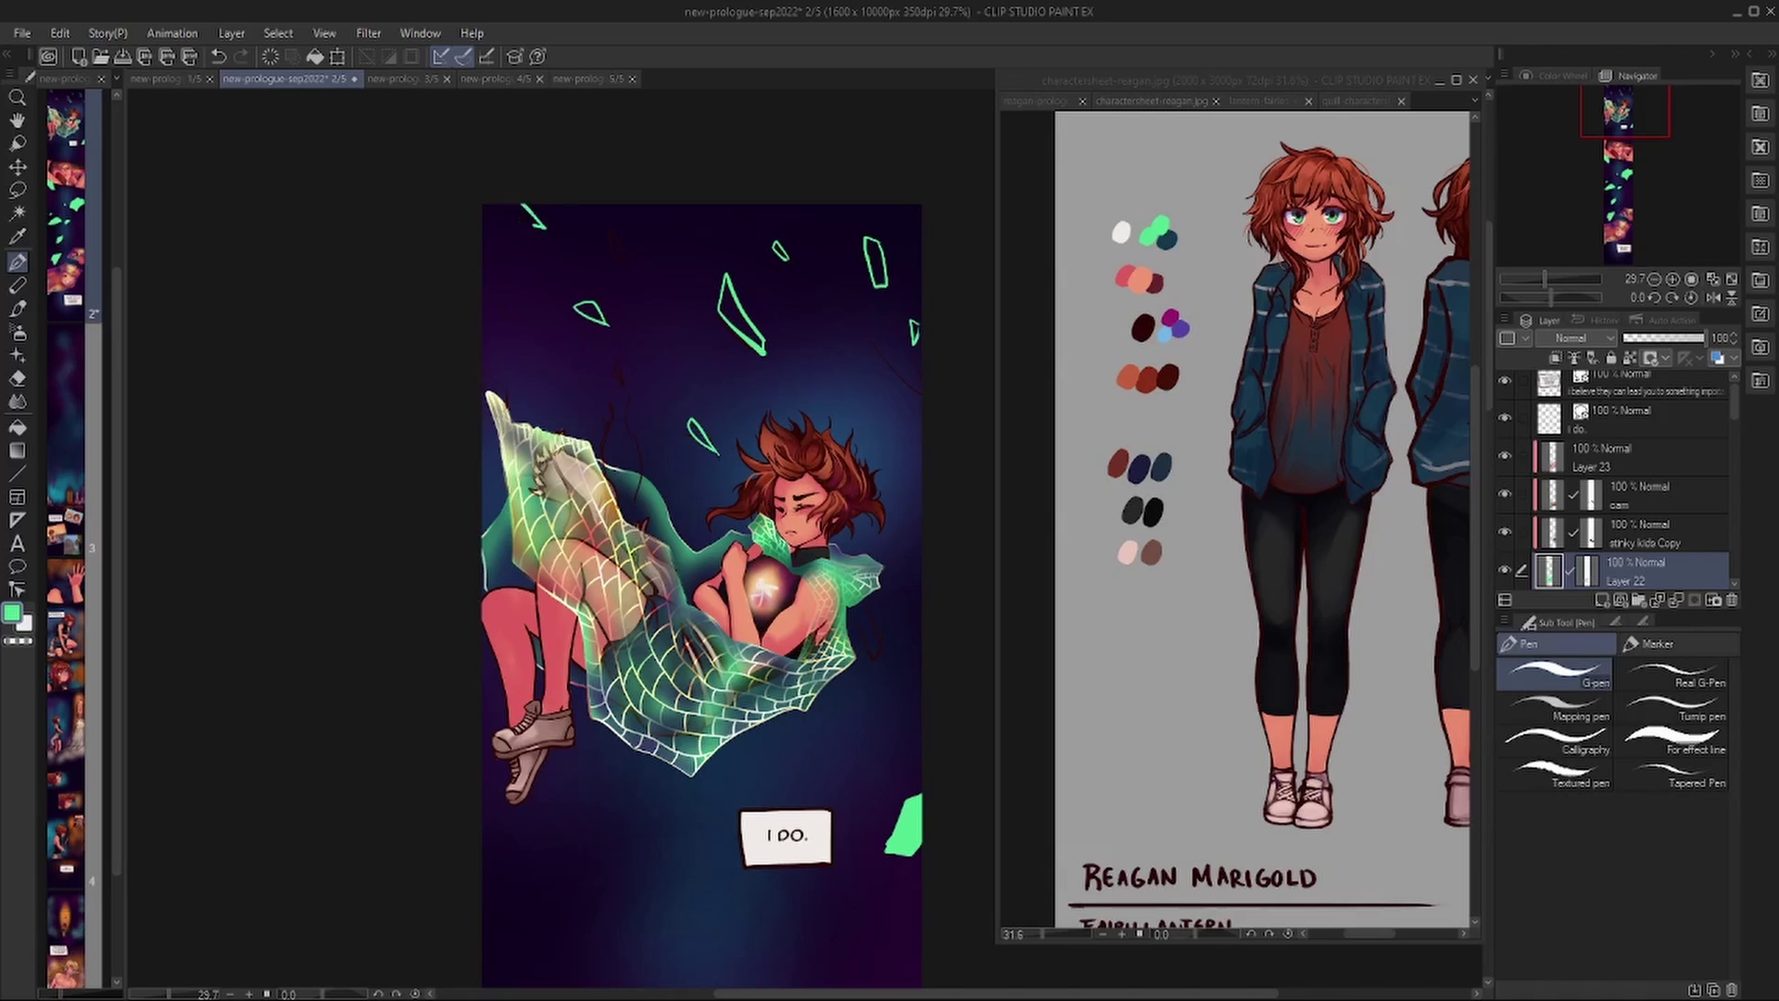
pyautogui.moveTo(593, 786); pyautogui.dragTo(637, 813)
pyautogui.moveTo(604, 842); pyautogui.dragTo(579, 752)
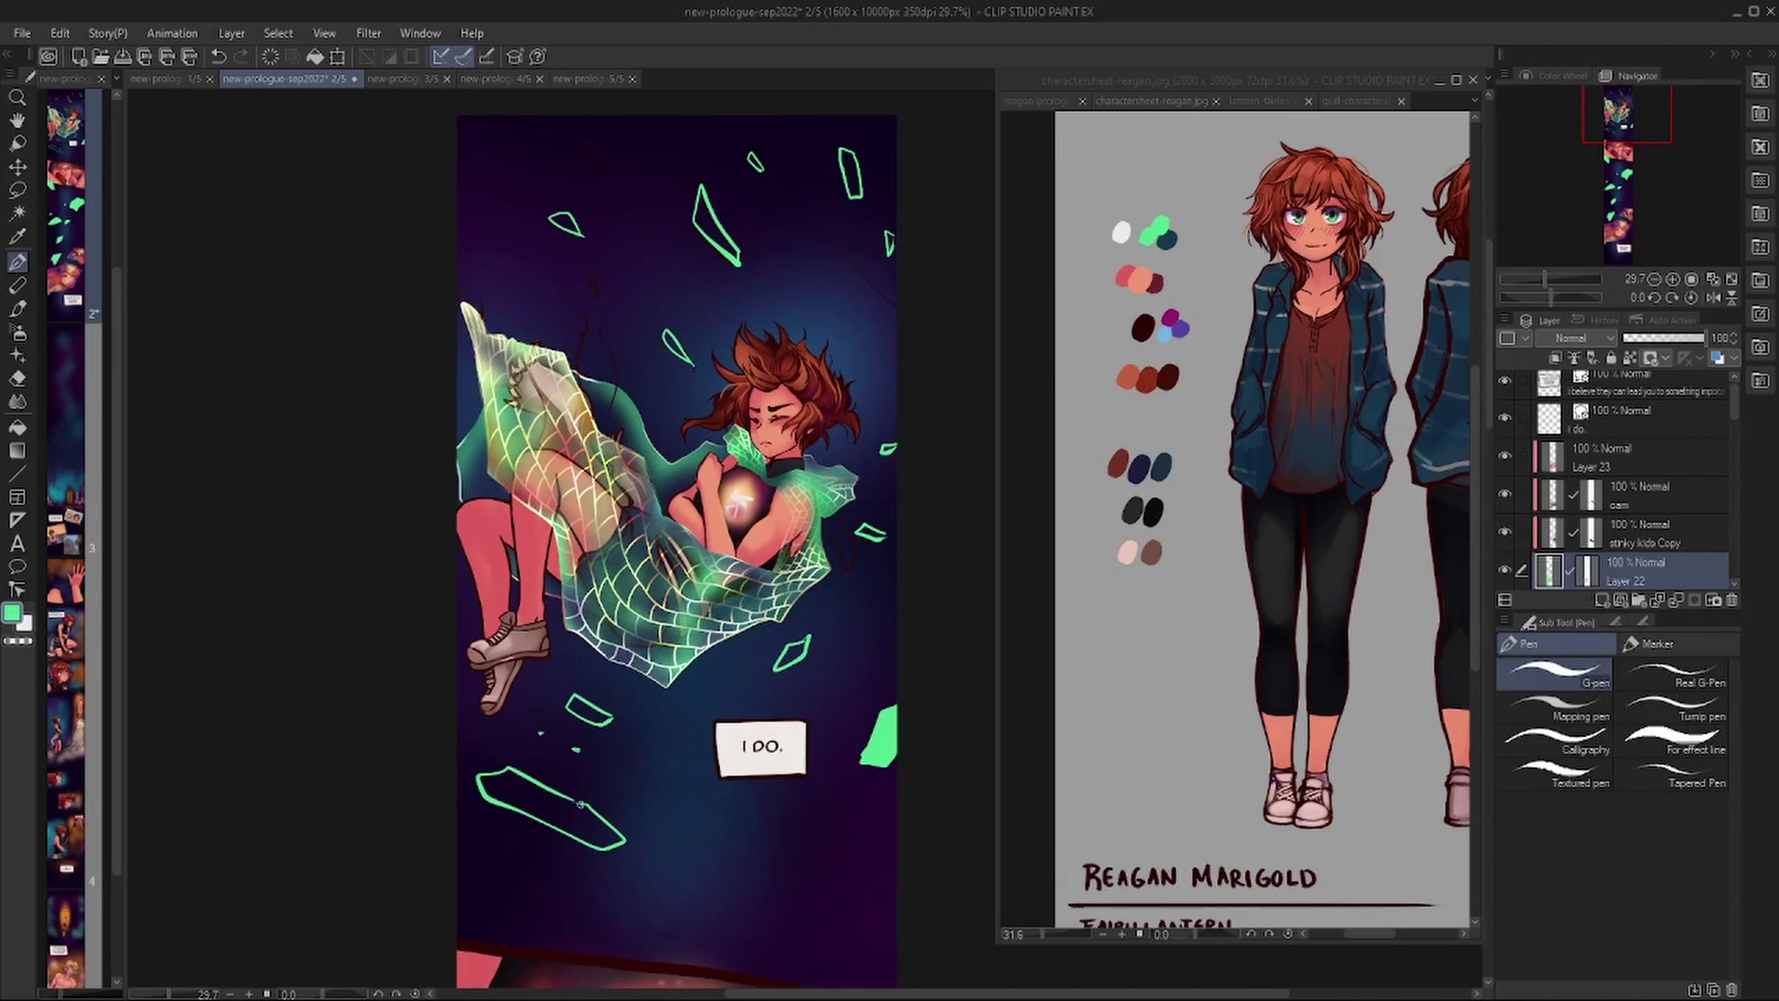
# Fill the shards around the falling redhead and the "I DO." caption with light green.
pyautogui.press('g')
pyautogui.click(566, 224)
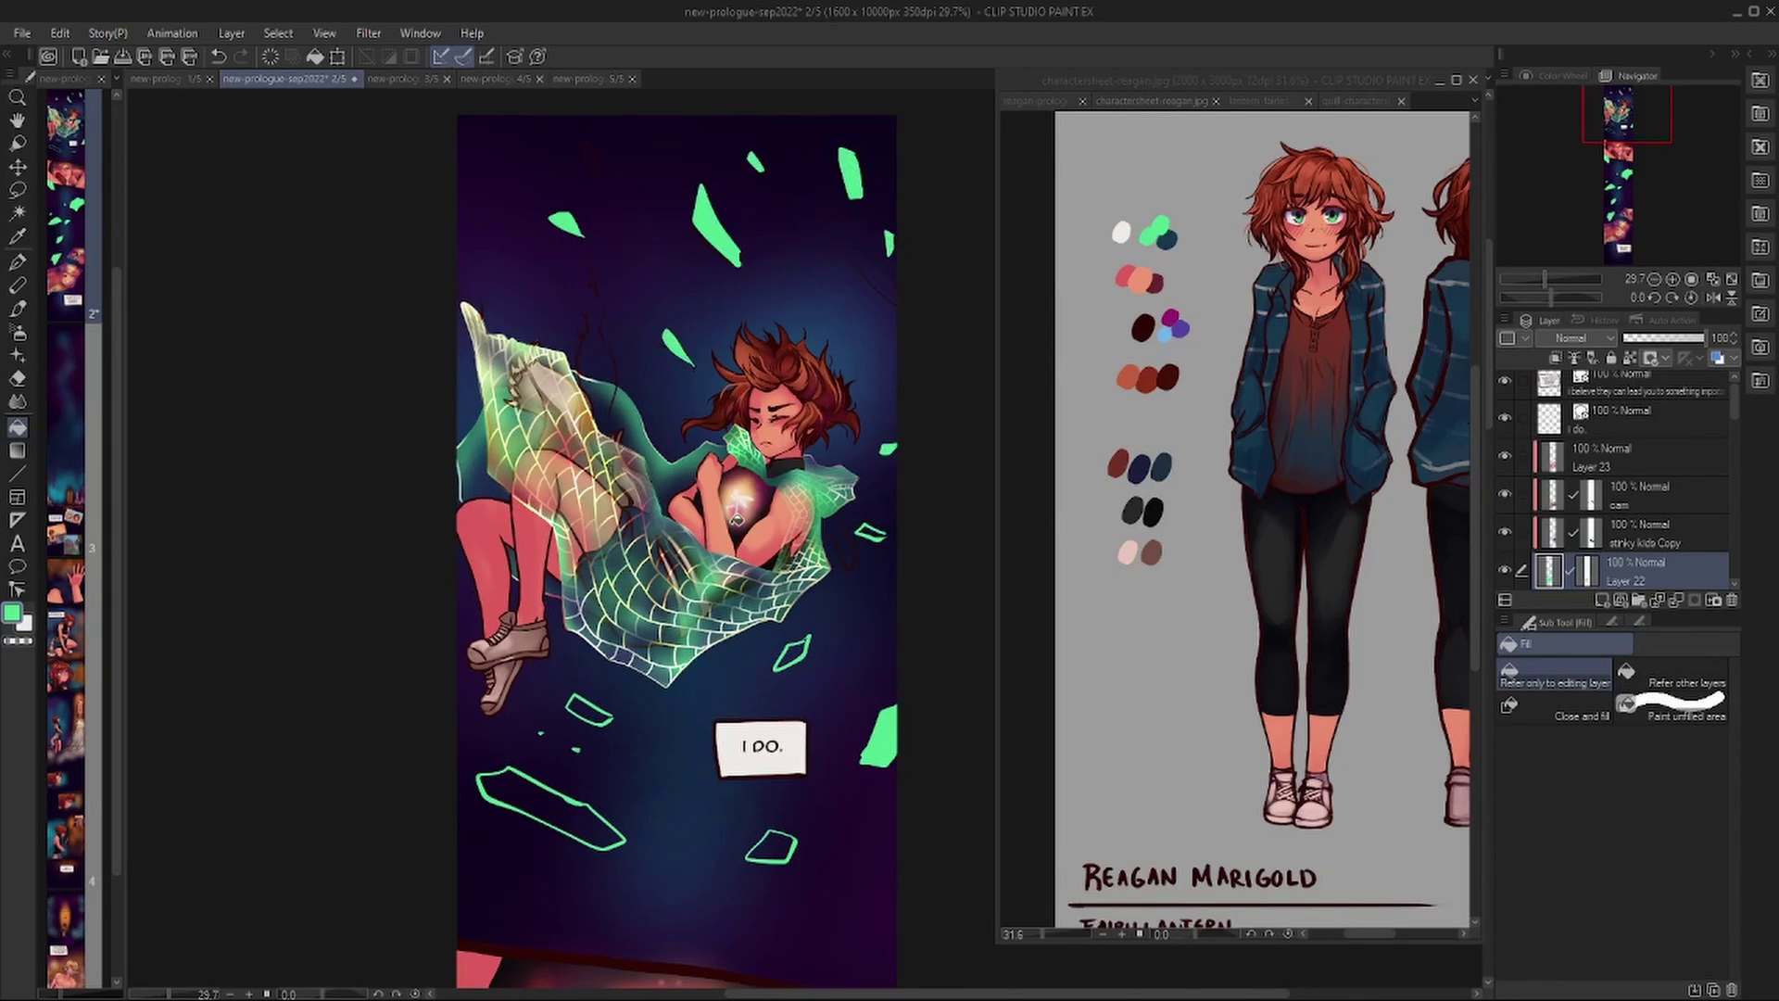
pyautogui.click(737, 519)
pyautogui.hotkey('ctrl', 'z')
pyautogui.press('p')
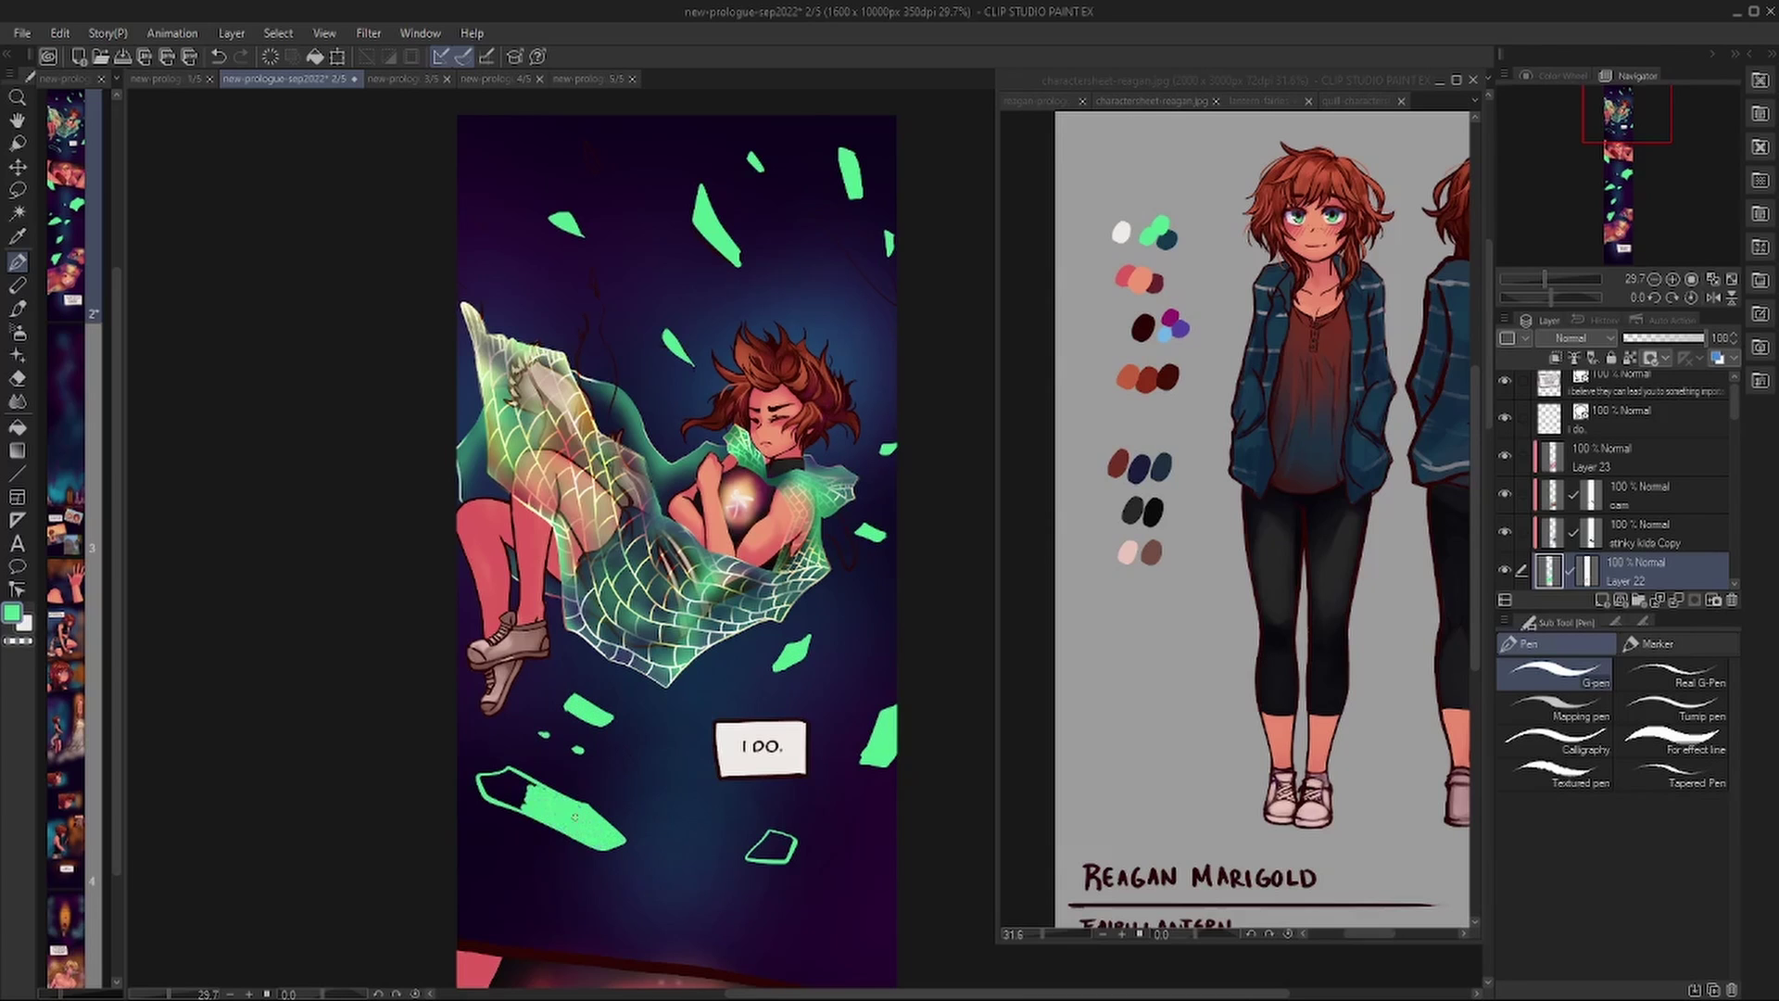
# Airbrush all the light green shards on page 2 with the magenta sampled from the fairy's character sheet.
pyautogui.scroll(-5, 771, 841)
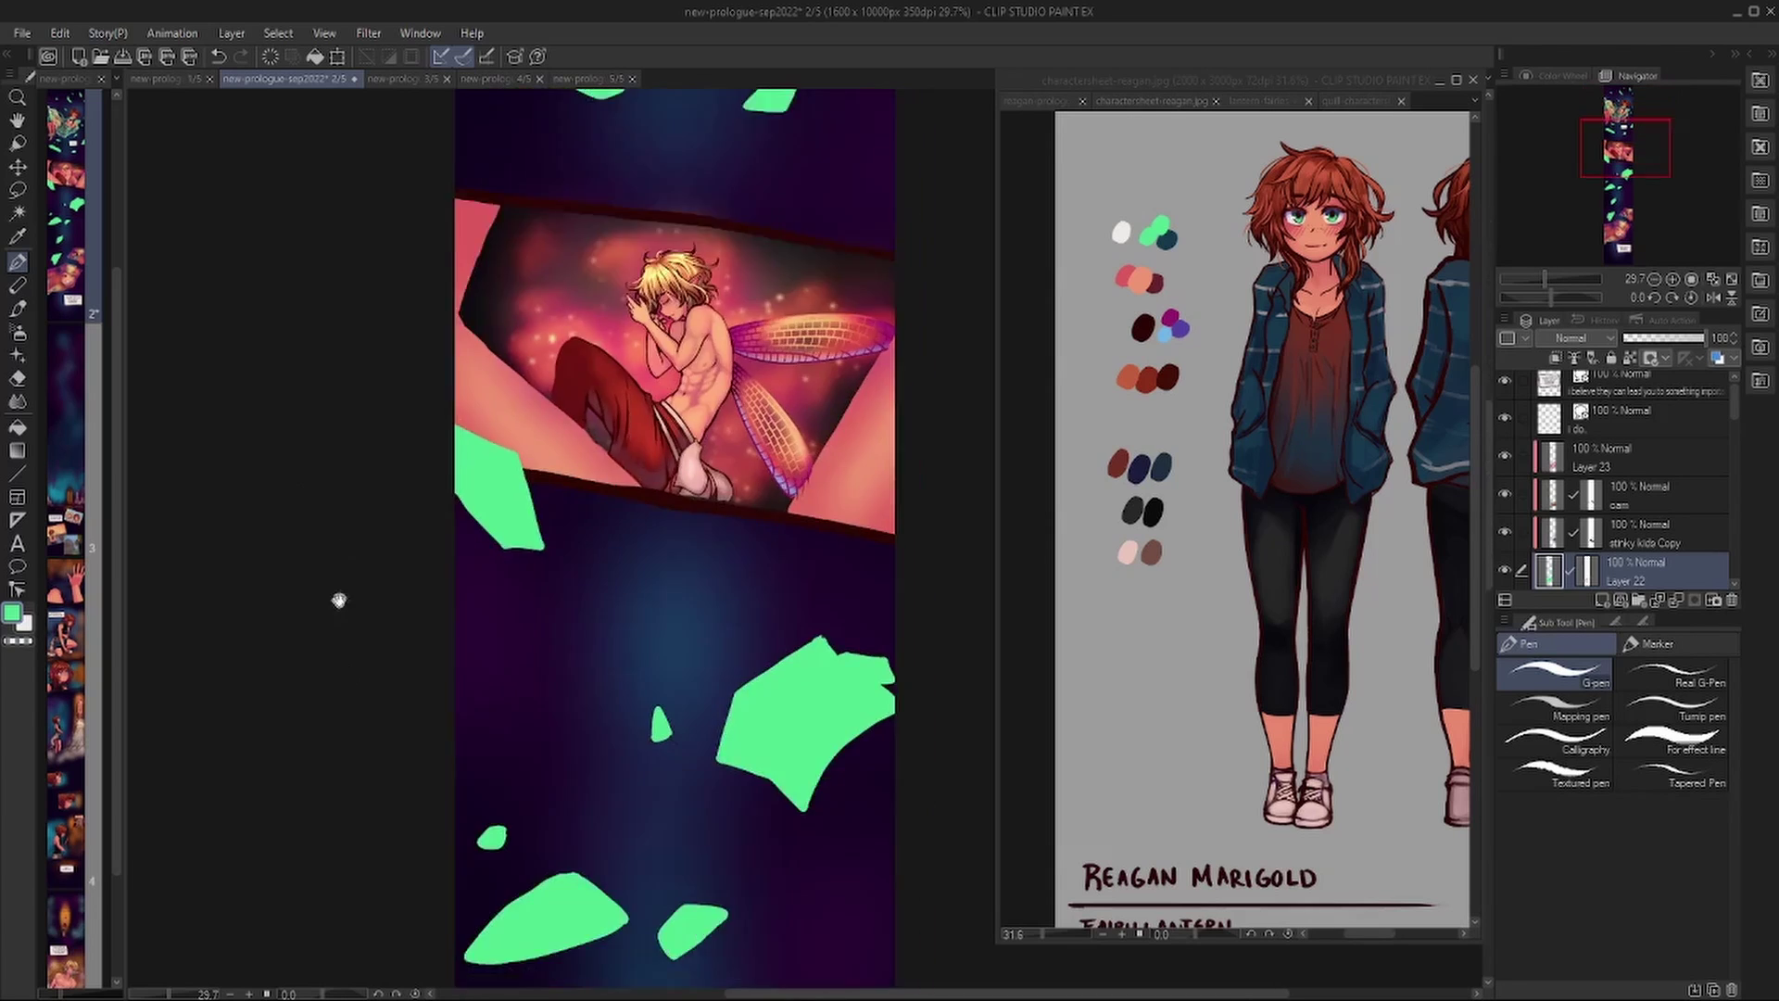
pyautogui.scroll(-7, 776, 277)
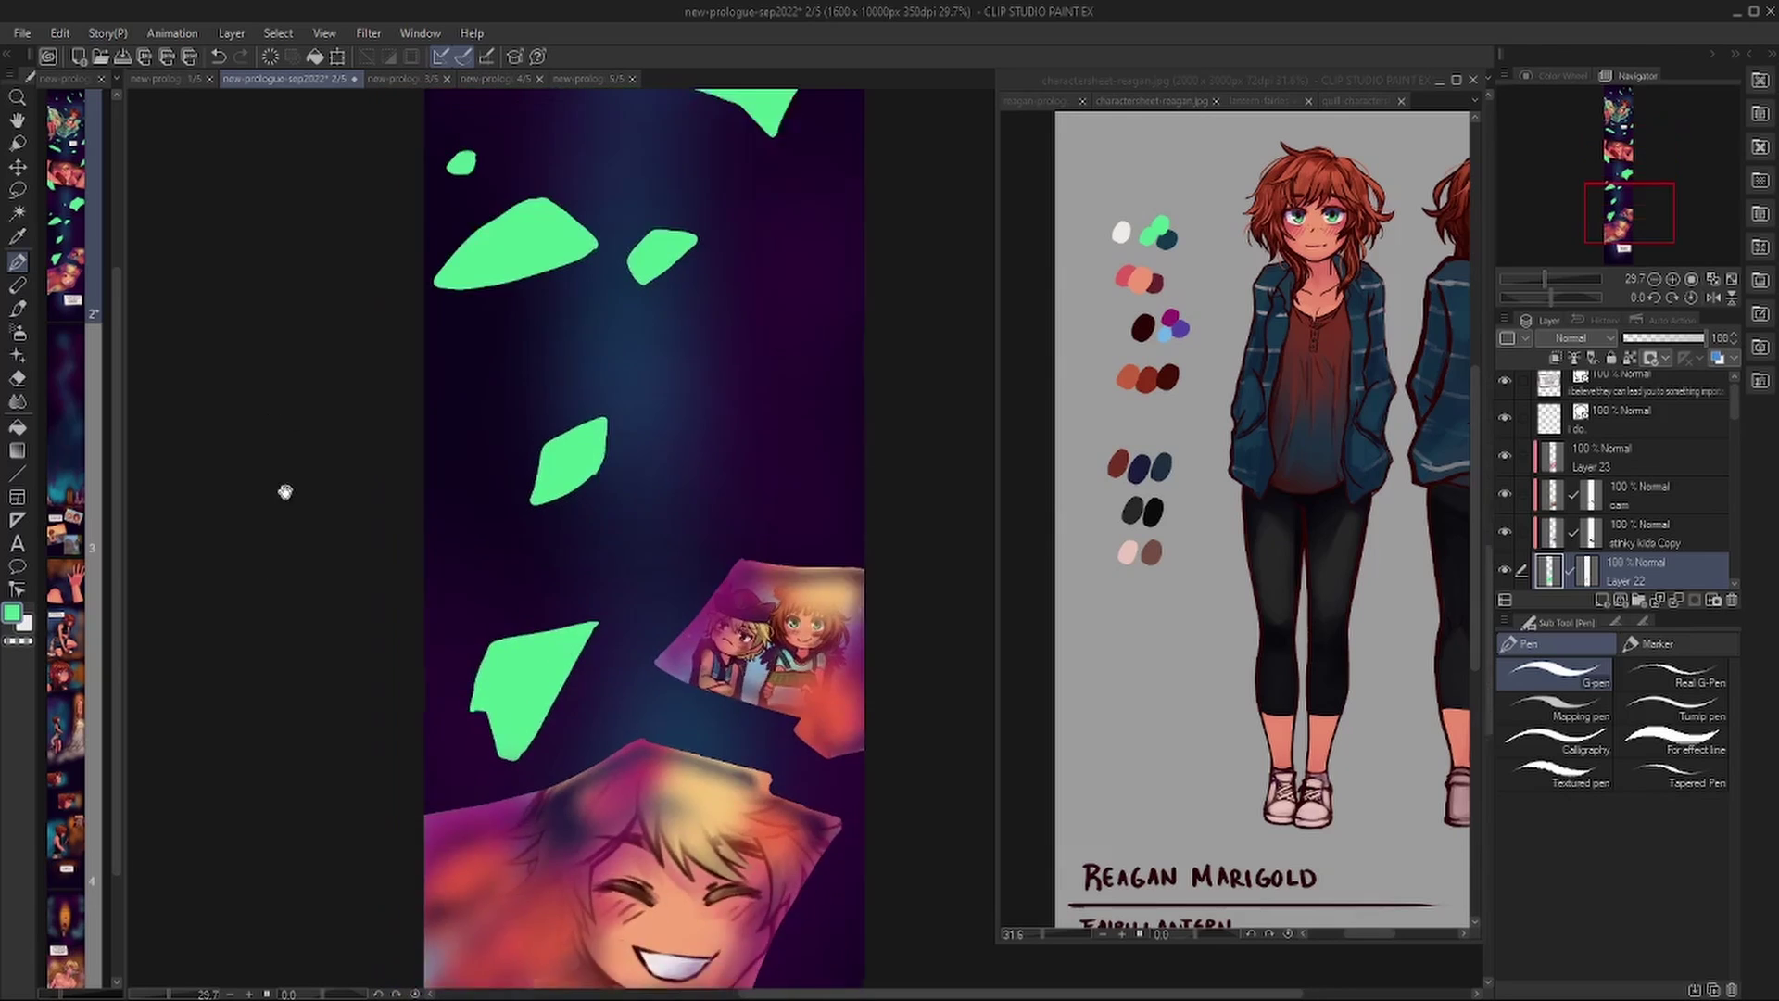
pyautogui.scroll(2, 281, 492)
pyautogui.hotkey('alt', ']')
pyautogui.press('b')
pyautogui.click(1353, 100)
pyautogui.keyDown('alt'); pyautogui.click(1156, 577); pyautogui.keyUp('alt')
pyautogui.moveTo(565, 616)
pyautogui.mouseDown()
pyautogui.moveTo(505, 751)
pyautogui.moveTo(472, 472)
pyautogui.moveTo(686, 155)
pyautogui.moveTo(737, 873)
pyautogui.mouseUp()
pyautogui.moveTo(623, 510); pyautogui.dragTo(556, 278)
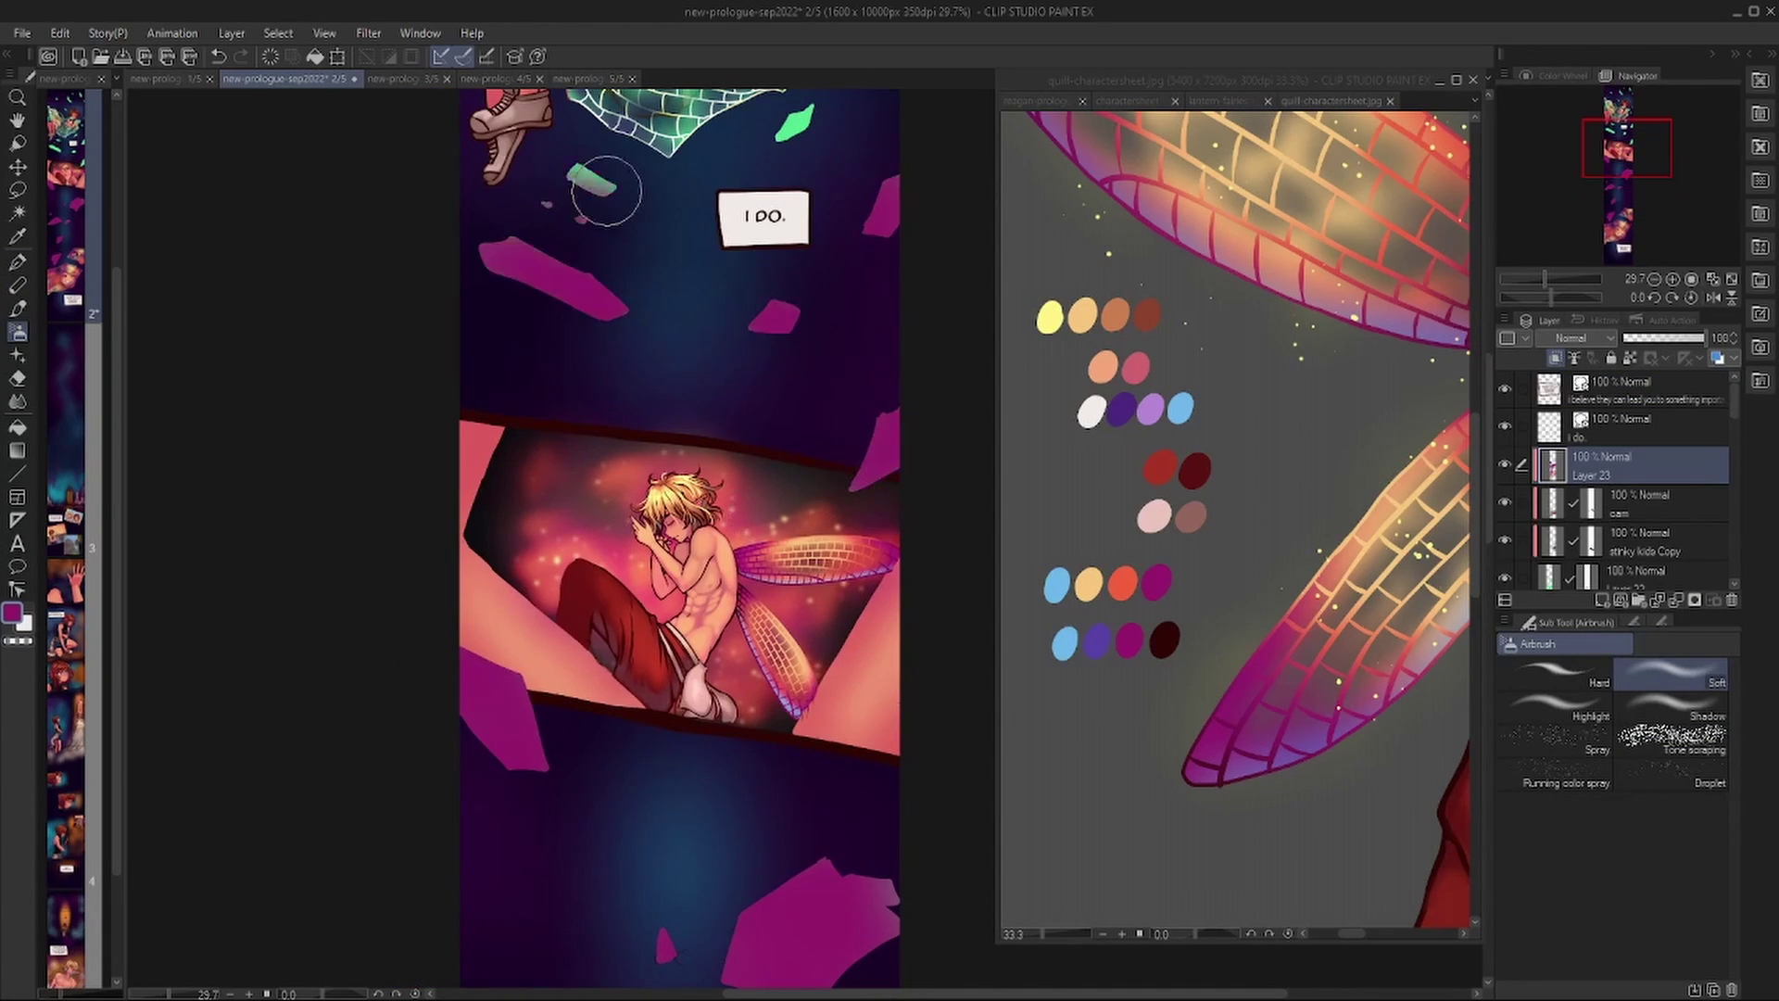
# Airbrush red-orange from the fairy's palette inside the shards on page 2, leaving magenta along their edges.
pyautogui.scroll(5, 681, 426)
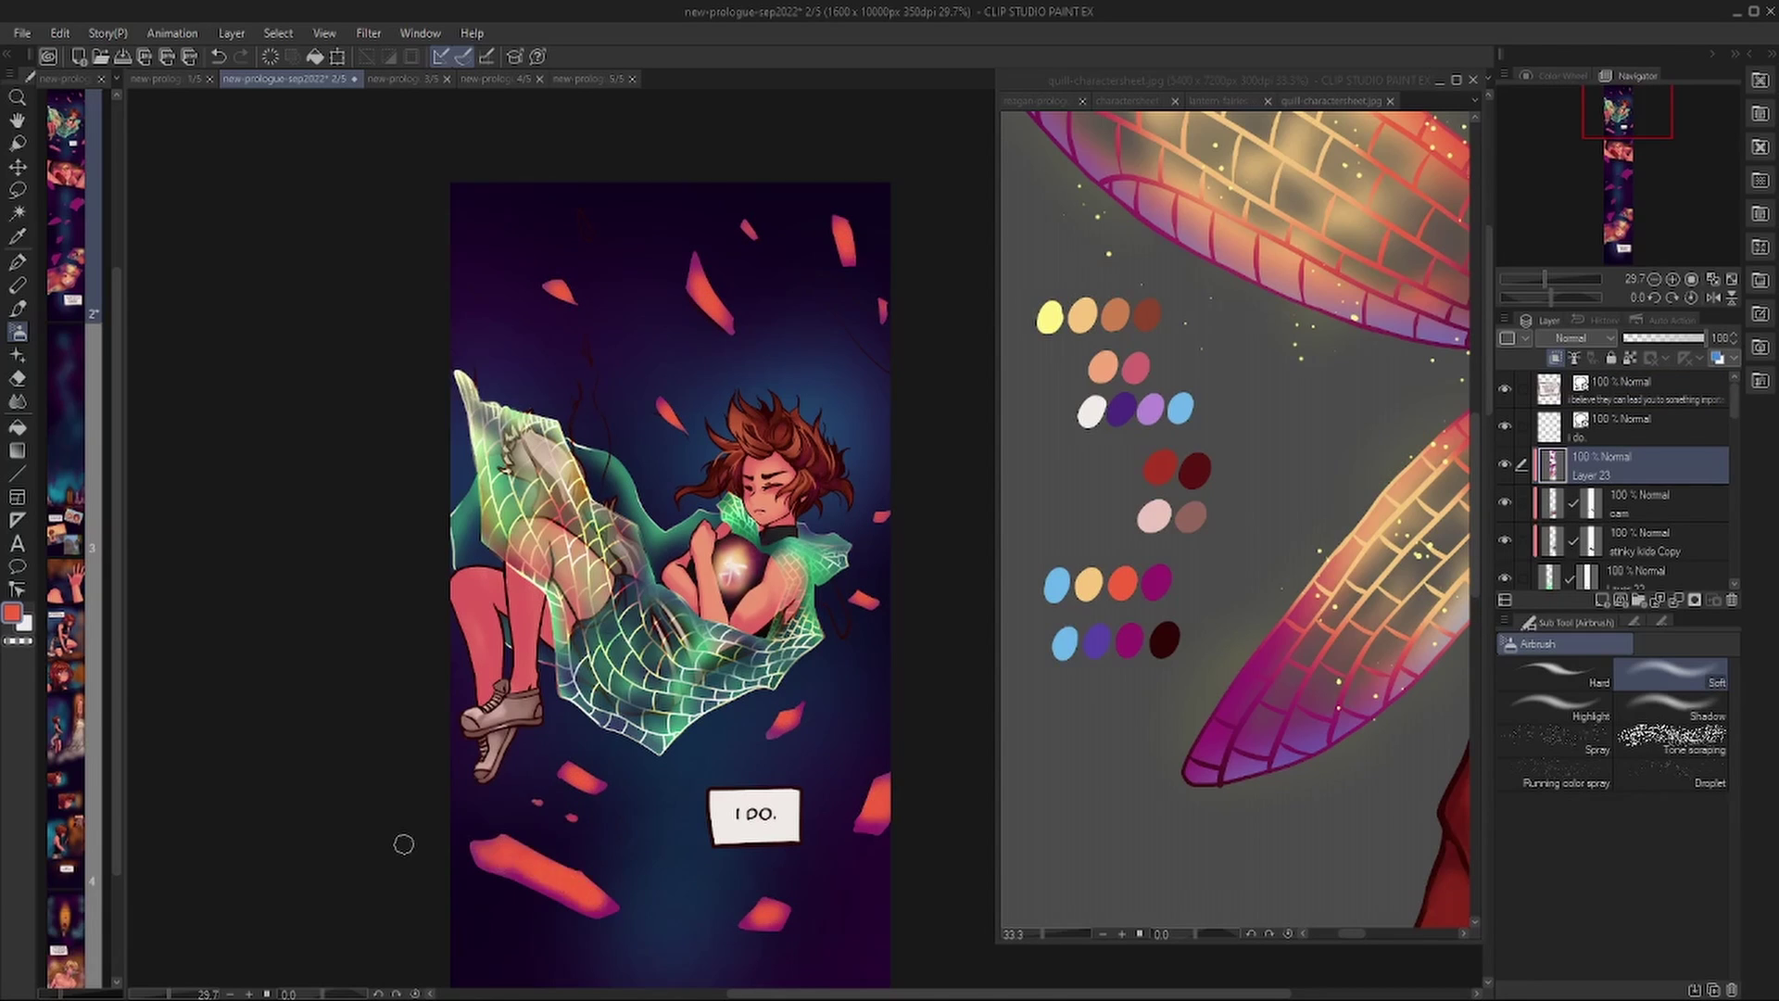
pyautogui.moveTo(404, 845); pyautogui.dragTo(405, 219)
pyautogui.moveTo(873, 389); pyautogui.dragTo(880, 441)
pyautogui.moveTo(501, 649); pyautogui.dragTo(519, 719)
pyautogui.moveTo(463, 686); pyautogui.dragTo(418, 506)
pyautogui.moveTo(614, 723); pyautogui.dragTo(613, 743)
pyautogui.moveTo(764, 660)
pyautogui.mouseDown()
pyautogui.moveTo(704, 736)
pyautogui.moveTo(821, 699)
pyautogui.mouseUp()
# Airbrush pale yellow-orange highlights from the fairy's palette onto the shards down the page.
pyautogui.moveTo(370, 715); pyautogui.dragTo(367, 417)
pyautogui.moveTo(445, 649)
pyautogui.mouseDown()
pyautogui.moveTo(547, 741)
pyautogui.moveTo(658, 736)
pyautogui.mouseUp()
pyautogui.moveTo(482, 741); pyautogui.dragTo(483, 583)
pyautogui.moveTo(491, 834); pyautogui.dragTo(493, 630)
pyautogui.moveTo(528, 648)
pyautogui.mouseDown()
pyautogui.moveTo(478, 706)
pyautogui.moveTo(504, 628)
pyautogui.mouseUp()
pyautogui.moveTo(362, 450); pyautogui.dragTo(367, 636)
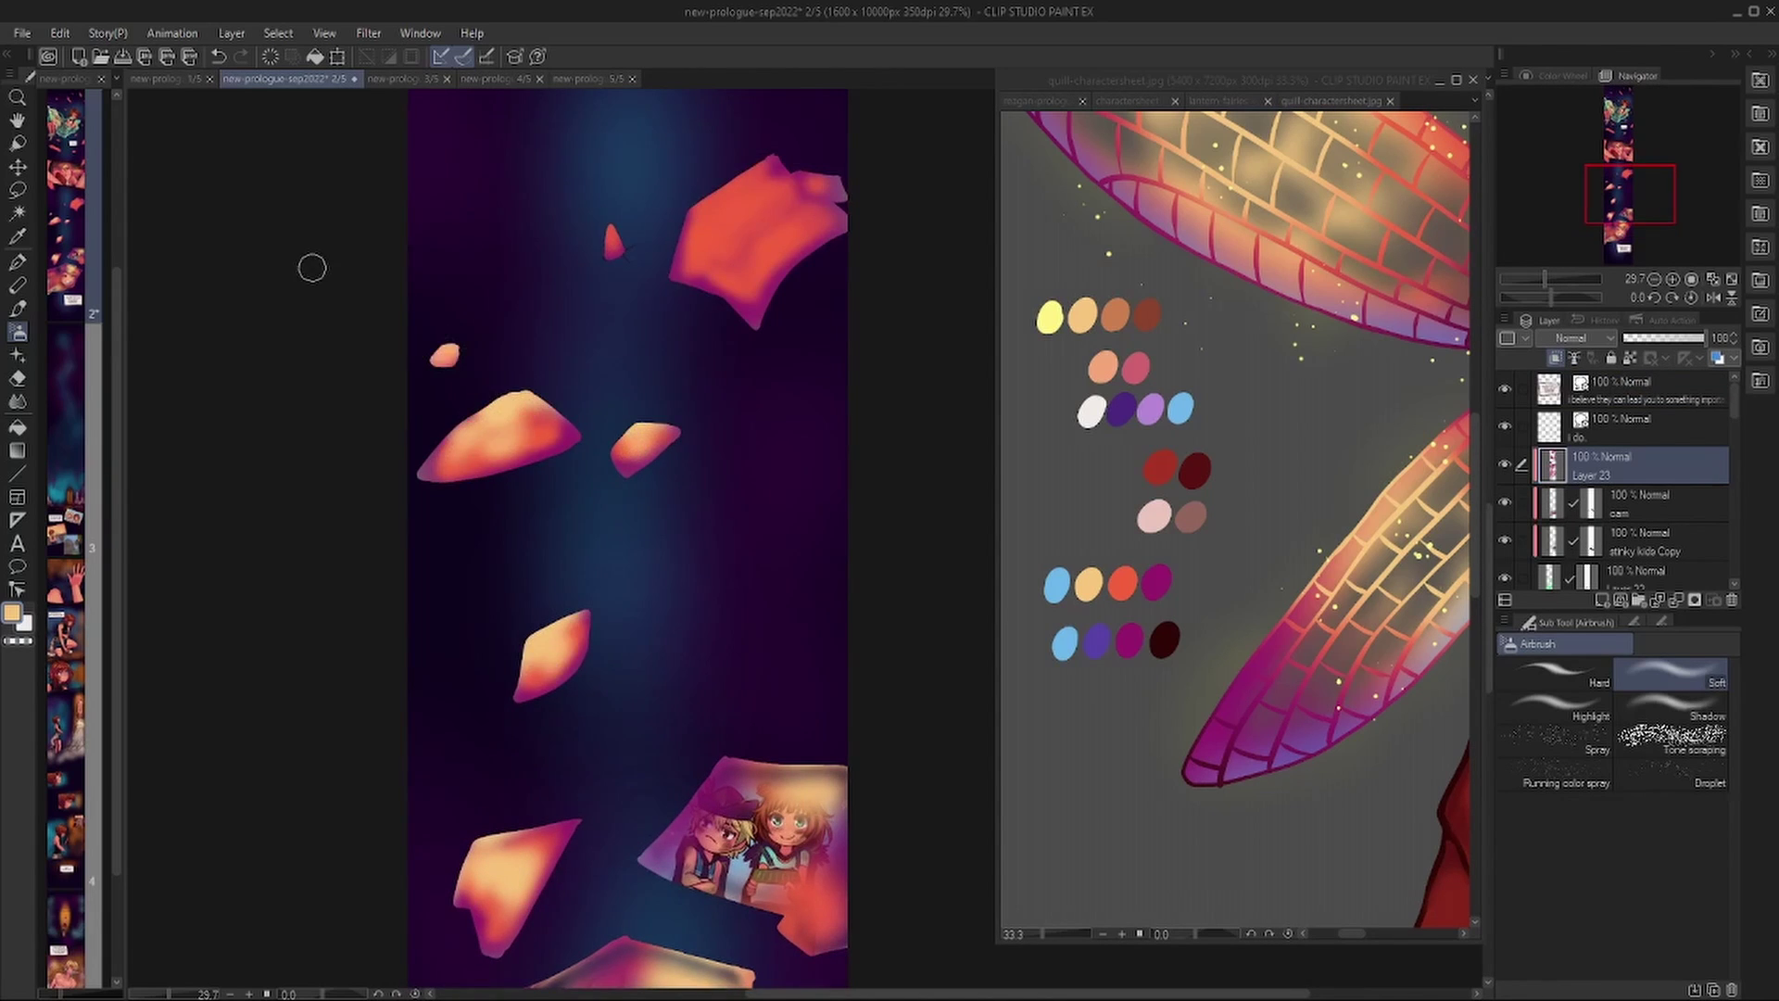
pyautogui.scroll(10, 312, 268)
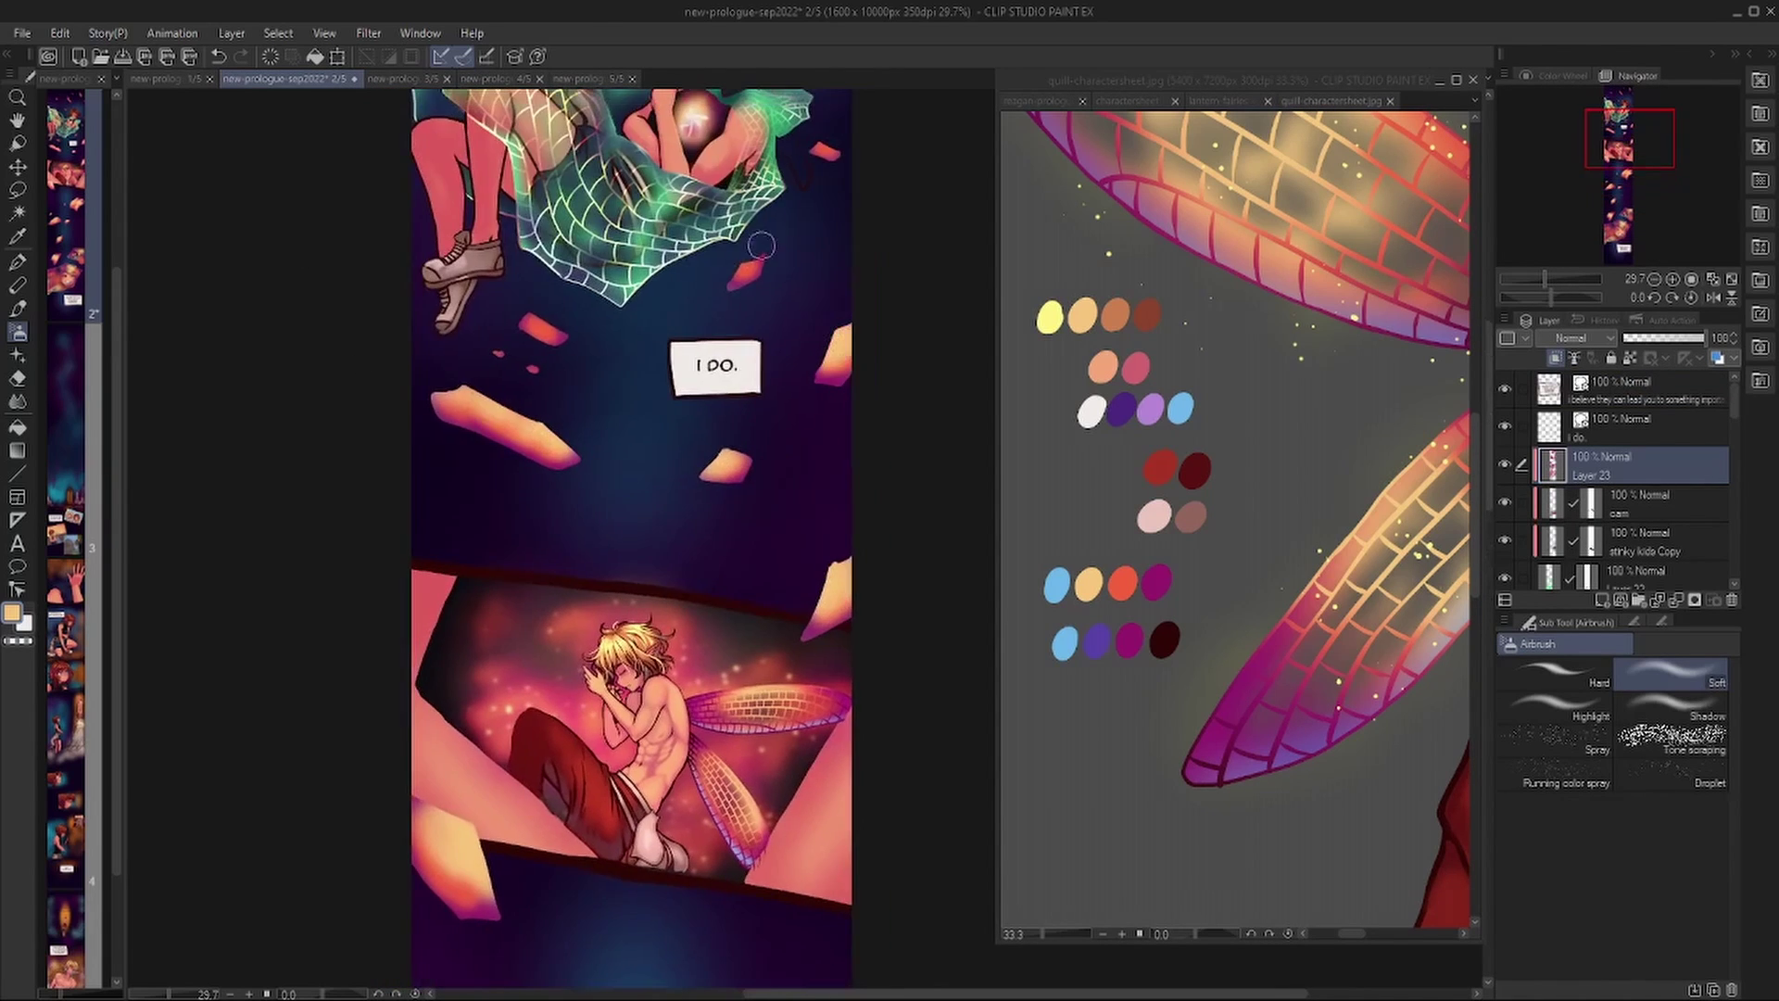
pyautogui.scroll(5, 760, 246)
# Sample the light green from the redhead's character sheet and airbrush it along the edges of the shards.
pyautogui.click(1126, 100)
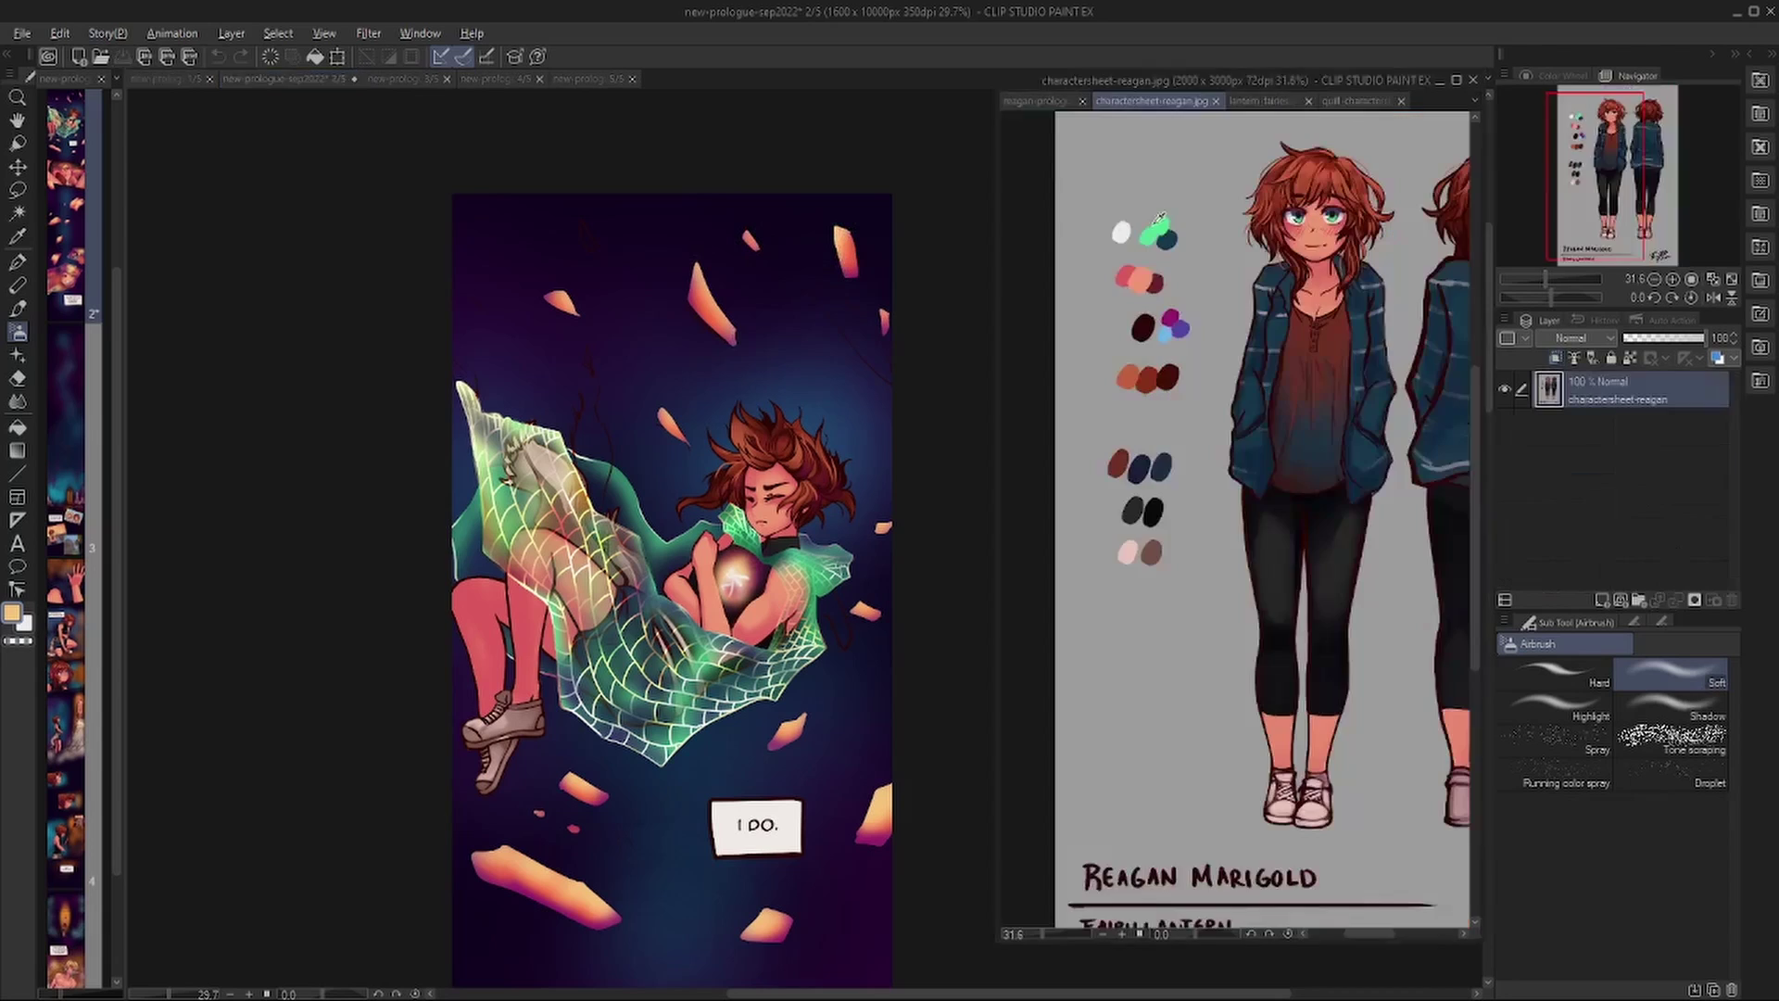
pyautogui.keyDown('alt'); pyautogui.click(1151, 231); pyautogui.keyUp('alt')
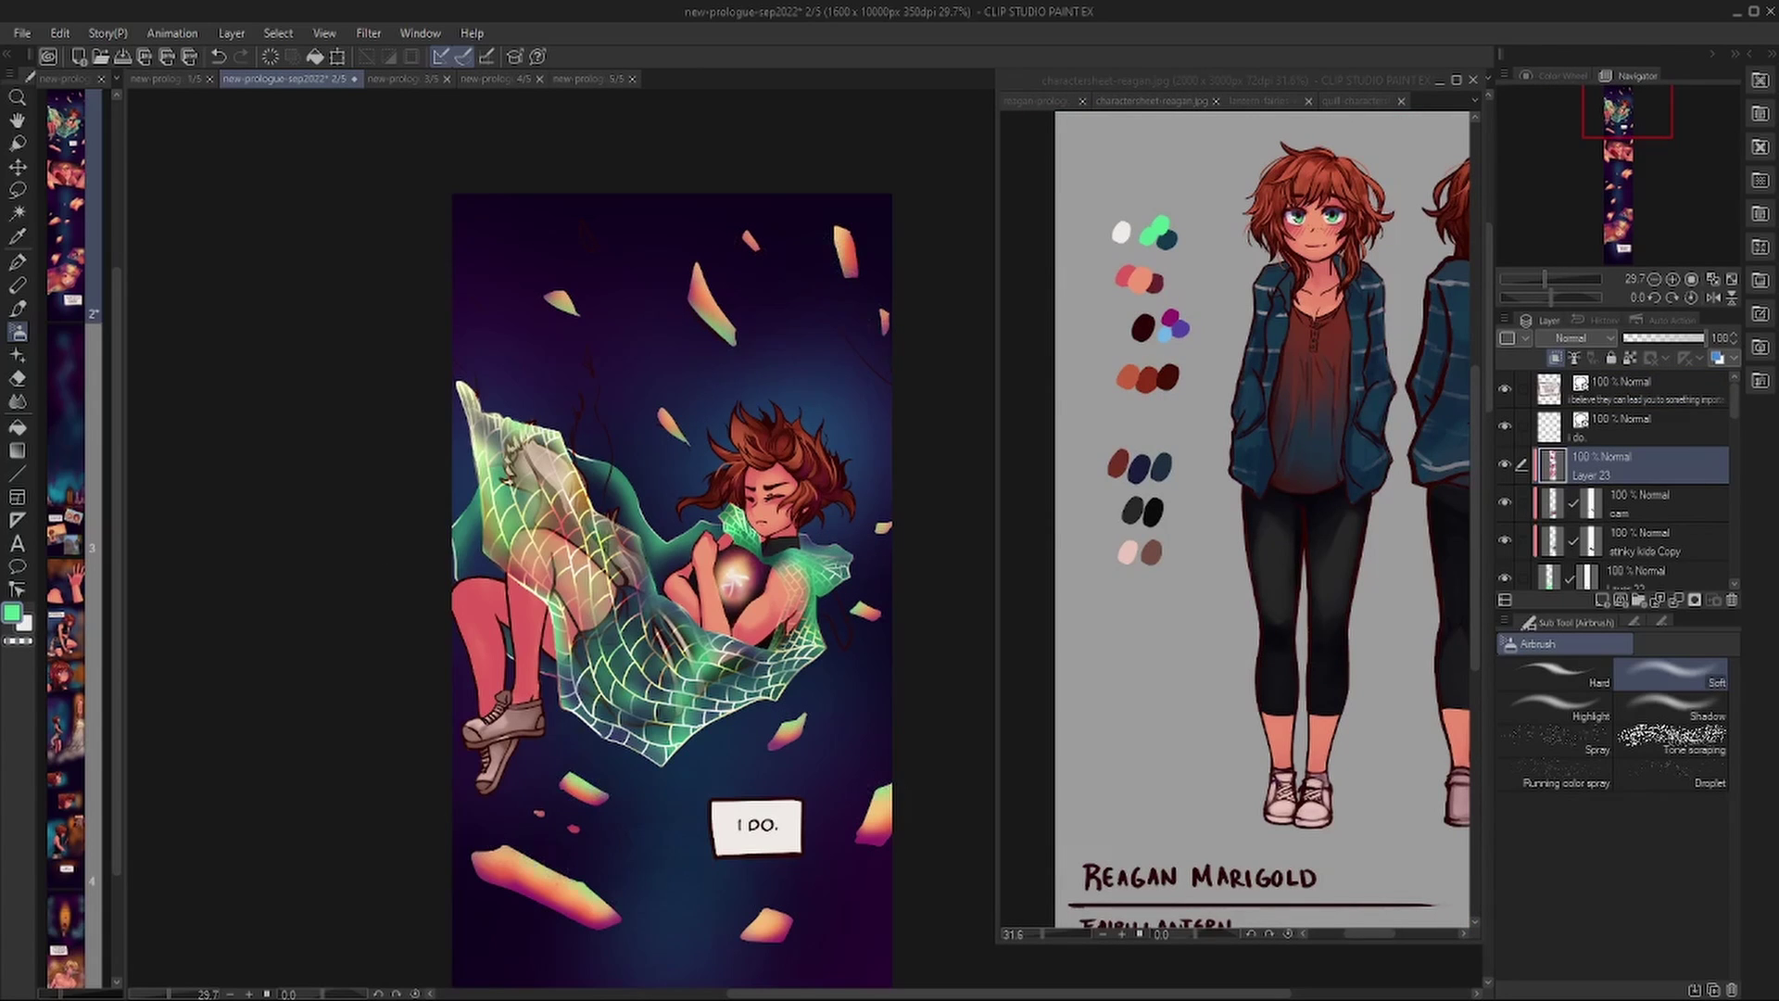
pyautogui.scroll(-13, 473, 919)
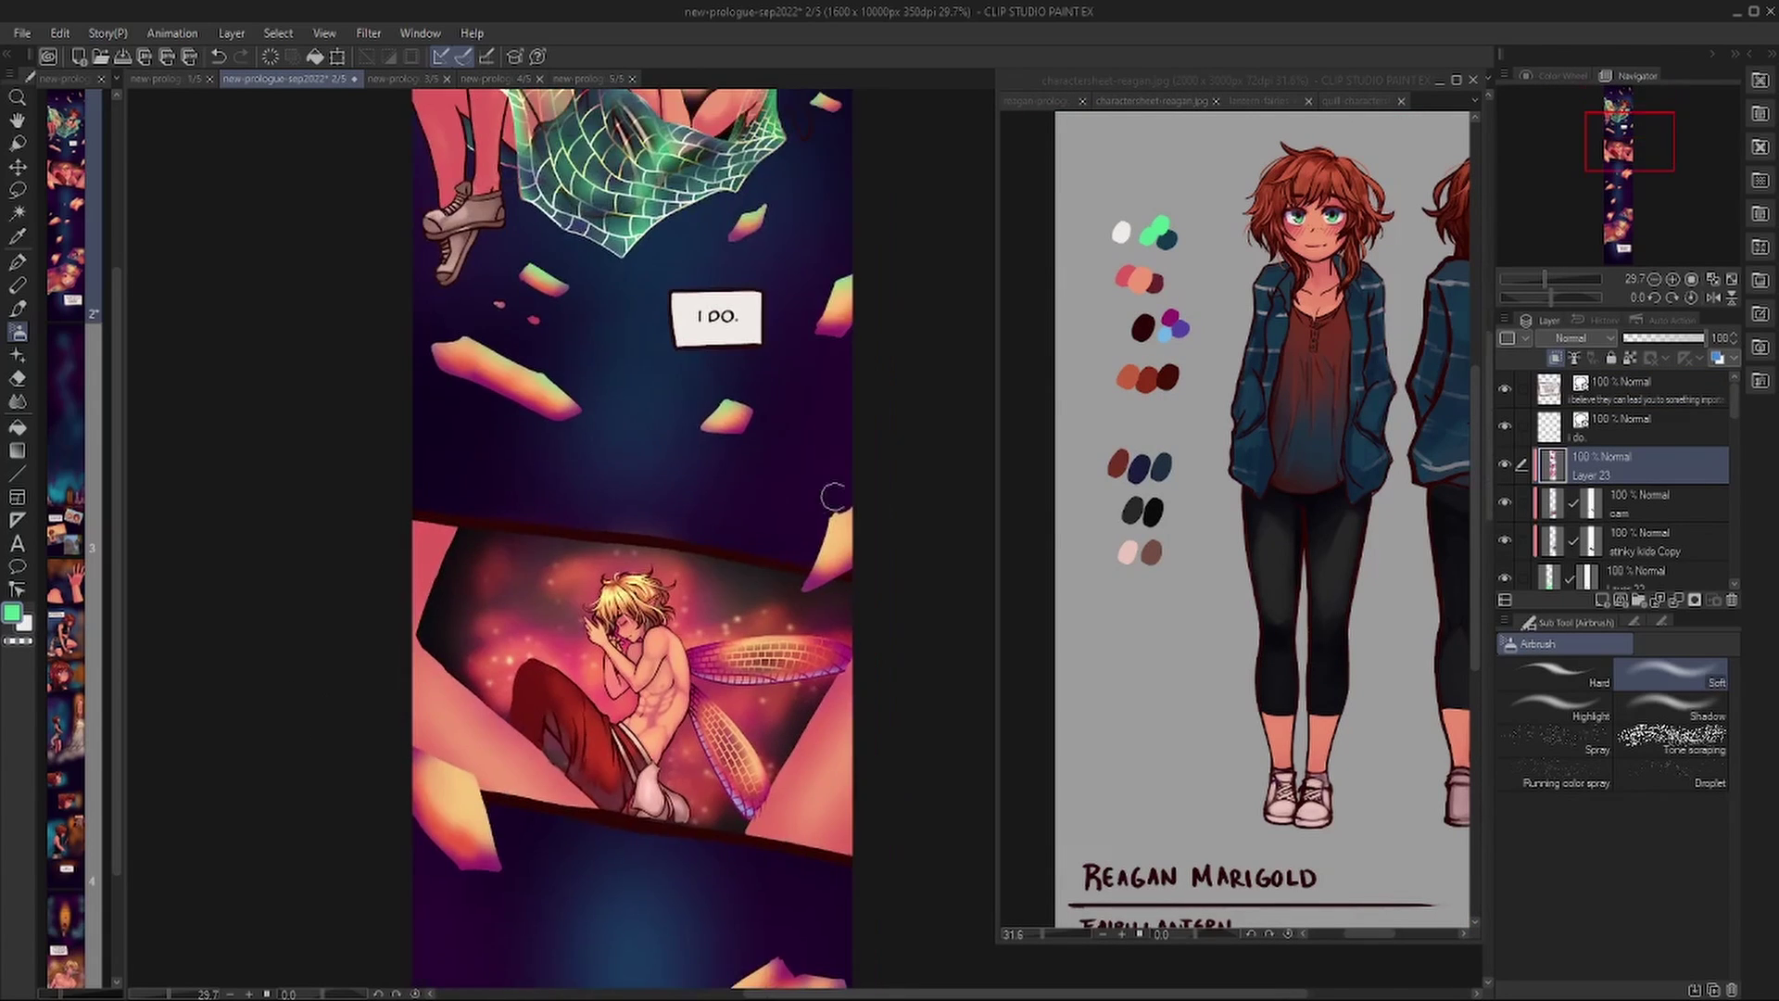
pyautogui.scroll(-7, 455, 679)
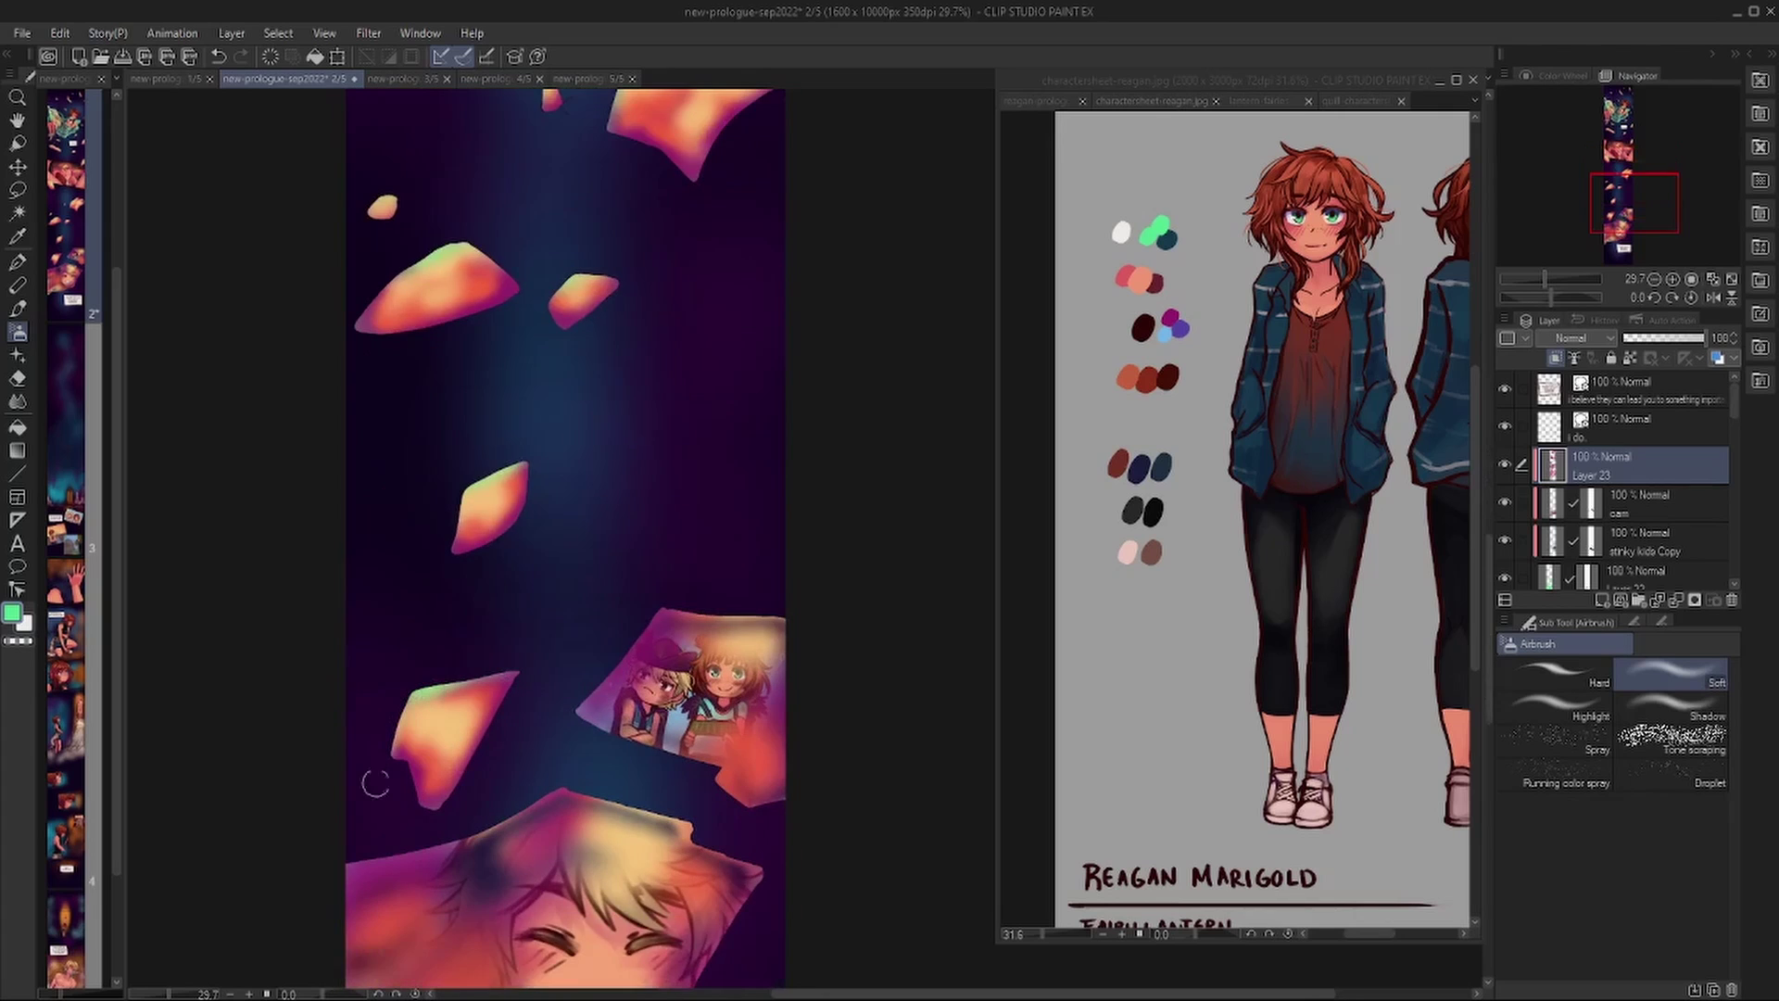
pyautogui.scroll(-4, 211, 529)
pyautogui.scroll(17, 211, 528)
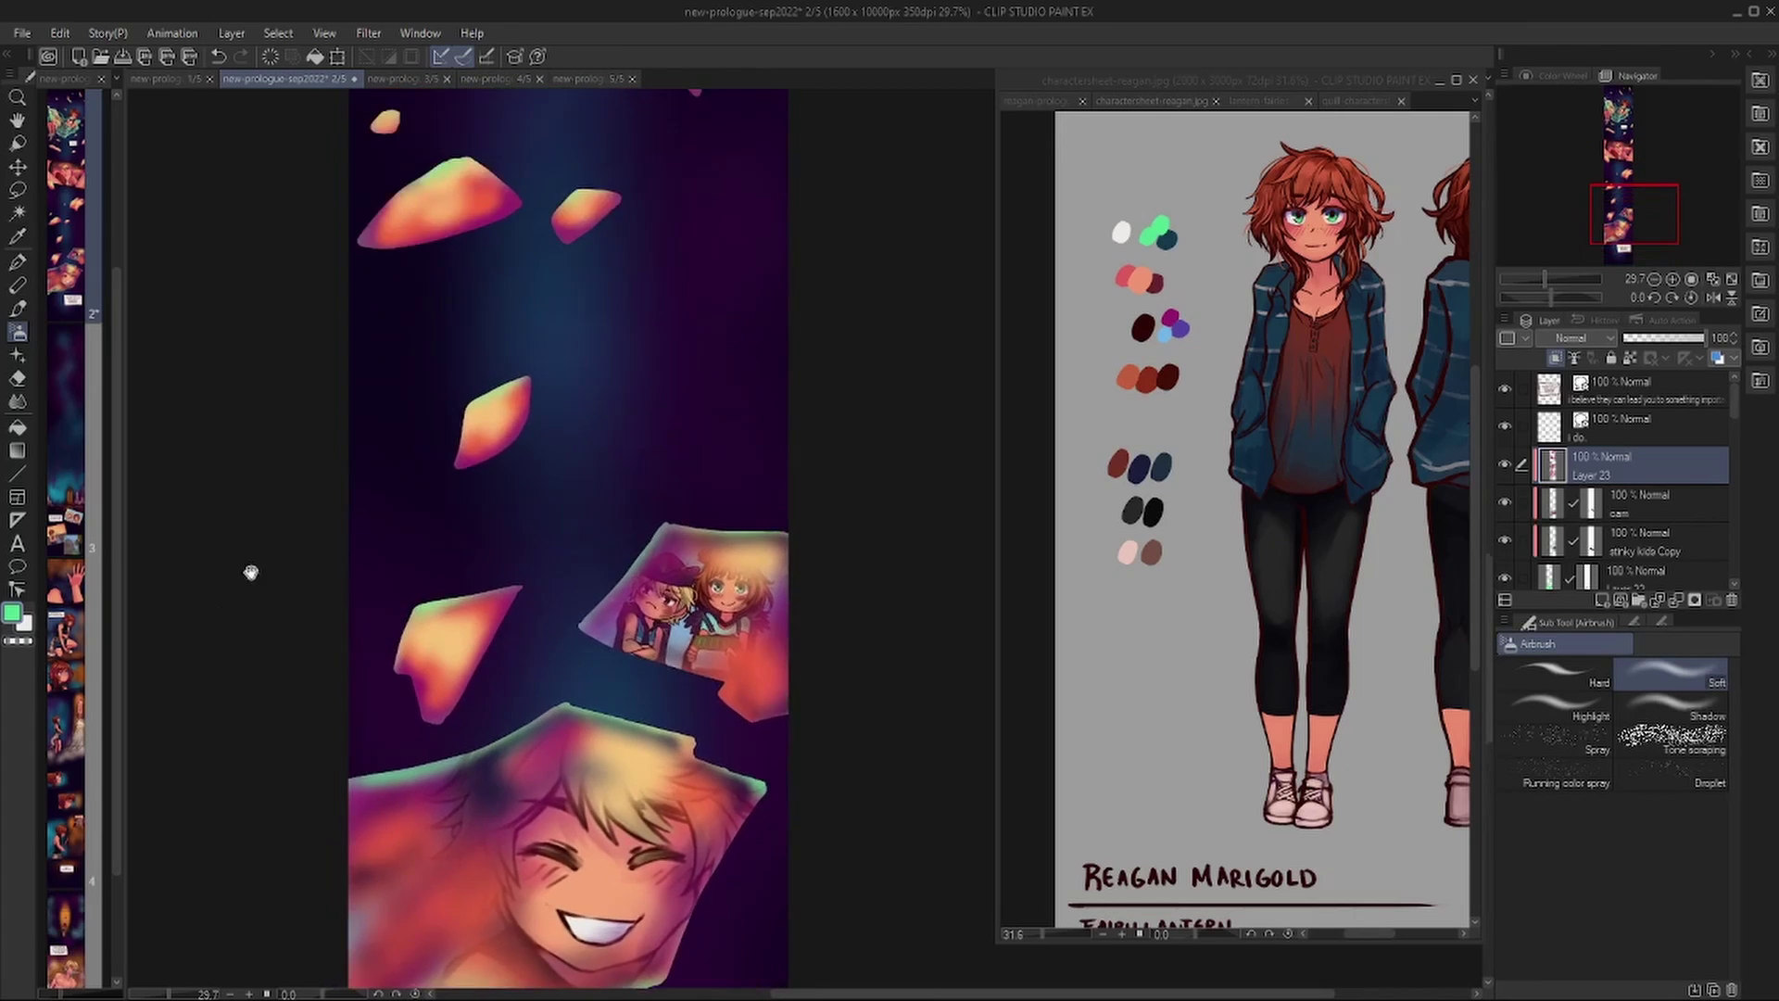
# Sample the light blue from the fairy's character sheet, airbrush it on the shard edges and save page 2.
pyautogui.click(1358, 100)
pyautogui.scroll(-10, 774, 556)
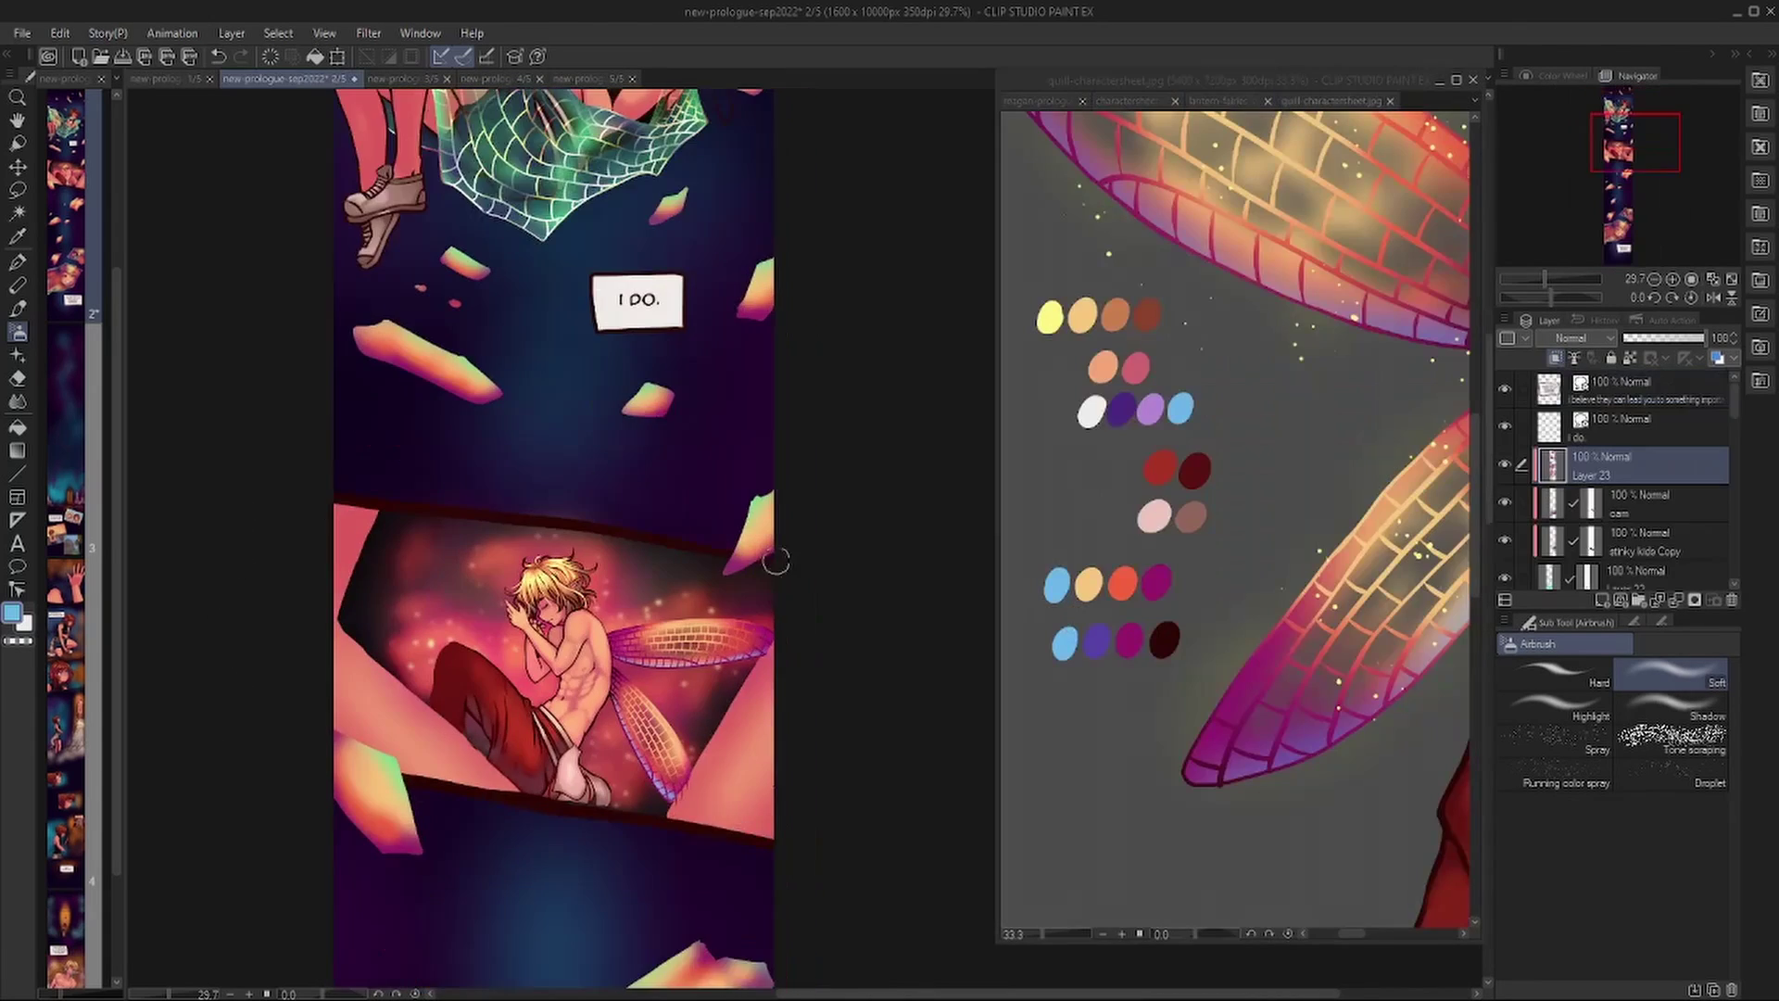
pyautogui.scroll(-10, 299, 604)
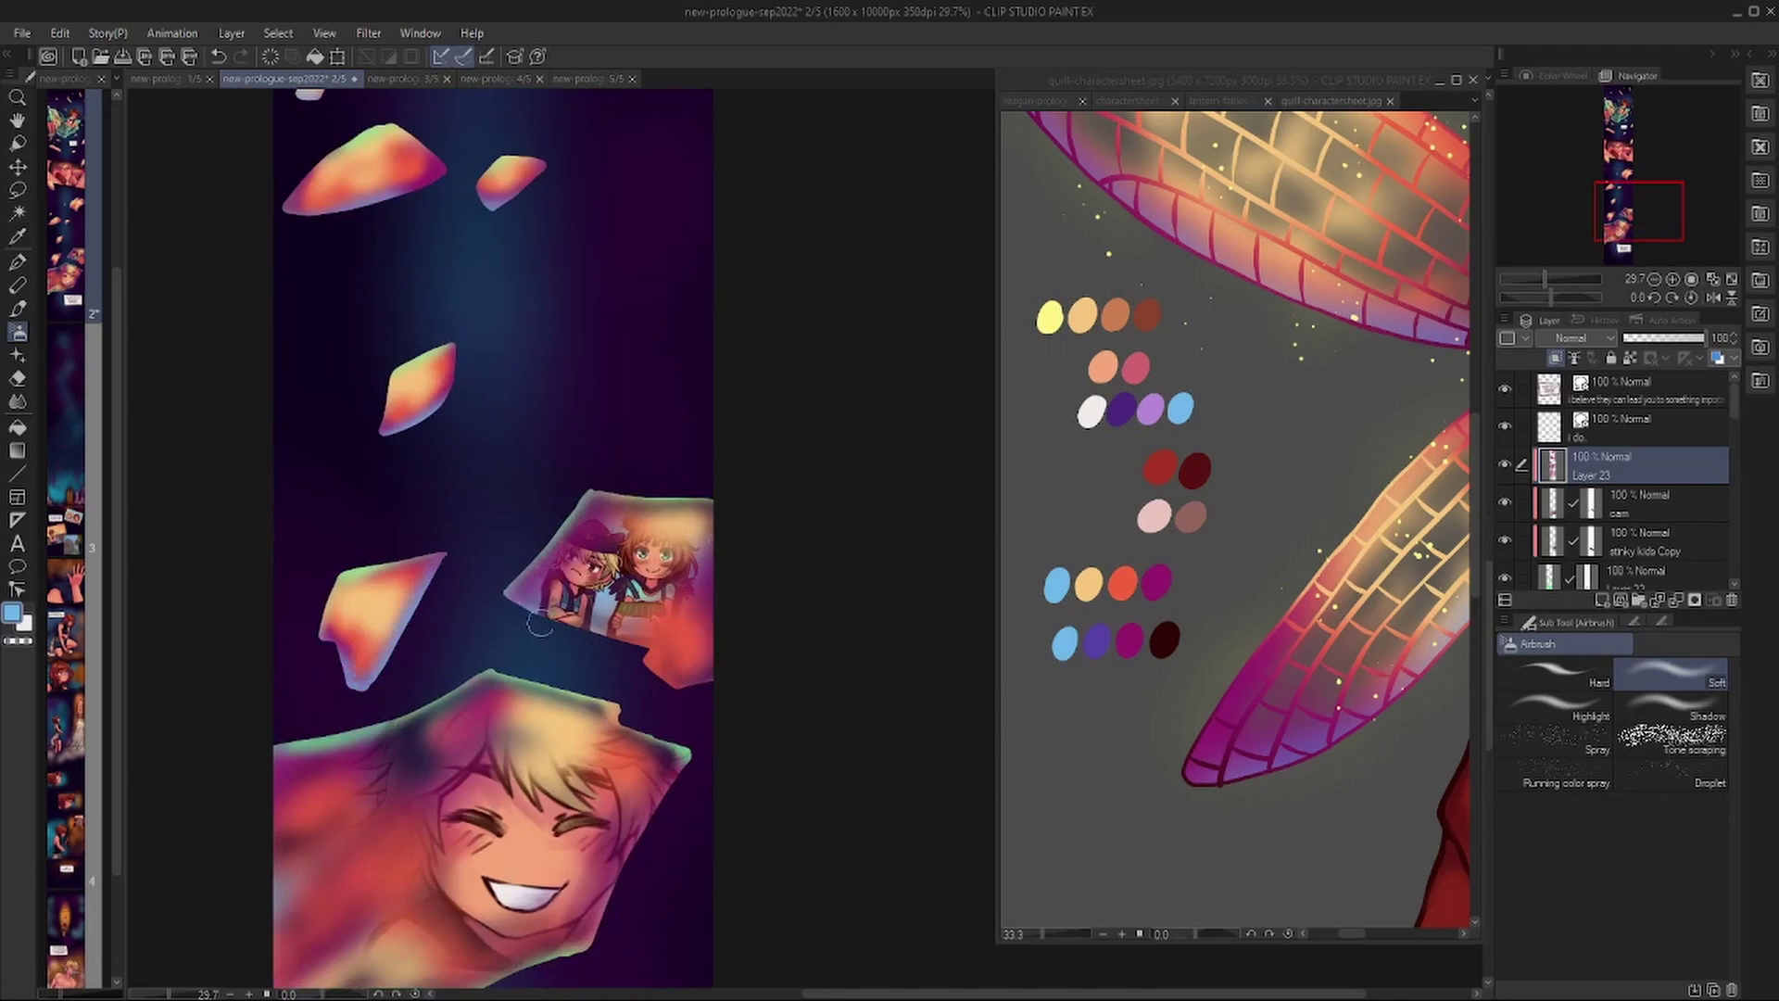
pyautogui.scroll(3, 209, 631)
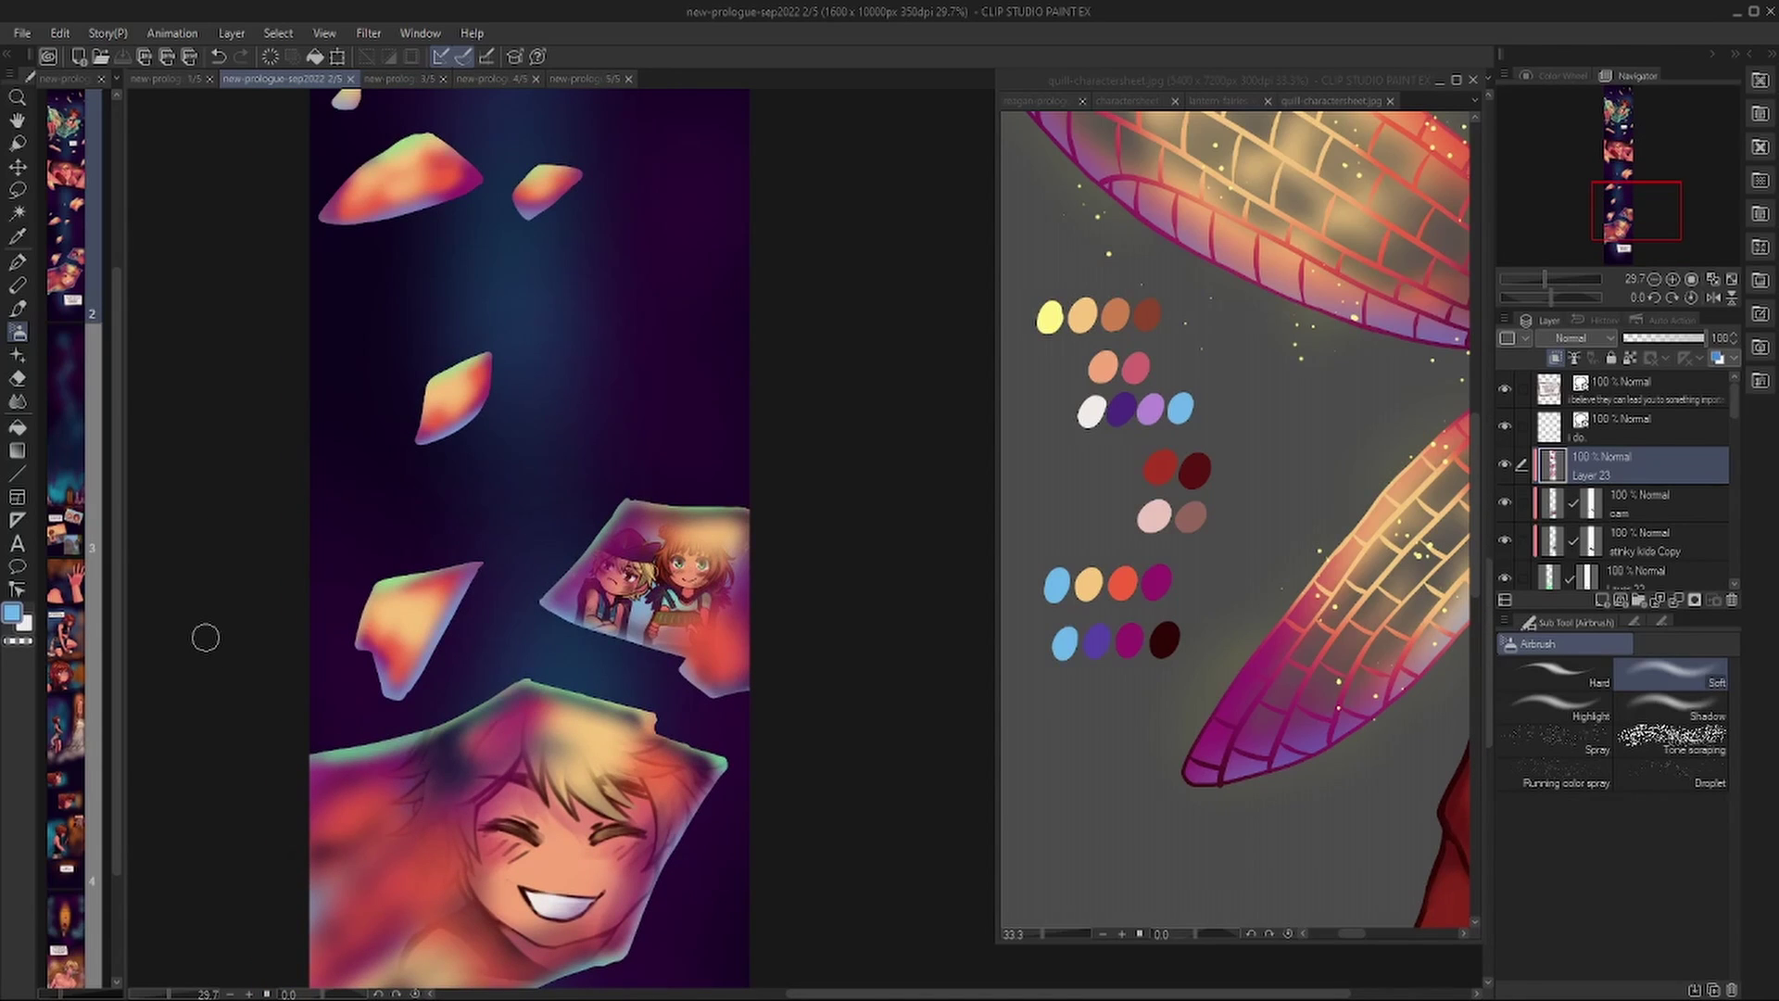
# Fade the centres of the shards around the falling redhead with a transparent soft airbrush on Layer 22's mask.
pyautogui.scroll(5, 286, 285)
pyautogui.scroll(-2, 371, 278)
pyautogui.scroll(1, 575, 269)
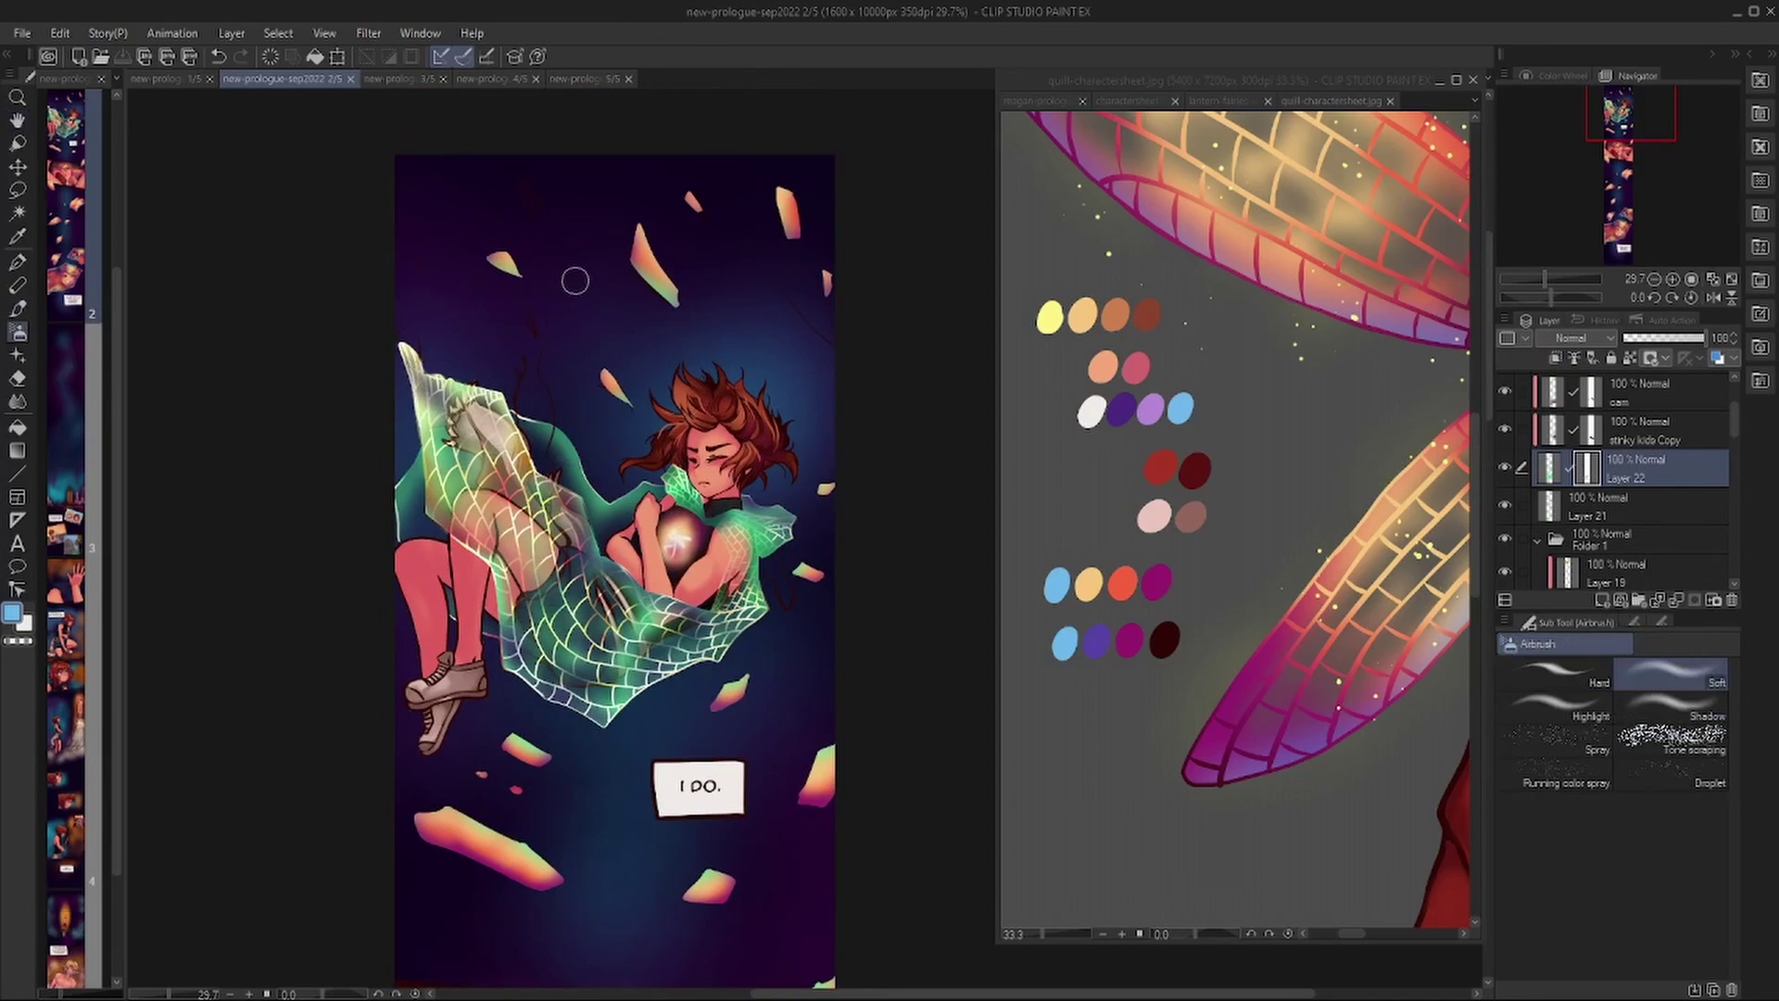
pyautogui.scroll(3, 434, 348)
pyautogui.moveTo(433, 349); pyautogui.dragTo(300, 519)
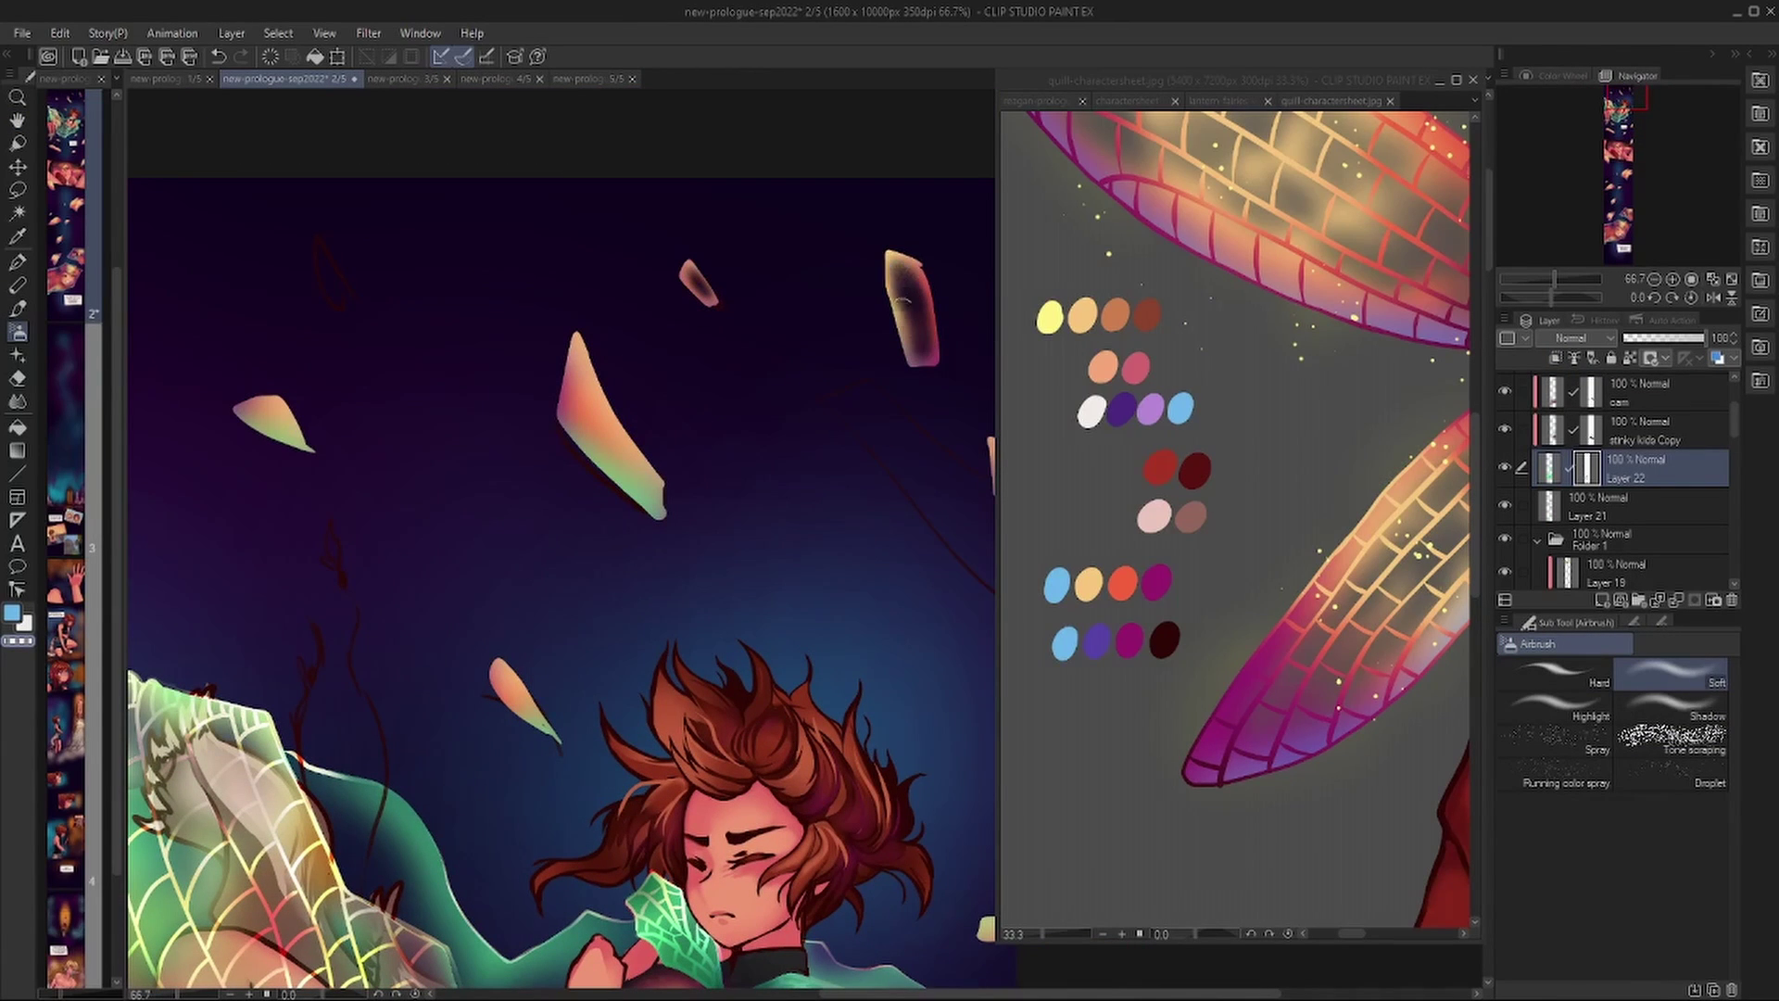
pyautogui.scroll(-5, 278, 428)
pyautogui.hscroll(3, 626, 656)
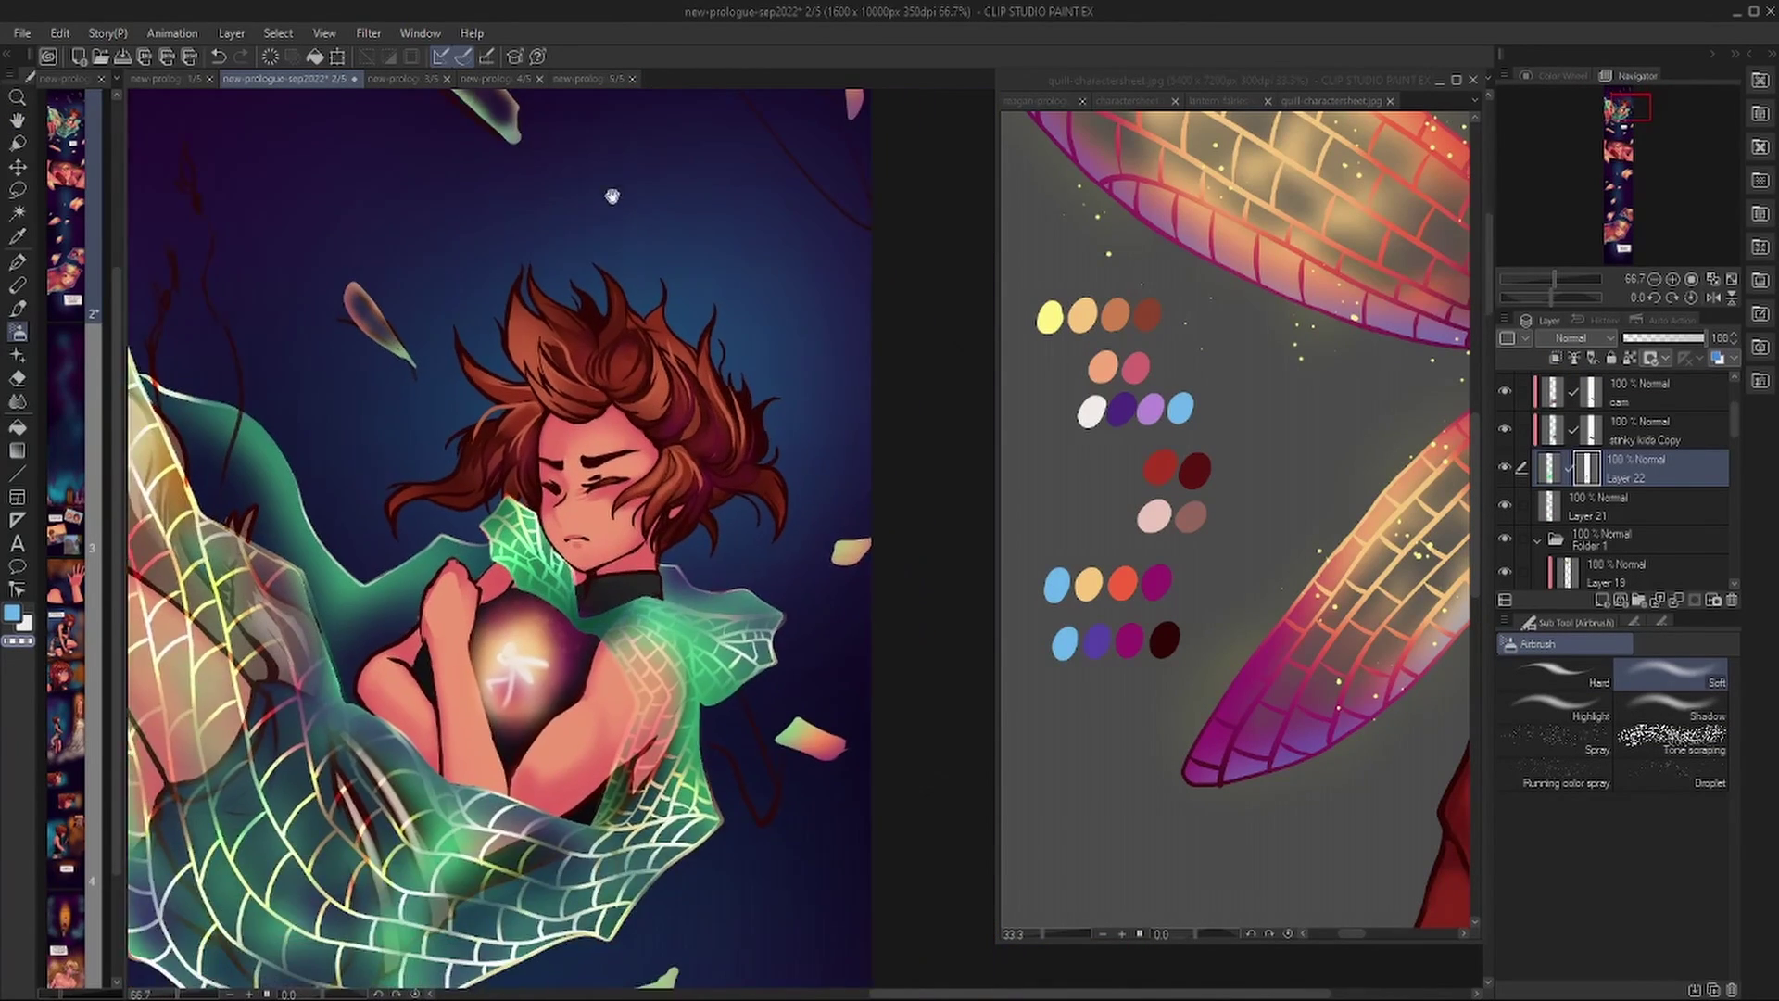
pyautogui.scroll(-5, 626, 656)
pyautogui.hscroll(-1, 839, 651)
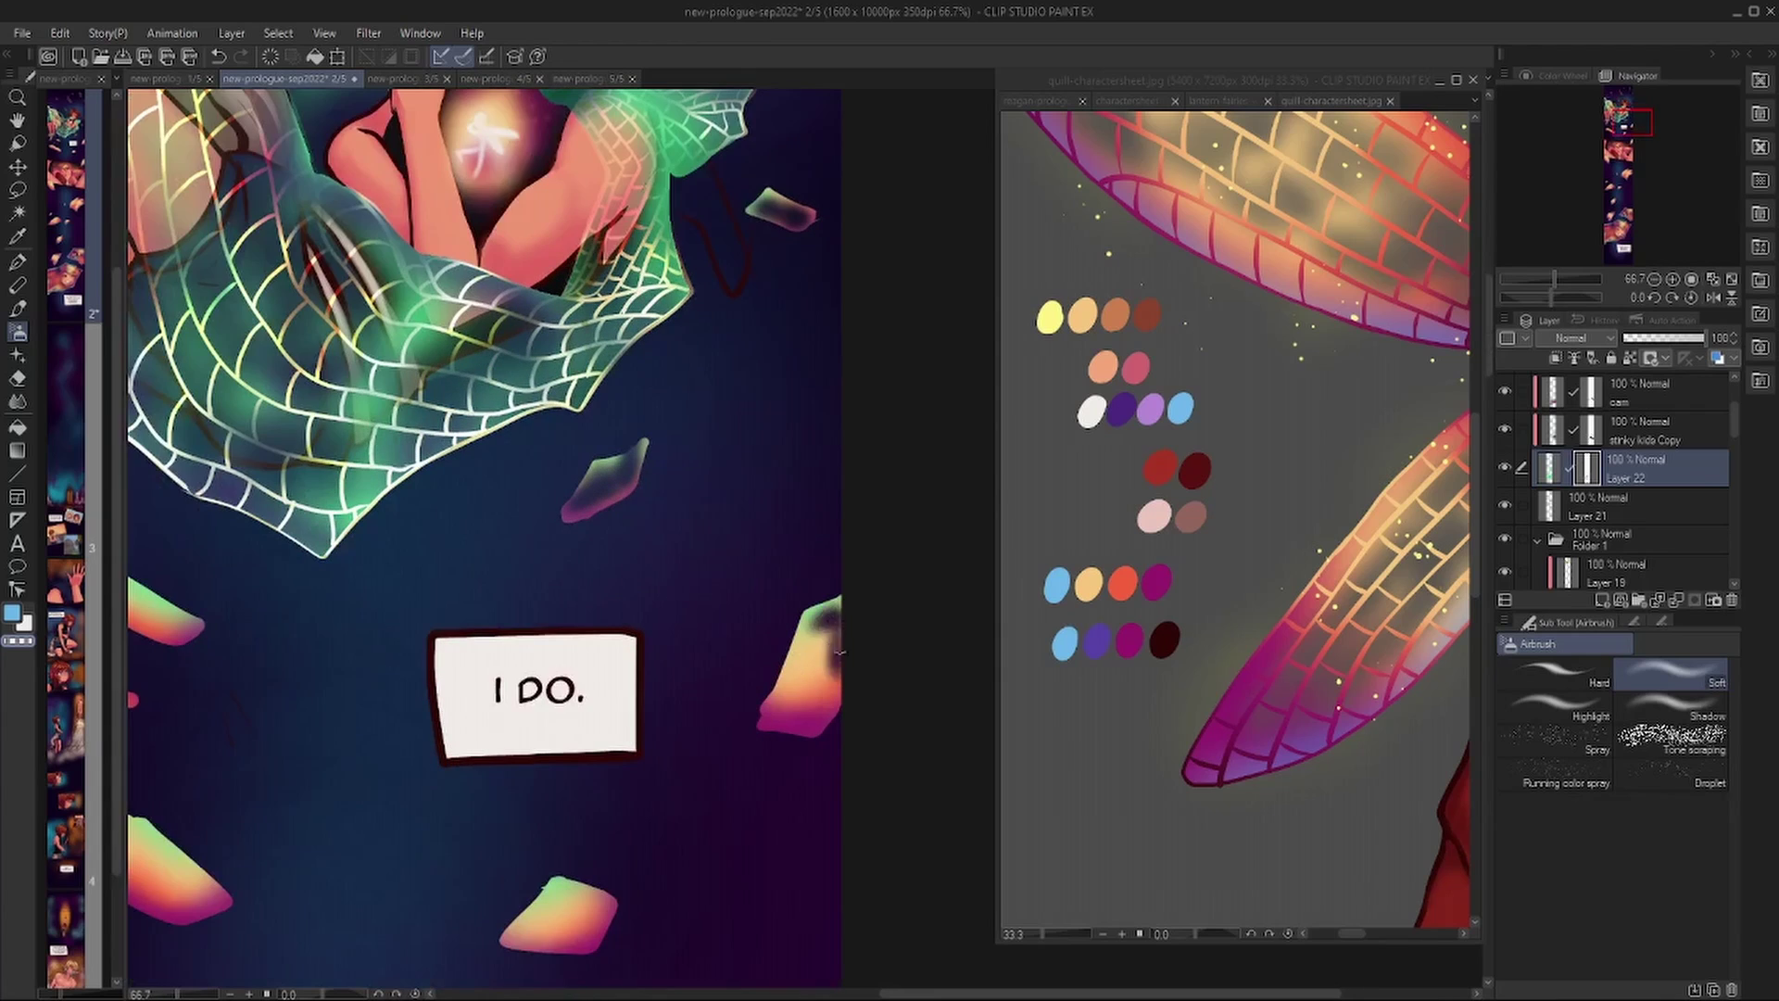
# Fade the centres of the shards around and below the "I DO." caption on the same layer mask.
pyautogui.scroll(-2, 797, 645)
pyautogui.hscroll(-2, 331, 432)
pyautogui.scroll(-2, 202, 481)
pyautogui.hscroll(-1, 202, 481)
pyautogui.moveTo(482, 575)
pyautogui.mouseDown()
pyautogui.moveTo(241, 435)
pyautogui.moveTo(417, 575)
pyautogui.mouseUp()
pyautogui.scroll(-1, 417, 574)
pyautogui.hscroll(2, 417, 575)
pyautogui.moveTo(658, 496)
pyautogui.mouseDown()
pyautogui.moveTo(732, 482)
pyautogui.moveTo(758, 580)
pyautogui.mouseUp()
# Fade the centres of the shards beside and below the sleeping fairy panel on Layer 22's mask.
pyautogui.scroll(-3, 732, 482)
pyautogui.hscroll(2, 732, 482)
pyautogui.scroll(-5, 851, 420)
pyautogui.hscroll(-4, 851, 420)
pyautogui.moveTo(417, 482)
pyautogui.mouseDown()
pyautogui.moveTo(269, 612)
pyautogui.moveTo(445, 713)
pyautogui.moveTo(306, 648)
pyautogui.mouseUp()
pyautogui.scroll(-4, 408, 540)
pyautogui.hscroll(2, 408, 539)
pyautogui.moveTo(787, 407)
pyautogui.mouseDown()
pyautogui.moveTo(572, 560)
pyautogui.moveTo(436, 501)
pyautogui.moveTo(296, 574)
pyautogui.mouseUp()
# Fade the centres of the loose shards above the memory shard with the two kids.
pyautogui.scroll(-4, 373, 461)
pyautogui.scroll(-2, 512, 580)
pyautogui.hscroll(-4, 512, 580)
pyautogui.scroll(-4, 329, 325)
pyautogui.scroll(-4, 556, 463)
pyautogui.hscroll(3, 556, 464)
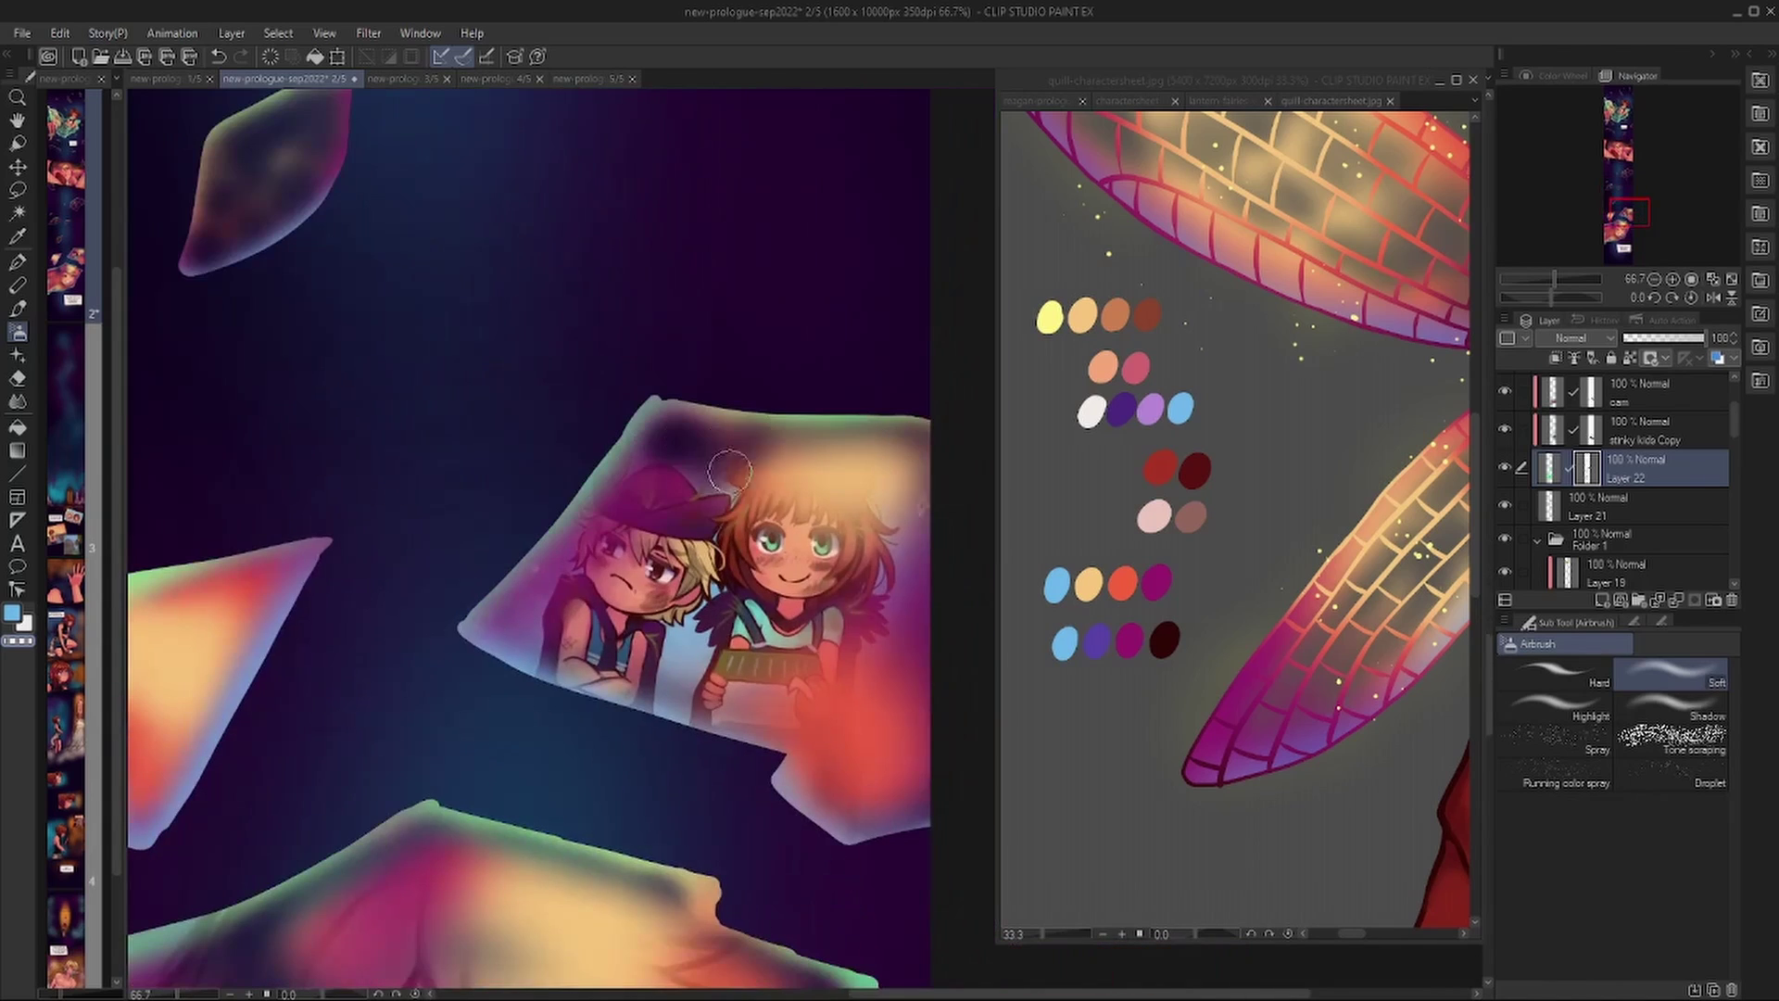
# Airbrush Layer 22's mask around the two kids and the grinning face to fade their memory shards.
pyautogui.moveTo(769, 463)
pyautogui.mouseDown()
pyautogui.moveTo(880, 705)
pyautogui.moveTo(695, 491)
pyautogui.moveTo(603, 602)
pyautogui.mouseUp()
pyautogui.scroll(-4, 602, 602)
pyautogui.moveTo(389, 370)
pyautogui.mouseDown()
pyautogui.moveTo(278, 445)
pyautogui.moveTo(318, 457)
pyautogui.mouseUp()
pyautogui.scroll(-4, 317, 456)
pyautogui.scroll(-2, 441, 219)
pyautogui.moveTo(389, 269)
pyautogui.mouseDown()
pyautogui.moveTo(371, 519)
pyautogui.moveTo(732, 241)
pyautogui.moveTo(306, 574)
pyautogui.mouseUp()
pyautogui.scroll(-3, 278, 282)
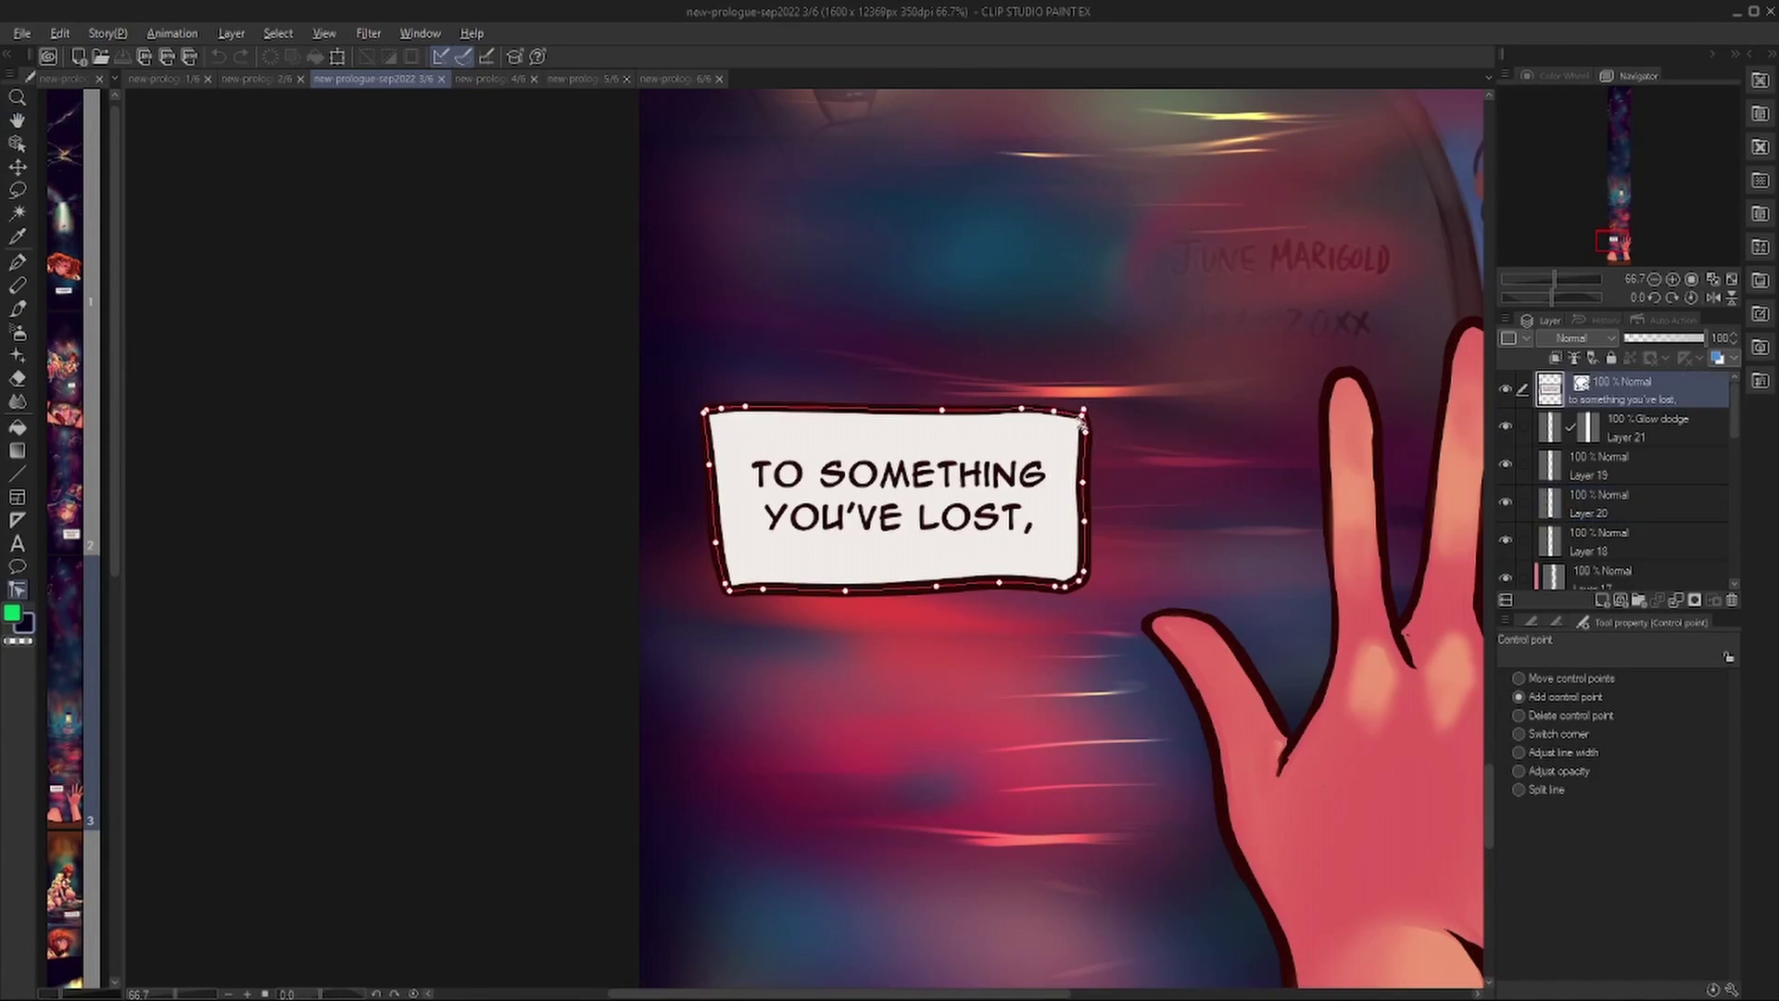
# Square off the corners of the "TO SOMETHING YOU'VE LOST," caption box on page 3.
pyautogui.click(1082, 421)
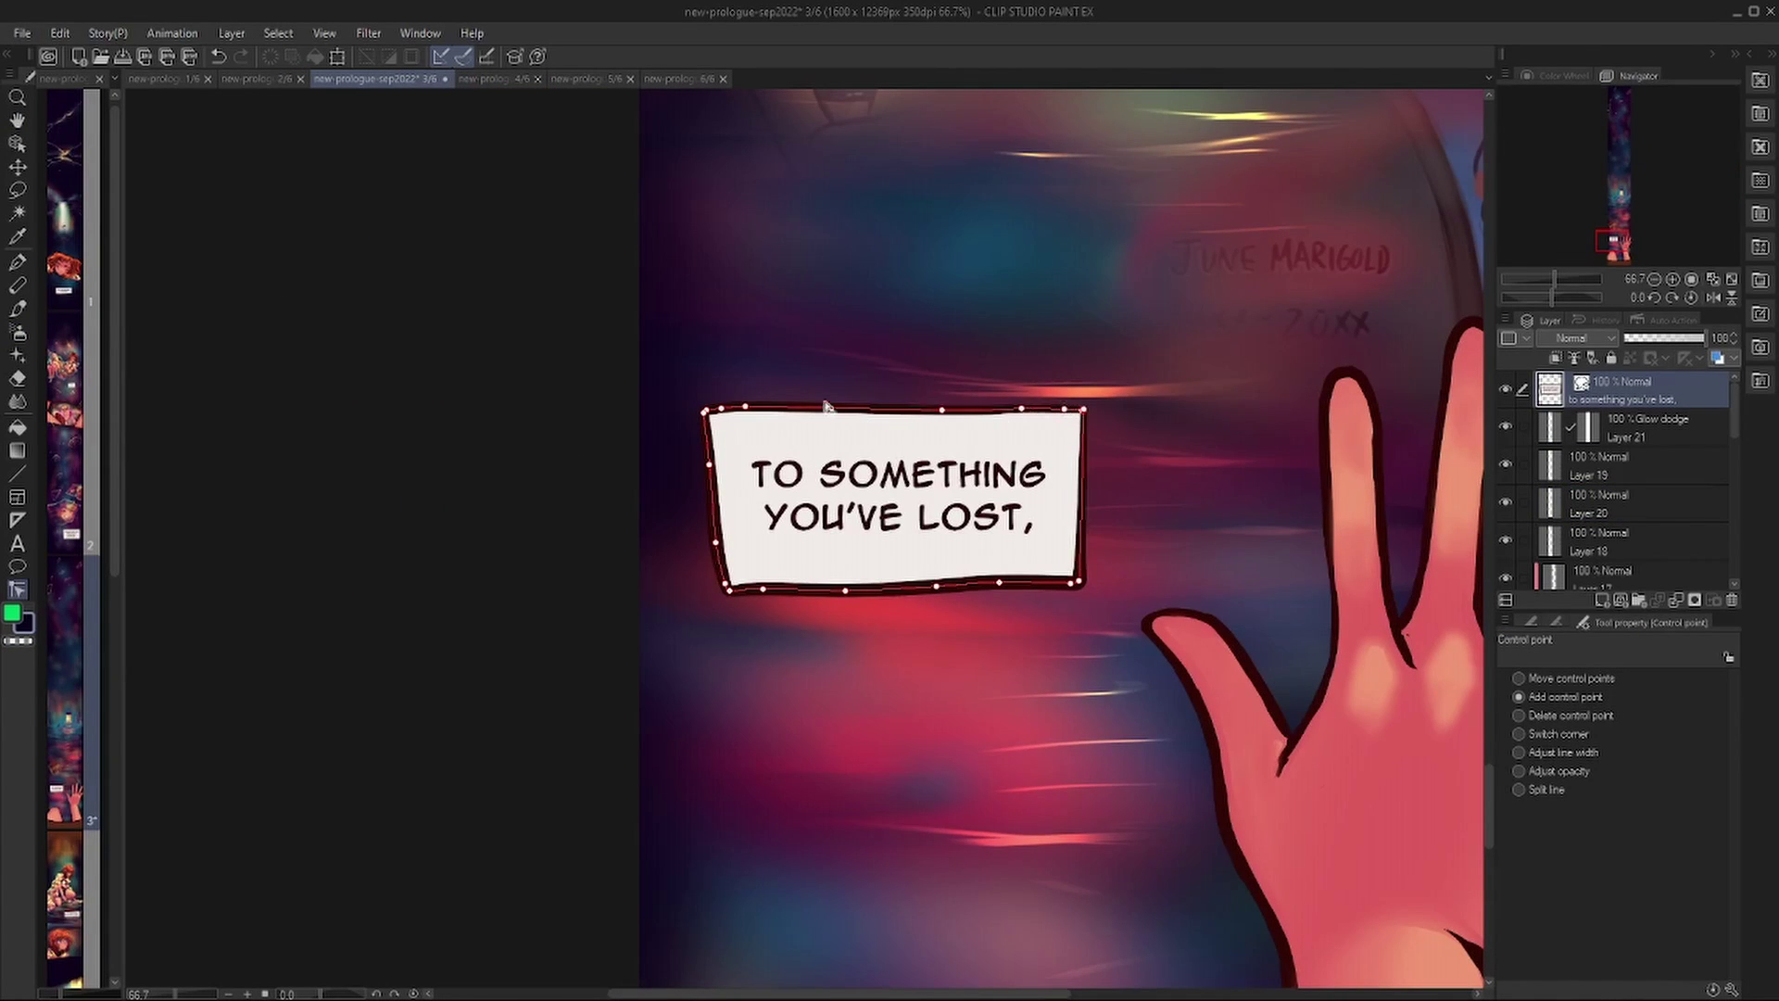
pyautogui.scroll(-4, 556, 554)
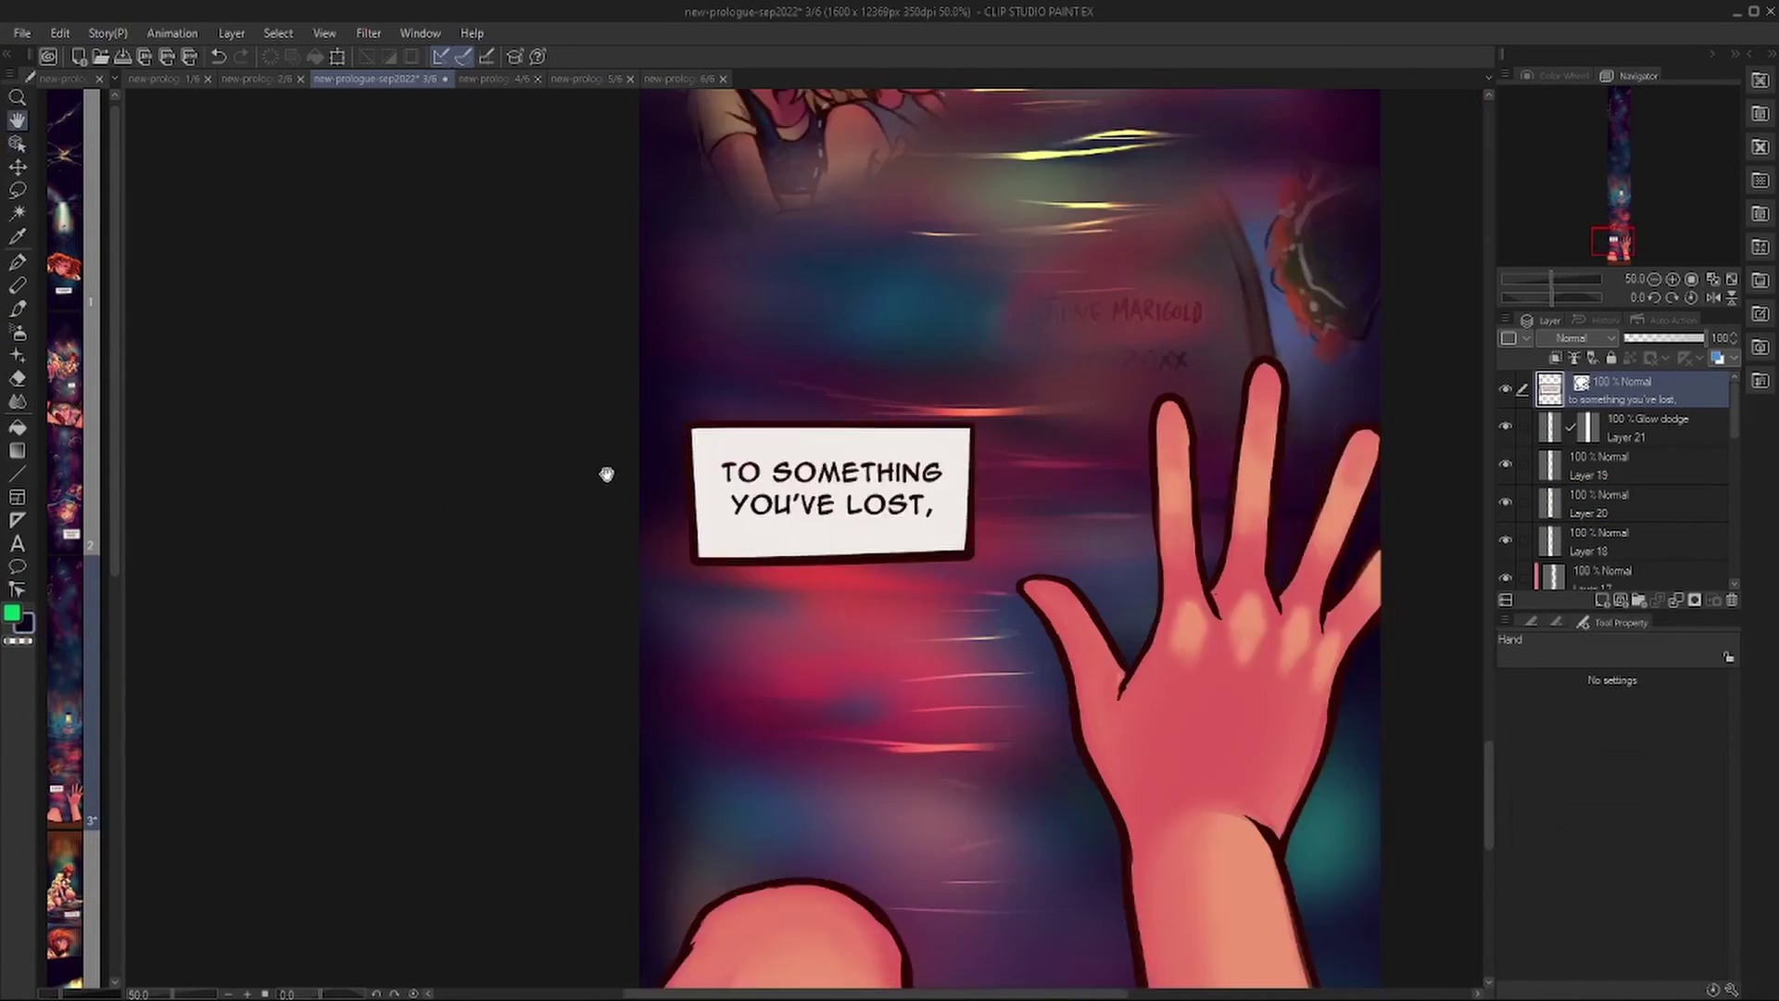
# Open page 4, widen the "TO SOMETHING YOU HOPE TO GAIN," caption box toward the left and square off its corners.
pyautogui.hotkey('ctrl', 'Tab')
pyautogui.scroll(5, 492, 234)
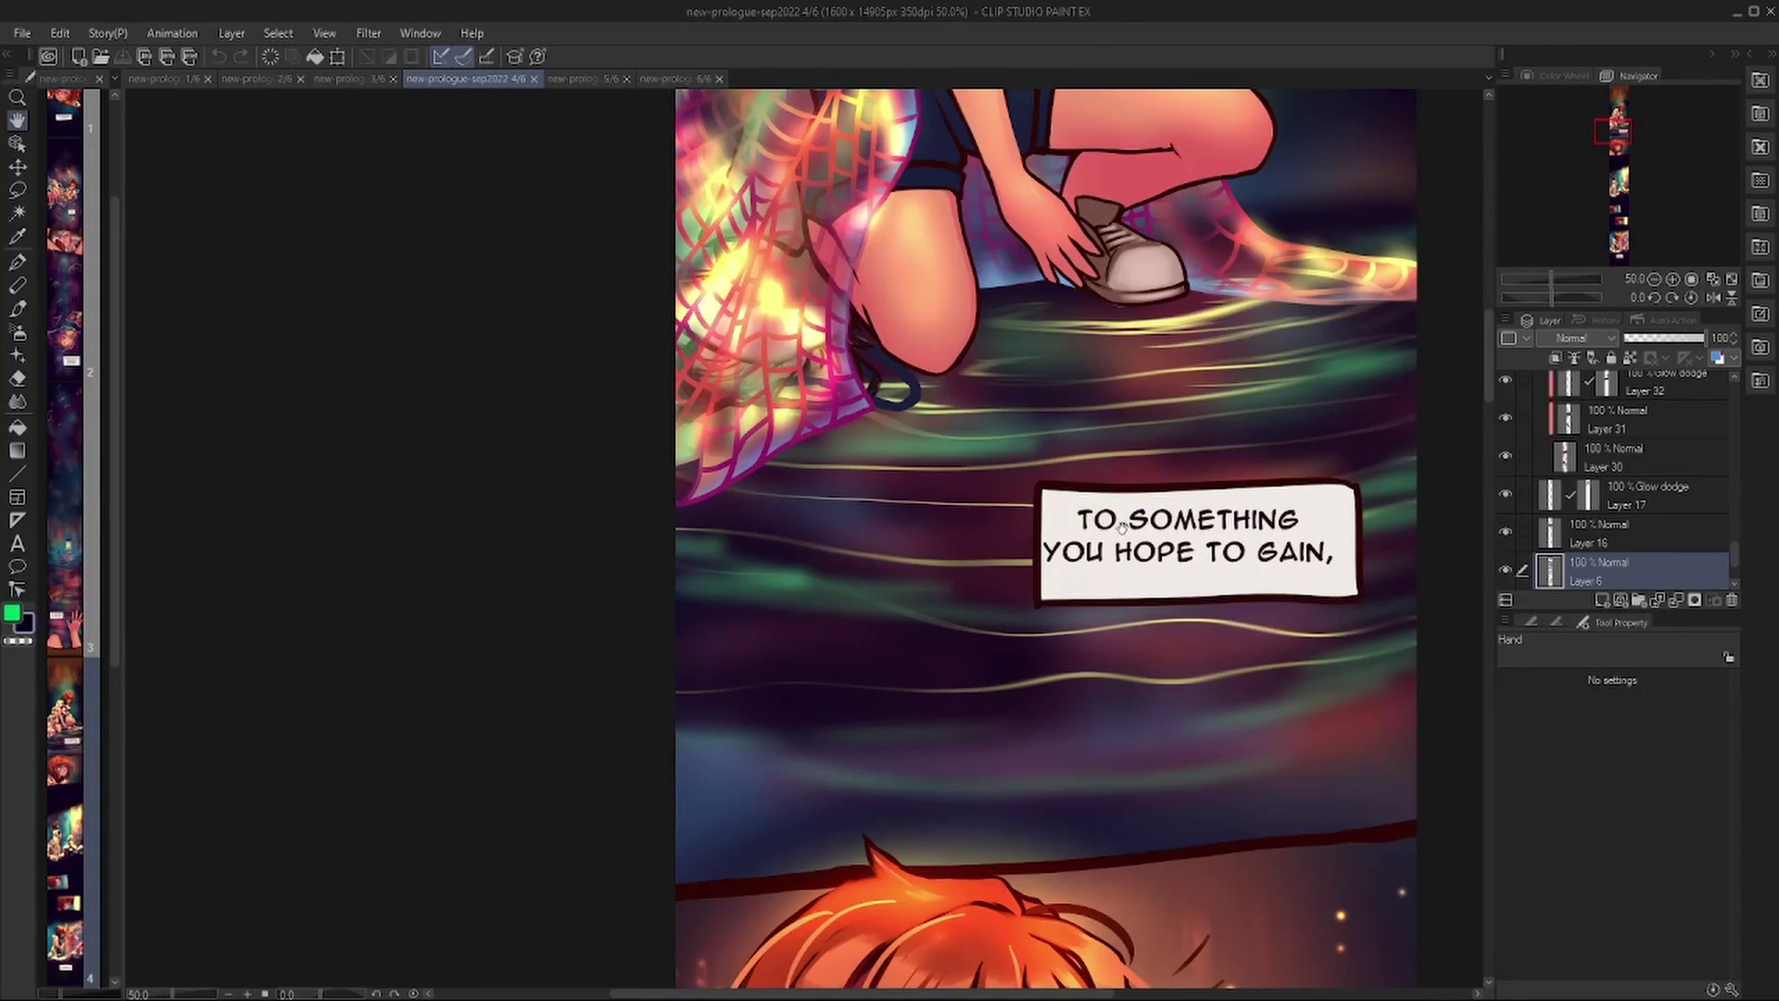
pyautogui.click(1353, 489)
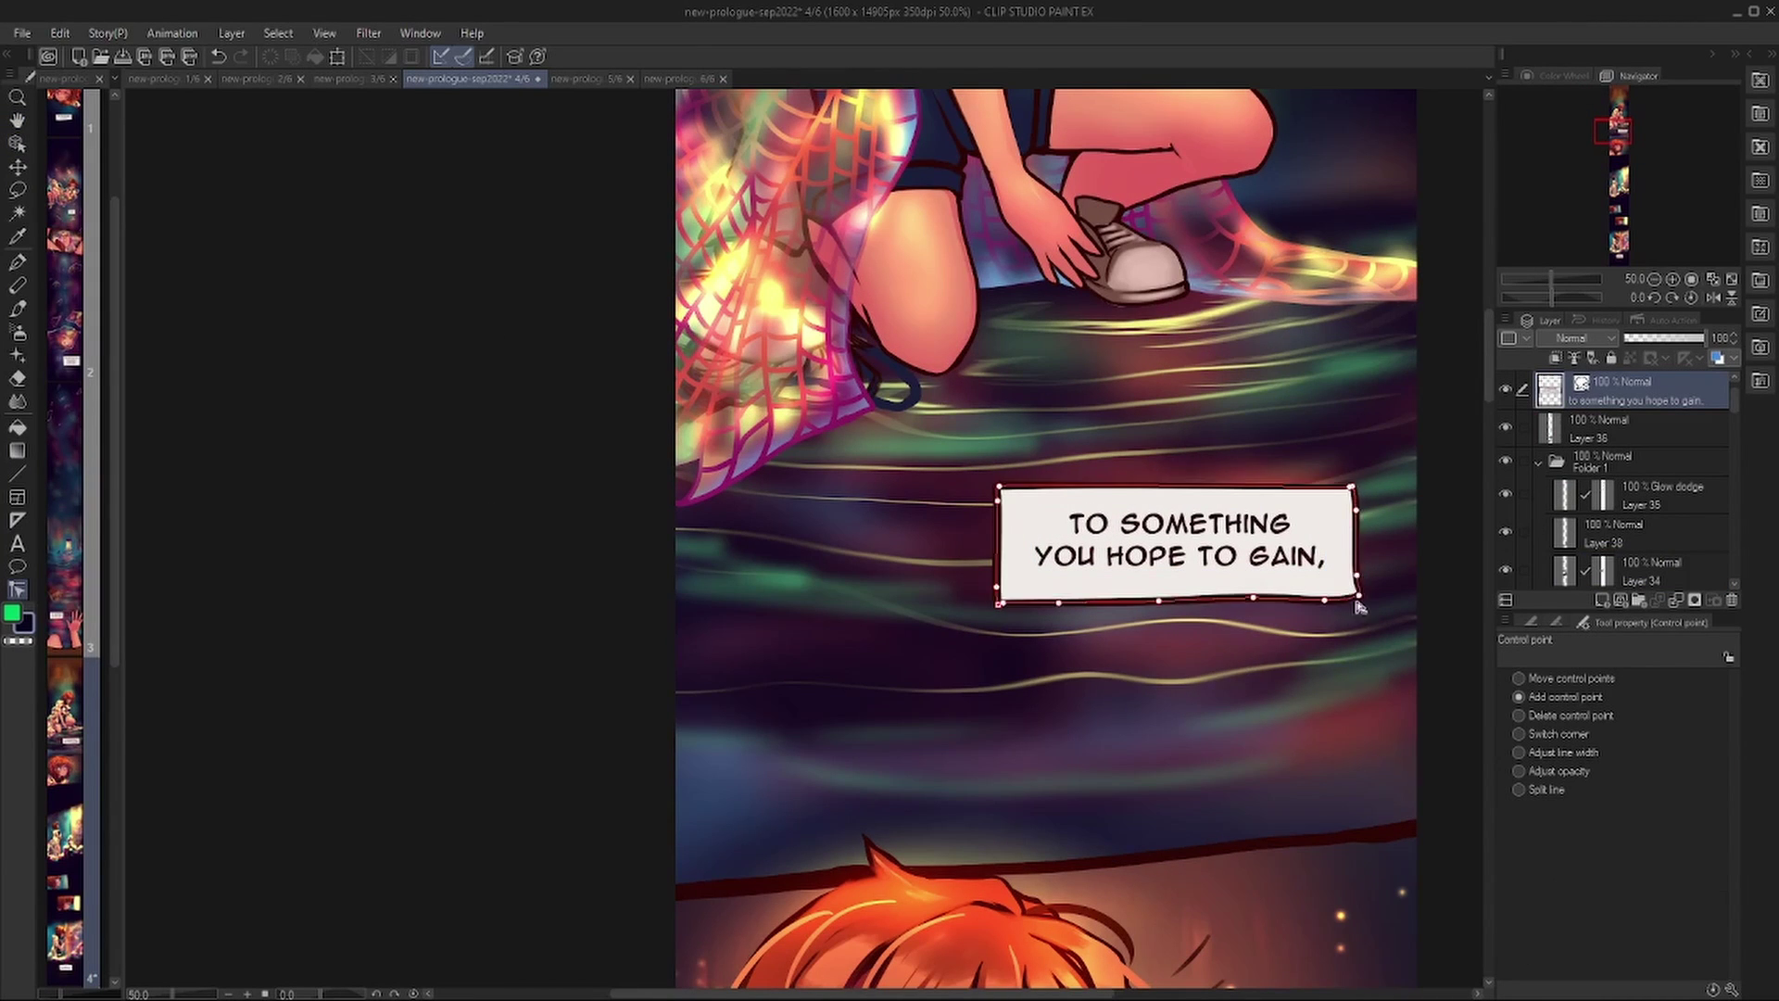
# Square off the "OR... SOMETIMES" caption box at the end of page 4 and save the page.
pyautogui.hotkey('alt', 'h')
pyautogui.click(650, 713)
pyautogui.press('o')
pyautogui.press('h')
pyautogui.moveTo(651, 713); pyautogui.dragTo(417, 352)
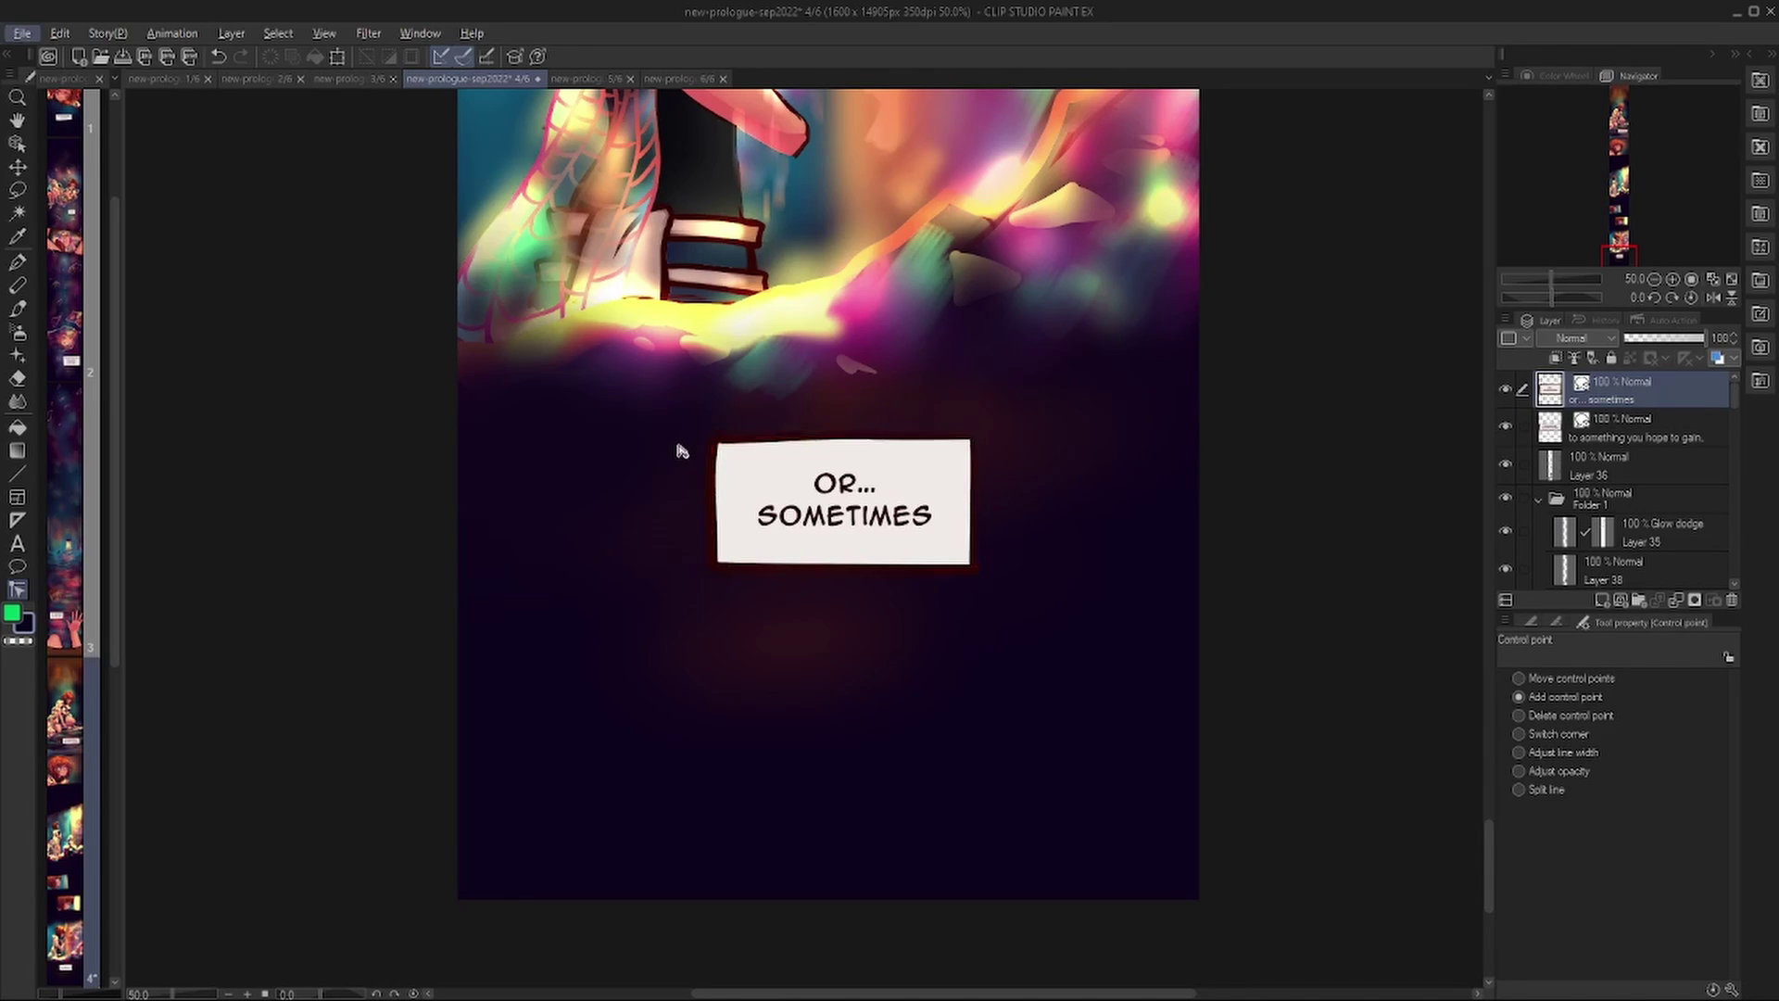
pyautogui.press('o')
pyautogui.hotkey('ctrl', 's')
# Open page 5 and square off the "THEY CAN LEAD YOU TO SOMETHING YOU DIDN'T KNOW YOU NEEDED." caption box.
pyautogui.click(568, 78)
pyautogui.press('h')
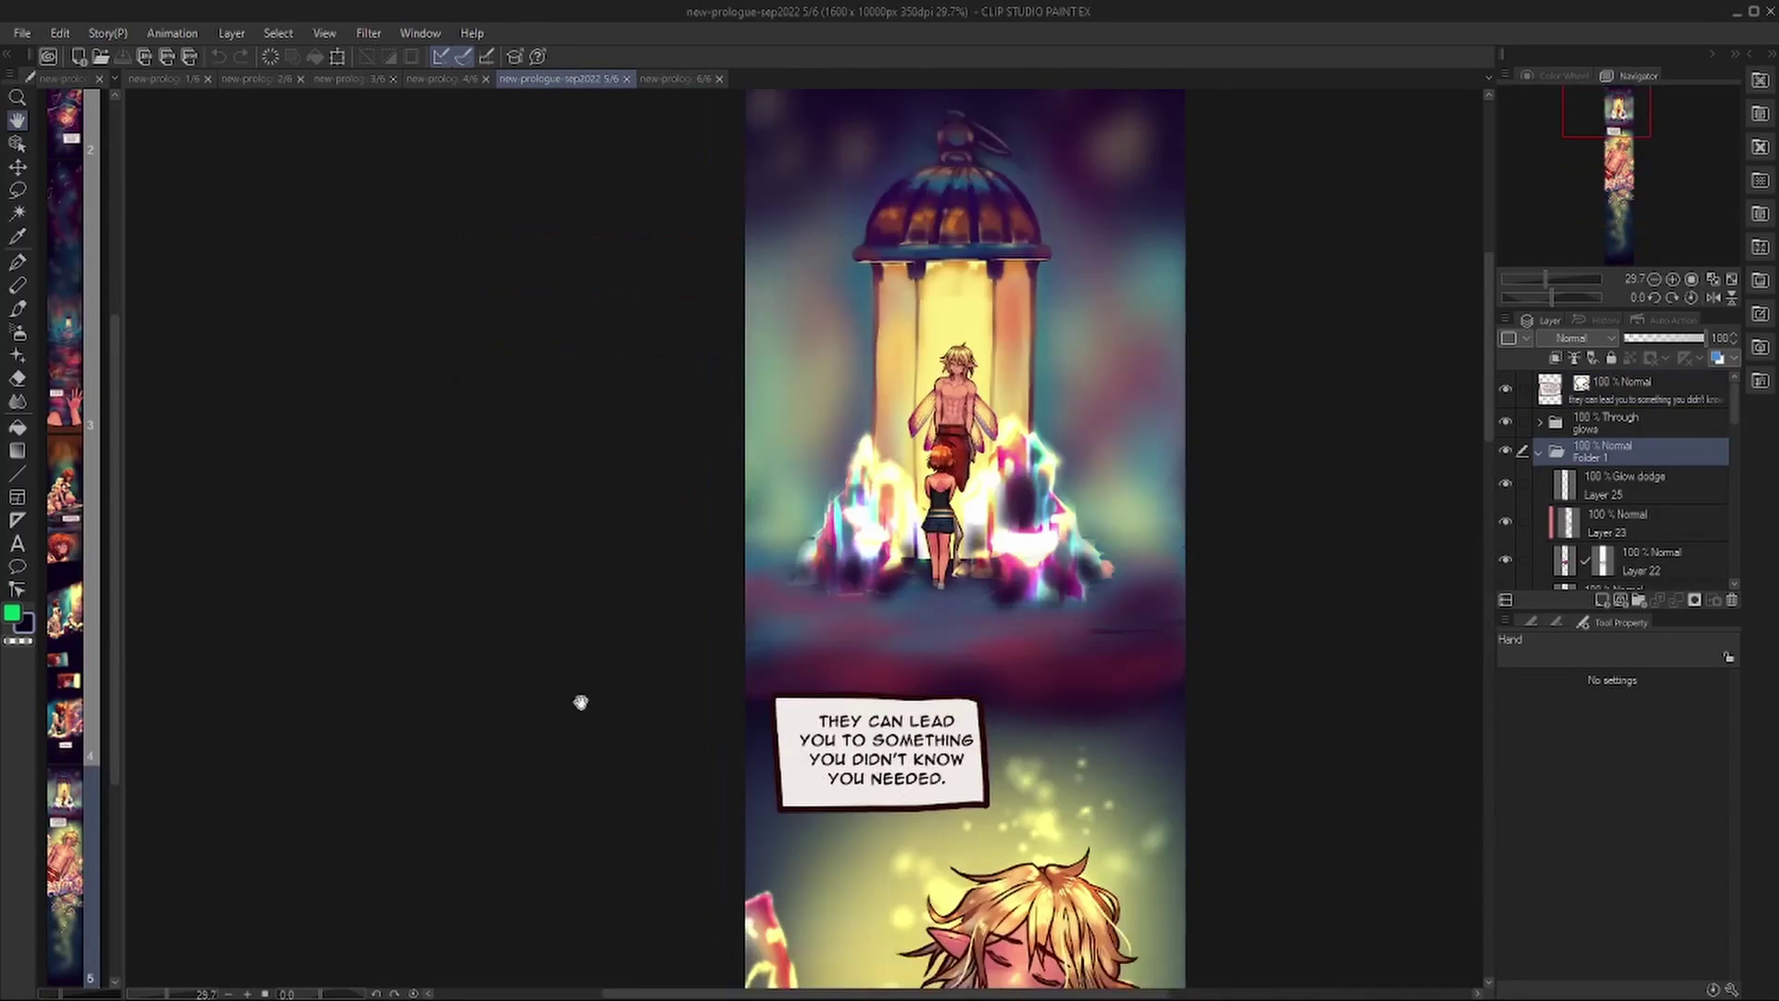
pyautogui.scroll(-3, 580, 702)
pyautogui.scroll(2, 564, 722)
pyautogui.press('y')
pyautogui.click(1040, 556)
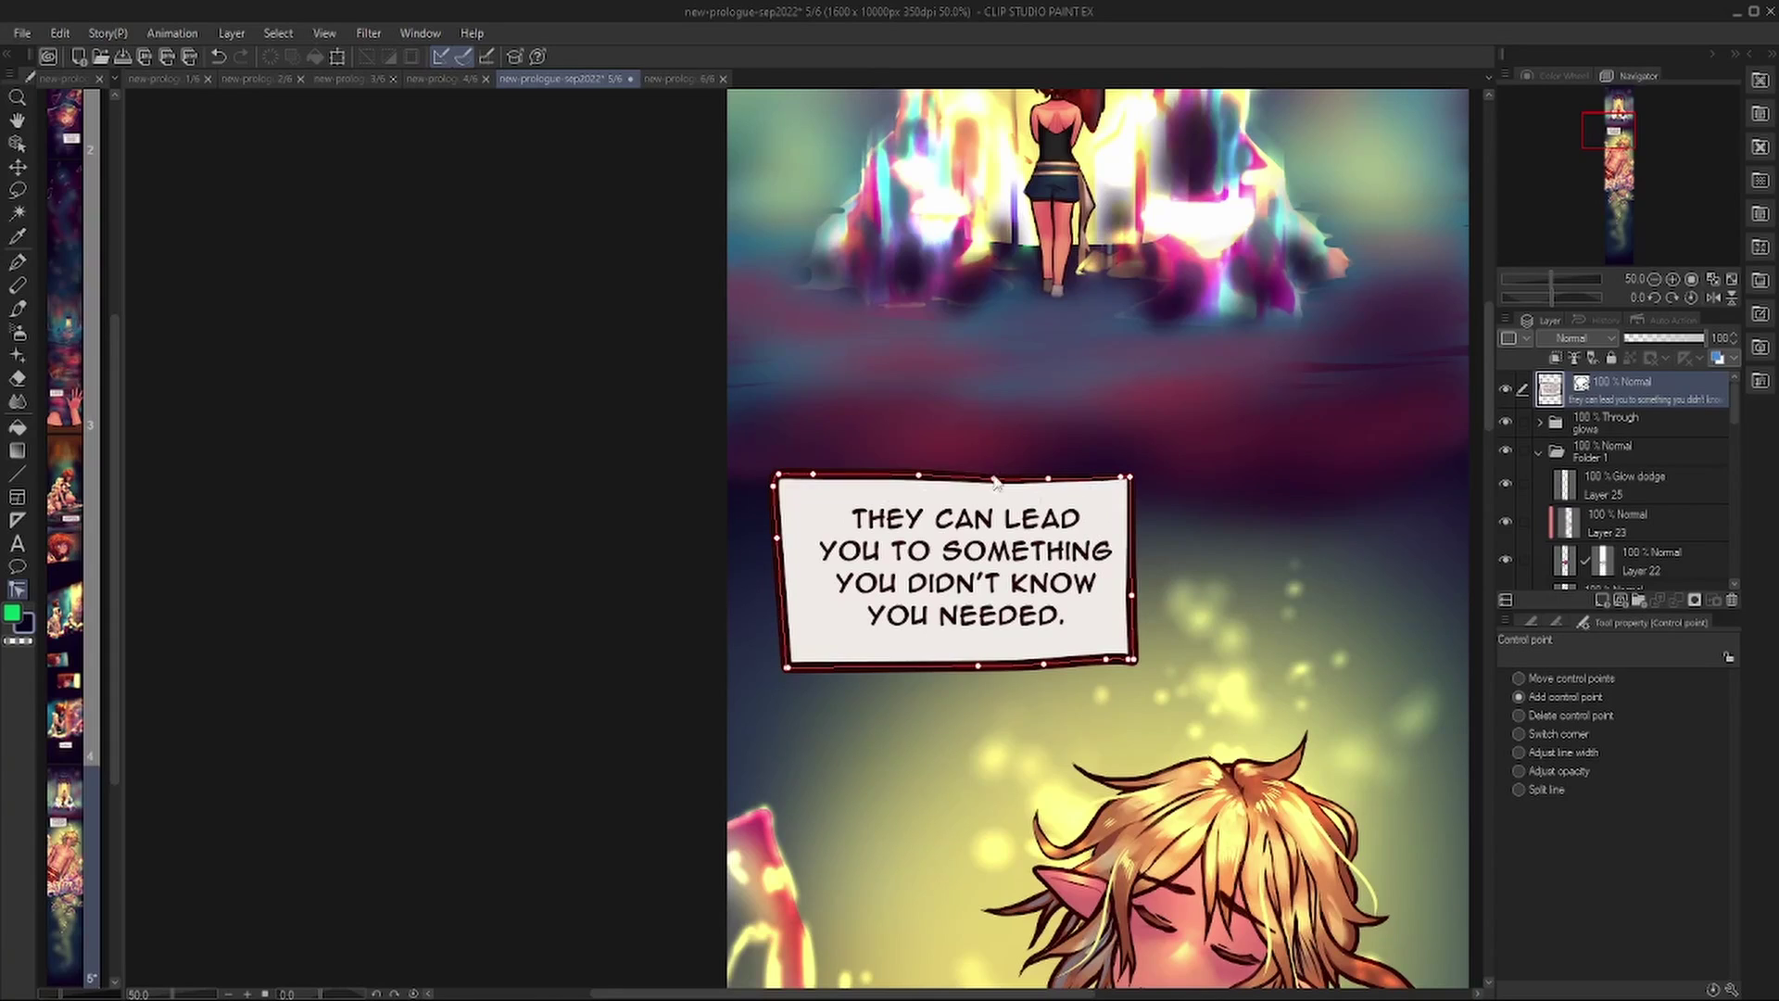
pyautogui.press('o')
pyautogui.press('h')
# Save page 5, open page 6 and draw freckles on the redhead's close-up face on a freckles layer in Folder 2.
pyautogui.scroll(-4, 735, 485)
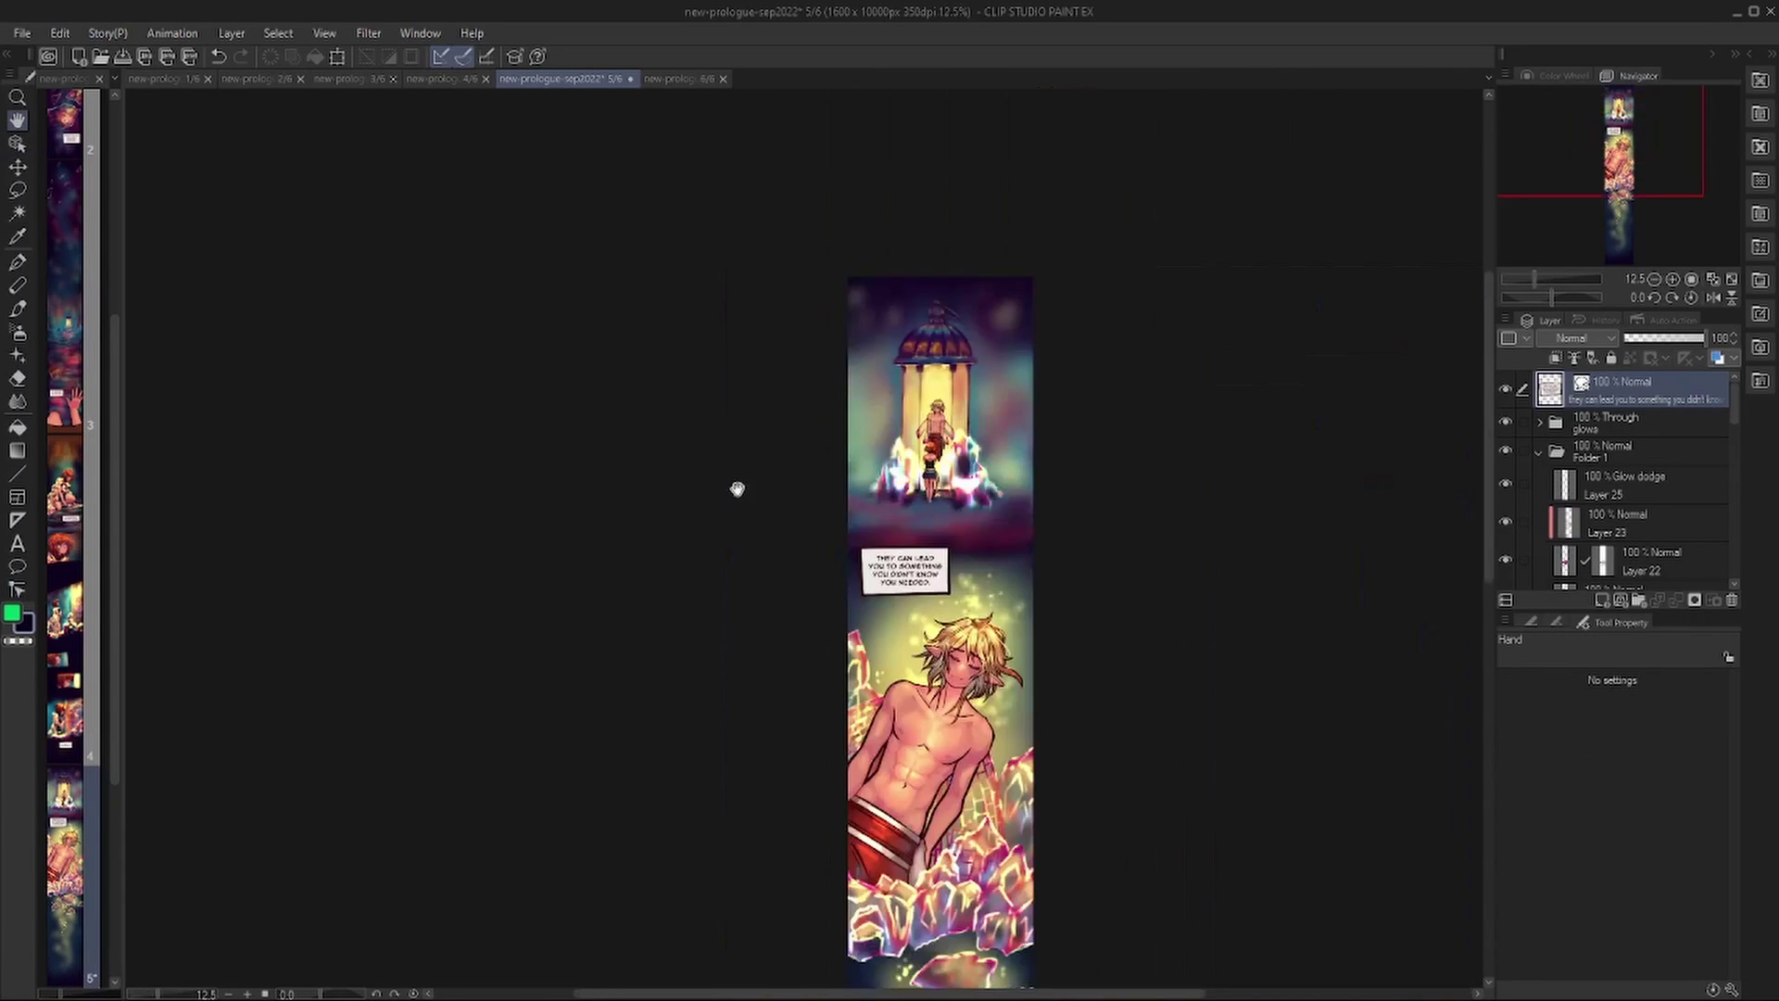
pyautogui.scroll(-5, 766, 501)
pyautogui.click(679, 77)
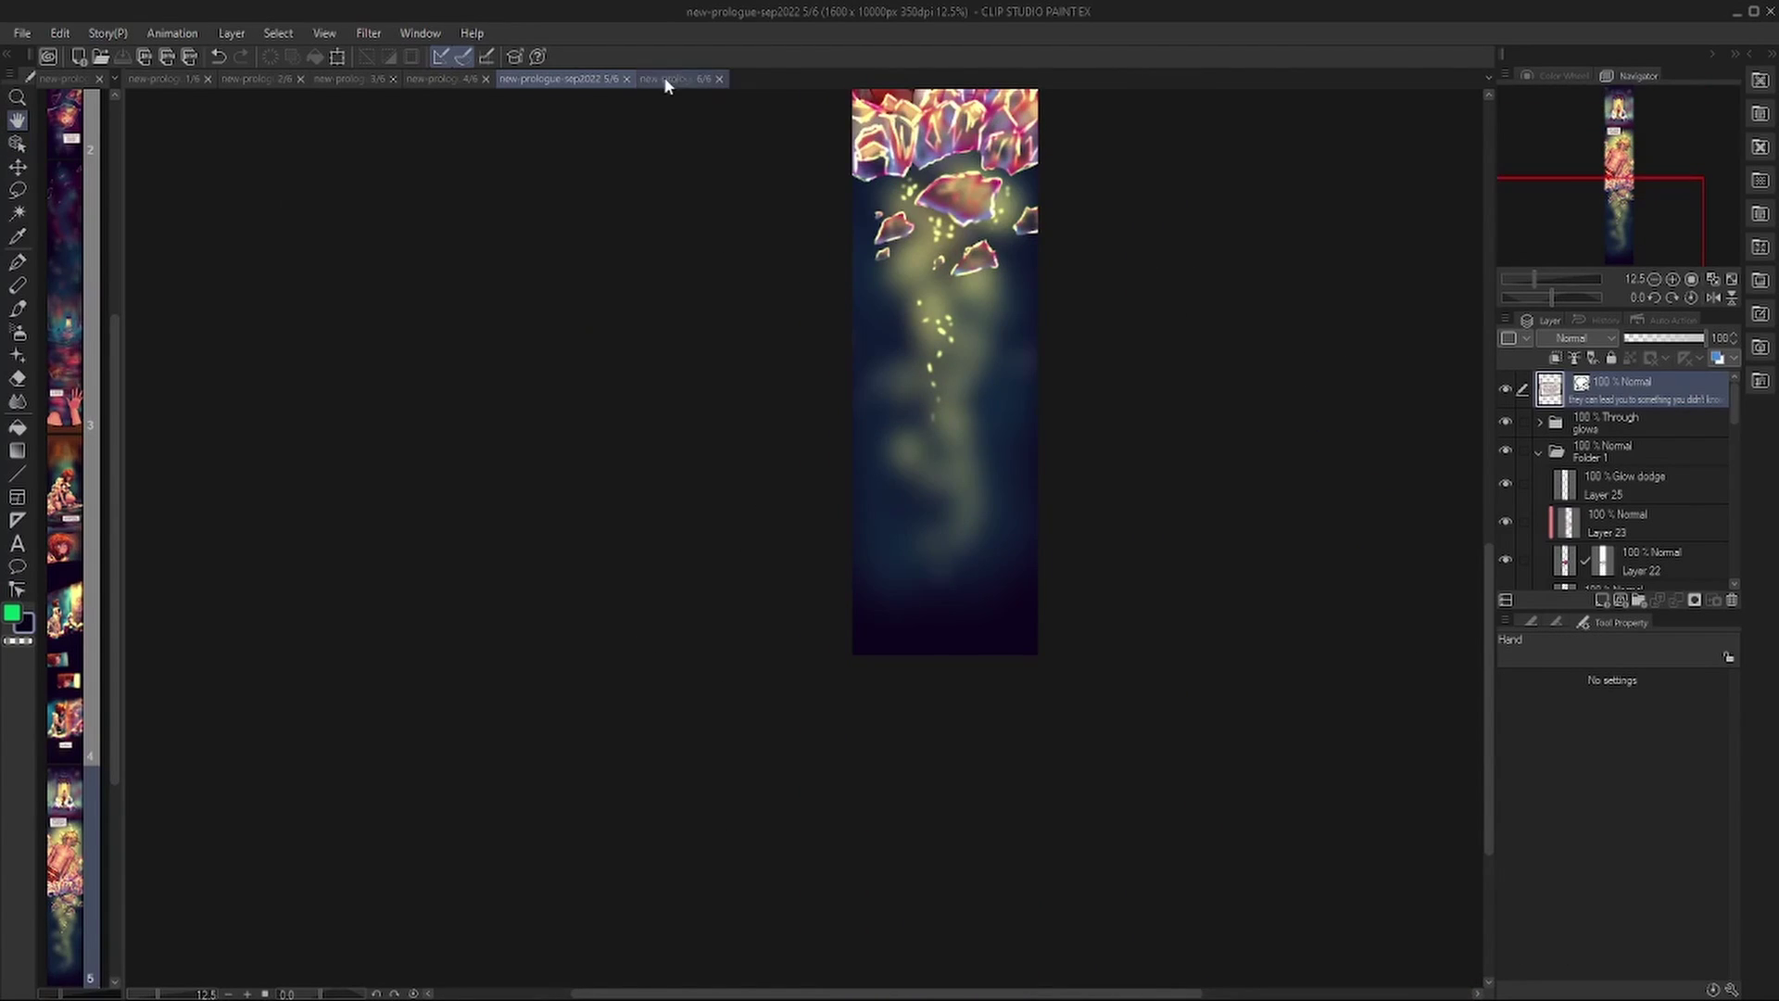
pyautogui.scroll(-10, 598, 755)
pyautogui.scroll(3, 616, 574)
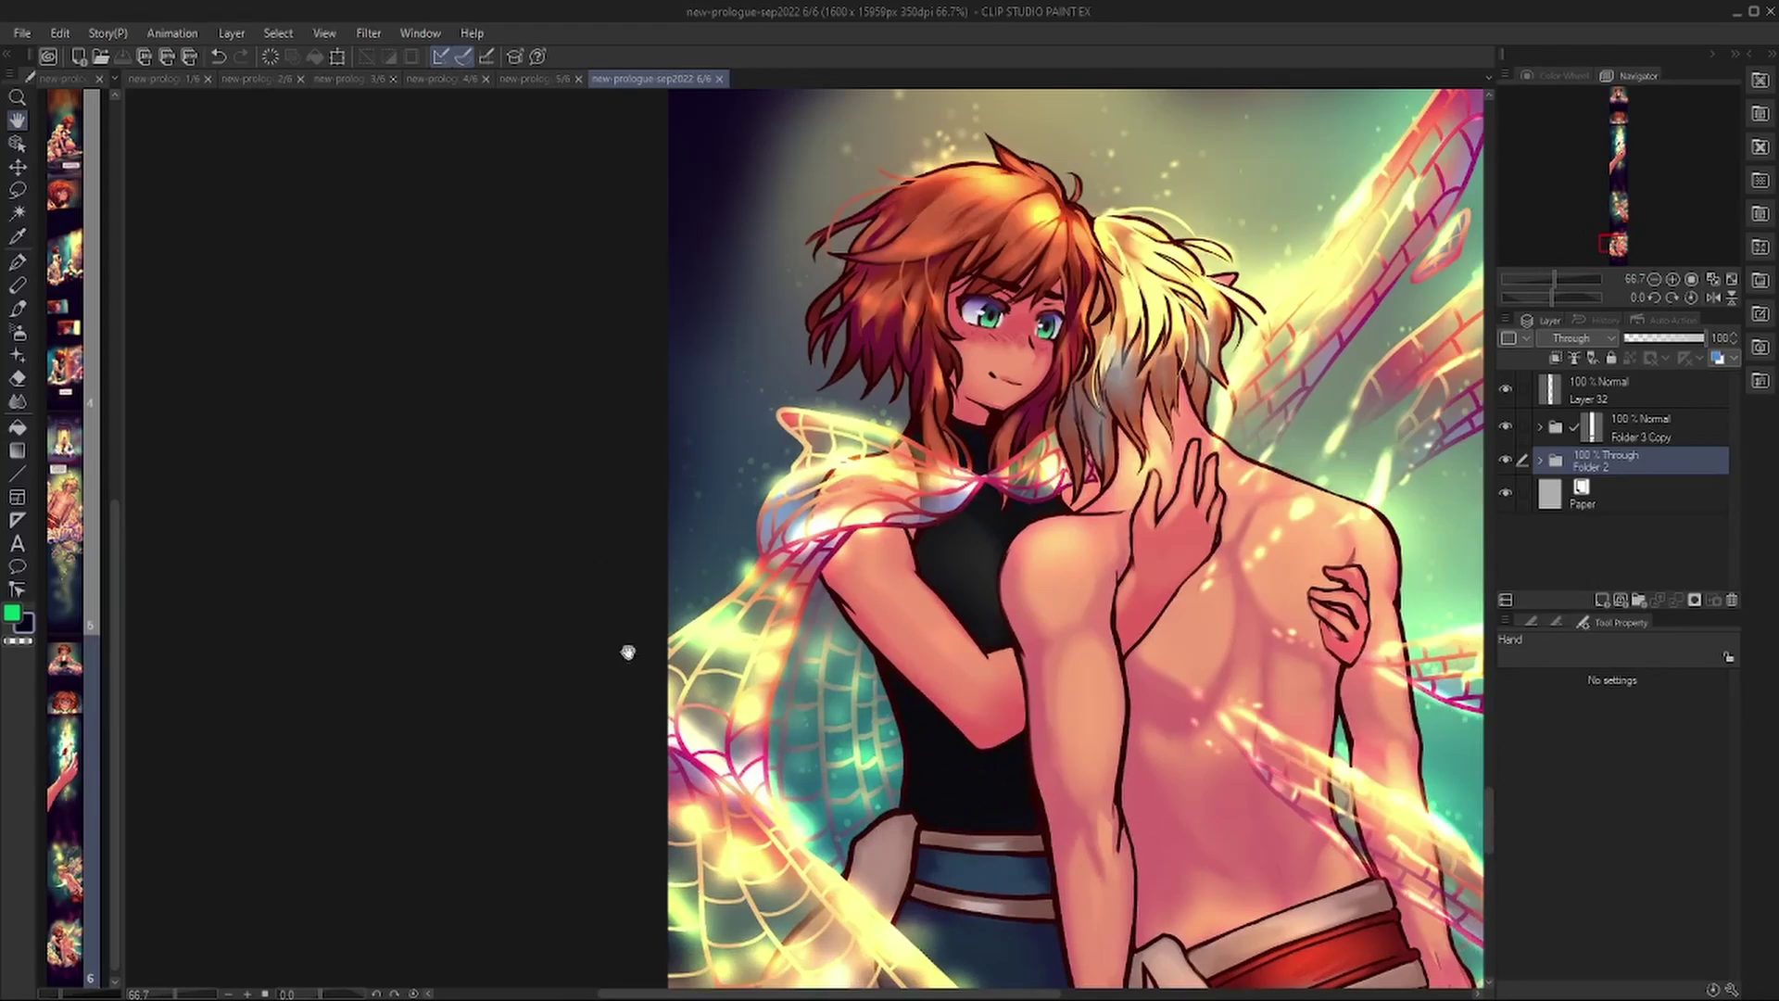
pyautogui.scroll(15, 581, 391)
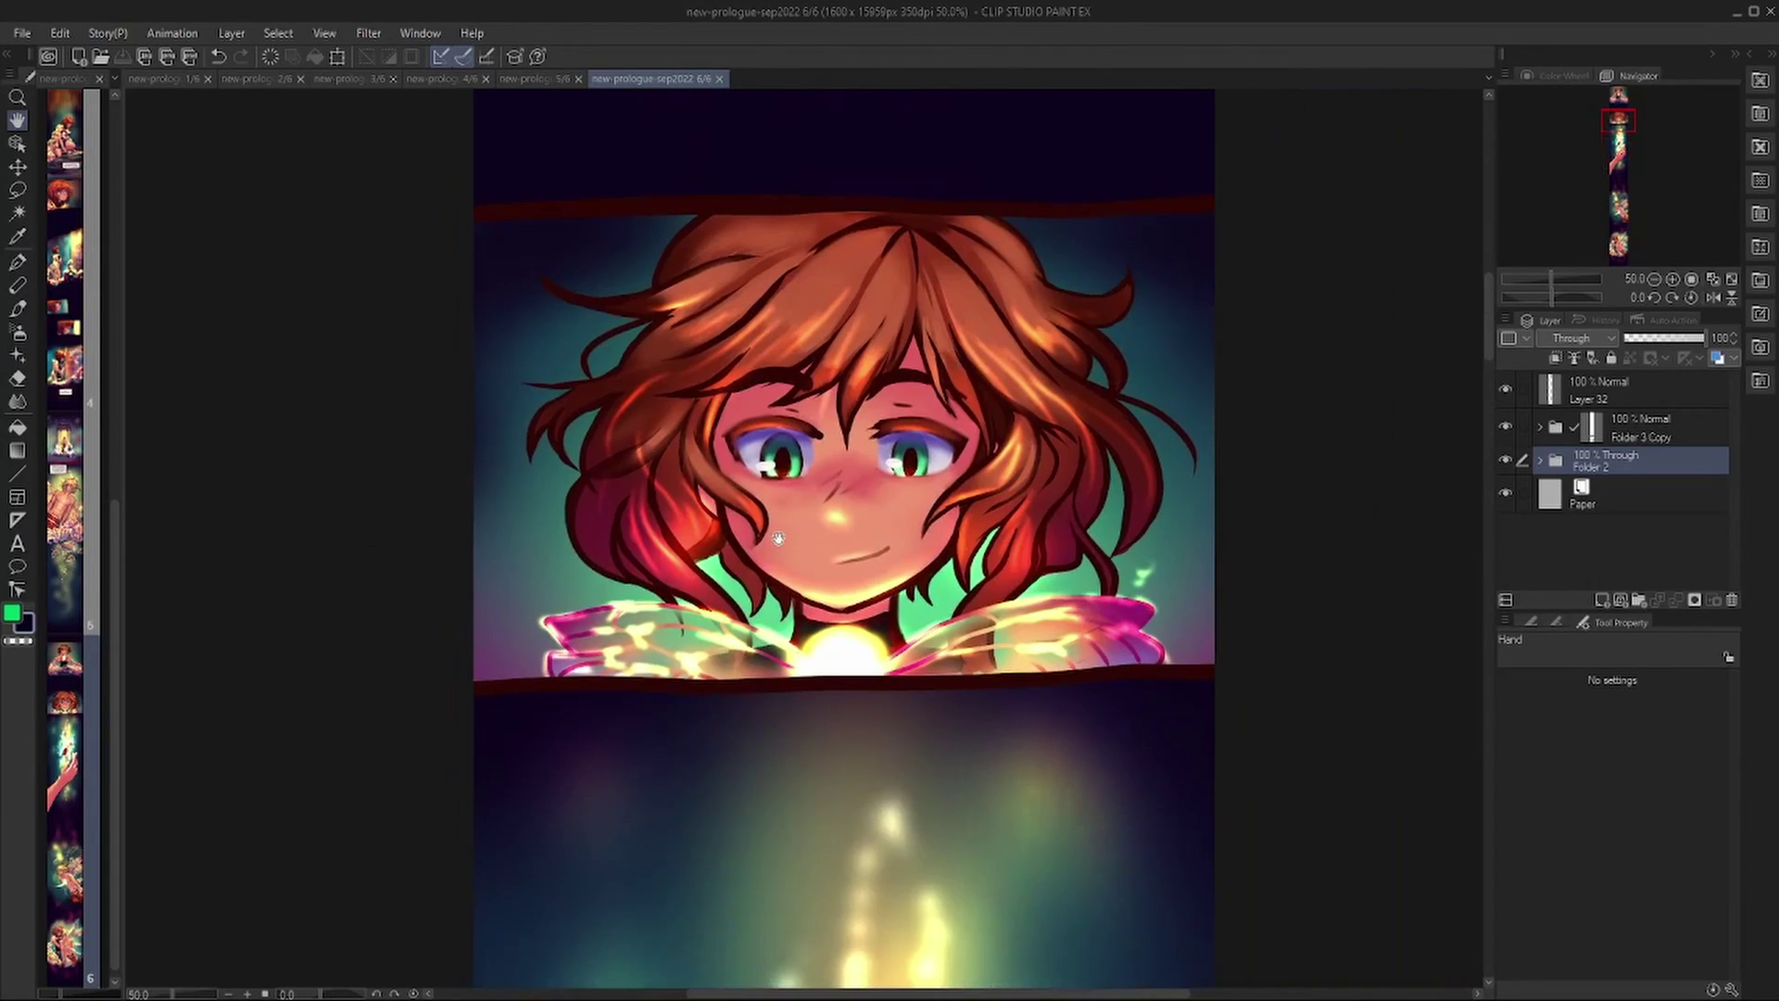
pyautogui.click(1539, 461)
pyautogui.press('b')
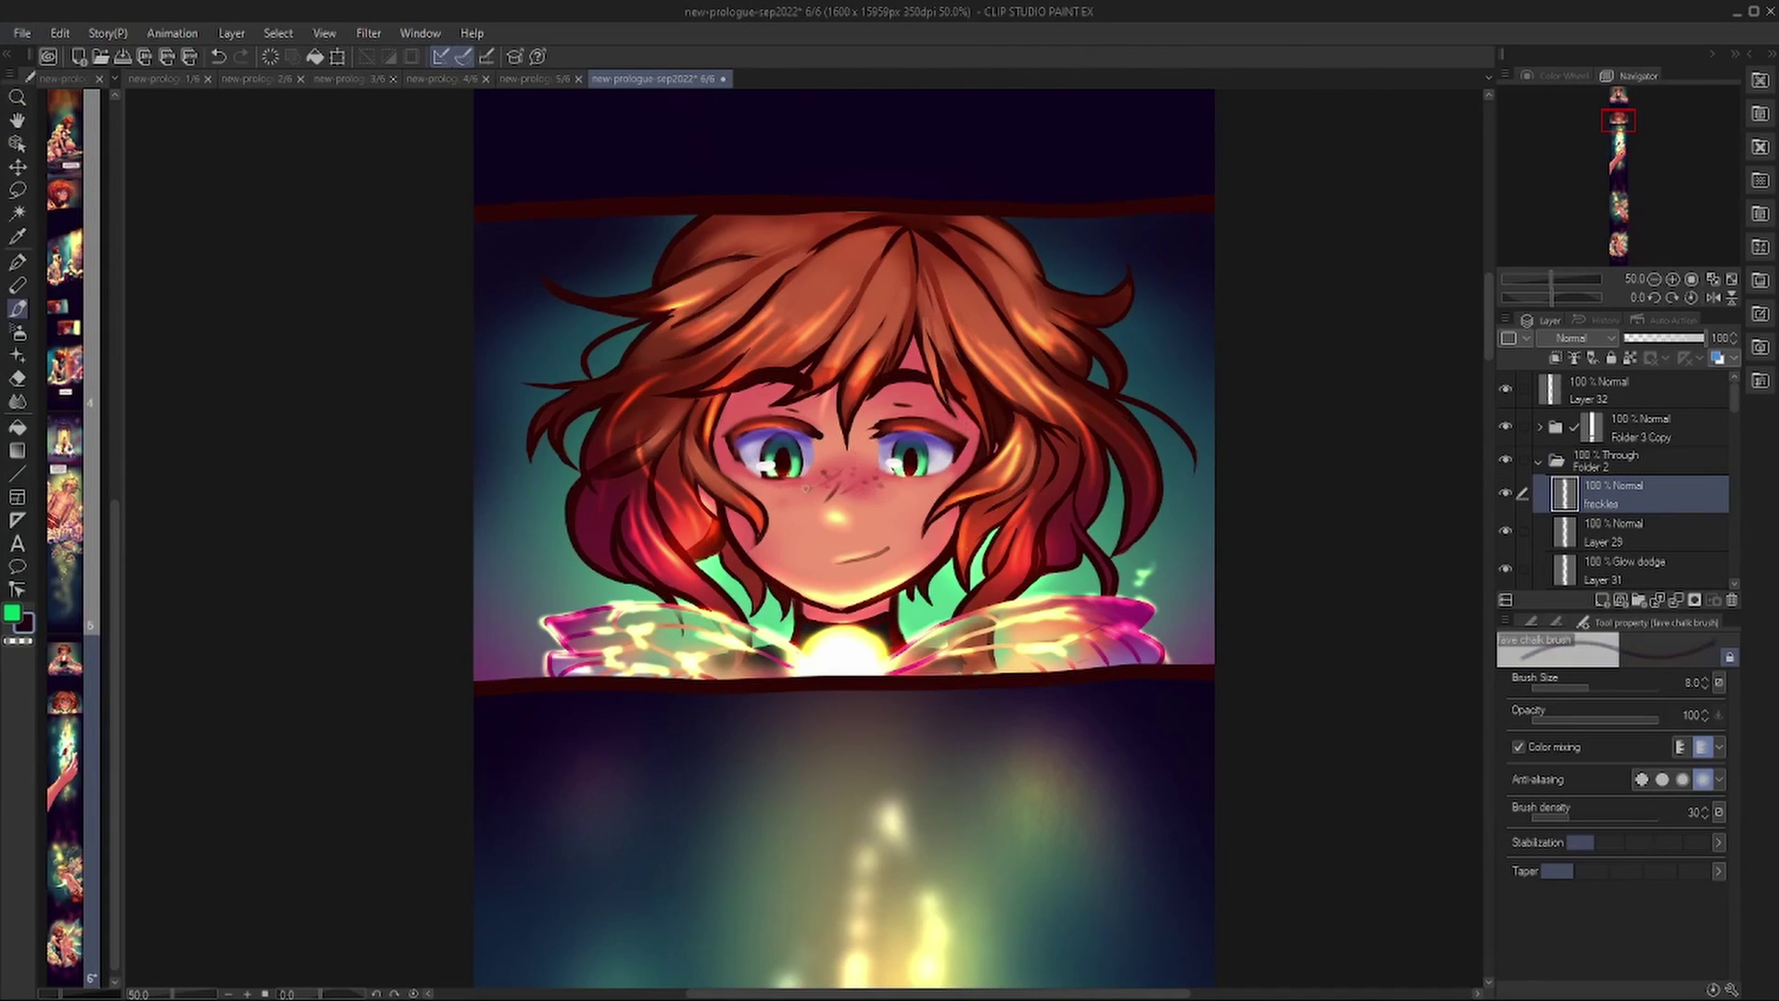
# Draw freckles on the redhead holding the glowing light on page 6 with the chalk brush at size 5.
pyautogui.scroll(15, 389, 599)
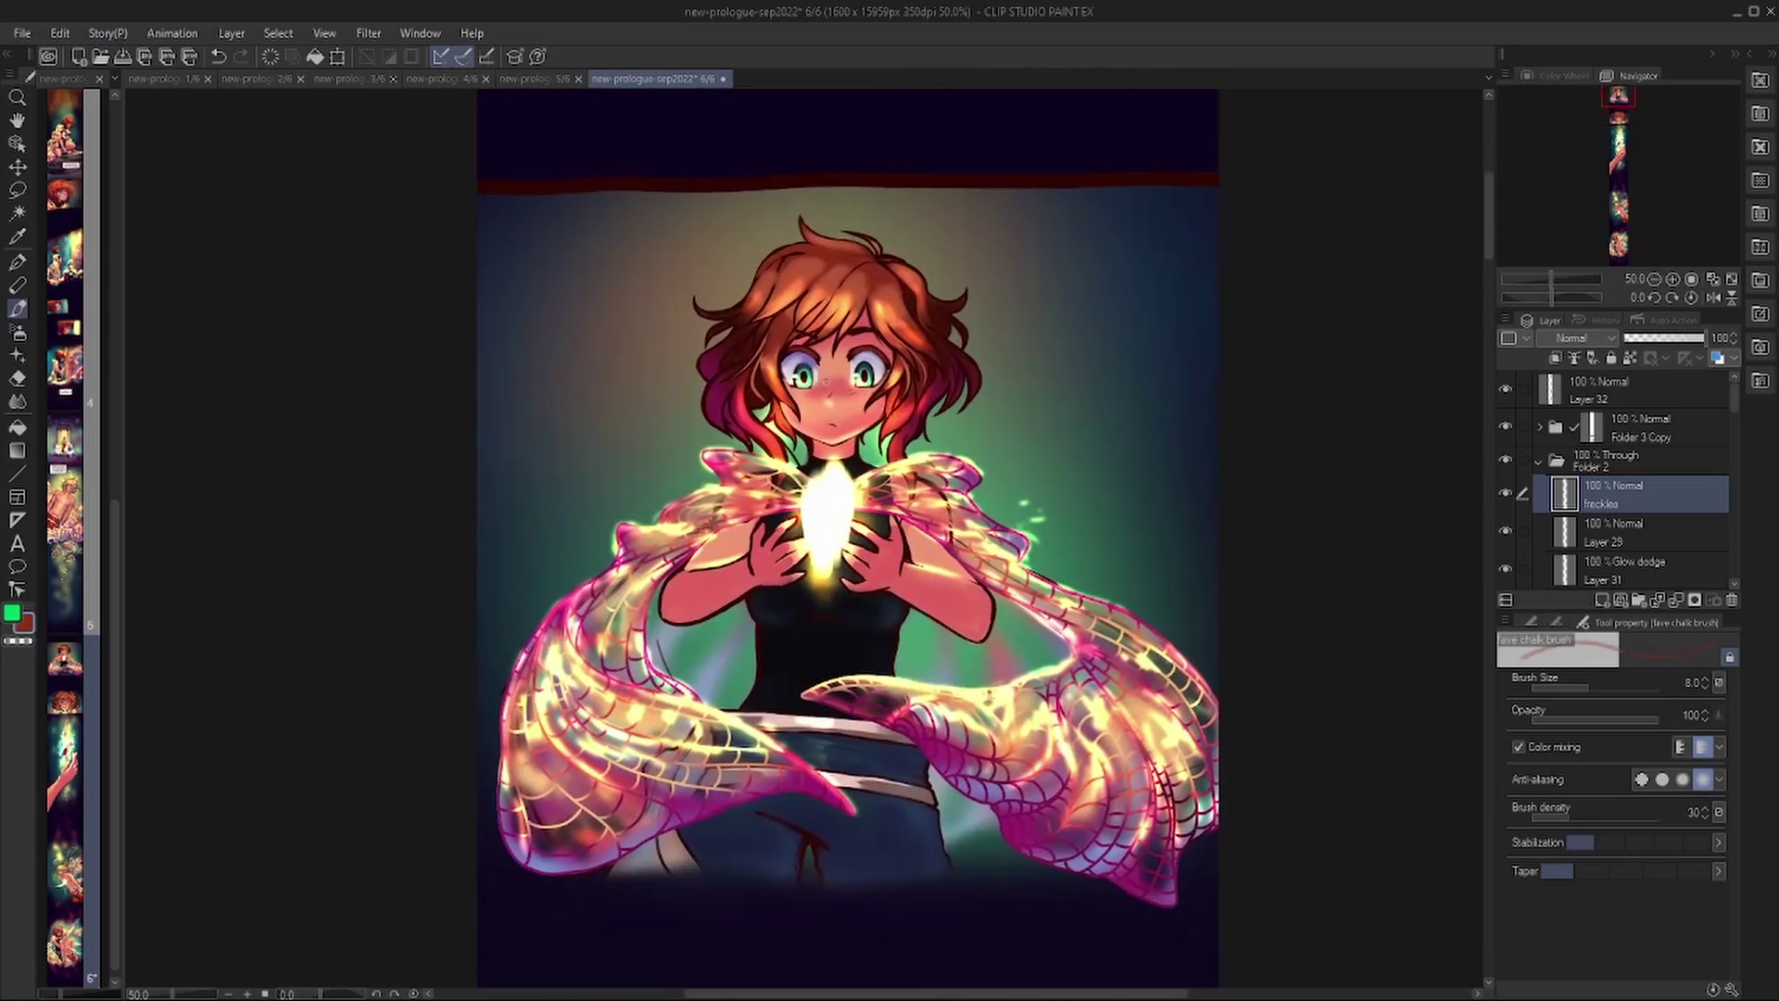
pyautogui.scroll(2, 834, 306)
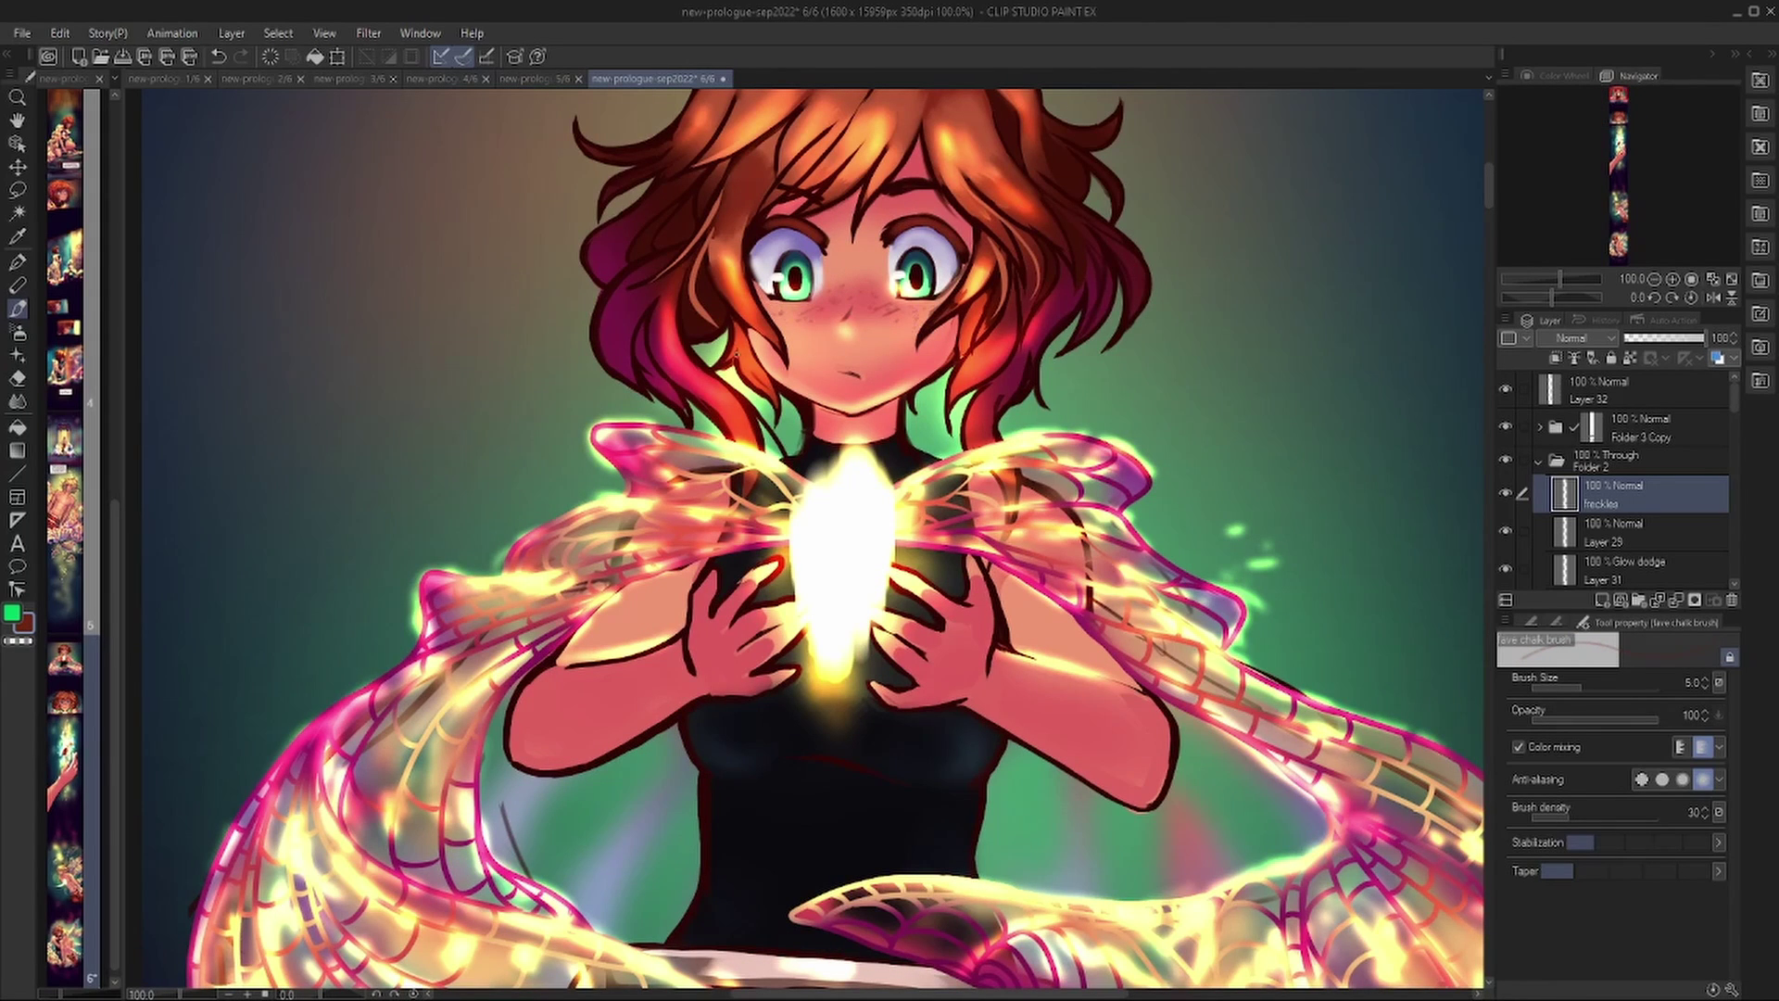
pyautogui.scroll(-3, 1631, 482)
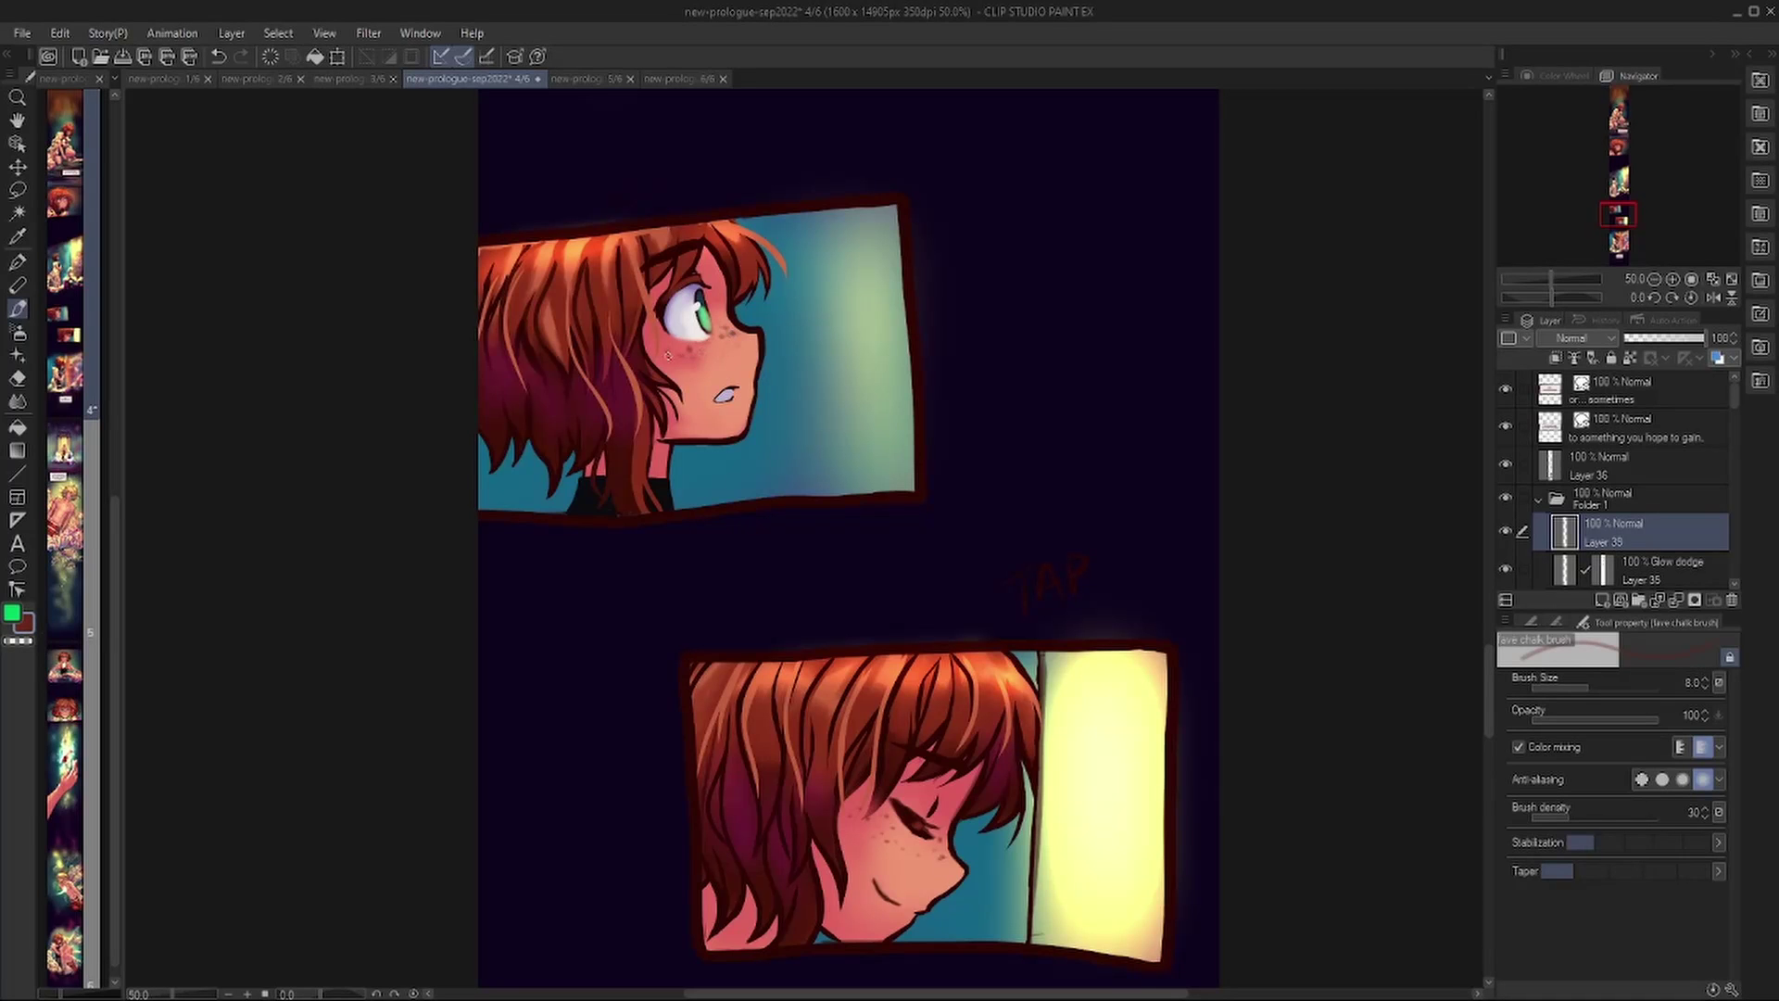
# Draw freckles on the crouching redhead's face on page 4 and on the redhead clutching the glow on page 2 with the chalk brush.
pyautogui.scroll(5, 398, 519)
pyautogui.scroll(2, 356, 620)
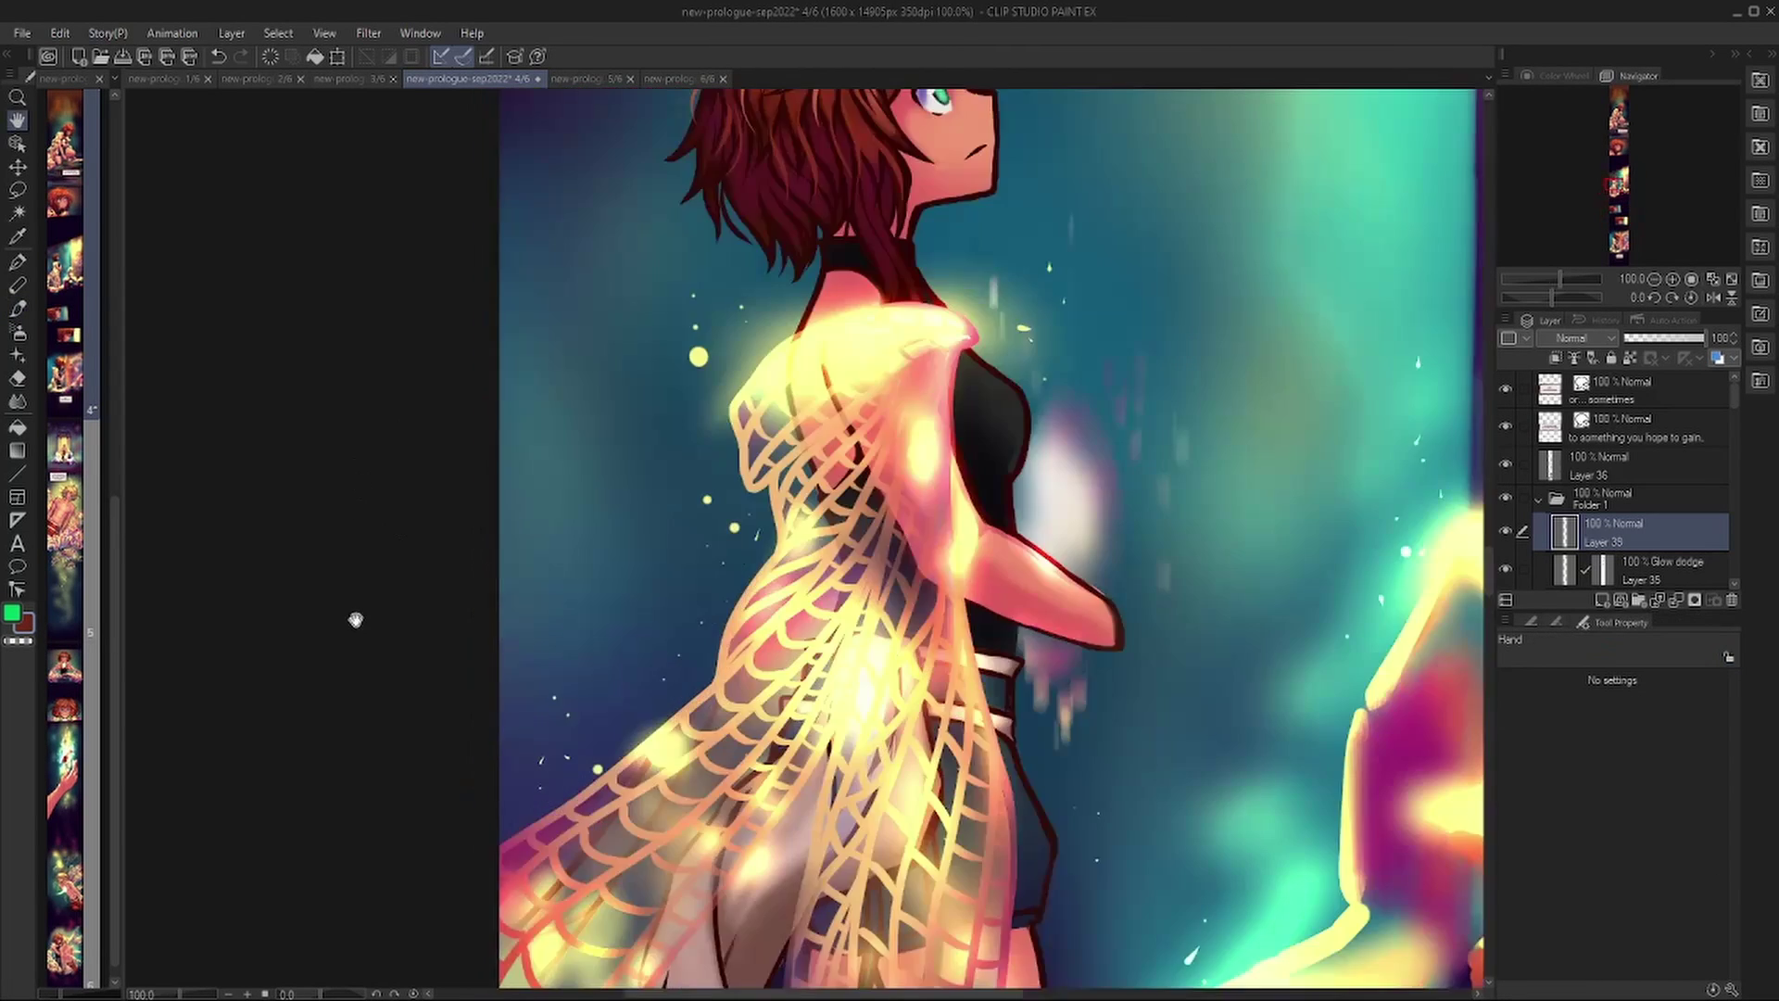
pyautogui.scroll(3, 355, 619)
pyautogui.press('b')
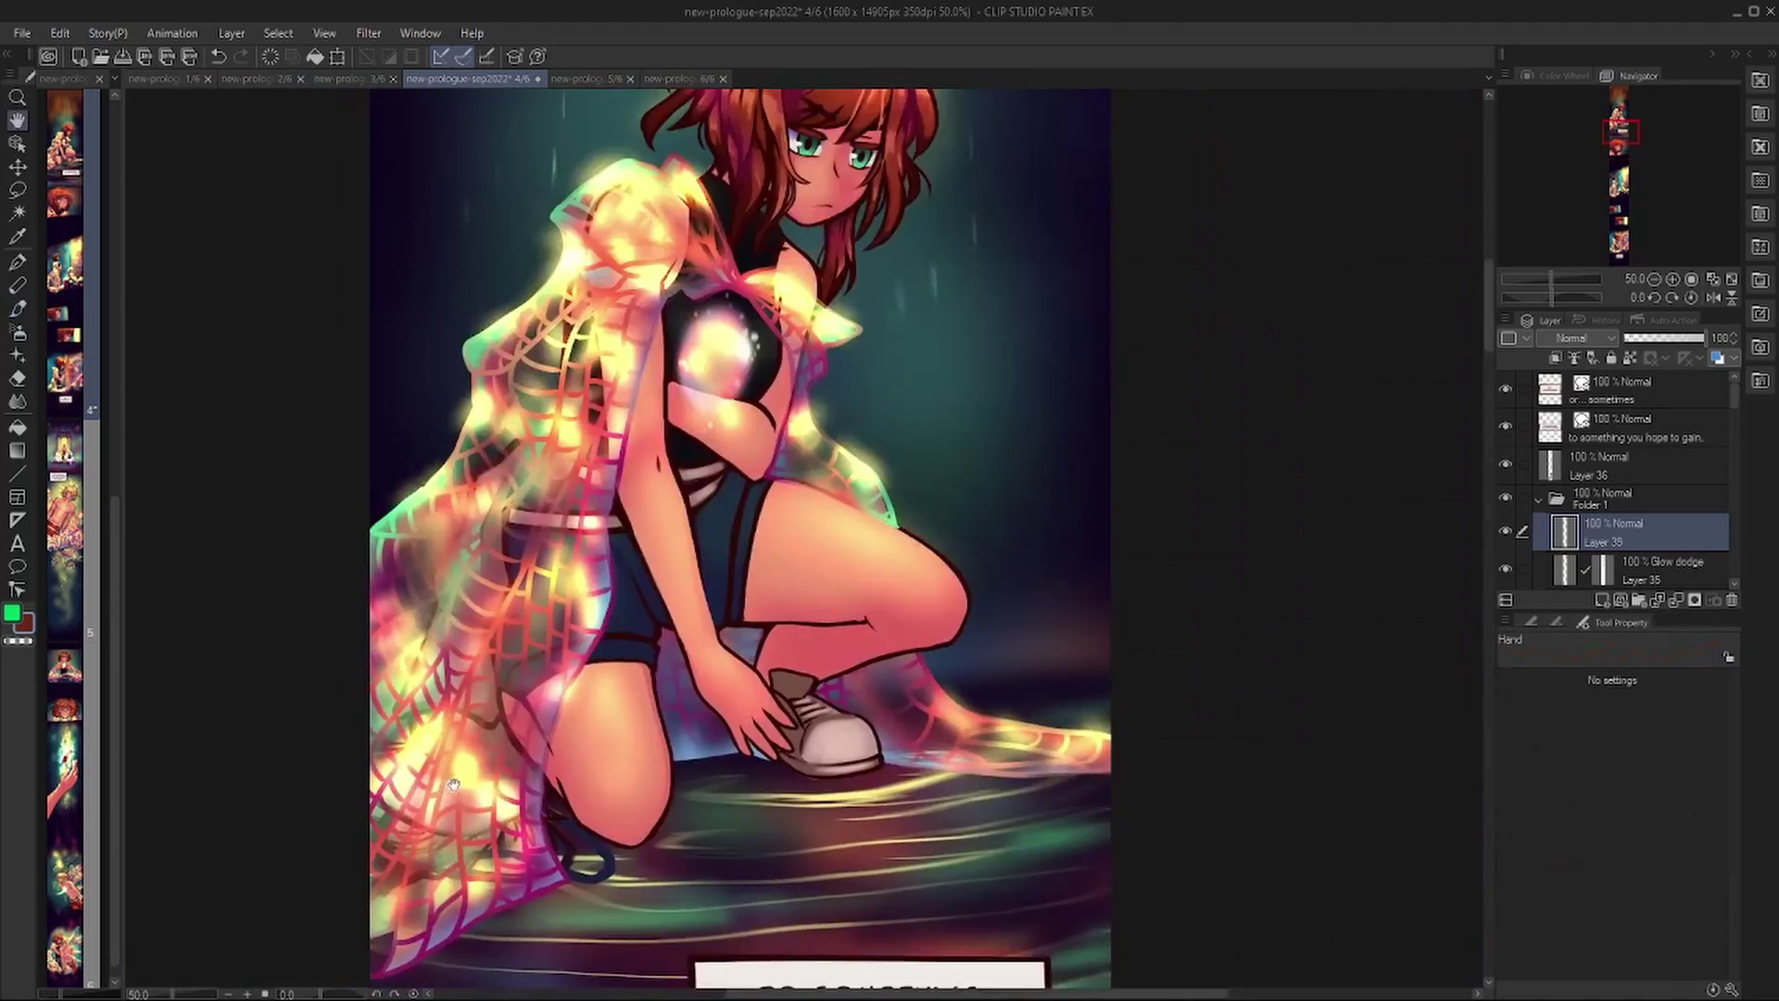
pyautogui.scroll(5, 853, 439)
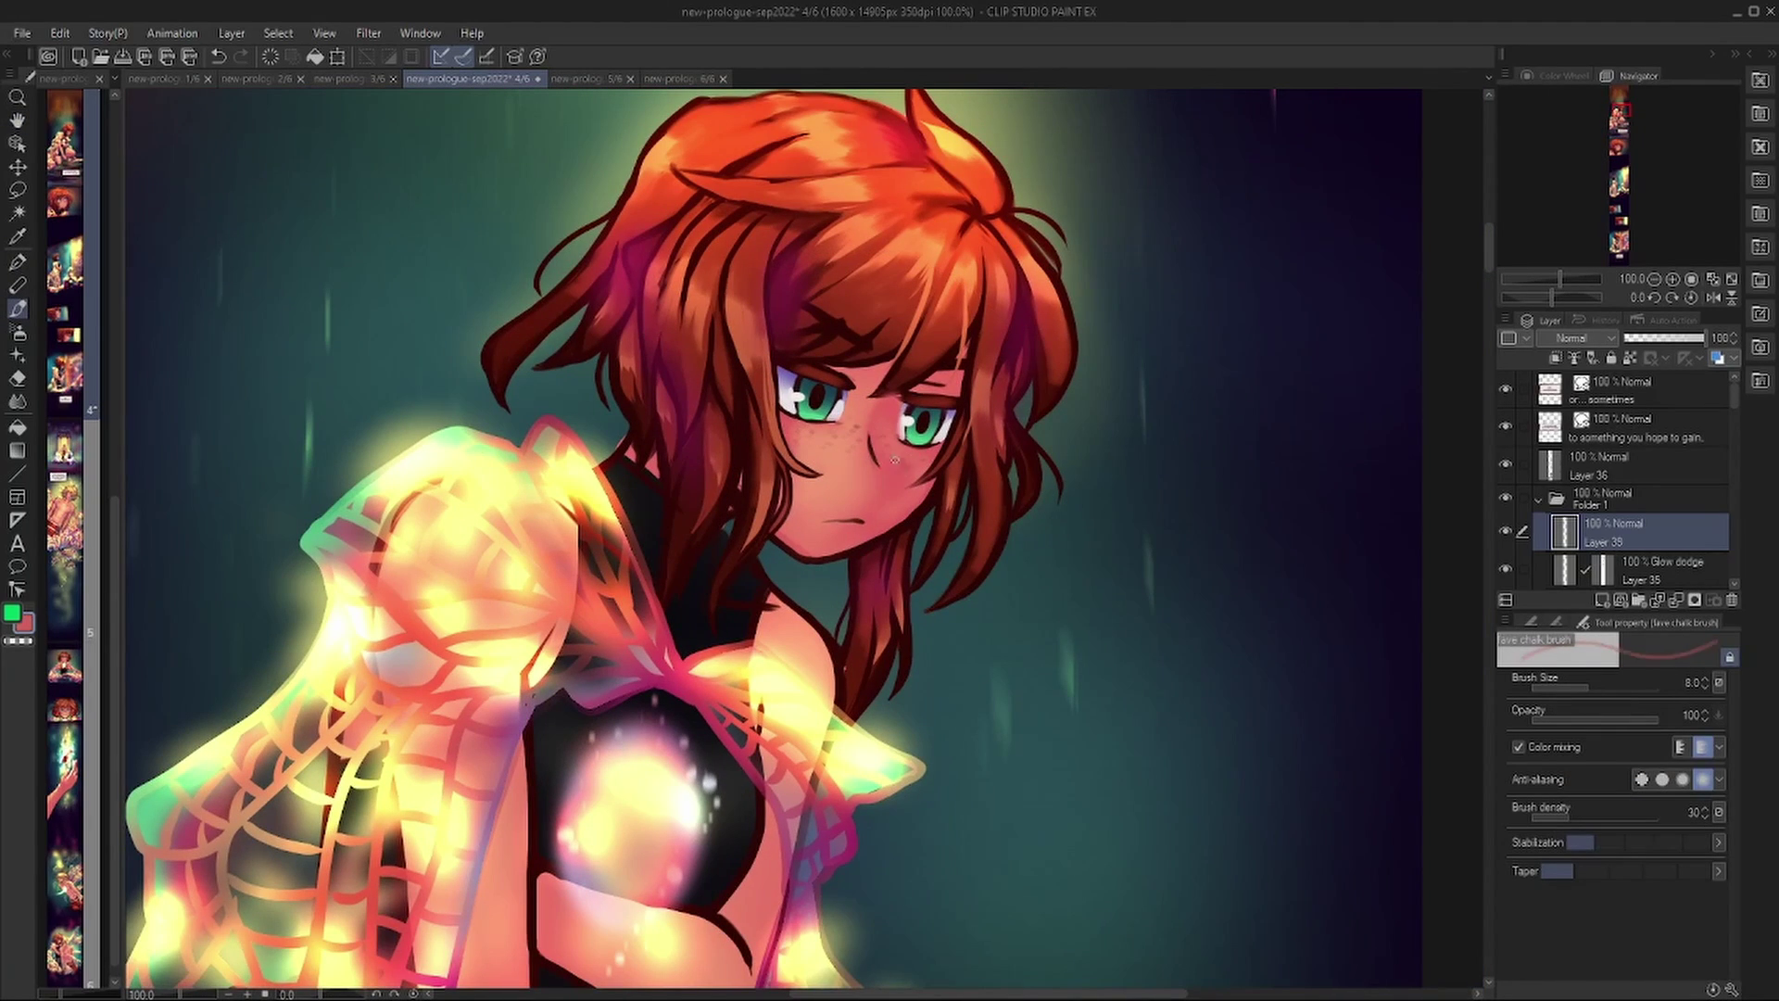
pyautogui.scroll(-5, 485, 318)
pyautogui.hotkey('ctrl', 'shift', 'Tab')
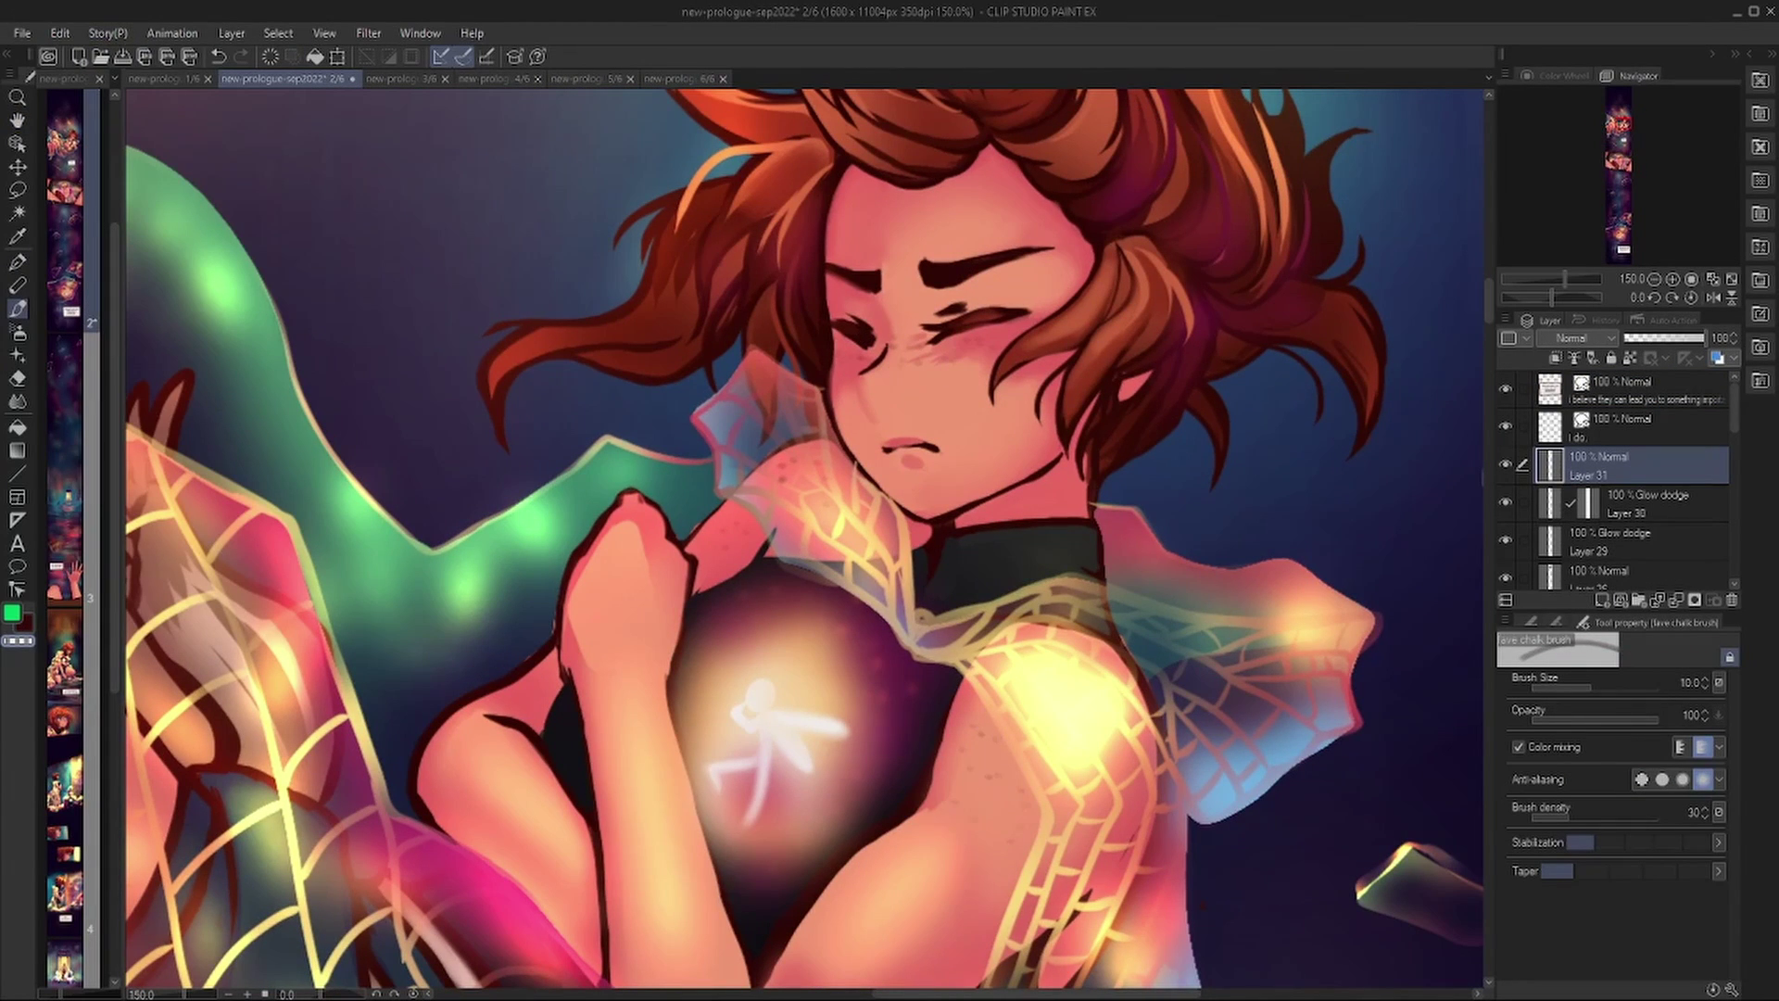
pyautogui.scroll(-5, 362, 630)
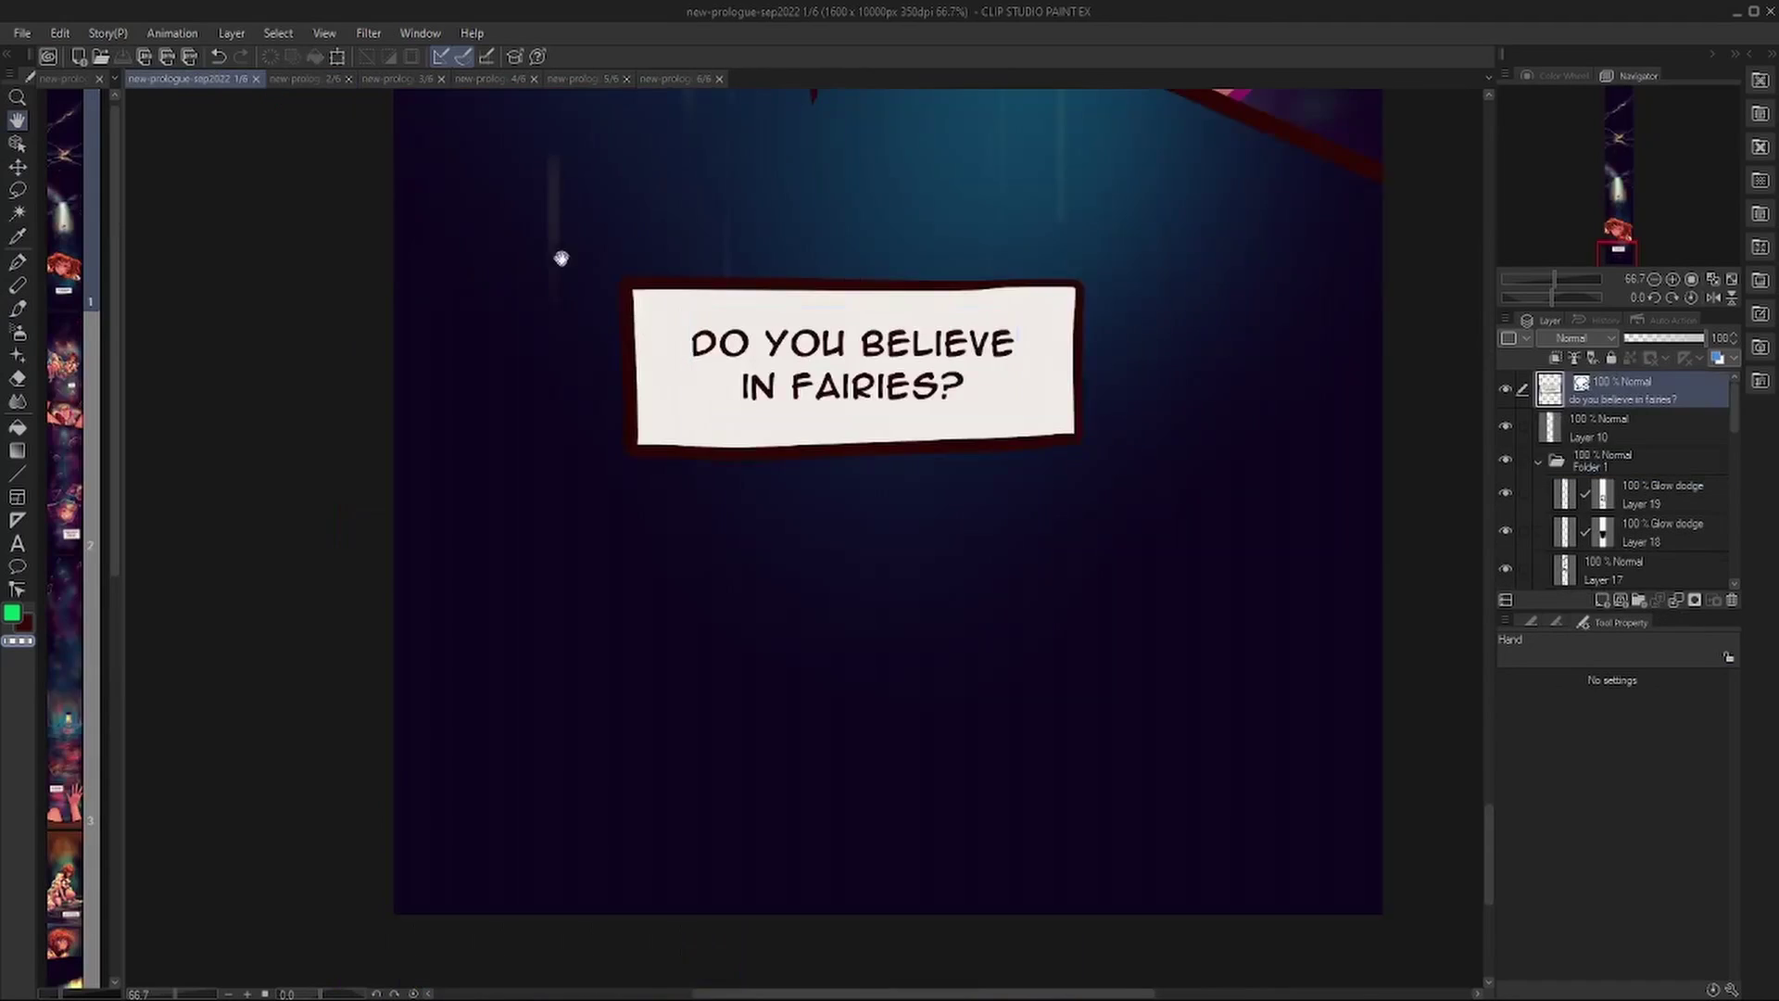
# Add a new top layer on page 1 and hand-letter white sound effects, including "SHATTER" above the falling figure, with the G-pen at size 17.
pyautogui.scroll(-3, 560, 255)
pyautogui.moveTo(647, 115); pyautogui.dragTo(828, 524)
pyautogui.hotkey('ctrl', 'shift', 'n')
pyautogui.press('p')
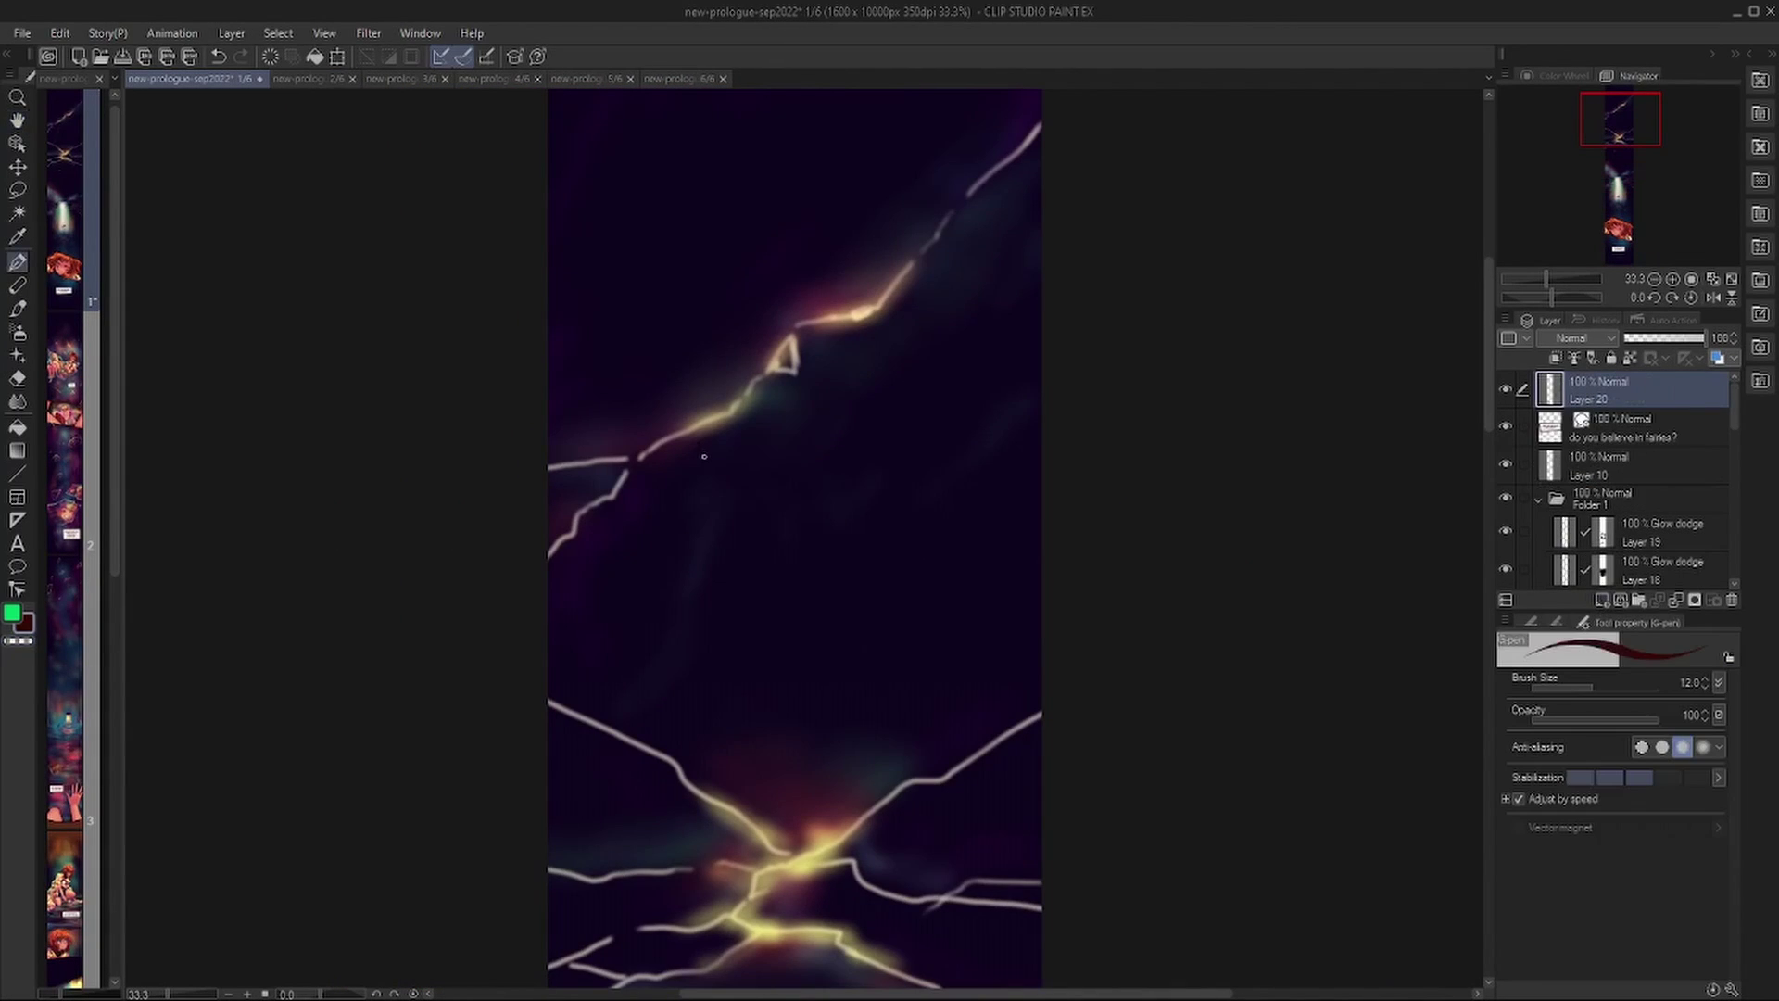
pyautogui.scroll(-5, 432, 480)
pyautogui.scroll(5, 357, 325)
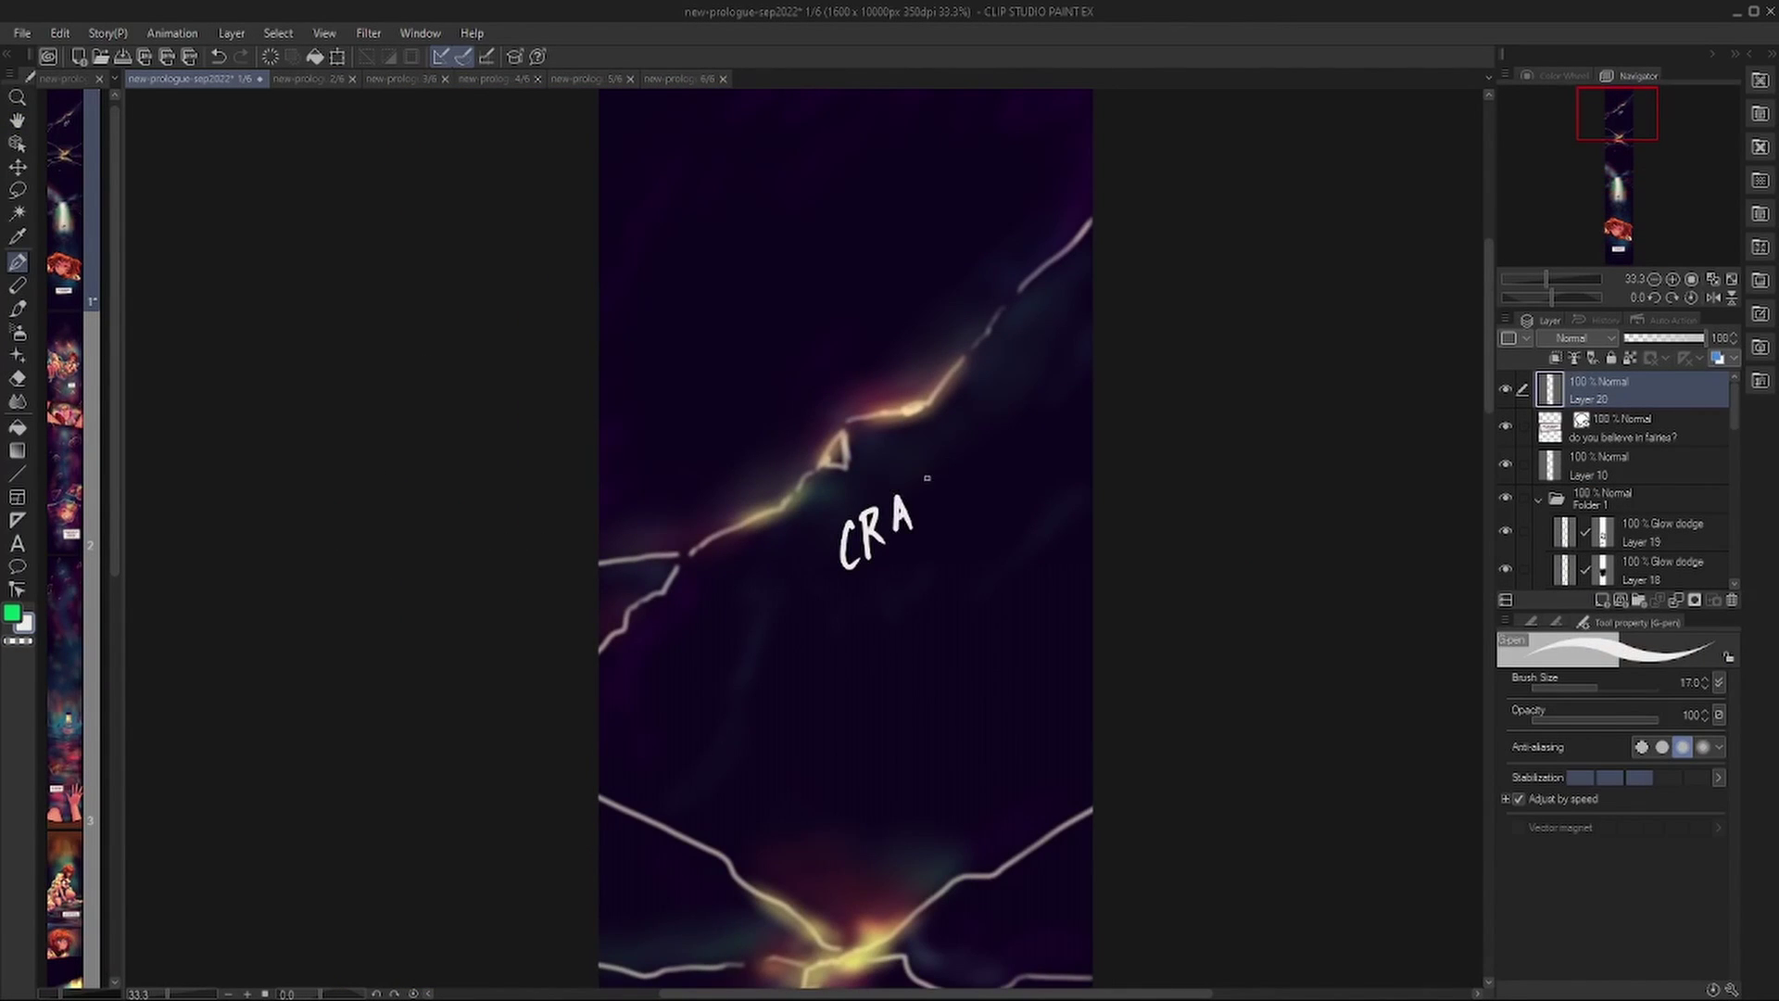
pyautogui.scroll(-5, 587, 596)
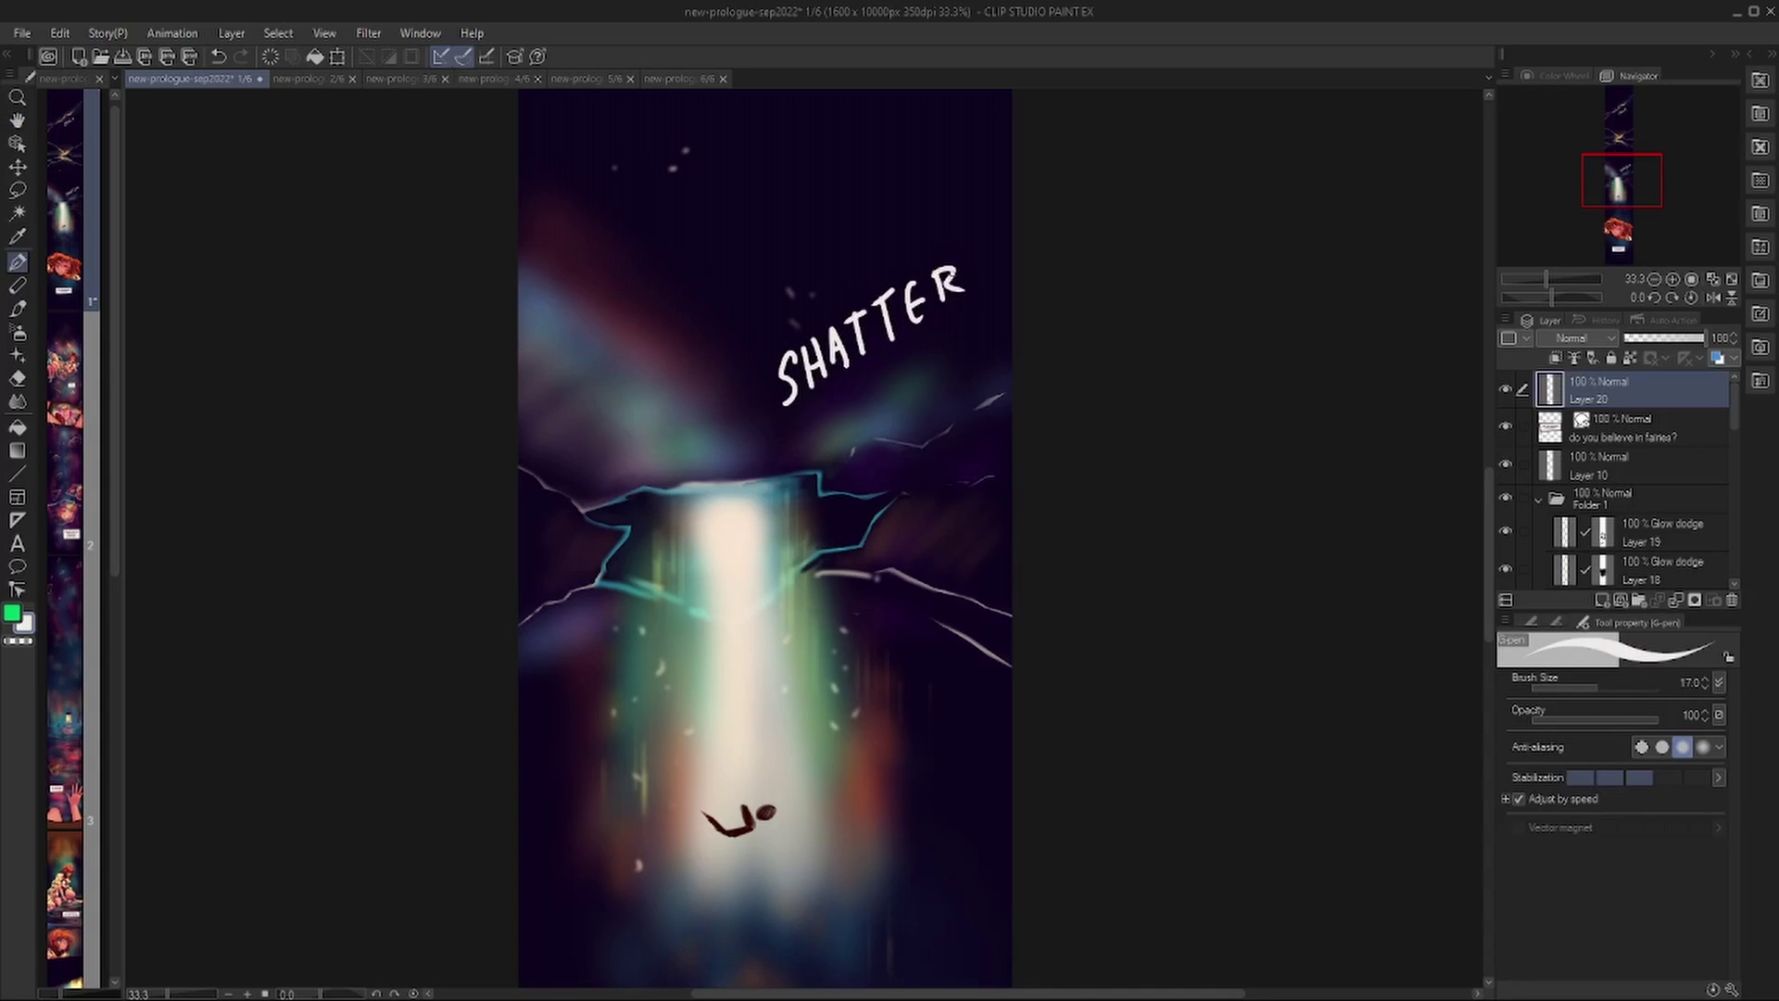
pyautogui.scroll(5, 492, 612)
pyautogui.scroll(-10, 441, 639)
pyautogui.press('h')
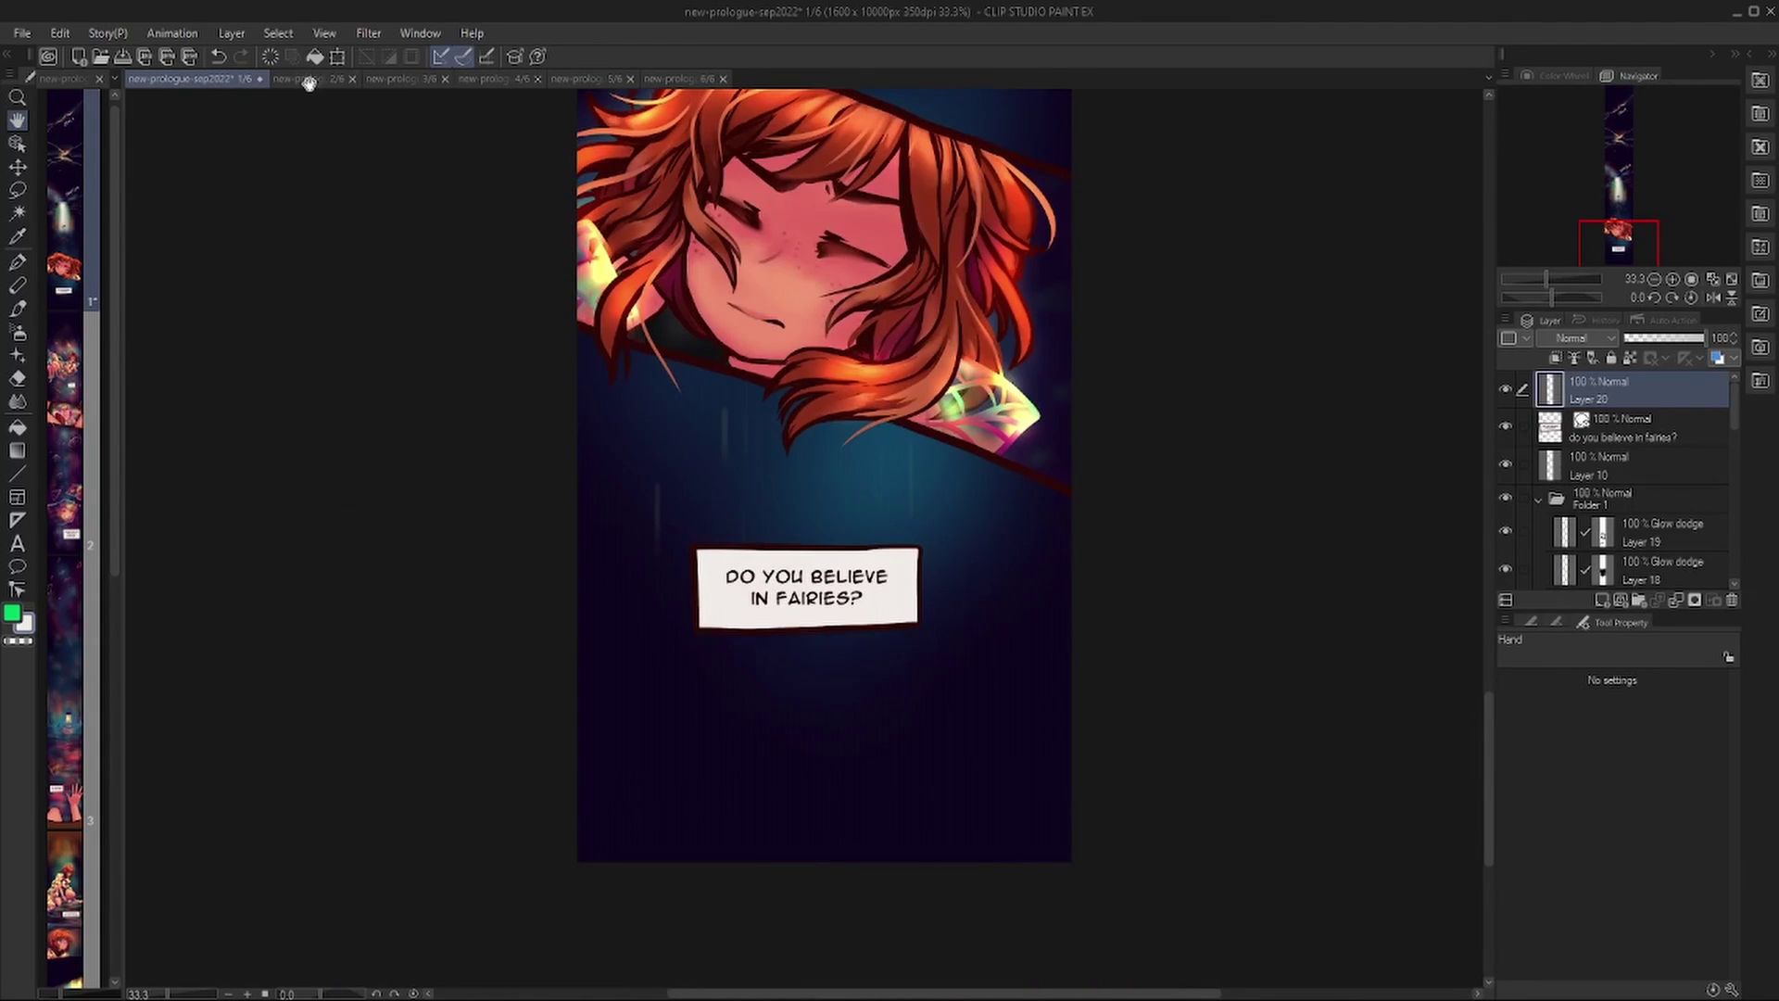
# Hand-letter "STAND" beside the crouching redhead and "TAP" above the closed-eyes panel on a new layer of page 4, and save the page.
pyautogui.scroll(-10, 274, 512)
pyautogui.click(473, 79)
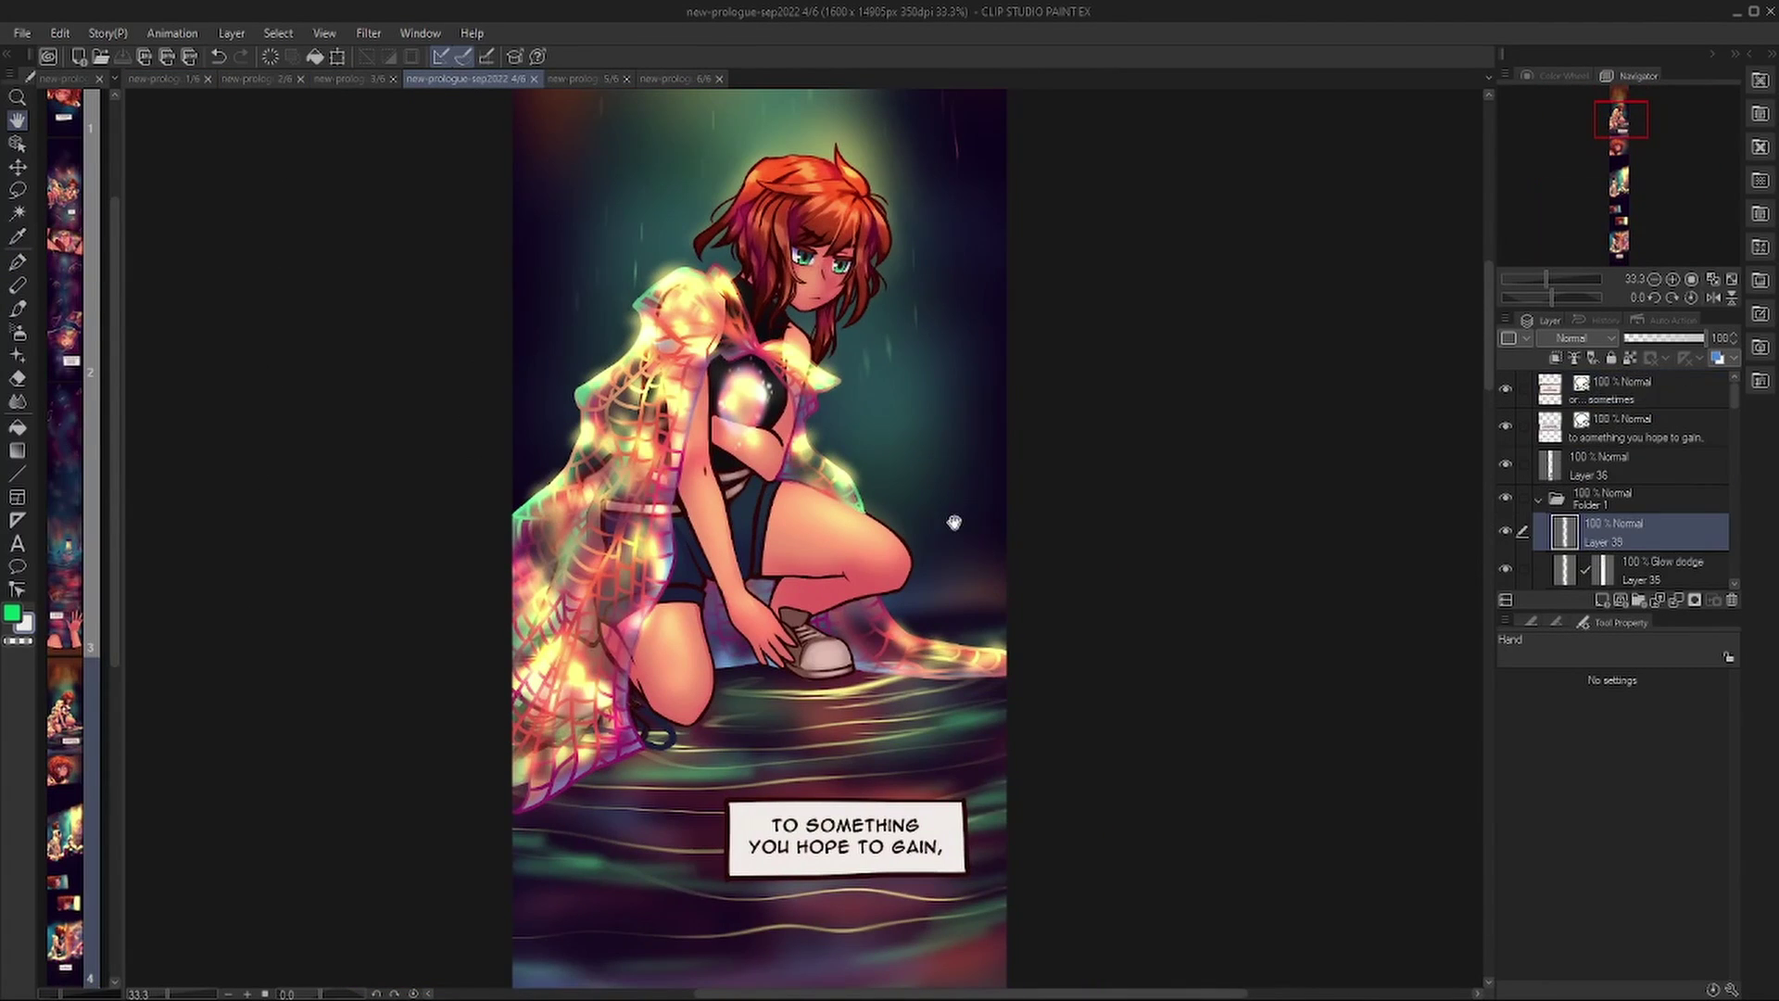
pyautogui.hotkey('ctrl', 'shift', 'n')
pyautogui.press('p')
pyautogui.moveTo(611, 278); pyautogui.dragTo(619, 306)
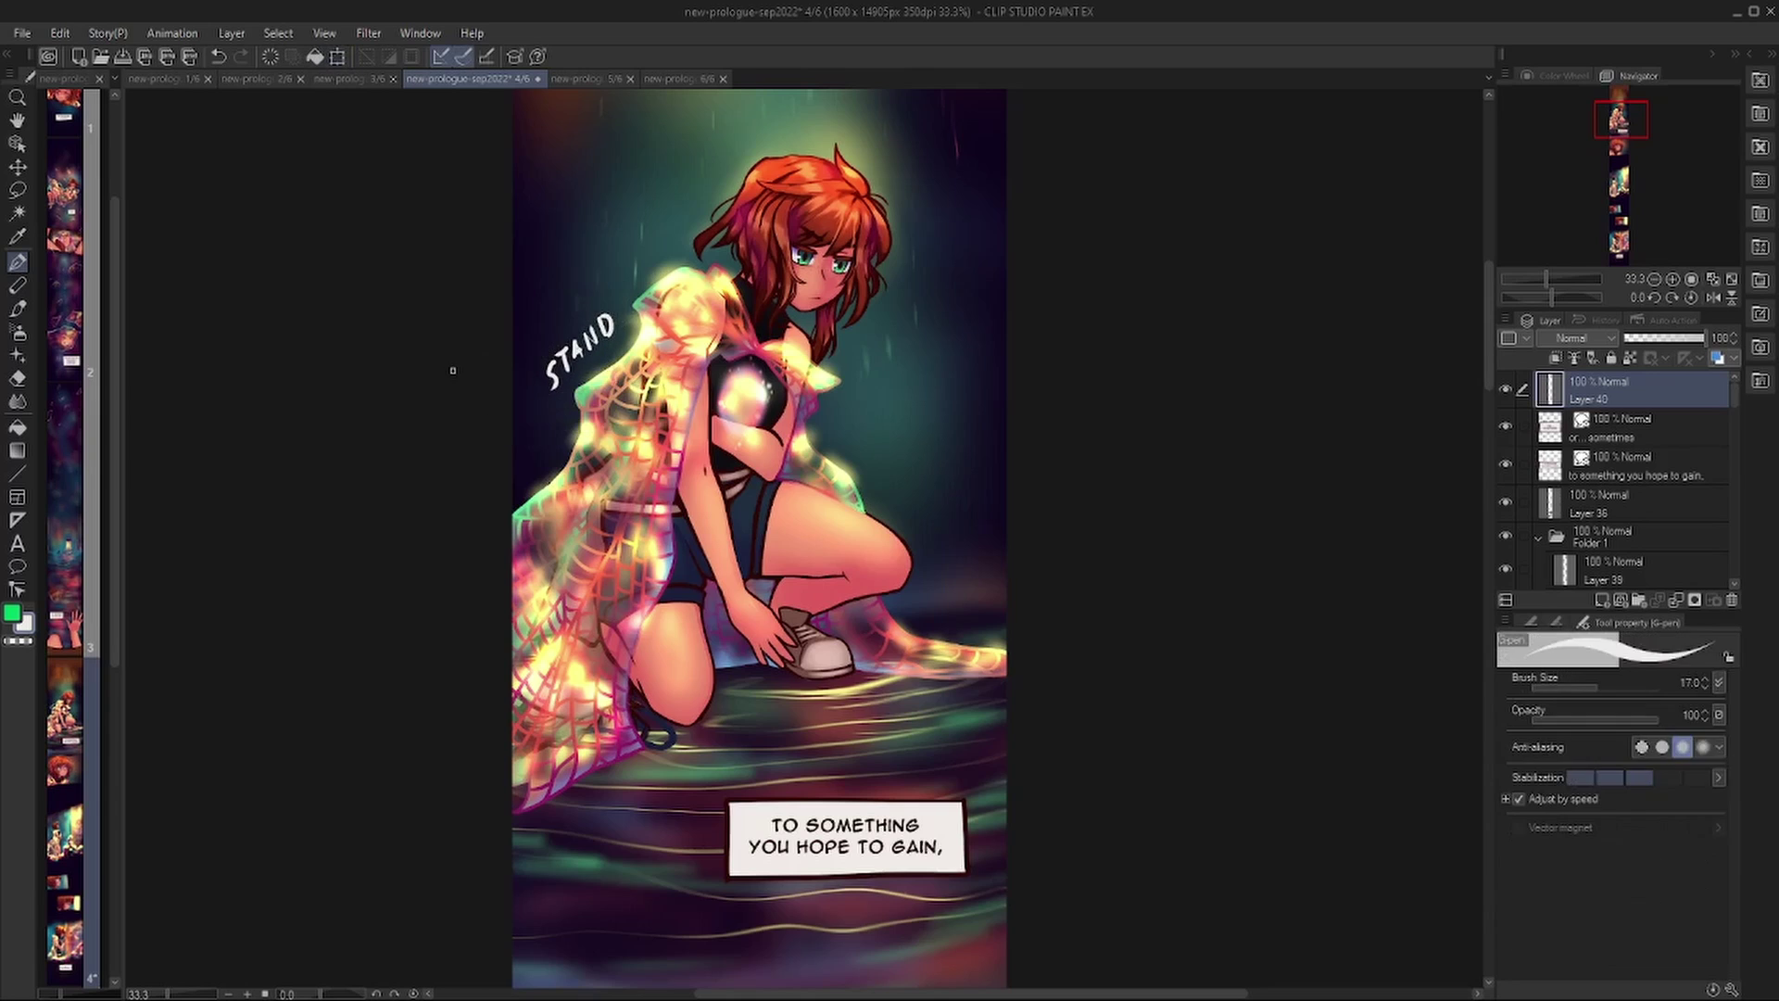
pyautogui.press('h')
pyautogui.scroll(-15, 321, 369)
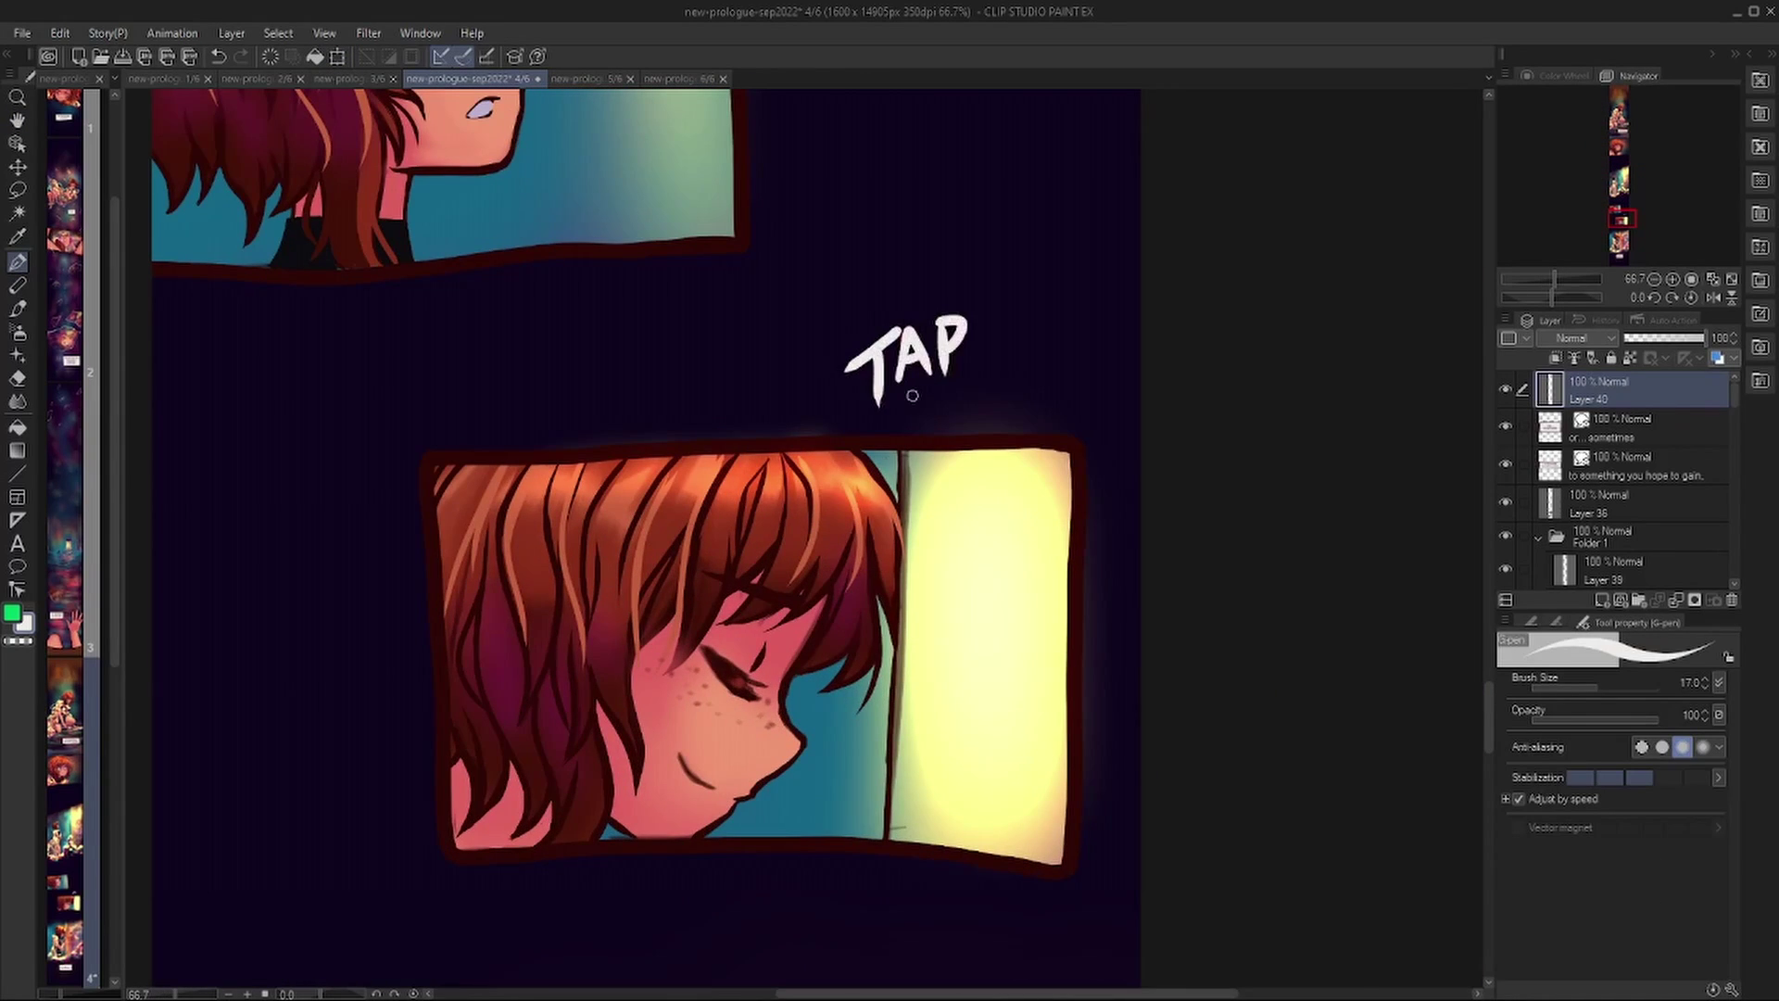
pyautogui.hotkey('ctrl', '-')
pyautogui.moveTo(297, 577); pyautogui.dragTo(461, 349)
pyautogui.hotkey('ctrl', 's')
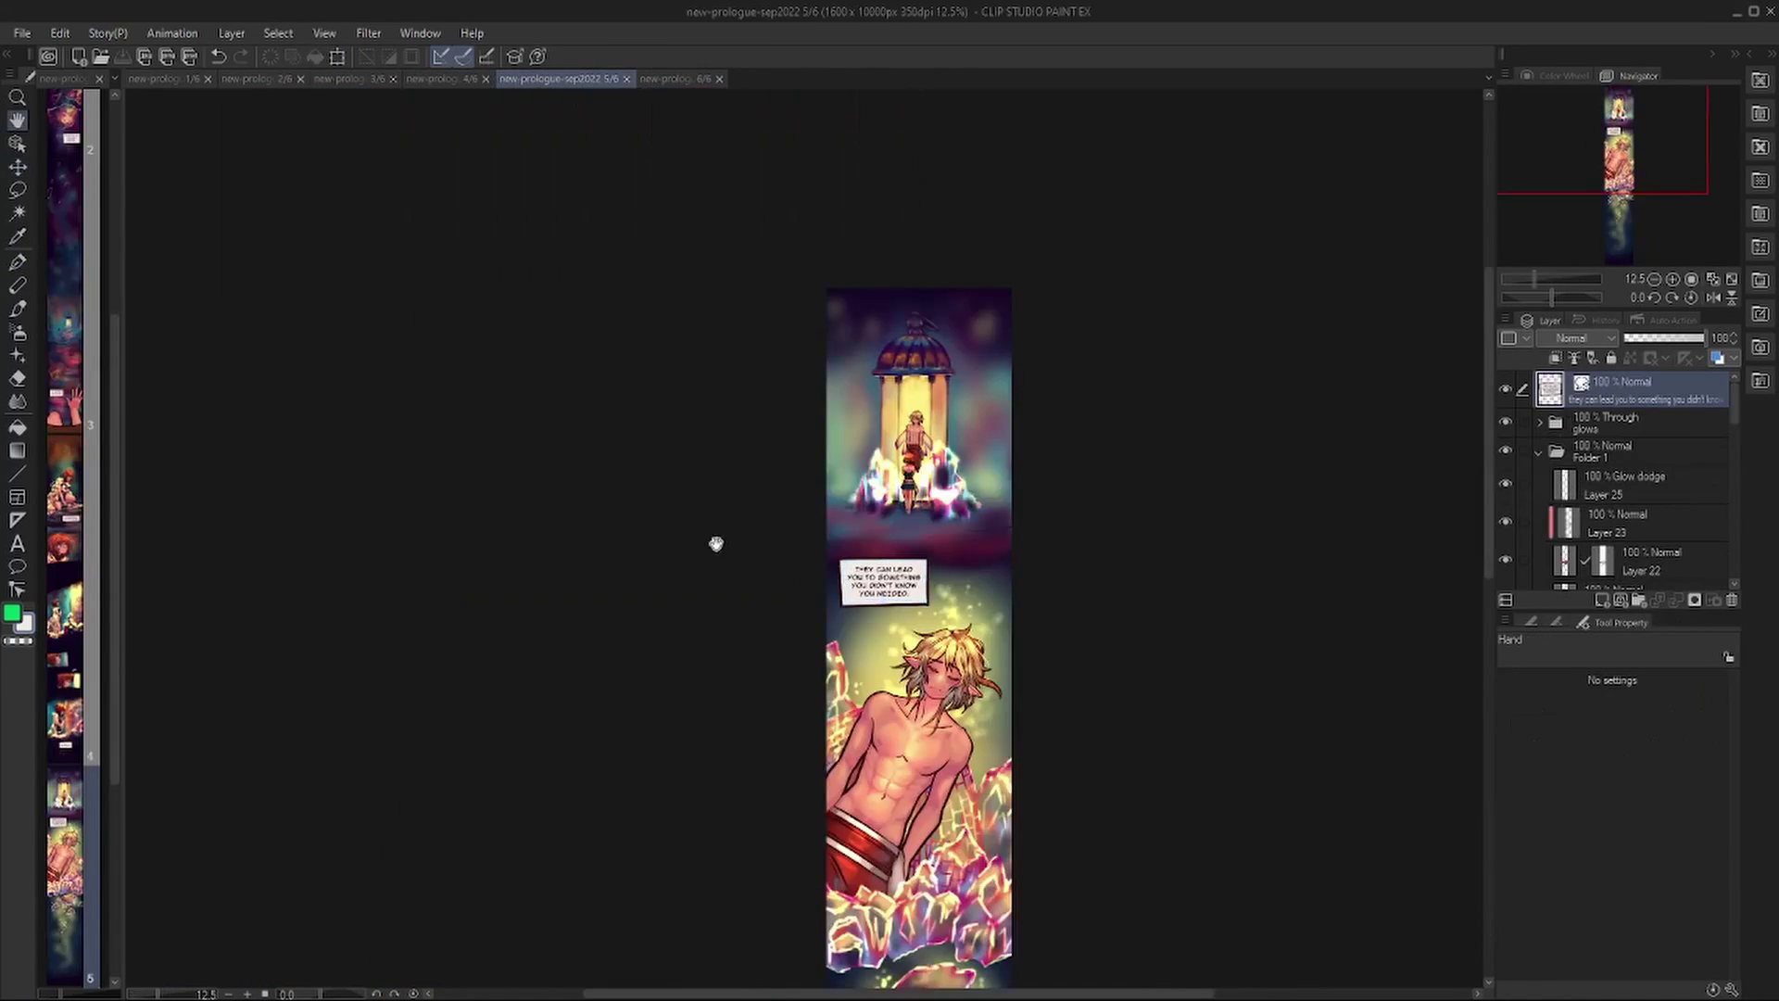
# Open page 6 and add a new layer at the top of the layer stack.
pyautogui.scroll(-5, 716, 545)
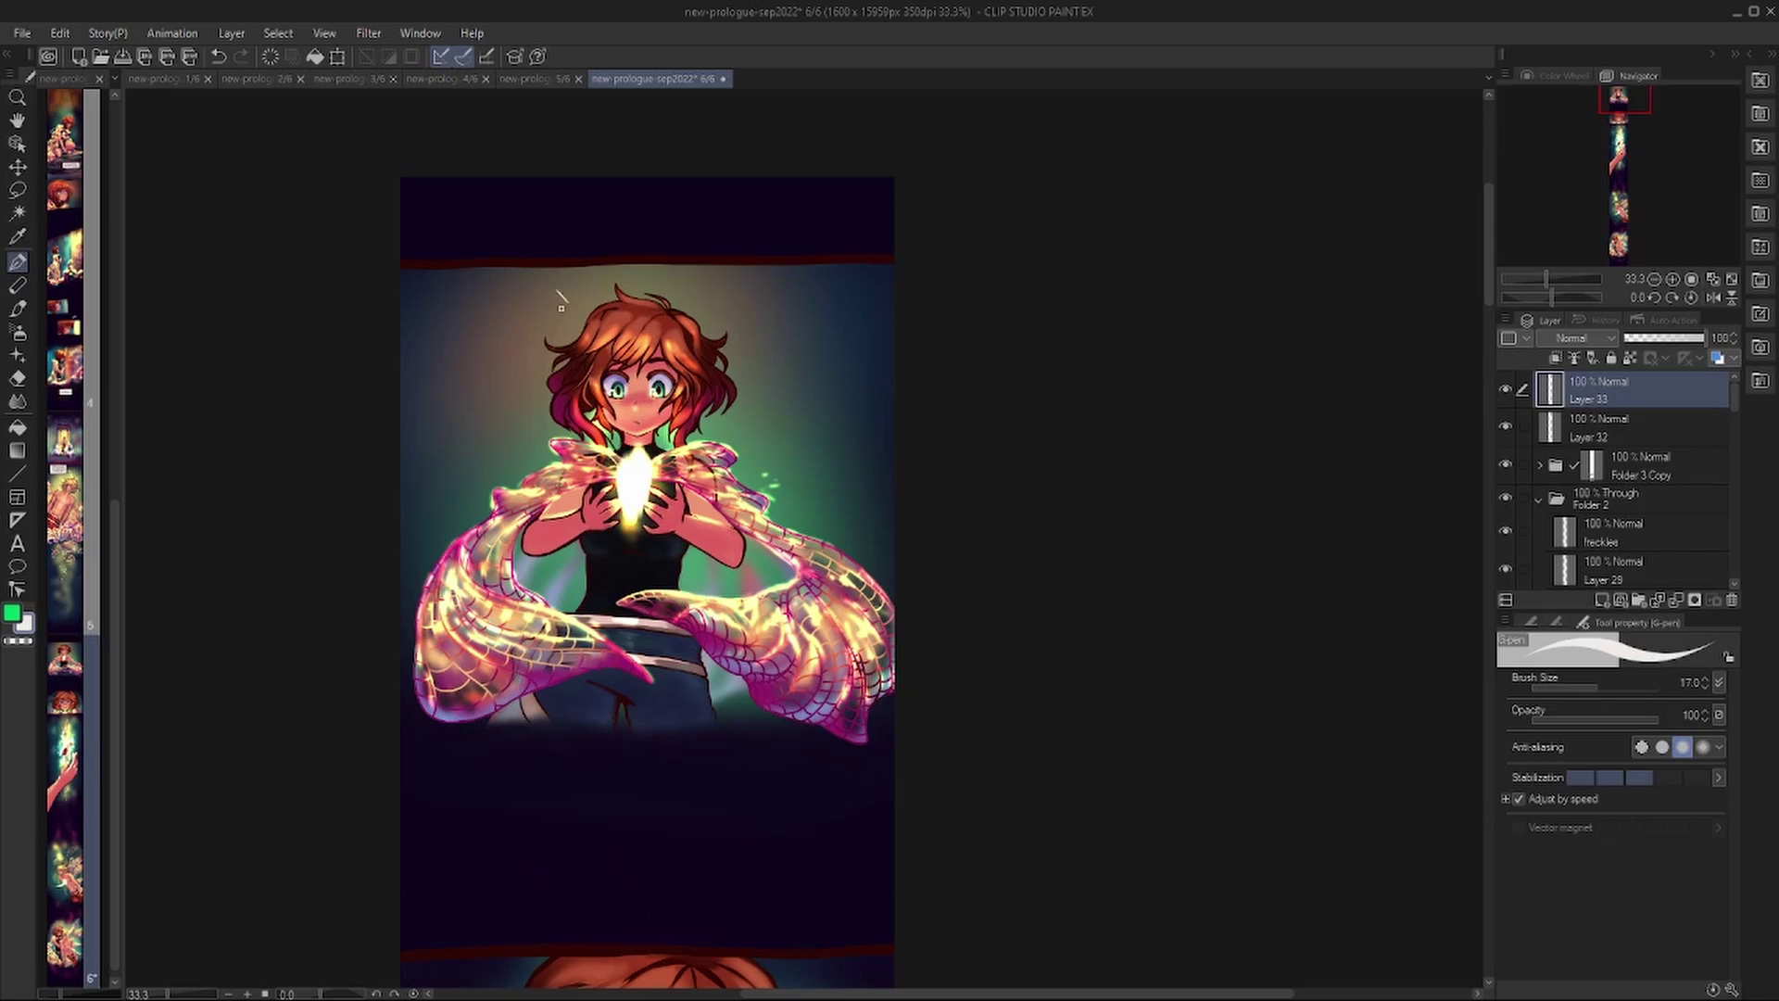
pyautogui.press('space')
pyautogui.moveTo(284, 759); pyautogui.dragTo(298, 358)
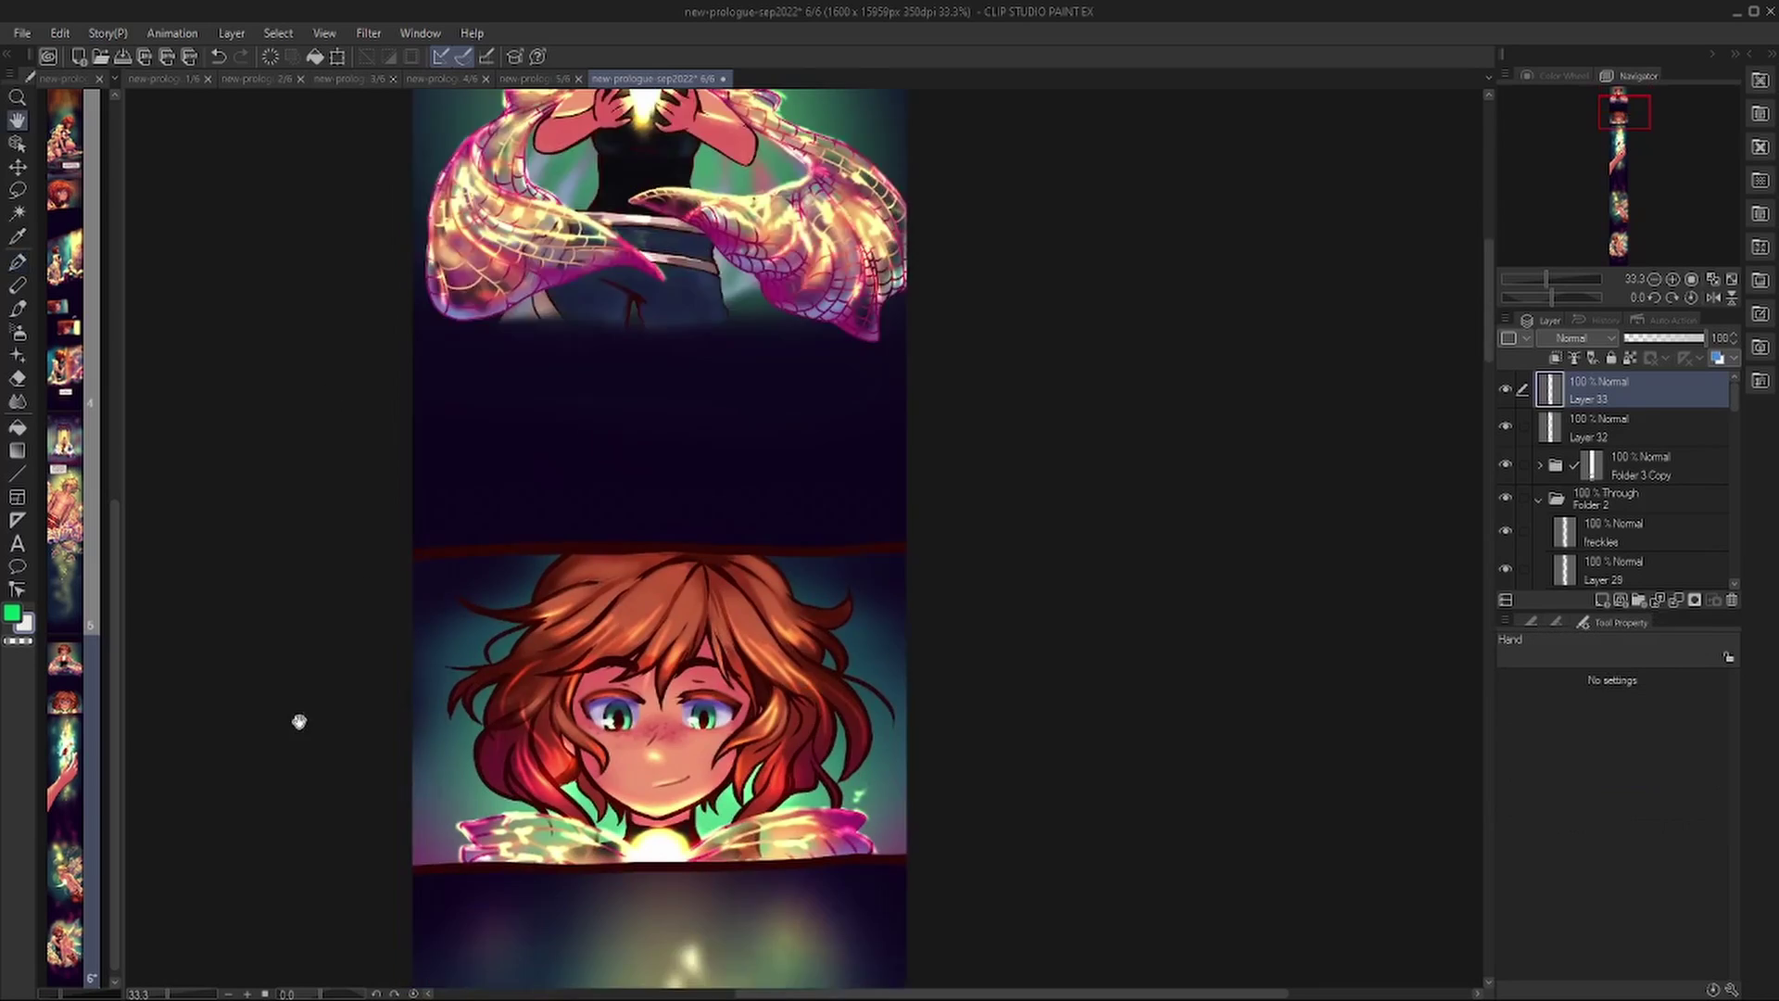
pyautogui.moveTo(298, 719); pyautogui.dragTo(320, 204)
pyautogui.moveTo(306, 769); pyautogui.dragTo(296, 222)
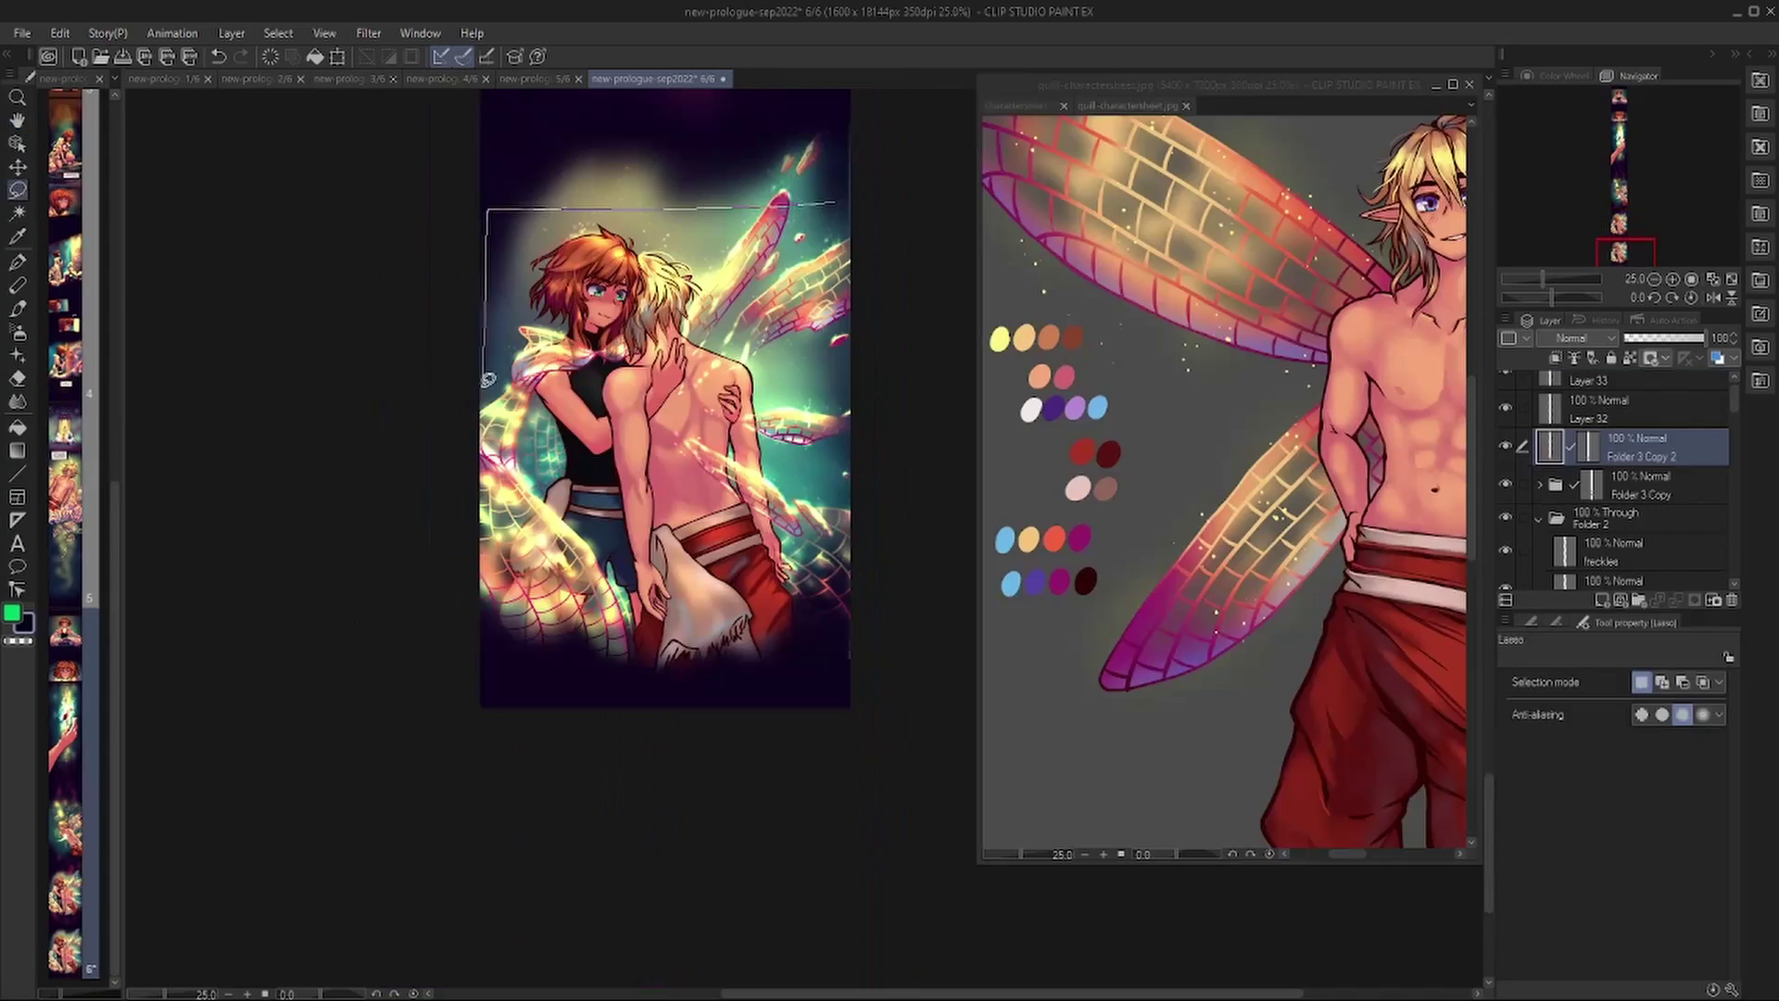
# Cut the figures' upper bodies from the duplicated embrace image at the end of page 6 onto their own layer and delete the leftover layer.
pyautogui.moveTo(482, 199); pyautogui.dragTo(469, 365)
pyautogui.press('Delete')
pyautogui.click(1503, 477)
pyautogui.hotkey('ctrl', 'z')
pyautogui.hotkey('ctrl', 'z')
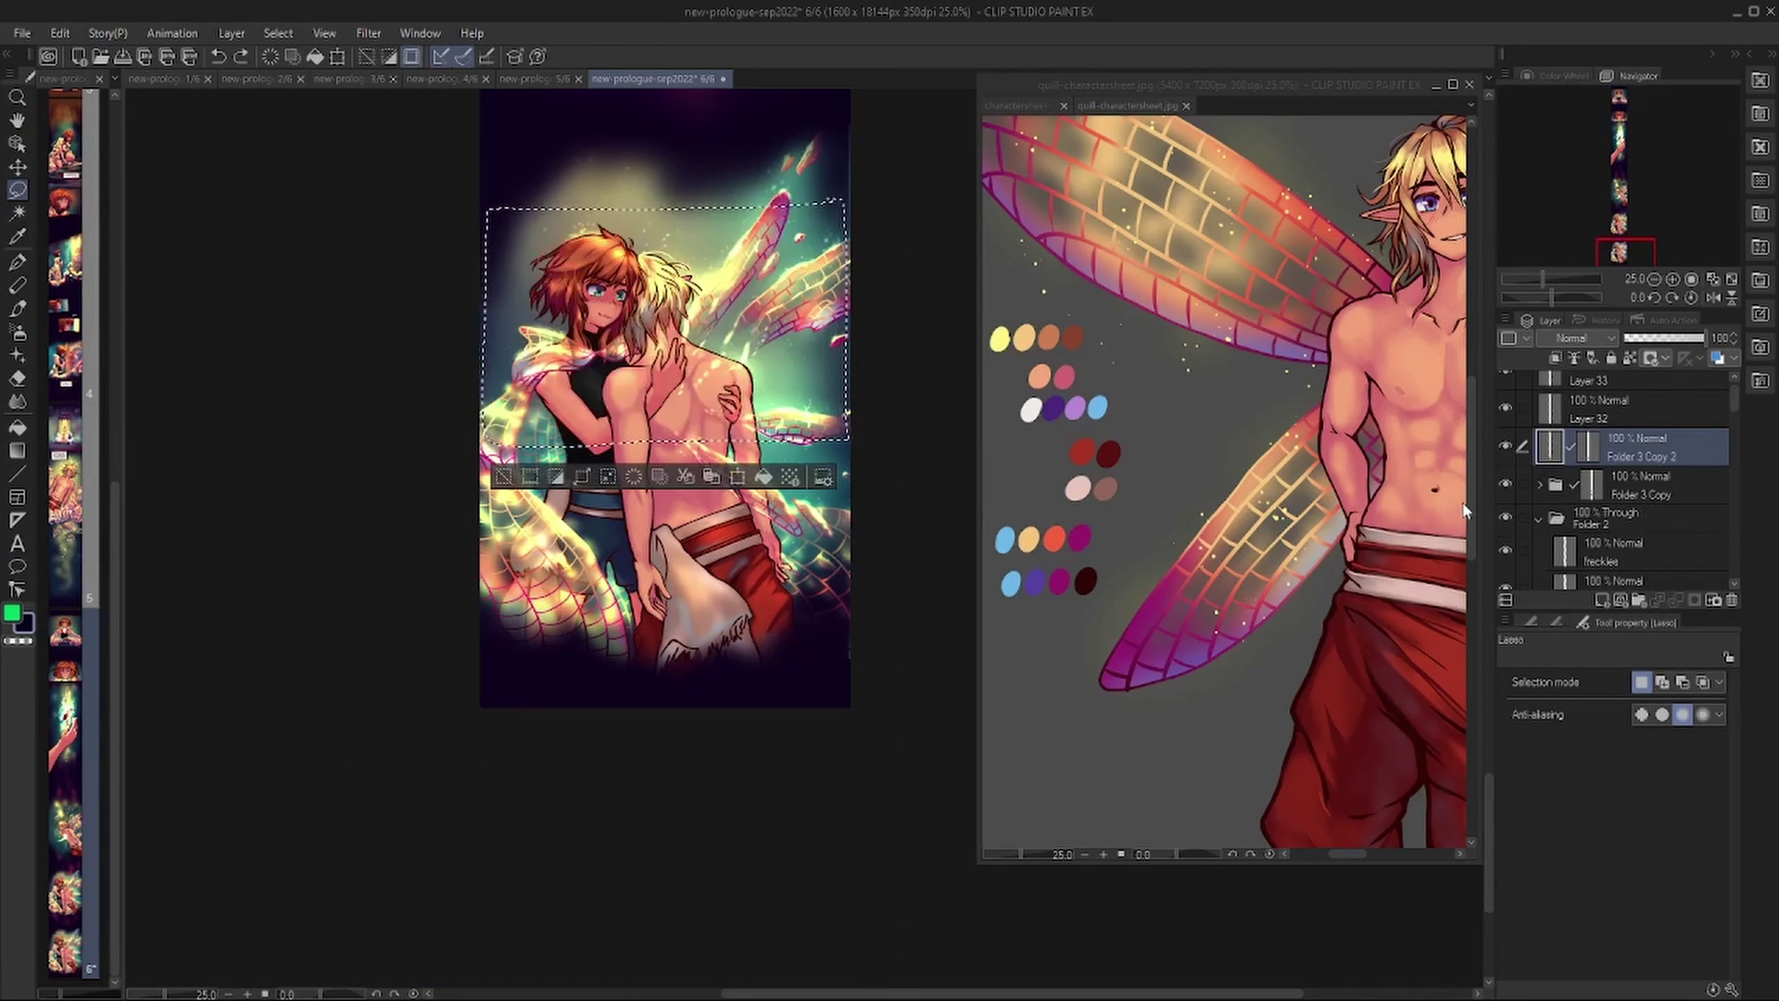
pyautogui.hotkey('ctrl', 'x')
pyautogui.hotkey('ctrl', 'v')
pyautogui.click(1506, 522)
pyautogui.click(1637, 523)
pyautogui.click(1731, 601)
pyautogui.click(1606, 441)
pyautogui.hotkey('ctrl', 'd')
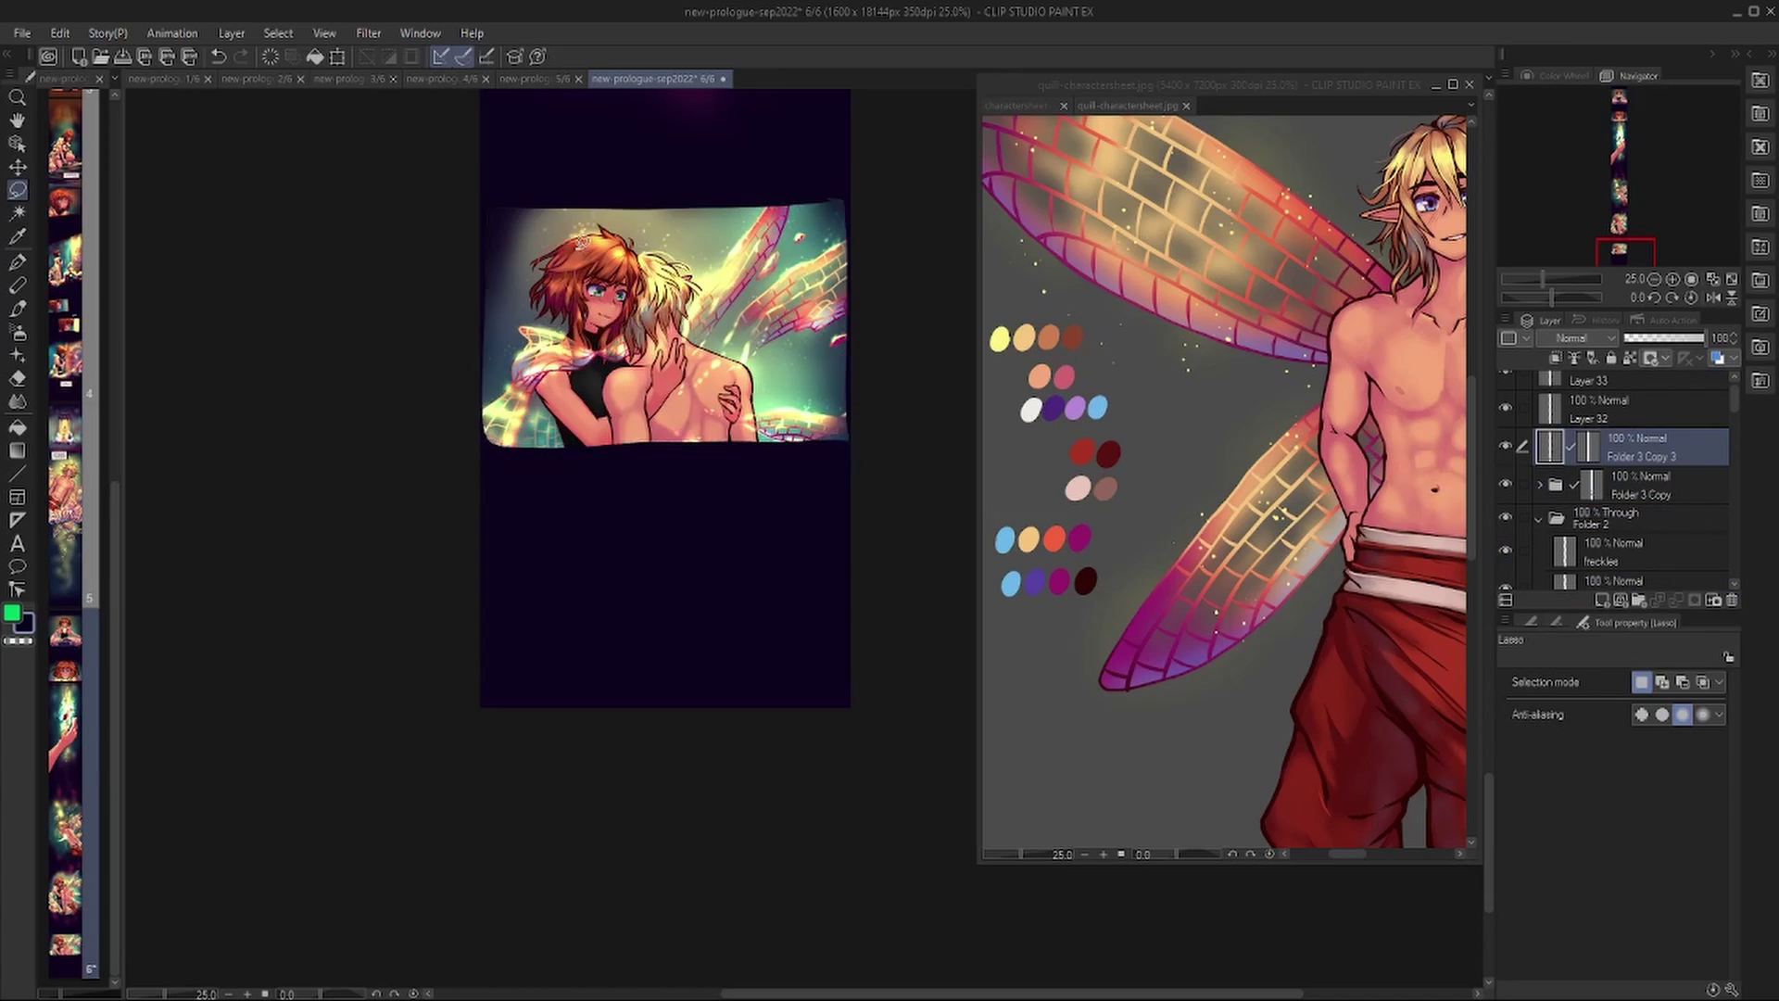
# Transform the cropped embrace panel to make it slightly larger.
pyautogui.hotkey('ctrl', 't')
pyautogui.moveTo(881, 459); pyautogui.dragTo(893, 469)
pyautogui.press('Return')
# Apply the cropped embrace layer's mask and add a new layer above it for repainting the redhead's face.
pyautogui.press('space')
pyautogui.moveTo(336, 167); pyautogui.dragTo(370, 497)
pyautogui.scroll(2, 413, 545)
pyautogui.scroll(3, 745, 223)
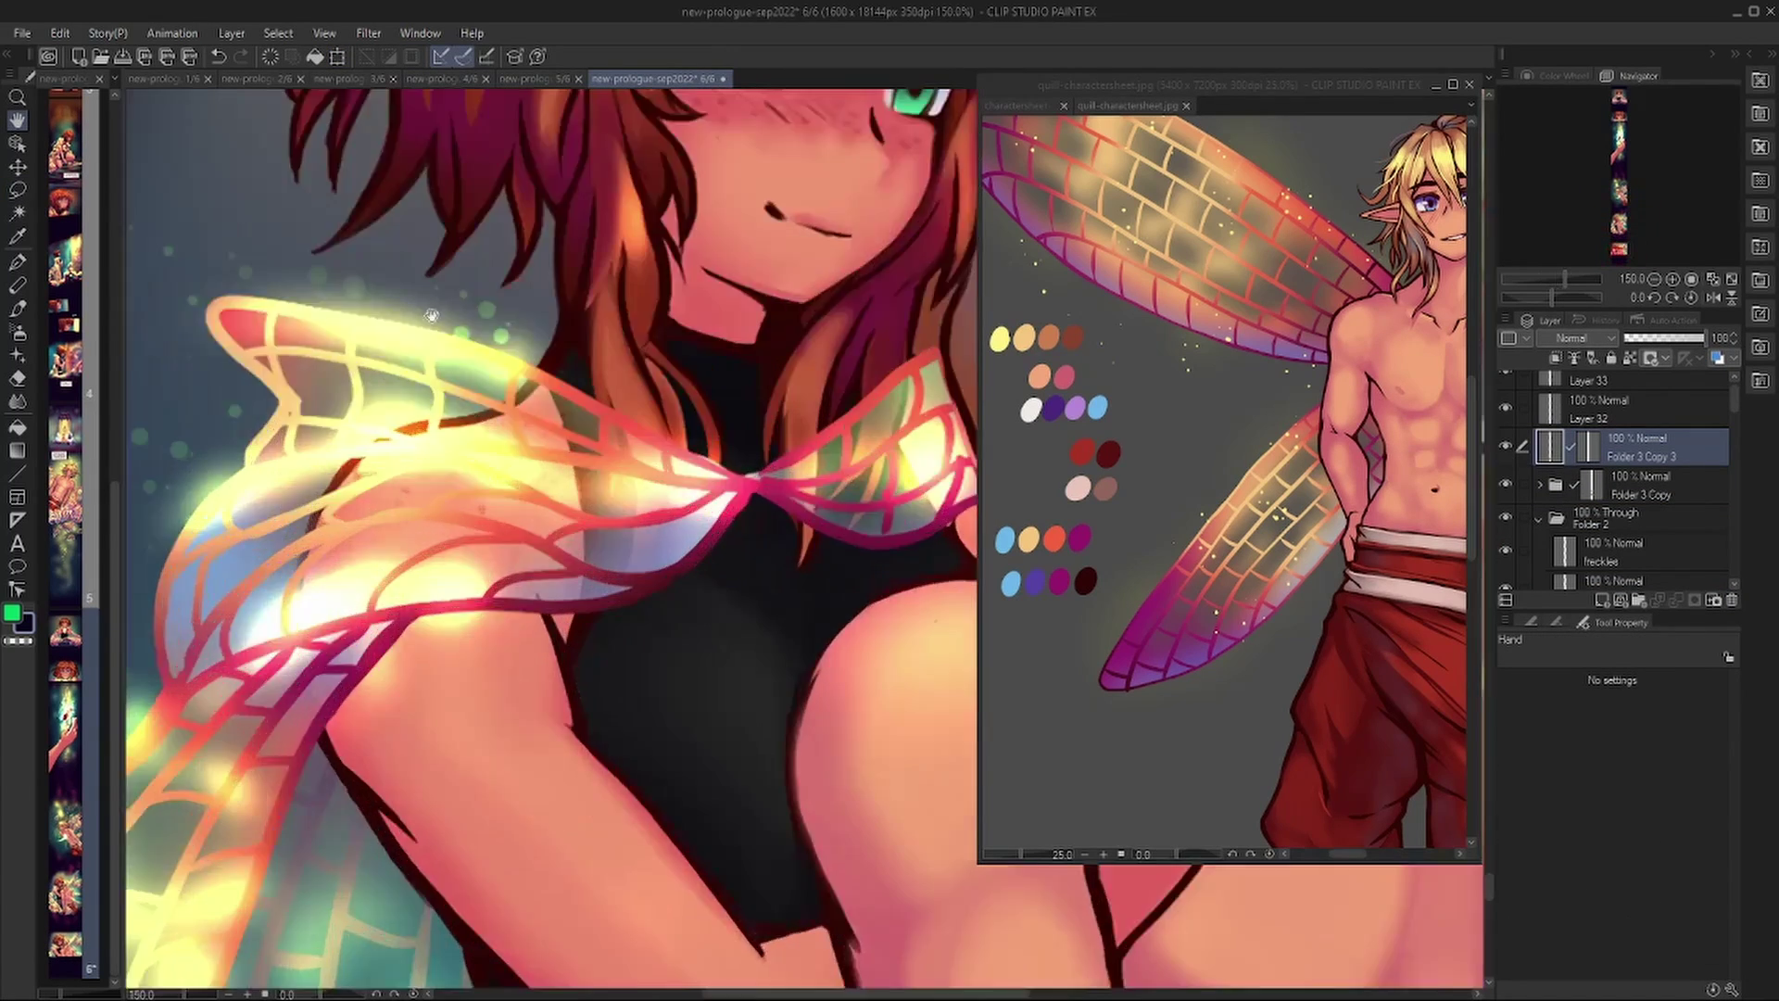
pyautogui.moveTo(797, 278); pyautogui.dragTo(448, 588)
pyautogui.click(1713, 601)
pyautogui.click(1602, 601)
# Paint over both of the redhead's open eyes with sampled skin tones using the G-pen at size 12.
pyautogui.press('p')
pyautogui.keyDown('alt'); pyautogui.click(428, 415); pyautogui.keyUp('alt')
pyautogui.moveTo(378, 372)
pyautogui.mouseDown()
pyautogui.moveTo(619, 428)
pyautogui.moveTo(486, 393)
pyautogui.moveTo(600, 404)
pyautogui.mouseUp()
pyautogui.keyDown('alt'); pyautogui.click(491, 350); pyautogui.keyUp('alt')
pyautogui.keyDown('alt'); pyautogui.click(519, 389); pyautogui.keyUp('alt')
pyautogui.moveTo(487, 368)
pyautogui.mouseDown()
pyautogui.moveTo(498, 335)
pyautogui.moveTo(374, 320)
pyautogui.moveTo(367, 346)
pyautogui.mouseUp()
pyautogui.press(']')
pyautogui.press(']')
pyautogui.moveTo(483, 360)
pyautogui.mouseDown()
pyautogui.moveTo(441, 341)
pyautogui.moveTo(369, 354)
pyautogui.mouseUp()
pyautogui.moveTo(418, 384)
pyautogui.mouseDown()
pyautogui.moveTo(400, 388)
pyautogui.moveTo(468, 396)
pyautogui.mouseUp()
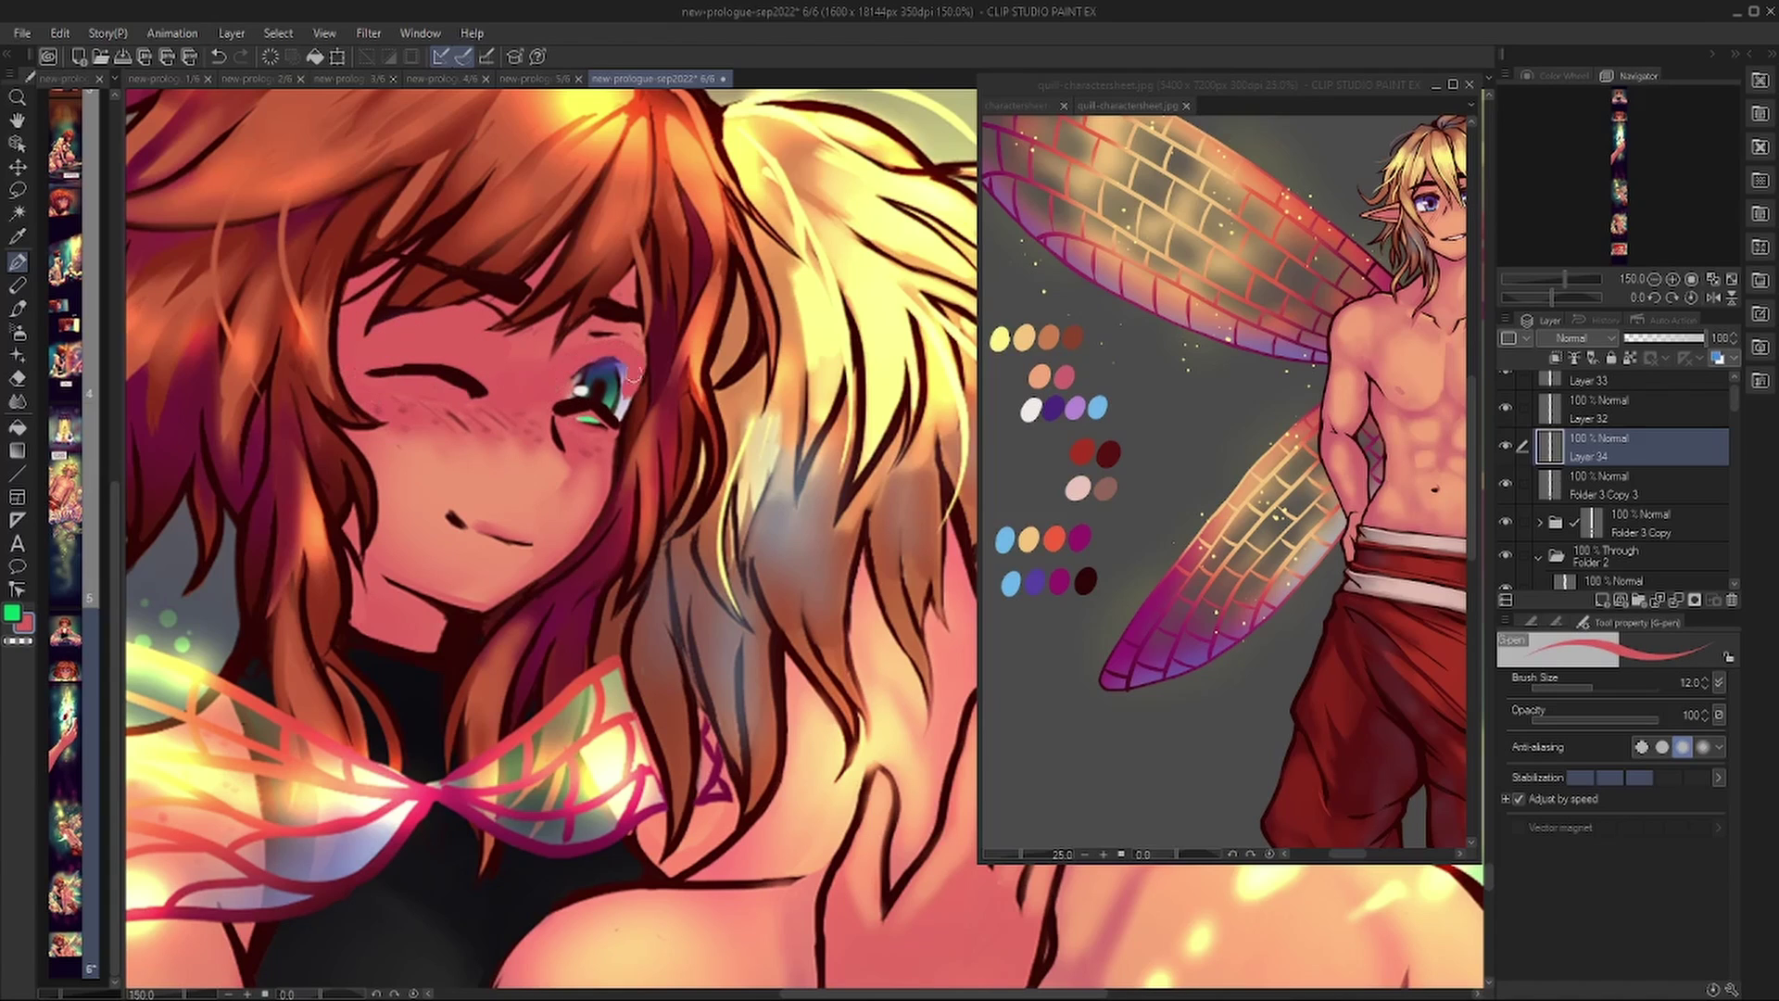
pyautogui.moveTo(634, 388)
pyautogui.mouseDown()
pyautogui.moveTo(561, 370)
pyautogui.moveTo(607, 428)
pyautogui.mouseUp()
pyautogui.keyDown('alt'); pyautogui.click(564, 412); pyautogui.keyUp('alt')
pyautogui.keyDown('alt'); pyautogui.click(593, 385); pyautogui.keyUp('alt')
# Draw dark curved lines for the redhead's two closed eyelids with the G-pen at size 6.
pyautogui.keyDown('alt'); pyautogui.click(475, 387); pyautogui.keyUp('alt')
pyautogui.press('[')
pyautogui.press('[')
pyautogui.press('[')
pyautogui.press('[')
pyautogui.moveTo(478, 380); pyautogui.dragTo(387, 402)
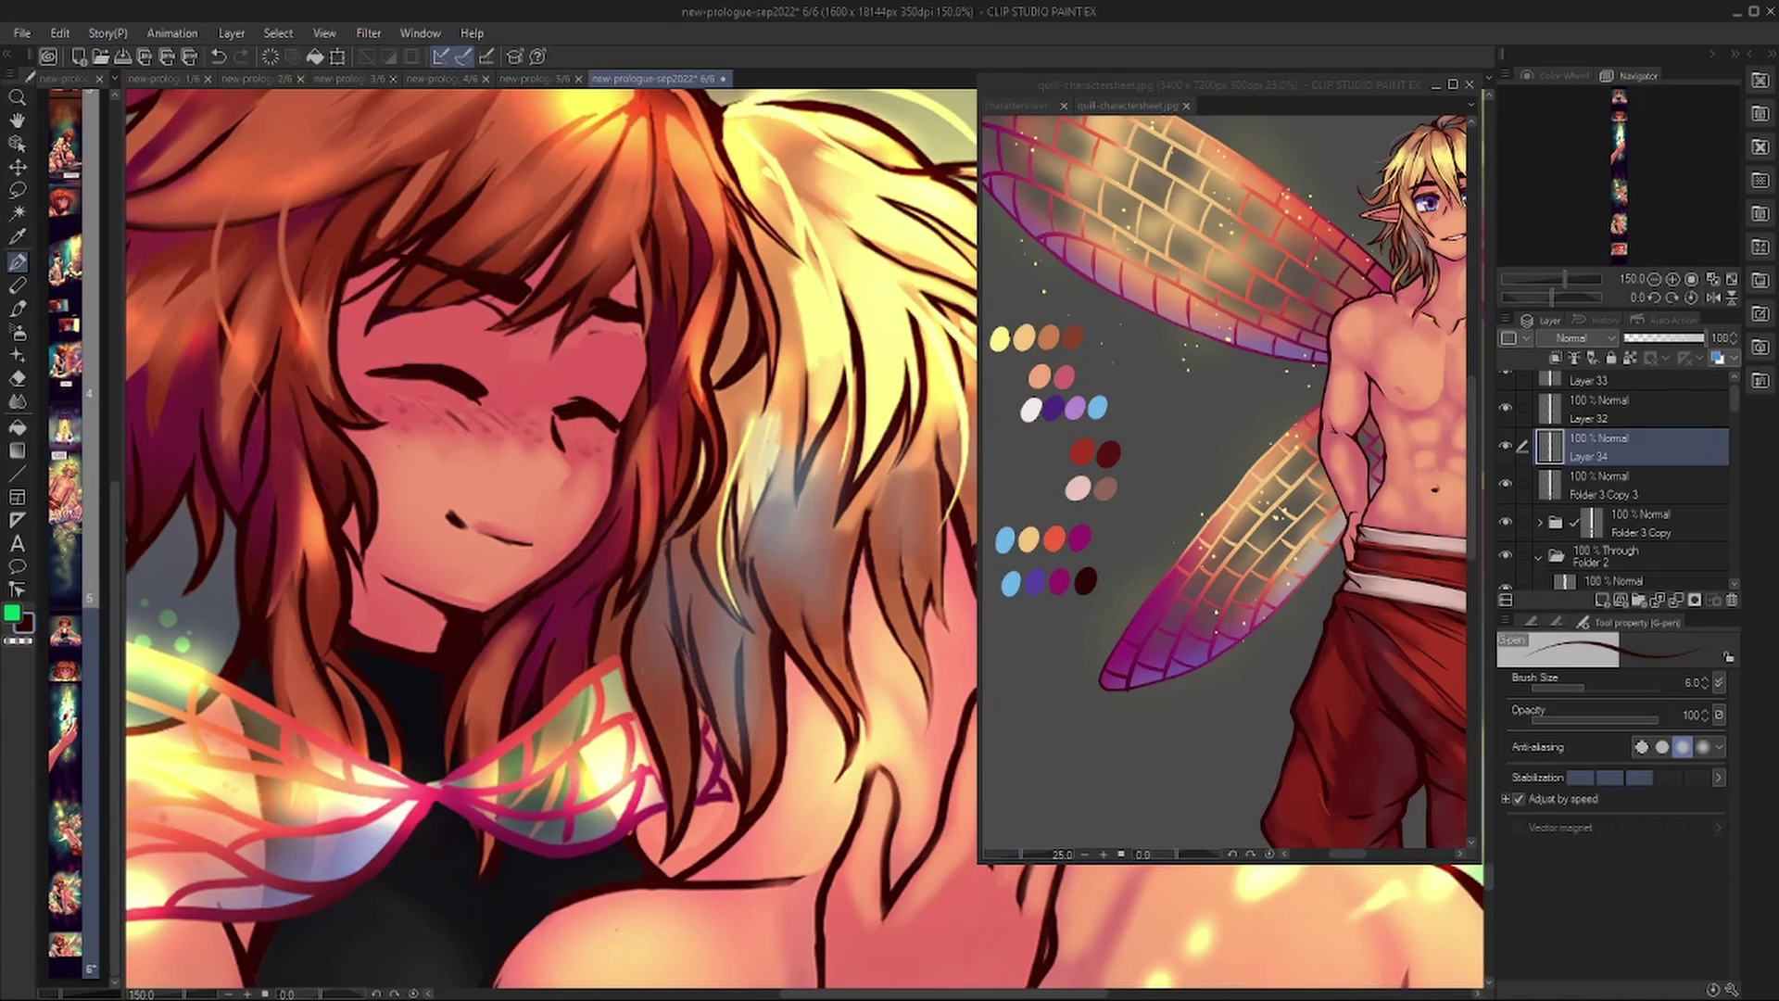
pyautogui.moveTo(556, 410); pyautogui.dragTo(618, 428)
# Touch up the skin around the redhead's closed eyes with the Soft airbrush at size 8 and compare the face with Layer 34 hidden.
pyautogui.press('b')
pyautogui.press('[')
pyautogui.press('[')
pyautogui.press('[')
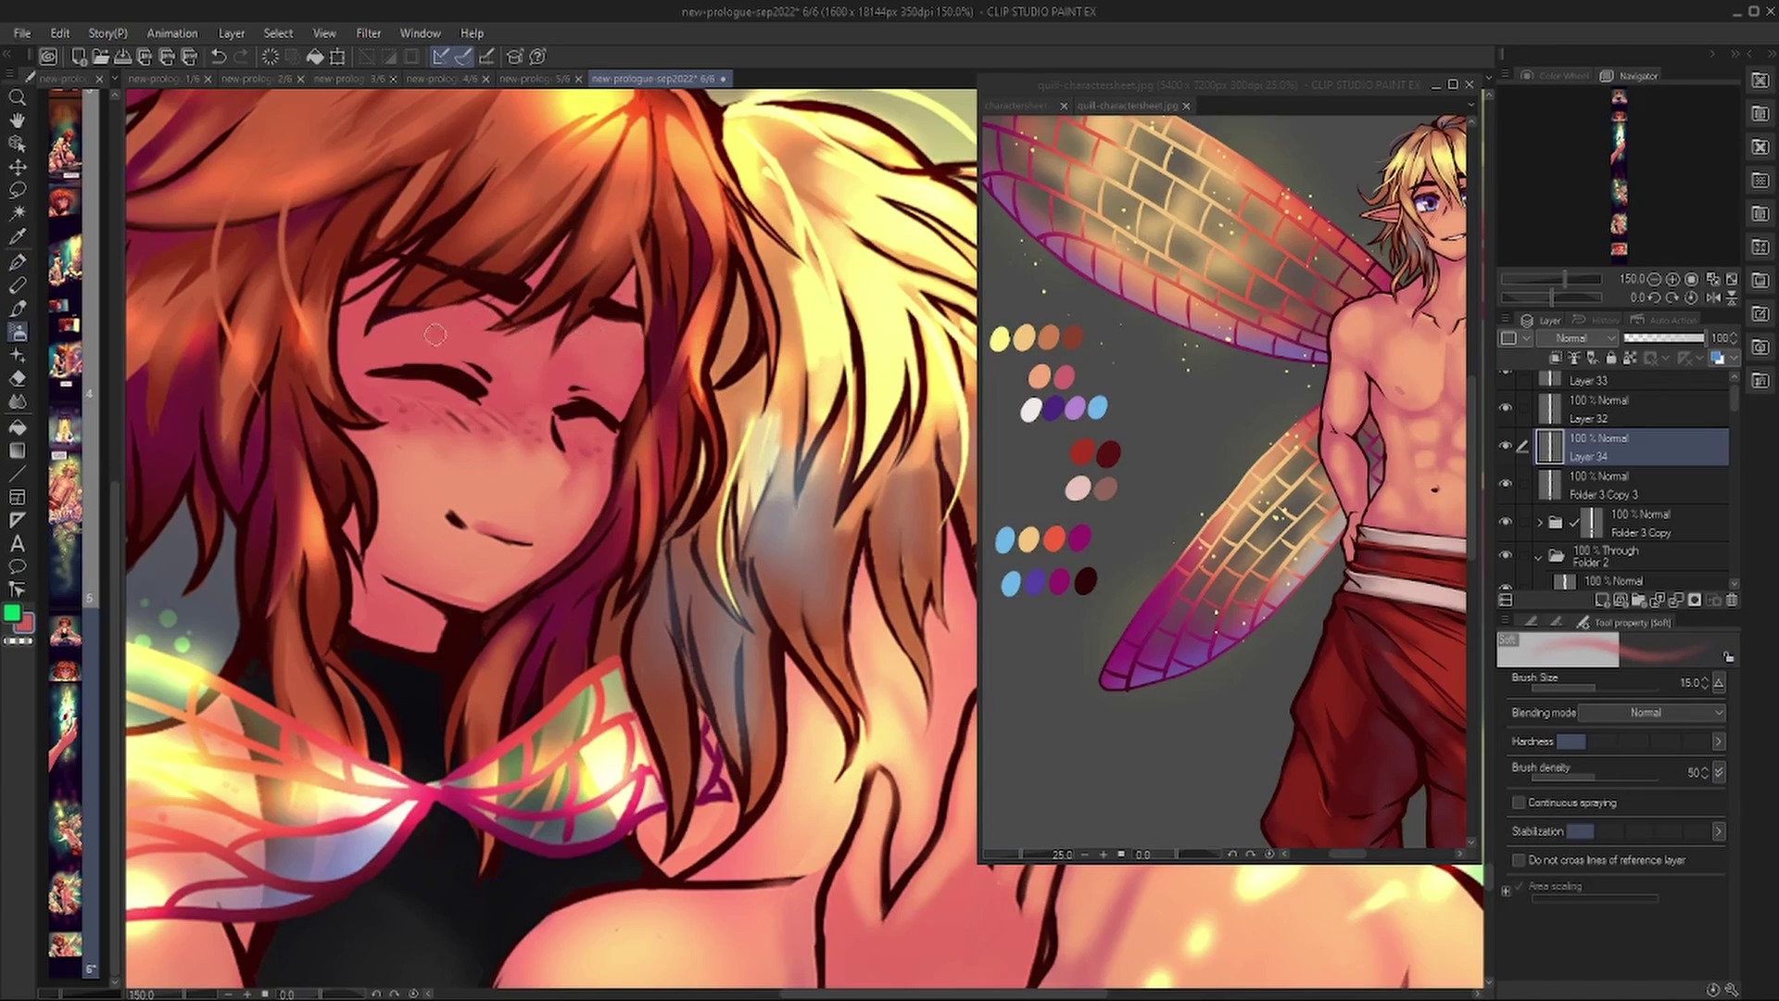
pyautogui.click(1506, 445)
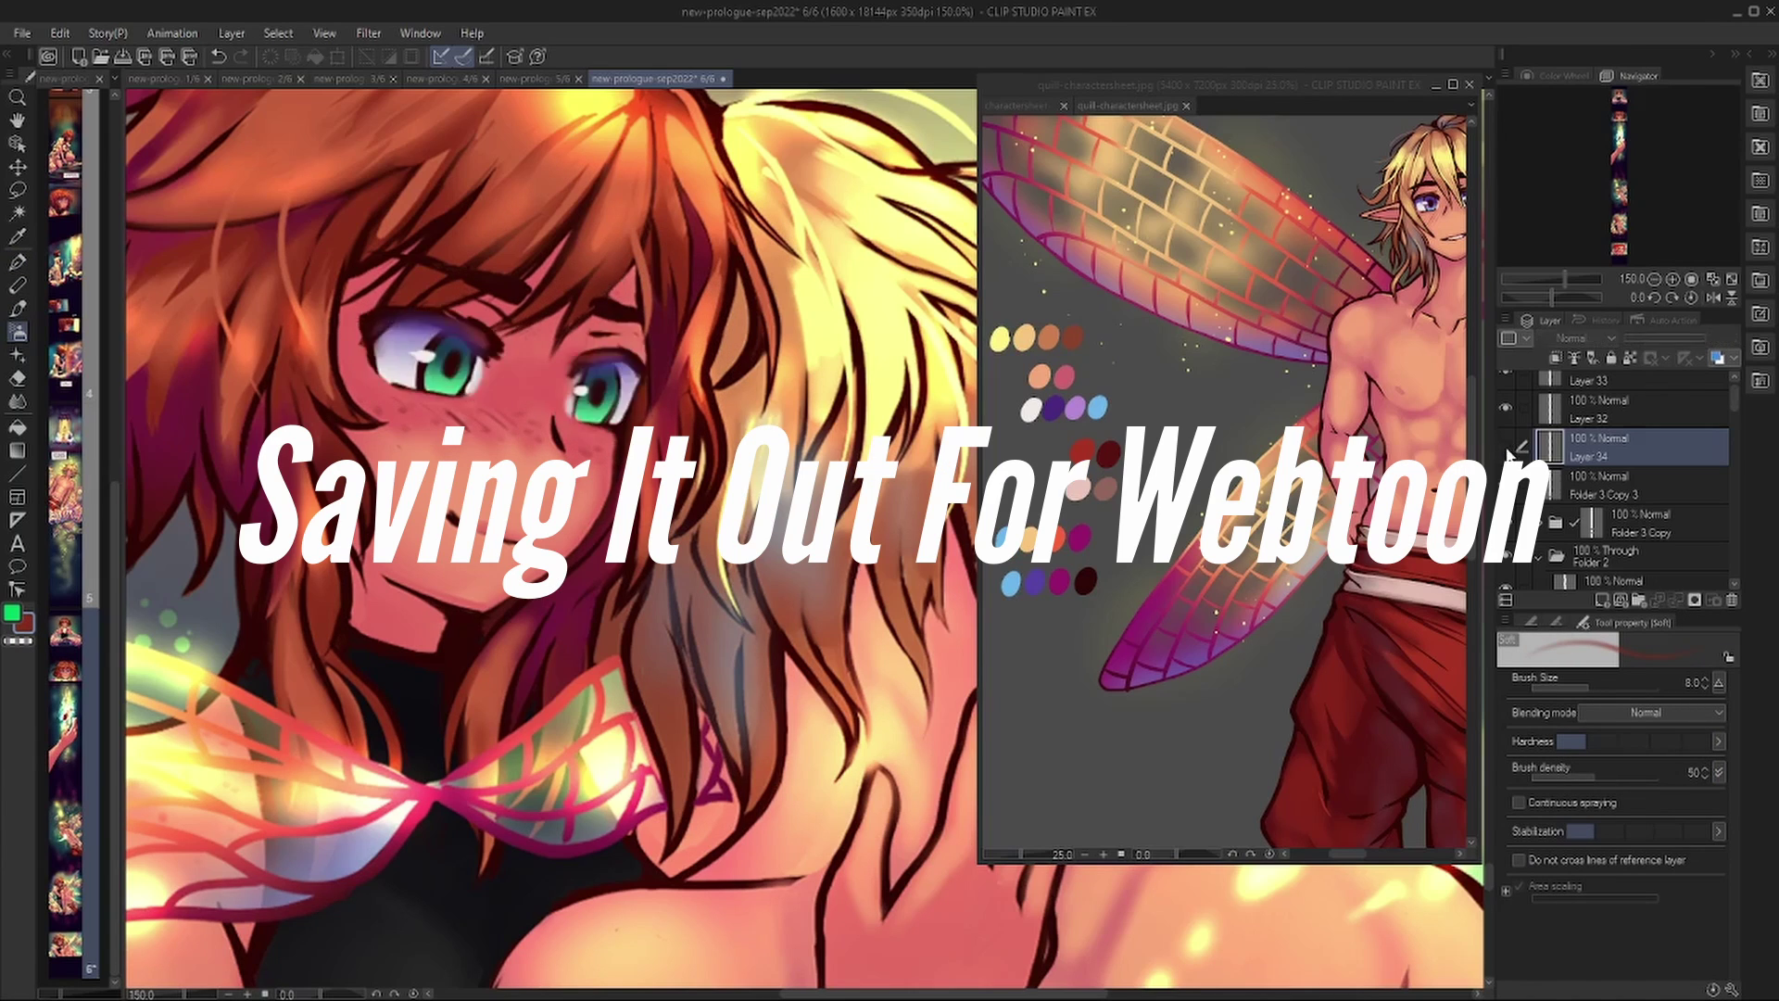
pyautogui.click(1506, 445)
pyautogui.press('p')
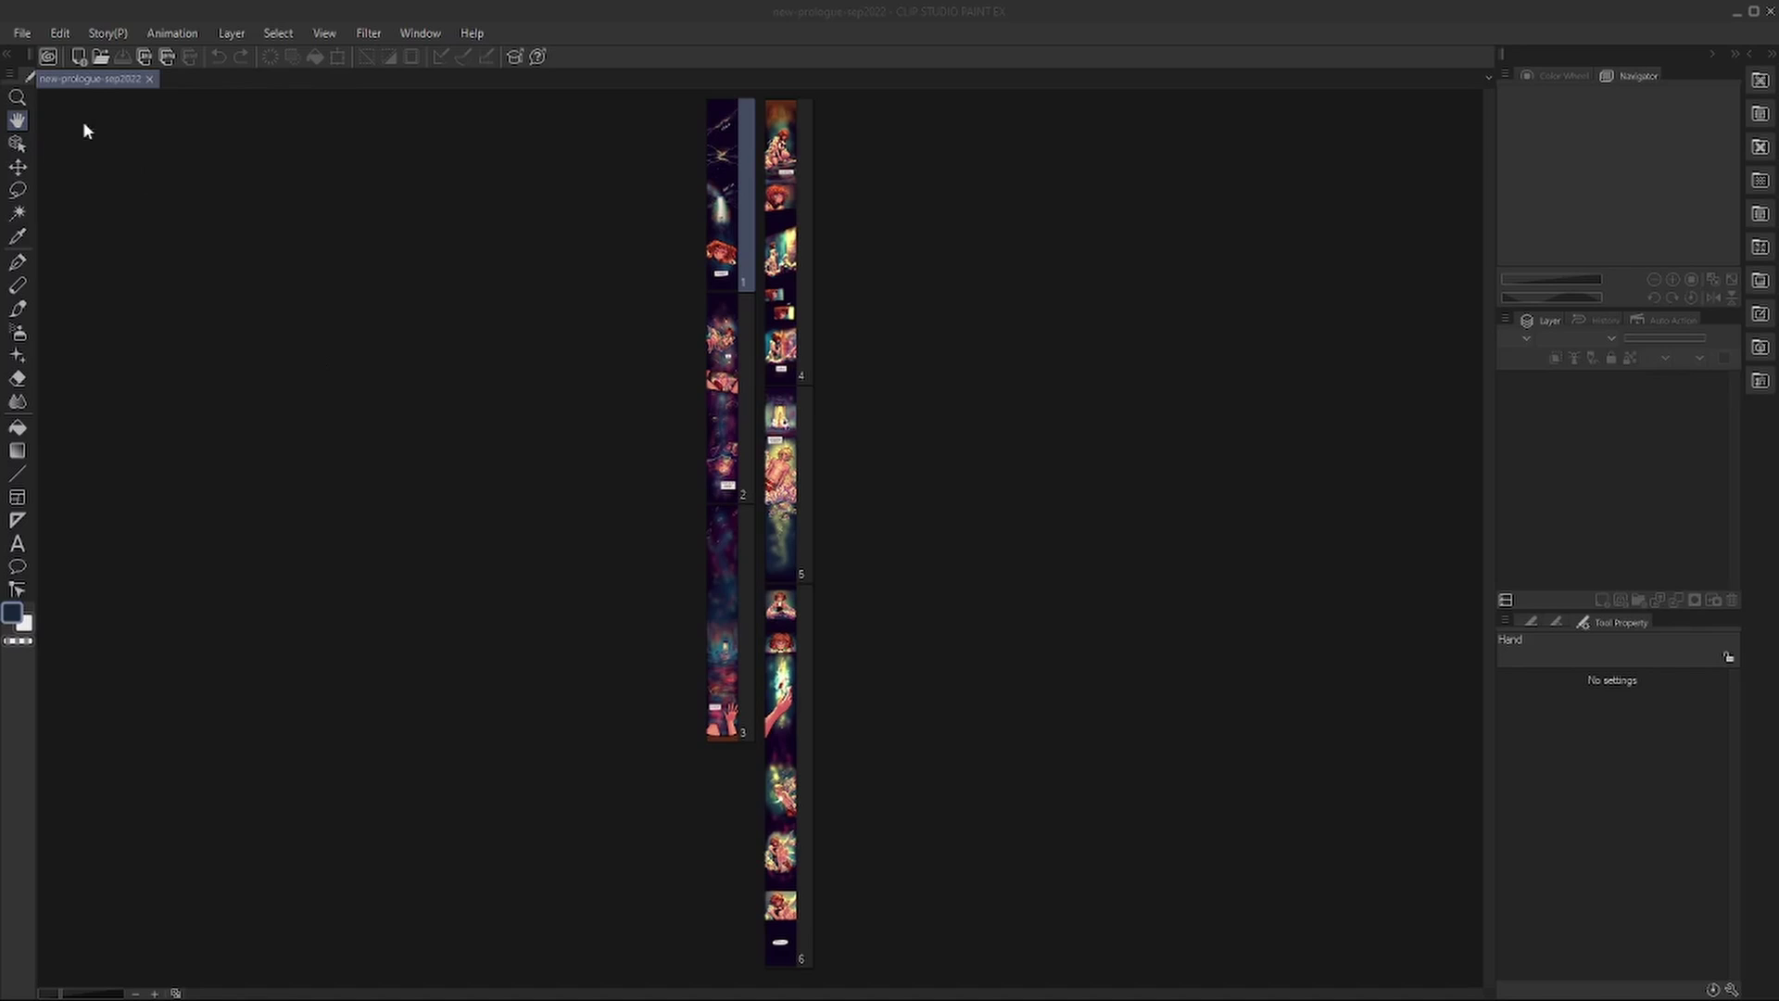
# Start a webtoon export of the prologue and choose the ep00-part1-remake folder as the destination.
pyautogui.click(22, 33)
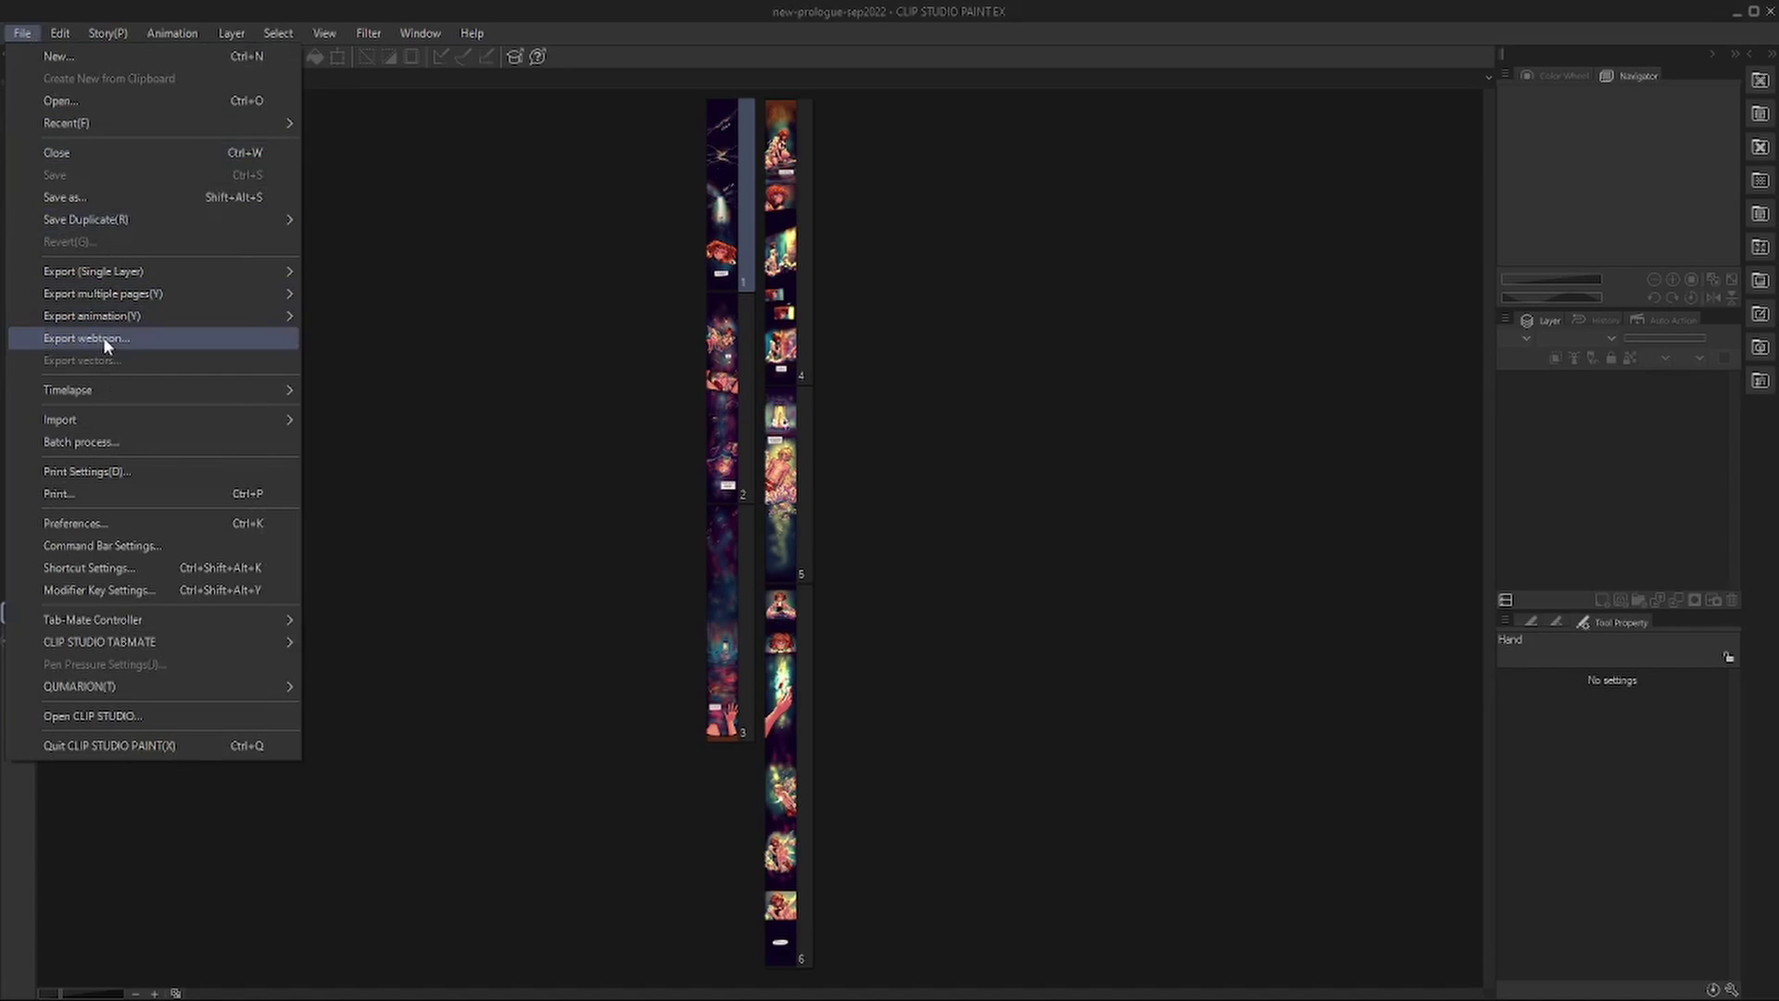
pyautogui.click(30, 340)
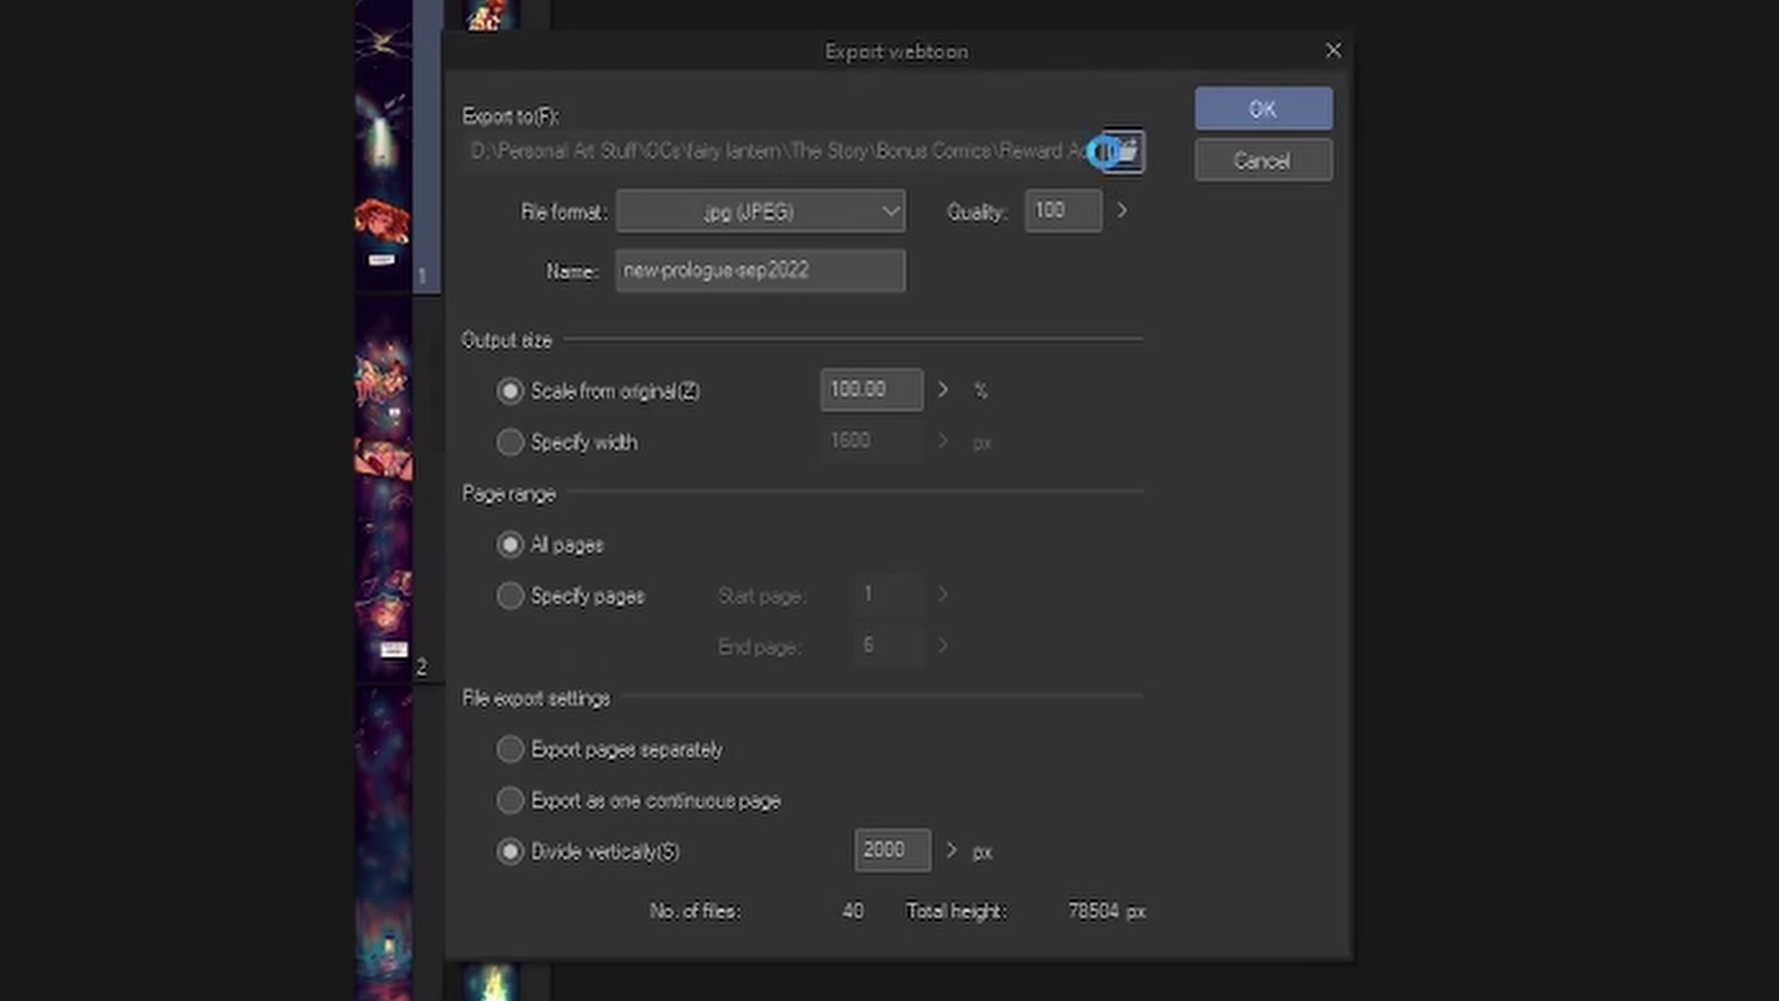
pyautogui.click(1123, 214)
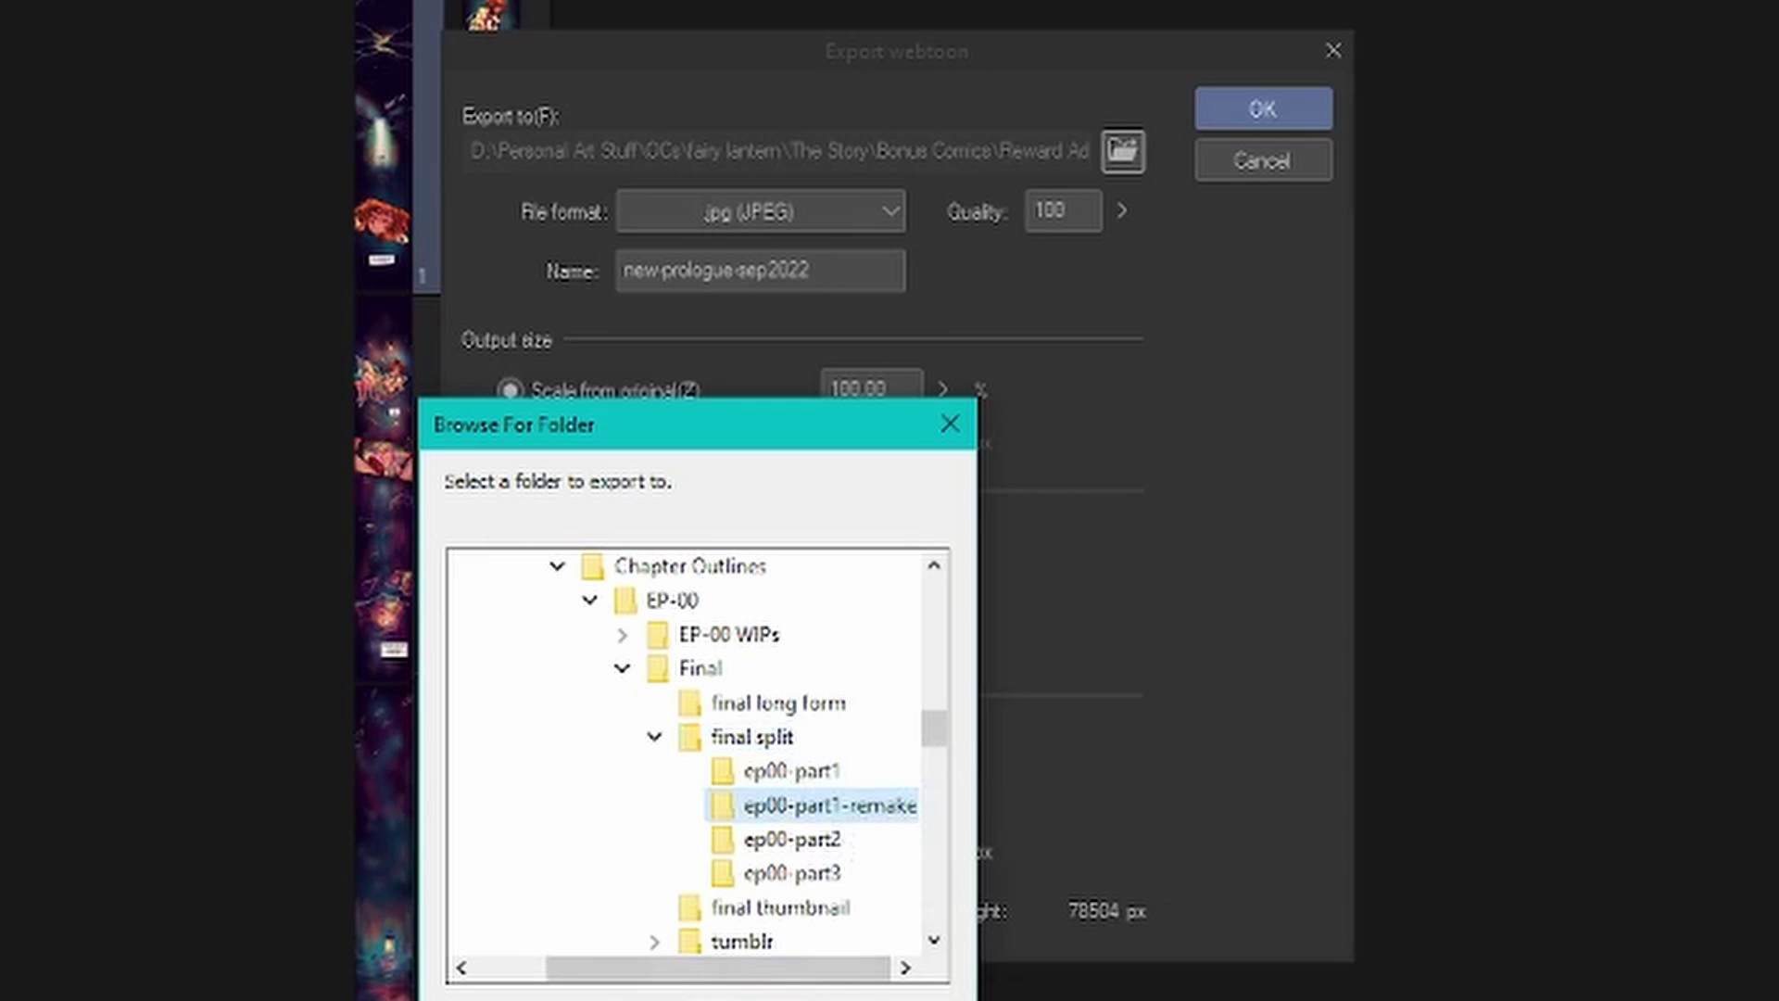
pyautogui.press('Return')
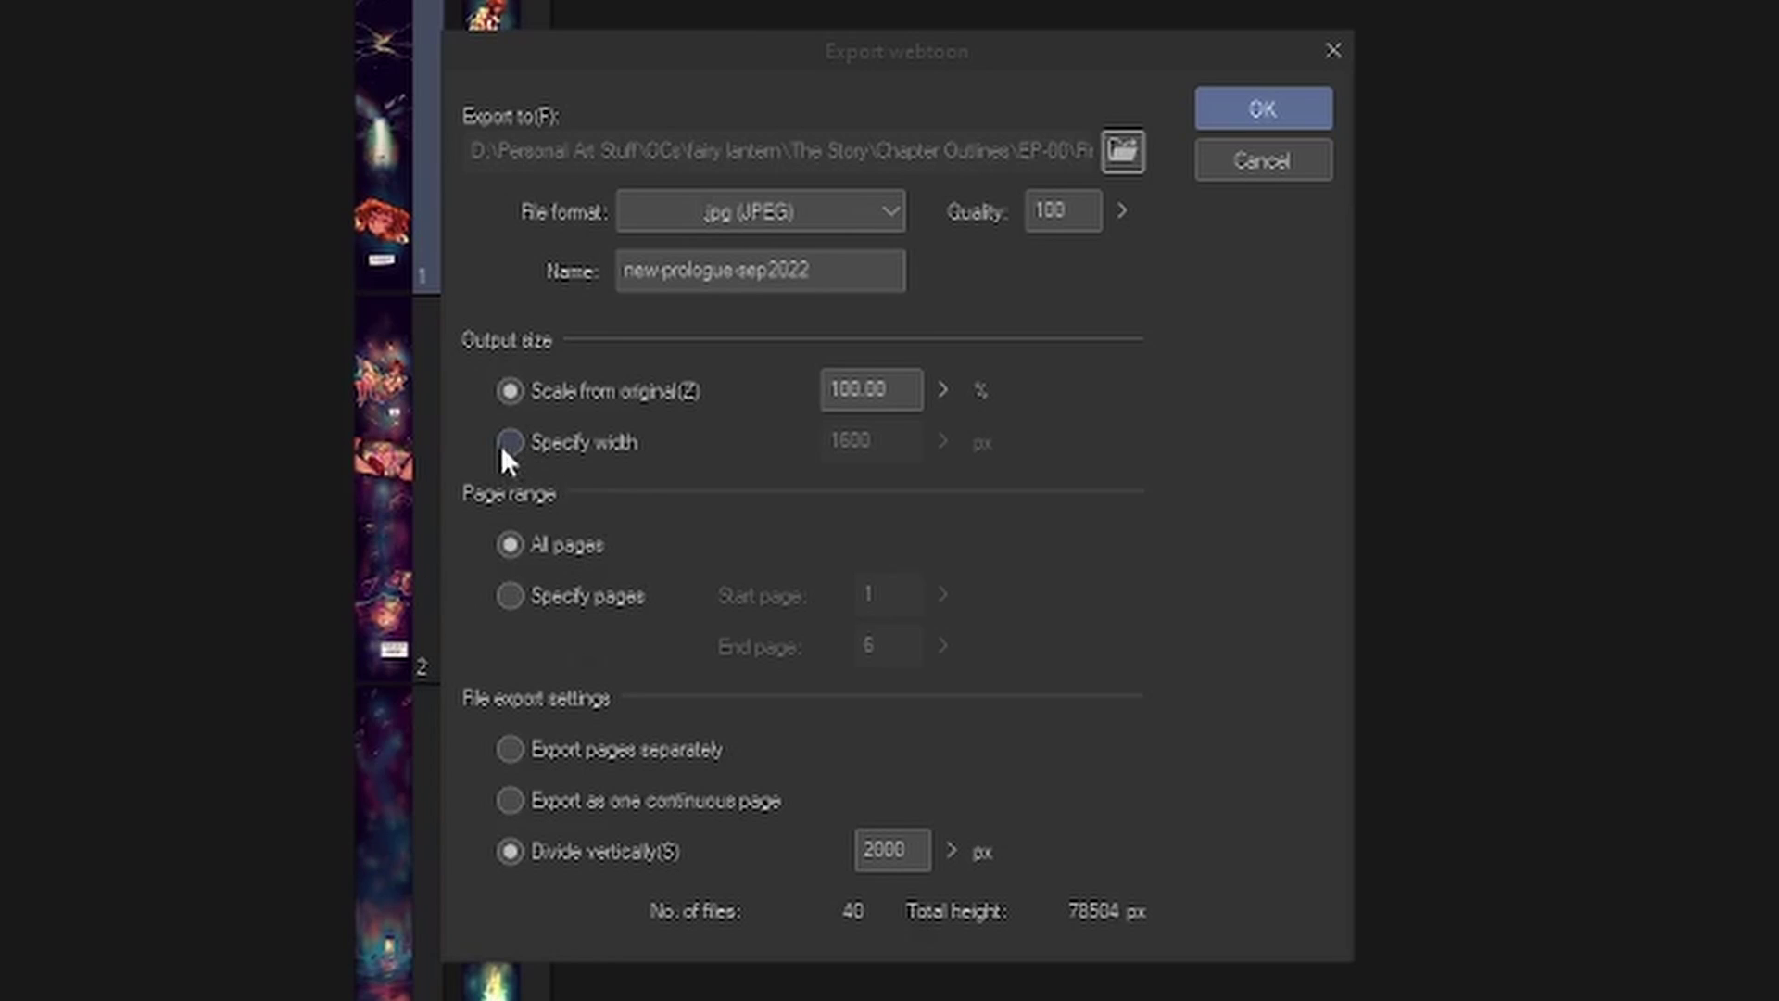
# Try the specified page range from 1 to 6 for the webtoon export and switch back to all pages.
pyautogui.click(510, 596)
pyautogui.click(886, 583)
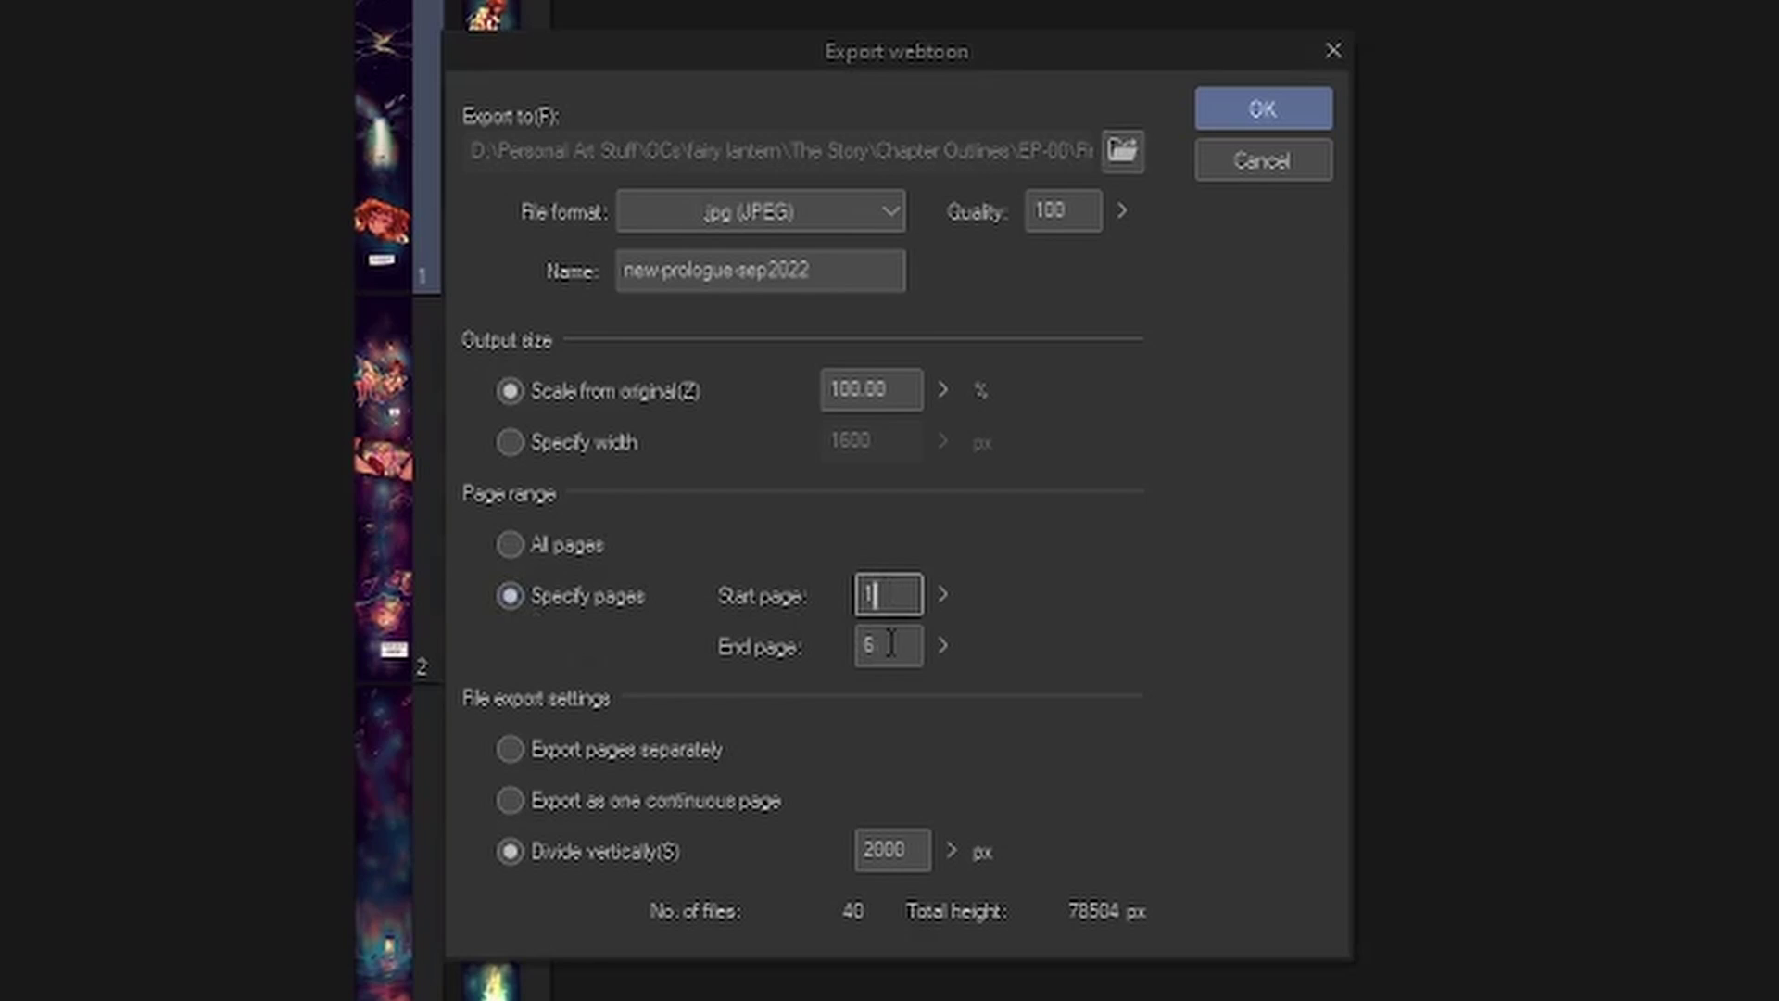
pyautogui.press('Tab')
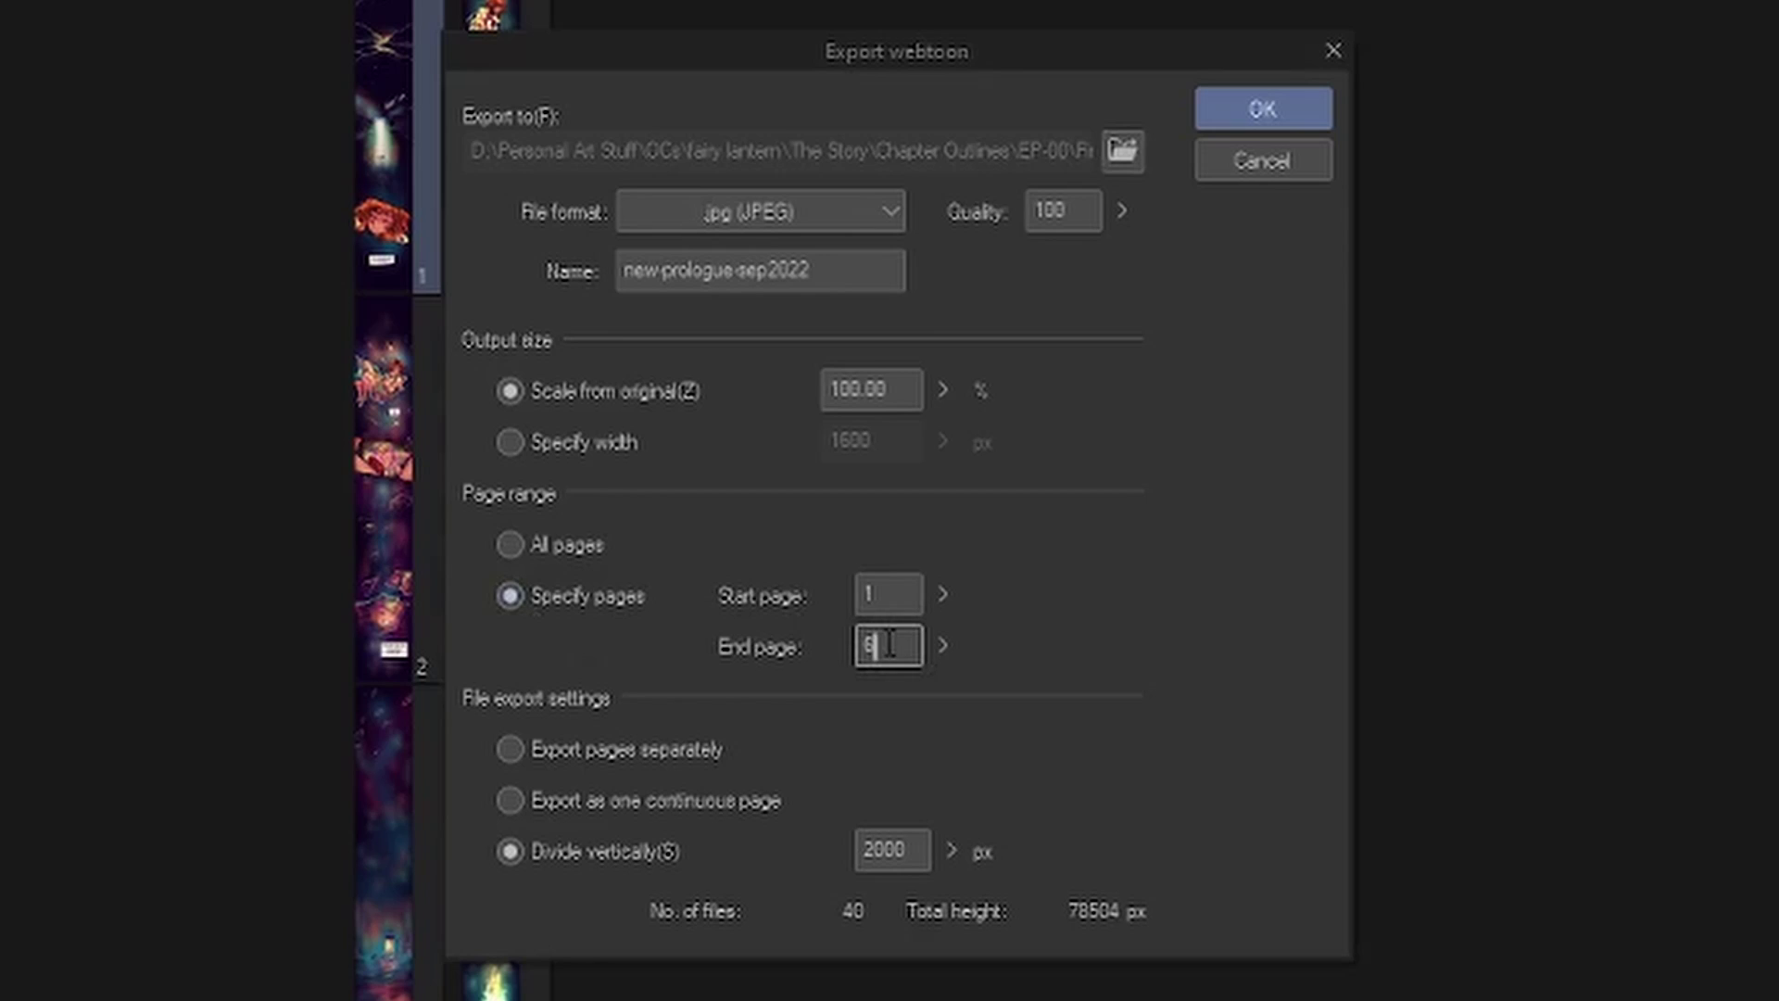
pyautogui.click(508, 545)
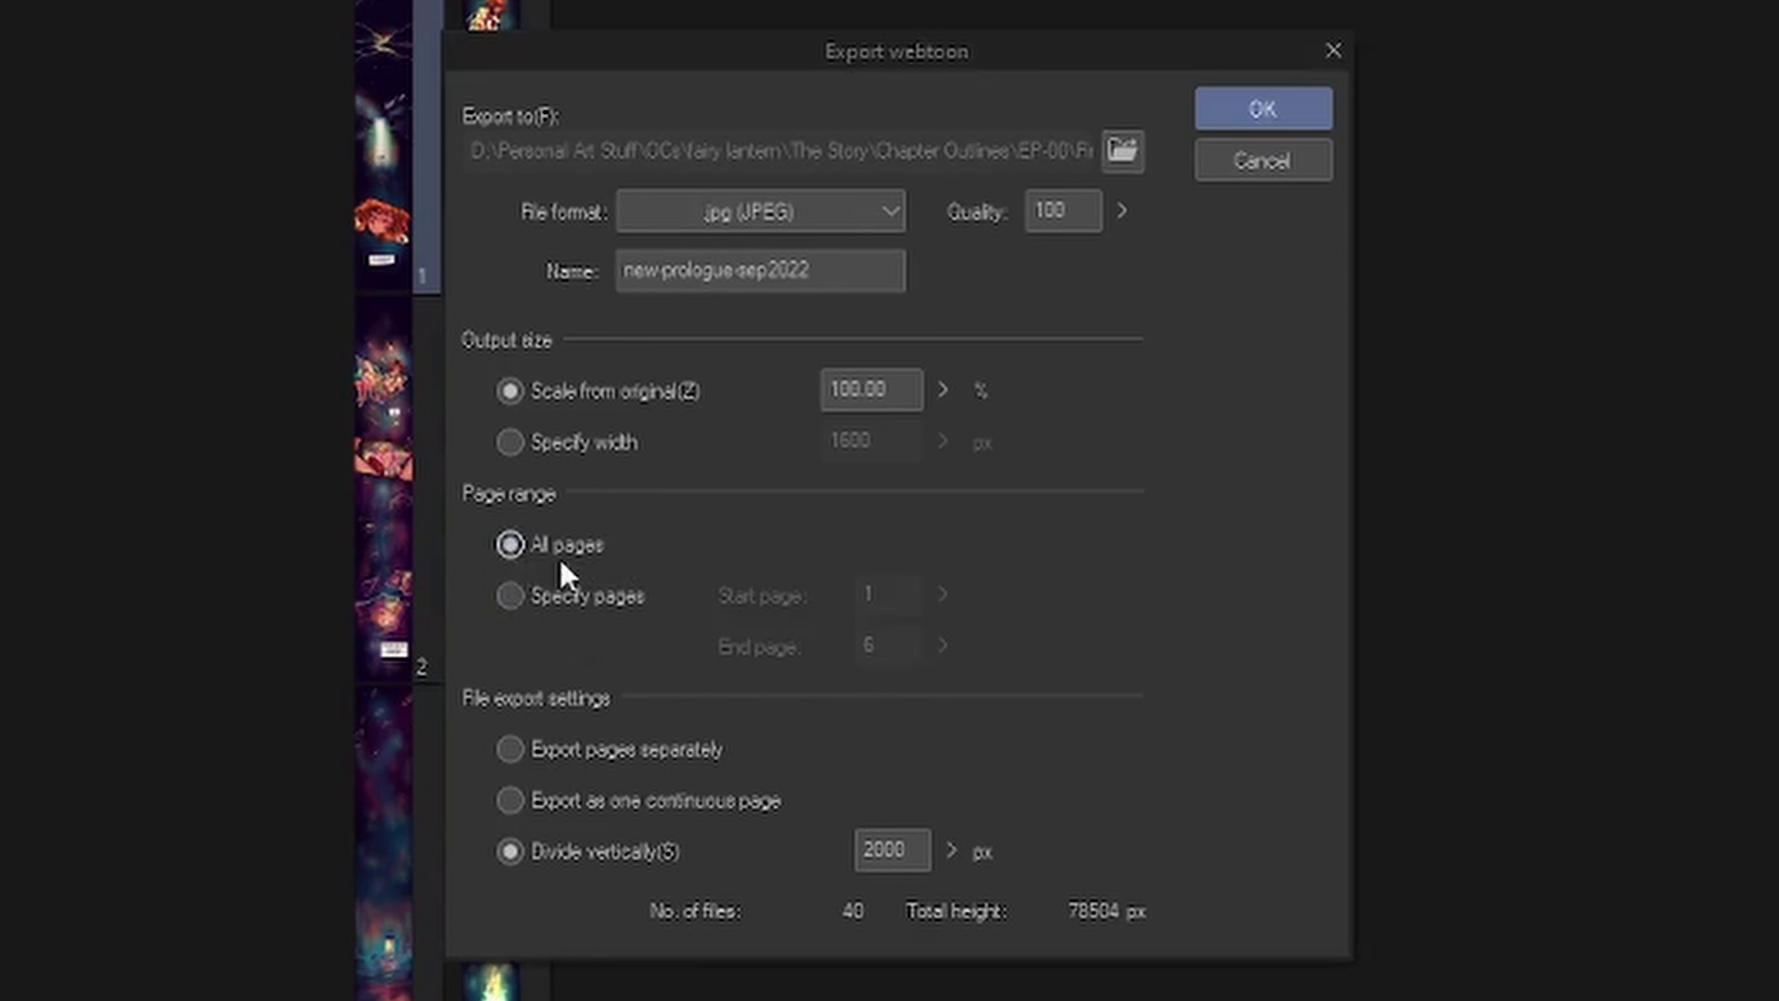
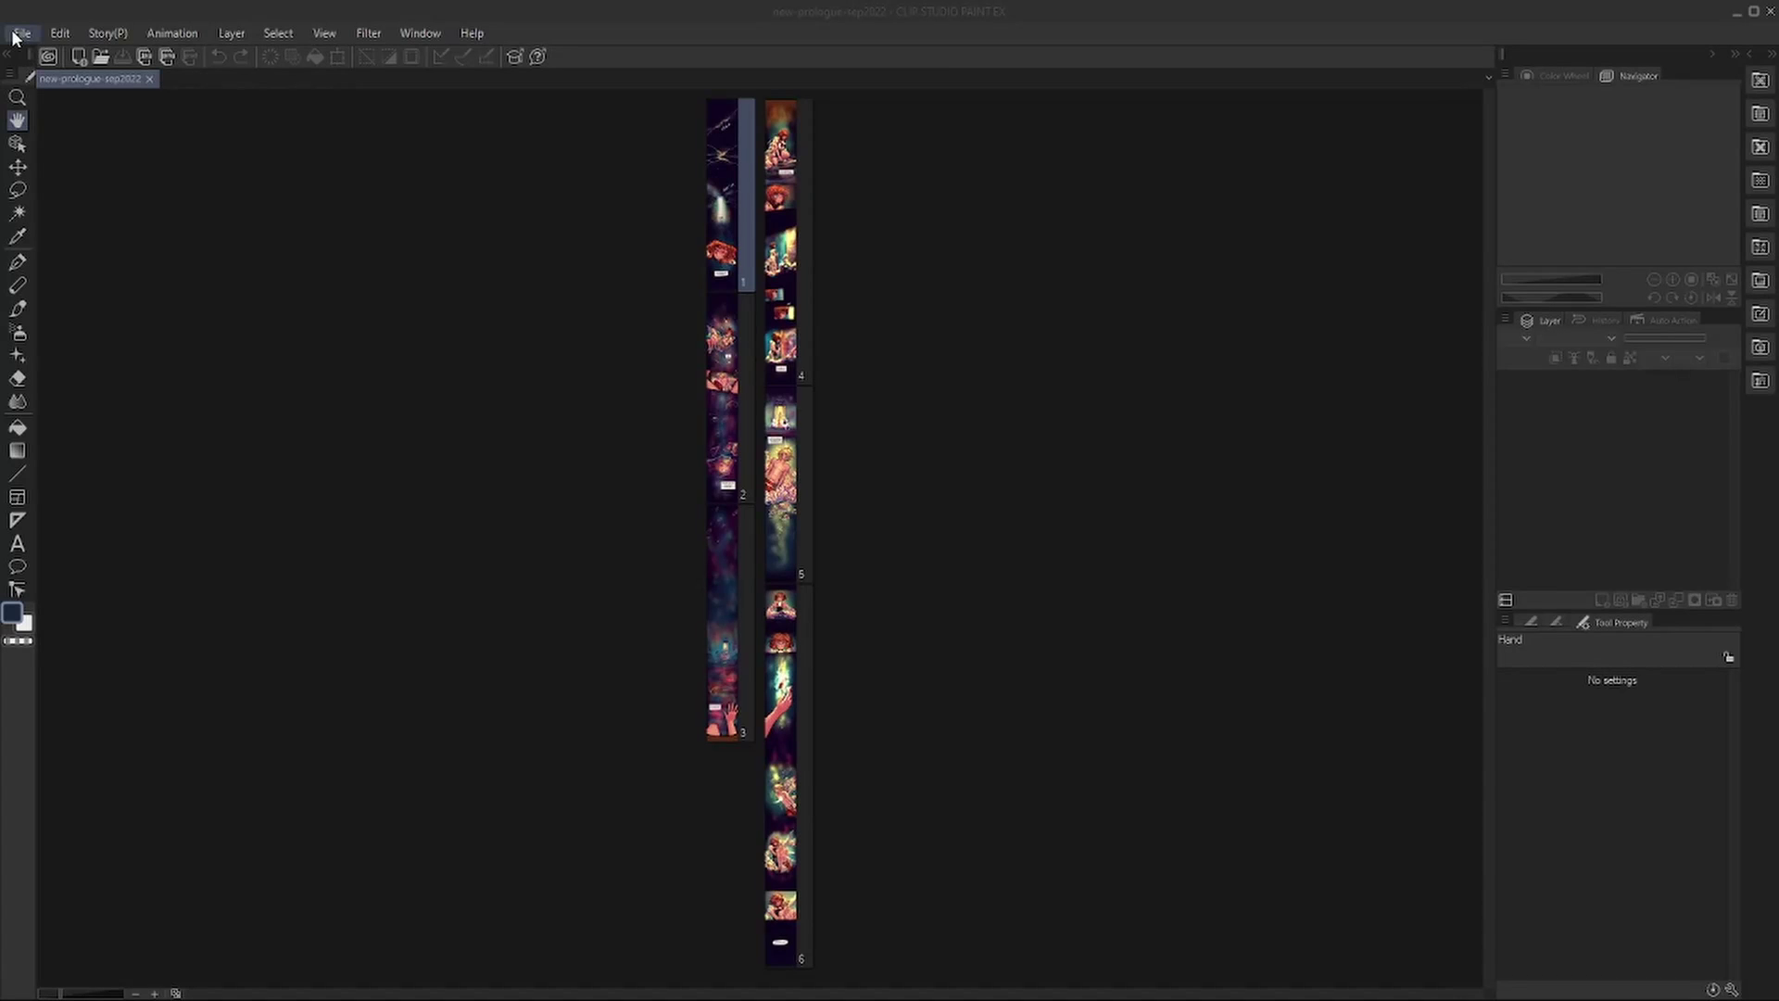
# Create a new illustration canvas 160 px wide and 151 px high.
pyautogui.click(19, 33)
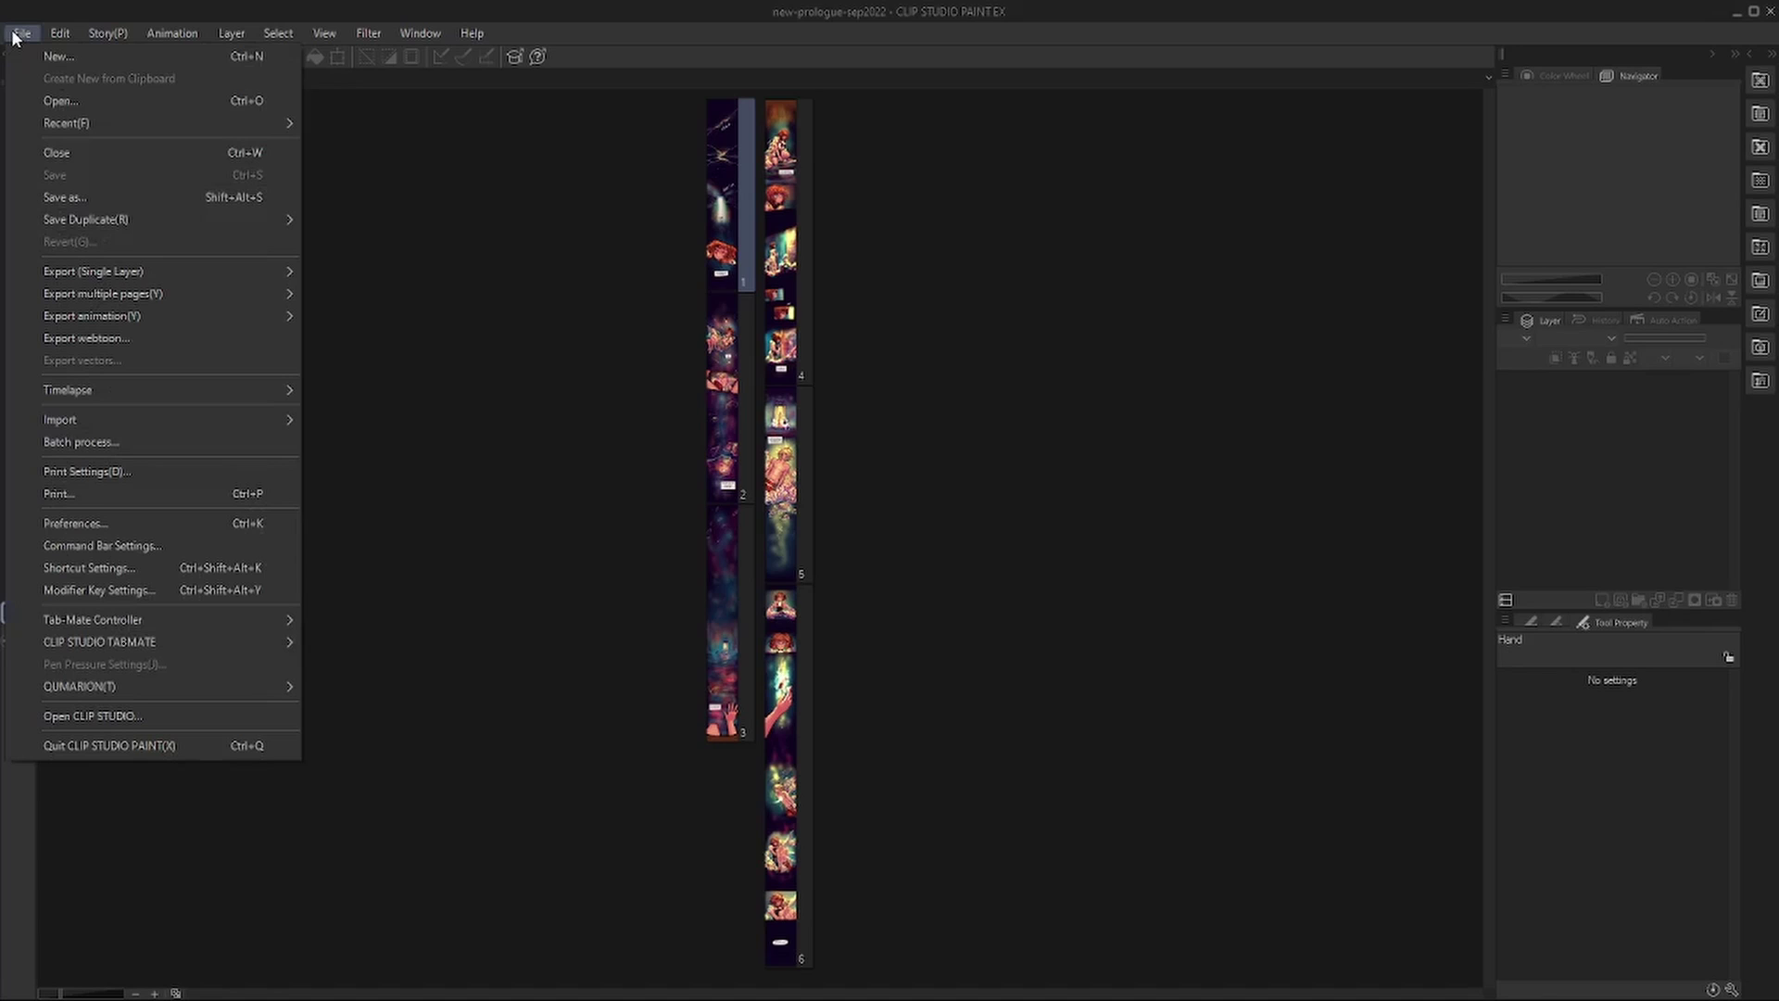
pyautogui.click(43, 56)
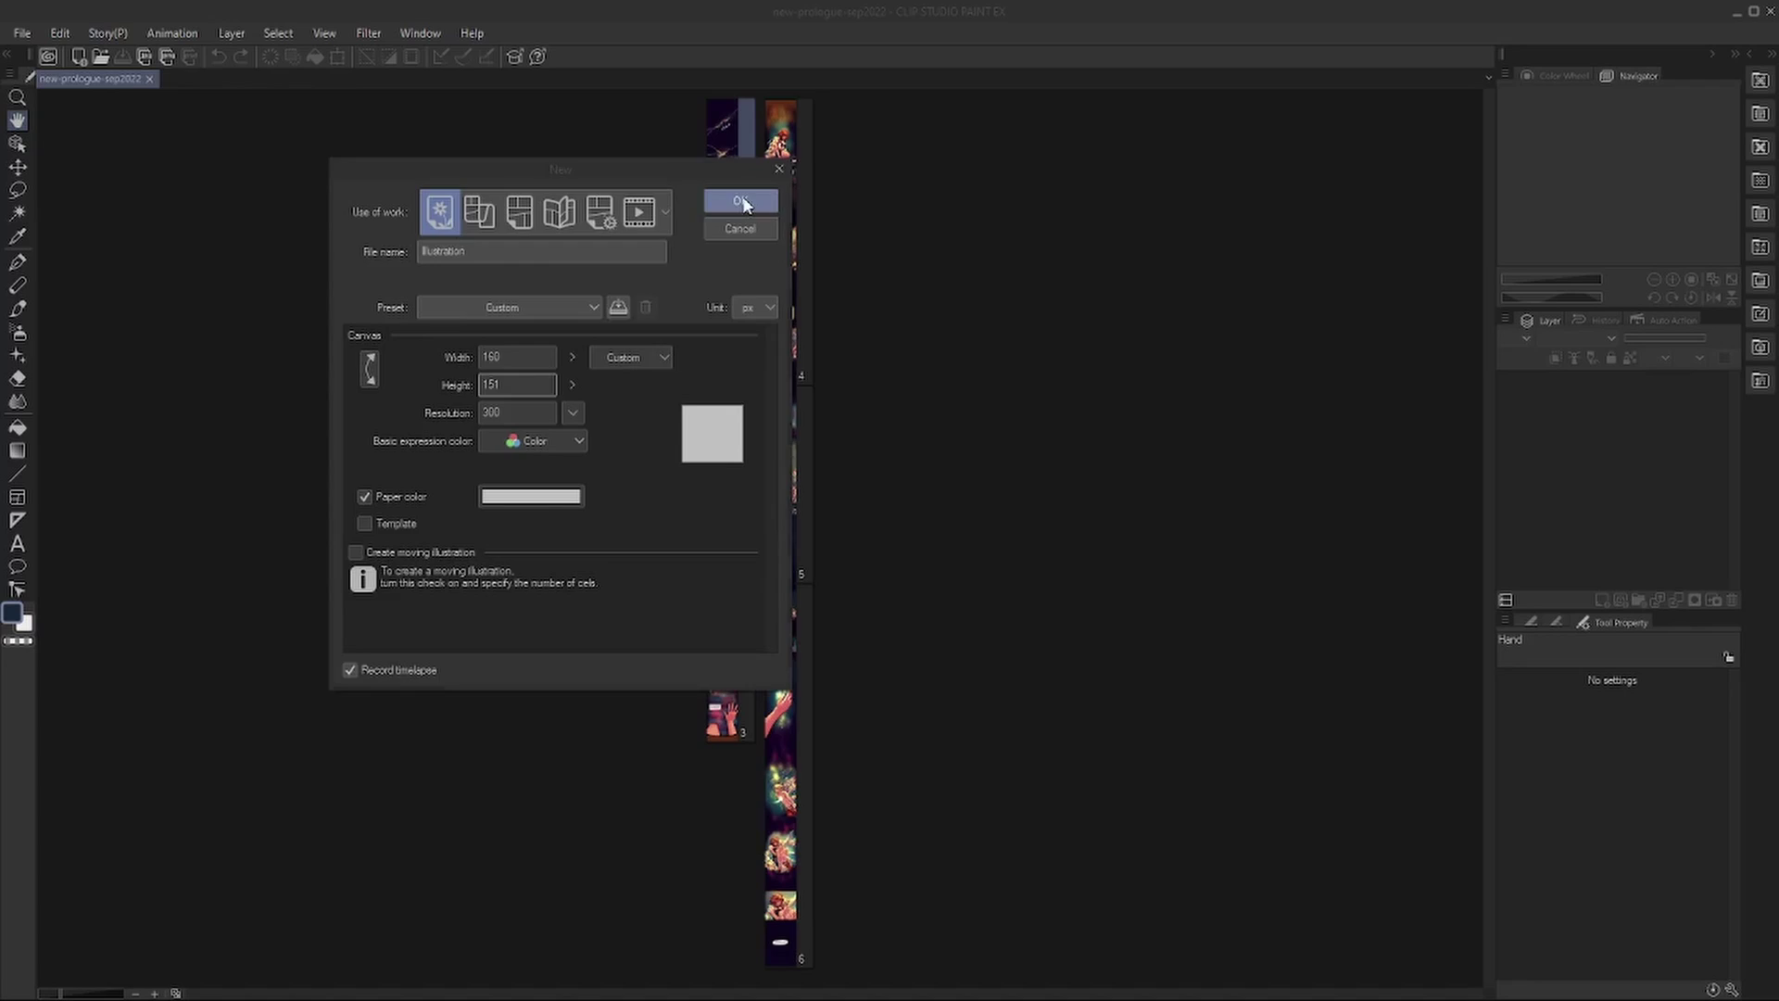
pyautogui.click(740, 201)
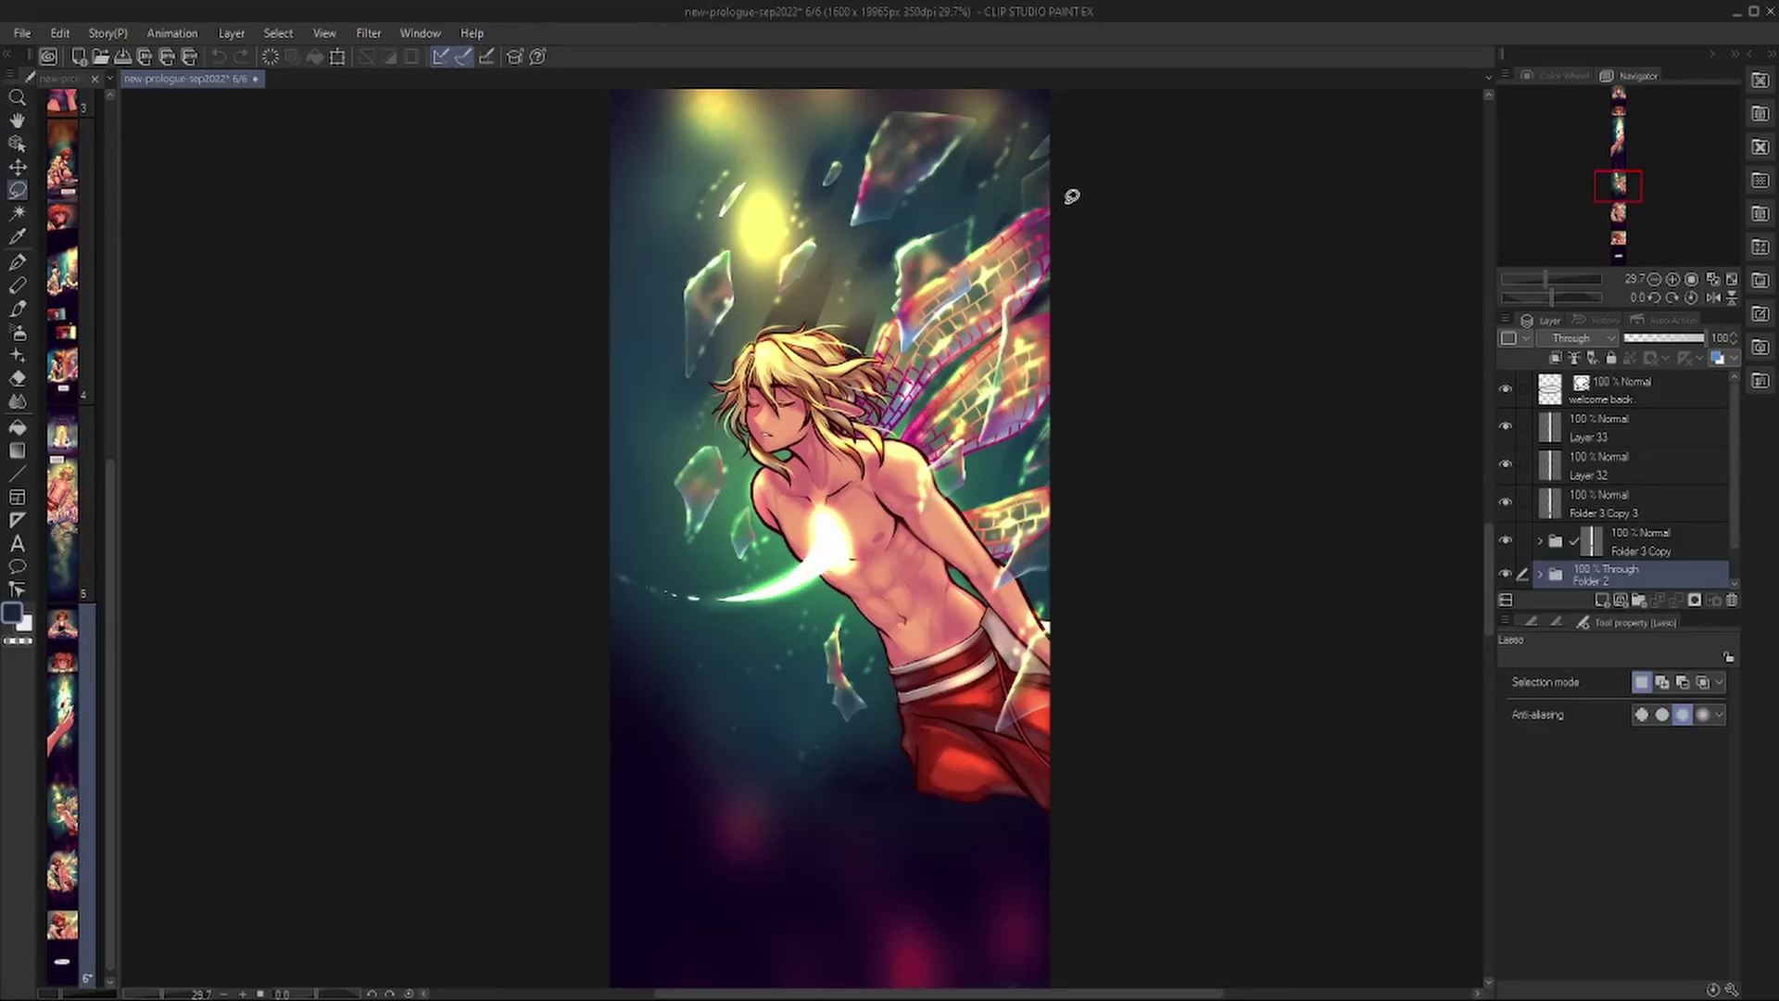
# Copy the winged blond figure panel from the prologue into the 160 x 151 px illustration canvas and scale it down to fit.
pyautogui.moveTo(1067, 201)
pyautogui.mouseDown()
pyautogui.moveTo(587, 203)
pyautogui.moveTo(559, 401)
pyautogui.moveTo(583, 702)
pyautogui.moveTo(818, 731)
pyautogui.moveTo(1120, 731)
pyautogui.moveTo(1123, 210)
pyautogui.mouseUp()
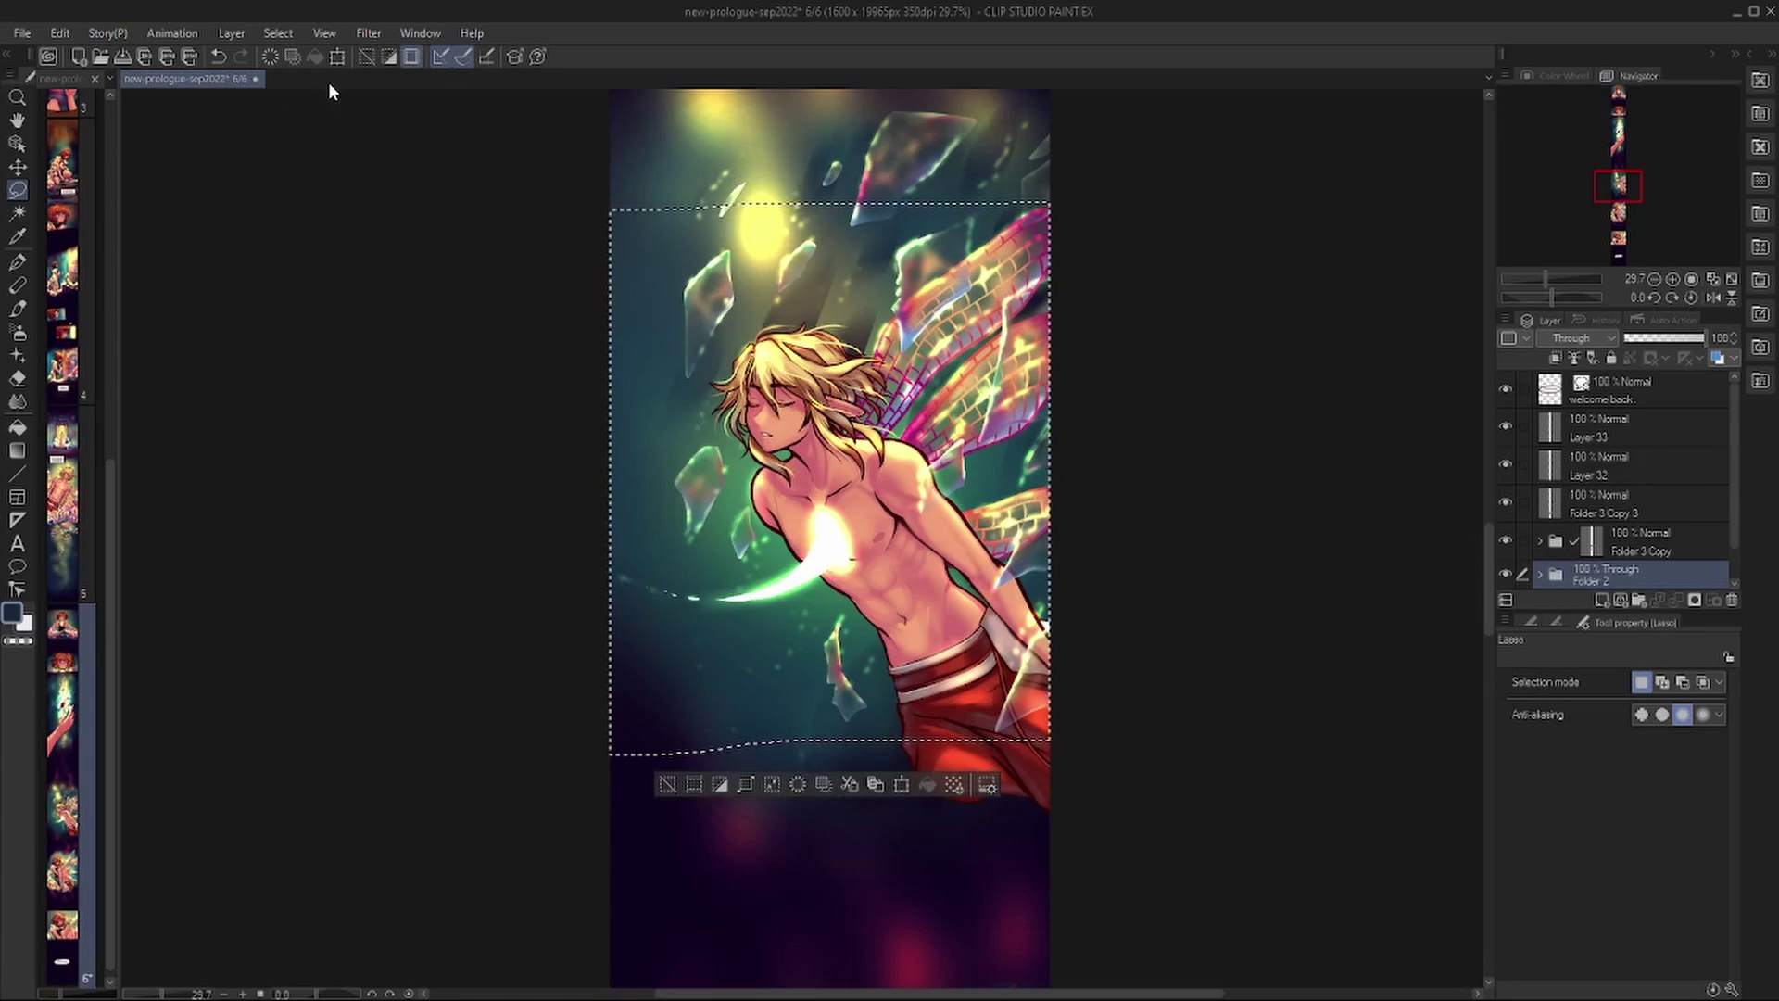
pyautogui.click(109, 77)
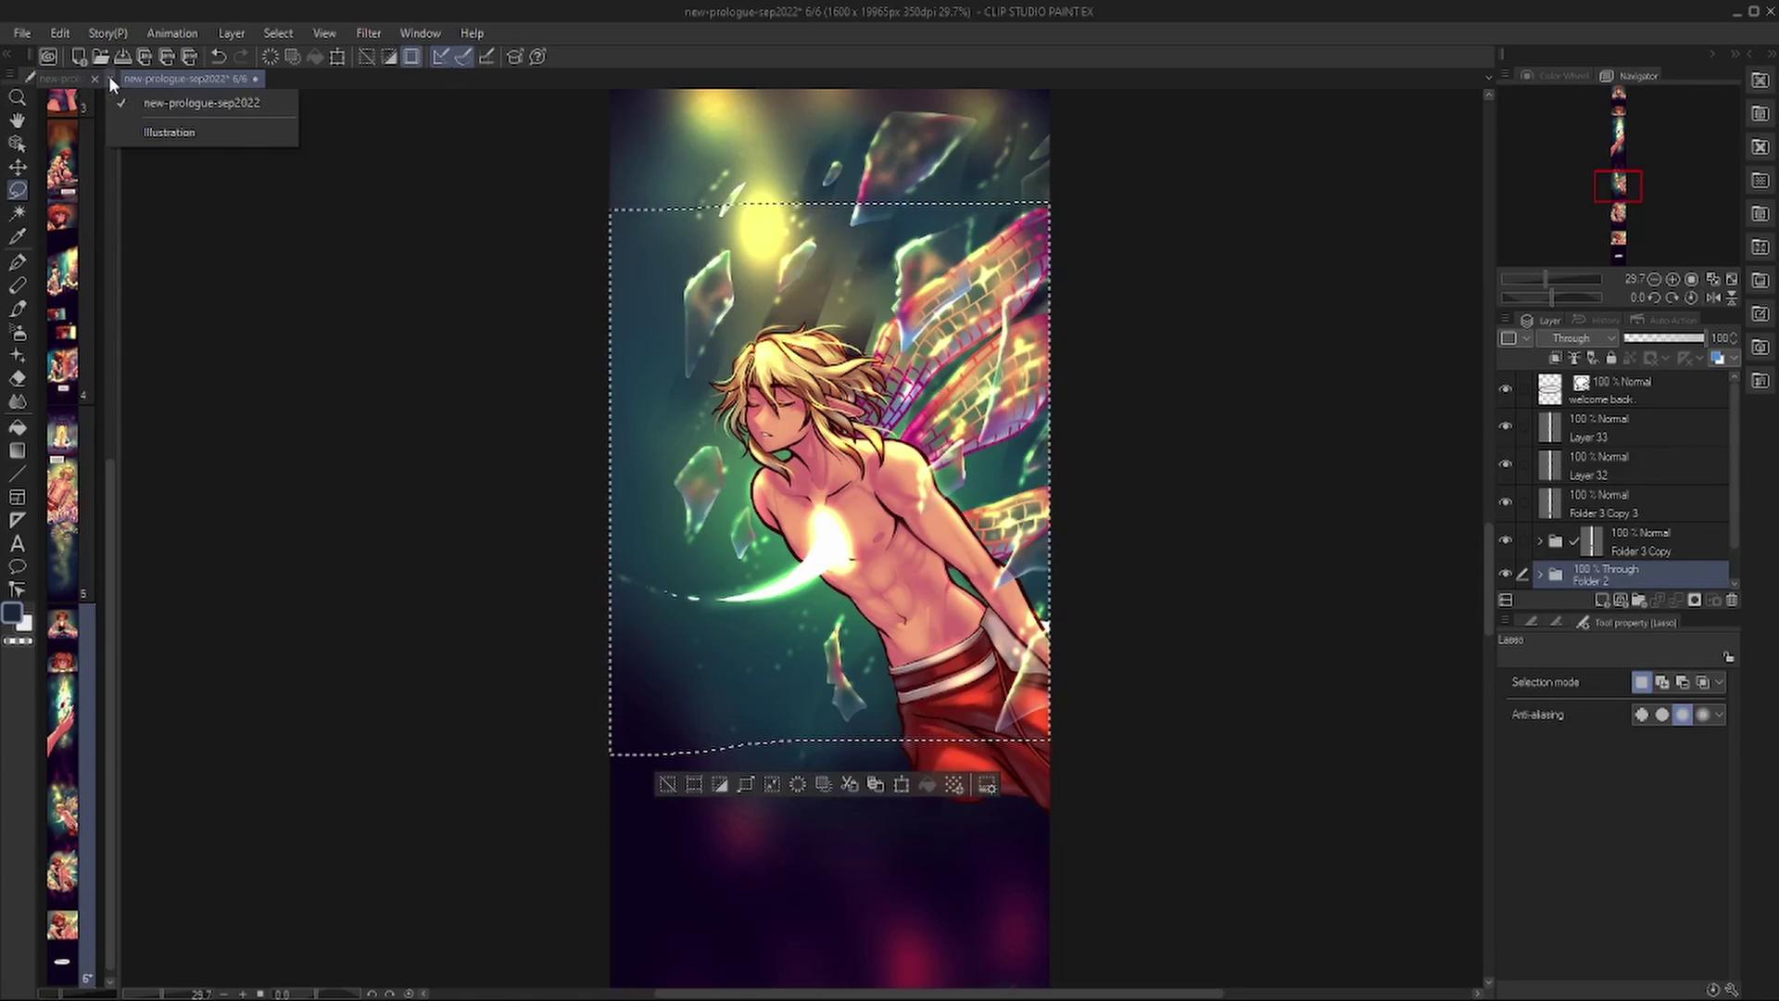
pyautogui.click(150, 131)
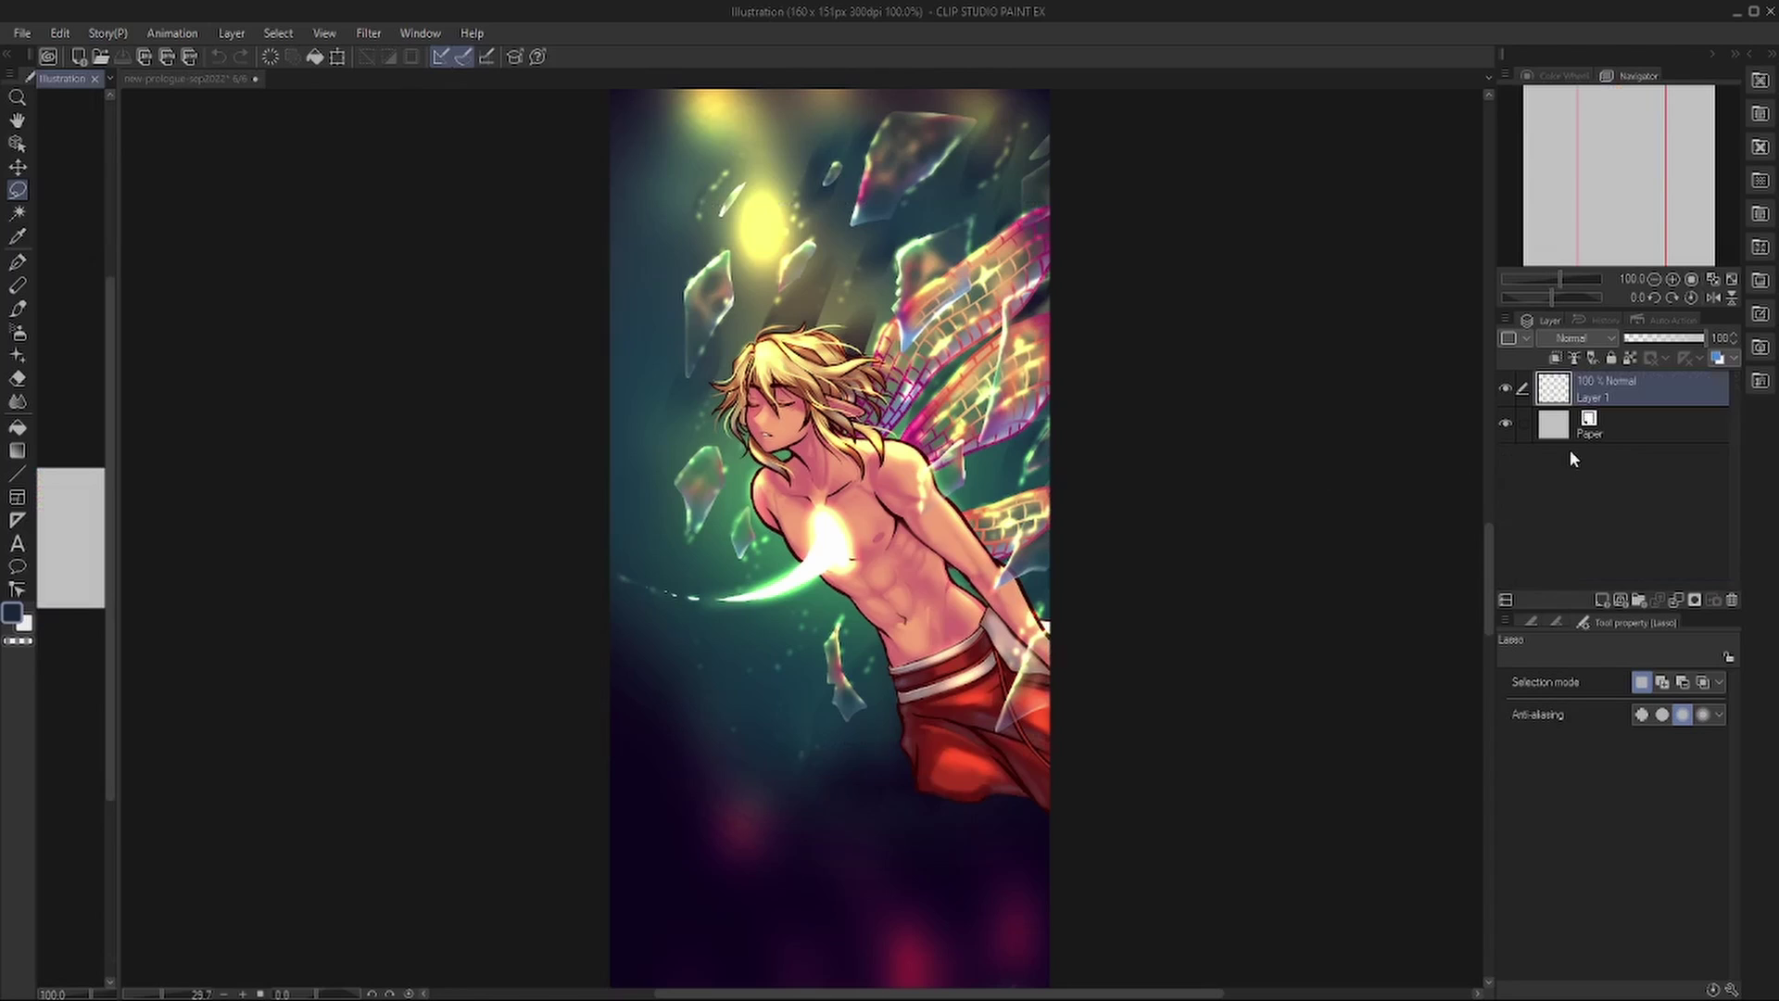
pyautogui.moveTo(52, 81); pyautogui.dragTo(280, 75)
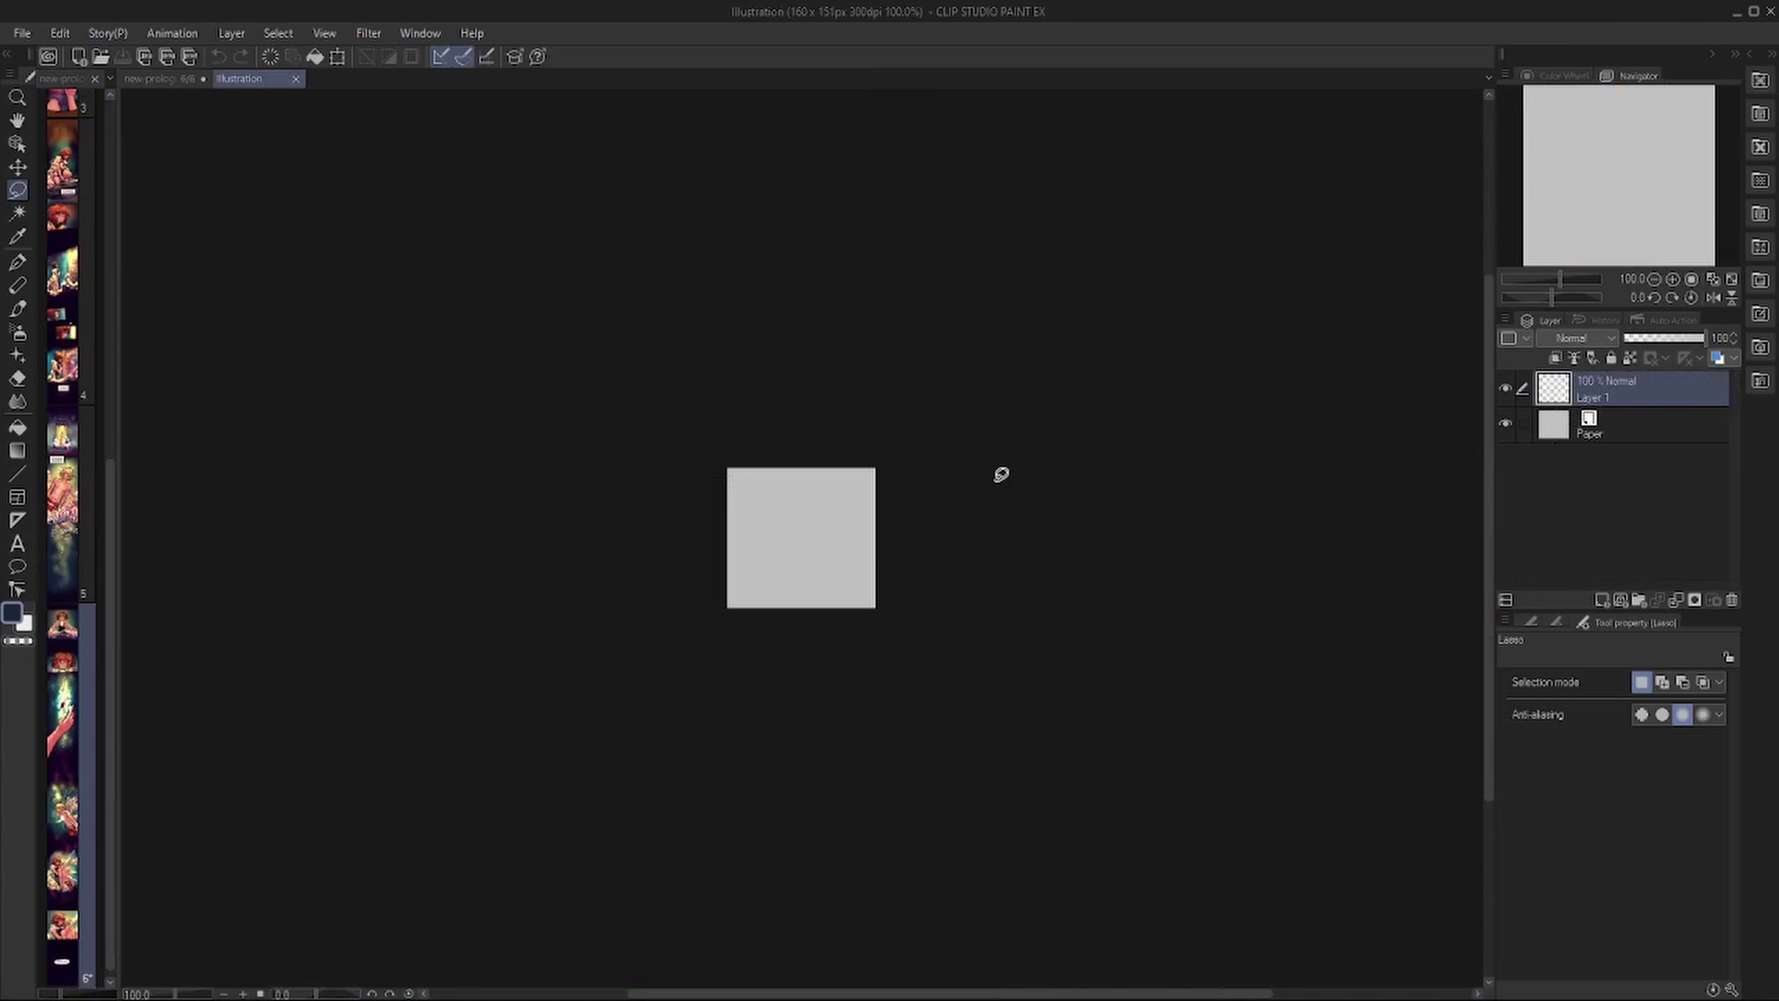
pyautogui.hotkey('ctrl', 'v')
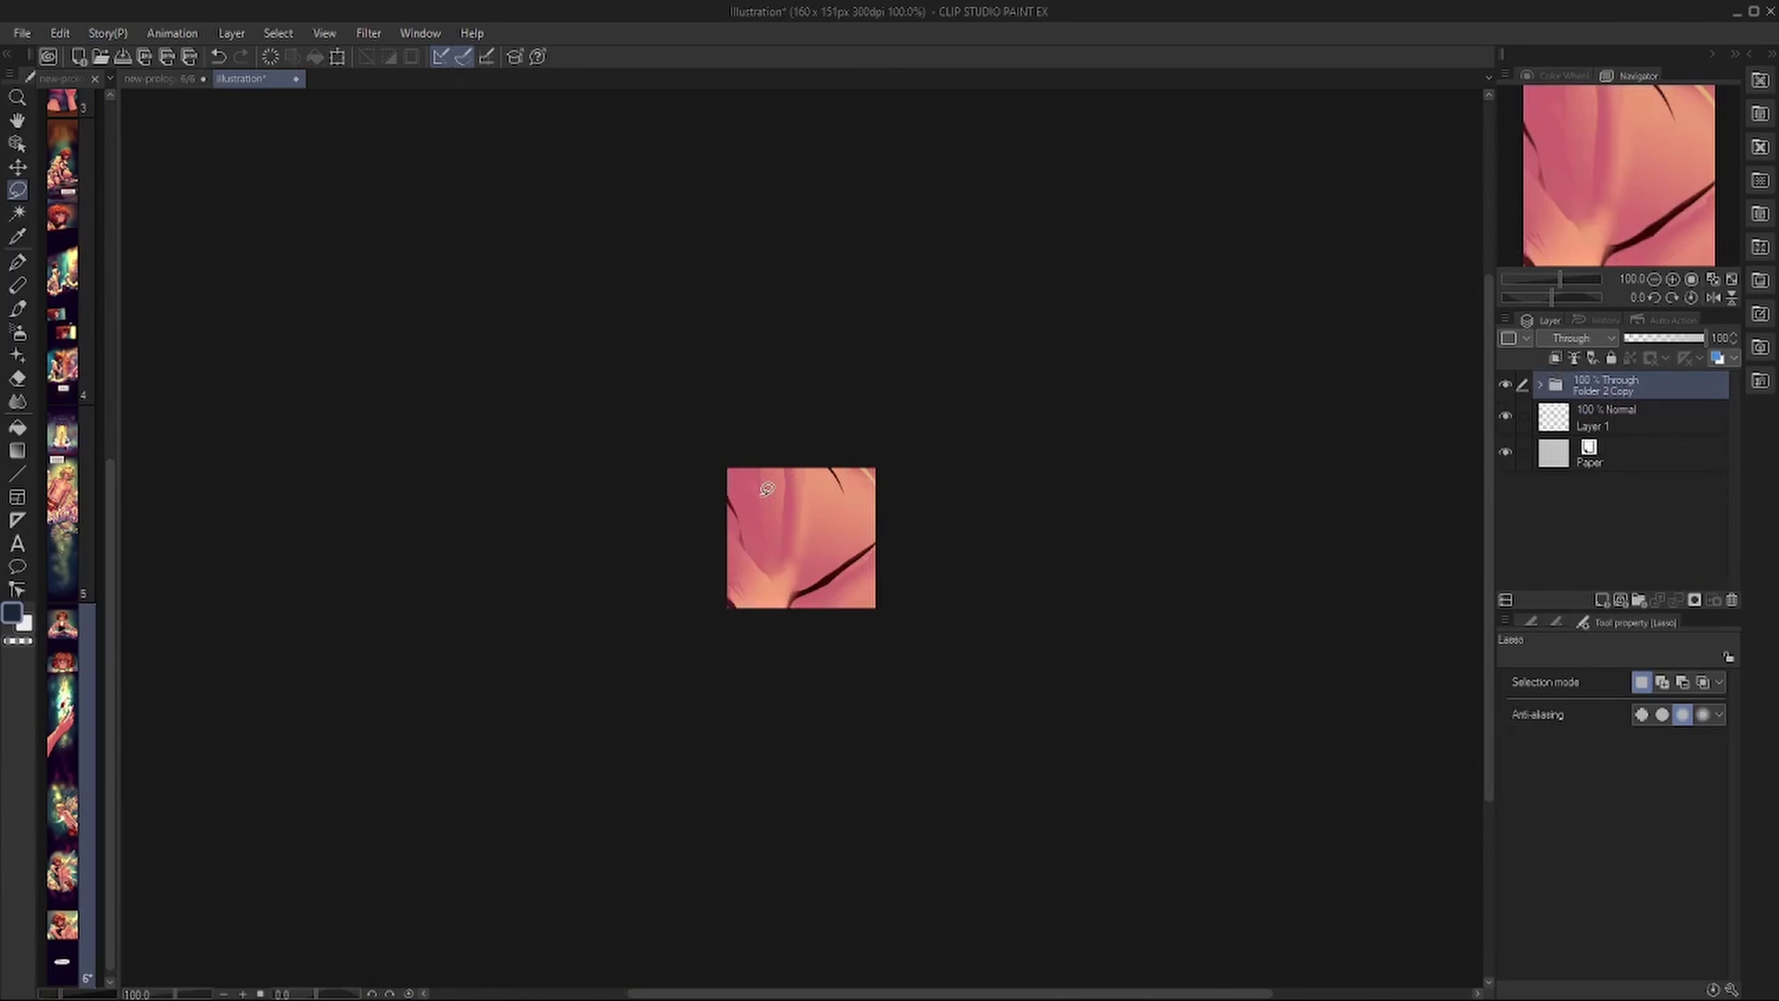
pyautogui.hotkey('ctrl', 't')
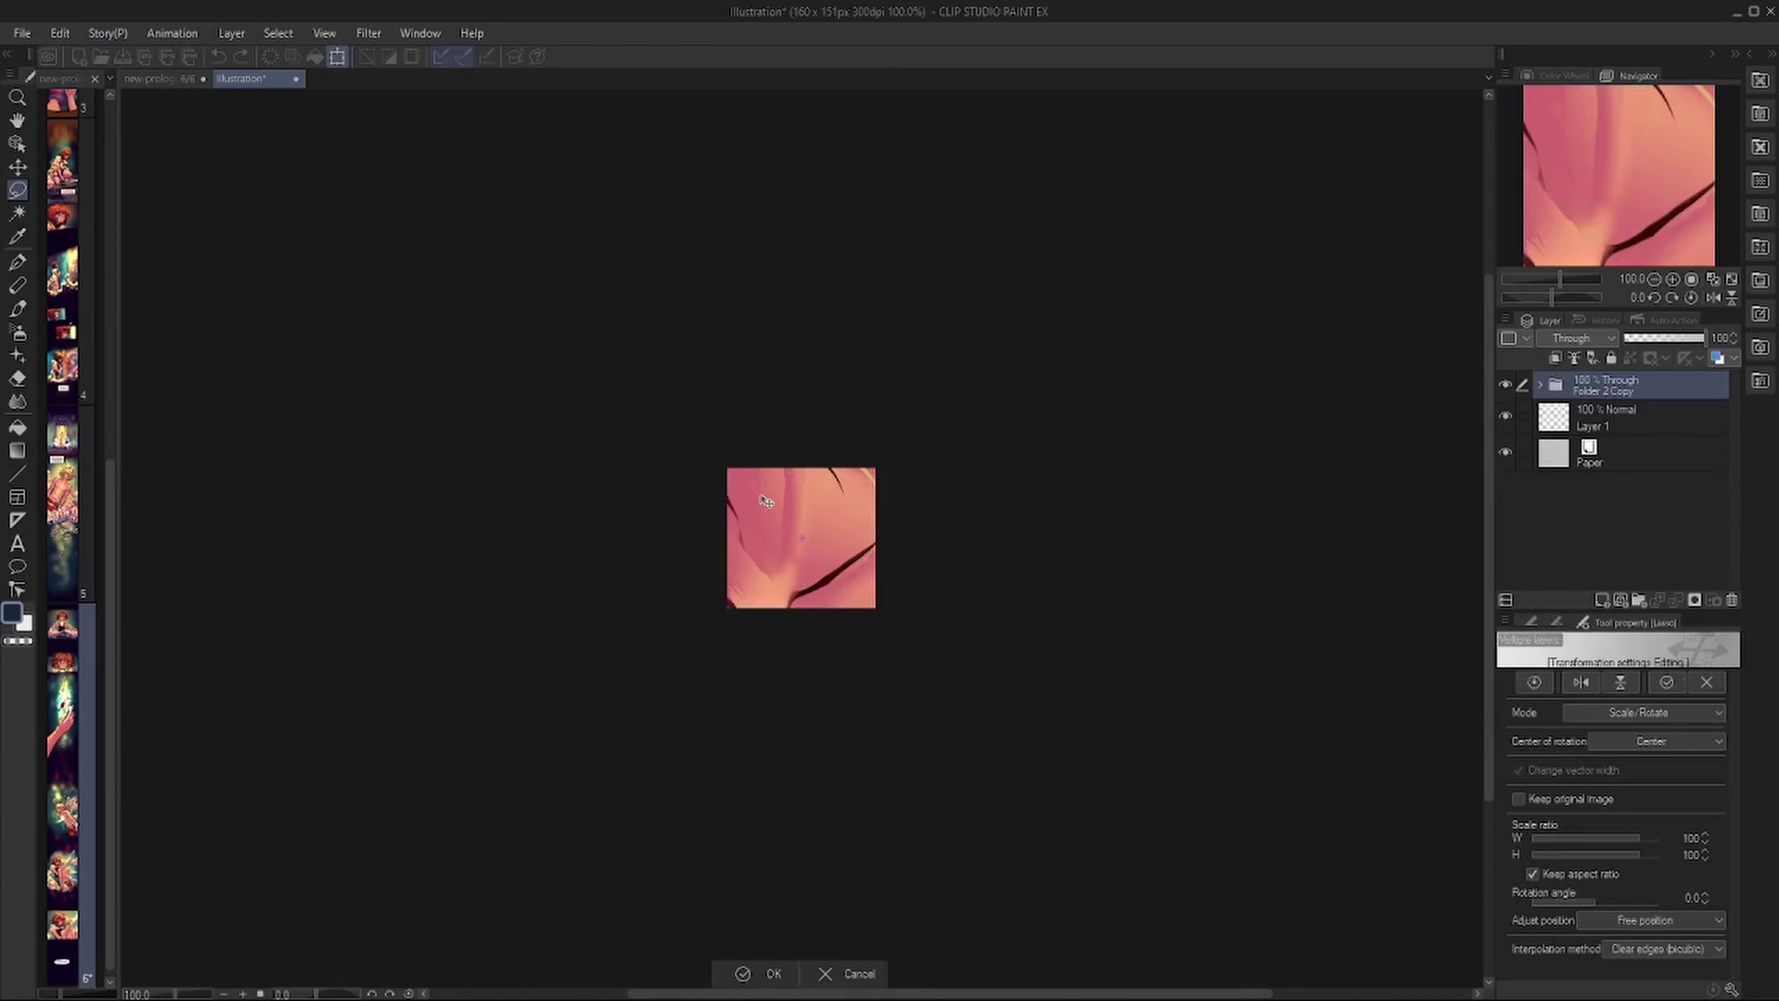
pyautogui.scroll(-2, 714, 494)
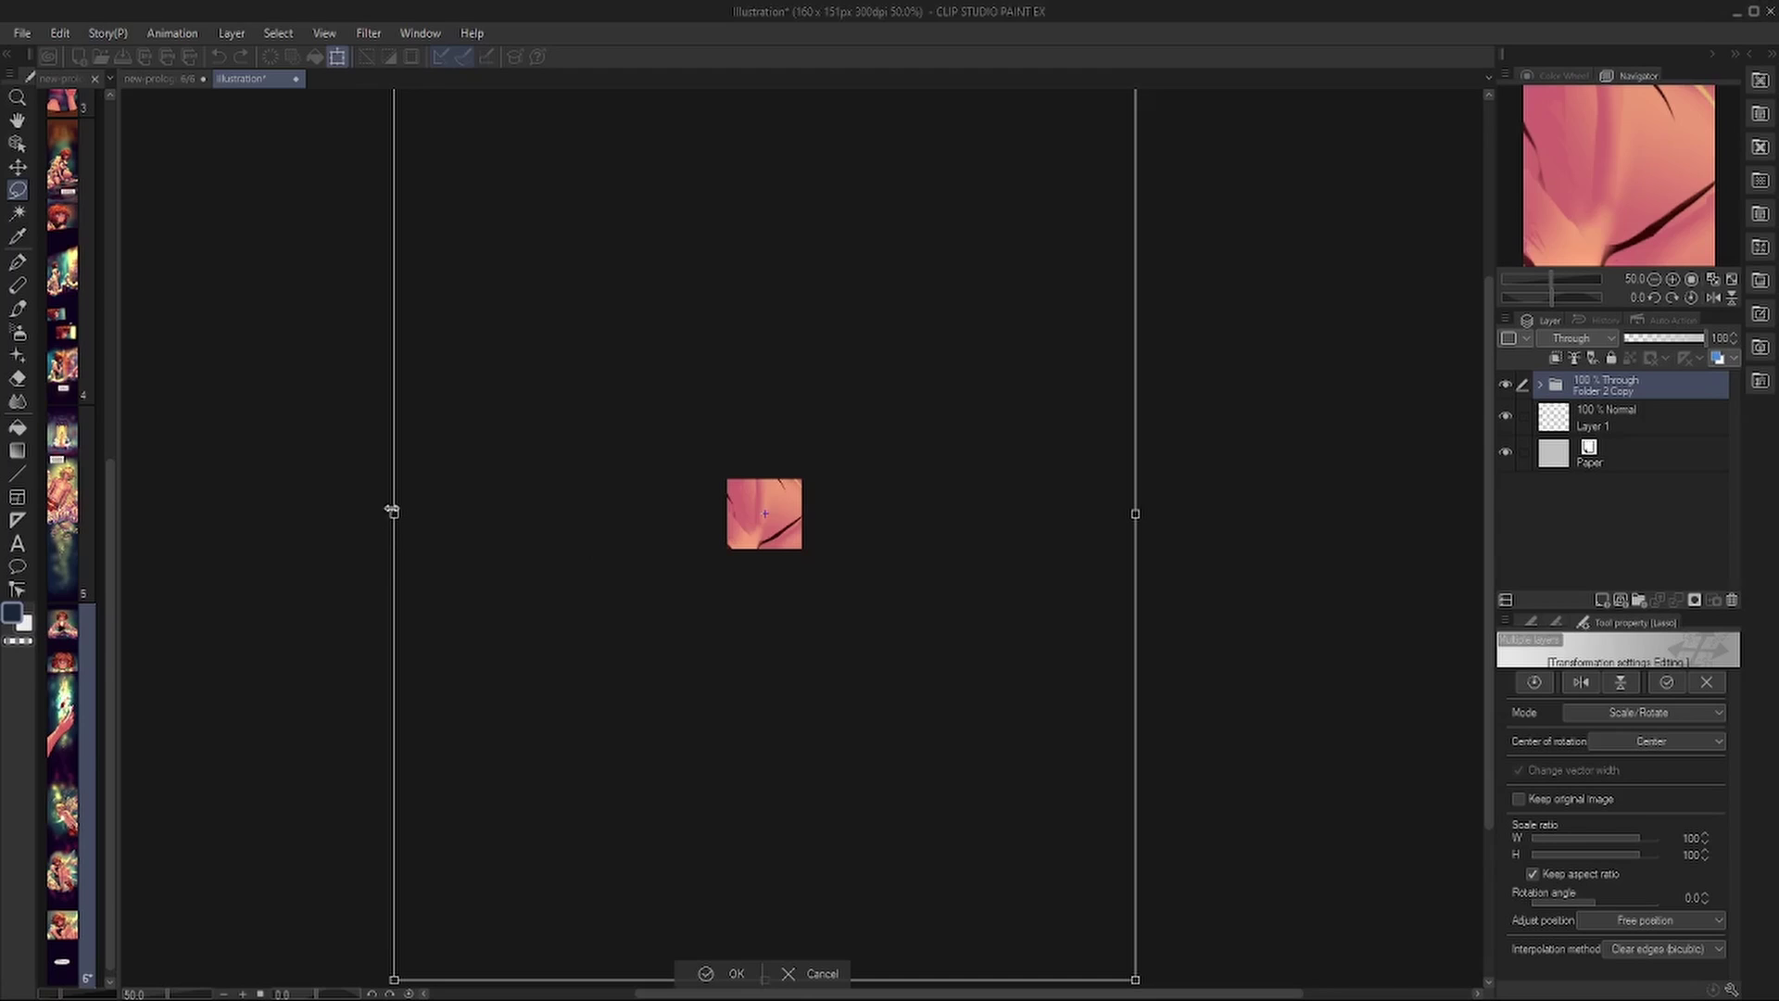
# Export the thumbnail illustration as a single-layer JPEG.
pyautogui.click(21, 33)
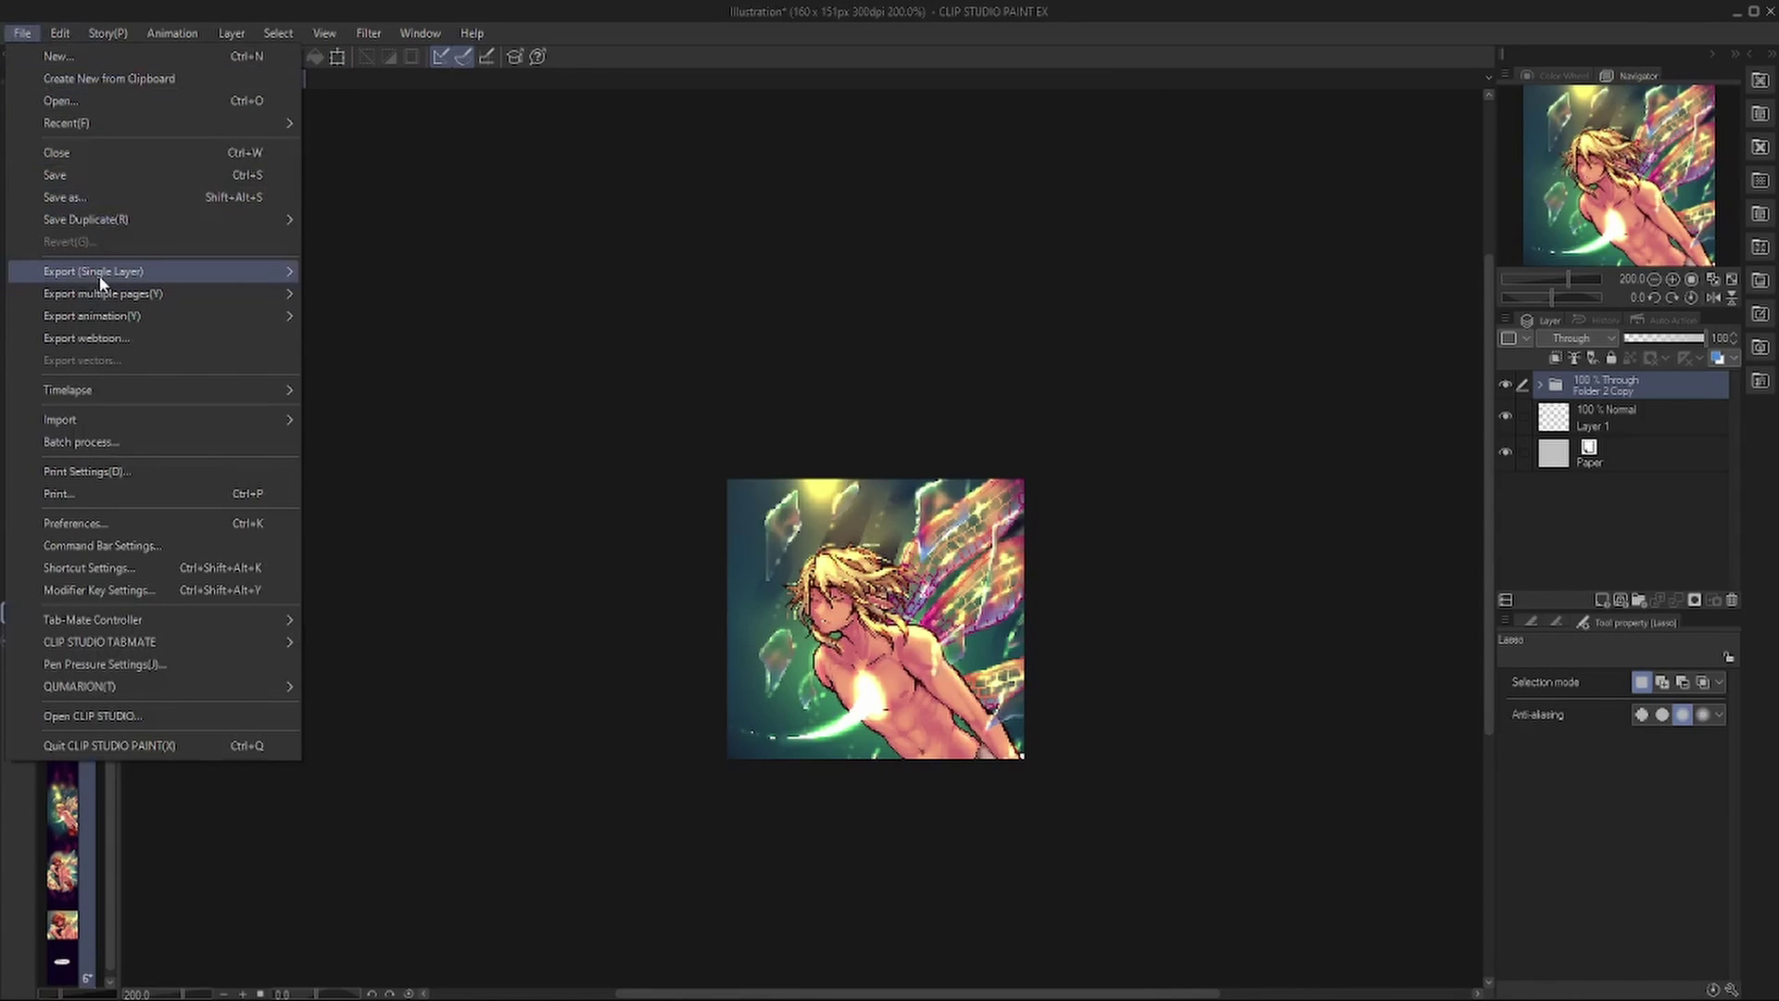
pyautogui.moveTo(98, 274)
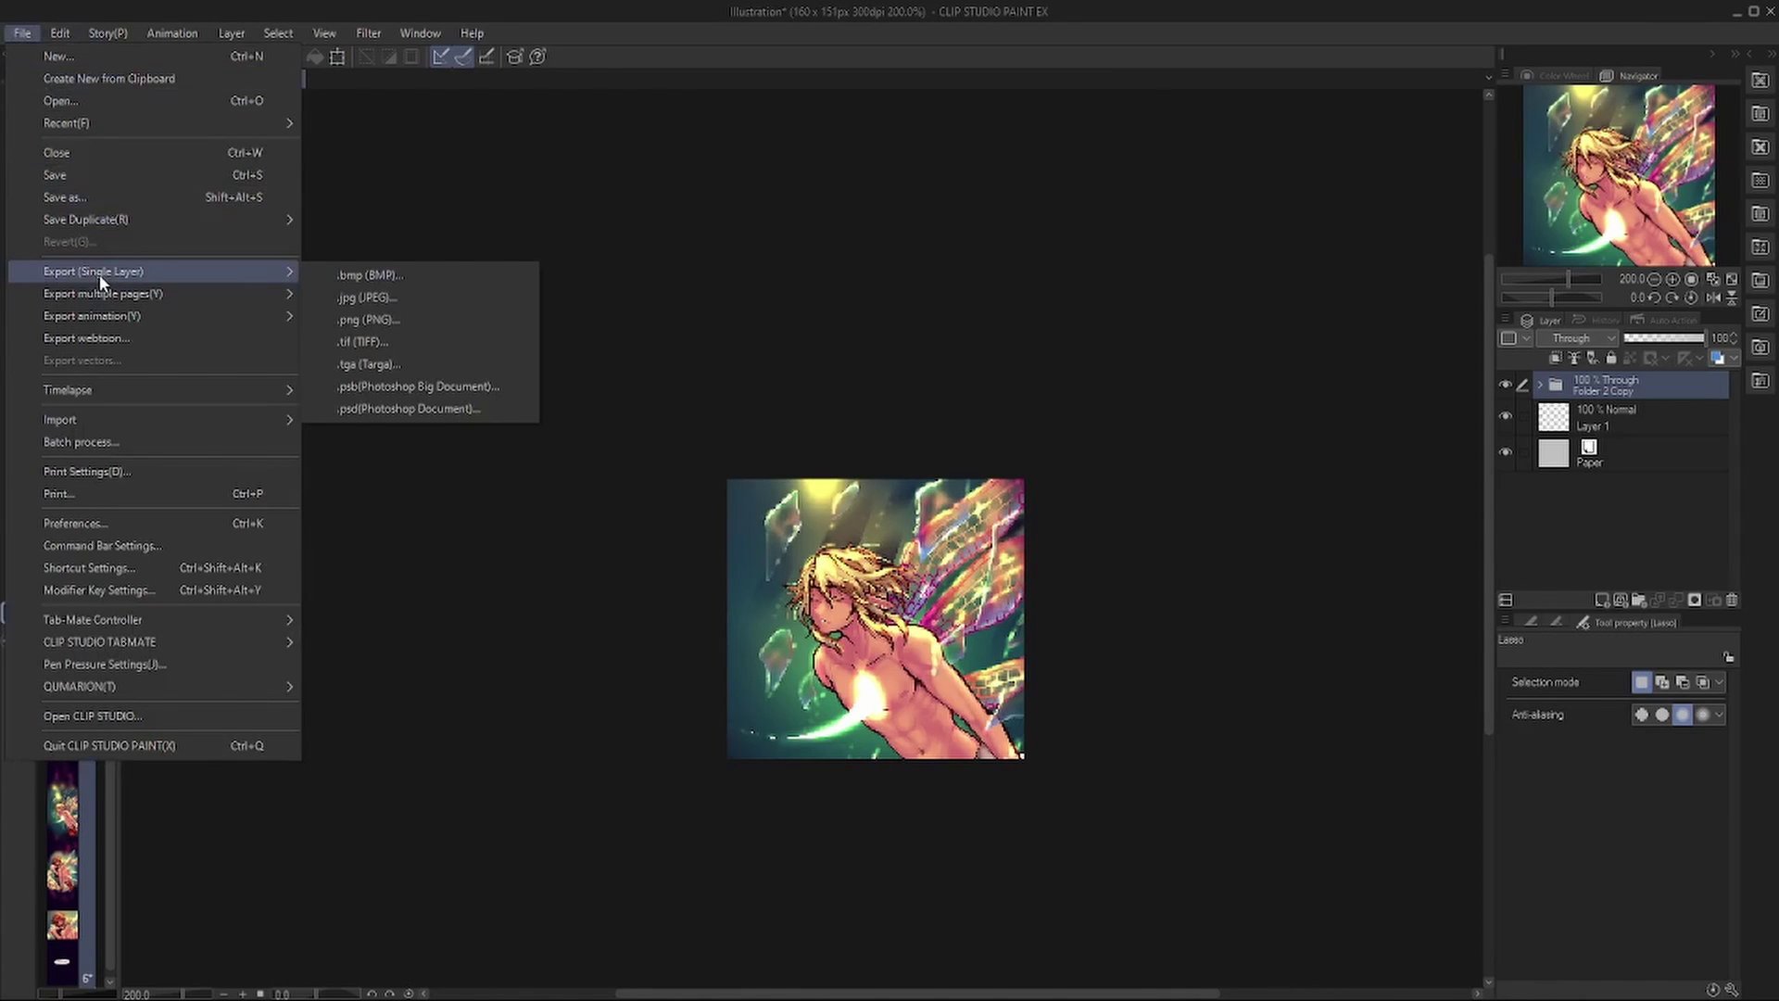
pyautogui.click(355, 301)
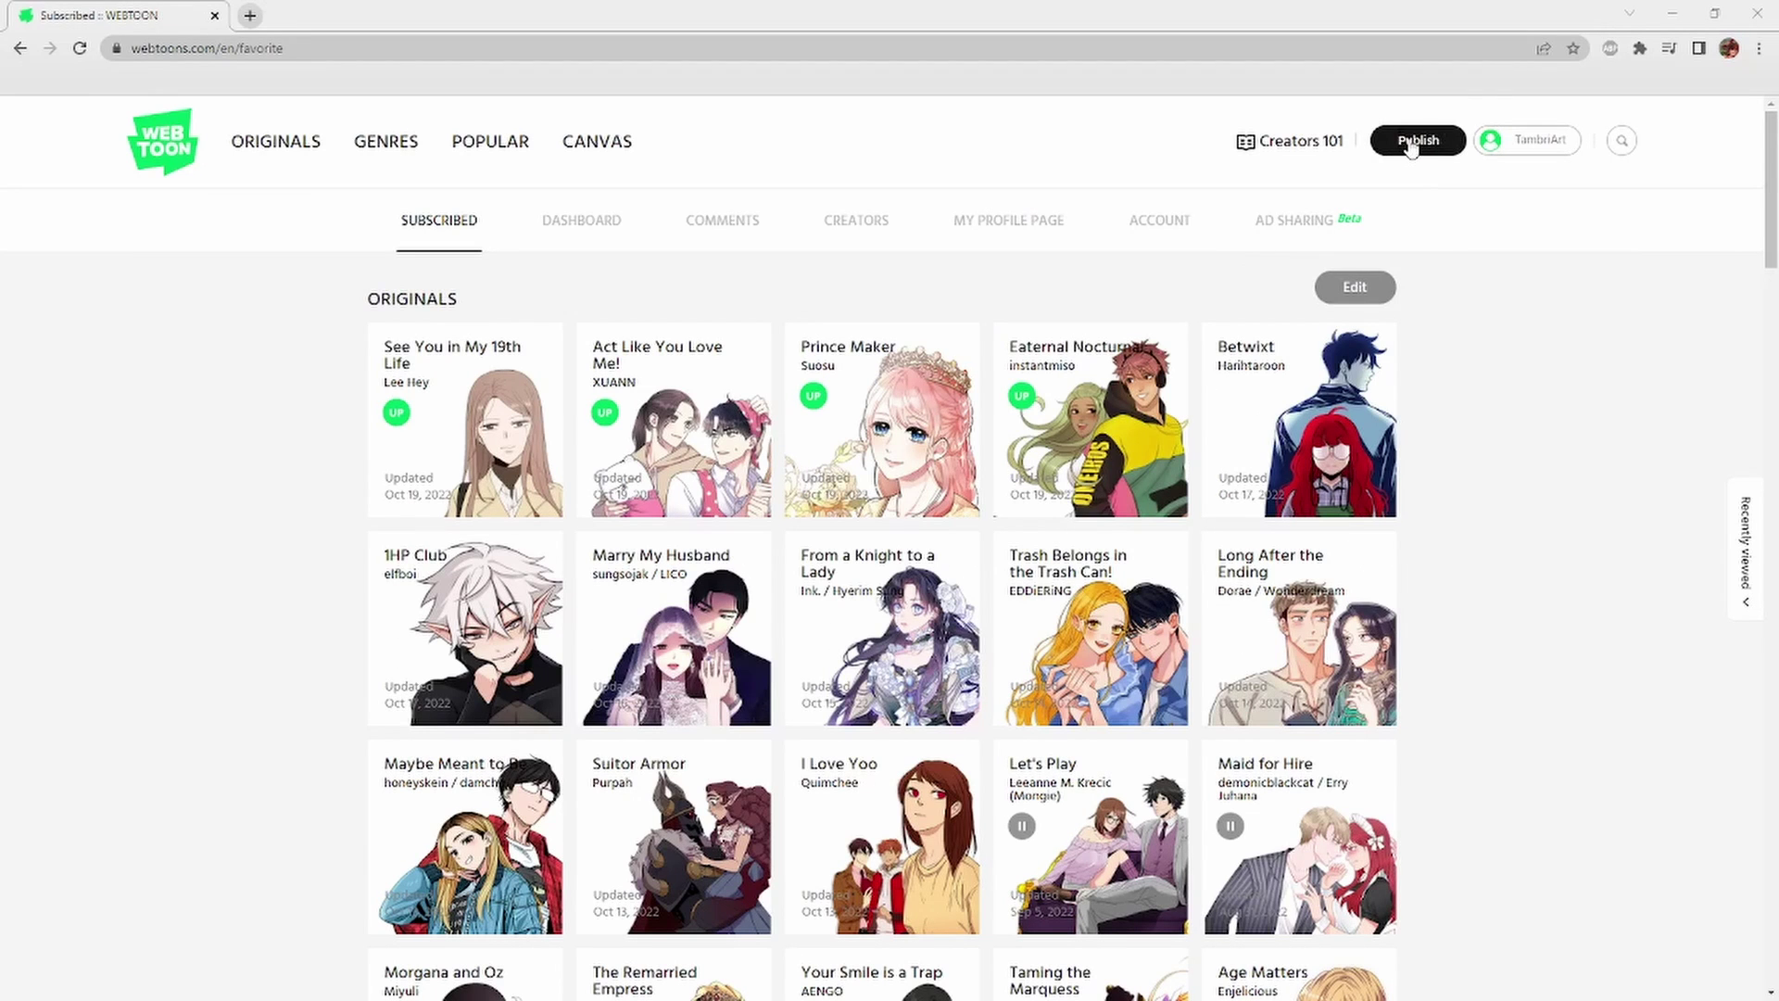
# Switch to the WEBTOON site in the browser and start creating a new series from its publishing page.
pyautogui.click(1410, 148)
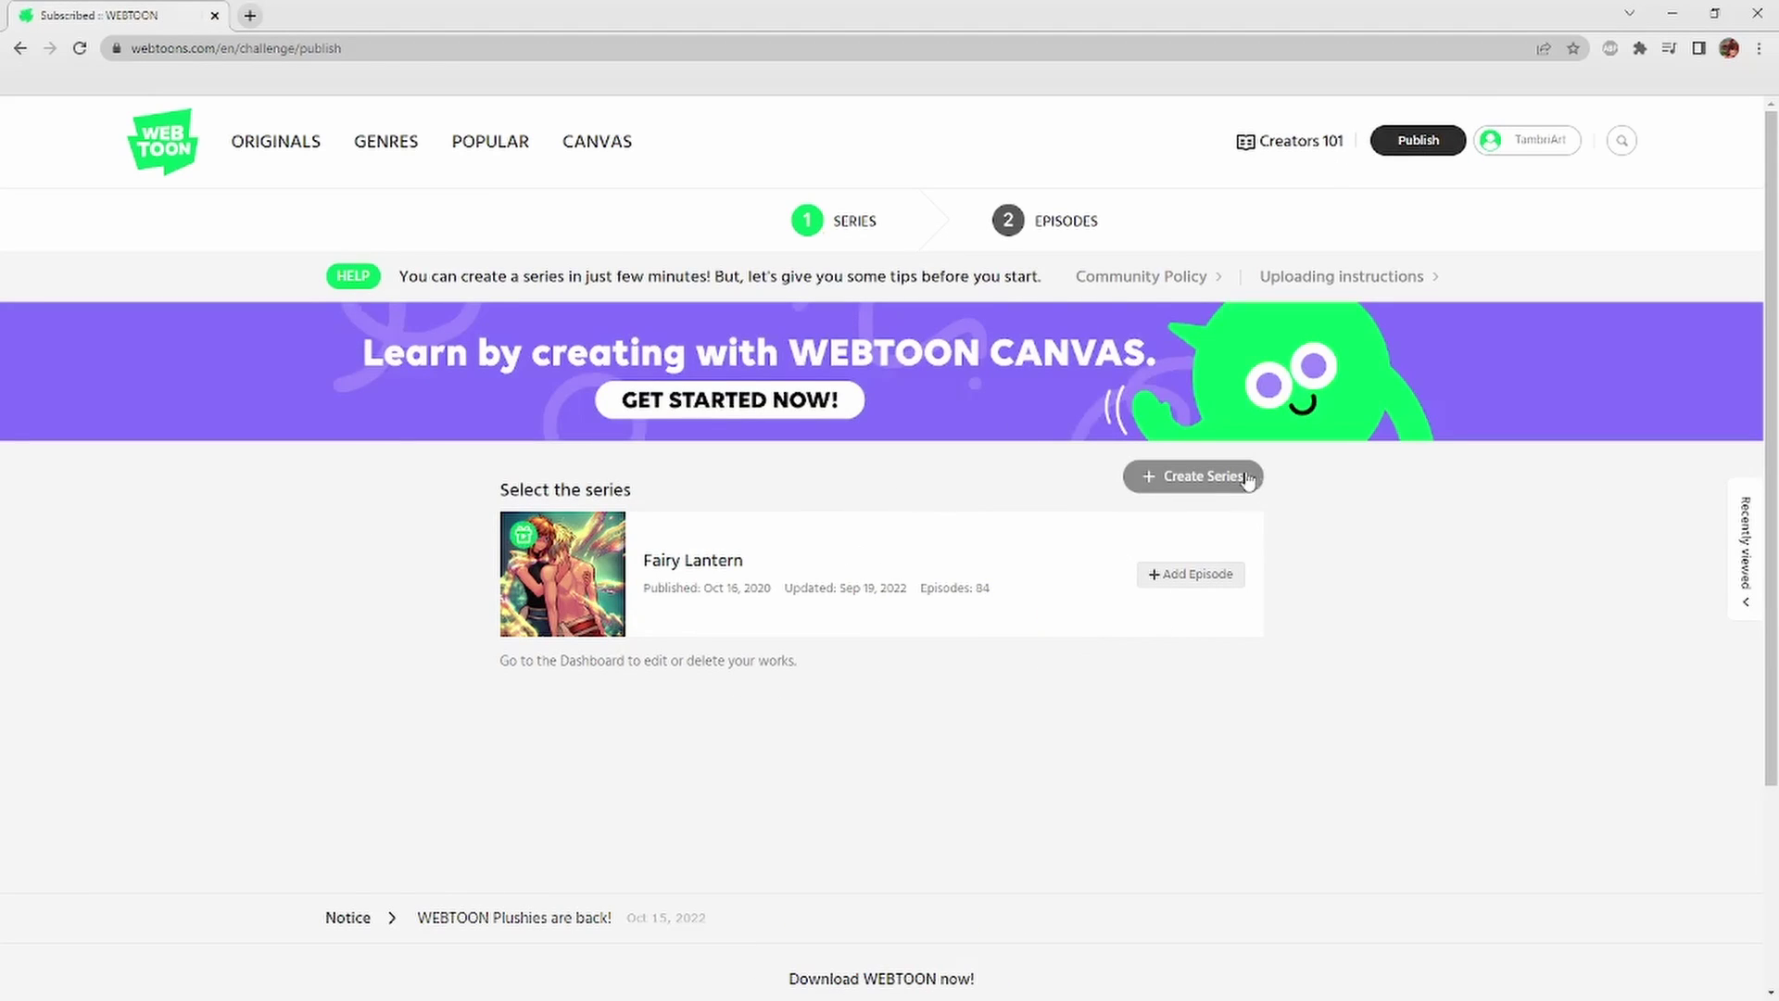
pyautogui.click(1214, 476)
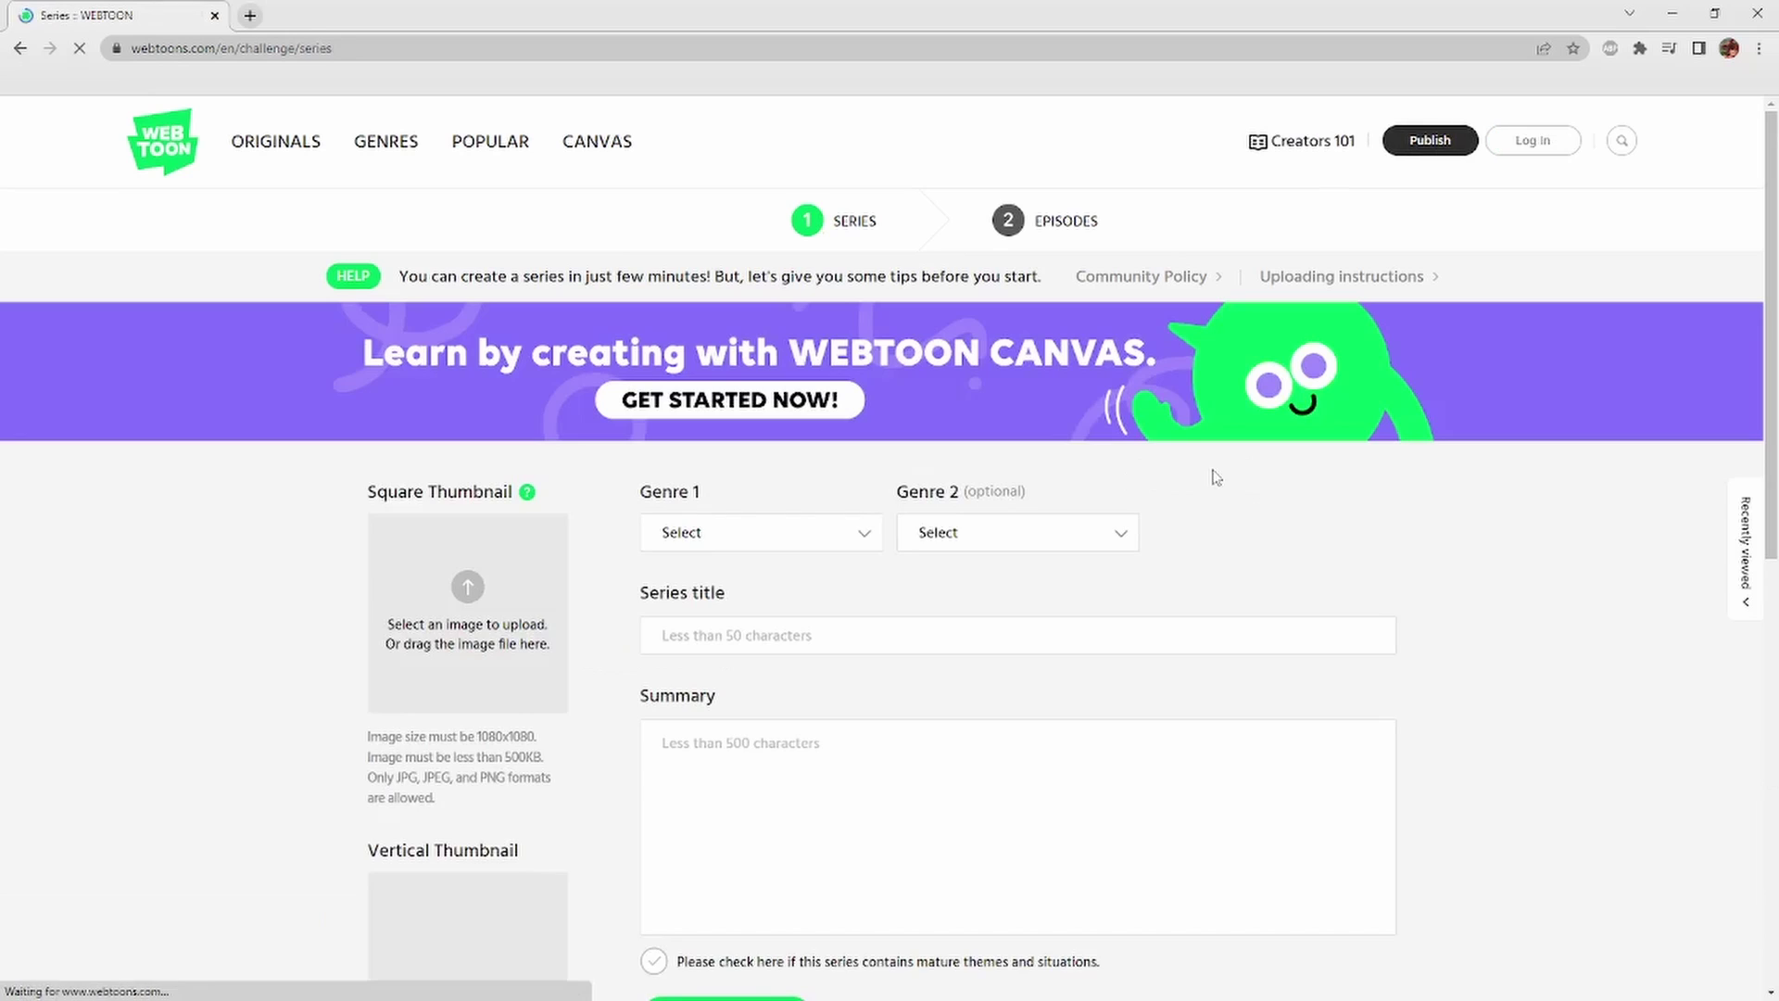
pyautogui.scroll(-1, 263, 485)
pyautogui.scroll(-2, 263, 486)
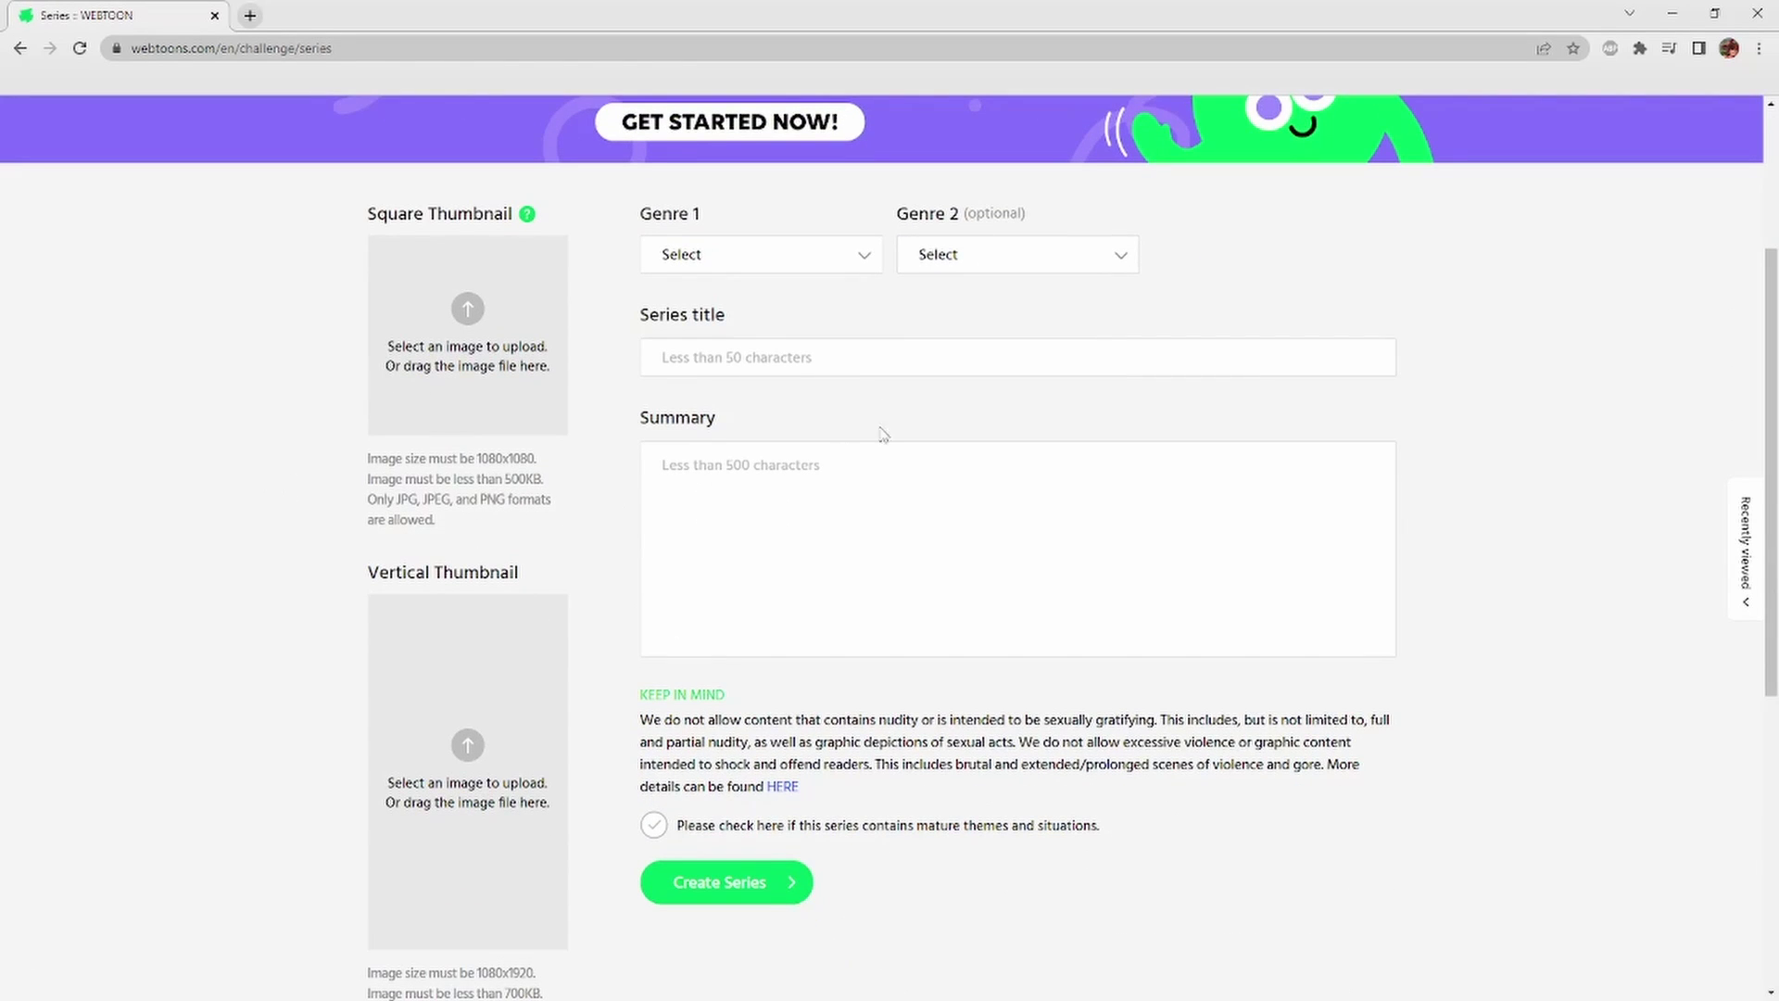
# Set the new series' genres to Romance and Comedy and title it "Fairy Lantern".
pyautogui.click(768, 271)
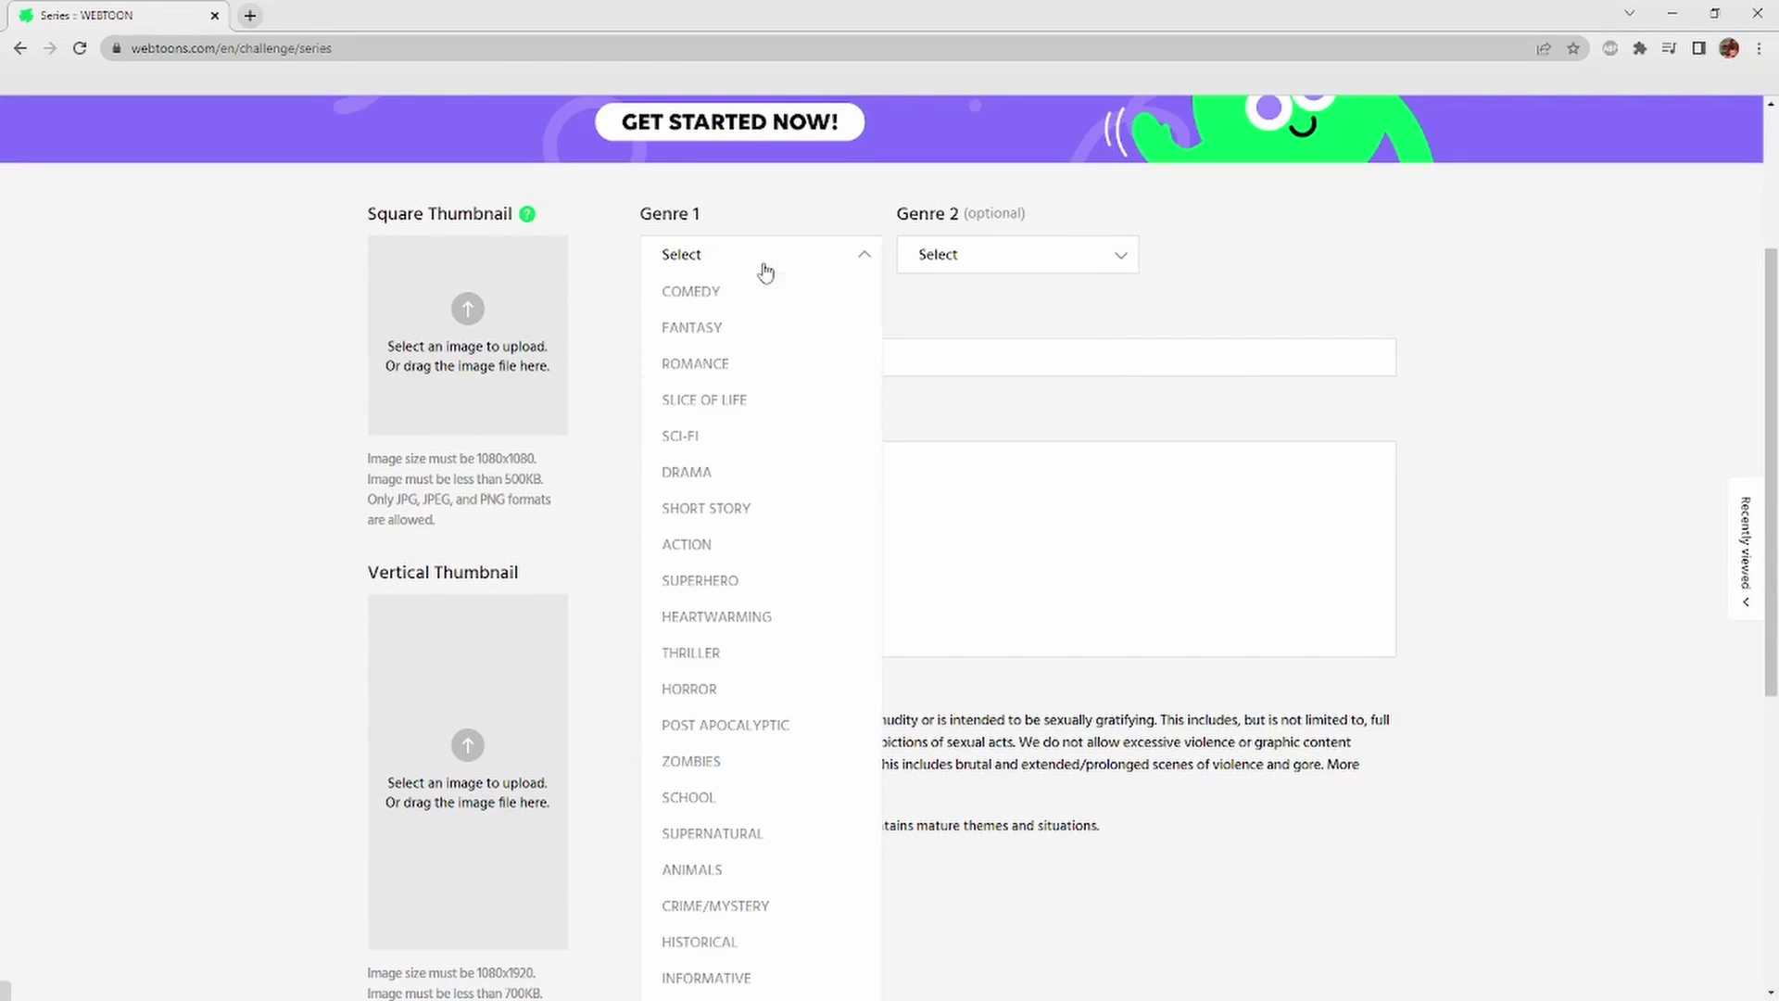
pyautogui.click(706, 363)
pyautogui.click(945, 262)
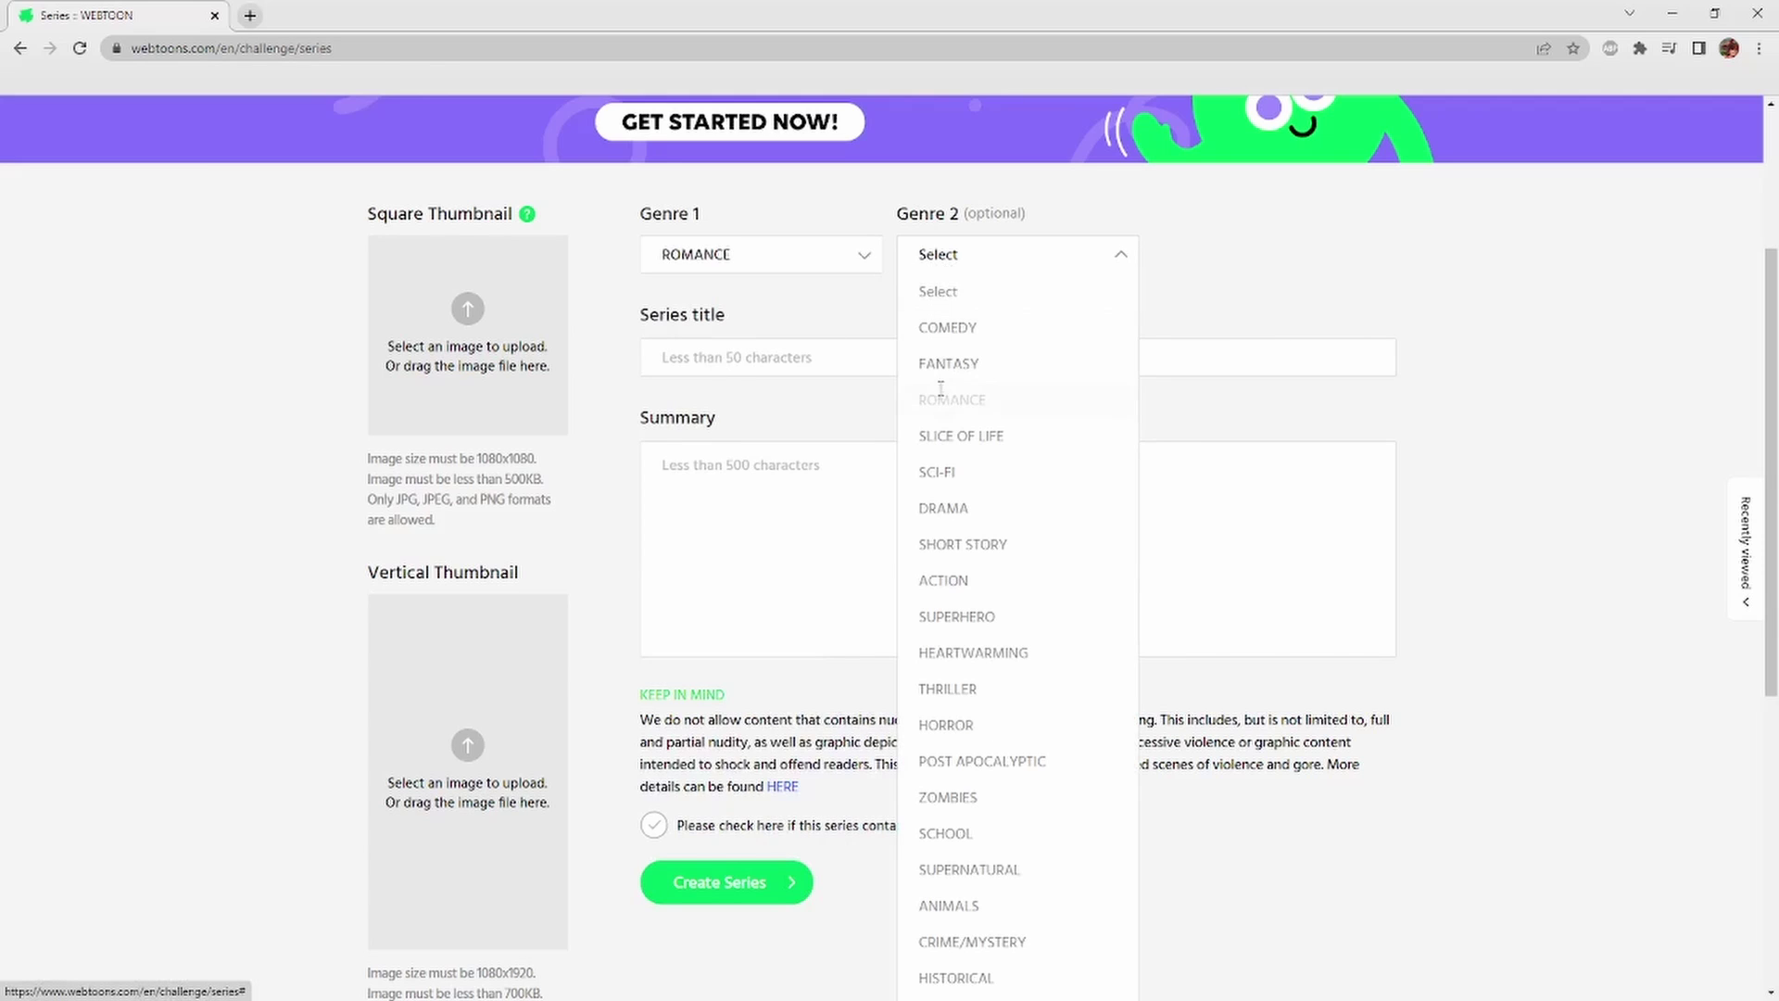
pyautogui.click(943, 336)
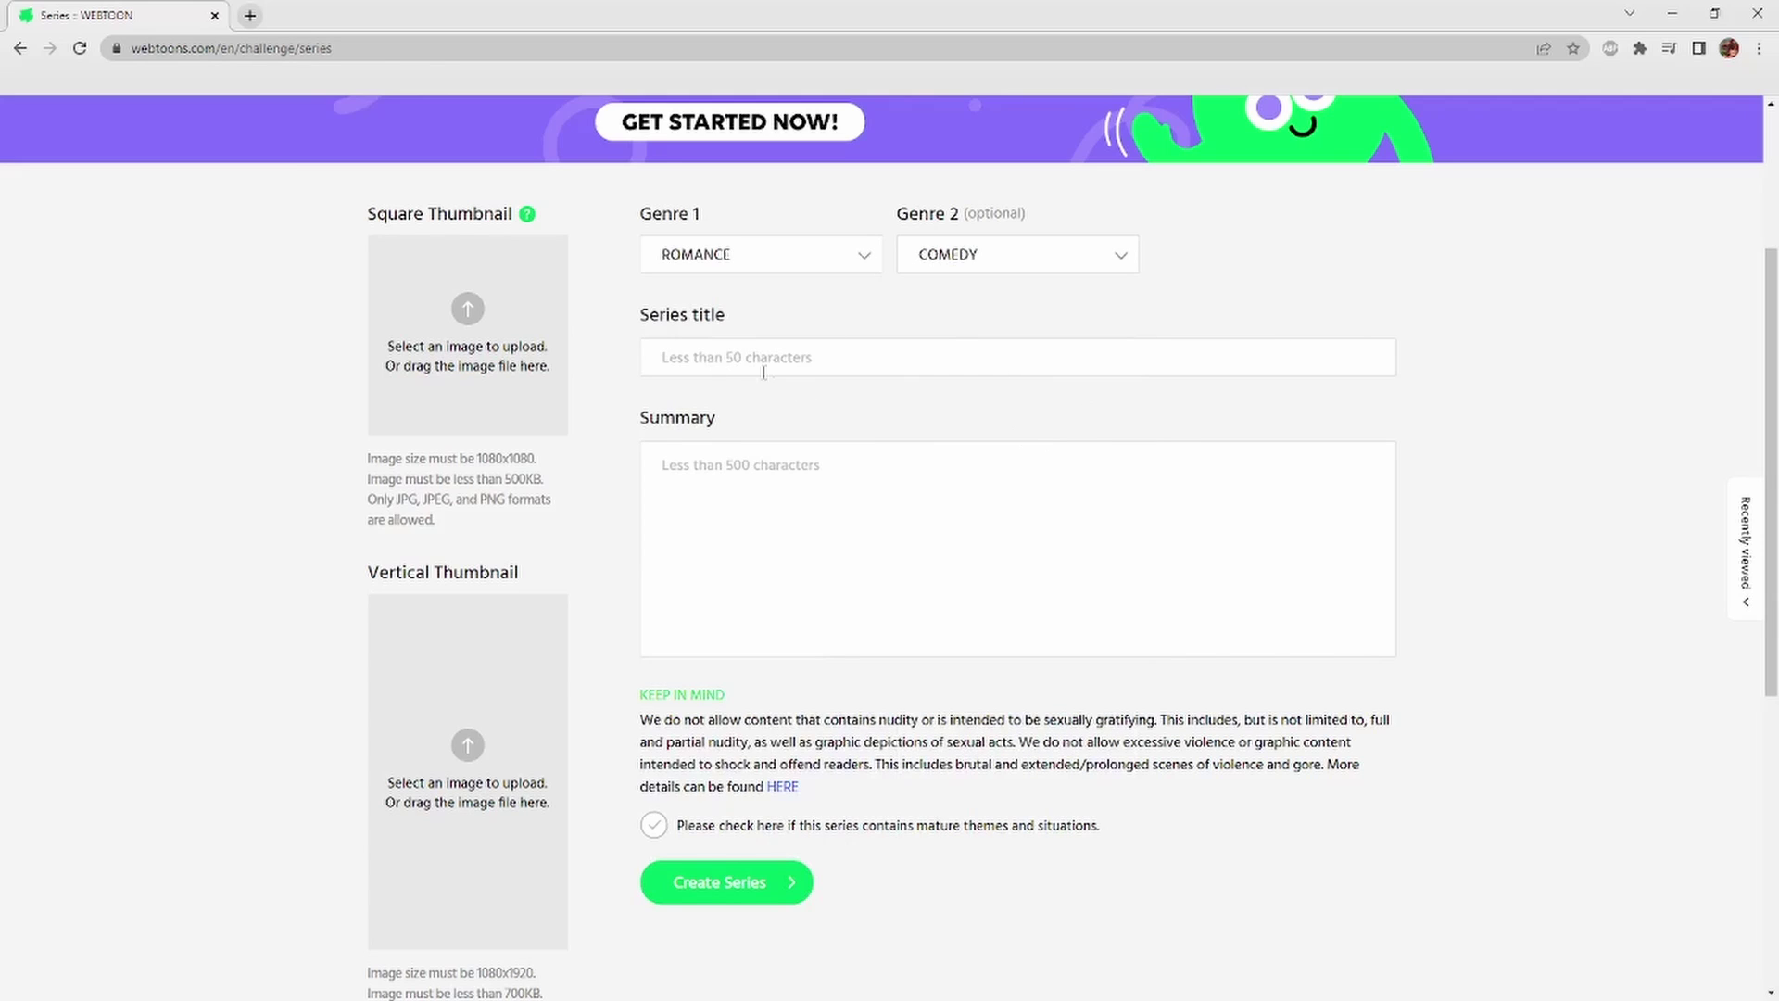
pyautogui.click(690, 361)
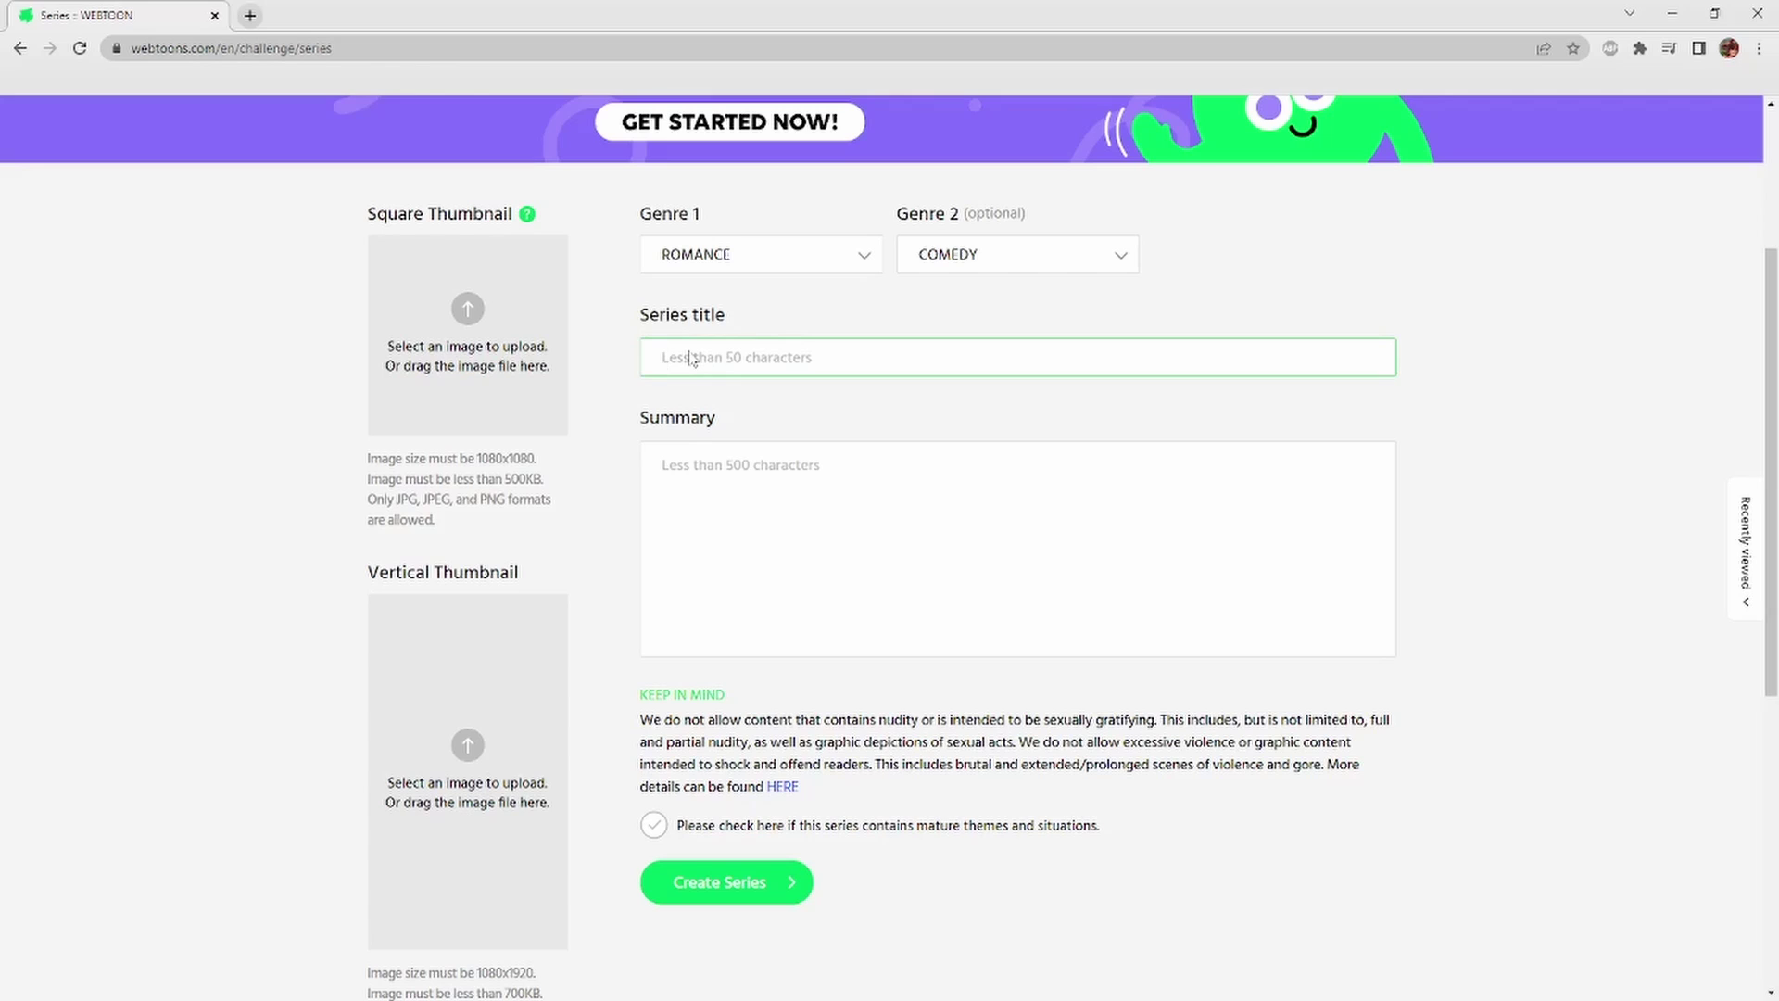
pyautogui.write('Fairy Lantern')
# Fill in the summary with "blah blah blah good summary" and a second paragraph reading "subscribe to", the creator's full name and "lol".
pyautogui.click(765, 476)
pyautogui.write('bla')
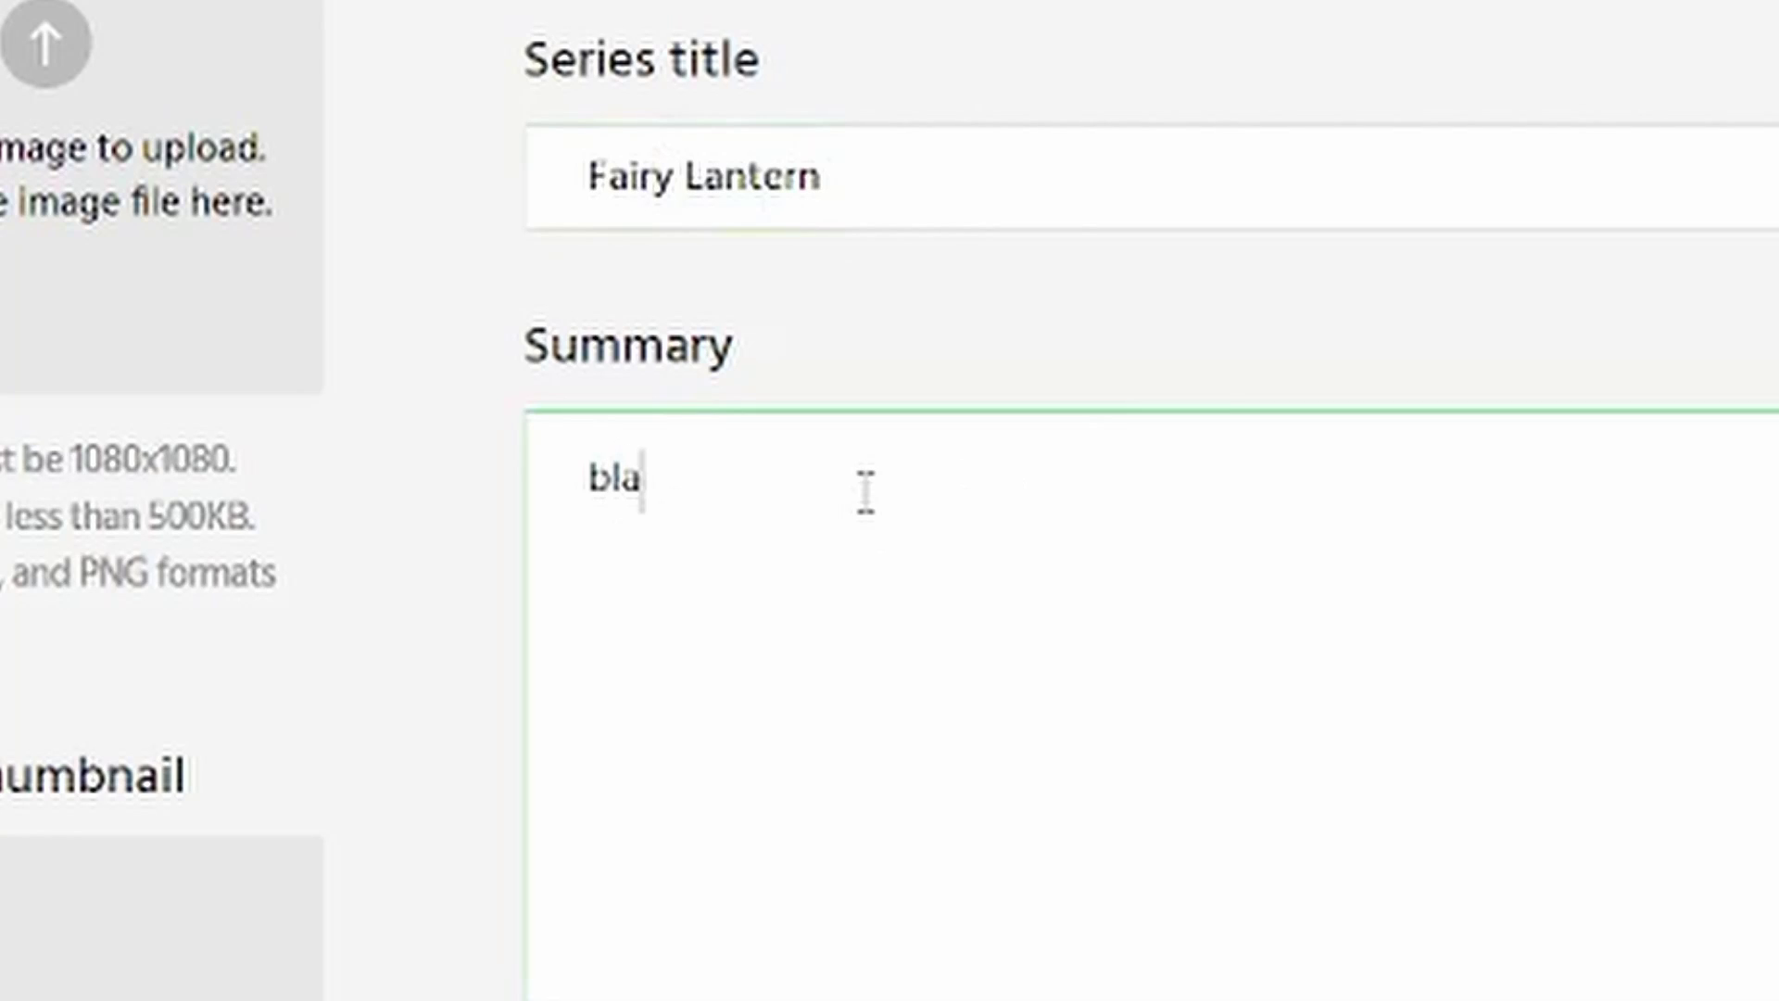
pyautogui.write('h blah b')
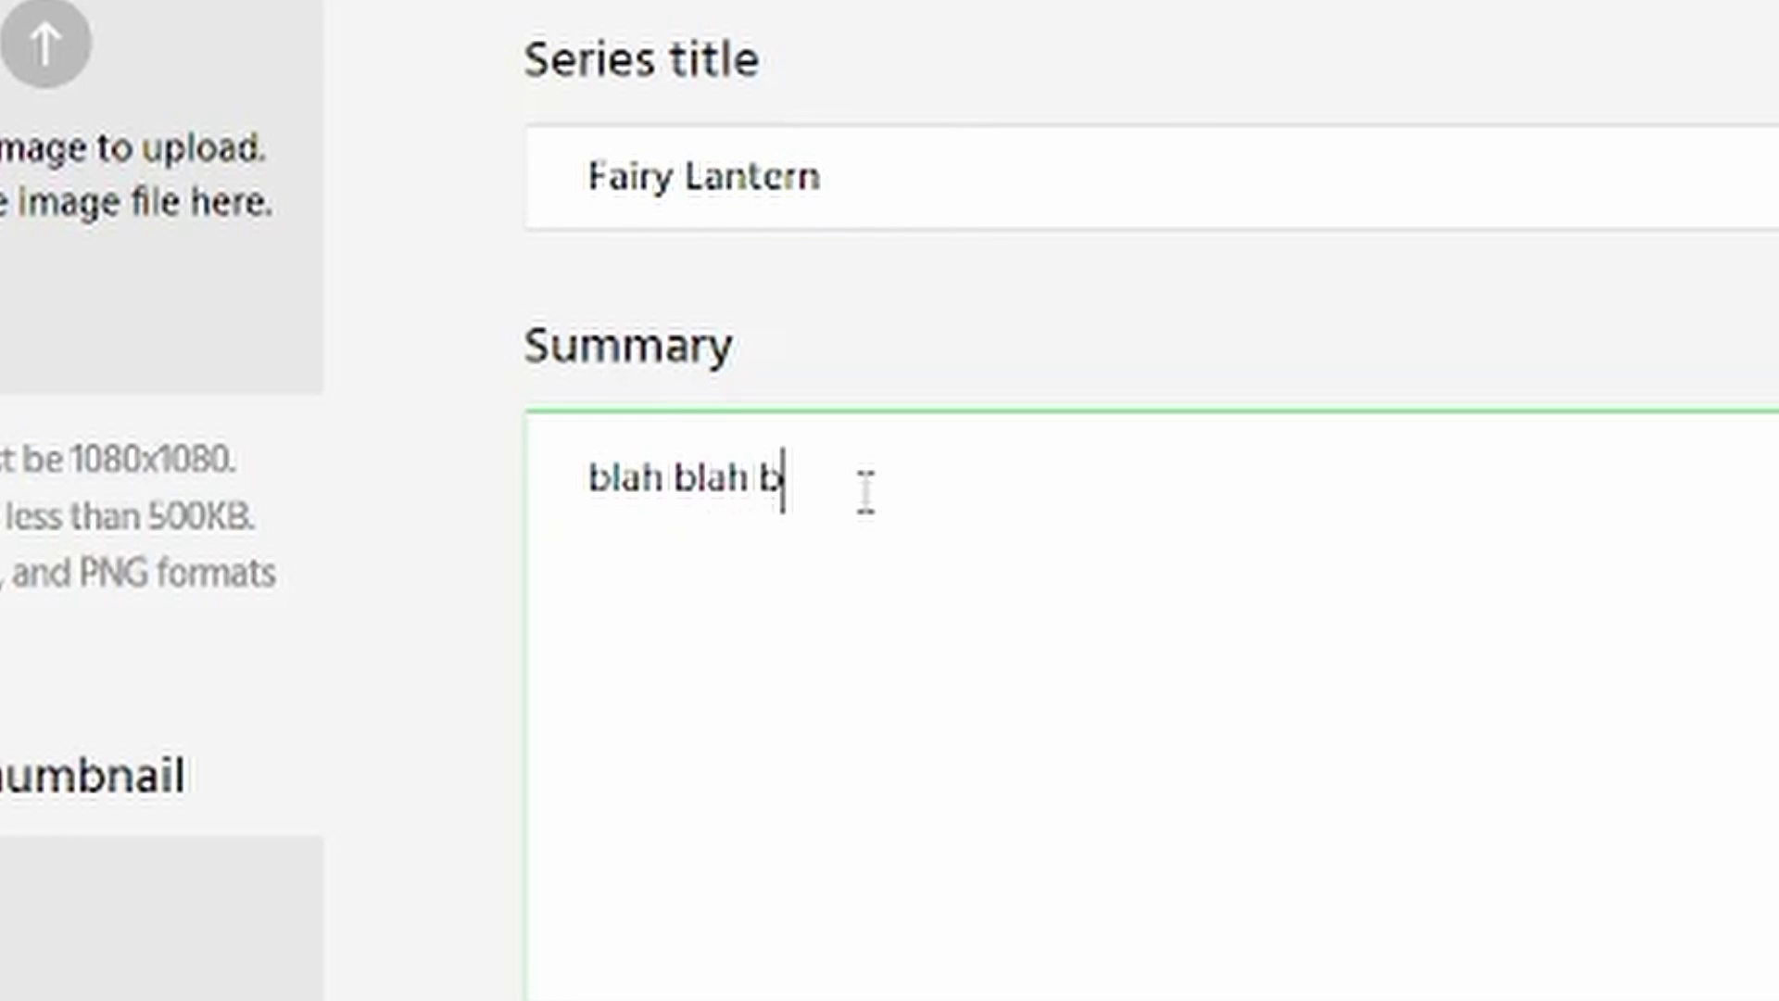
pyautogui.write('lah g')
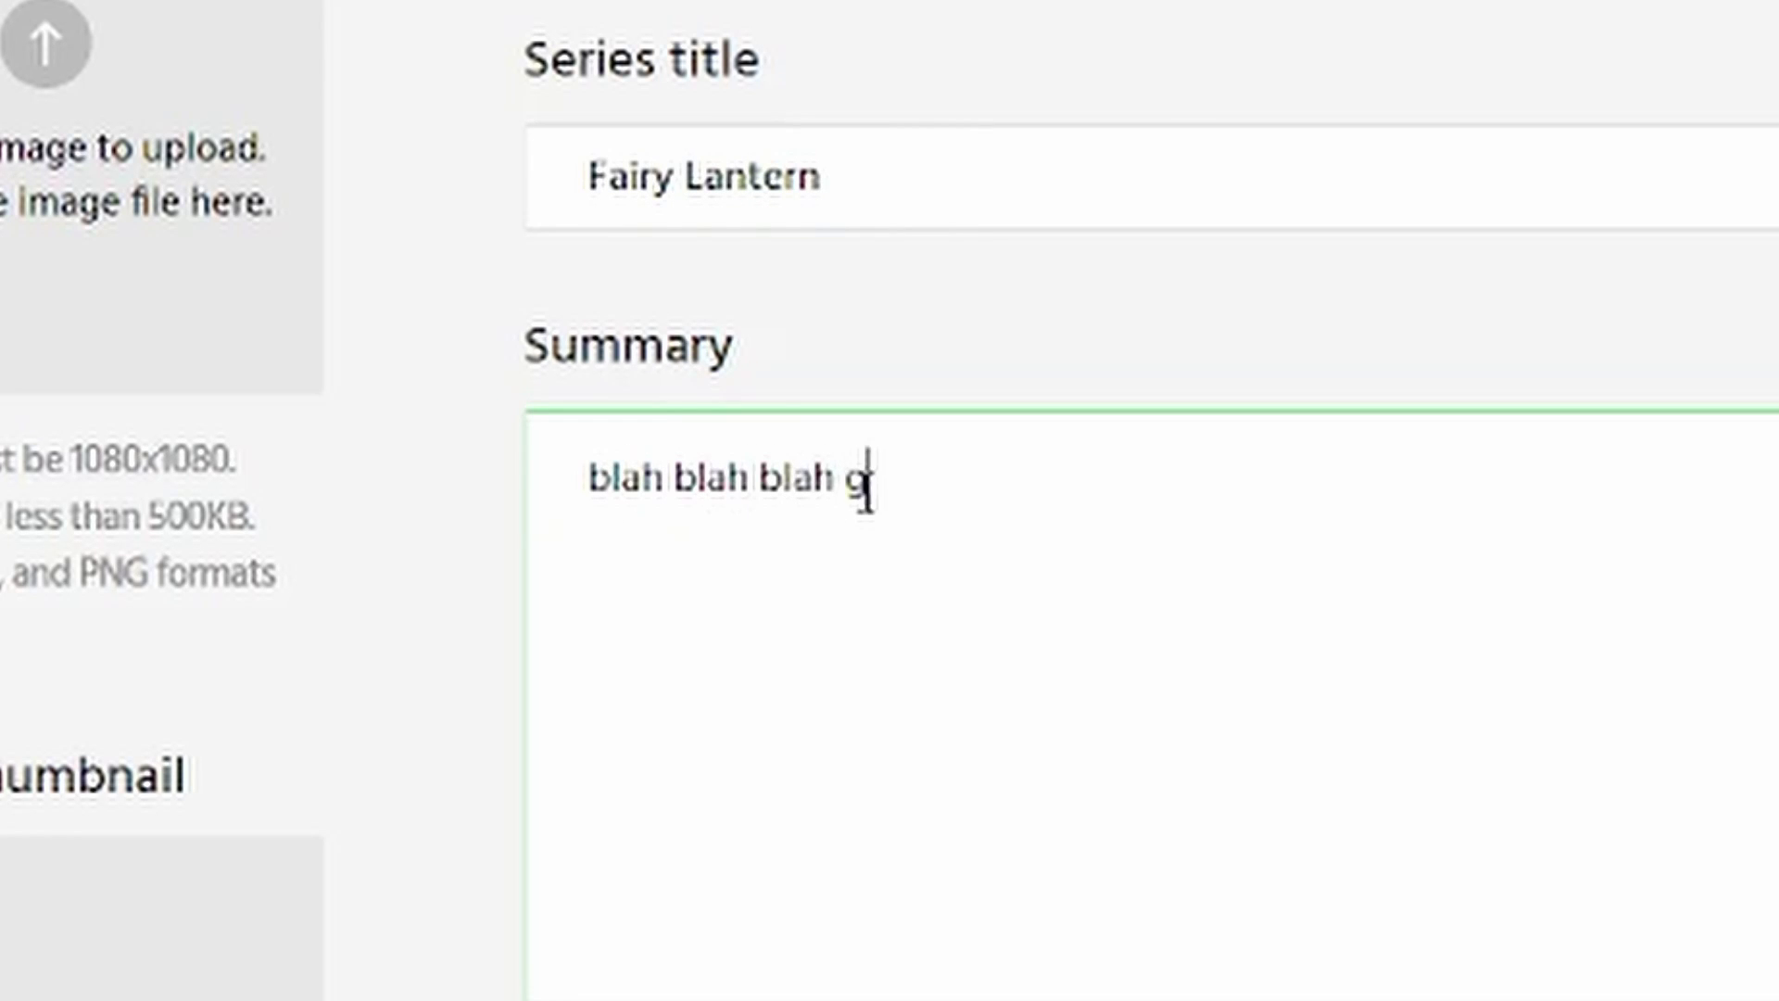
pyautogui.write('ood summar')
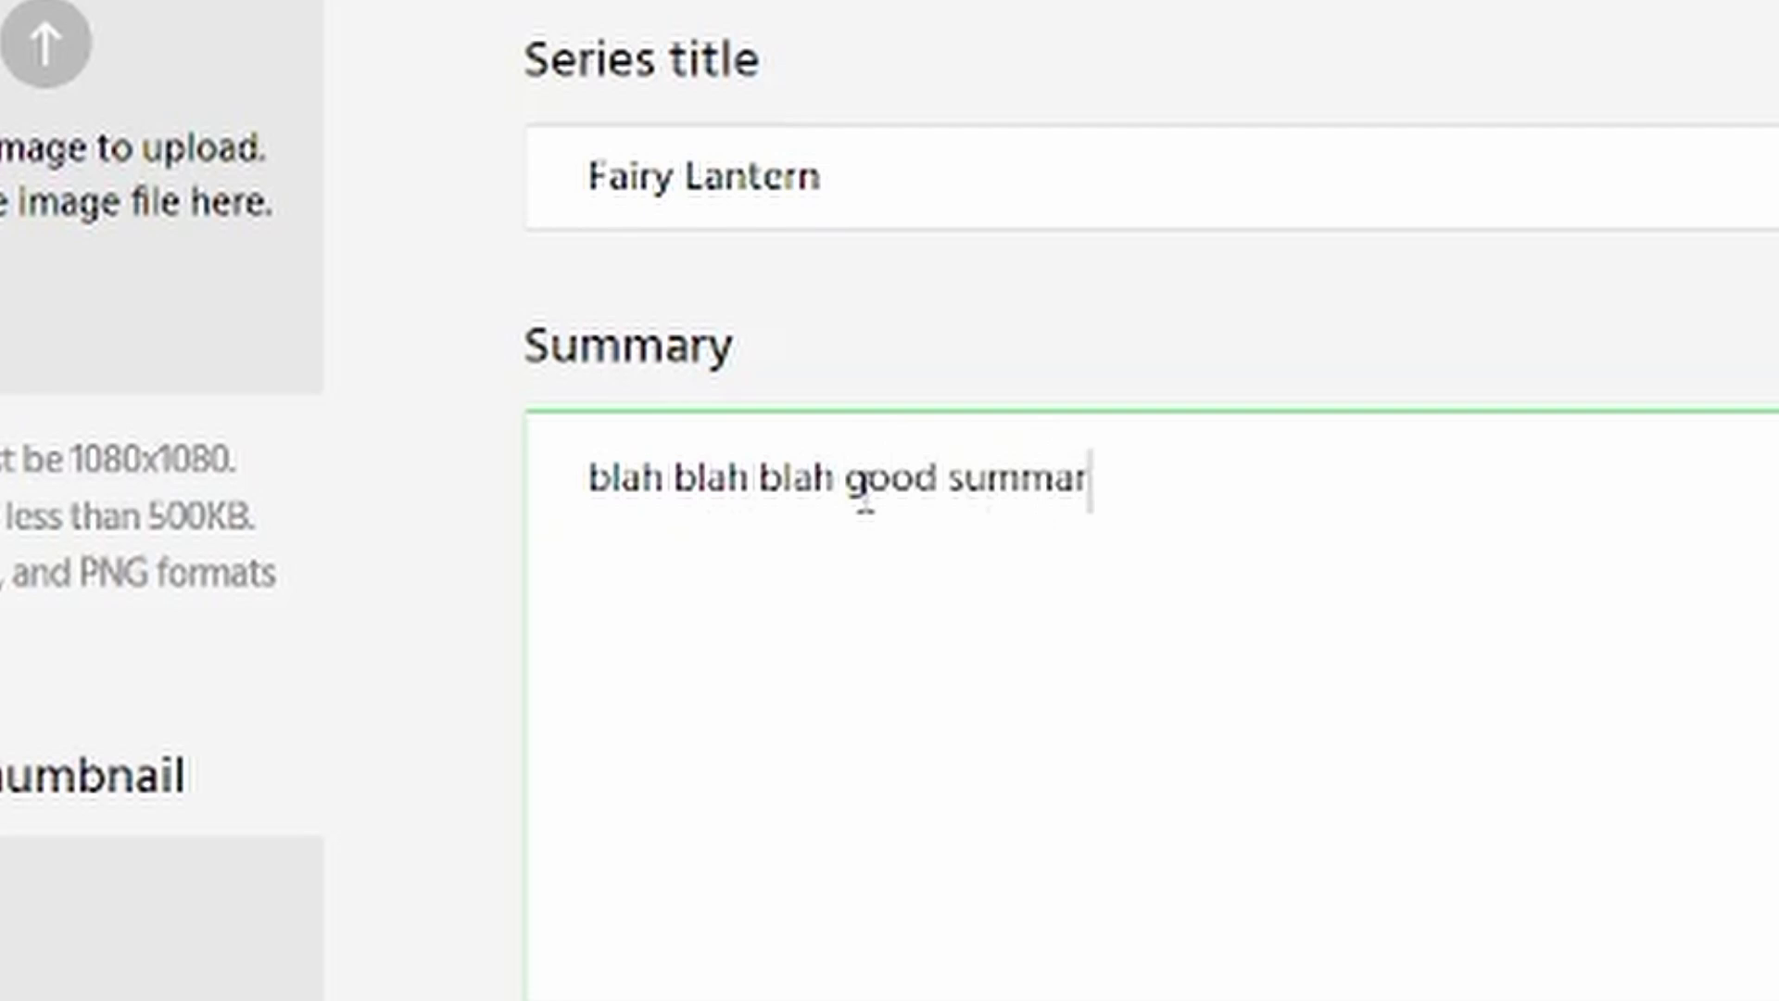
pyautogui.write('y')
pyautogui.press('Return')
pyautogui.press('Return')
pyautogui.write('su')
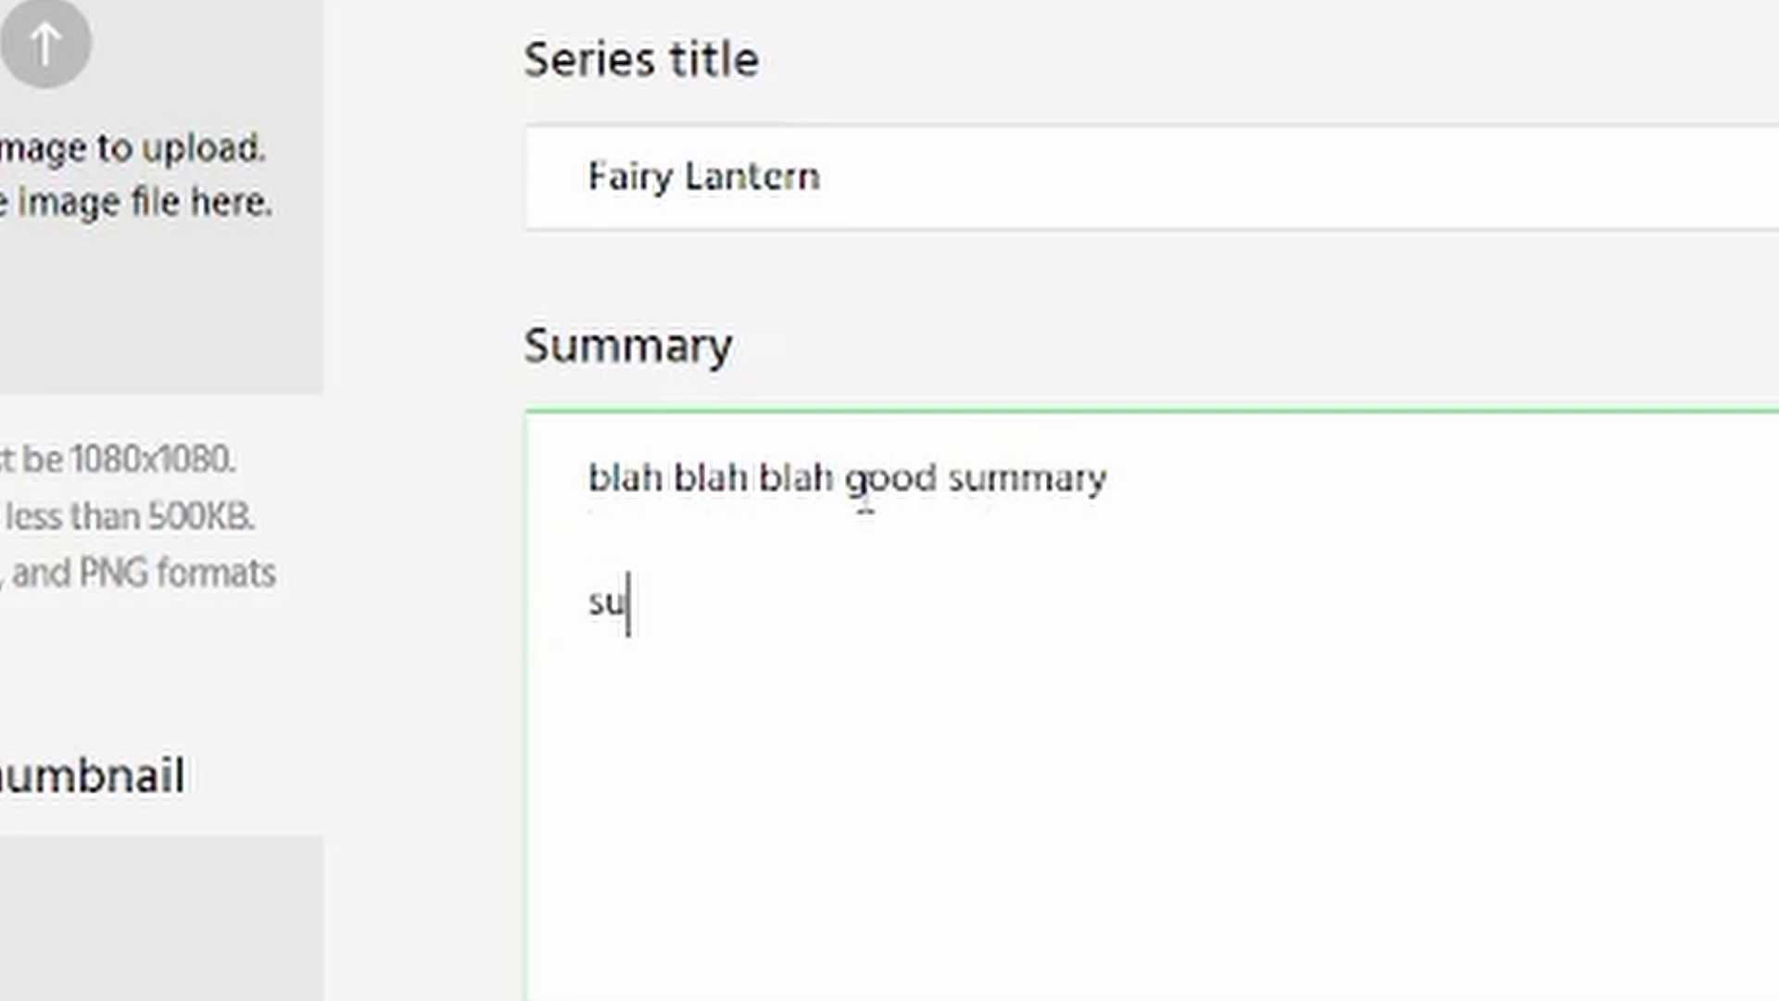
pyautogui.write('bscriv')
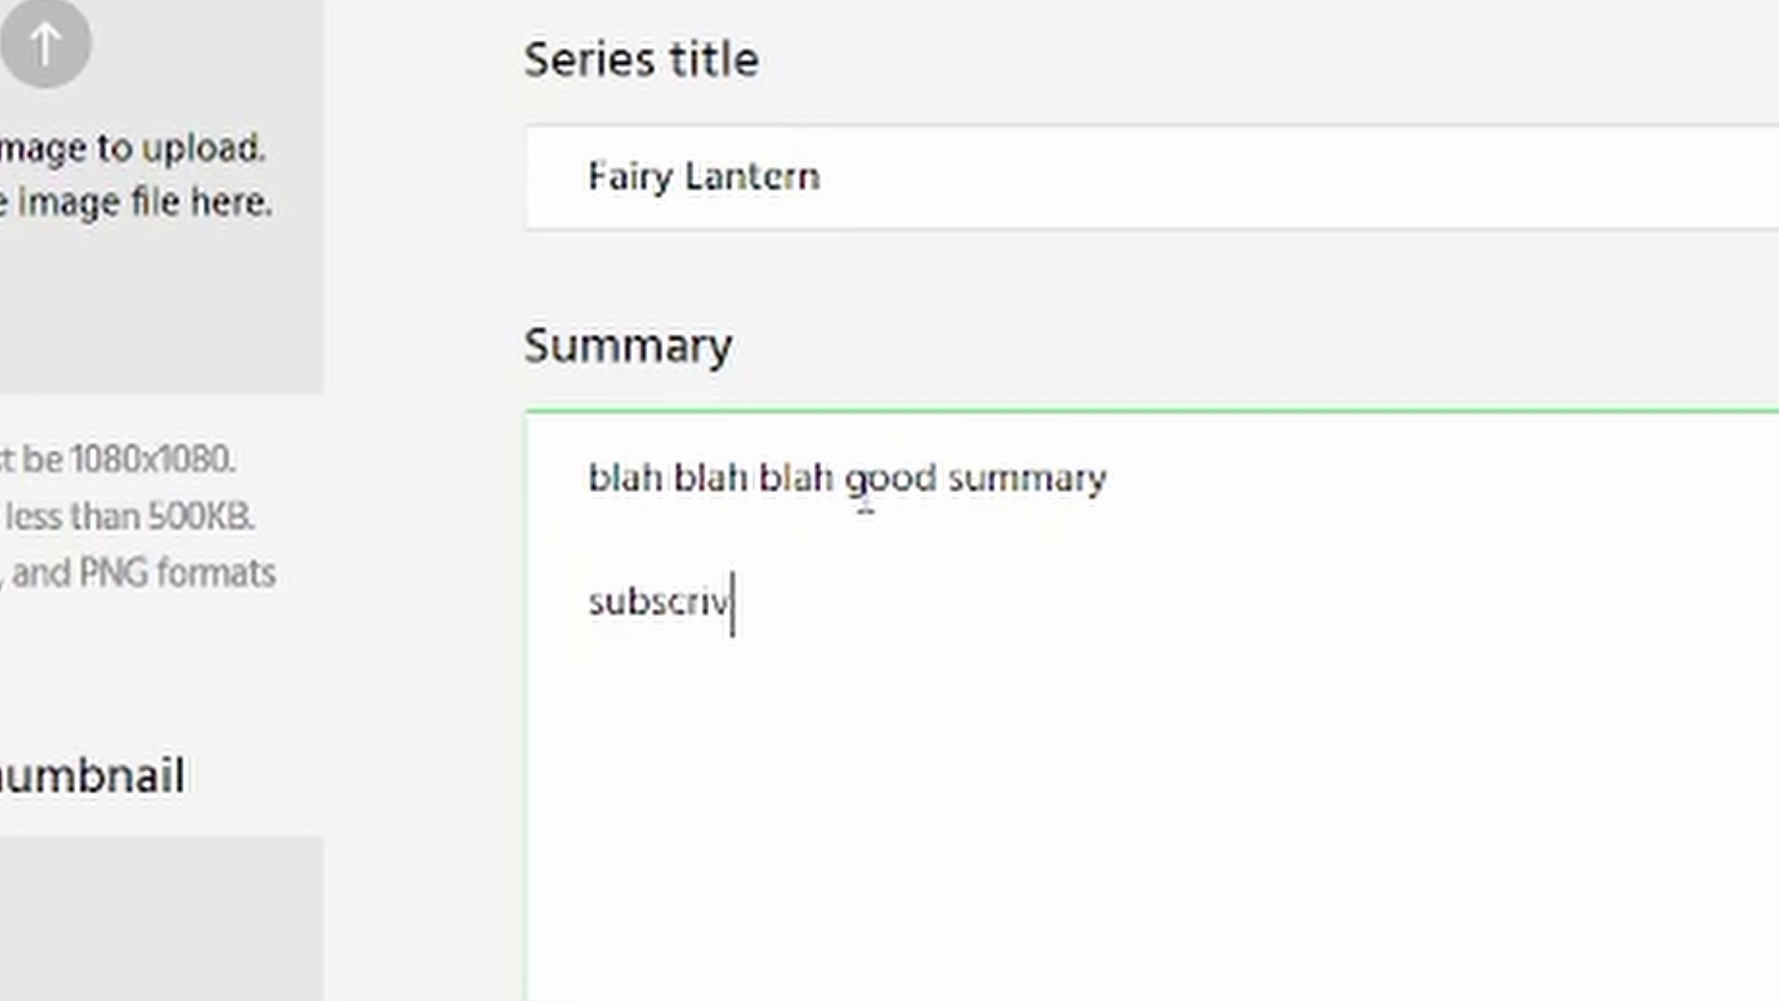
pyautogui.press('BackSpace')
pyautogui.write('be to W')
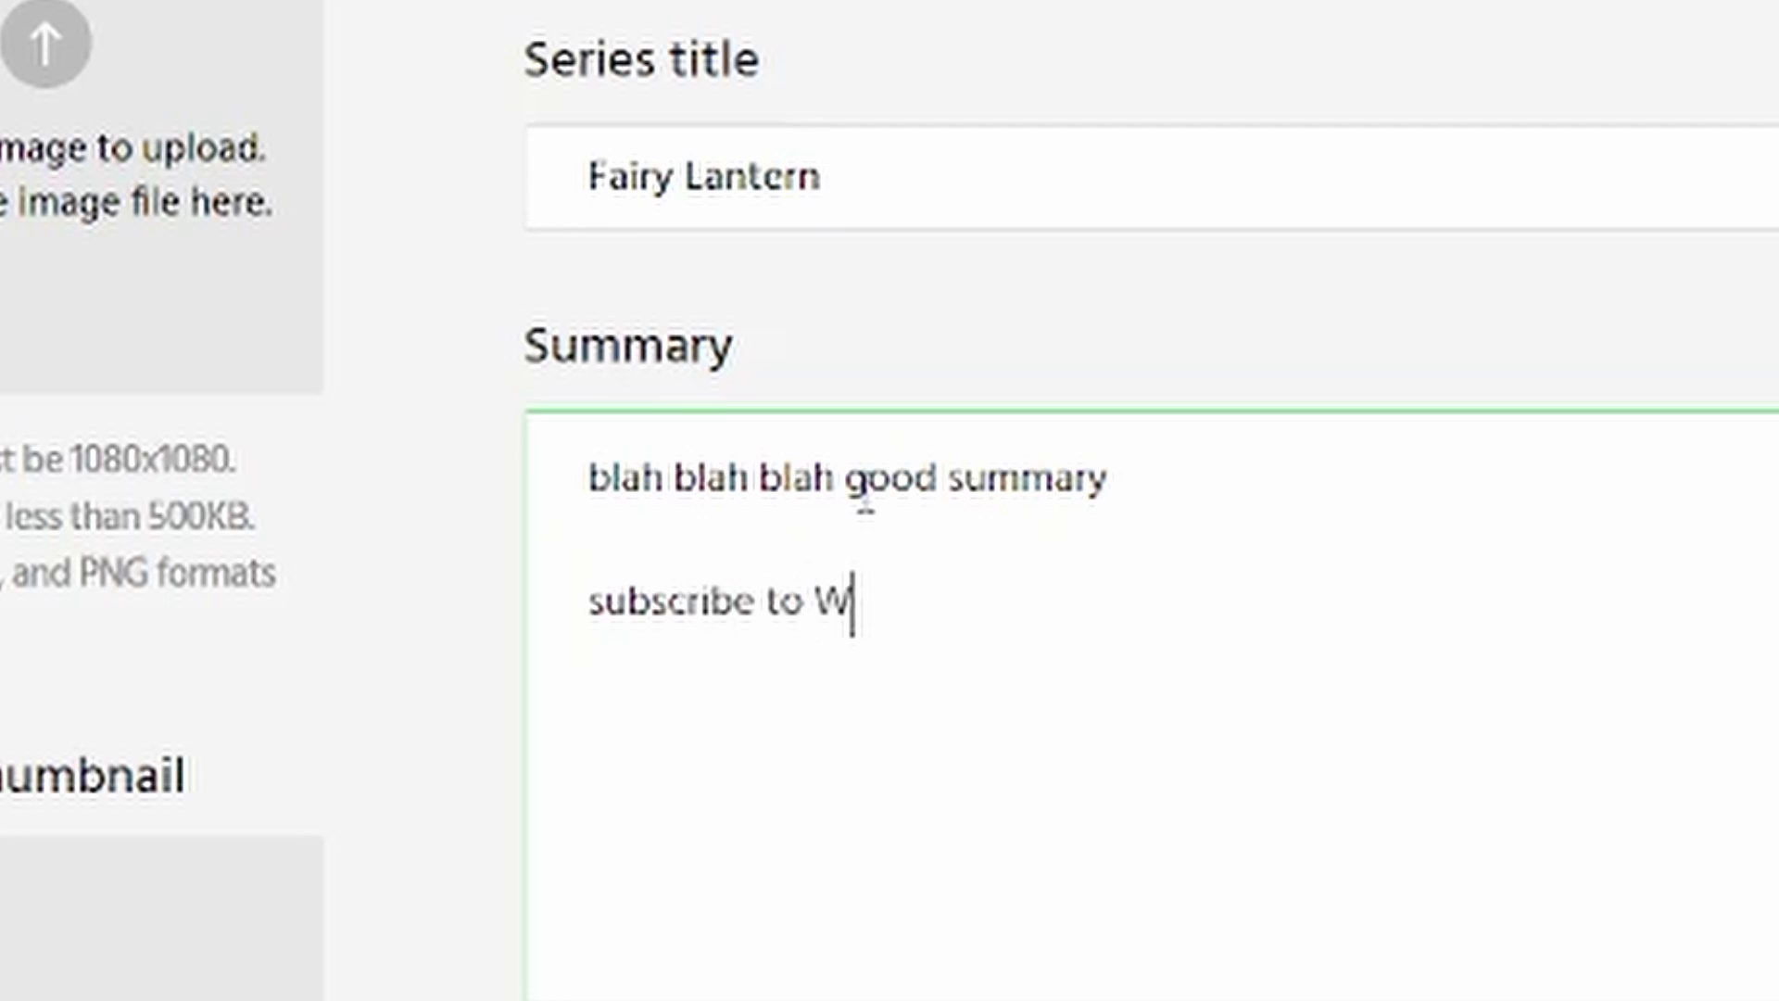
pyautogui.write('alter Ost')
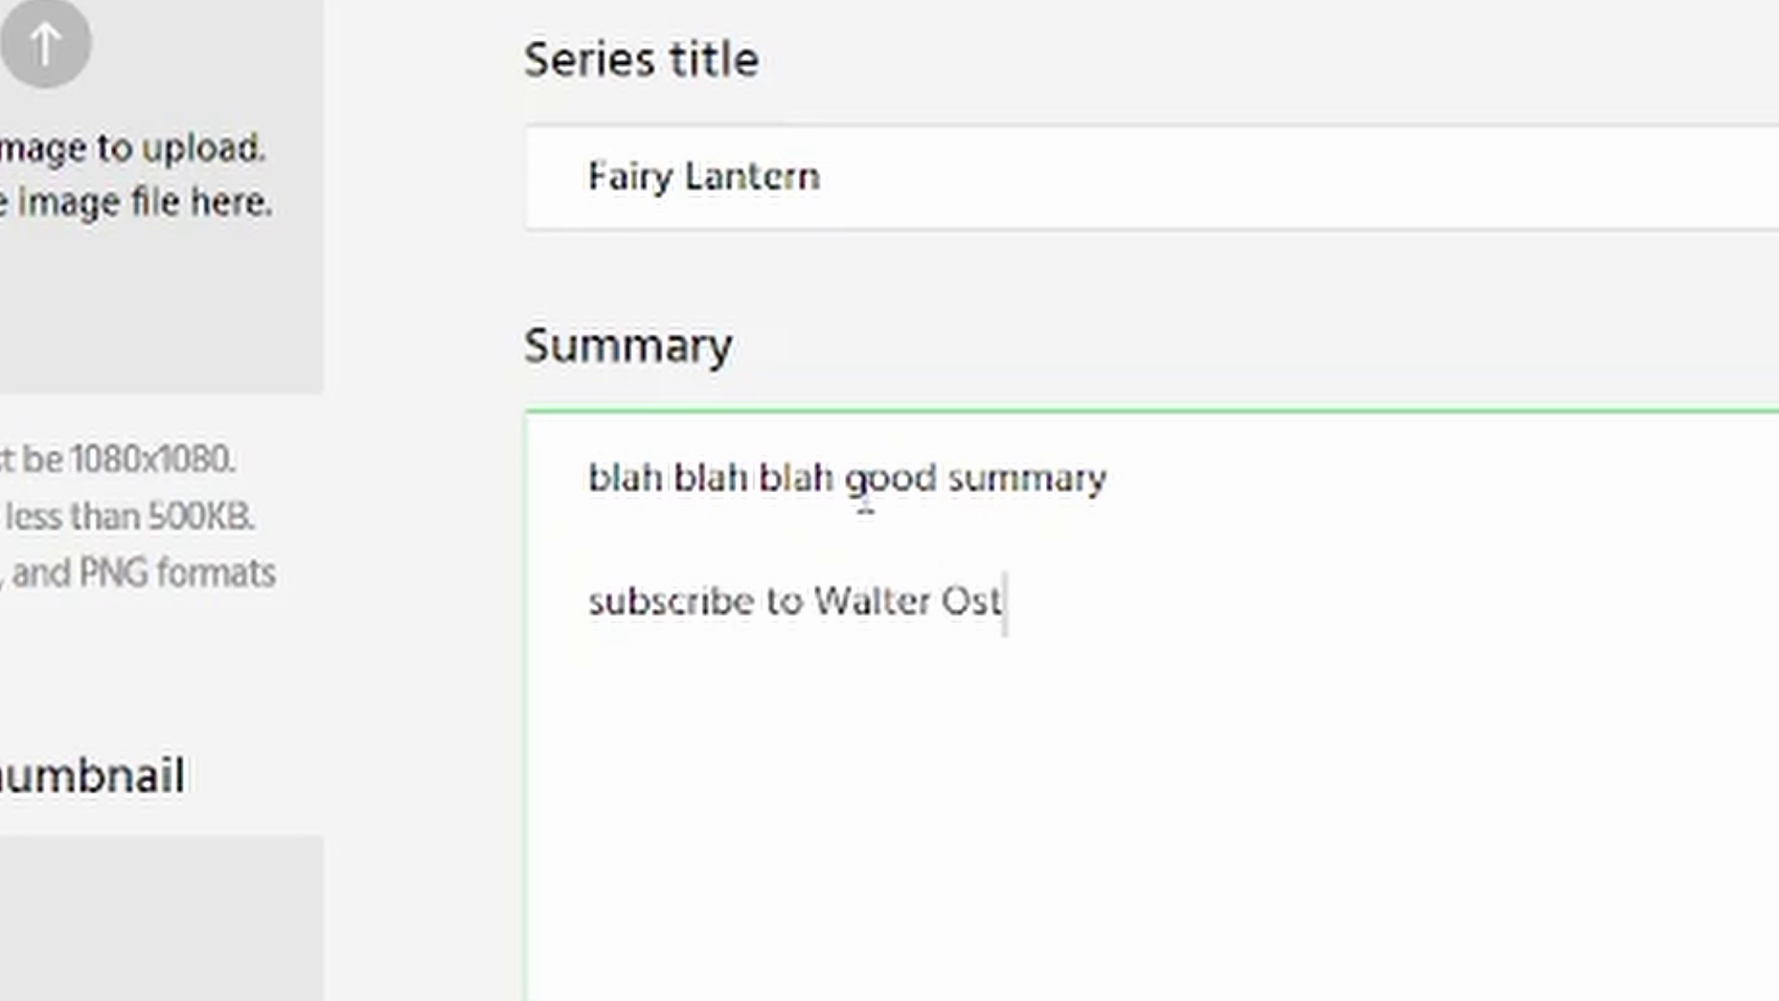
pyautogui.write('lie')
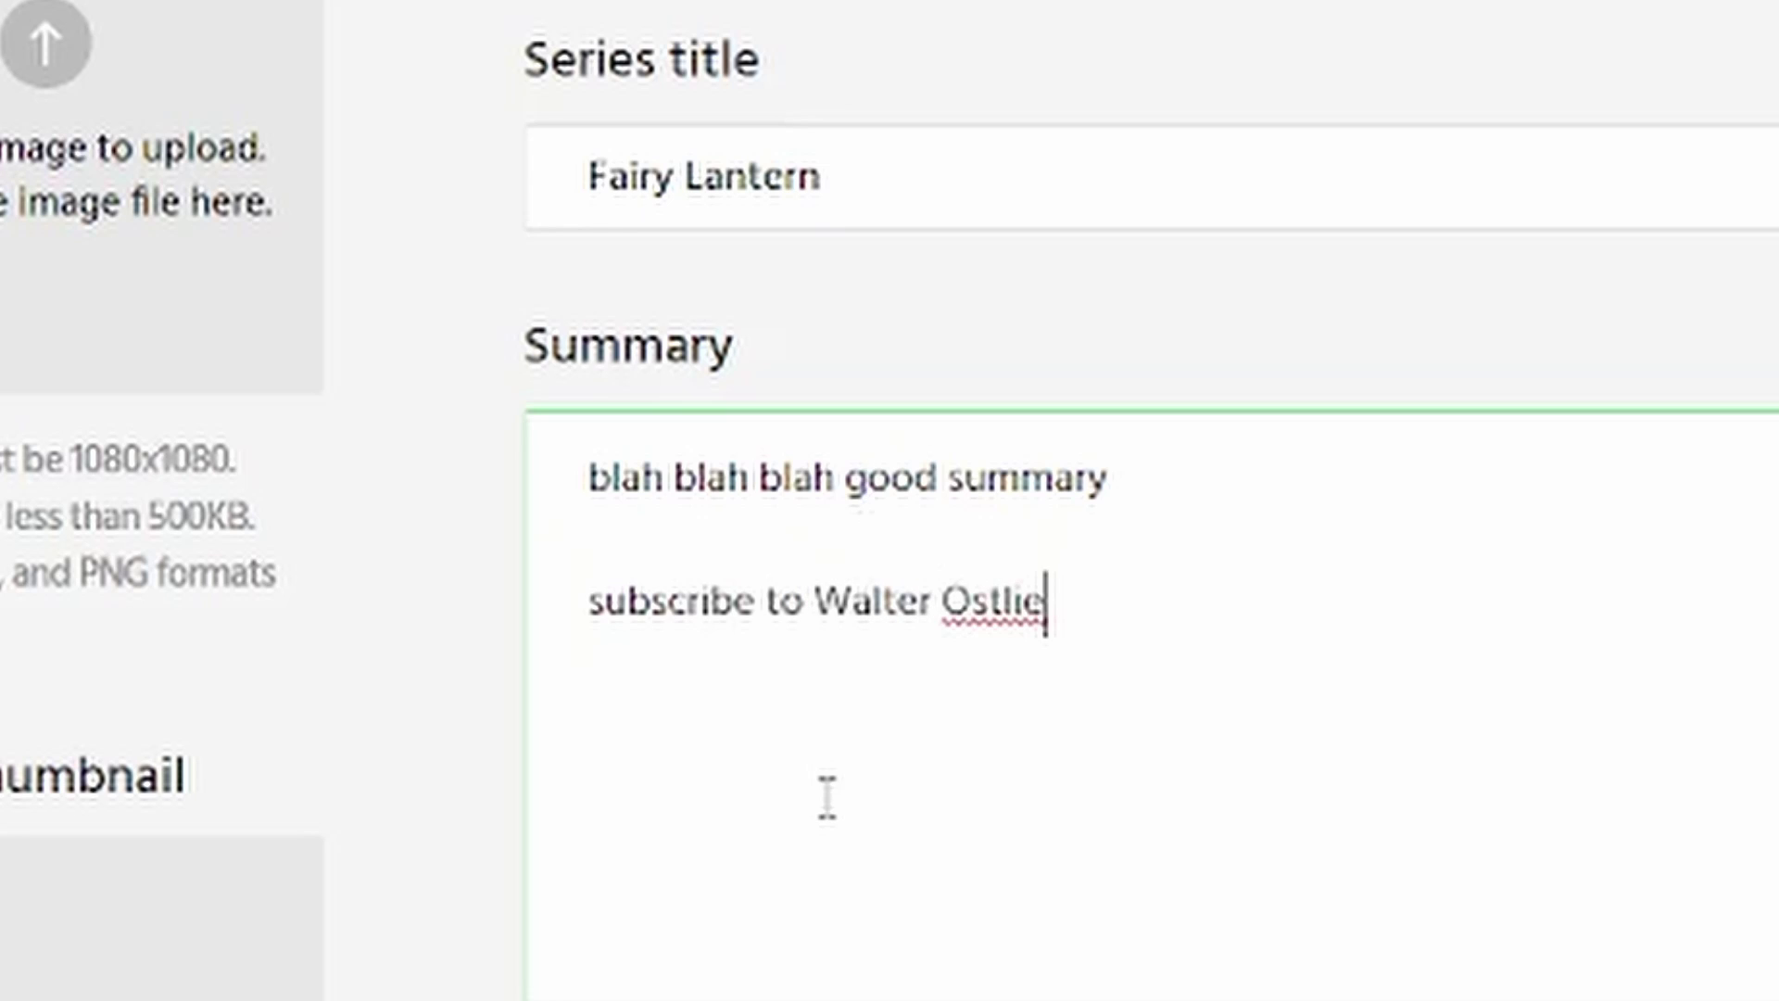
pyautogui.write(' lol')
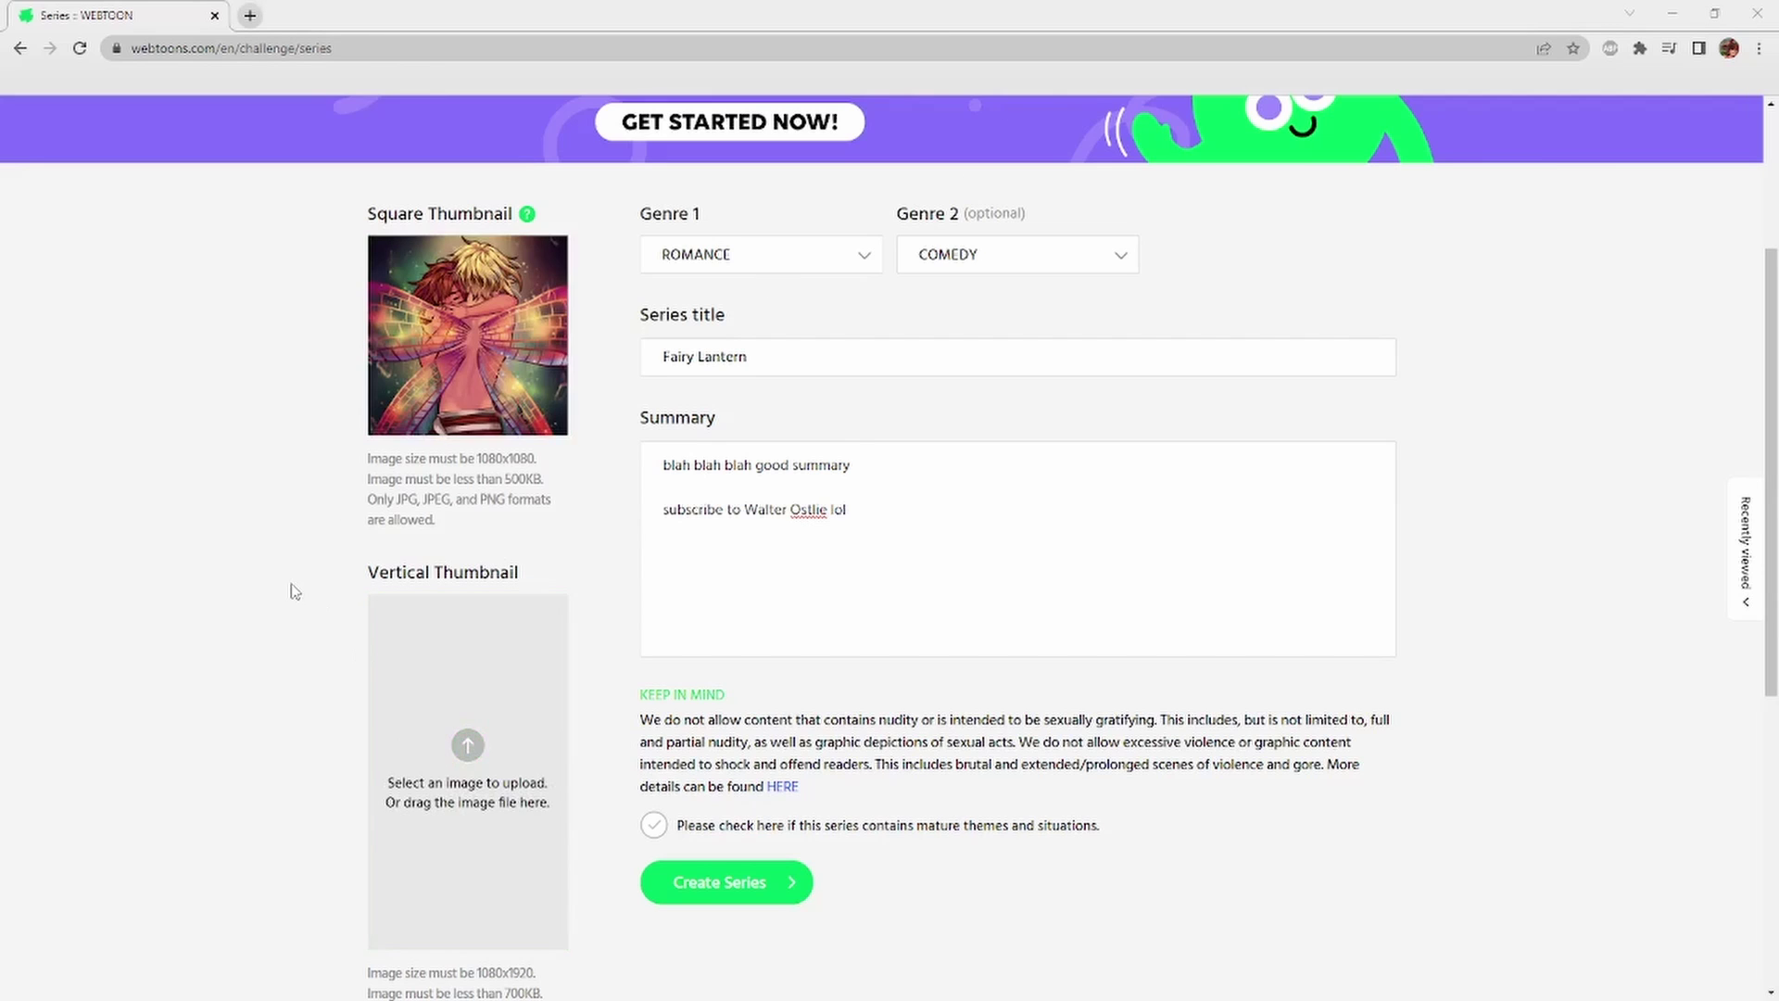
# Open the image selection for the series' vertical thumbnail and mark the series as containing mature themes and situations.
pyautogui.scroll(-1, 300, 586)
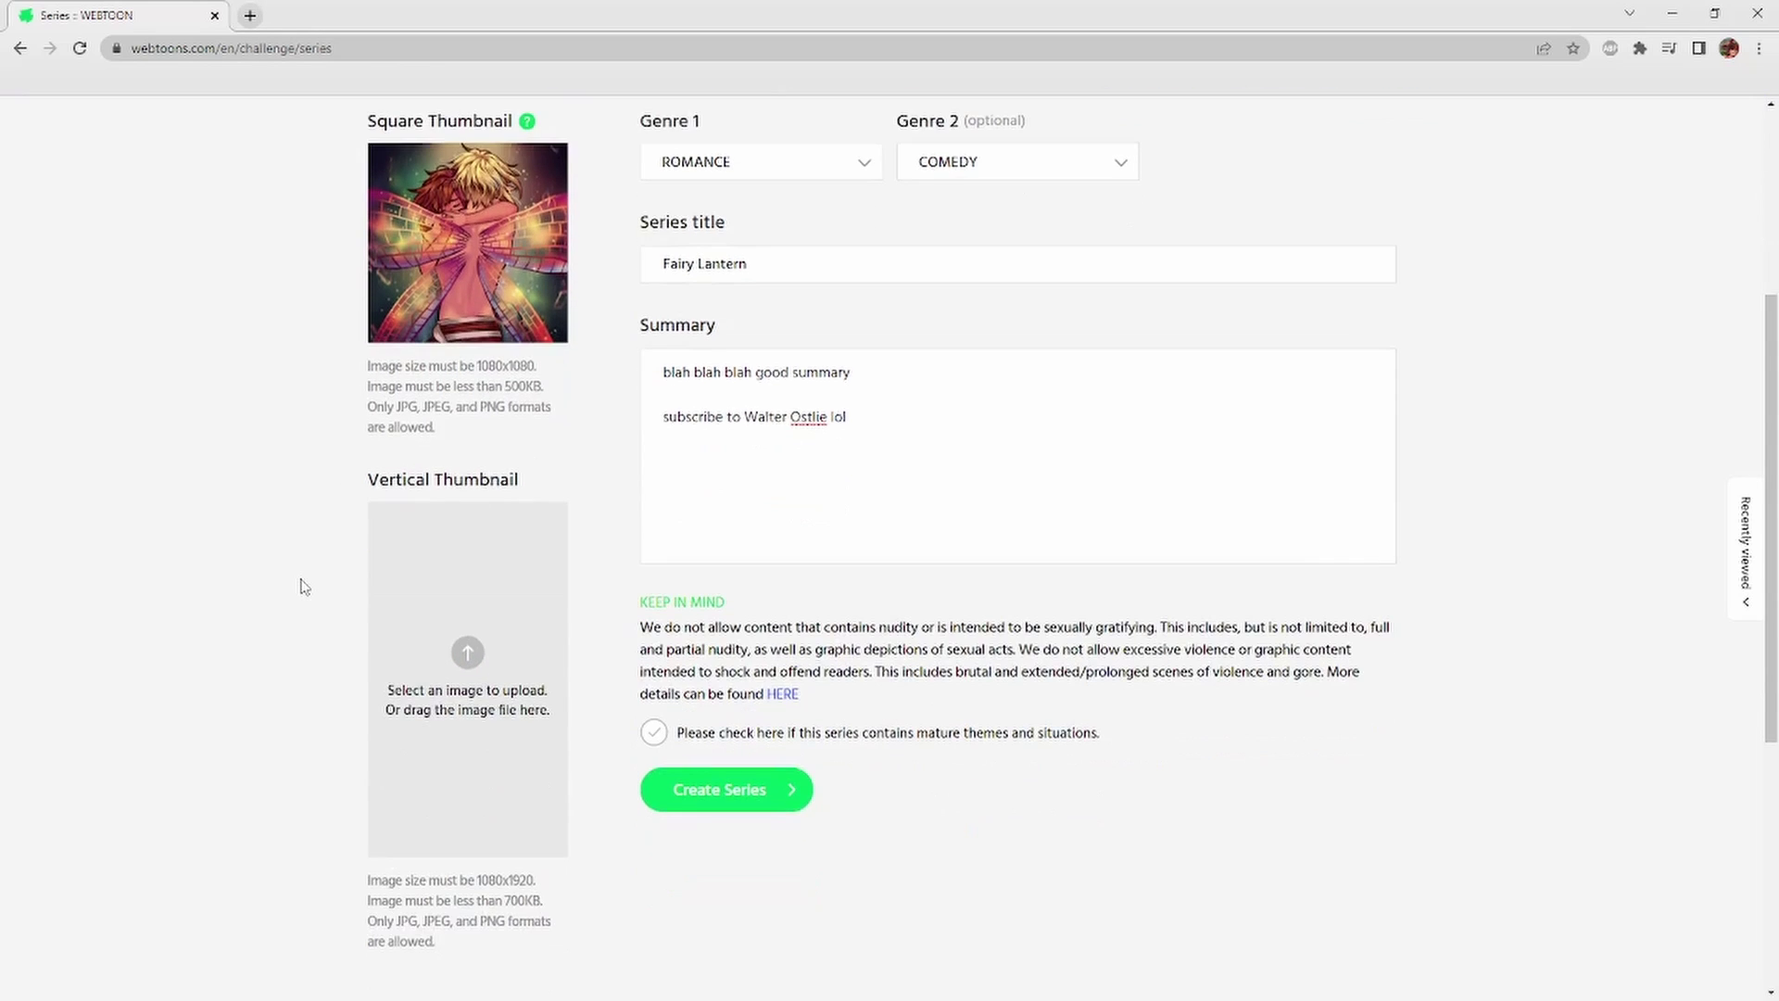
pyautogui.click(468, 653)
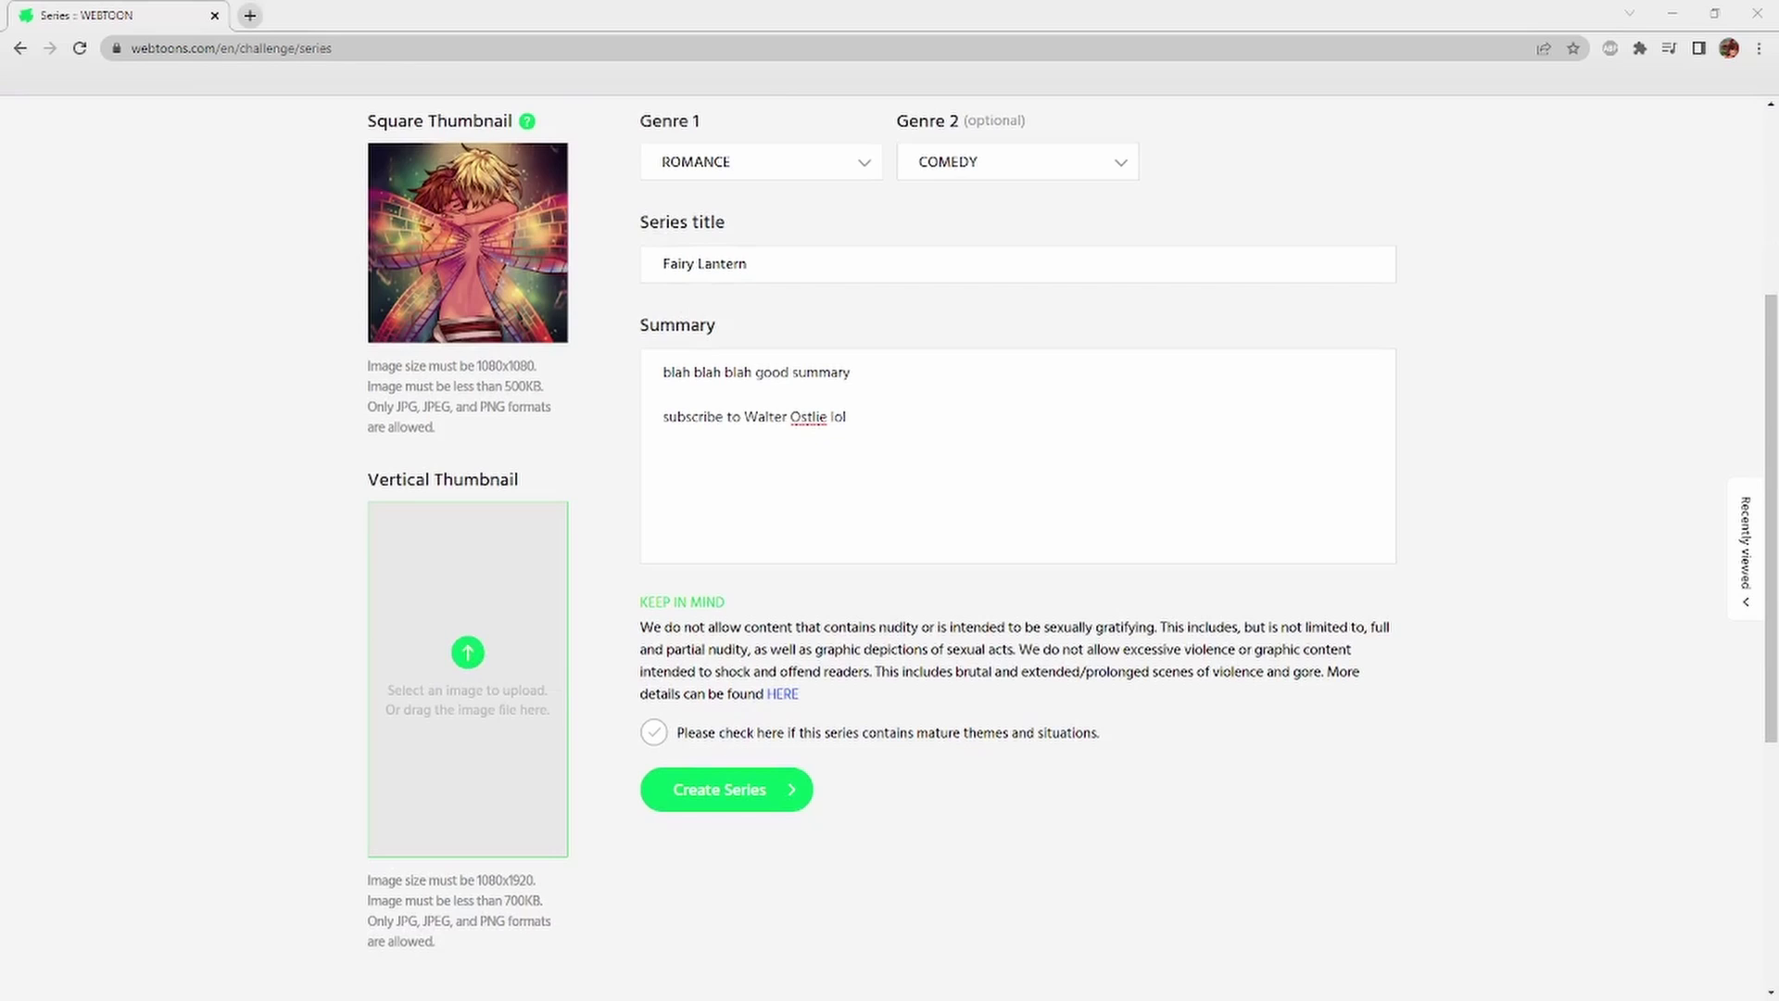
pyautogui.press('Escape')
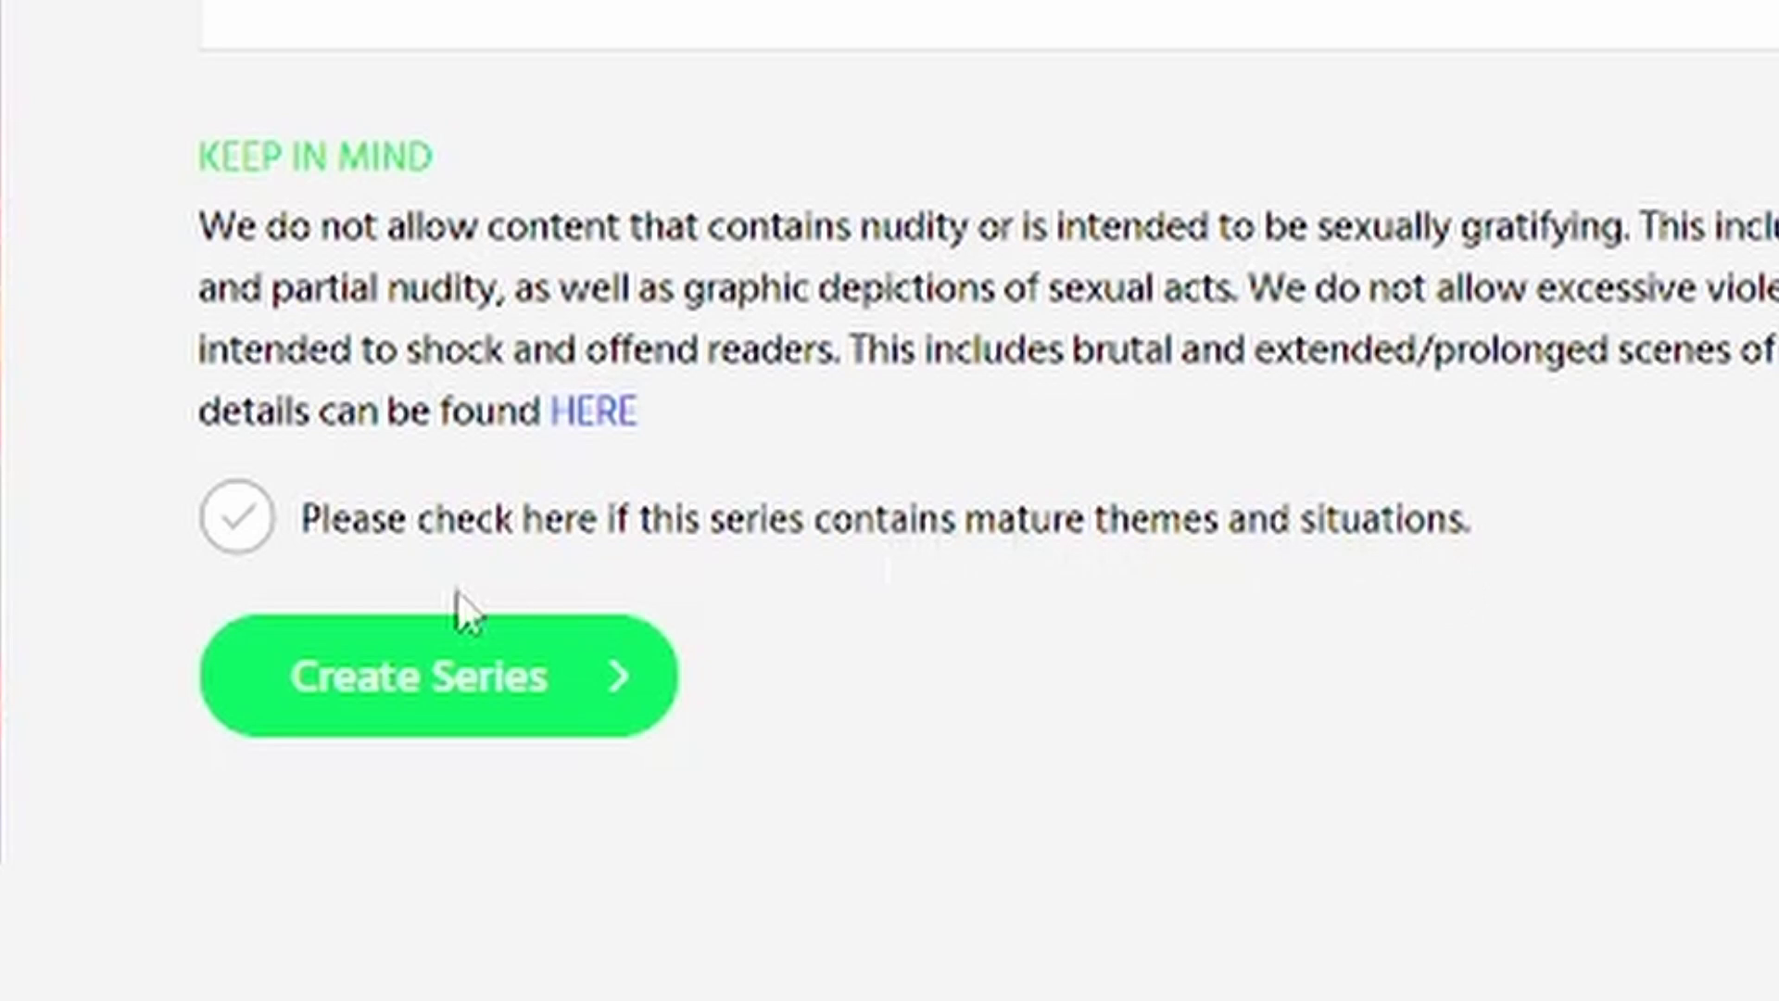
pyautogui.click(222, 533)
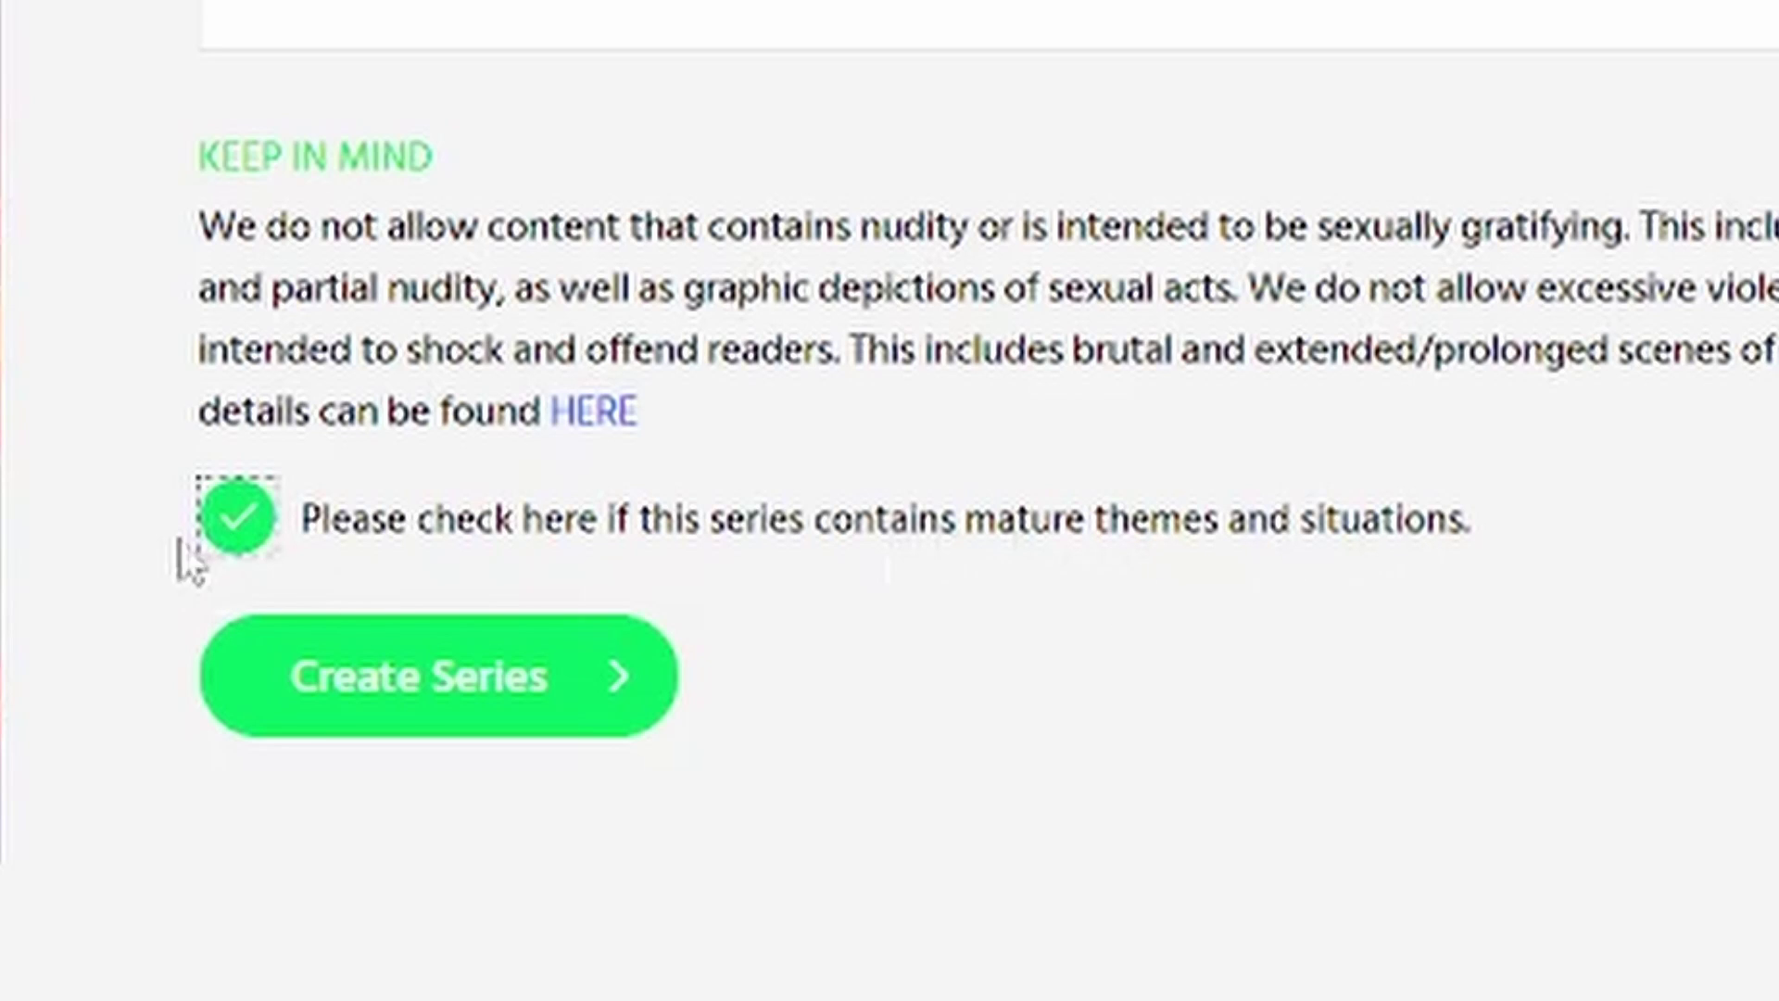
pyautogui.click(219, 567)
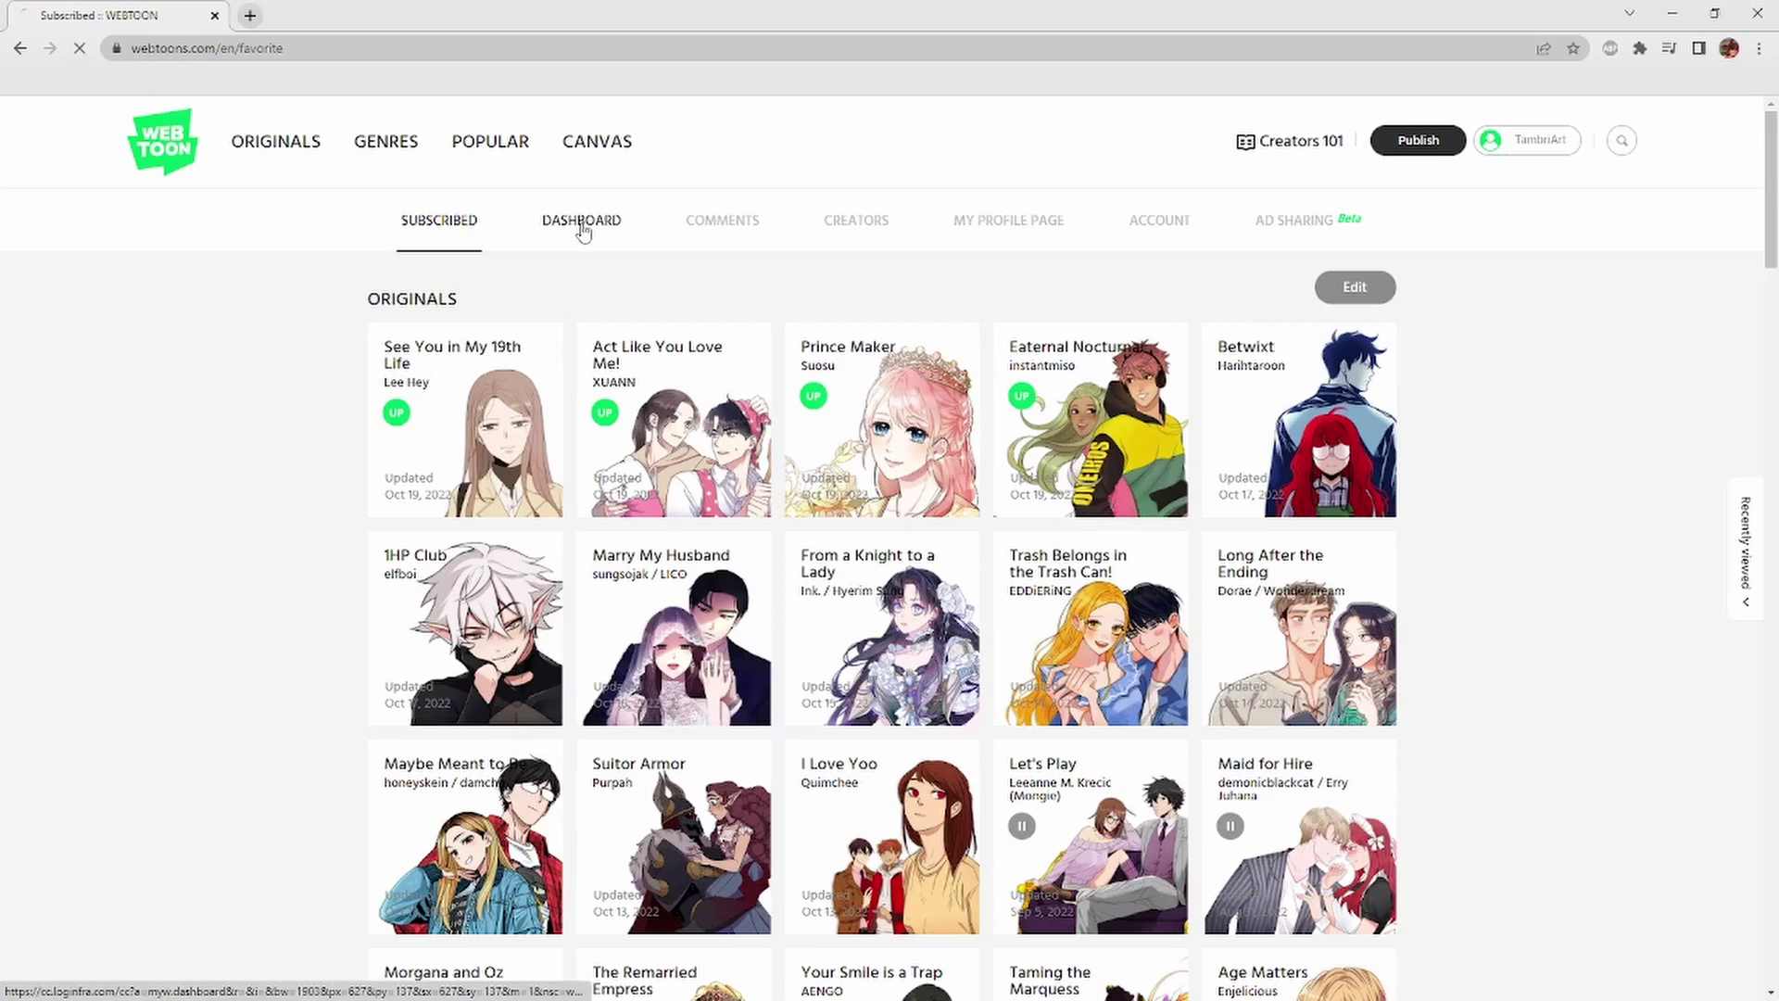
# Start adding an episode to the existing Fairy Lantern series and enter "Cool Name" as the episode title.
pyautogui.click(582, 225)
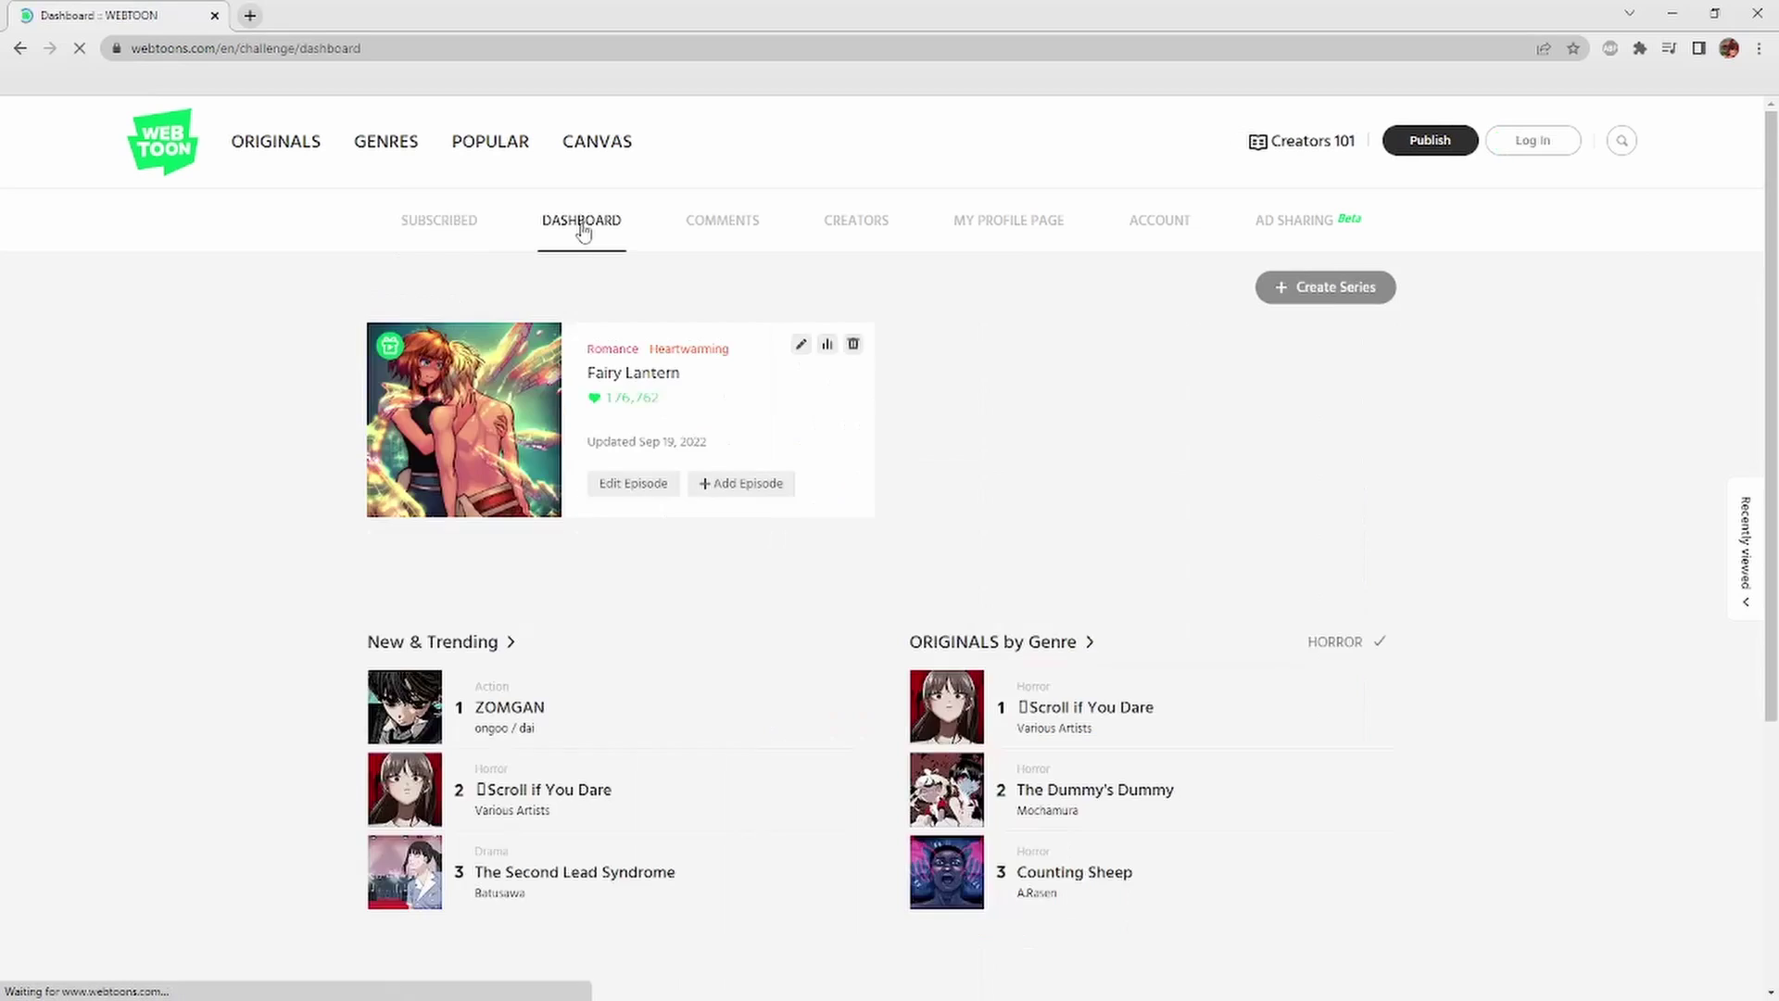
pyautogui.click(743, 487)
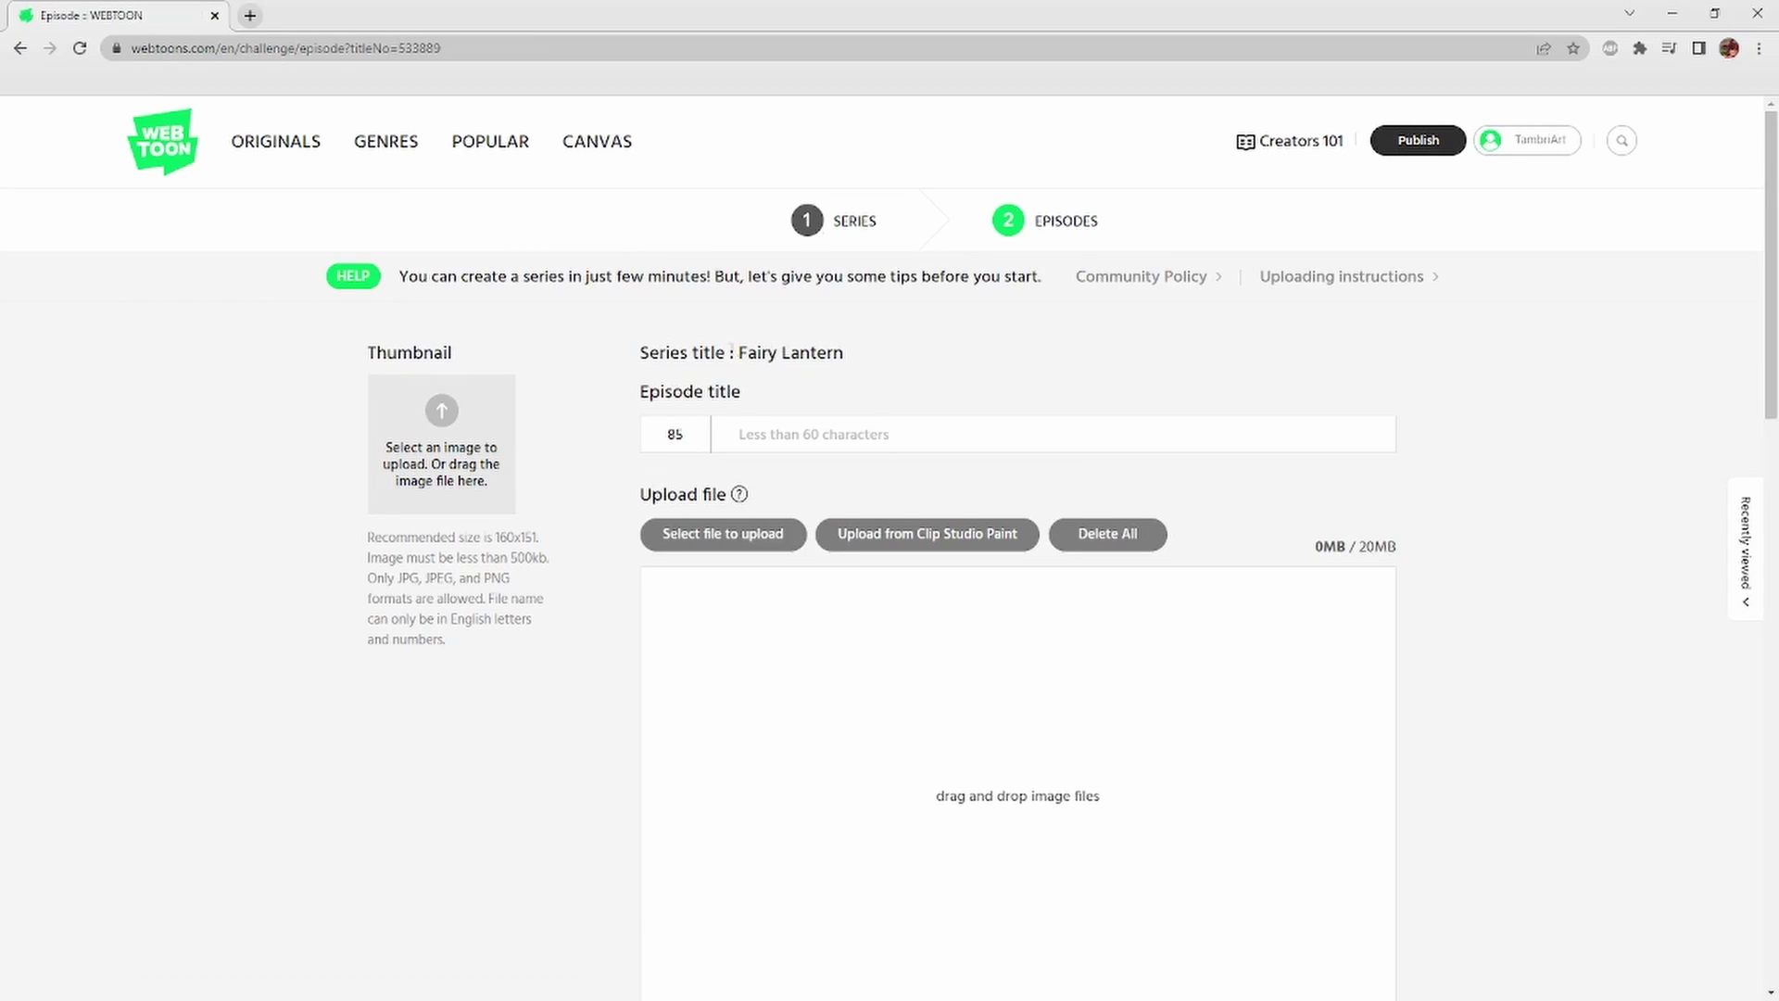
pyautogui.click(771, 443)
pyautogui.write('Cool Name')
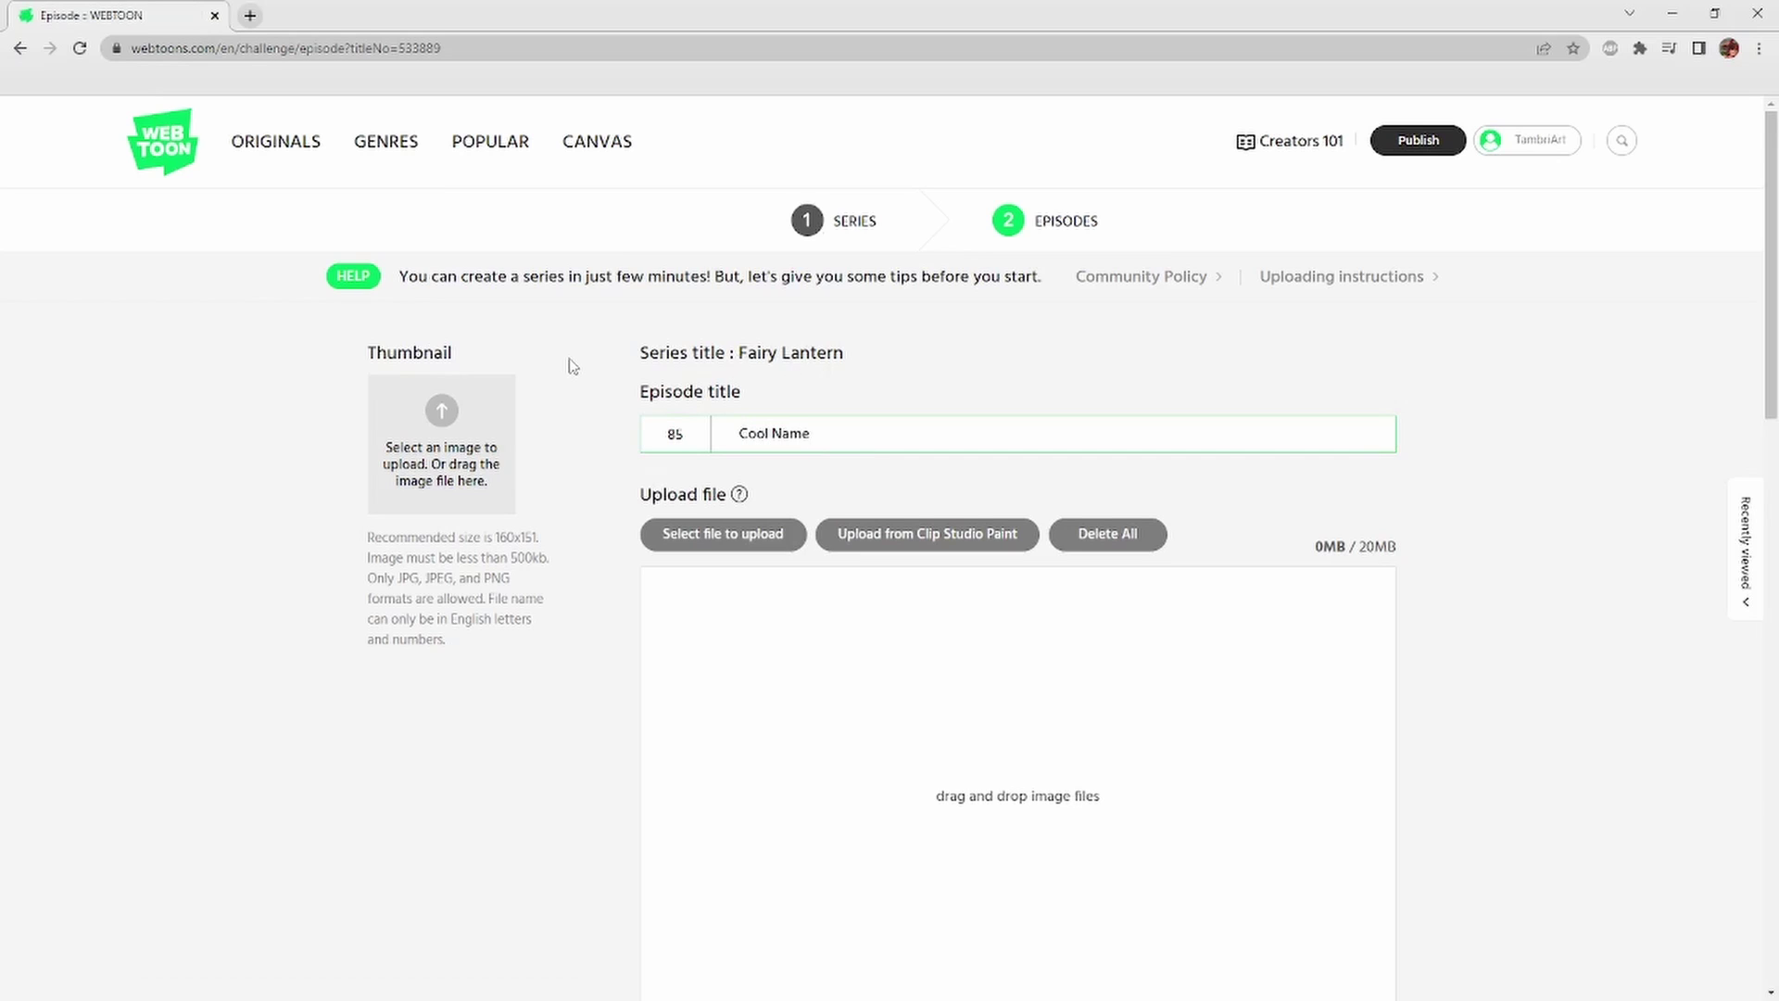
# Replace the episode title with "A line of Dialogue from this episode".
pyautogui.press('BackSpace')
pyautogui.write('A')
pyautogui.write('isode')
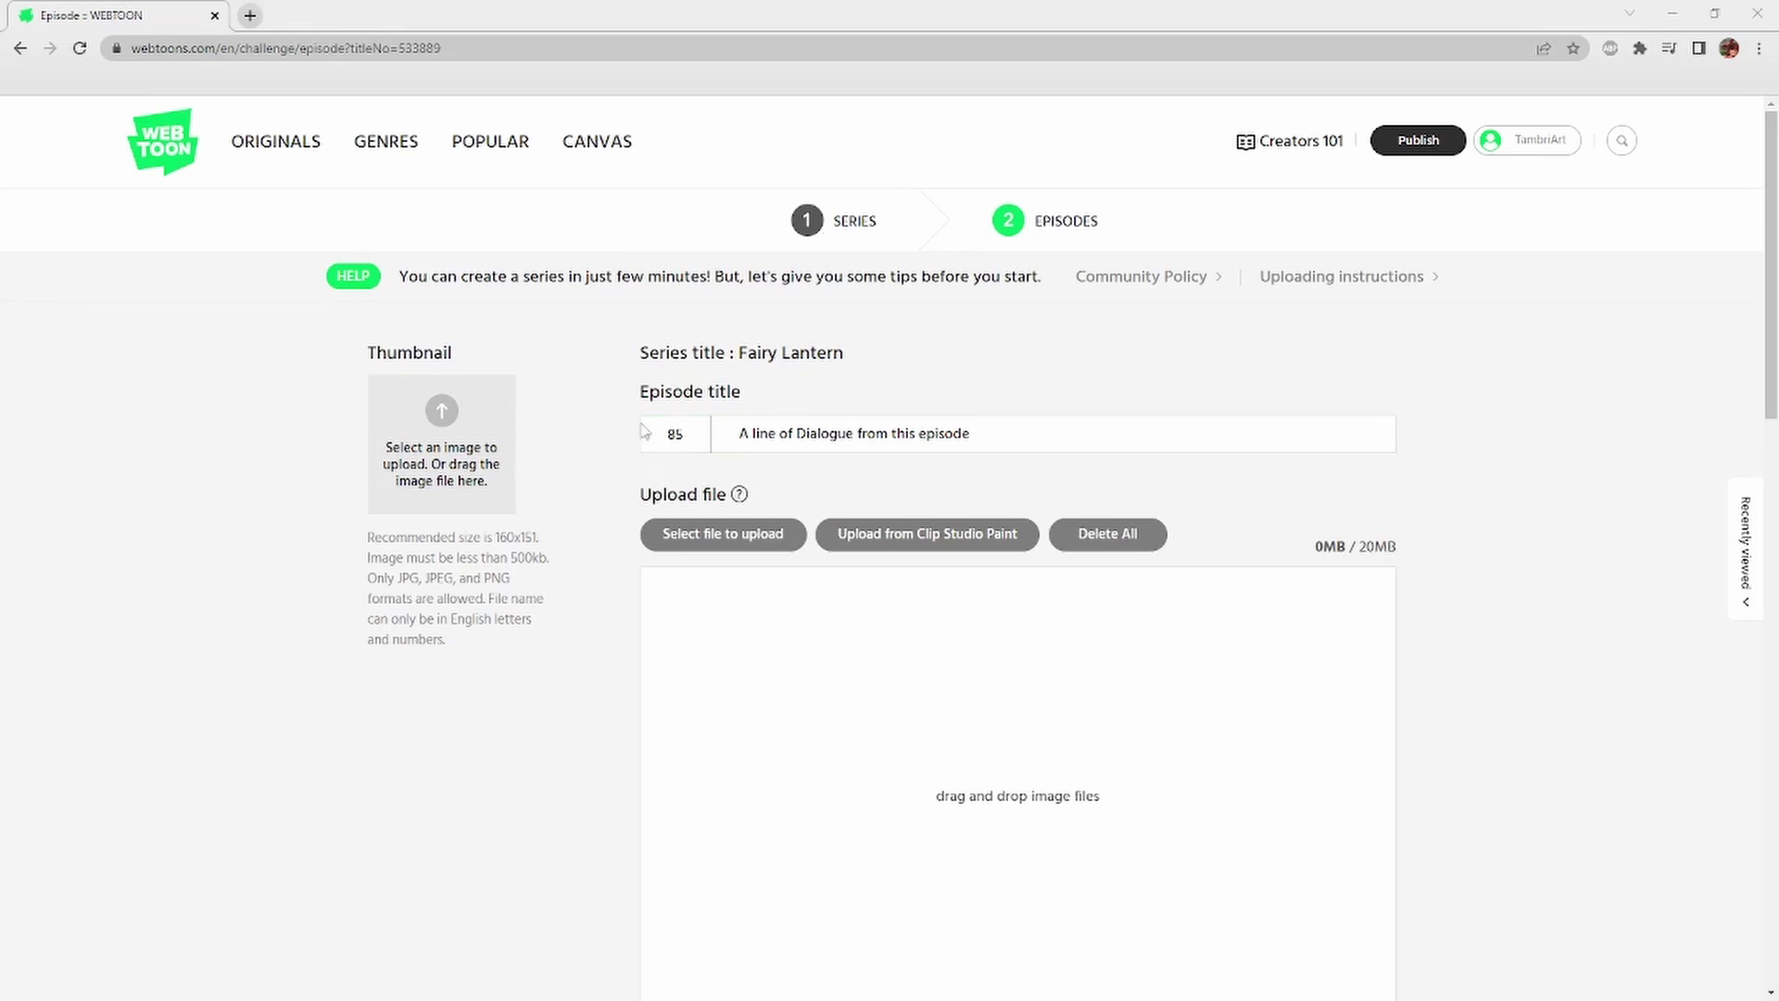
# Add the winged blond character image as the episode thumbnail and retitle the episode "Welcome Back | New Prologue".
pyautogui.moveTo(646, 431); pyautogui.dragTo(377, 375)
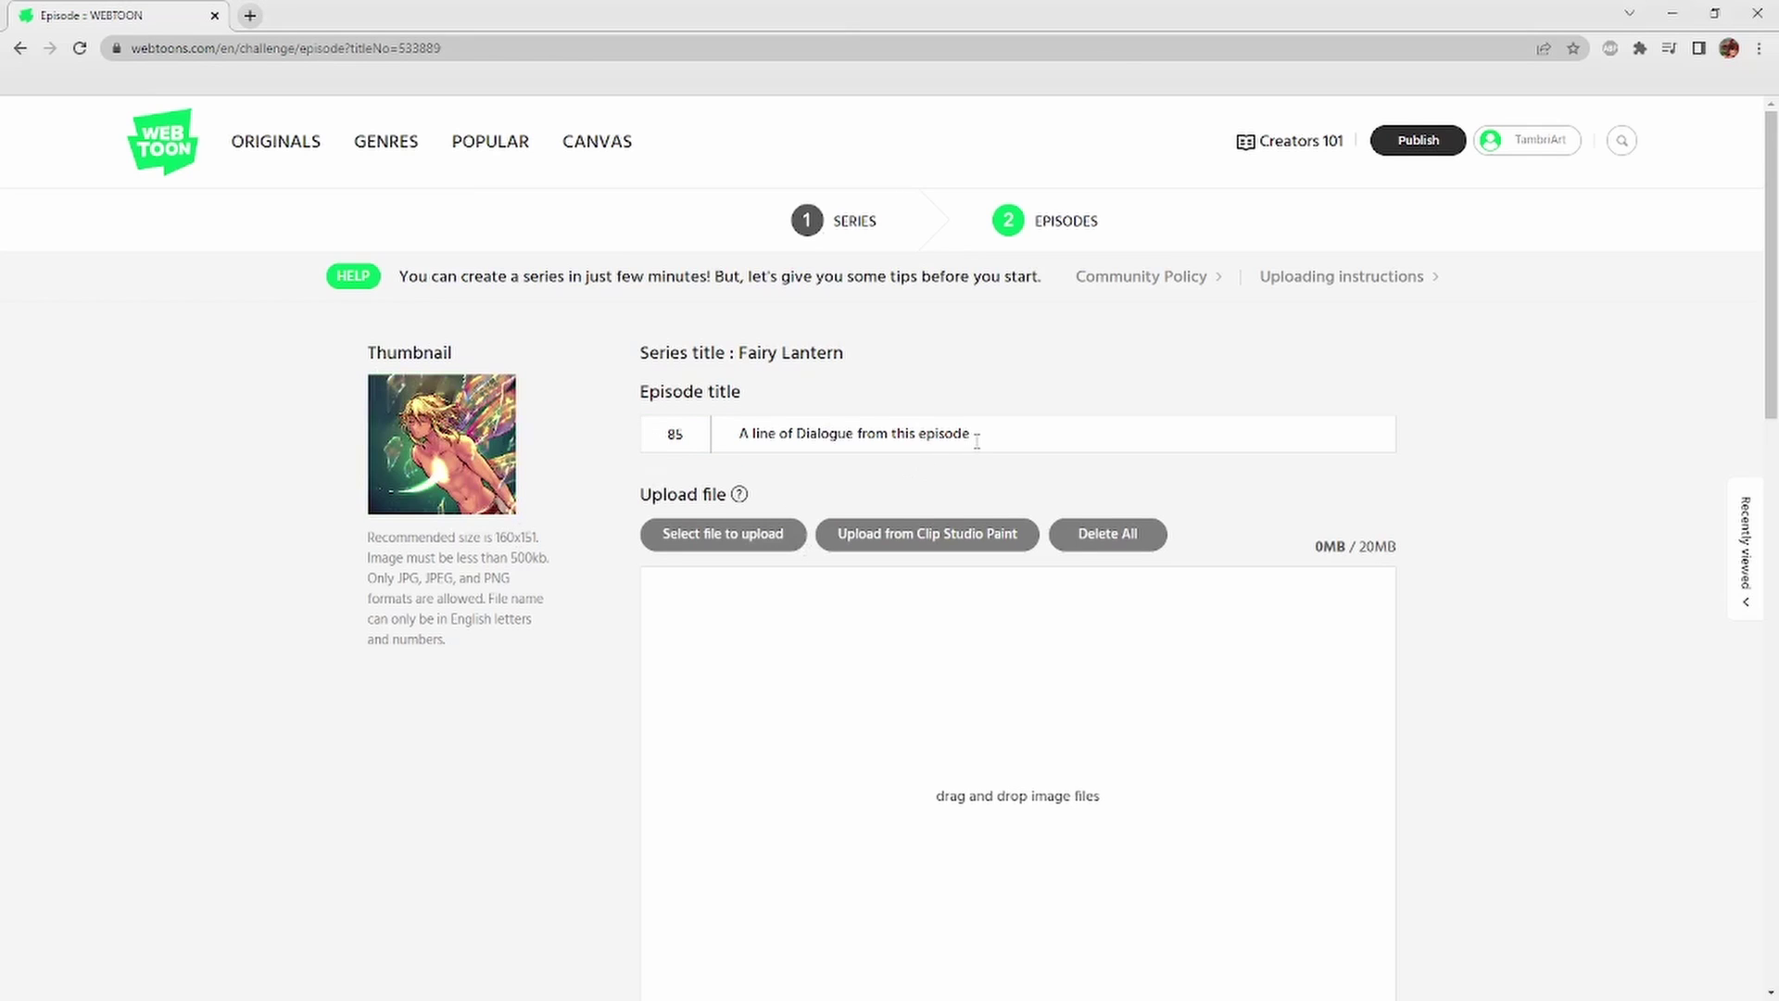
pyautogui.moveTo(977, 442); pyautogui.dragTo(727, 437)
pyautogui.write('Welcome Back | New Prologue')
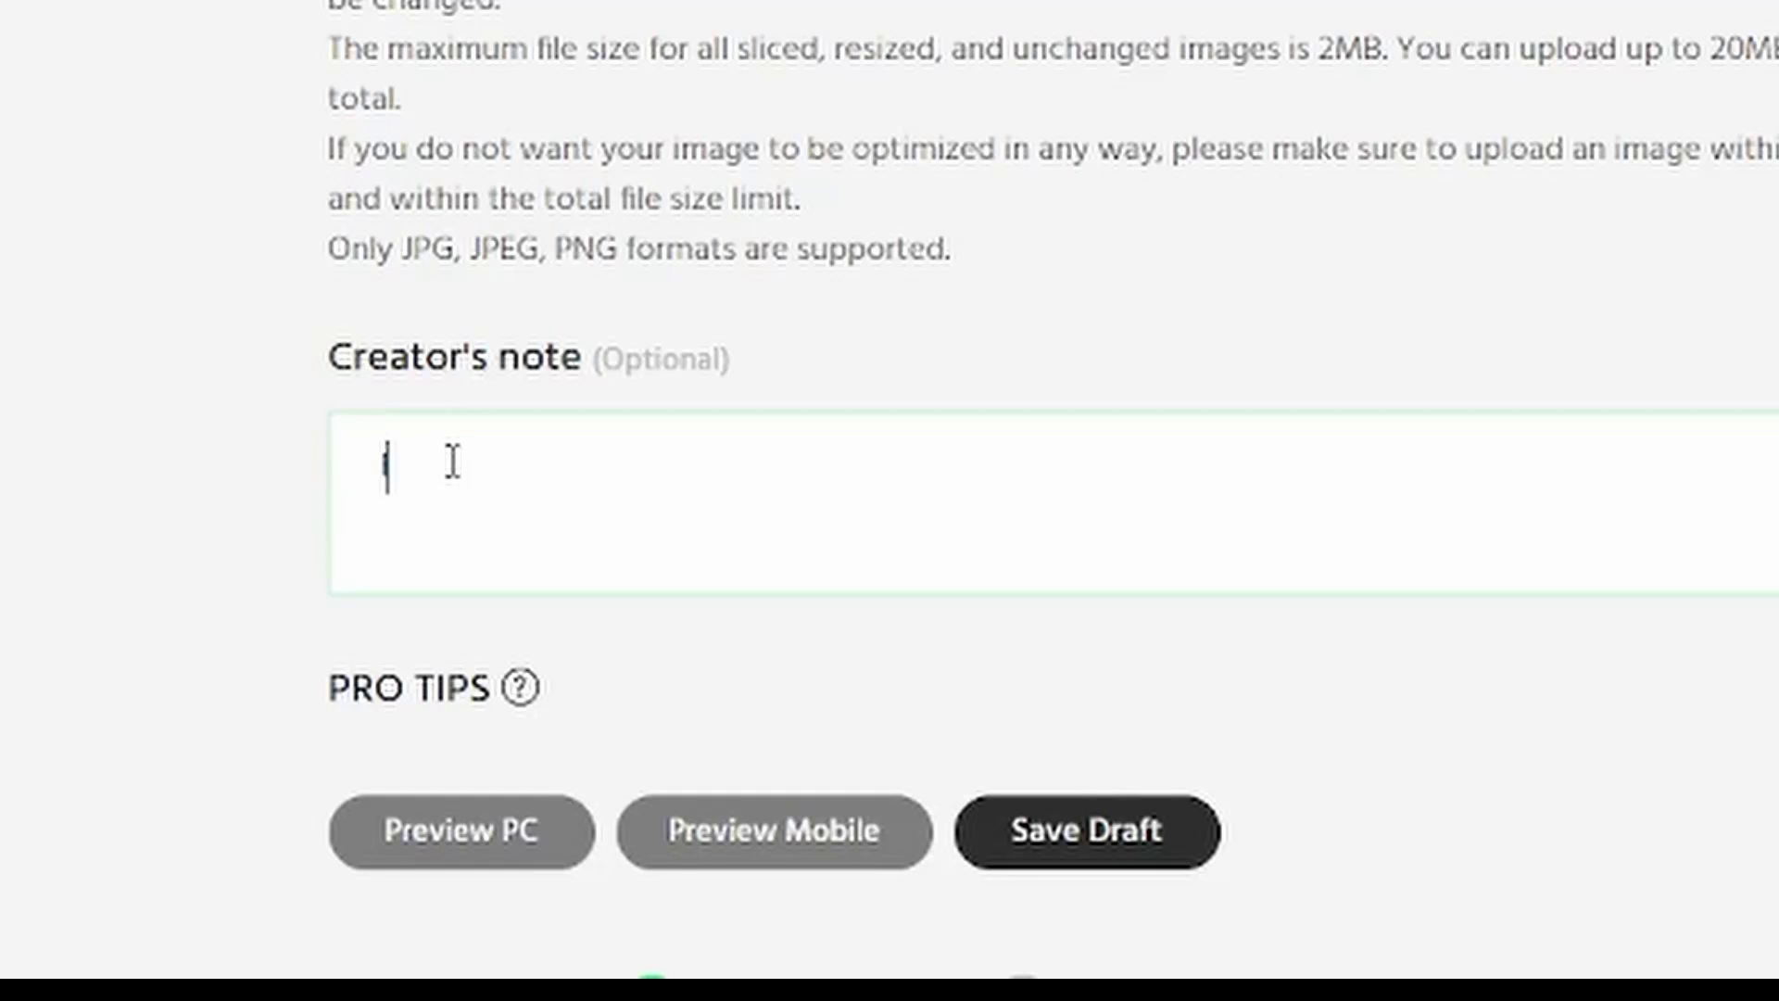
# Enter "Is anybody out there????" as the creator's note.
pyautogui.write('Is anybody out')
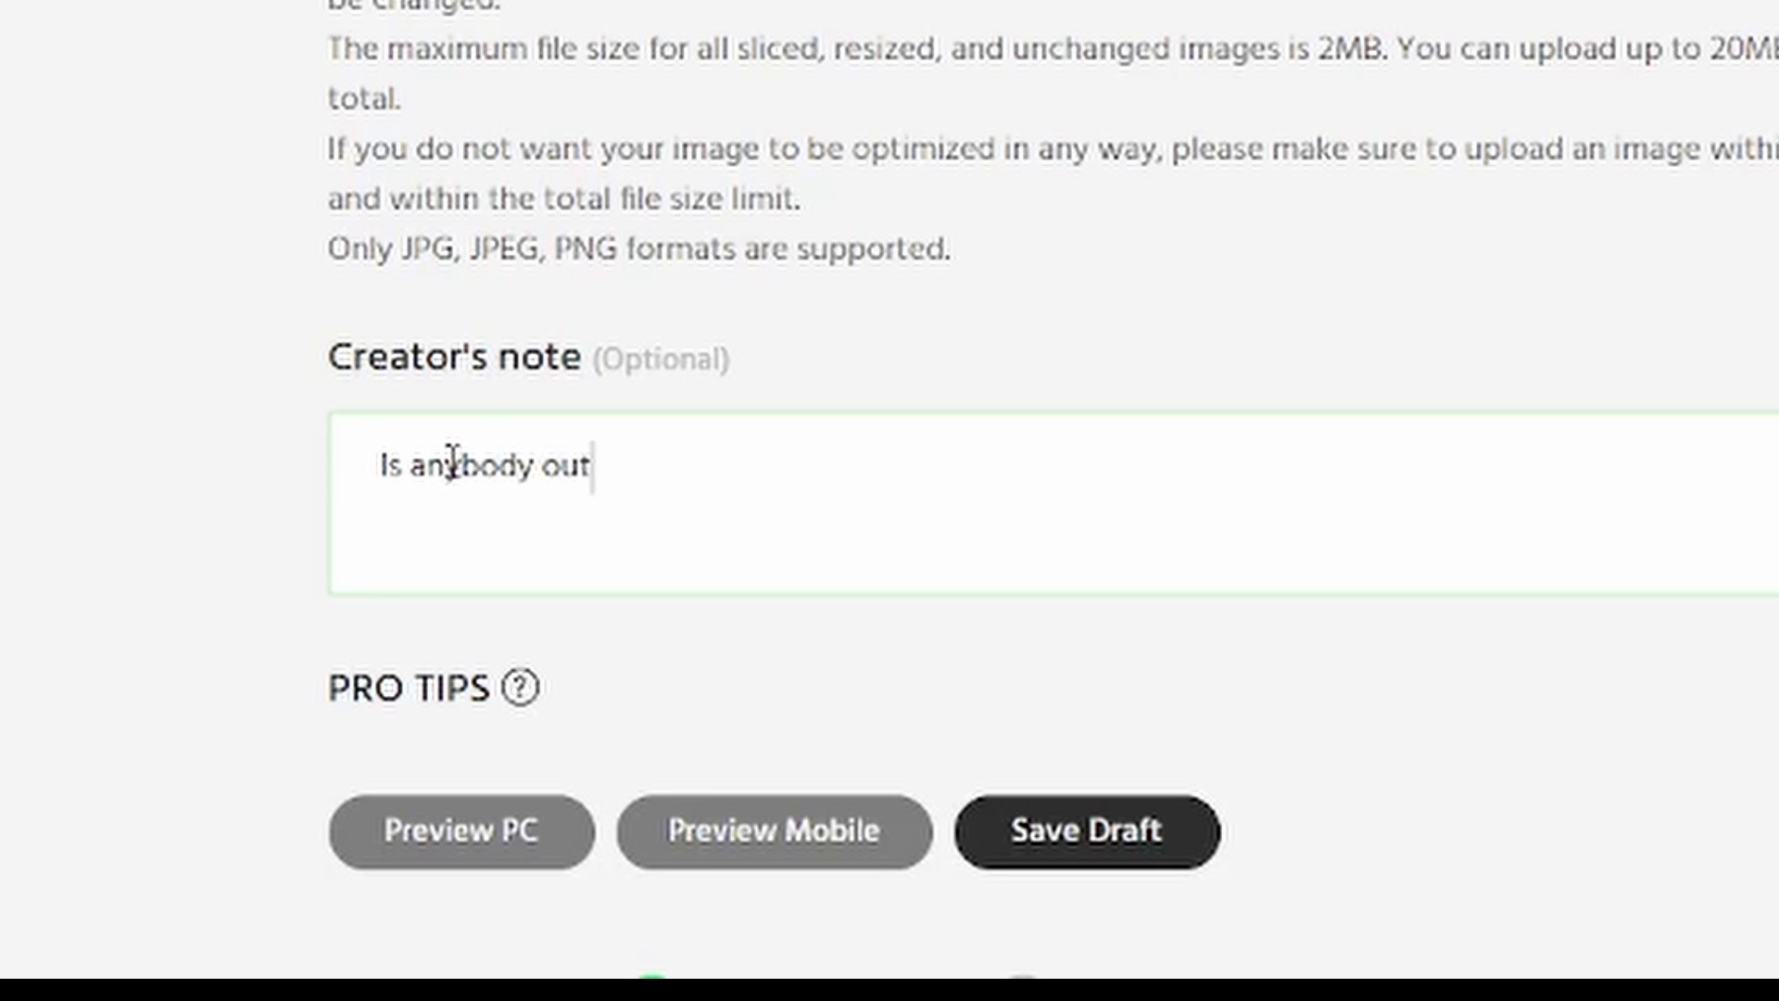
pyautogui.write(' there????')
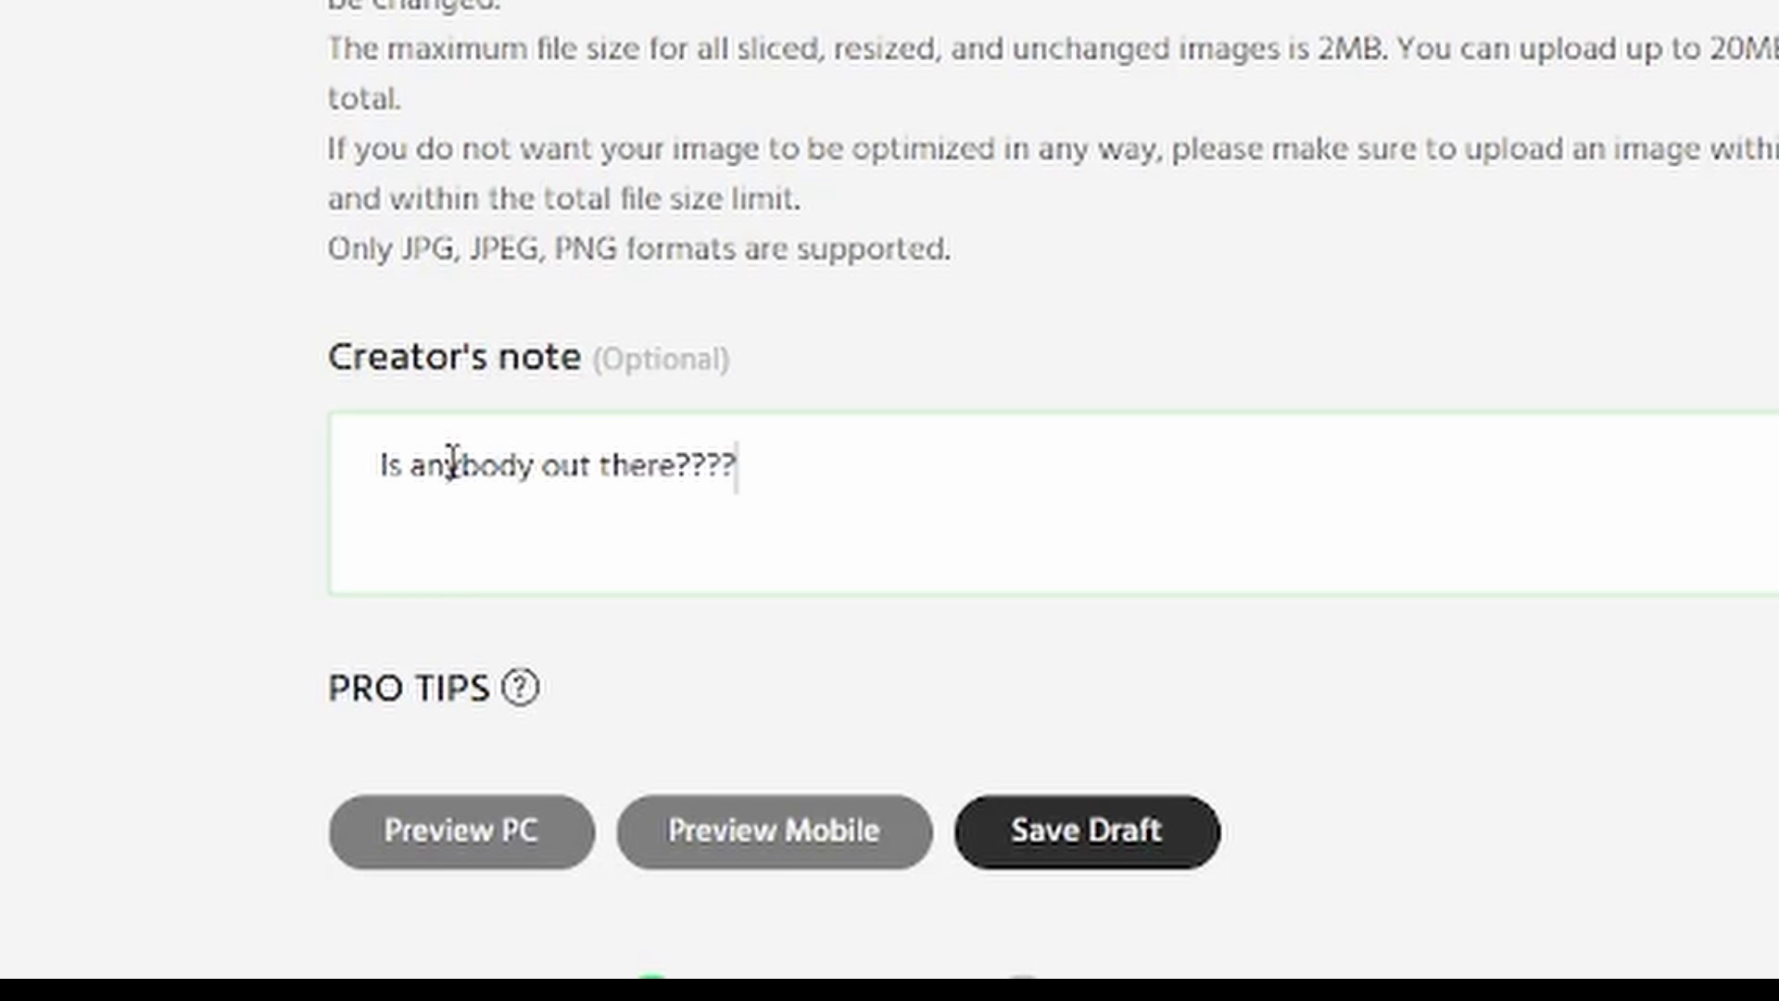
pyautogui.click(75, 284)
# Open the mobile preview of the episode, read the comic through to its end and close the preview.
pyautogui.click(721, 834)
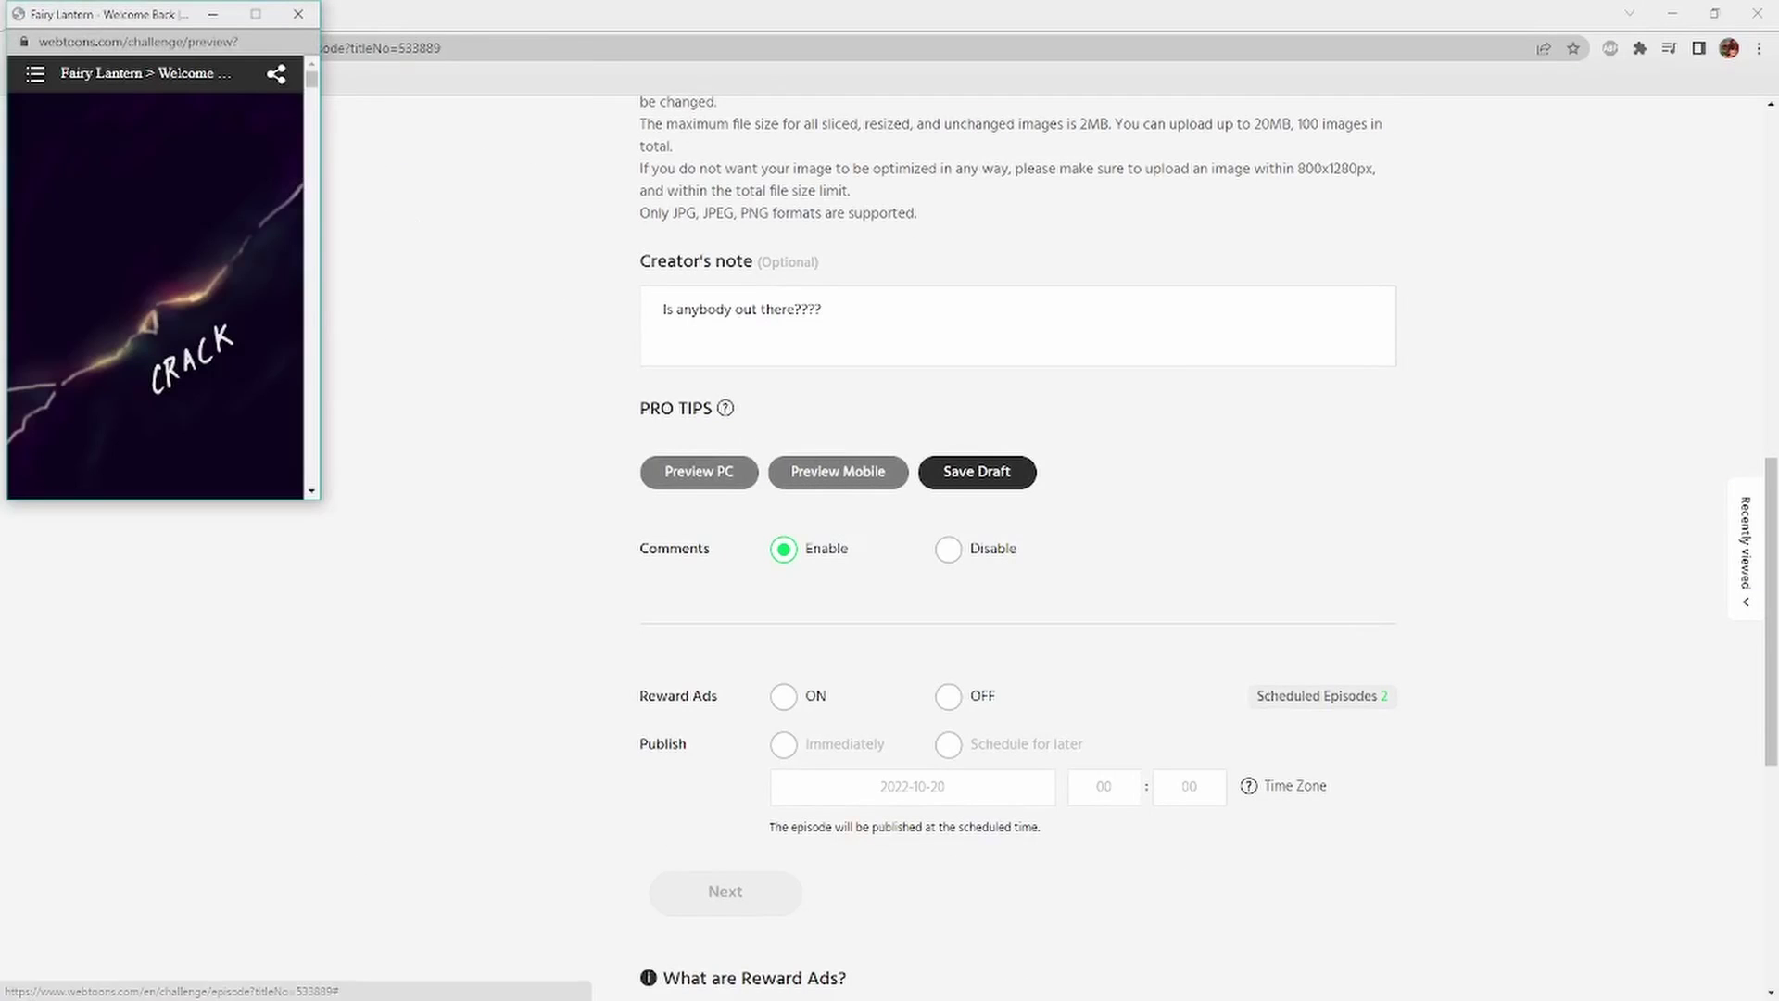
pyautogui.moveTo(161, 21); pyautogui.dragTo(416, 100)
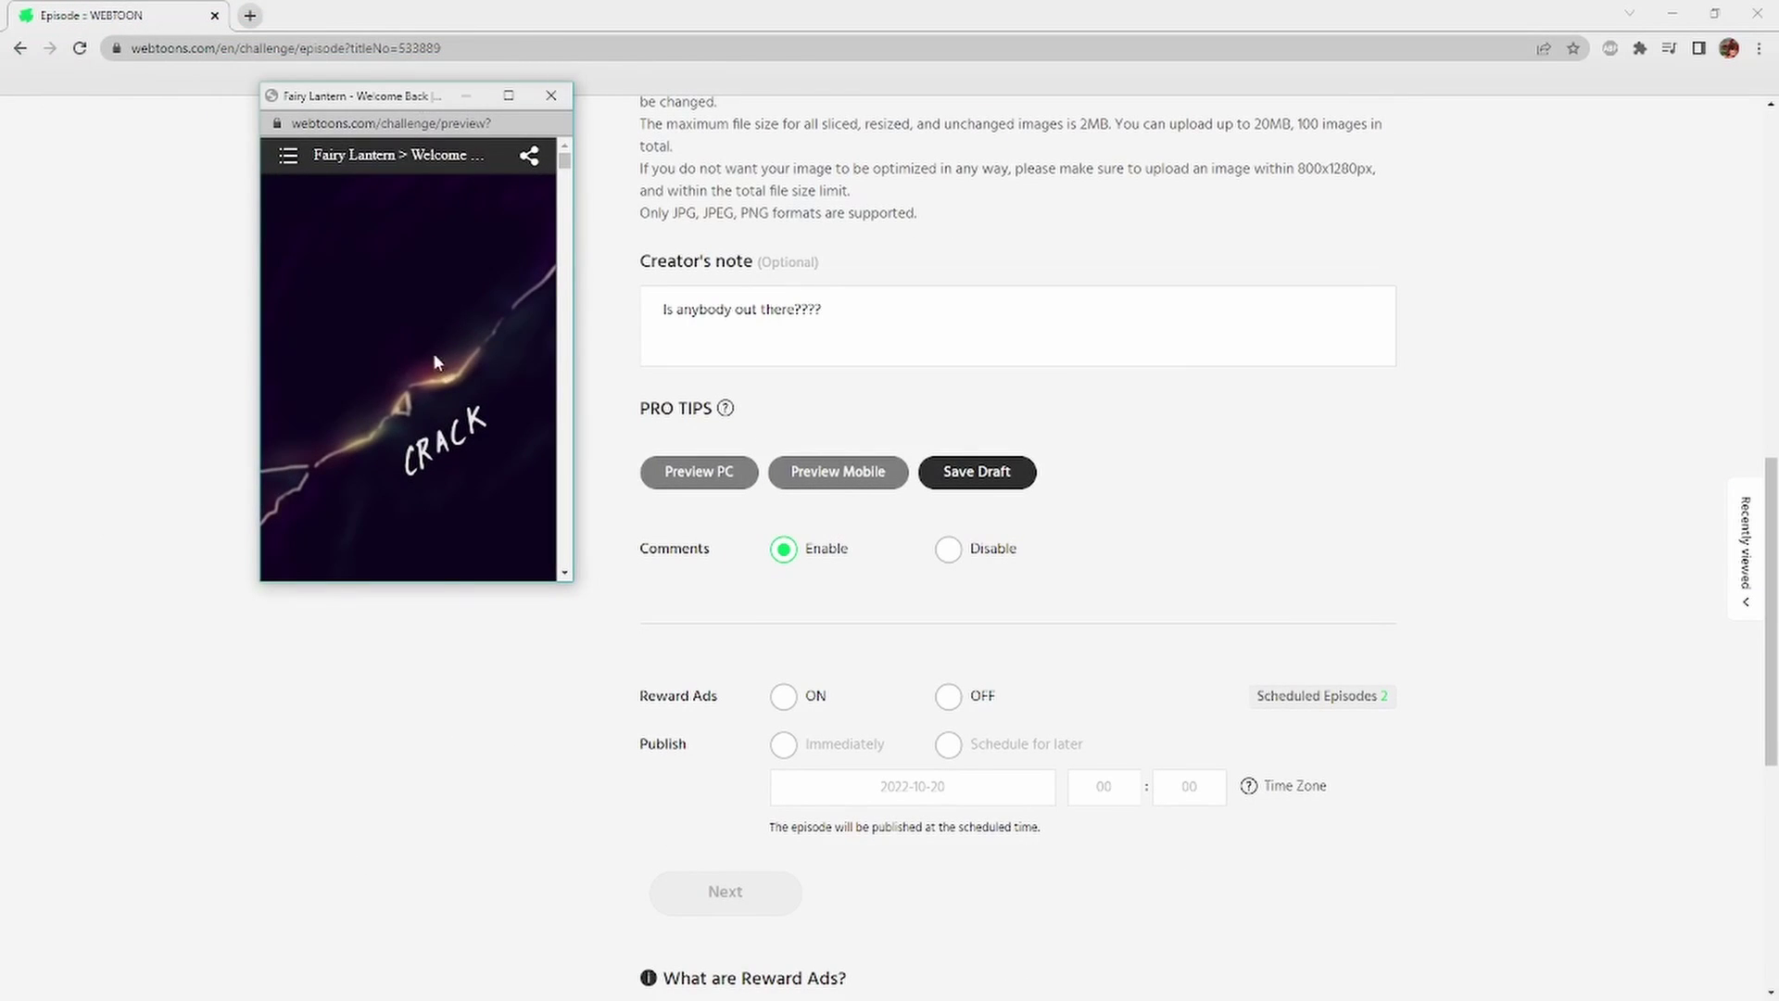
pyautogui.scroll(-10, 434, 357)
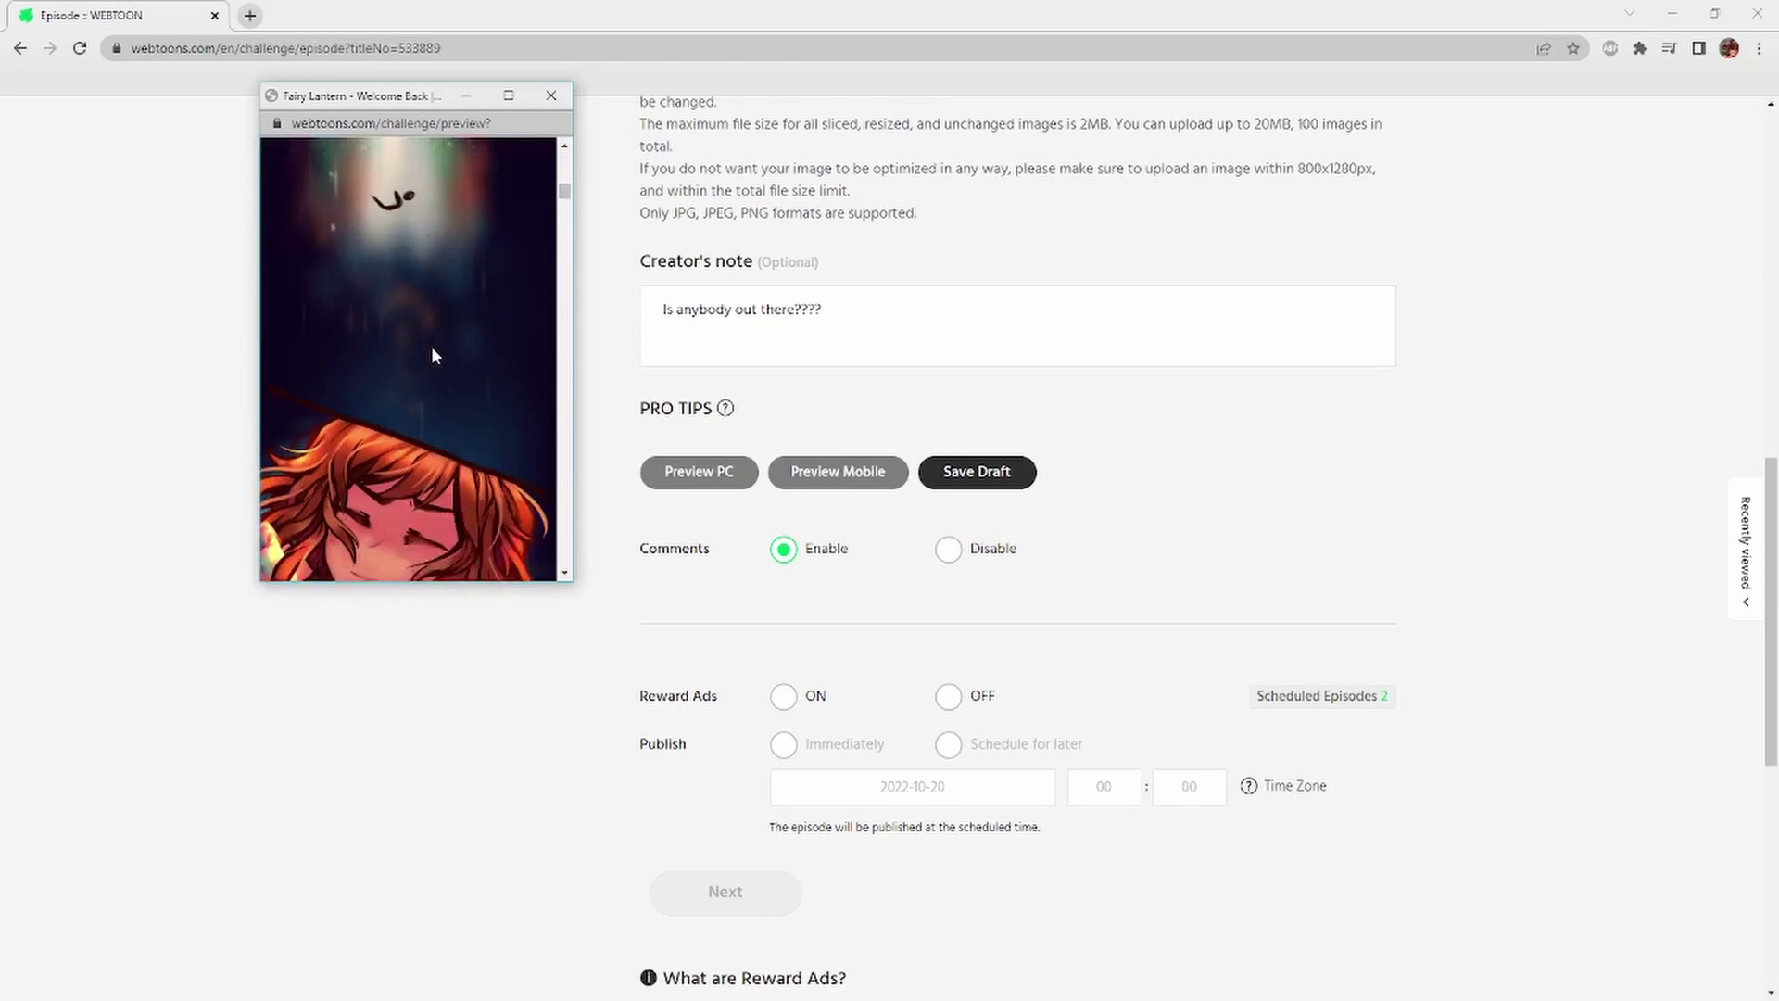
pyautogui.scroll(-10, 433, 356)
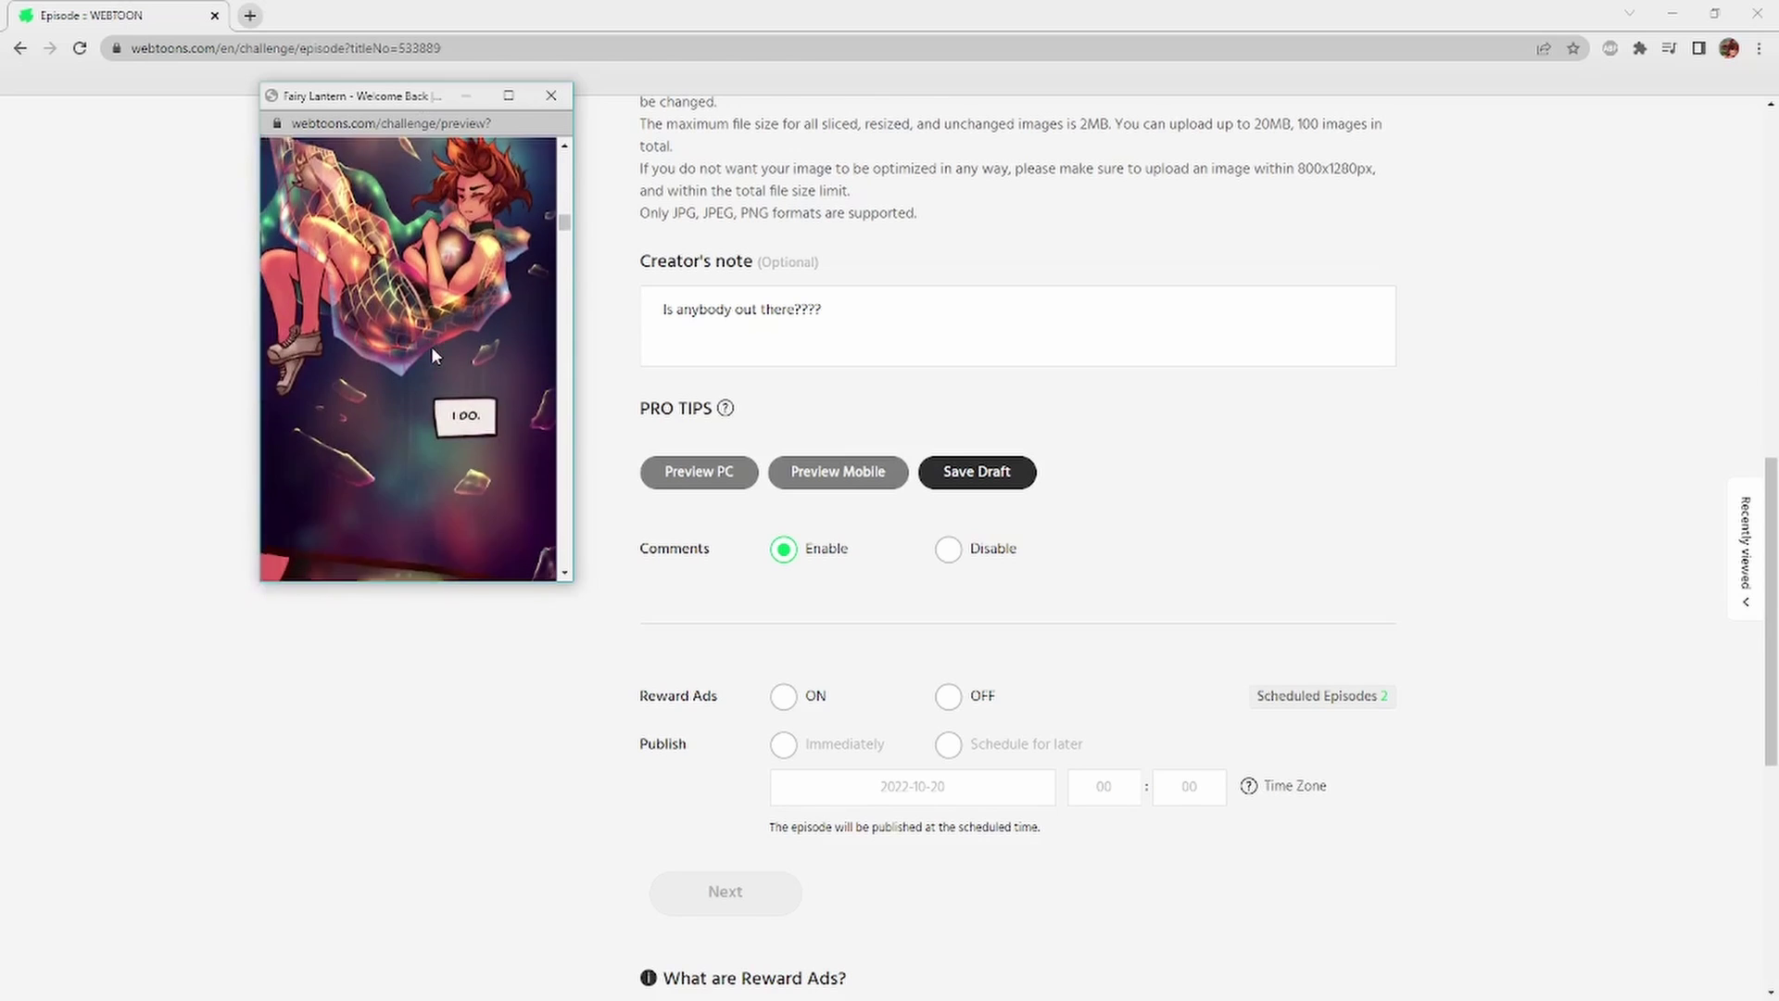
pyautogui.scroll(-8, 432, 356)
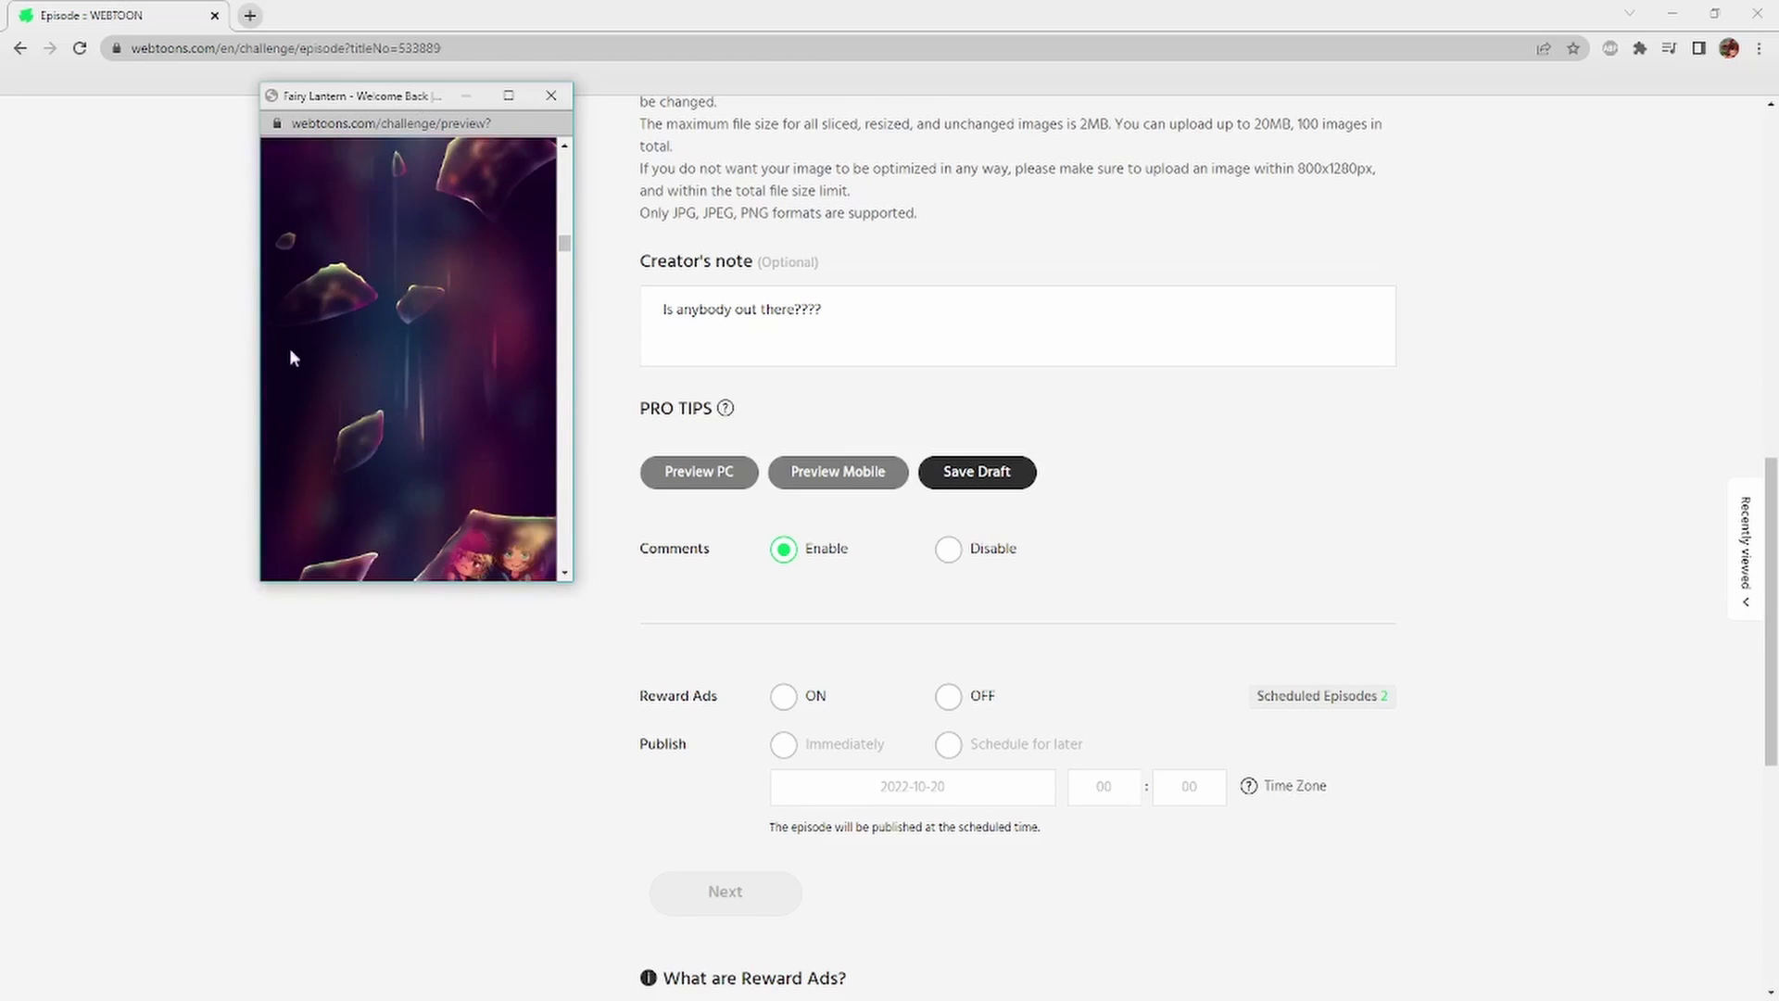
pyautogui.scroll(-2, 256, 350)
pyautogui.scroll(-5, 282, 353)
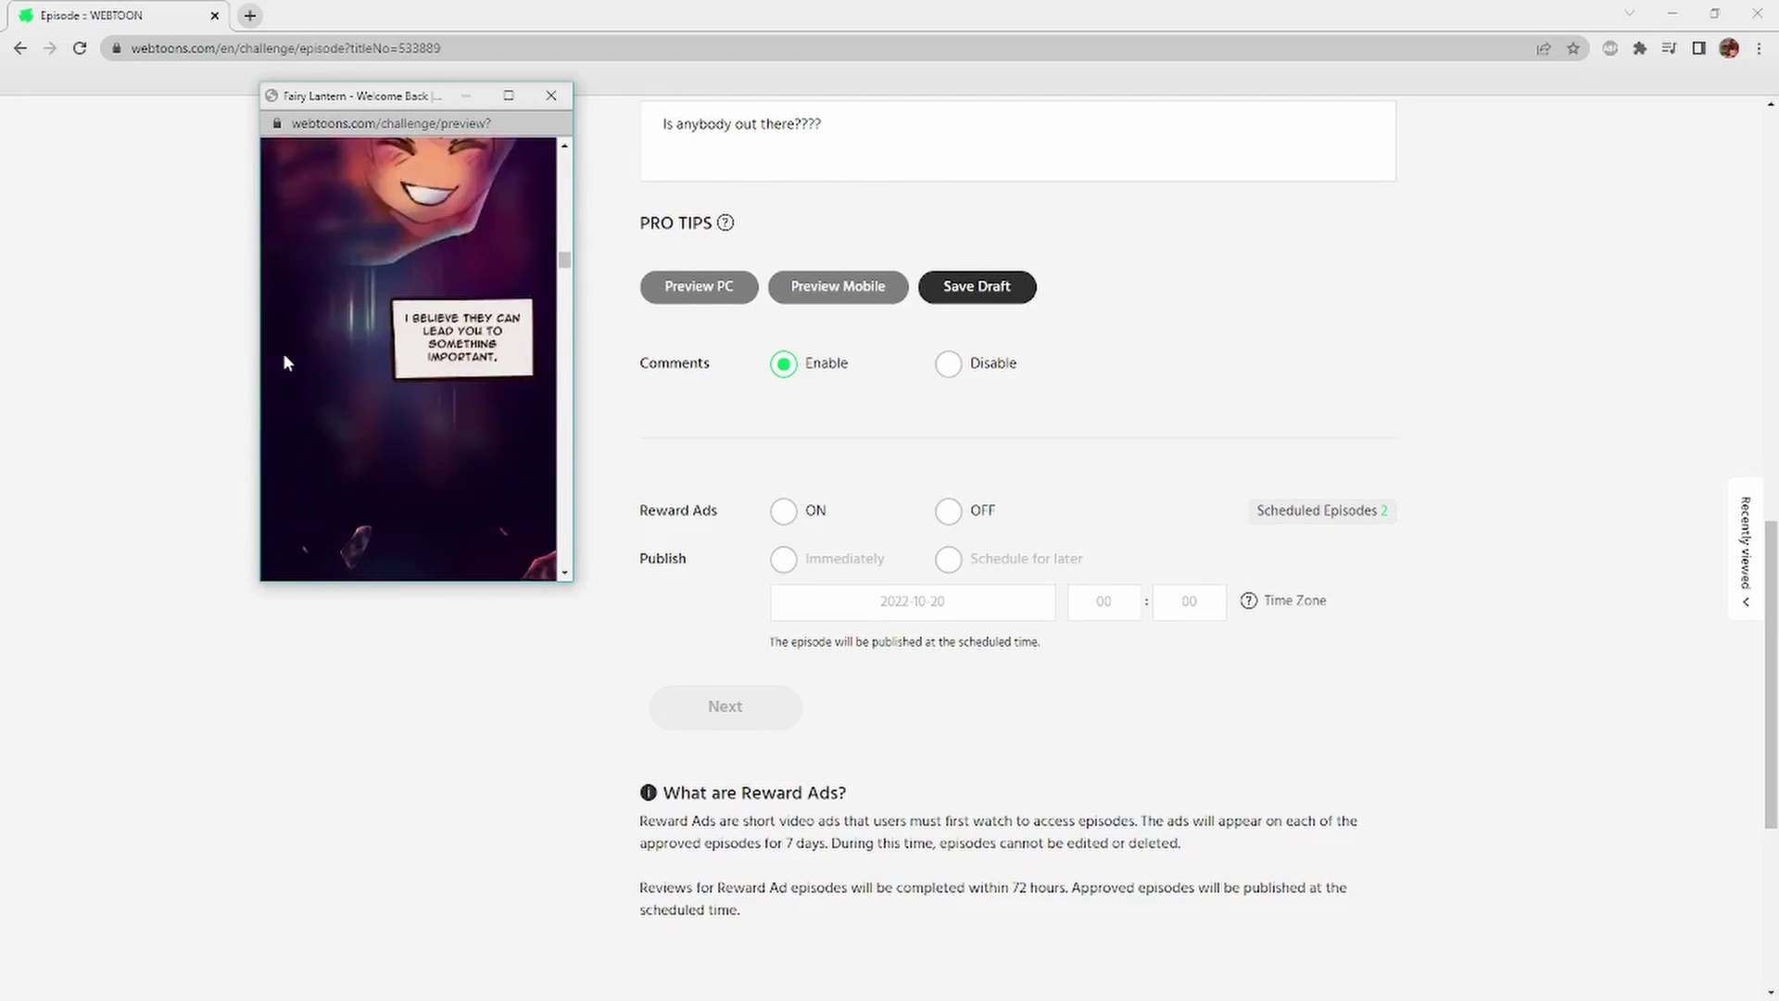
pyautogui.scroll(-8, 285, 359)
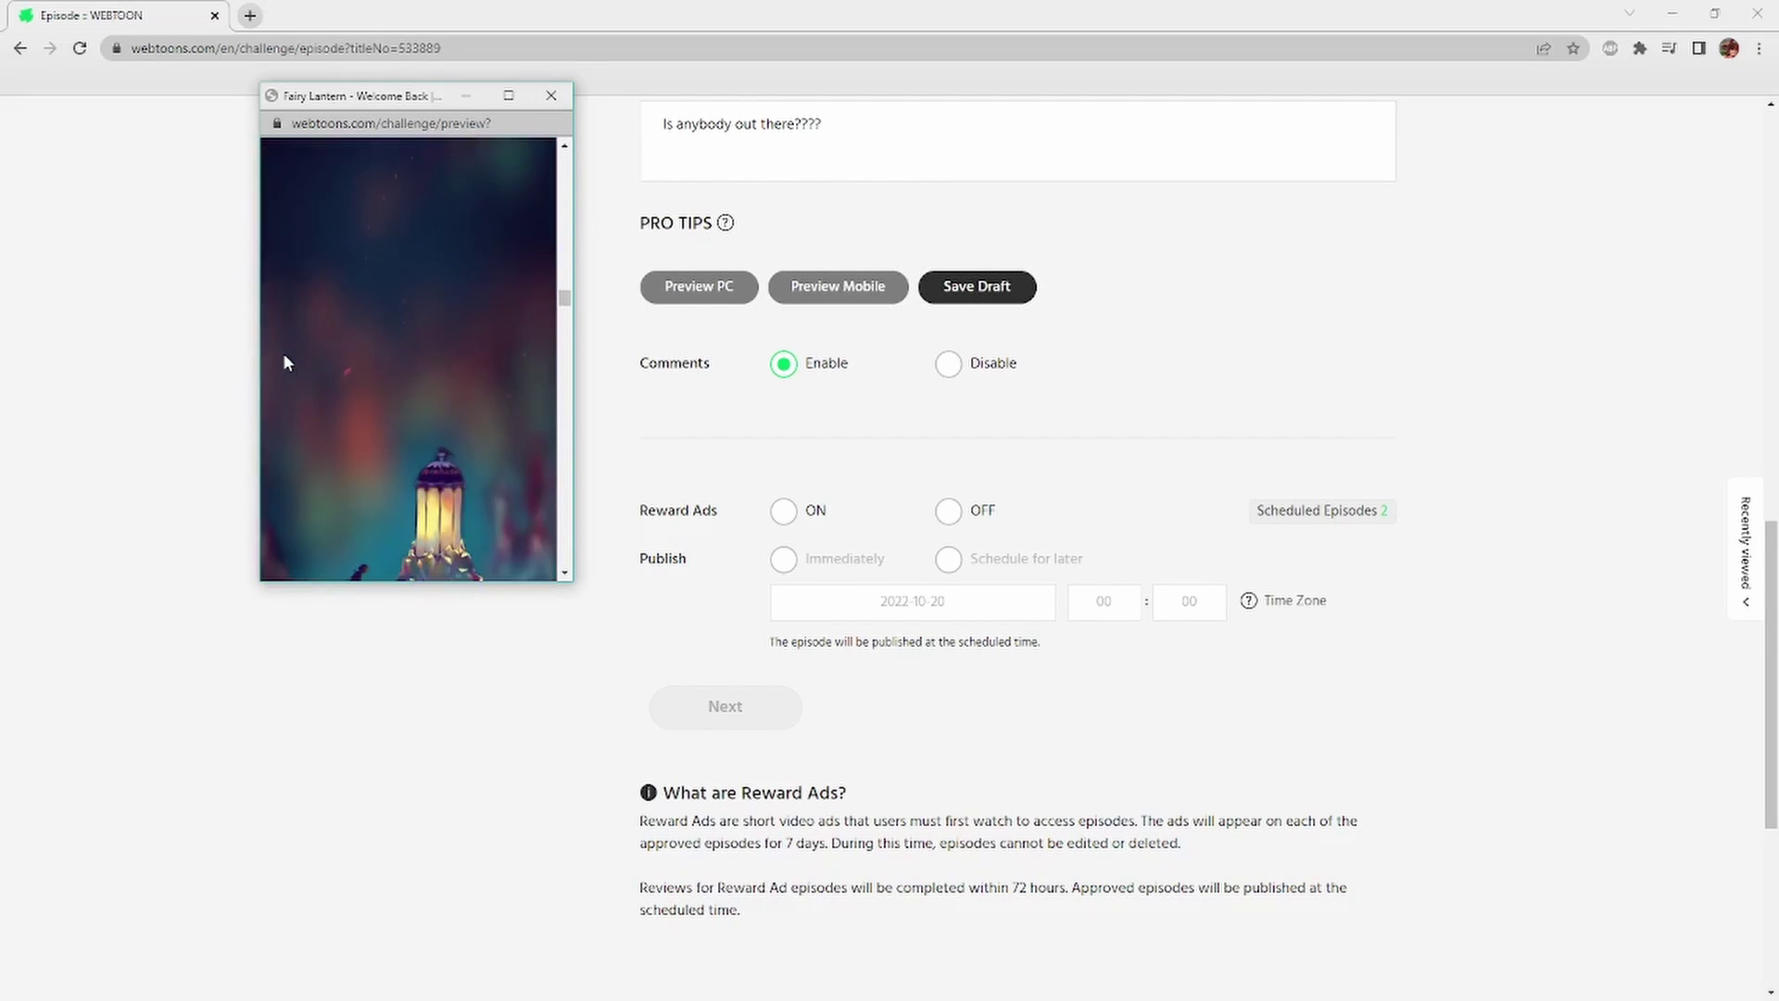
pyautogui.scroll(-6, 285, 361)
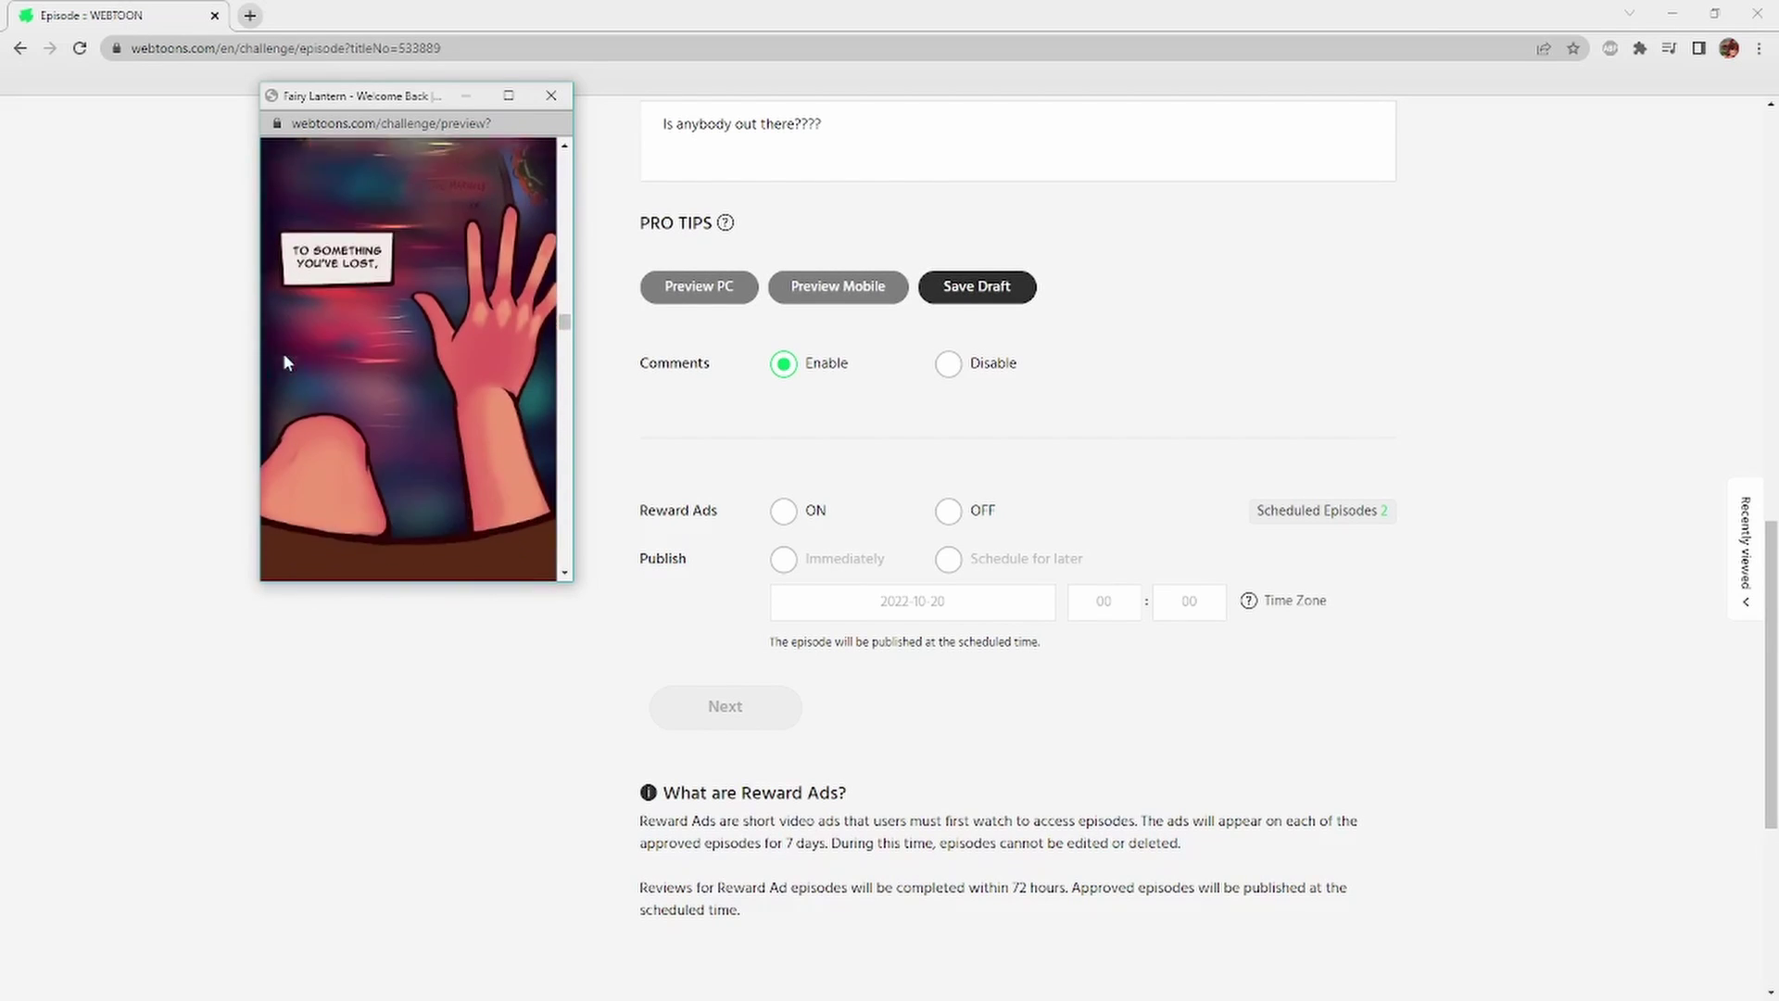
pyautogui.scroll(-8, 284, 361)
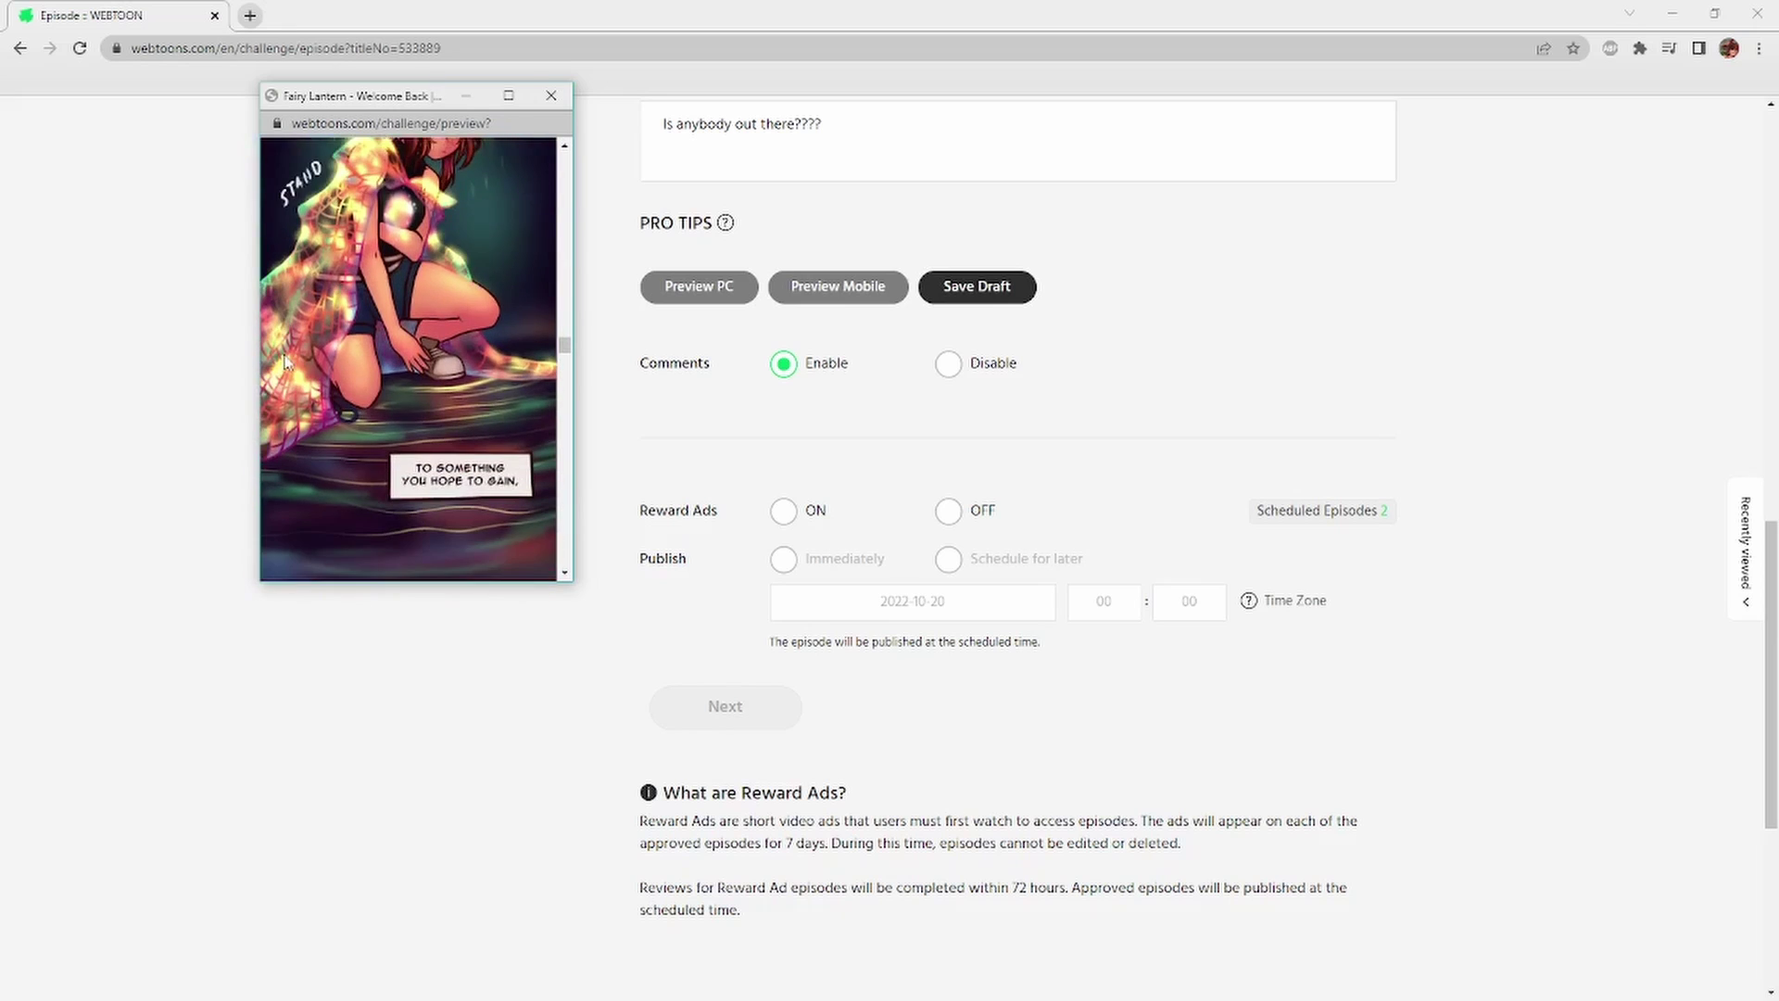
pyautogui.scroll(-8, 285, 361)
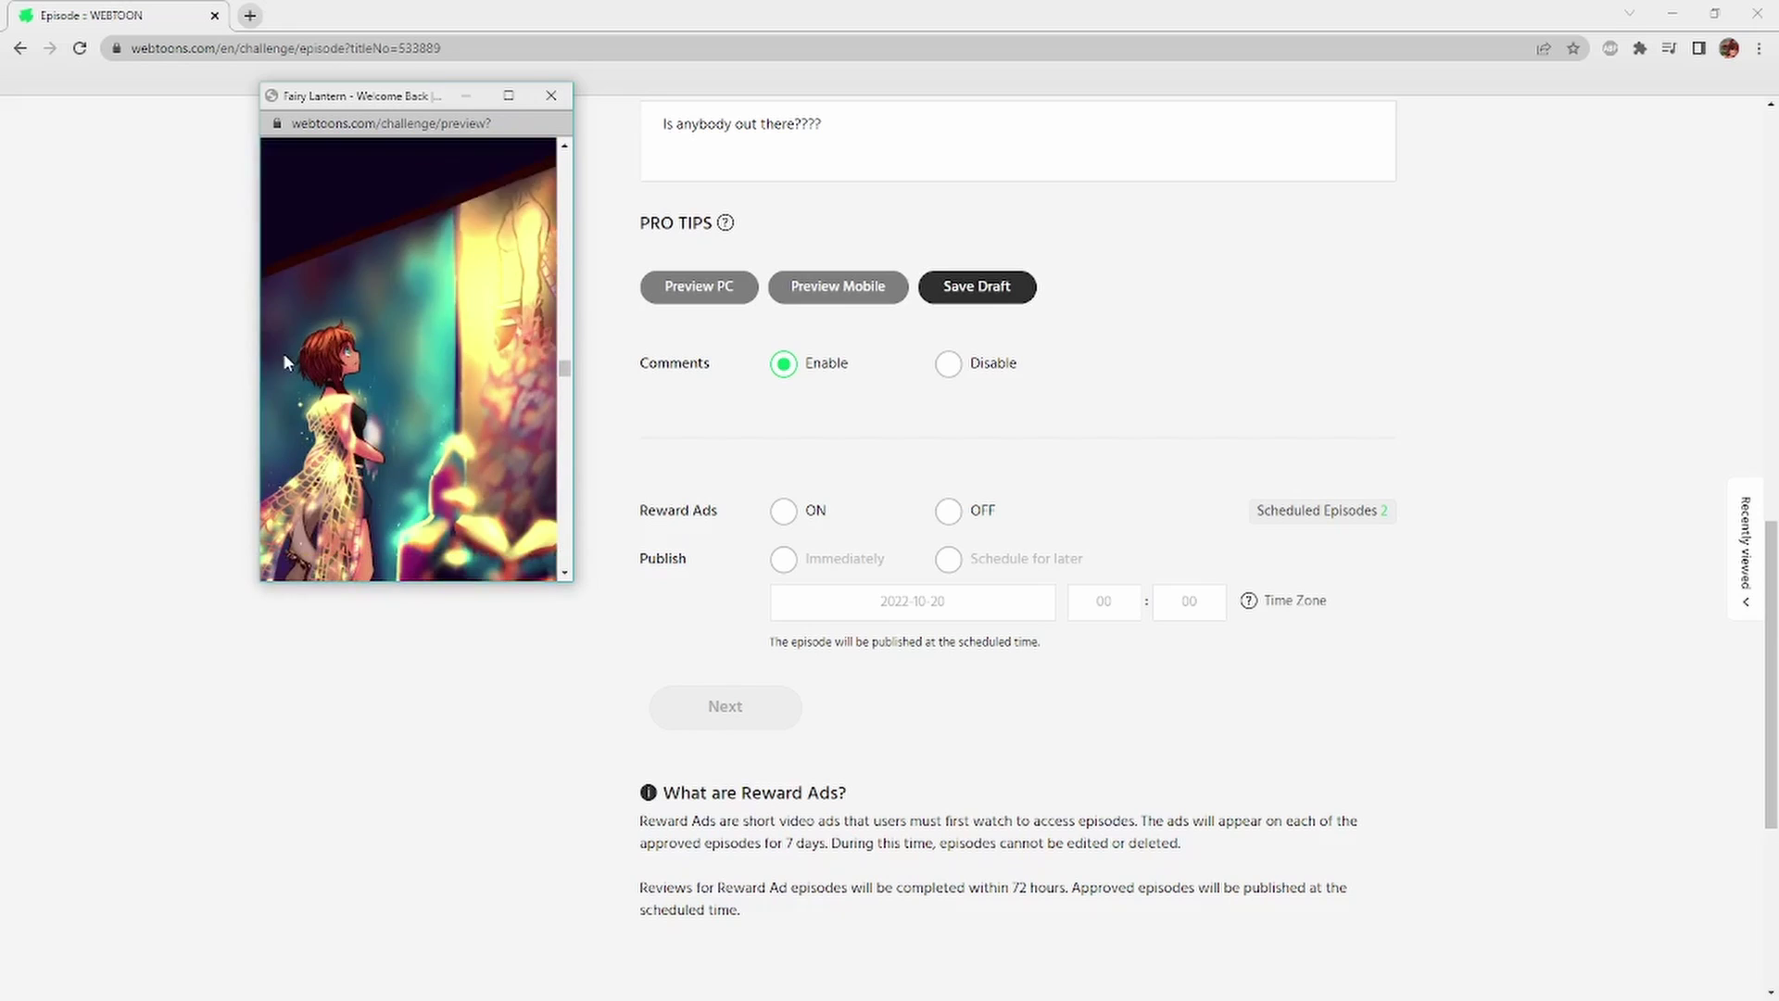
pyautogui.scroll(-6, 284, 361)
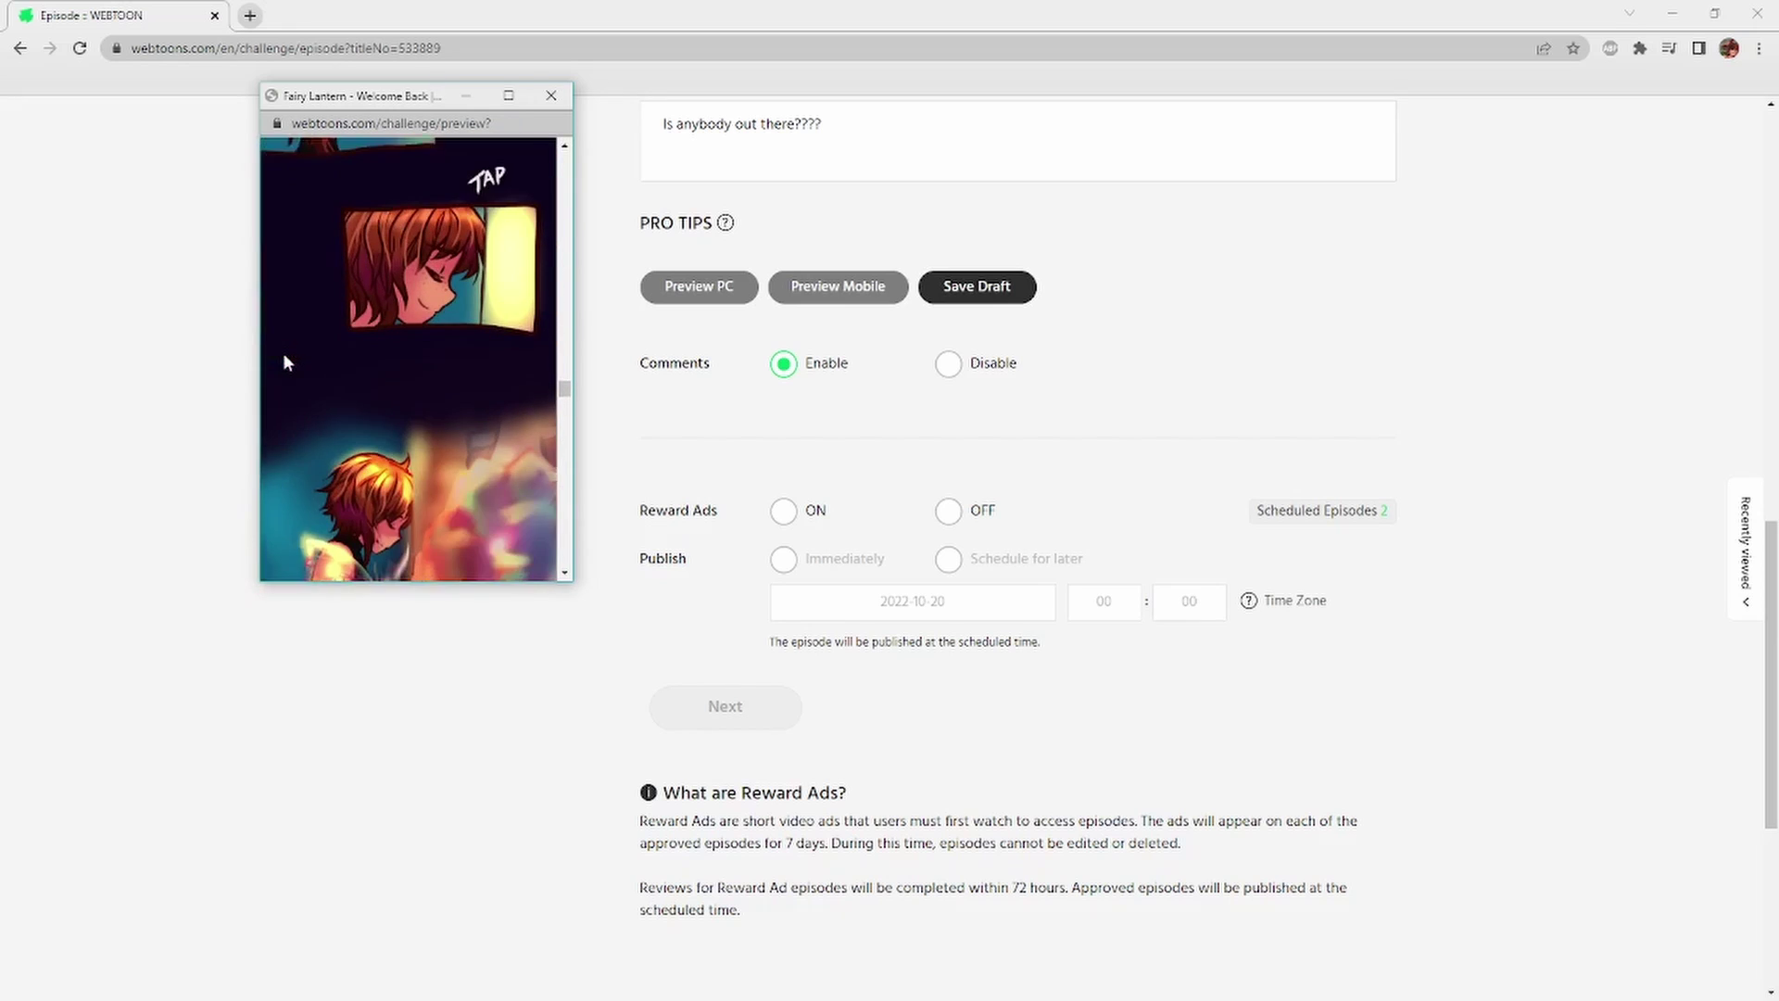
pyautogui.scroll(-8, 285, 360)
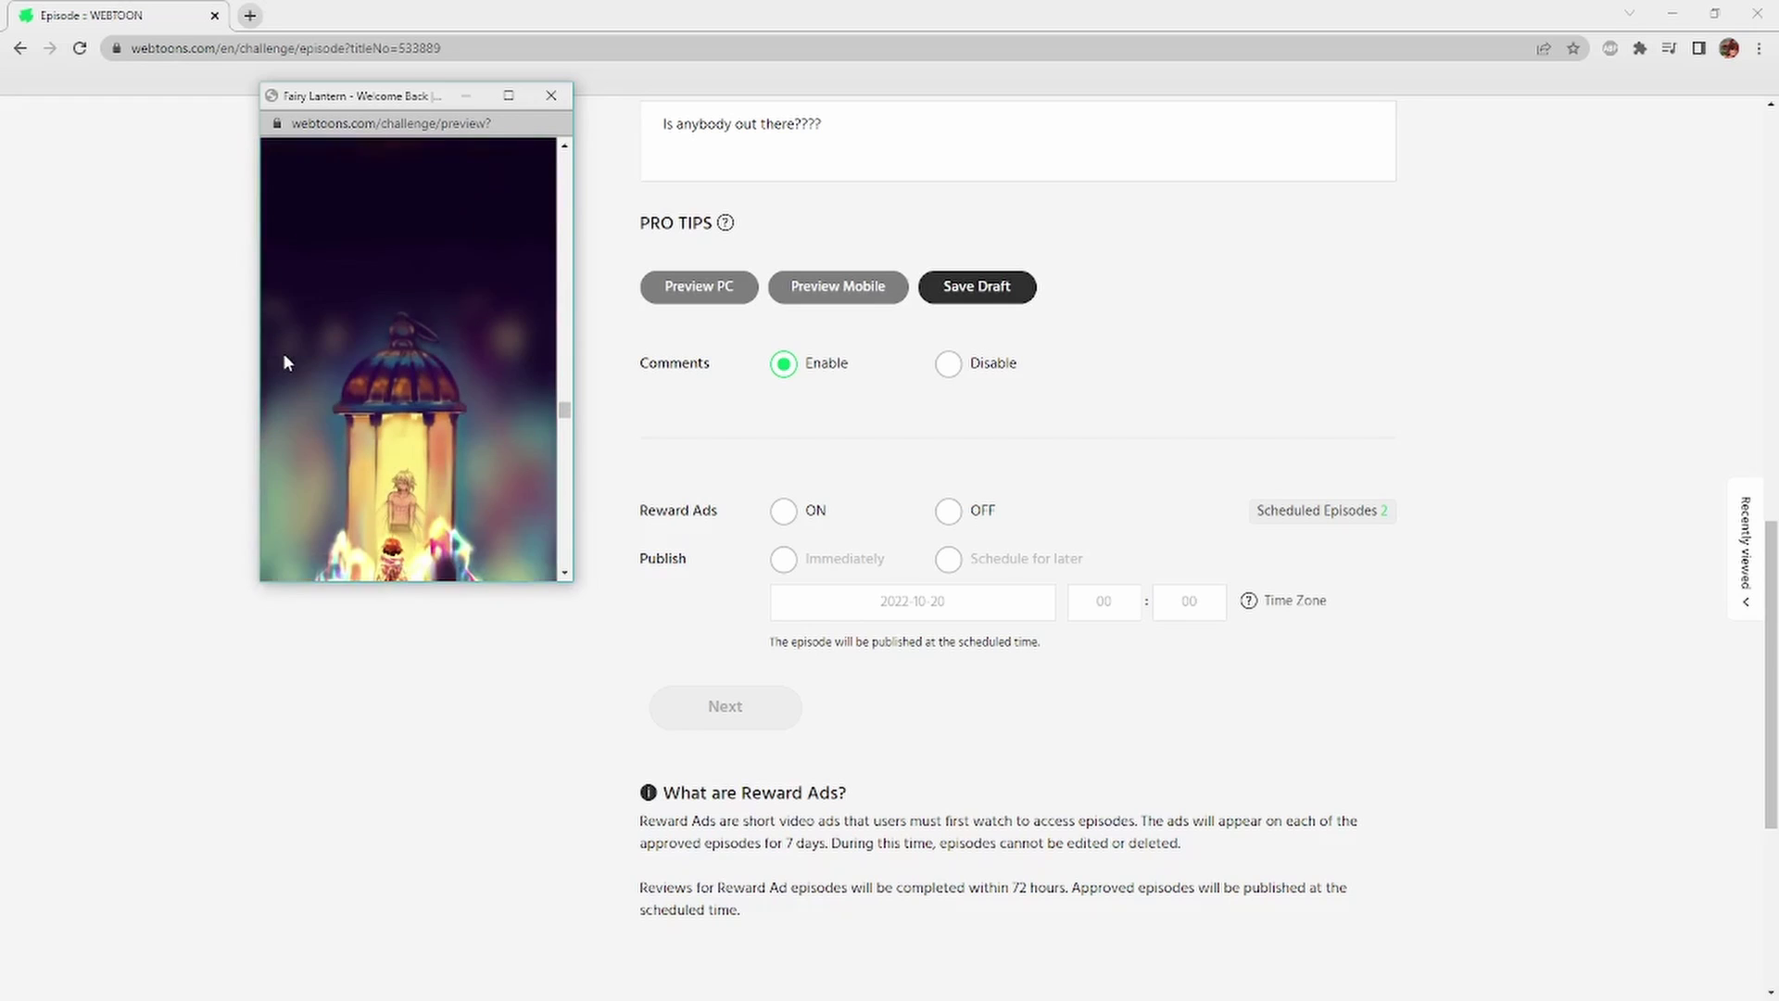
pyautogui.scroll(-6, 284, 362)
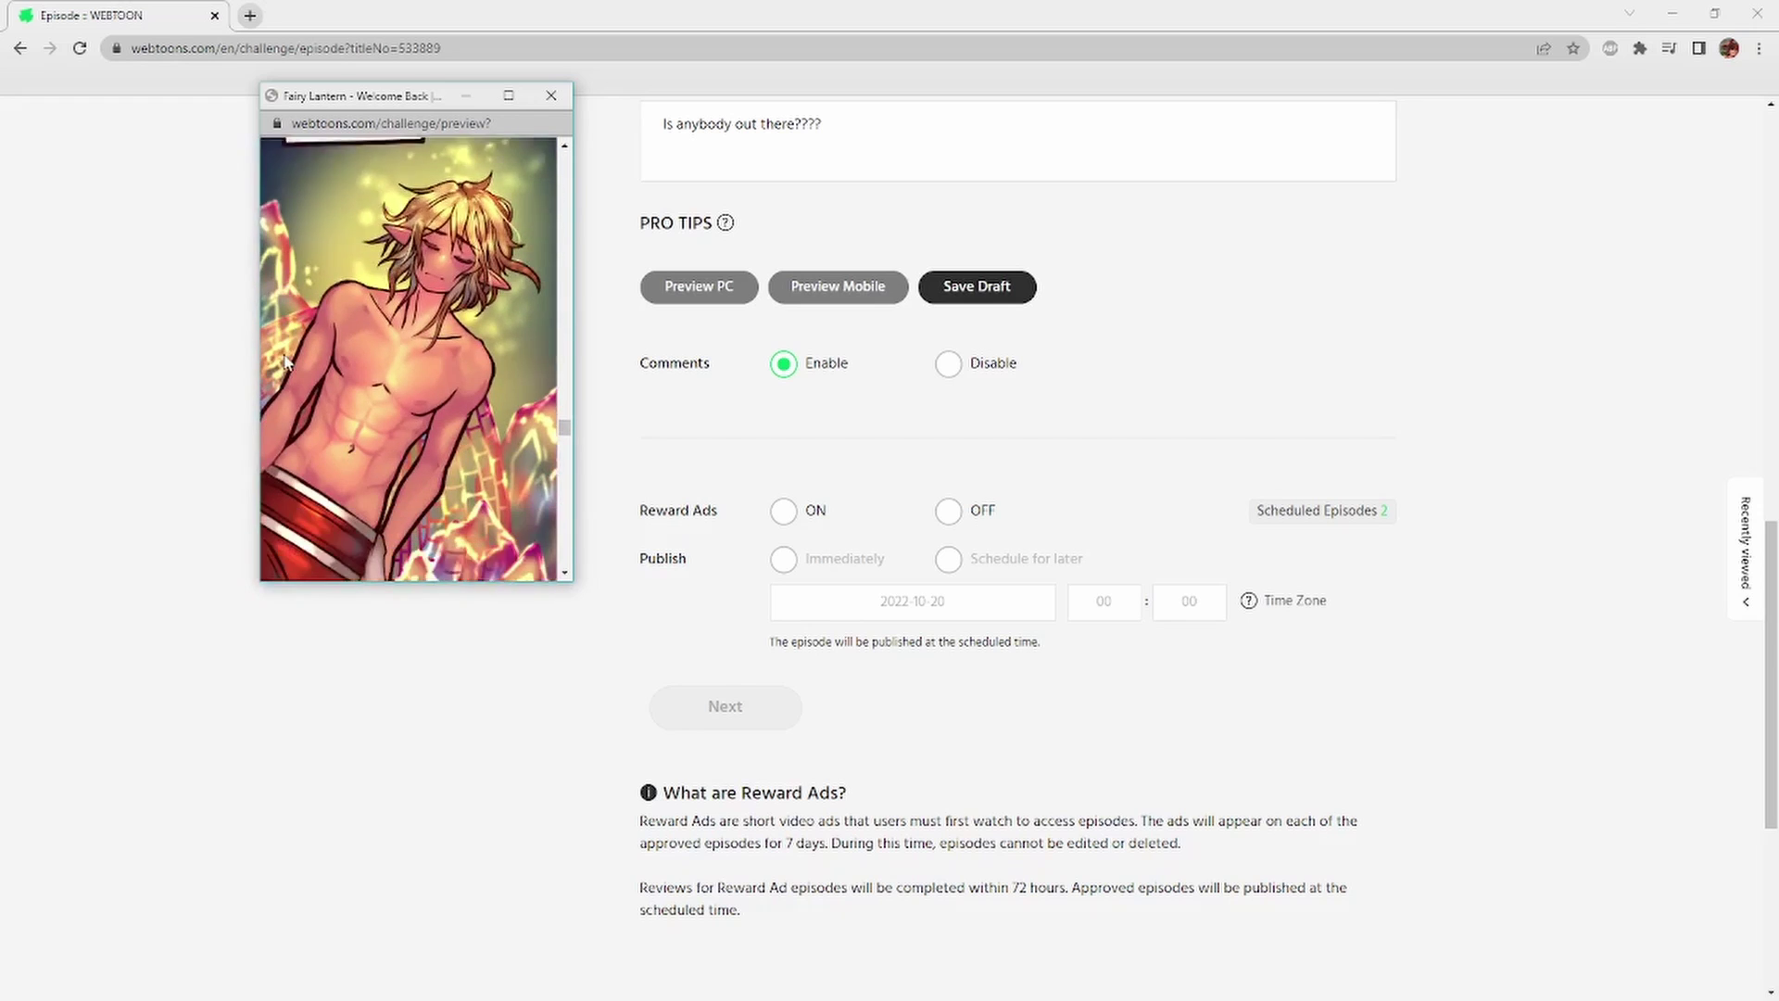
pyautogui.scroll(-6, 284, 361)
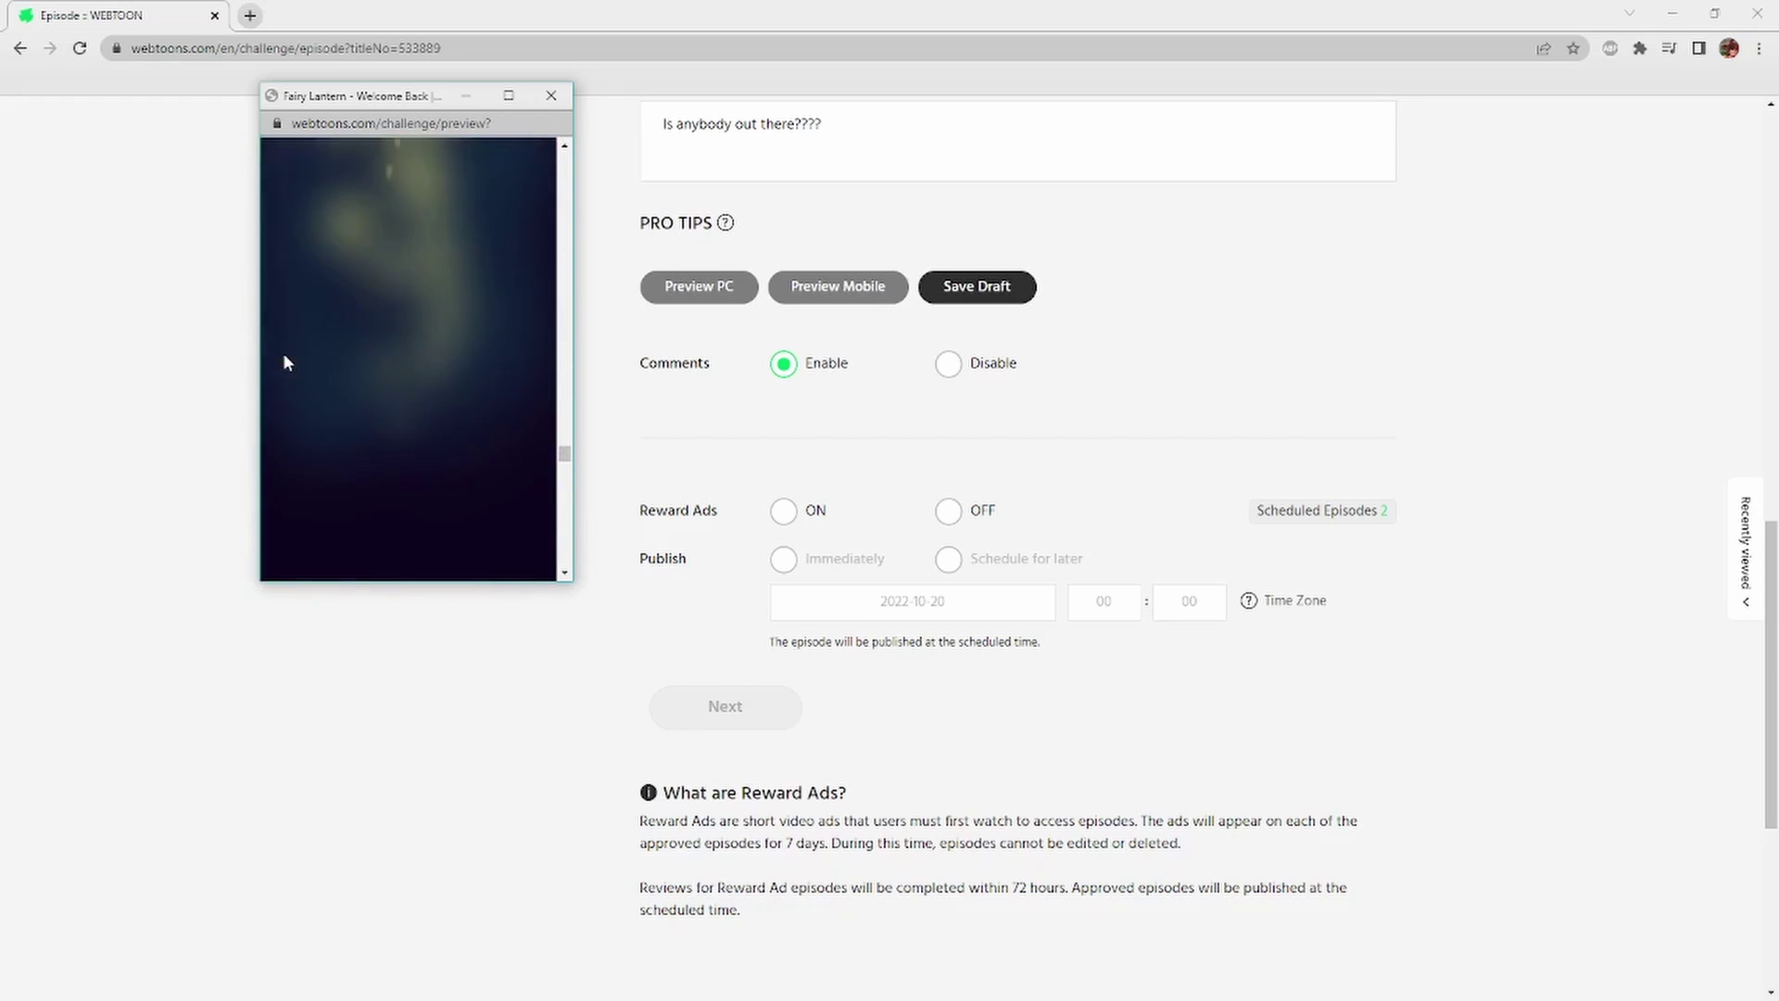
pyautogui.scroll(-8, 285, 362)
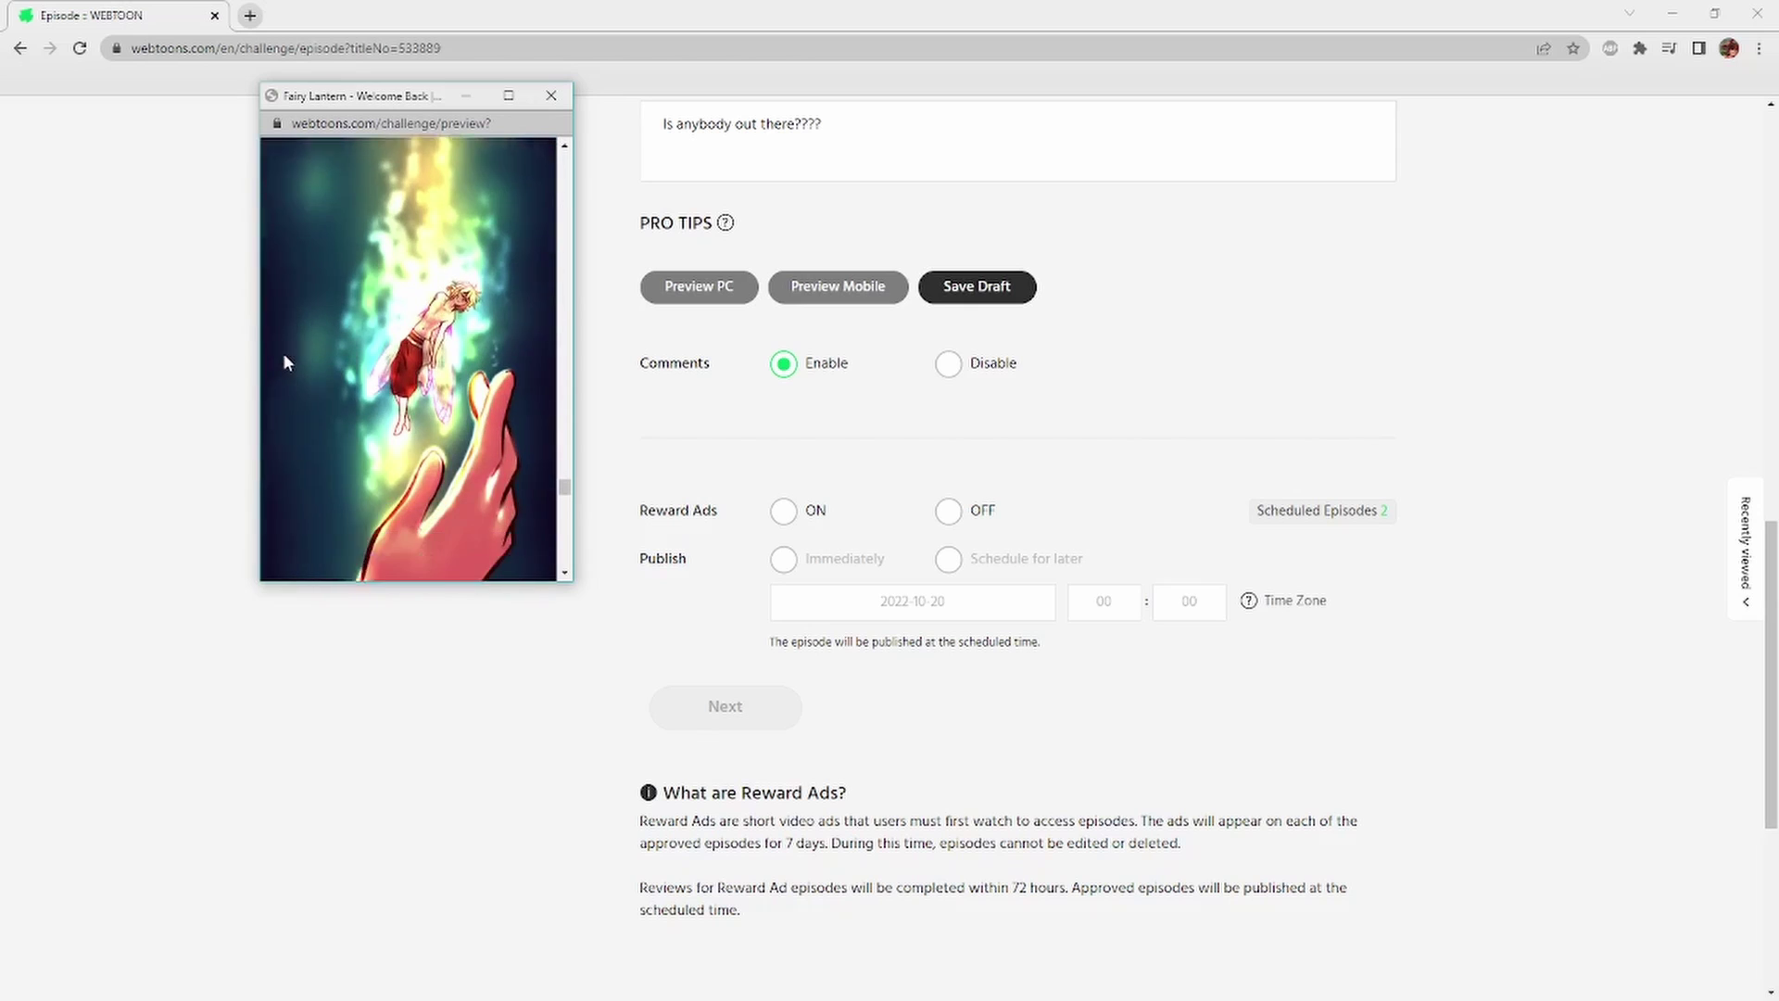
pyautogui.scroll(-8, 284, 363)
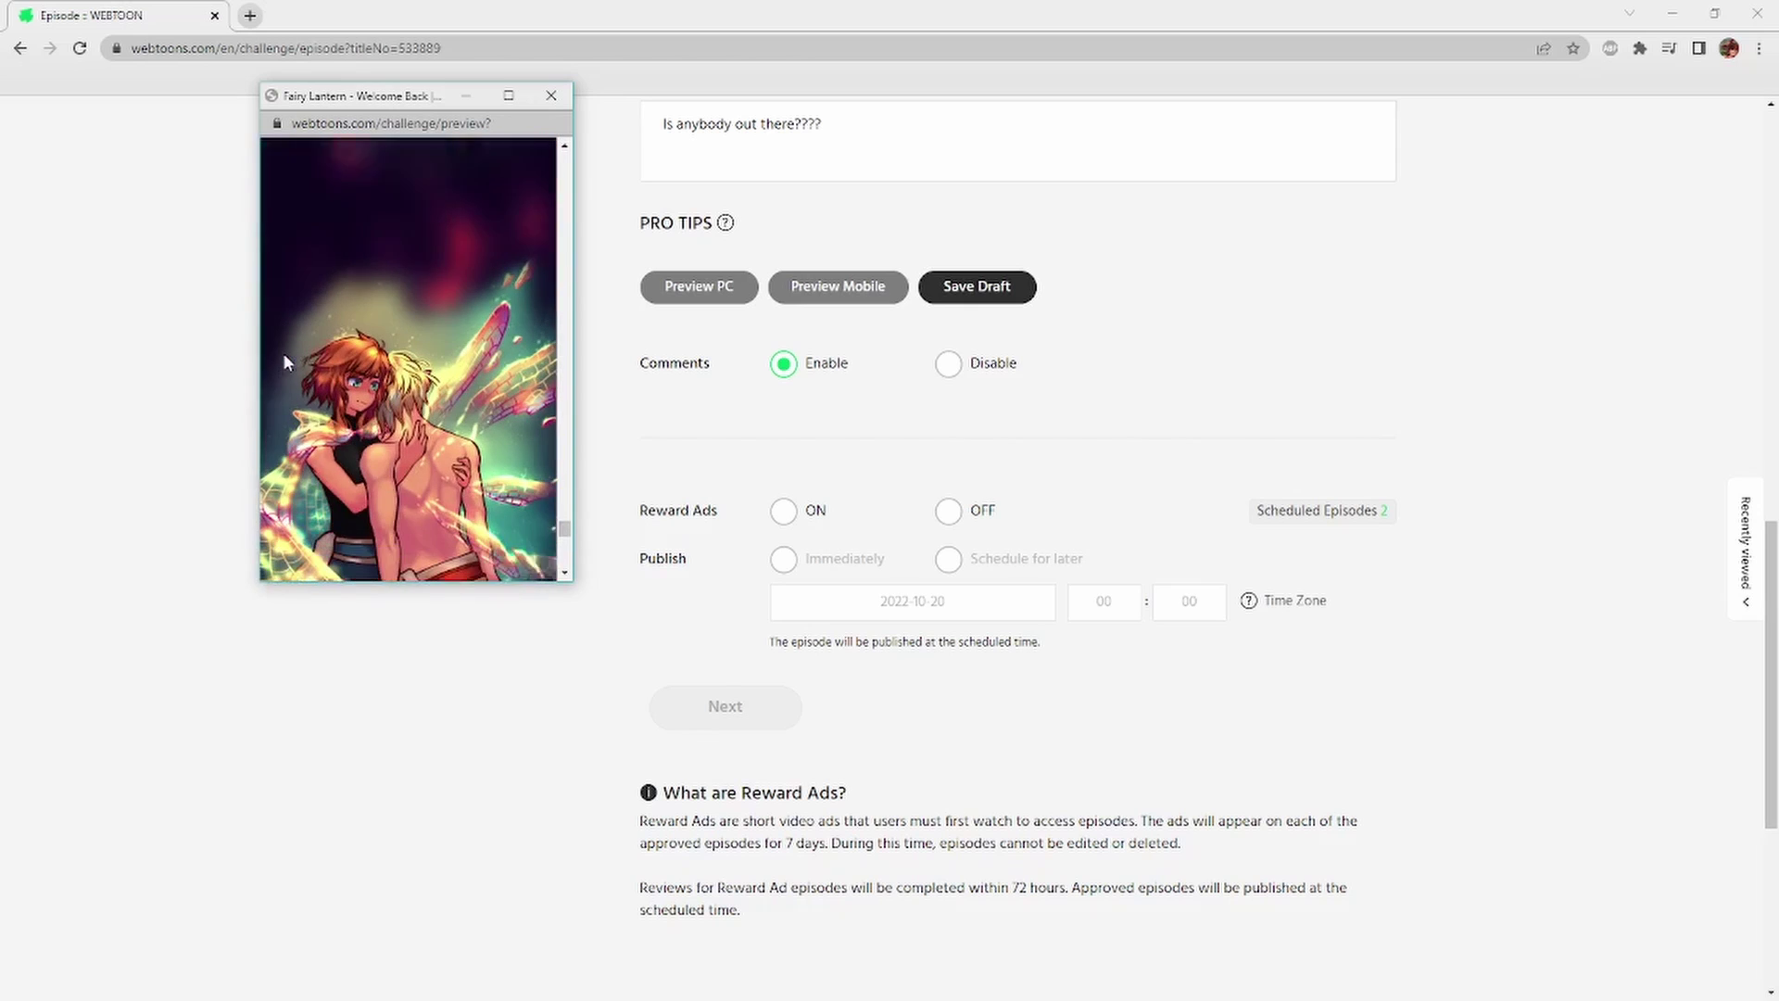
pyautogui.scroll(-8, 285, 358)
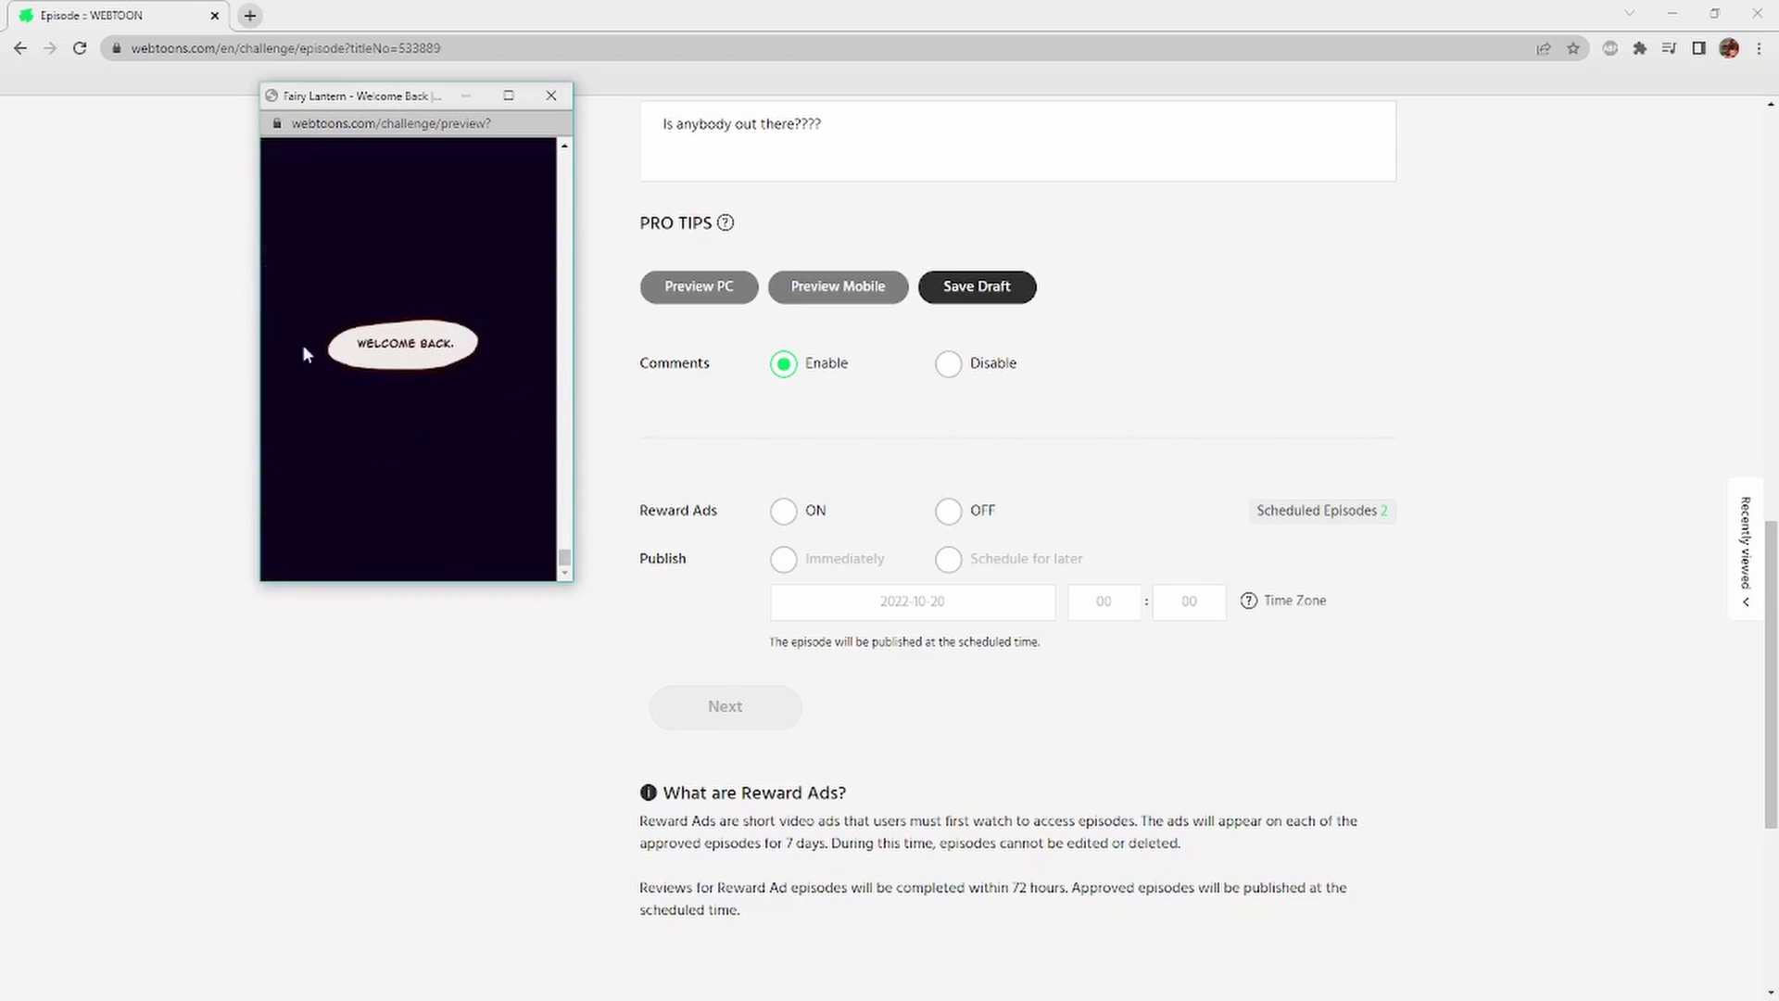
pyautogui.click(552, 96)
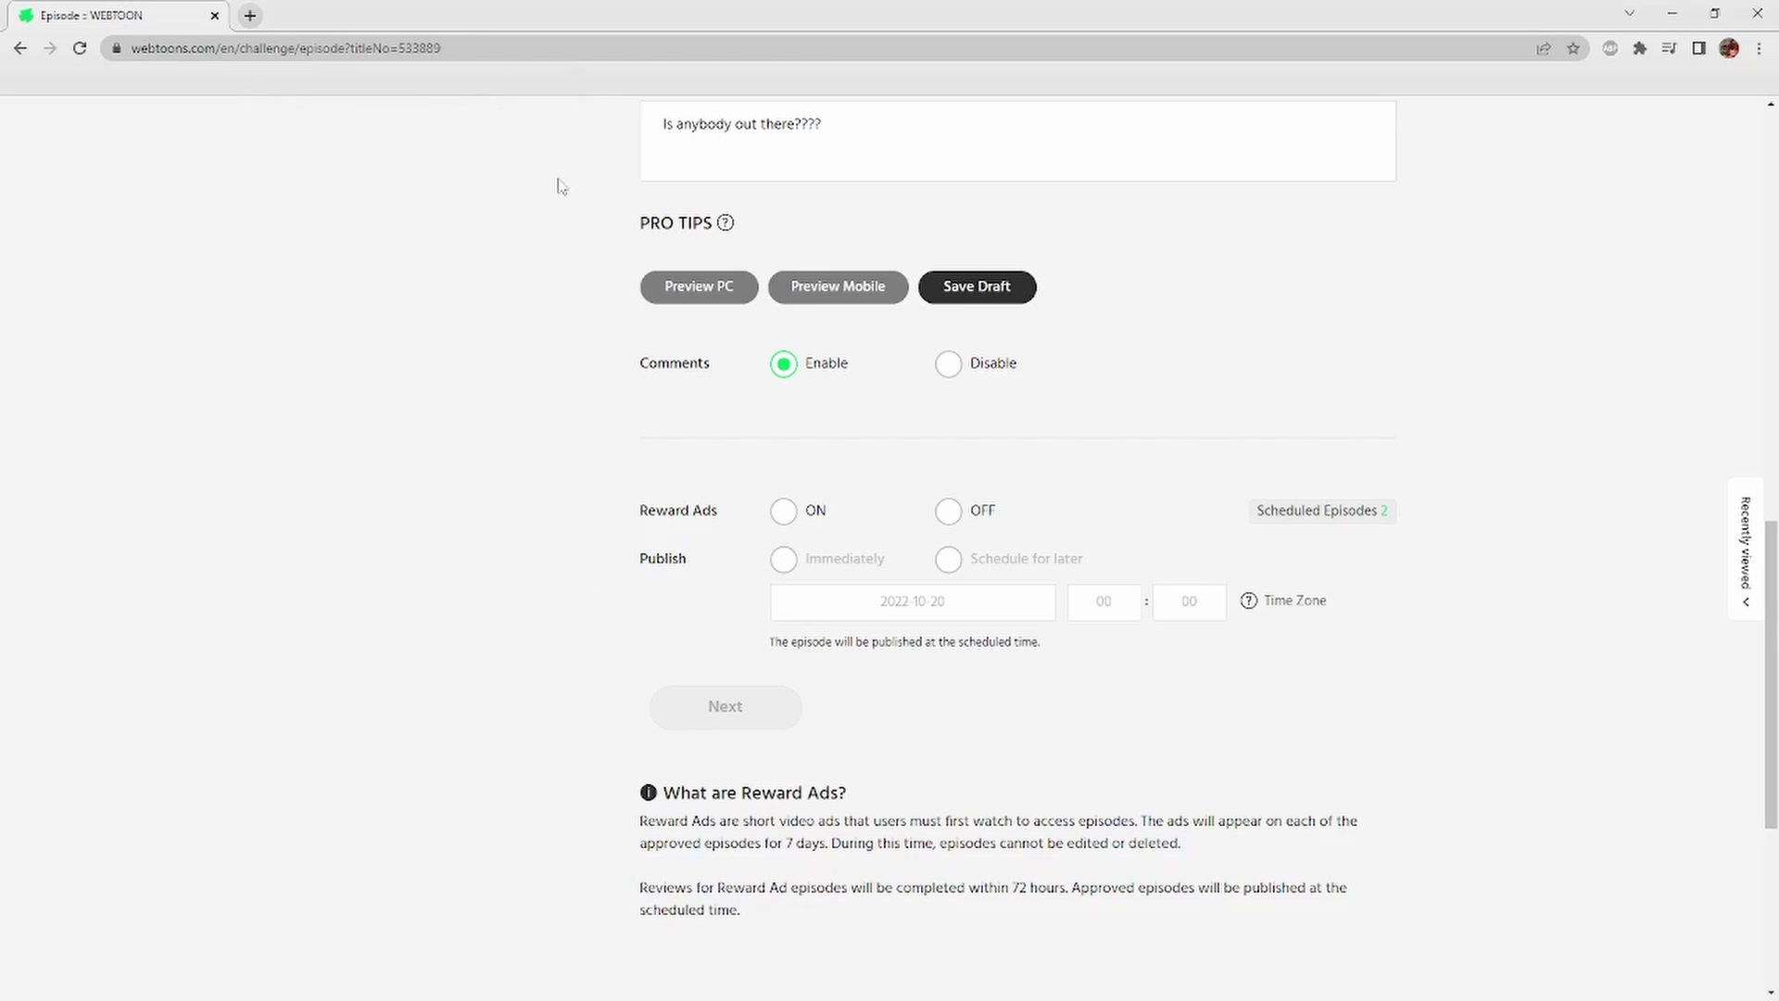
# Try both comment and Reward Ads options, leaving comments enabled and Reward Ads off with publishing scheduled for later.
pyautogui.click(948, 363)
pyautogui.click(783, 364)
pyautogui.click(954, 522)
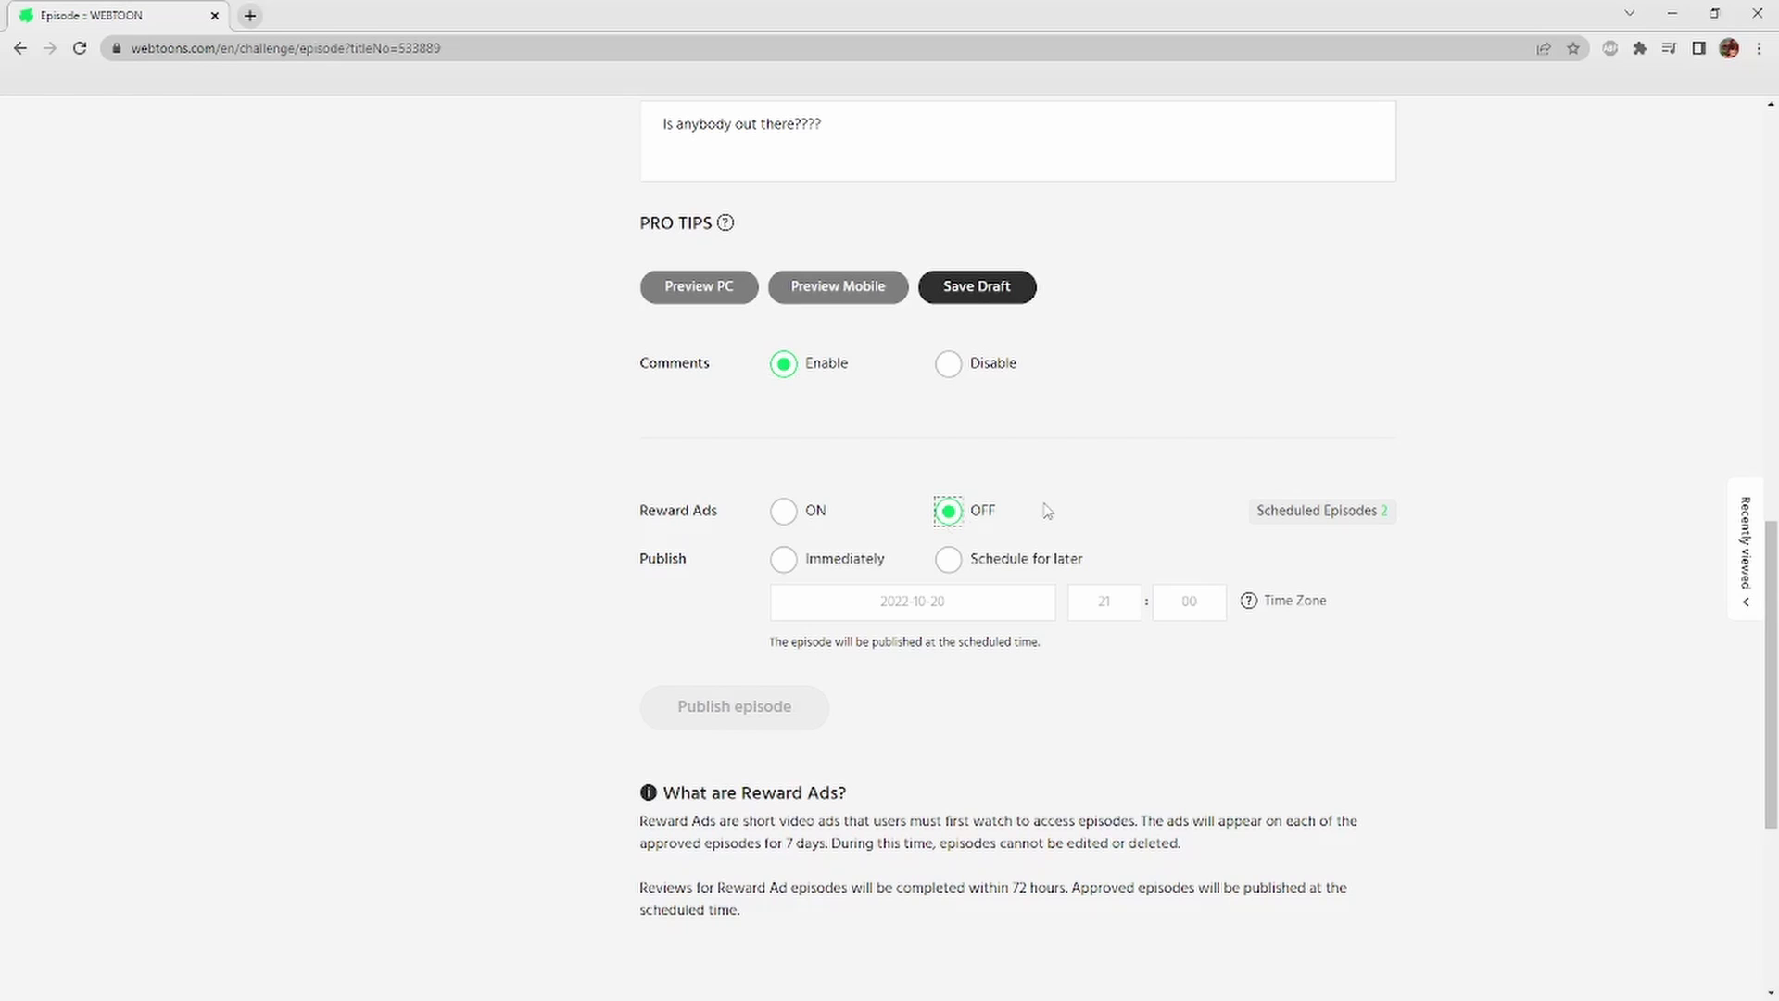
pyautogui.click(785, 512)
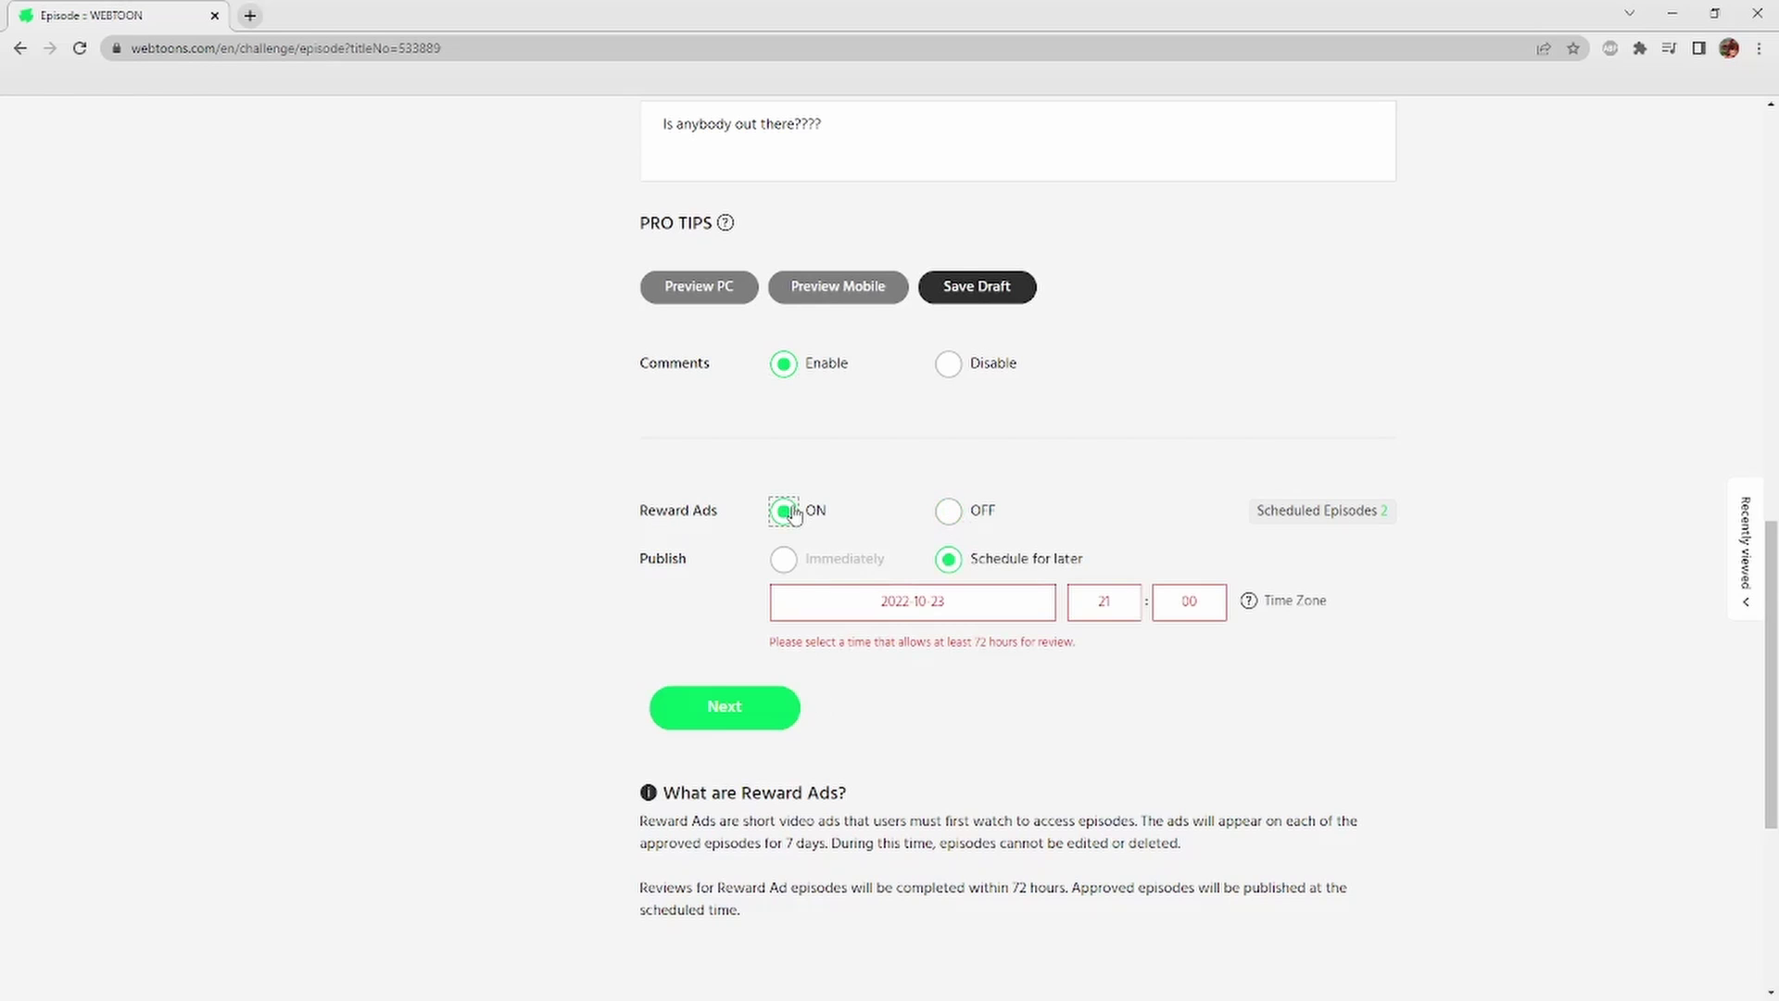
pyautogui.click(947, 513)
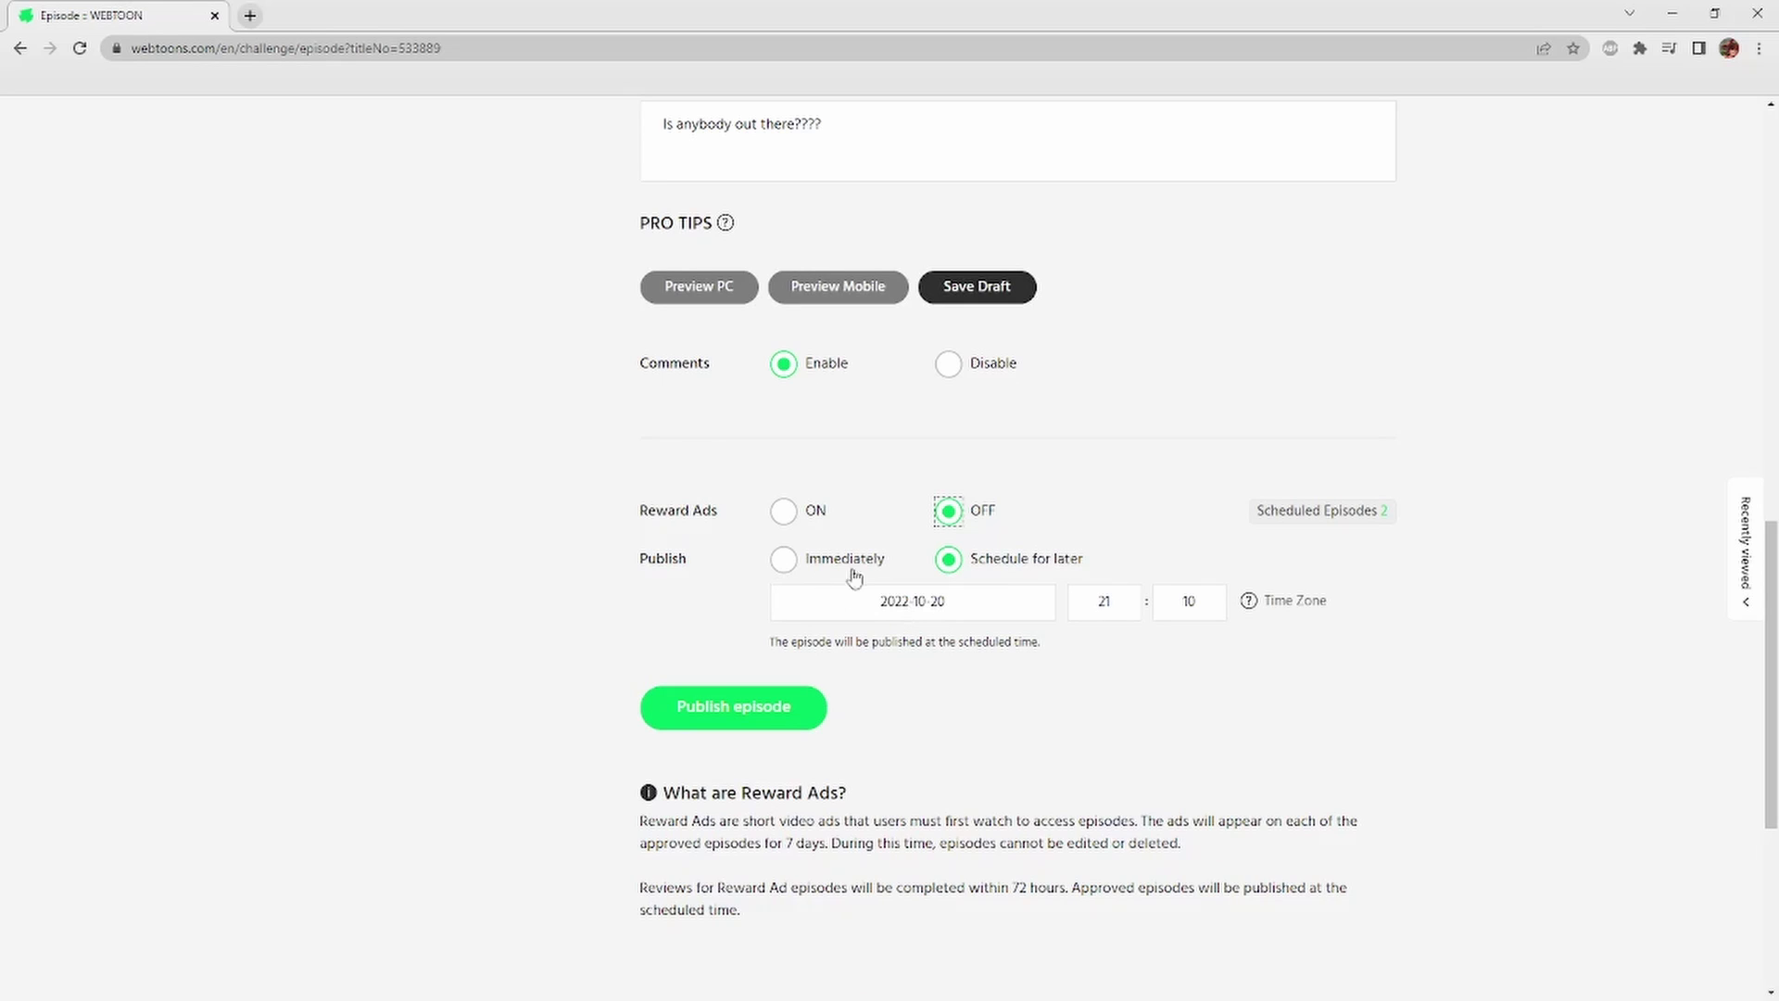
# Set the episode's scheduled publishing date to 2022-10-24 and check which time zone the schedule uses.
pyautogui.click(940, 604)
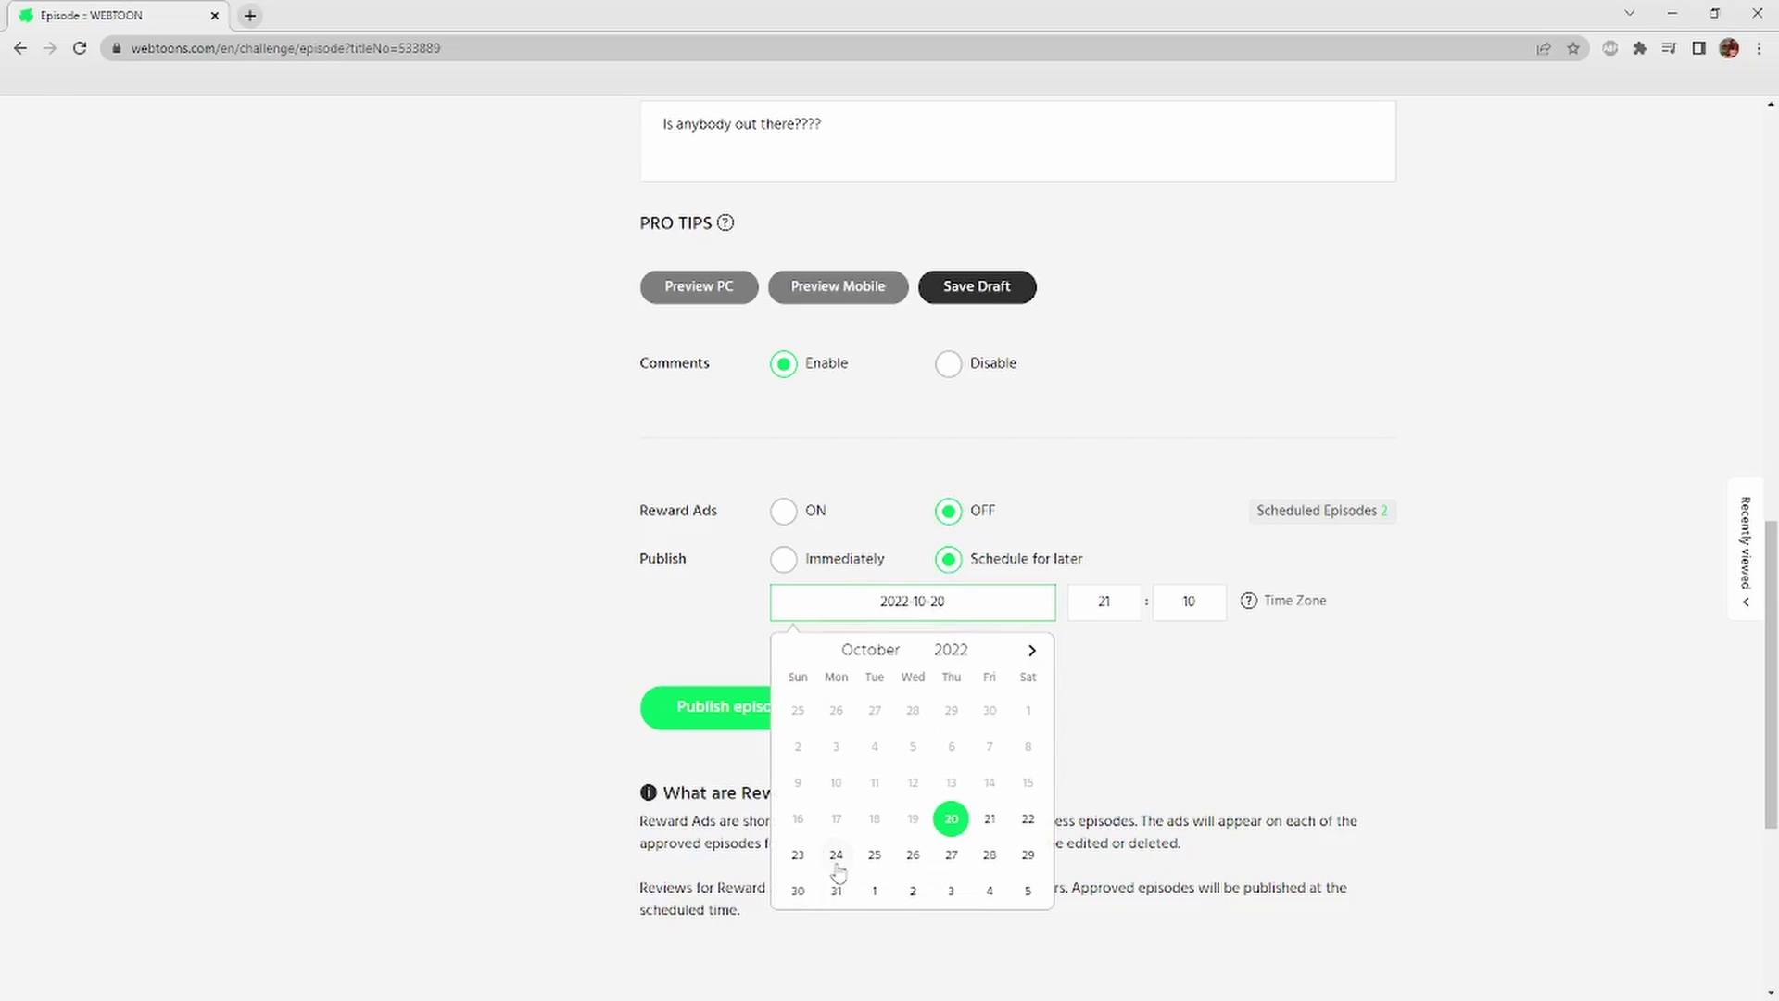
pyautogui.scroll(-1, 846, 858)
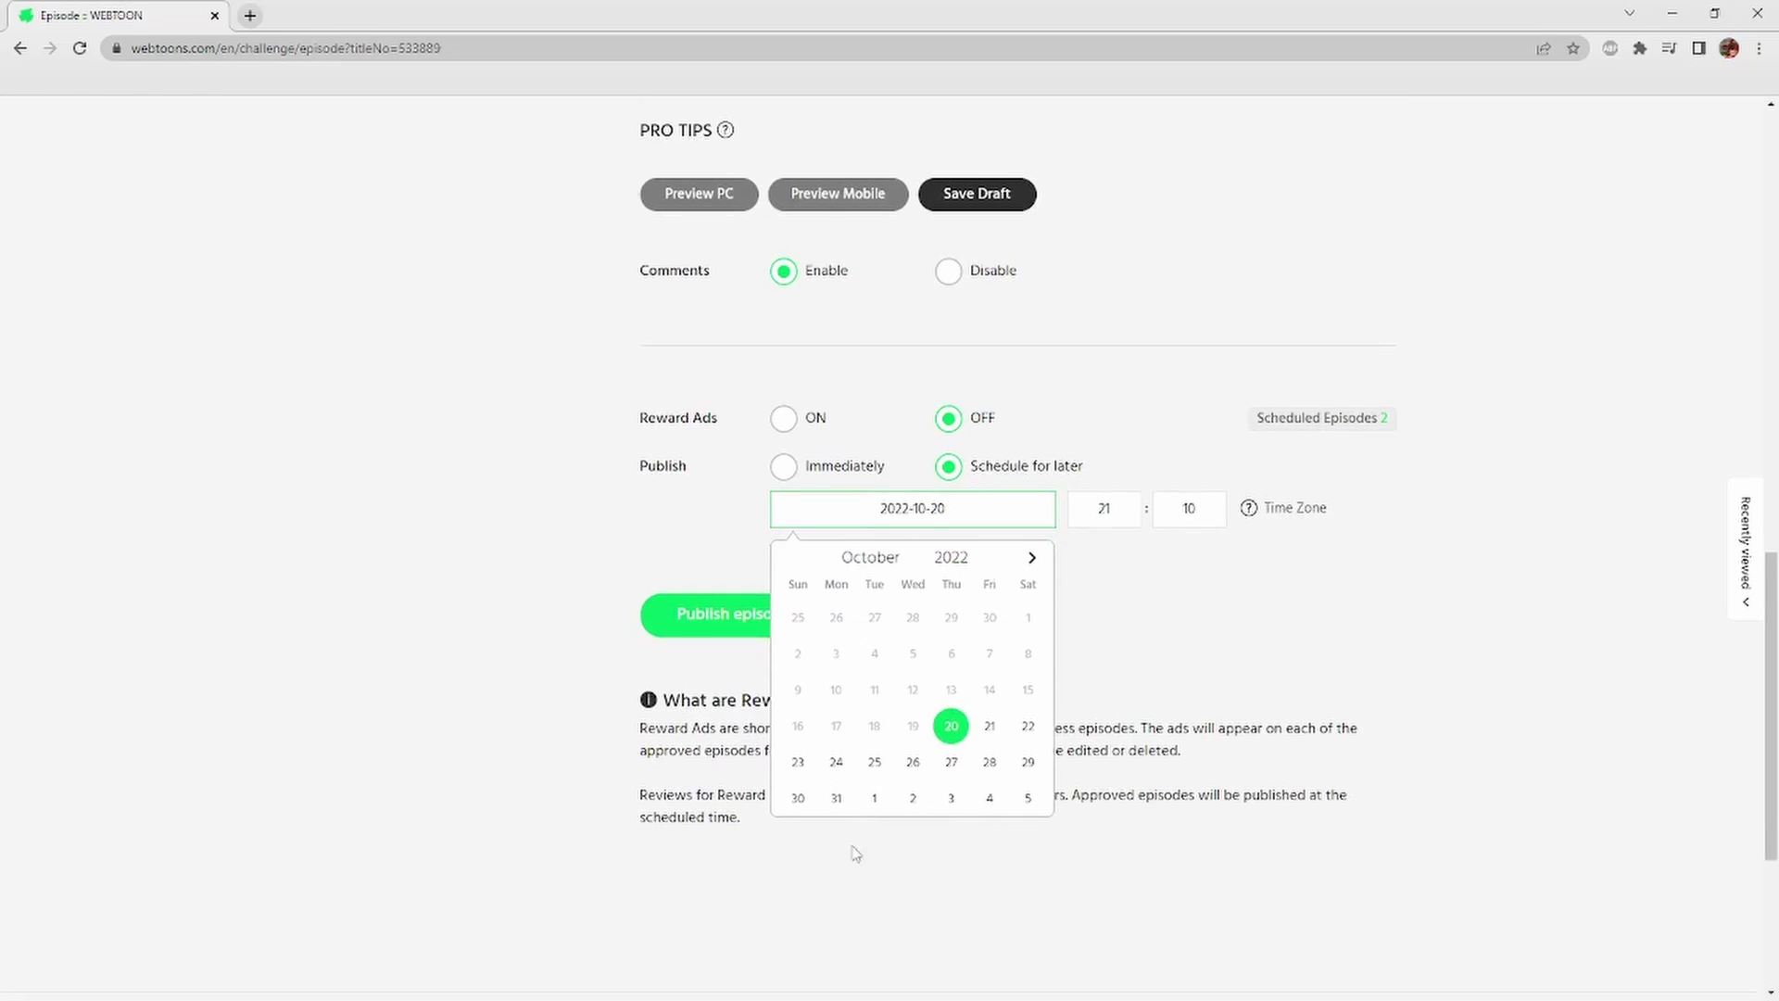
pyautogui.click(837, 769)
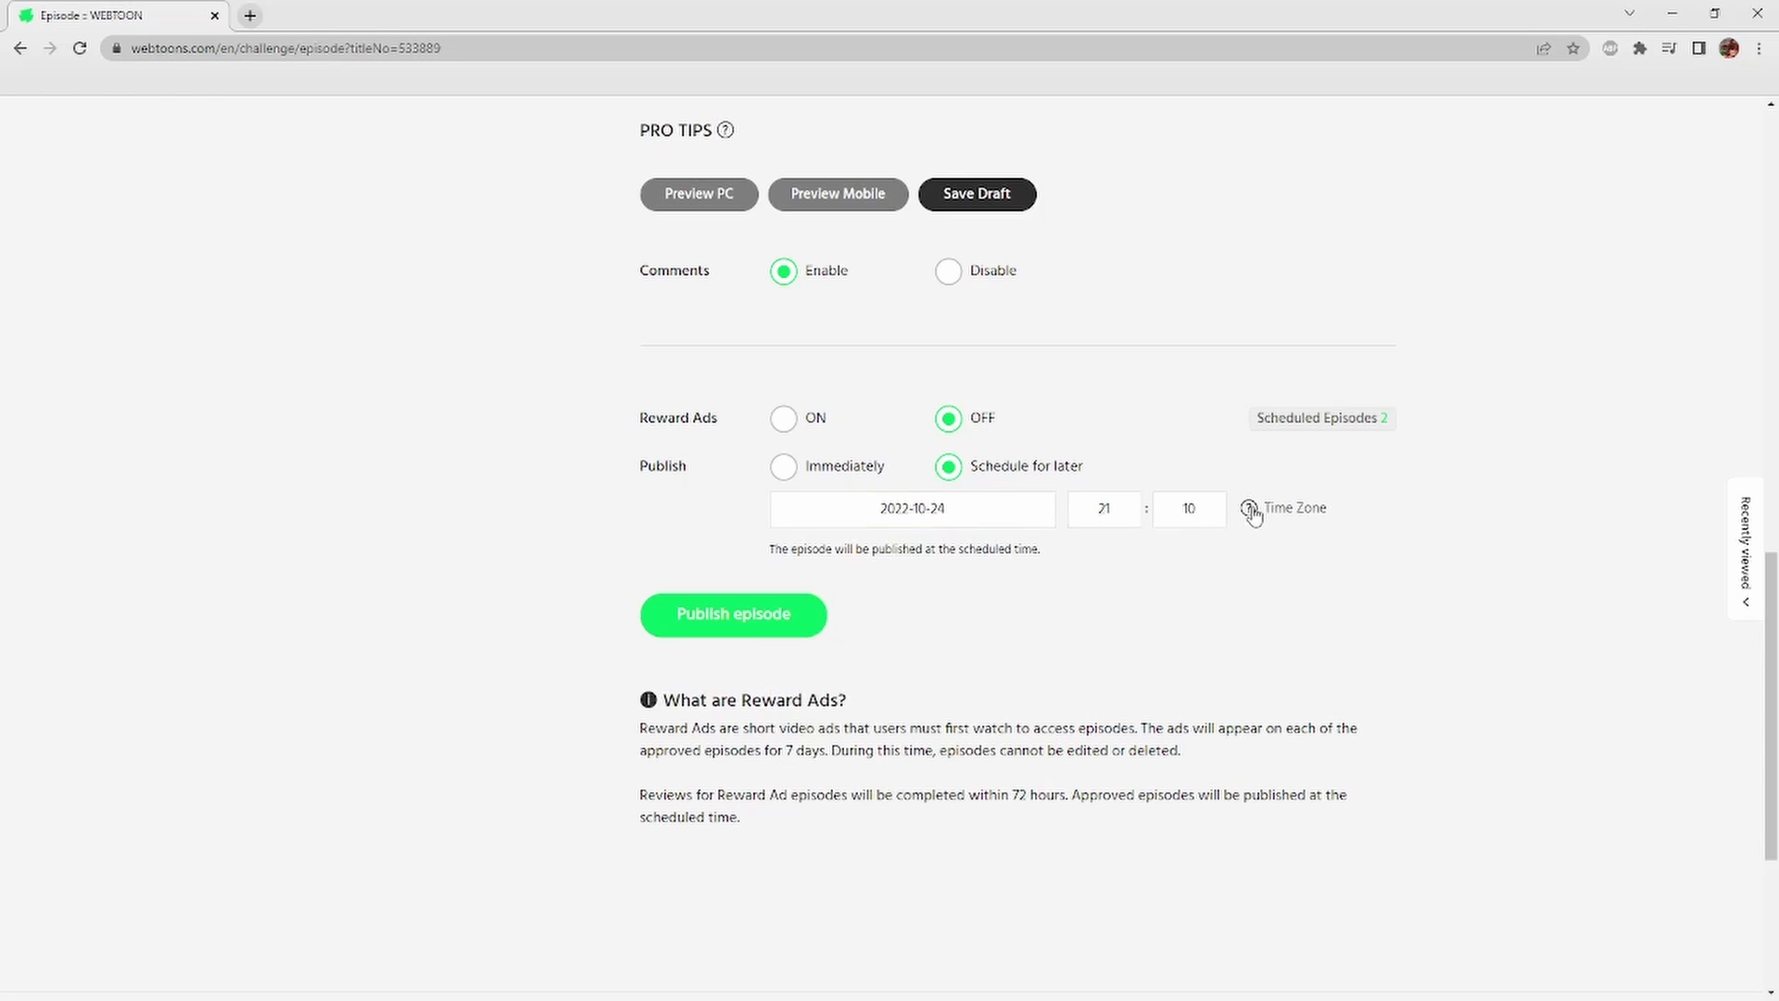
pyautogui.moveTo(1253, 515)
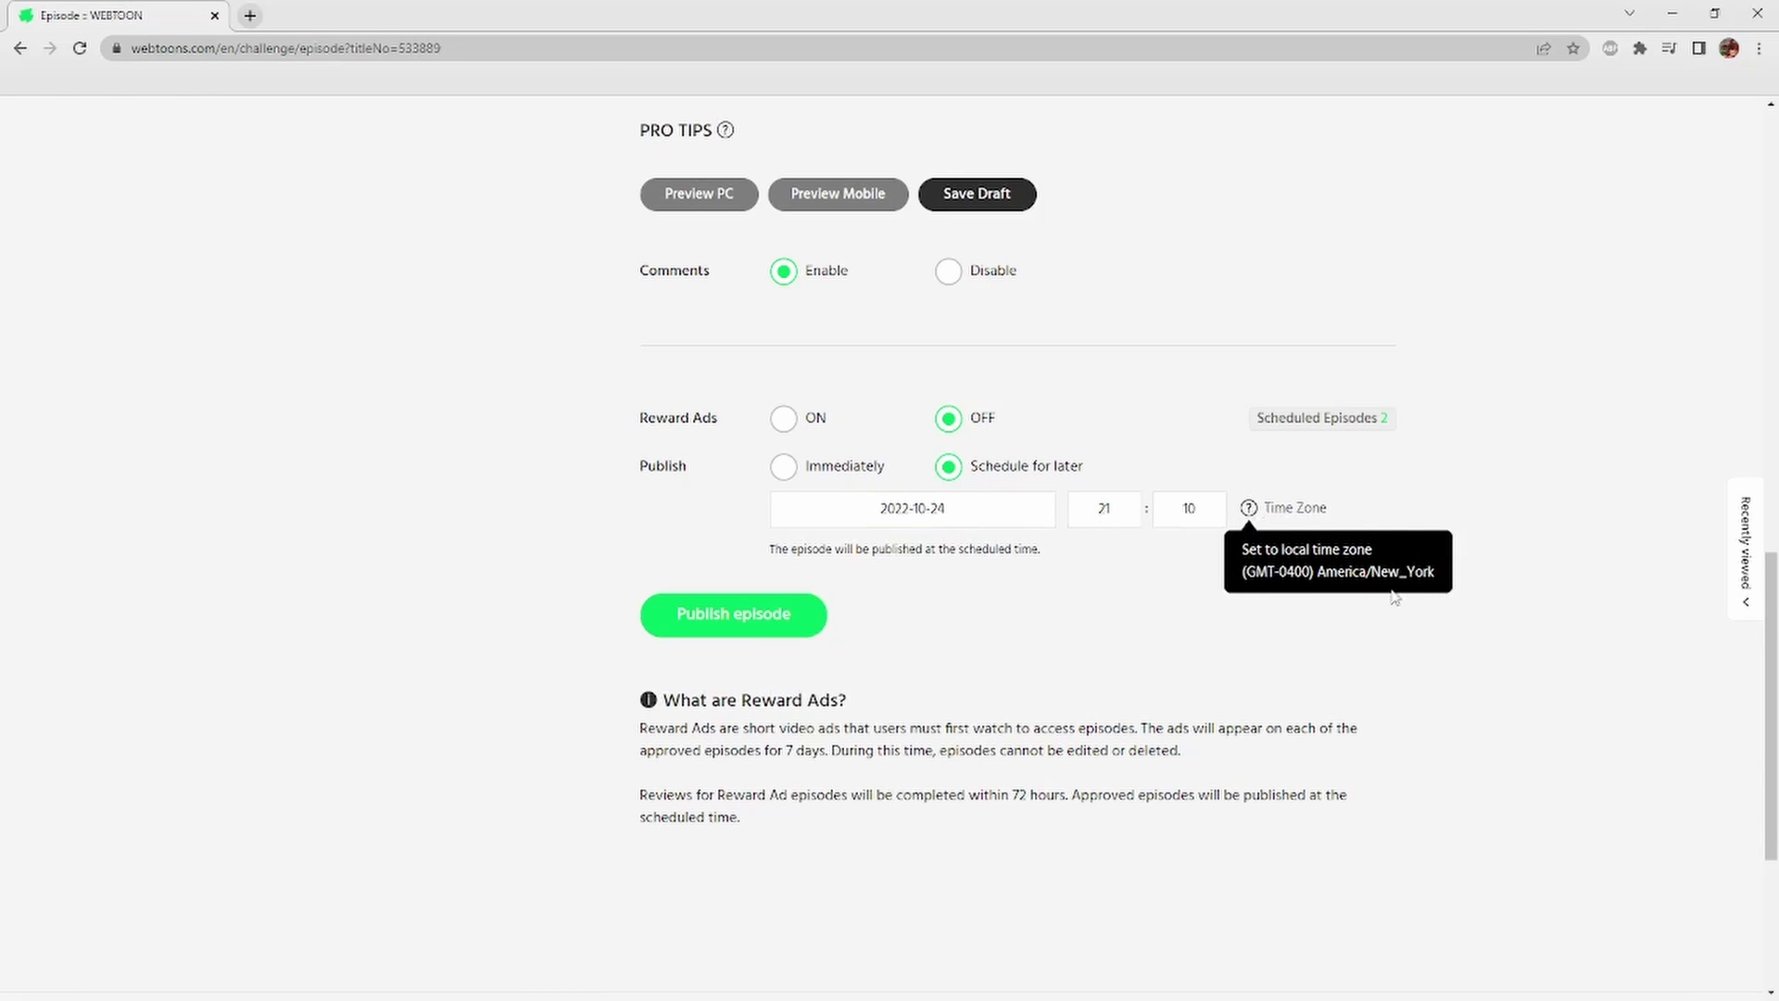
pyautogui.click(1249, 514)
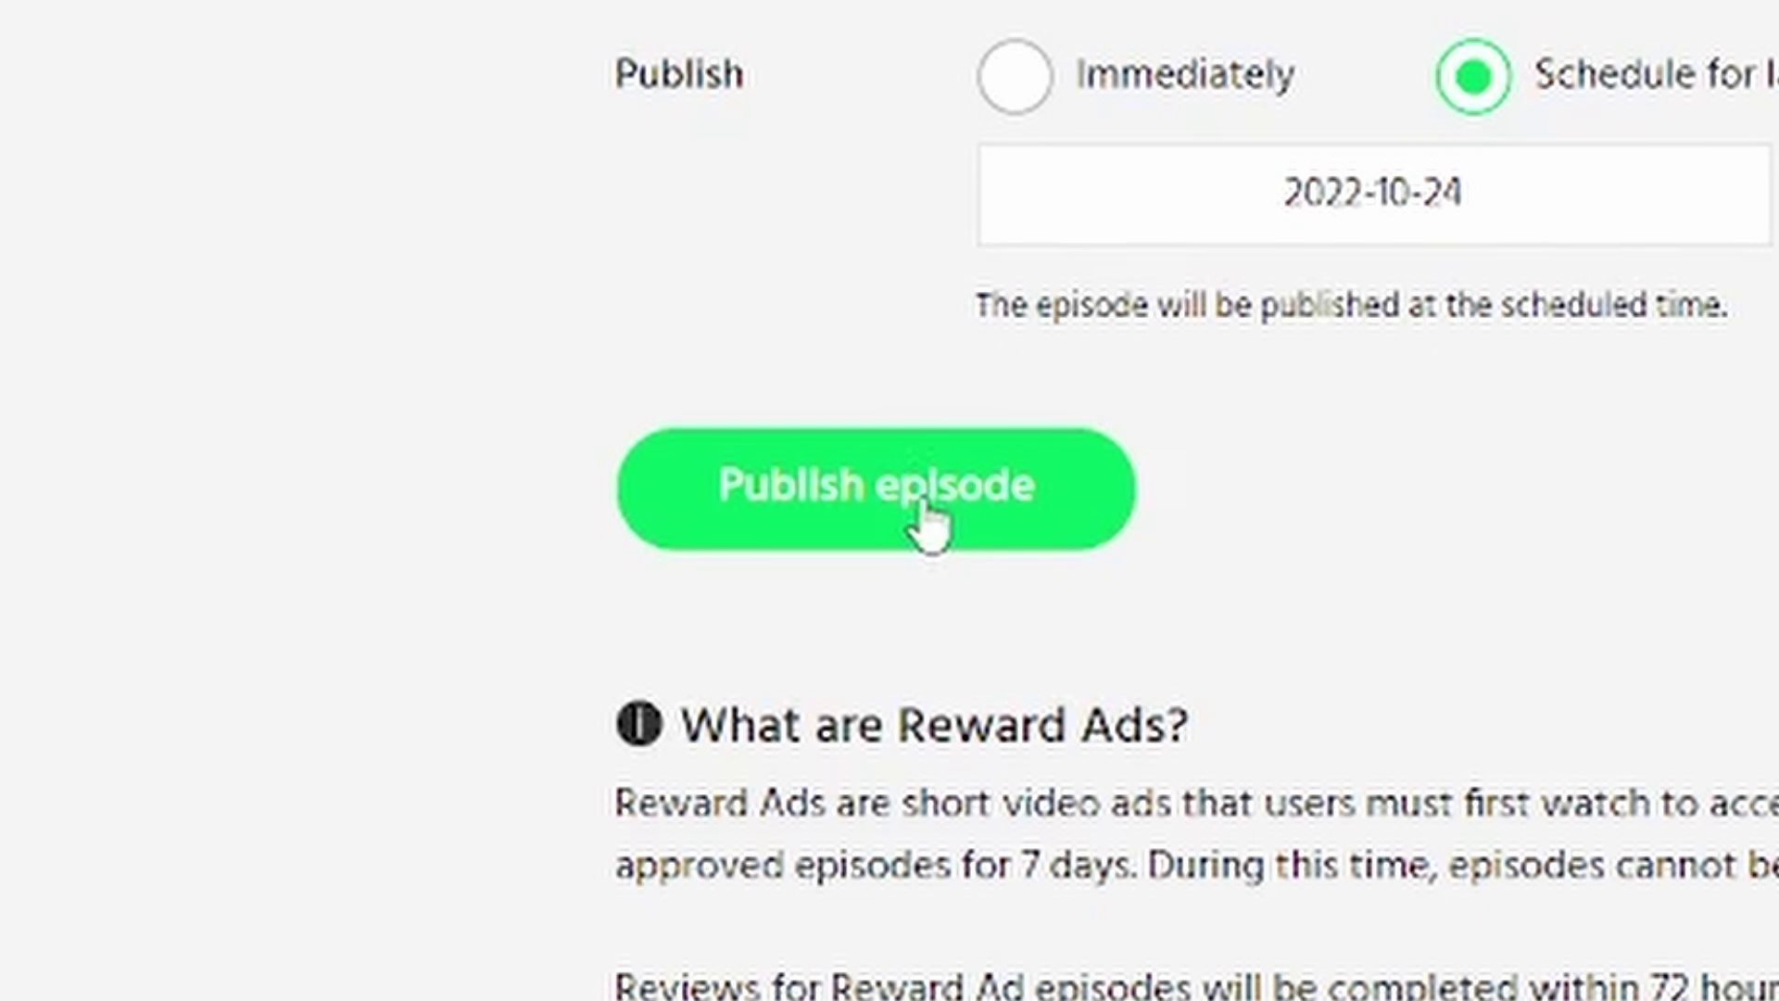
# Publish the scheduled episode and examine the Reward Ads ON and OFF dates in the Fairy Lantern episode list.
pyautogui.click(927, 519)
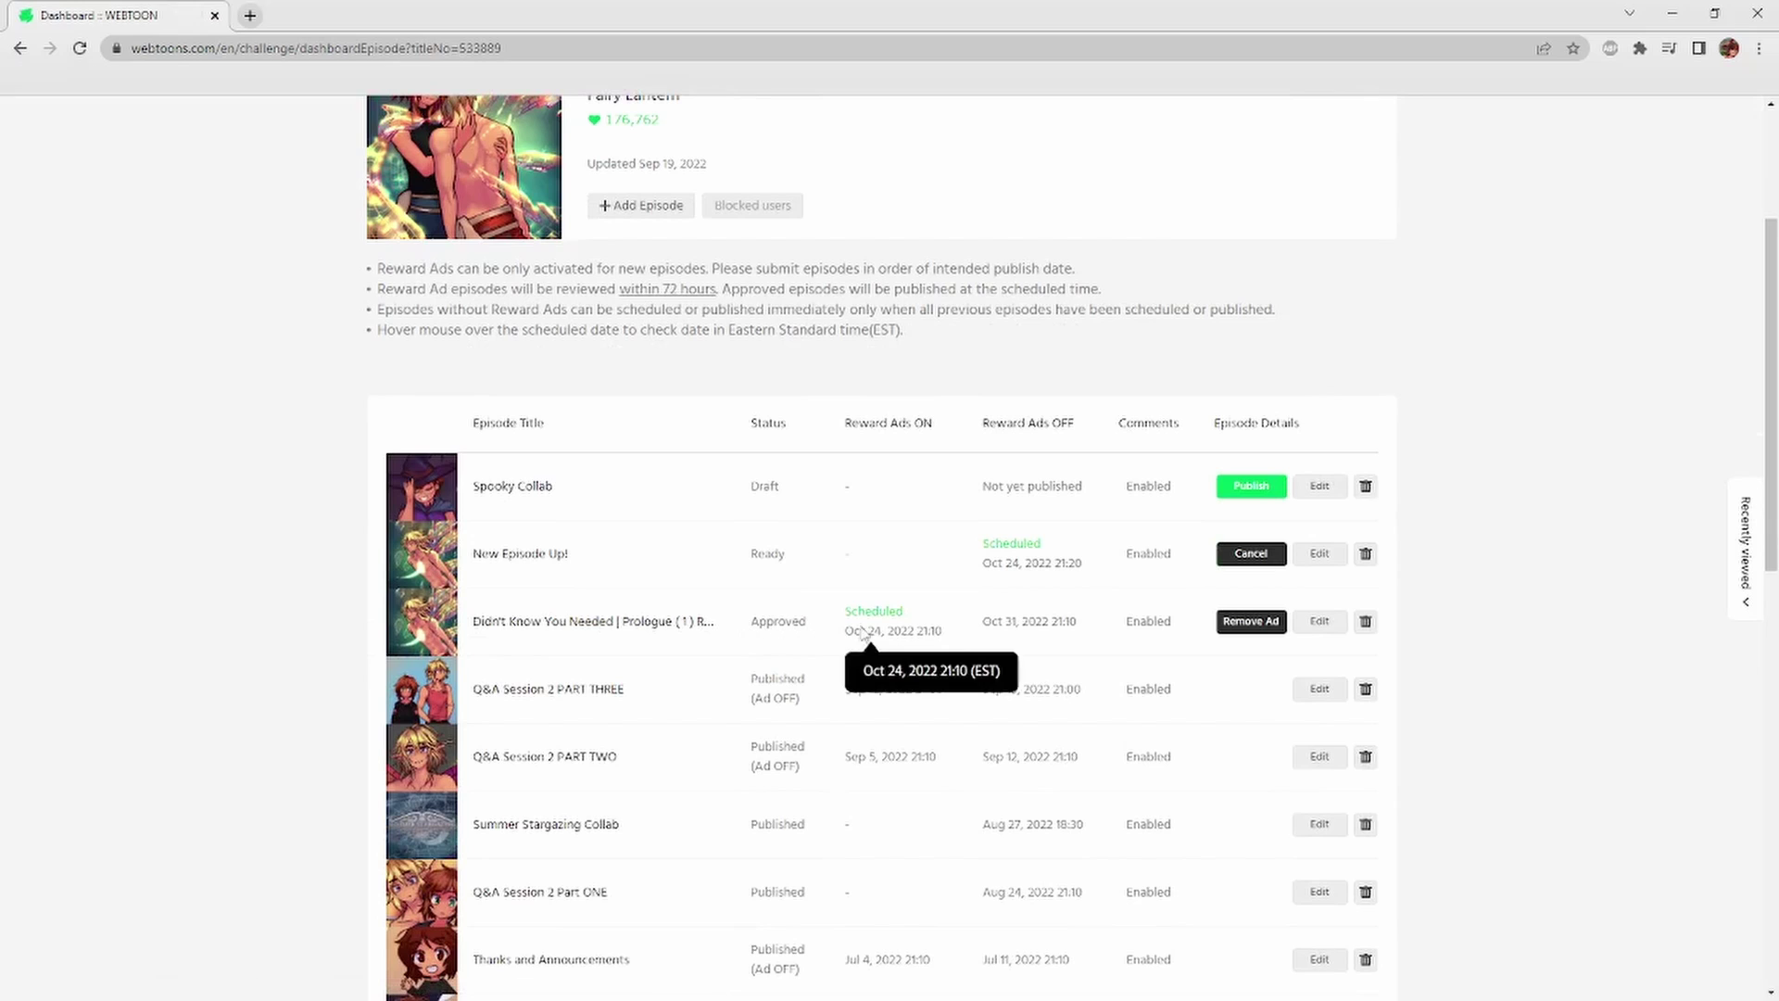
pyautogui.moveTo(1042, 631)
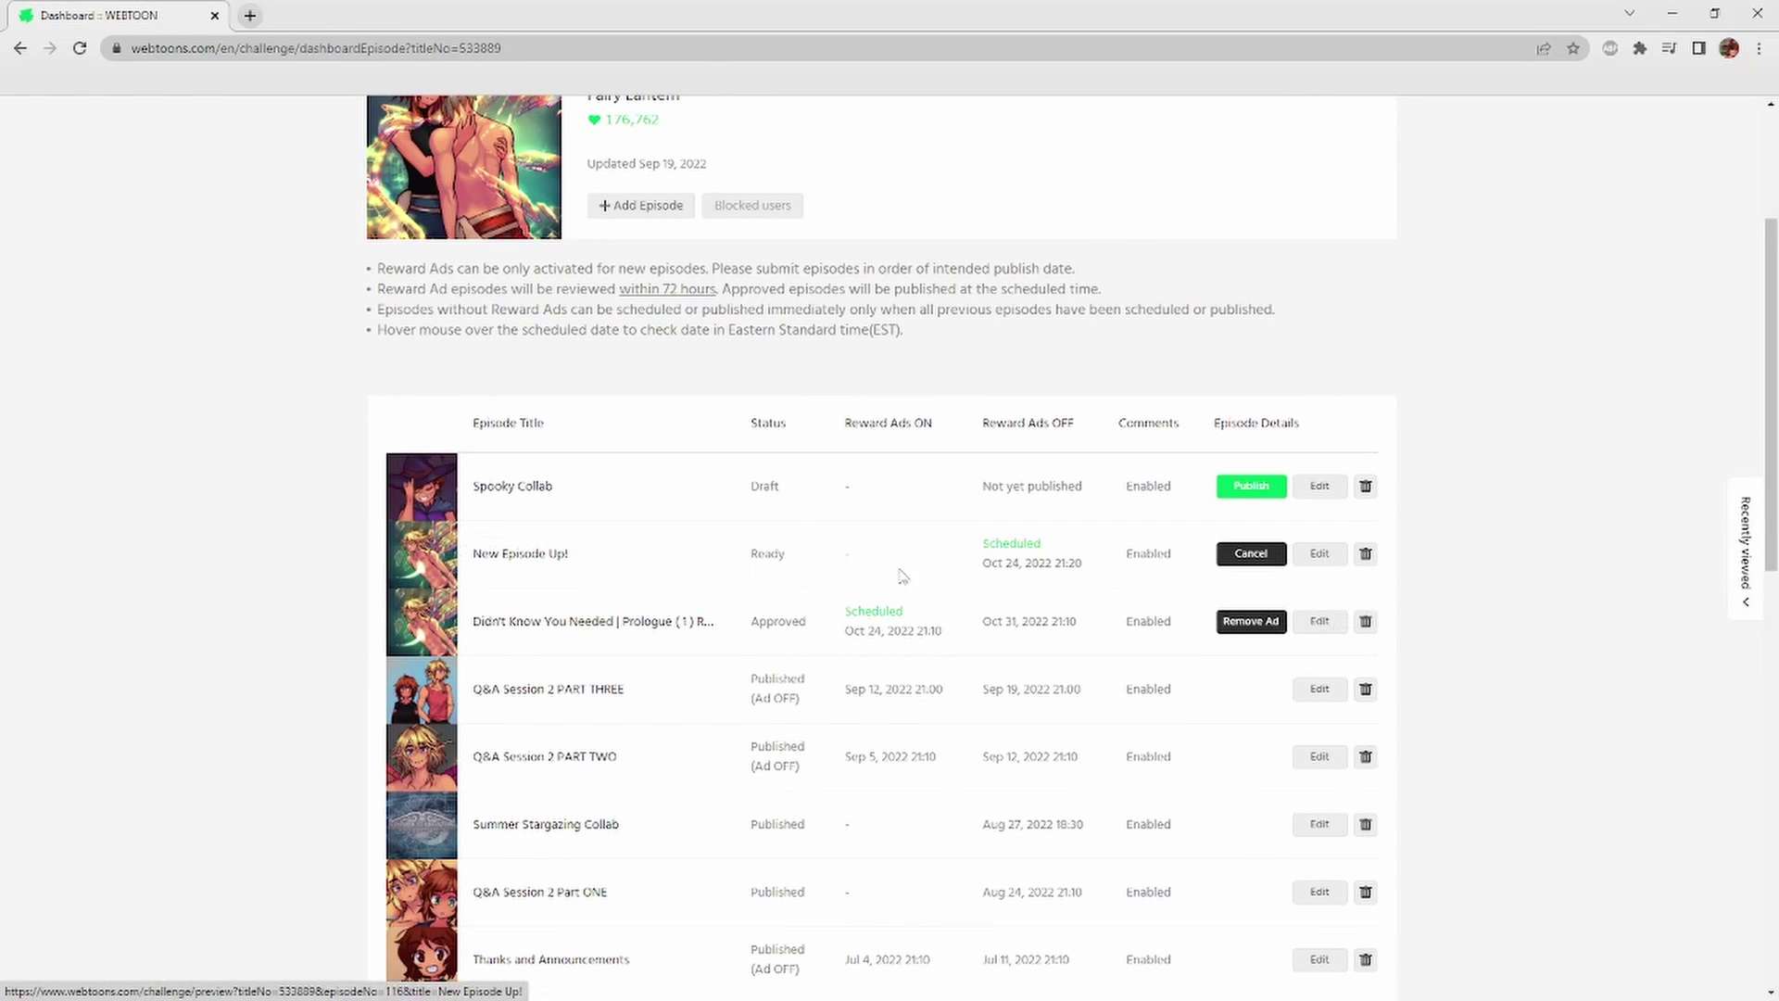
pyautogui.moveTo(1096, 569)
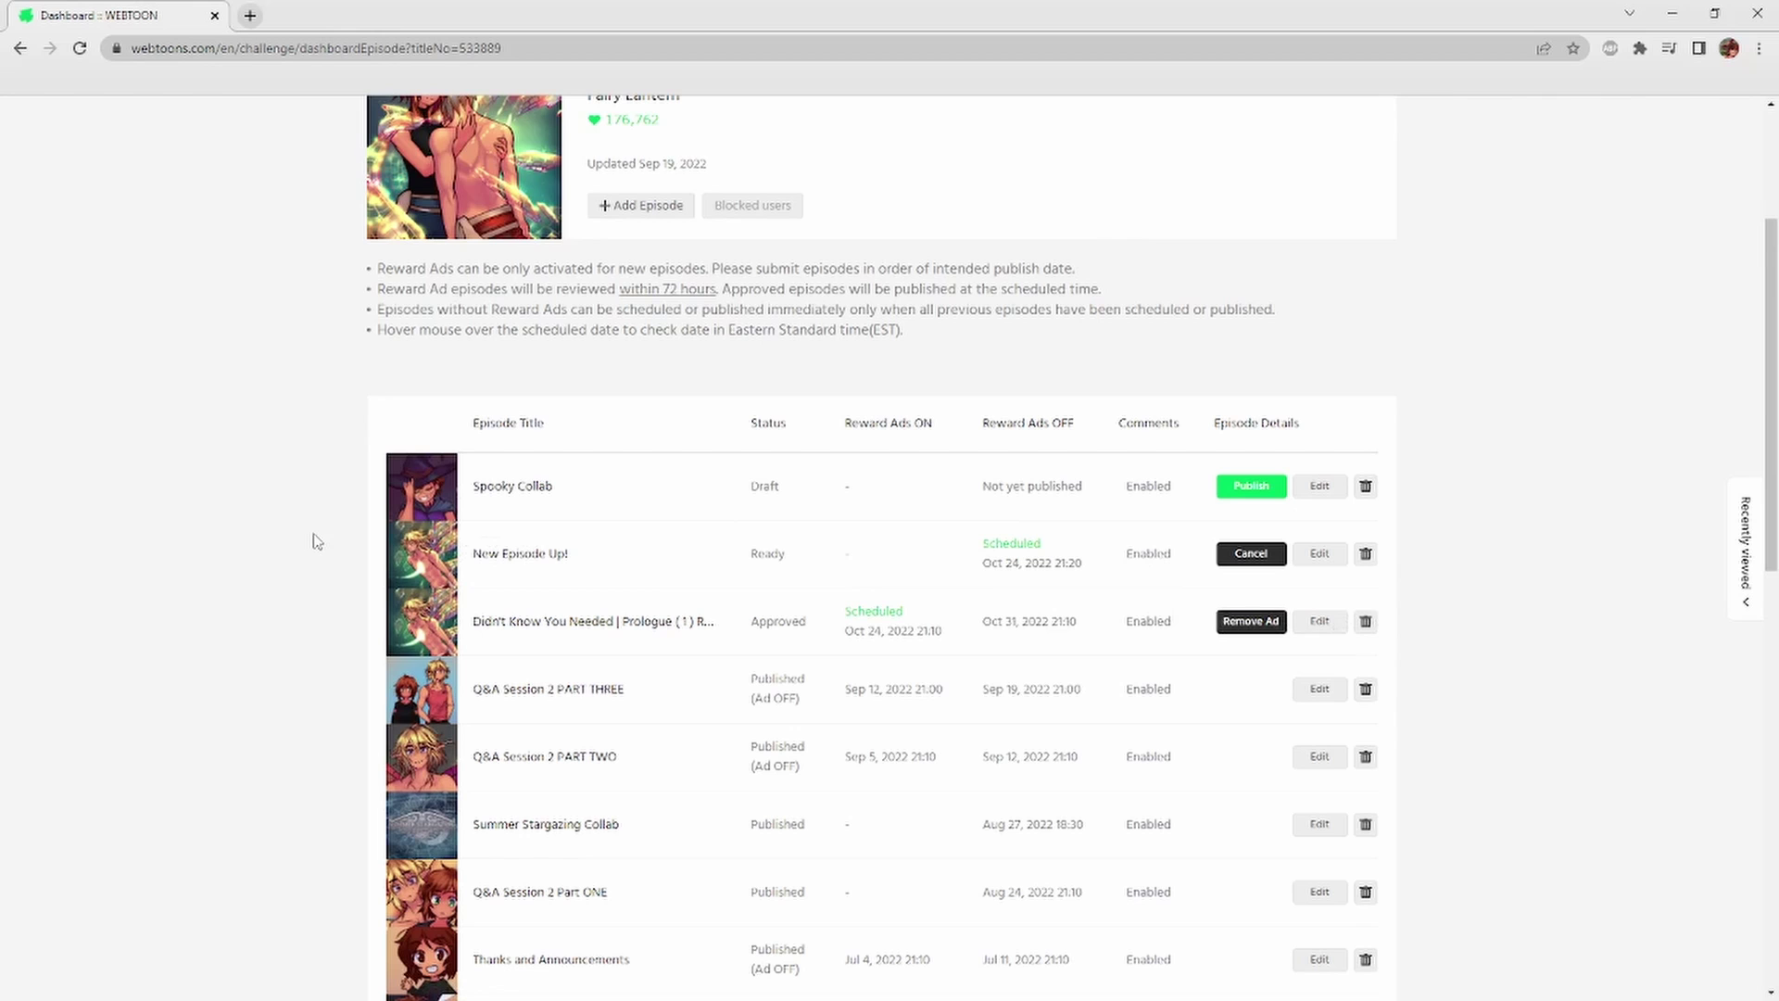
pyautogui.scroll(3, 316, 541)
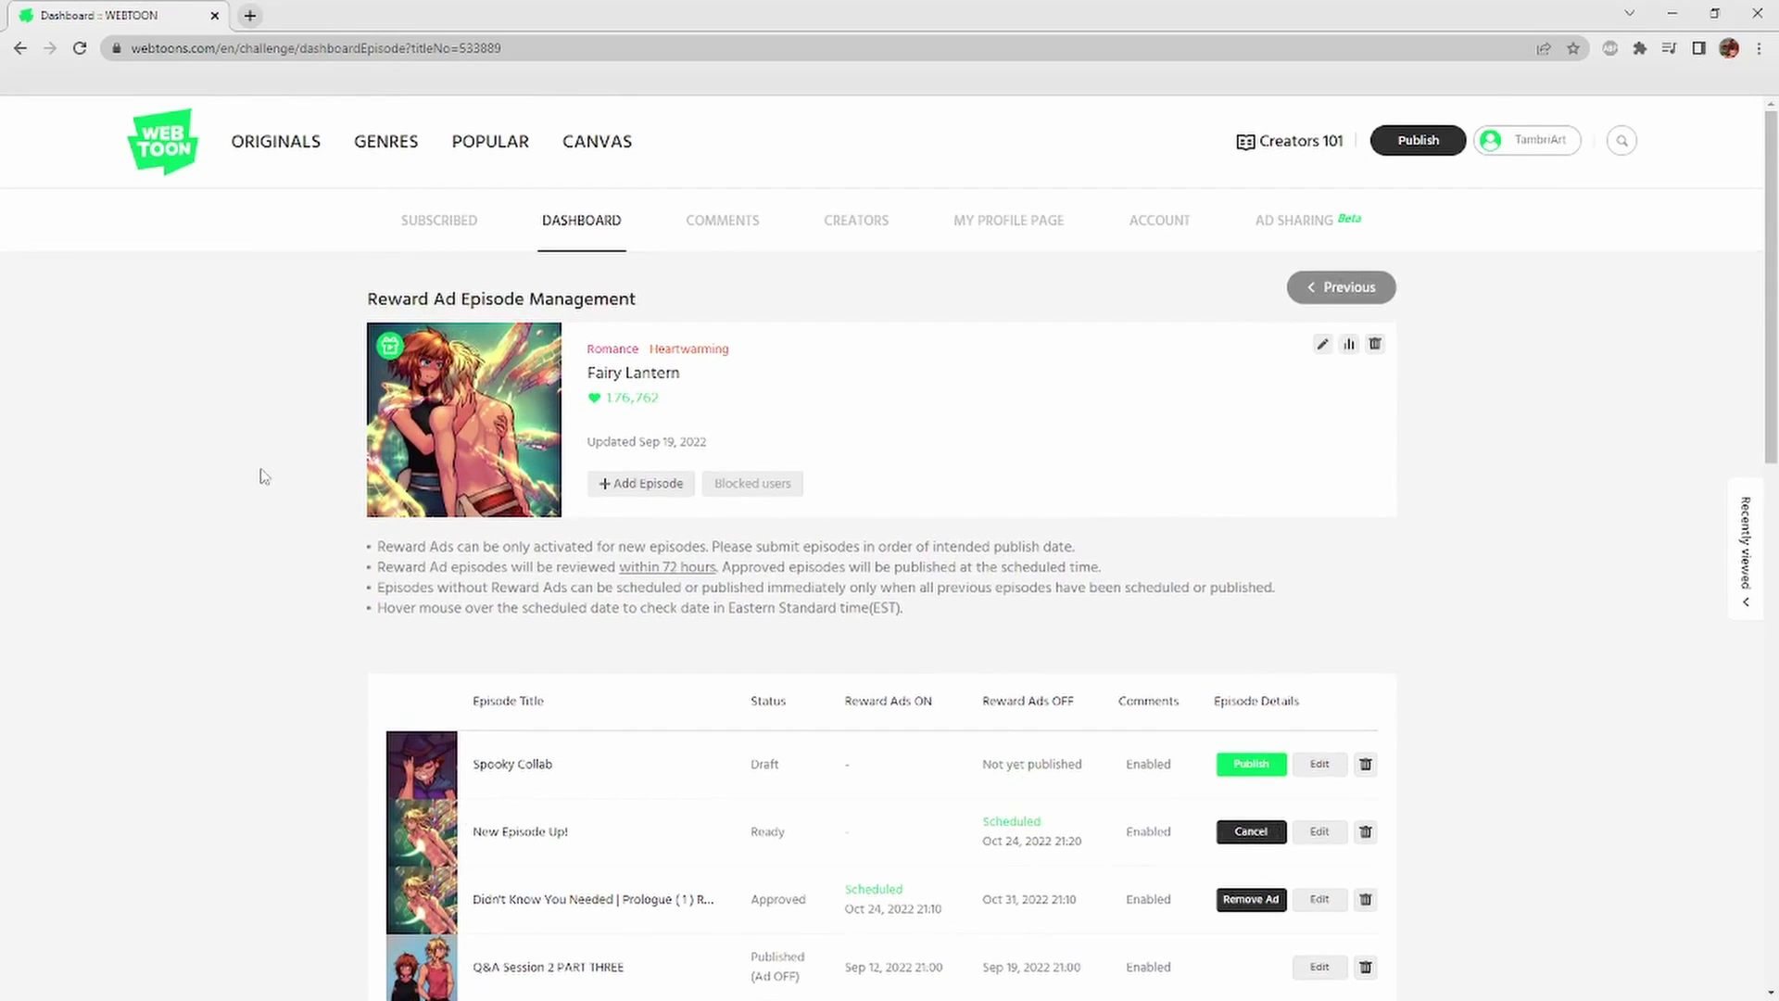
# Switch to Clip Studio Paint and, on a new layer, ink the dark outline of the middle wing behind the shoulder with the G-pen.
pyautogui.click(215, 16)
pyautogui.click(1597, 583)
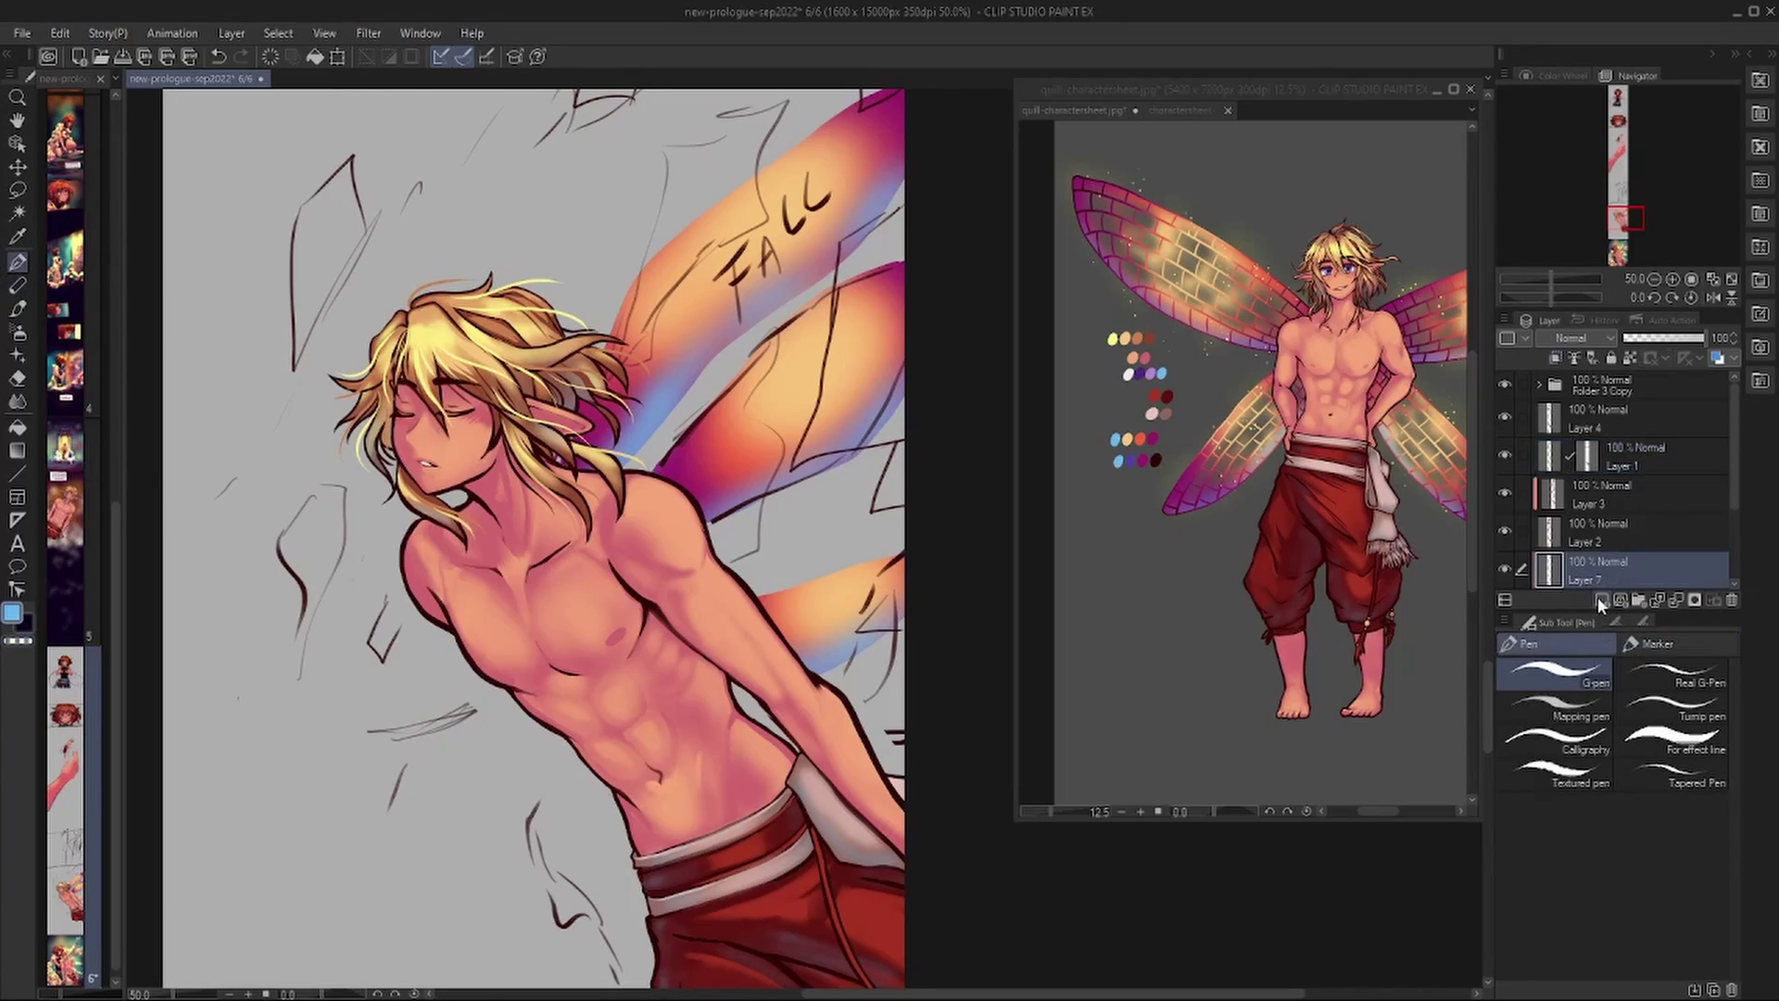
pyautogui.scroll(3, 537, 538)
pyautogui.moveTo(445, 619)
pyautogui.mouseDown()
pyautogui.moveTo(784, 265)
pyautogui.moveTo(946, 200)
pyautogui.mouseUp()
pyautogui.moveTo(556, 728); pyautogui.dragTo(945, 478)
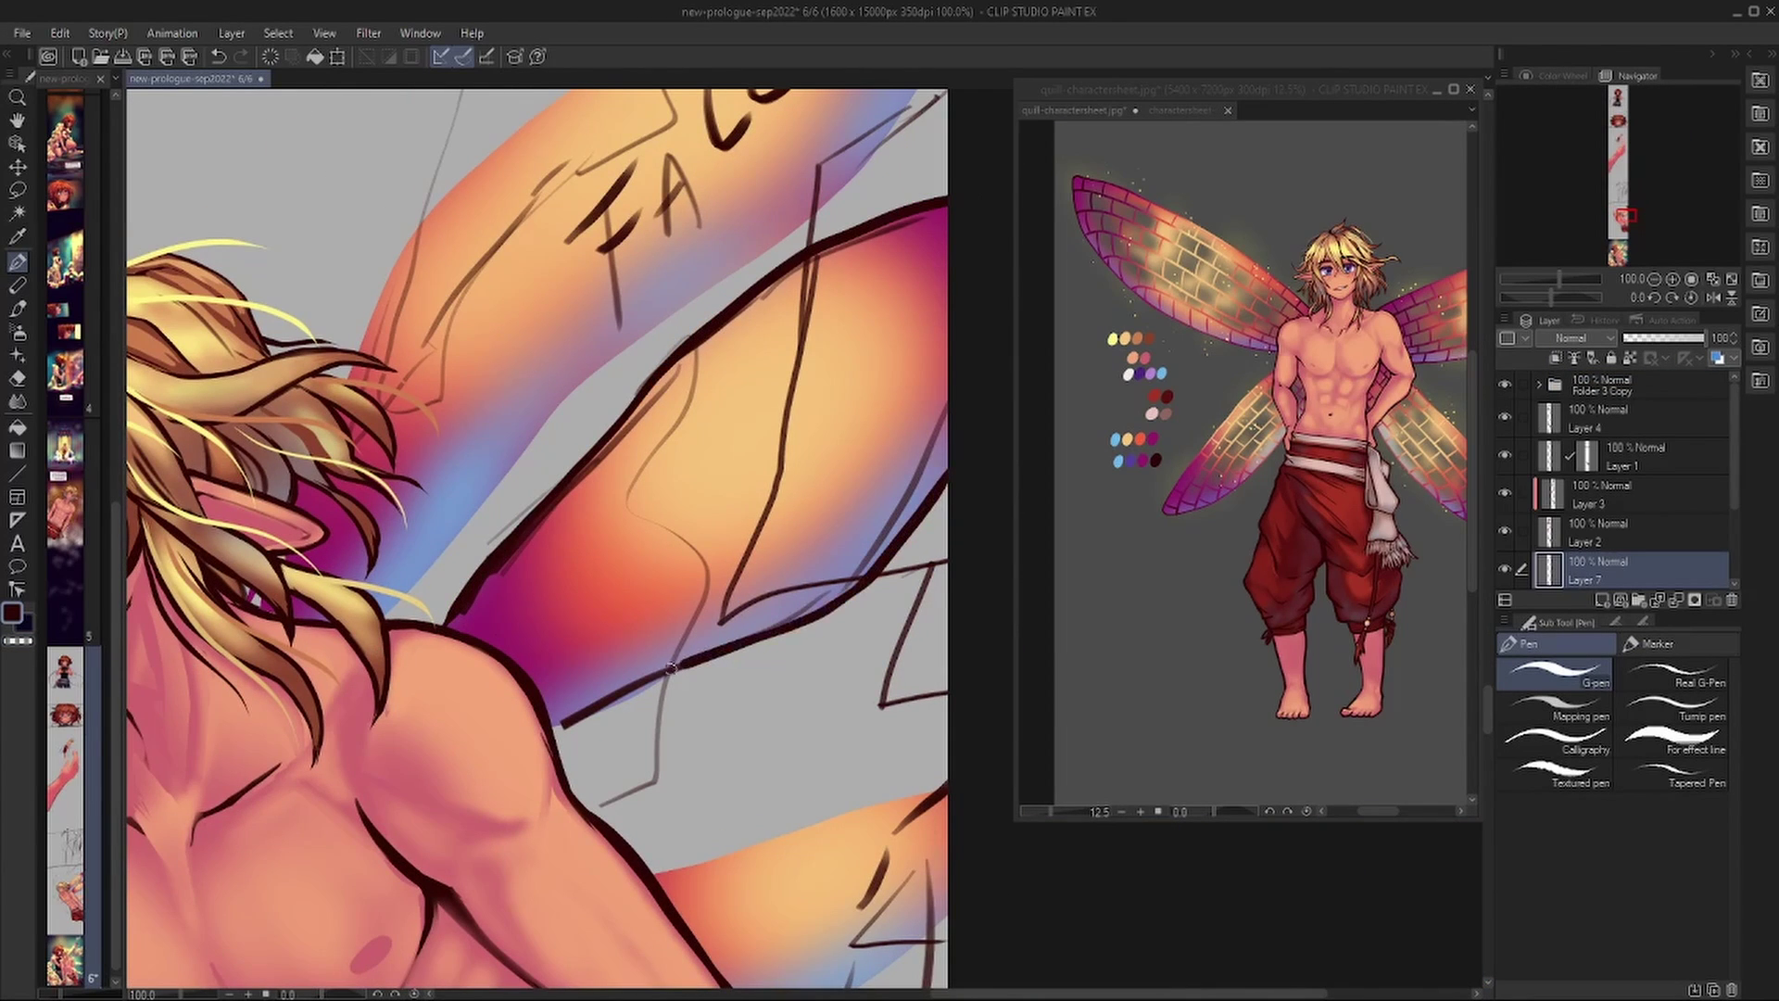
# Ink long curved veins fanning out from the middle wing's base, plus an inner curve along its lower edge.
pyautogui.moveTo(467, 634)
pyautogui.mouseDown()
pyautogui.moveTo(907, 237)
pyautogui.moveTo(945, 227)
pyautogui.mouseUp()
pyautogui.moveTo(511, 662)
pyautogui.mouseDown()
pyautogui.moveTo(944, 344)
pyautogui.moveTo(942, 428)
pyautogui.mouseUp()
pyautogui.moveTo(542, 700); pyautogui.dragTo(875, 556)
# Ink short staggered cross veins in the middle wing's two uppermost bands to start a brick-like pattern.
pyautogui.moveTo(520, 533); pyautogui.dragTo(540, 567)
pyautogui.moveTo(559, 492); pyautogui.dragTo(573, 515)
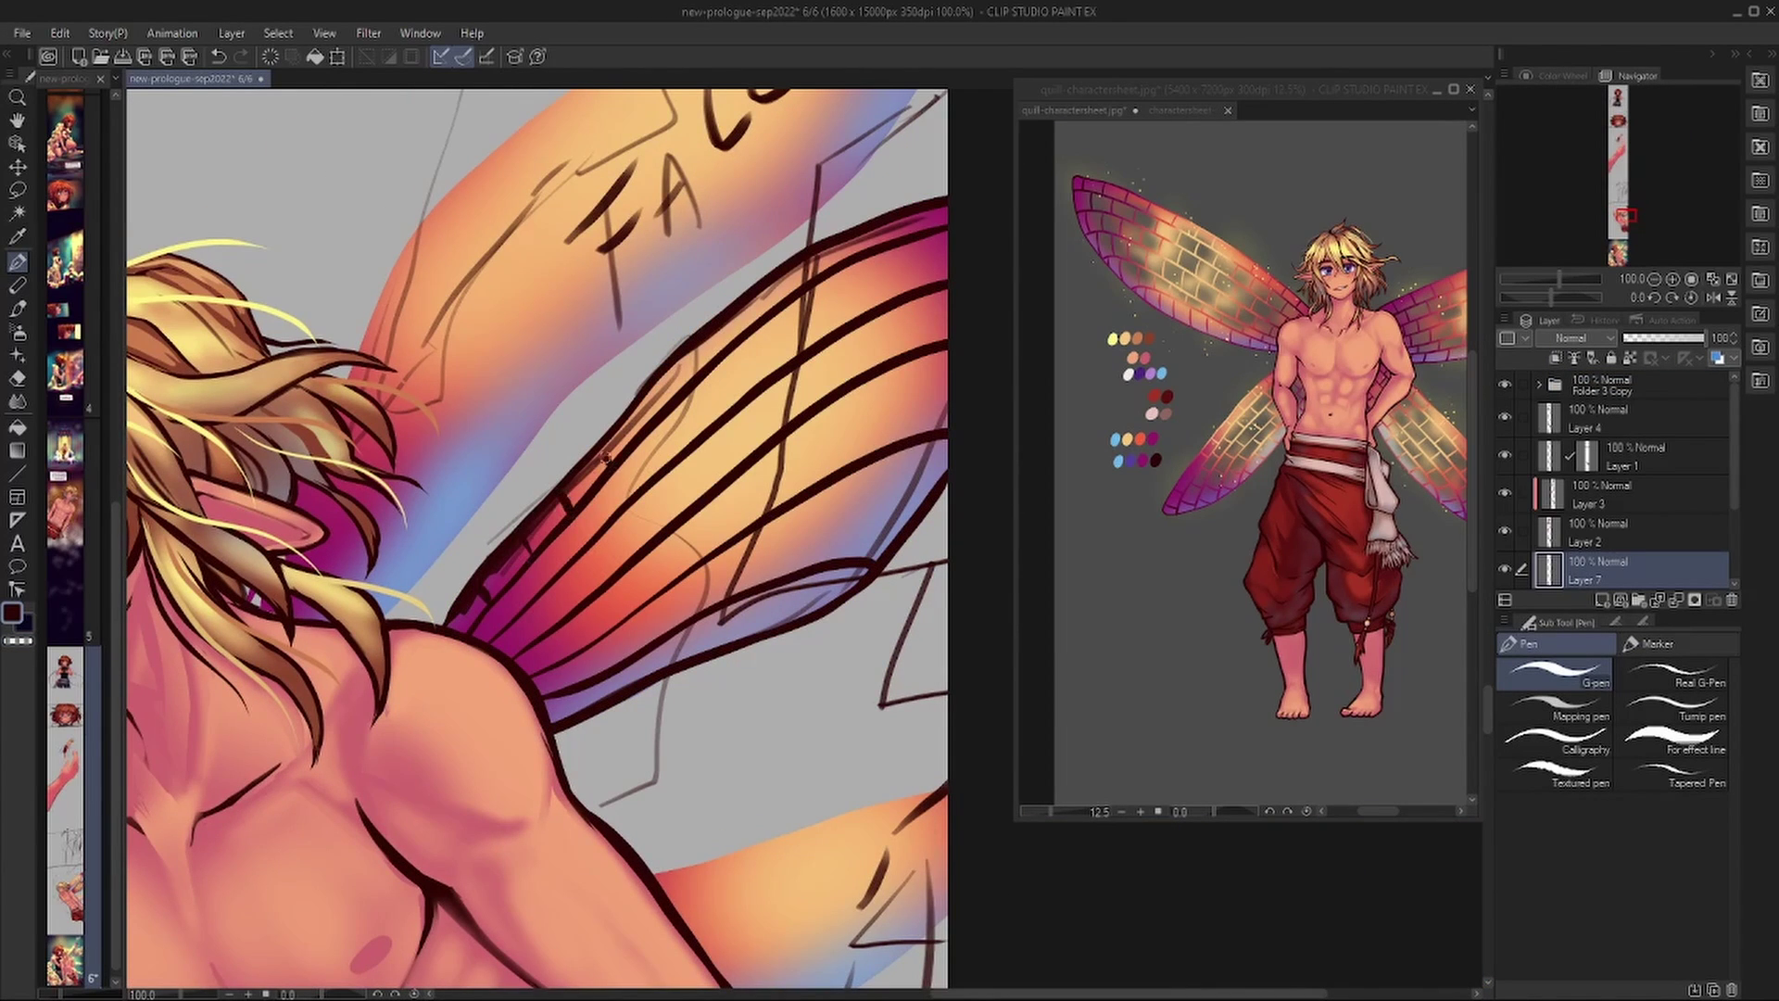
pyautogui.moveTo(637, 394); pyautogui.dragTo(656, 420)
pyautogui.moveTo(801, 255); pyautogui.dragTo(814, 284)
pyautogui.moveTo(923, 209); pyautogui.dragTo(942, 228)
pyautogui.moveTo(556, 534); pyautogui.dragTo(576, 561)
pyautogui.moveTo(649, 435); pyautogui.dragTo(664, 465)
pyautogui.moveTo(734, 352); pyautogui.dragTo(751, 390)
pyautogui.moveTo(838, 274); pyautogui.dragTo(847, 324)
pyautogui.moveTo(898, 247); pyautogui.dragTo(906, 293)
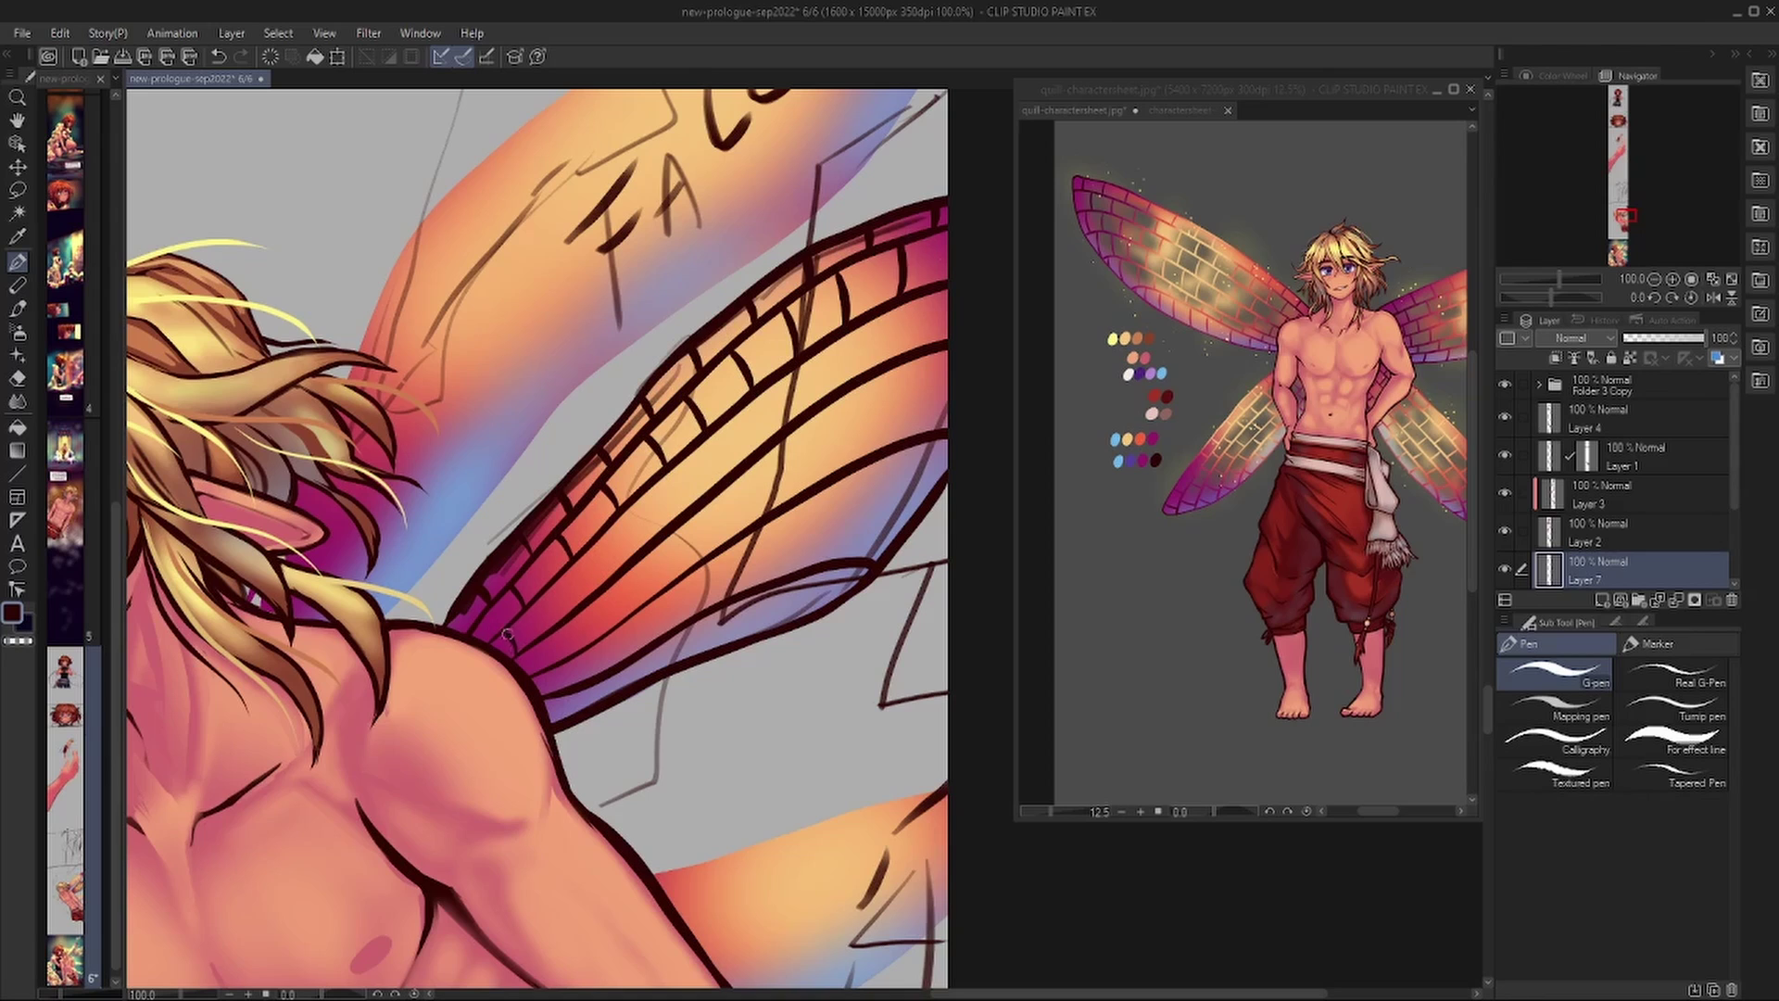
# Continue the brick-like cross veins through the middle wing's remaining bands down to its lower edge.
pyautogui.moveTo(601, 533); pyautogui.dragTo(617, 567)
pyautogui.moveTo(654, 488); pyautogui.dragTo(666, 526)
pyautogui.moveTo(736, 416); pyautogui.dragTo(748, 460)
pyautogui.moveTo(927, 294); pyautogui.dragTo(935, 343)
pyautogui.moveTo(649, 555); pyautogui.dragTo(661, 590)
pyautogui.moveTo(590, 602); pyautogui.dragTo(604, 635)
pyautogui.moveTo(737, 477); pyautogui.dragTo(756, 521)
pyautogui.moveTo(862, 383); pyautogui.dragTo(876, 454)
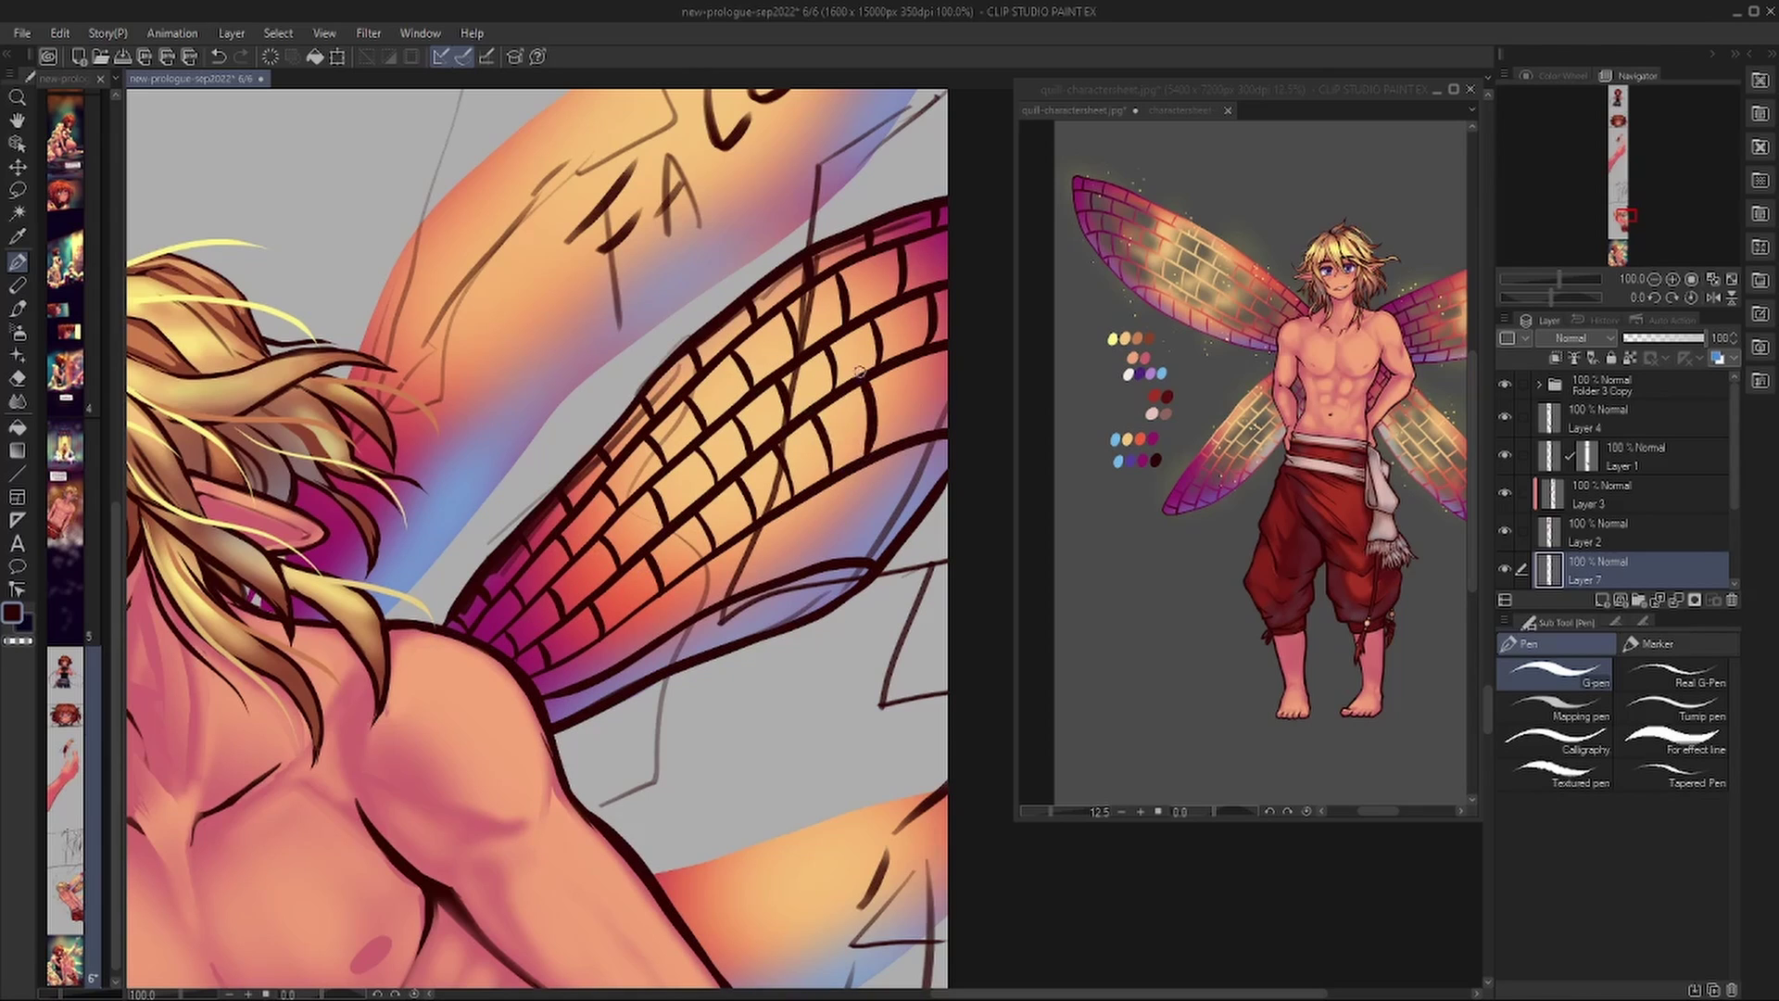
pyautogui.moveTo(903, 360); pyautogui.dragTo(919, 437)
pyautogui.moveTo(616, 624); pyautogui.dragTo(629, 660)
pyautogui.moveTo(739, 541); pyautogui.dragTo(754, 588)
pyautogui.moveTo(853, 471)
pyautogui.mouseDown()
pyautogui.moveTo(869, 557)
pyautogui.moveTo(908, 536)
pyautogui.mouseUp()
pyautogui.moveTo(636, 660); pyautogui.dragTo(641, 679)
pyautogui.moveTo(762, 593); pyautogui.dragTo(771, 628)
# Ink the lower and upper edges of the upper wing, from the canvas edge down to the fairy's hair.
pyautogui.scroll(3, 538, 537)
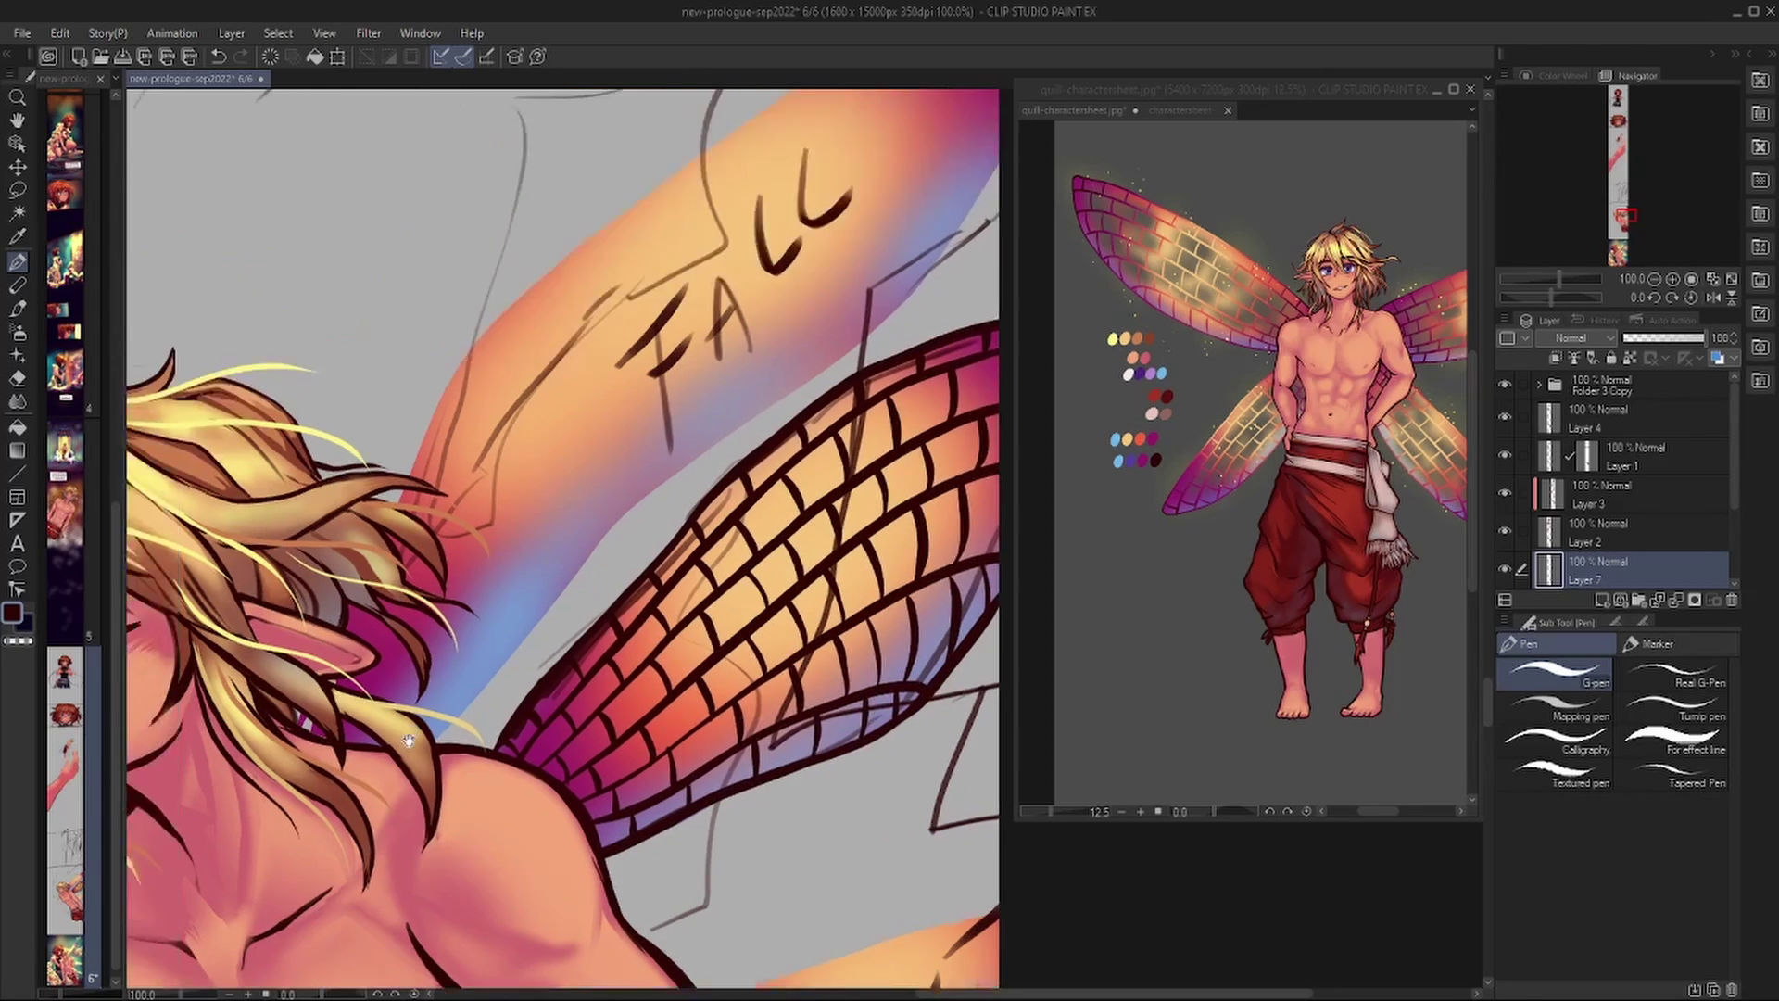
pyautogui.moveTo(942, 269)
pyautogui.mouseDown()
pyautogui.moveTo(778, 472)
pyautogui.moveTo(505, 697)
pyautogui.mouseUp()
pyautogui.moveTo(512, 695); pyautogui.dragTo(400, 830)
pyautogui.moveTo(505, 285); pyautogui.dragTo(474, 363)
pyautogui.scroll(2, 475, 363)
pyautogui.moveTo(920, 141); pyautogui.dragTo(534, 406)
pyautogui.moveTo(553, 392); pyautogui.dragTo(322, 662)
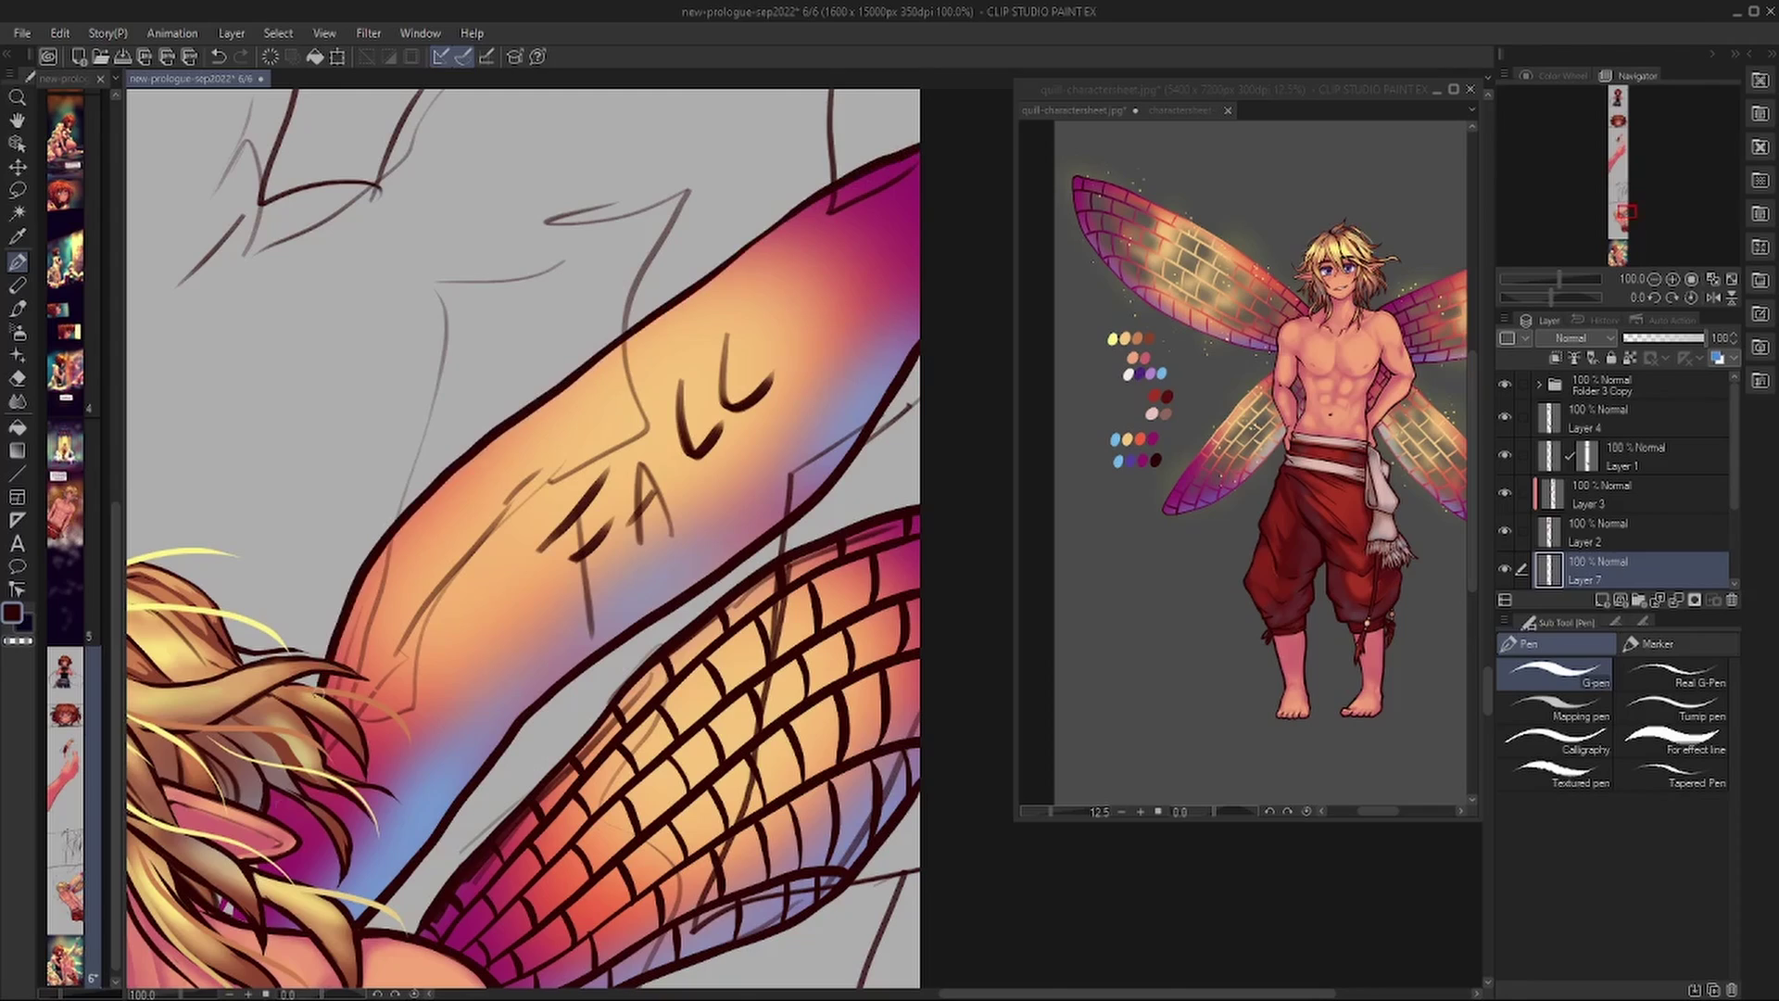